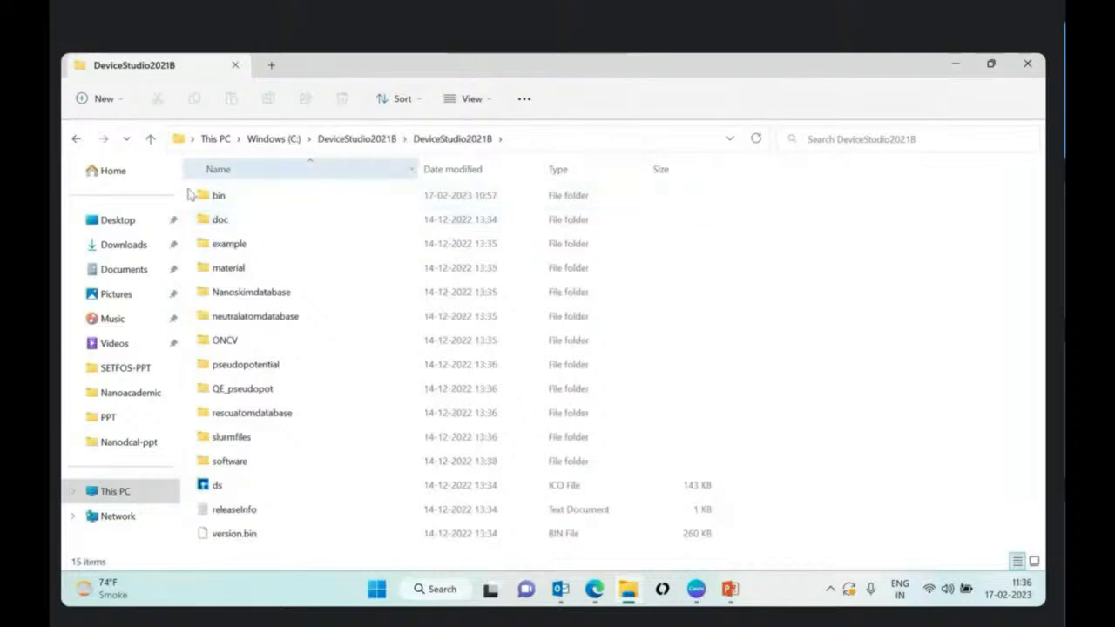
Step: Launch DeviceStudio from the bin folder of the DeviceStudio2021B installation
left_click(241, 200)
double_click(241, 200)
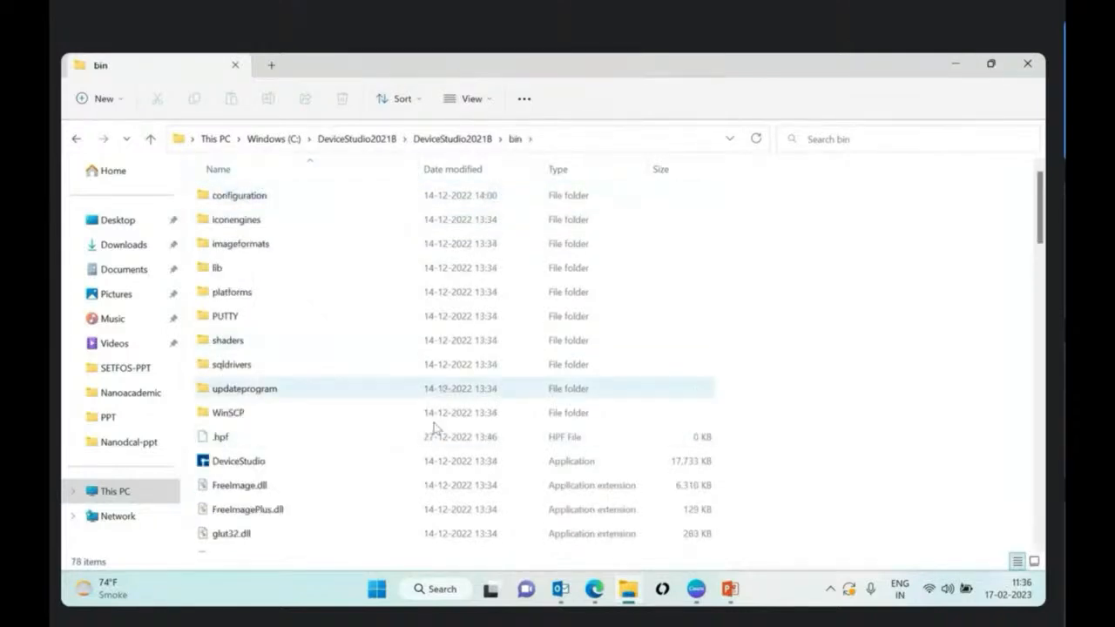
double_click(223, 463)
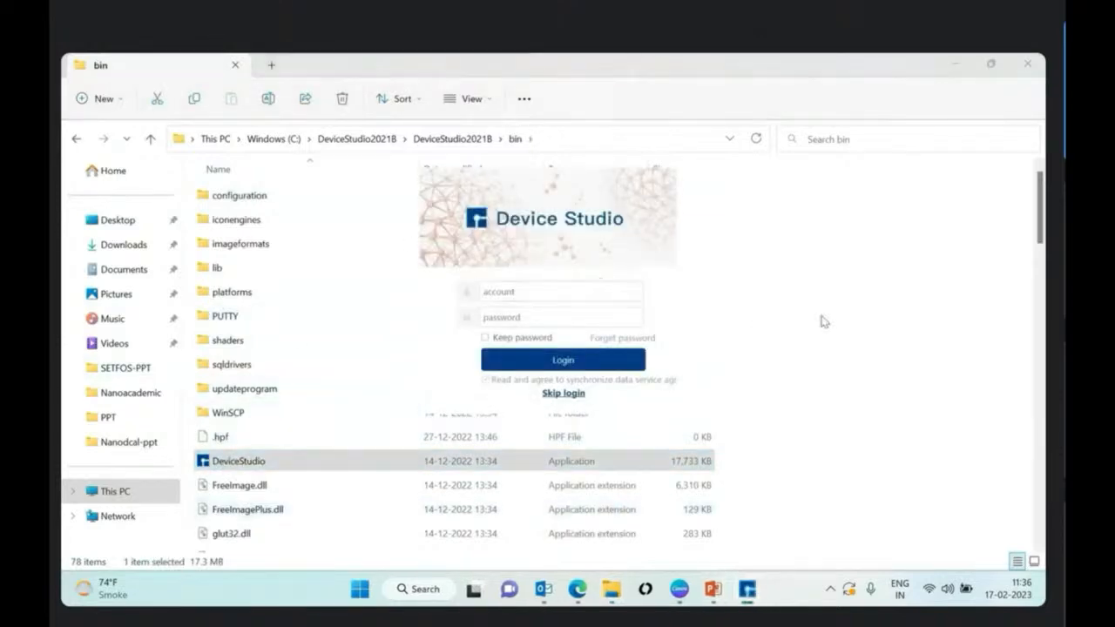
left_click(824, 322)
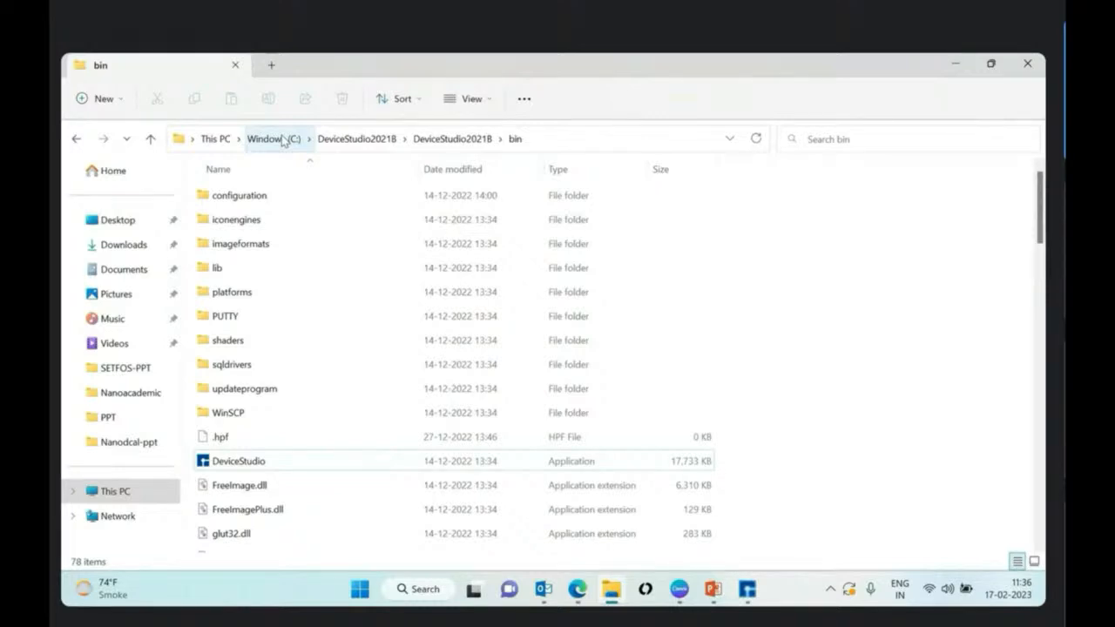
Step: Browse from drive C: through the nested DeviceStudio2021B folders to bin, launch DeviceStudio and skip the login
left_click(282, 140)
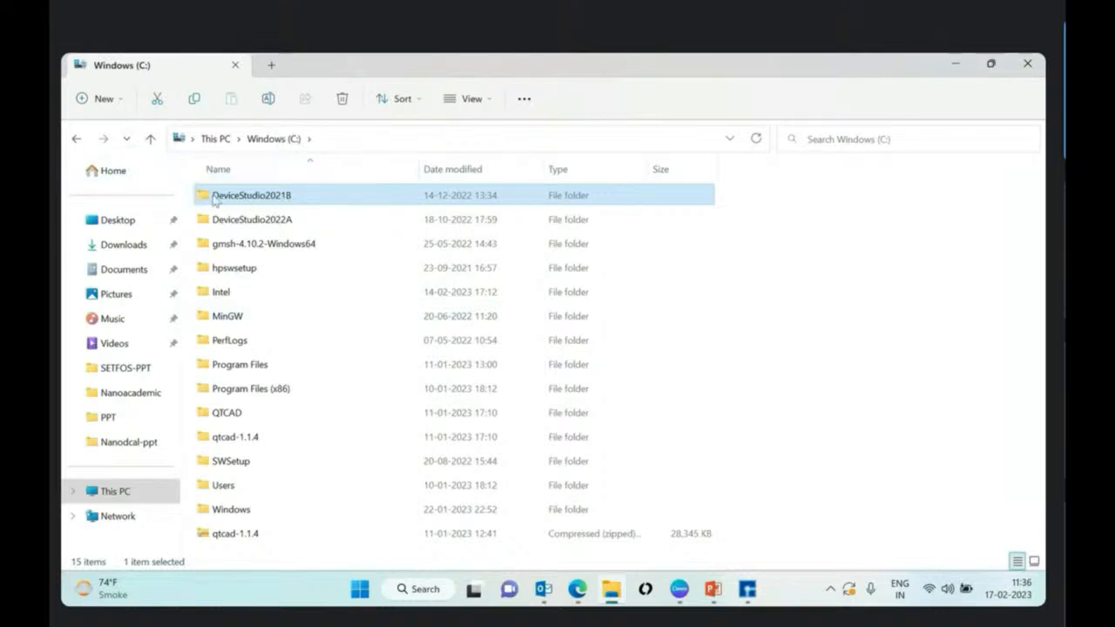
double_click(290, 197)
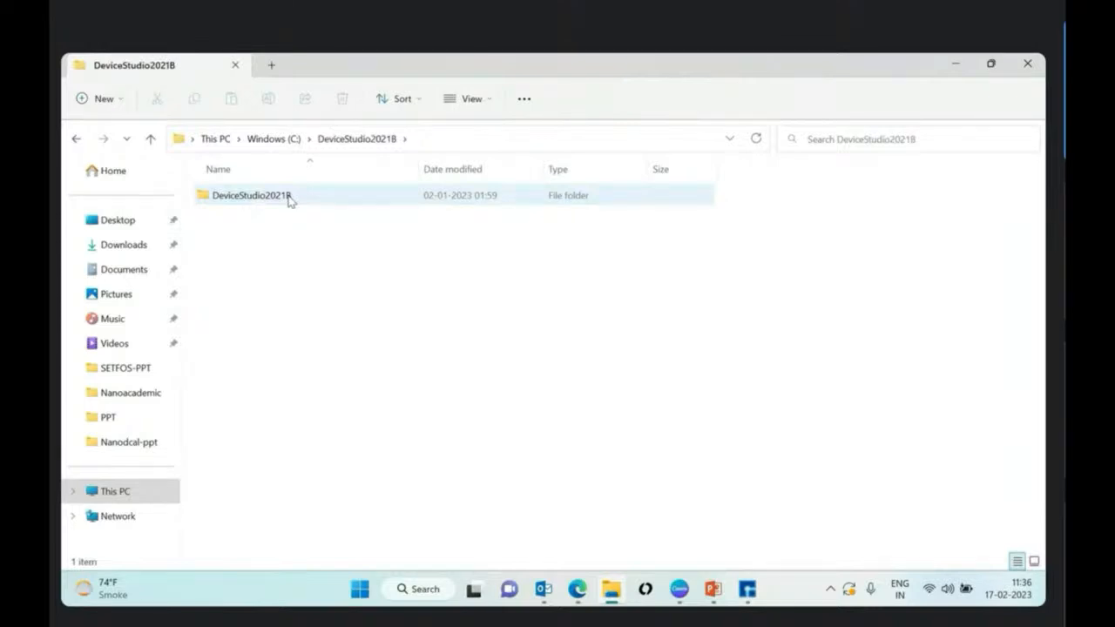
double_click(290, 197)
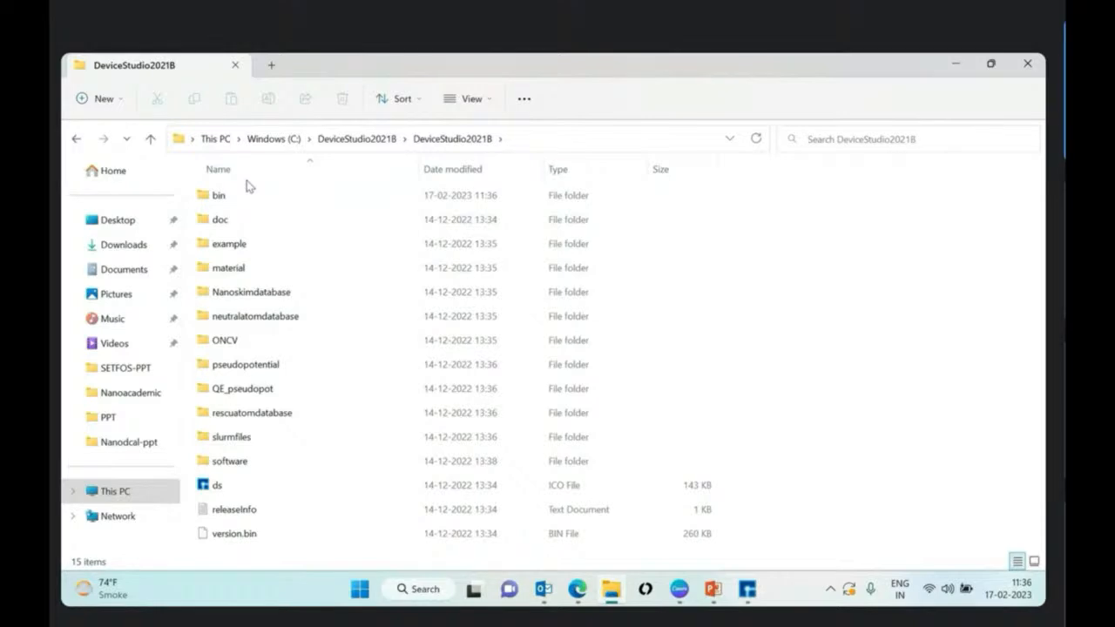
double_click(228, 195)
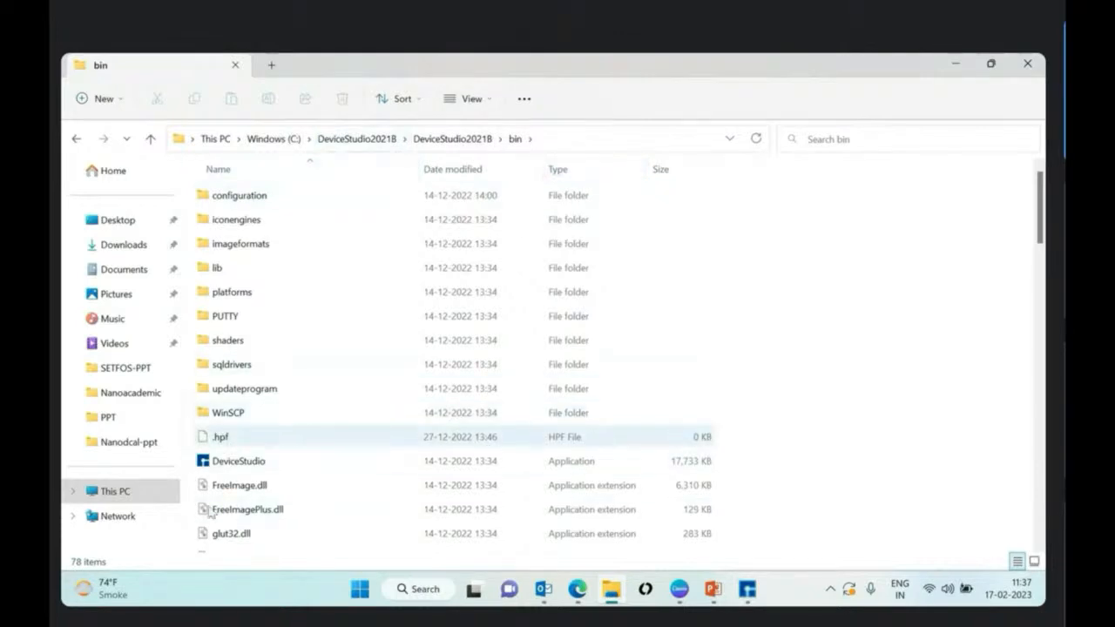
double_click(584, 459)
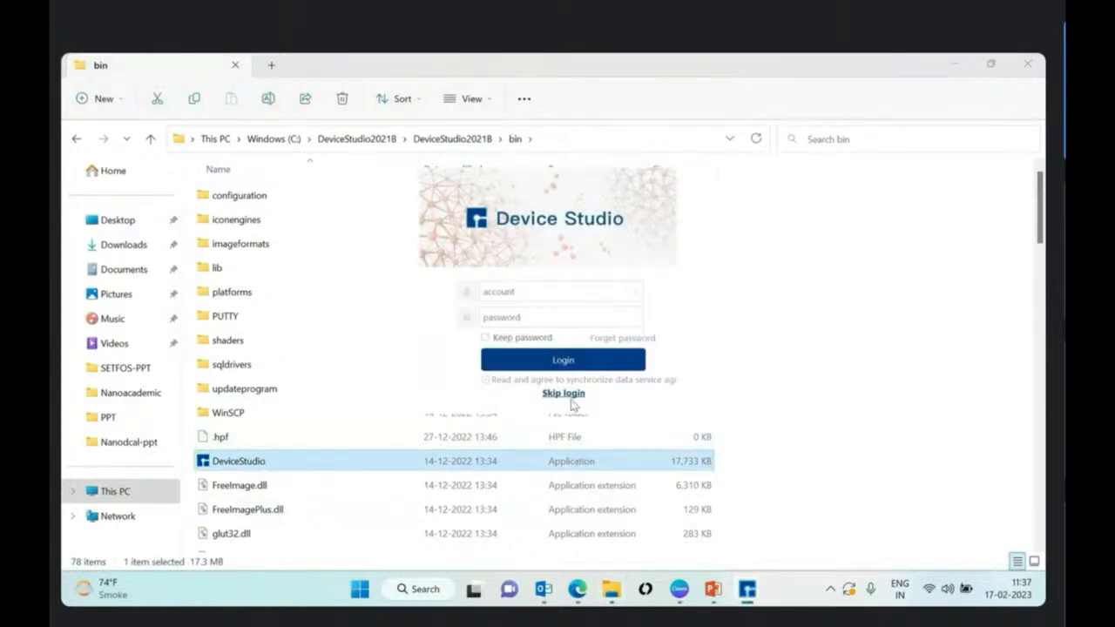
left_click(564, 393)
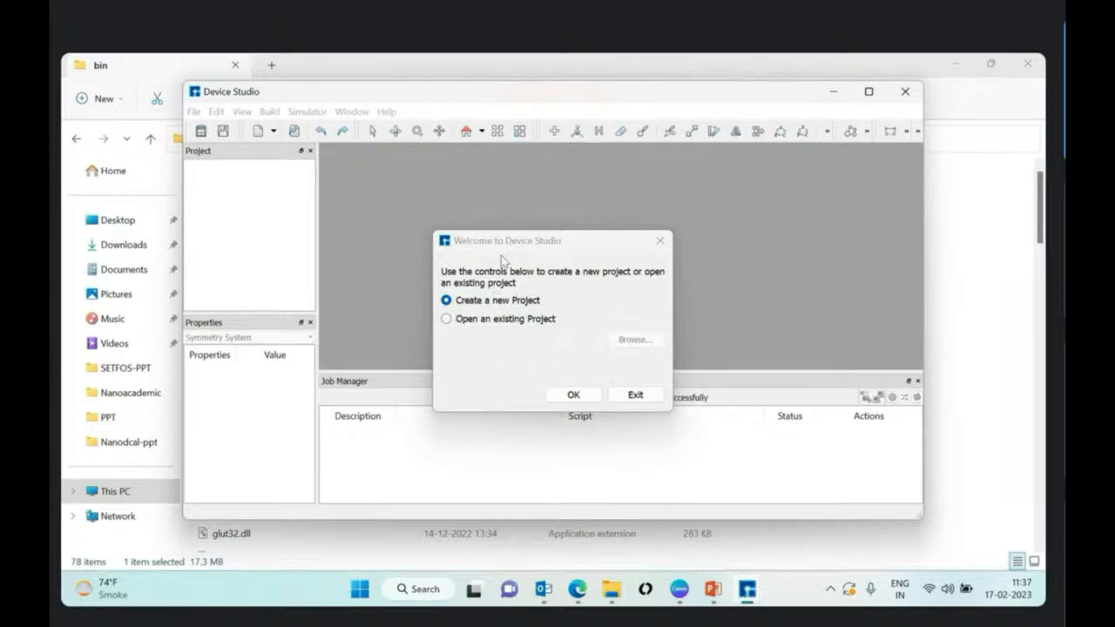
Step: Choose to create a new project in the welcome dialog and proceed to naming its file
left_click(461, 321)
left_click(461, 322)
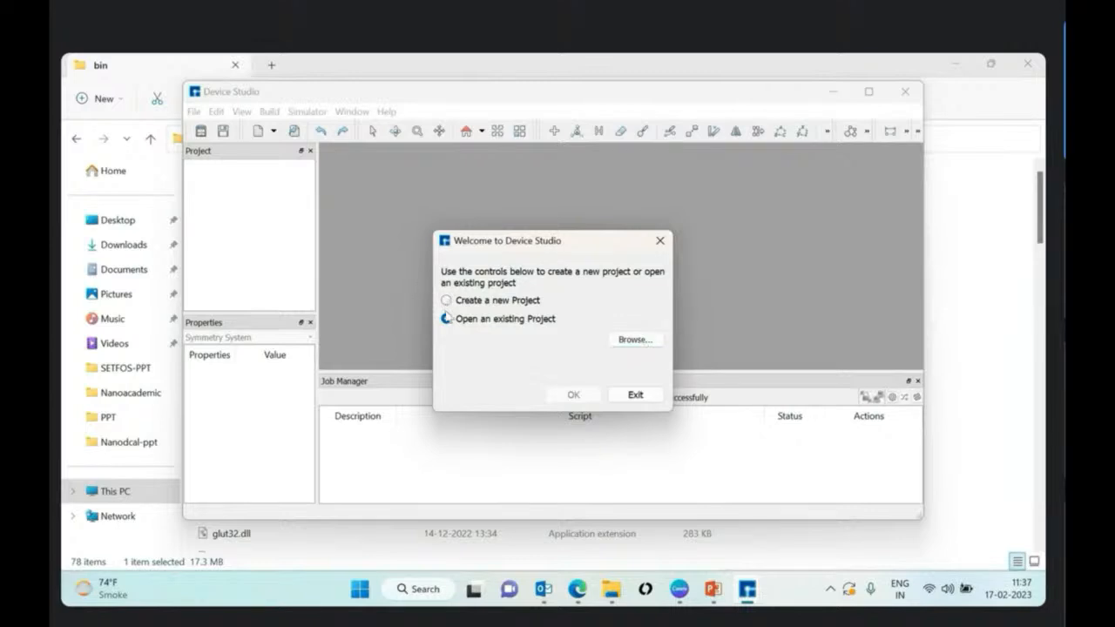
left_click(478, 302)
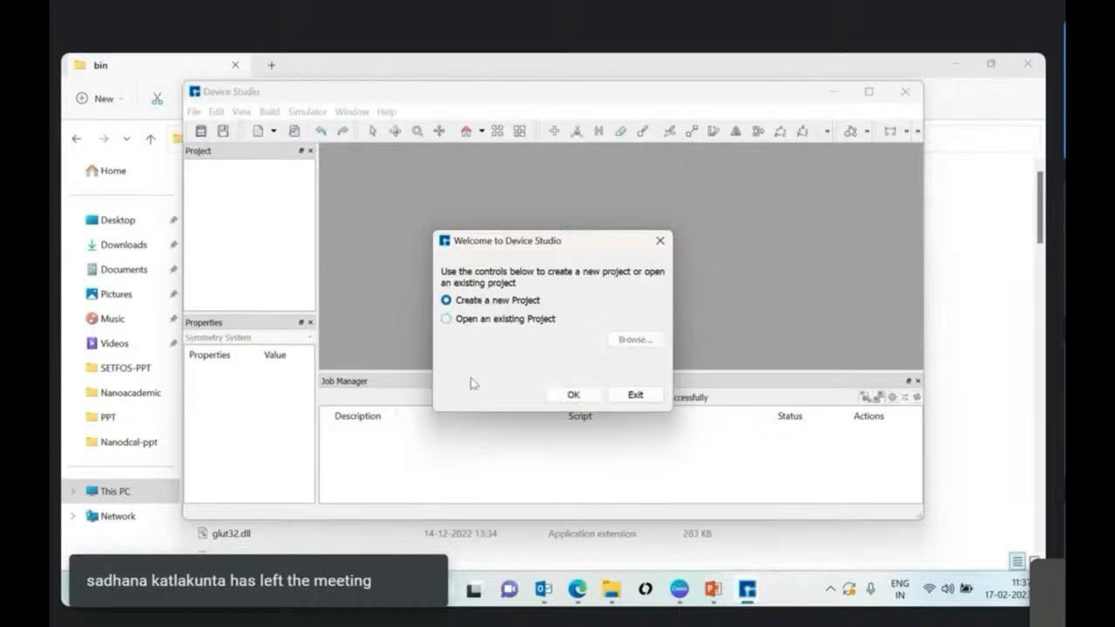
left_click(578, 393)
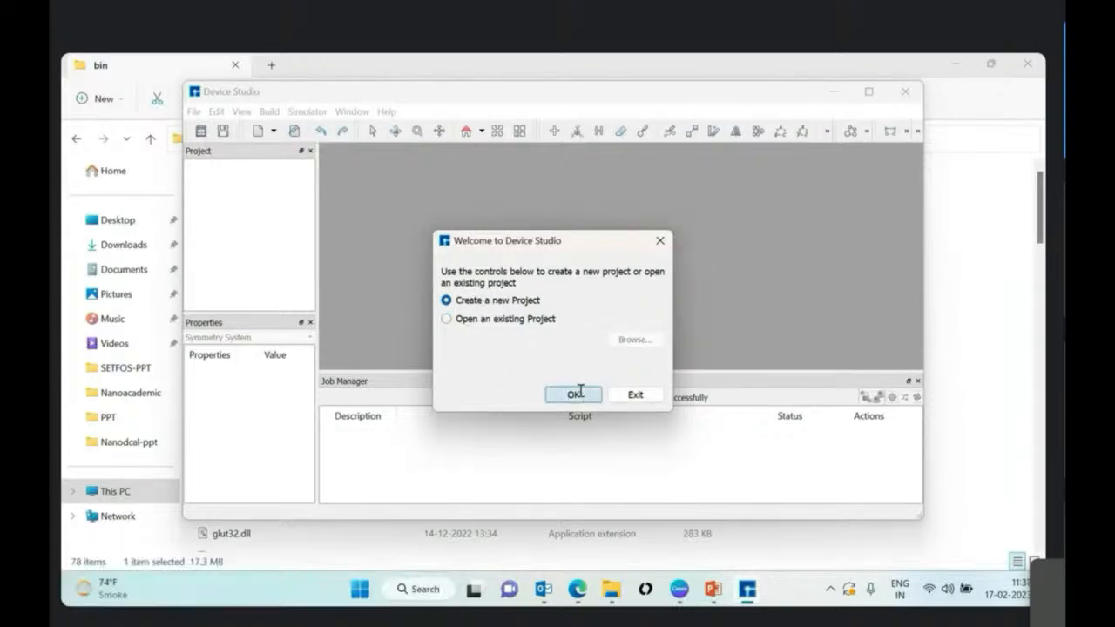
left_click(497, 286)
left_click(584, 395)
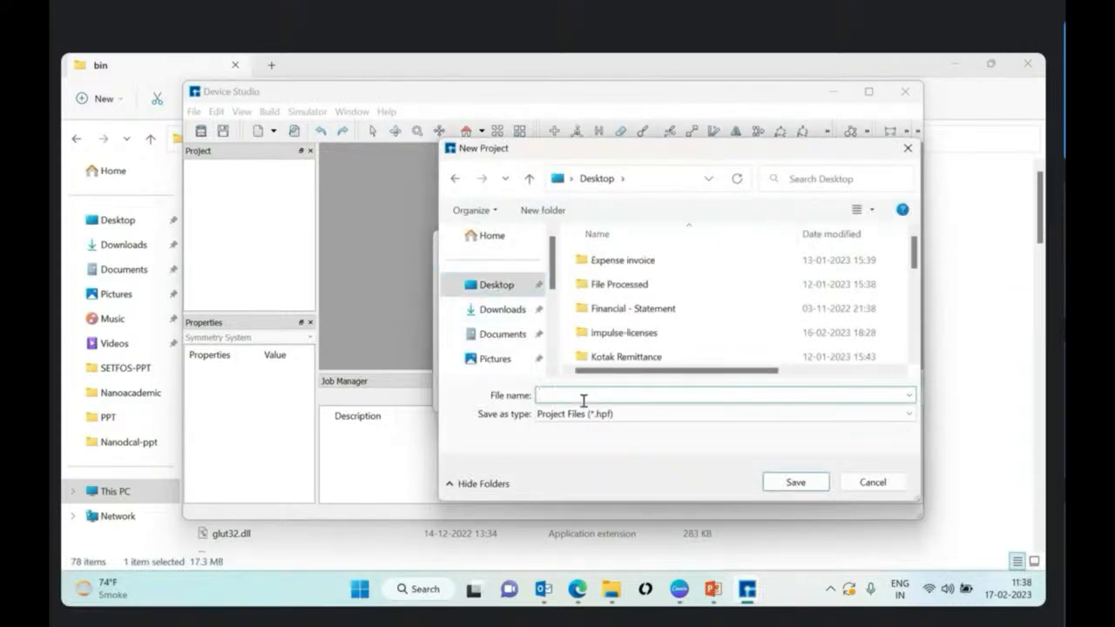
Step: Save the new project as nano on the Desktop and maximize the main window
left_click_drag(575, 154, 633, 118)
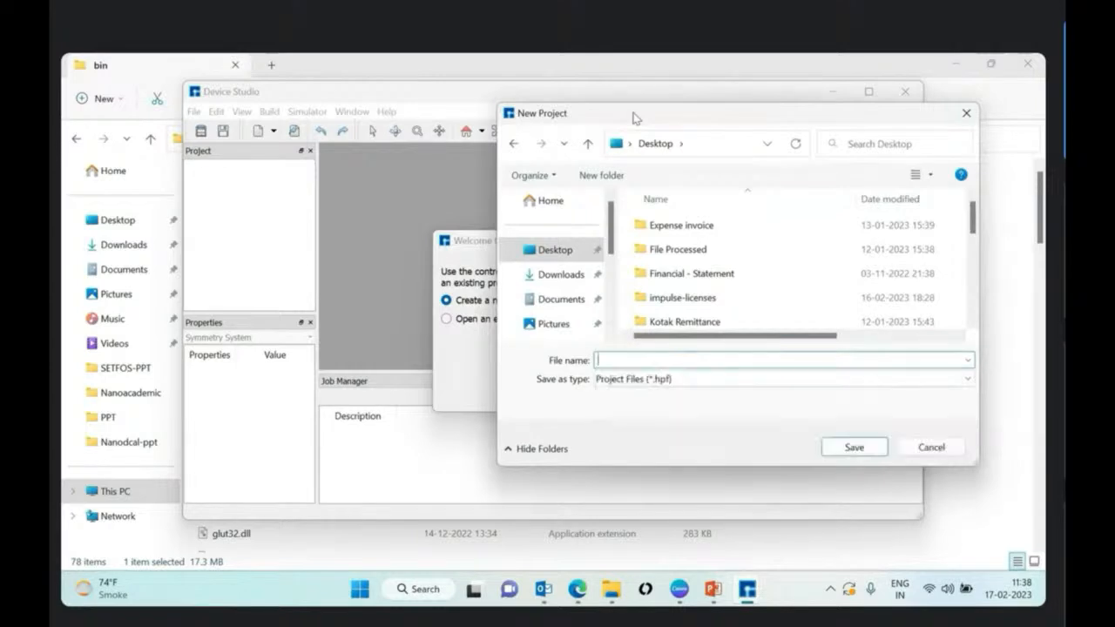
type("nan")
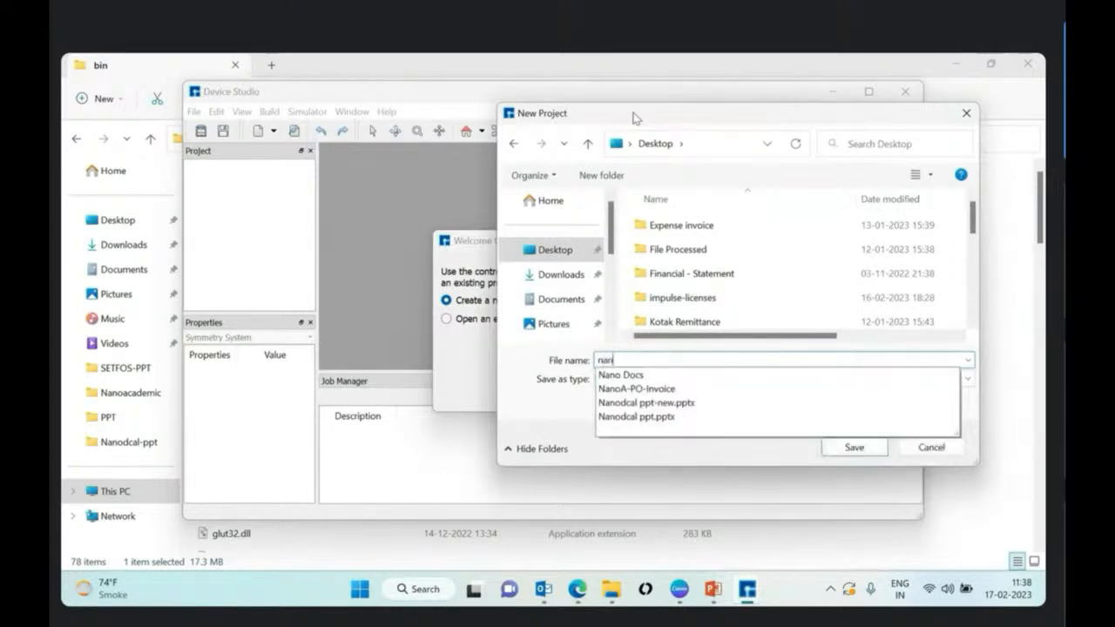
type("o,")
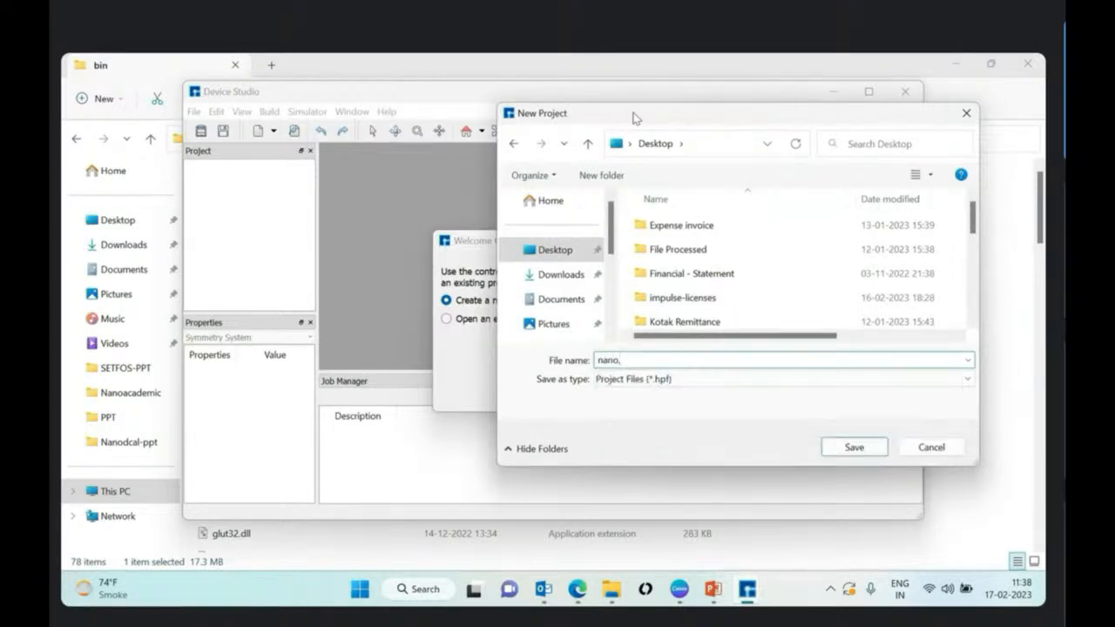
type("me")
key("BackSpace")
key("BackSpace")
key("BackSpace")
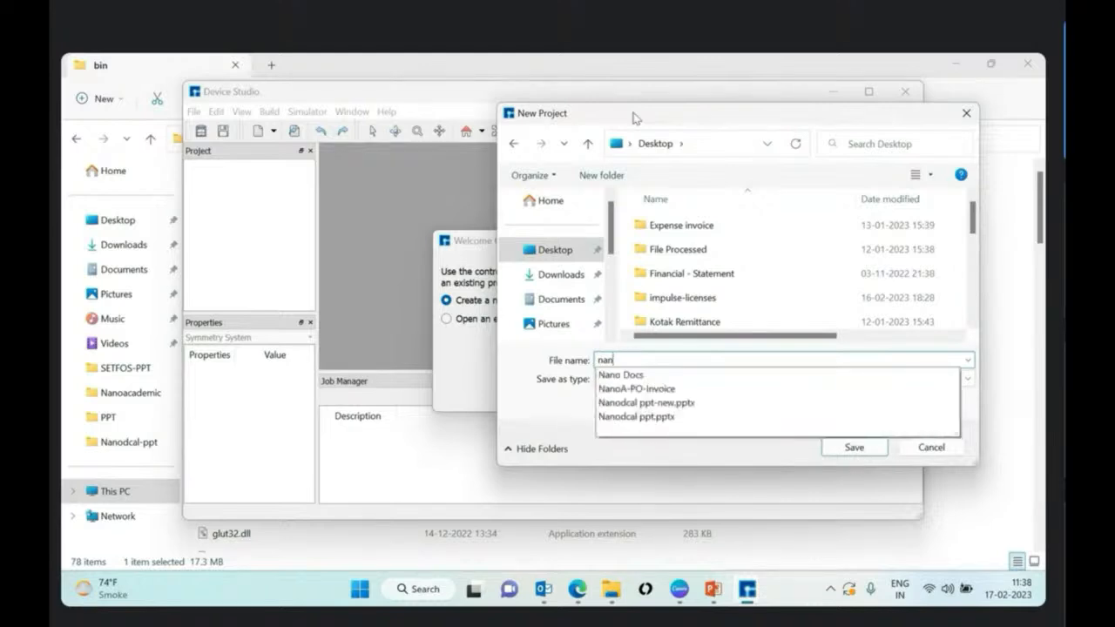
type("o")
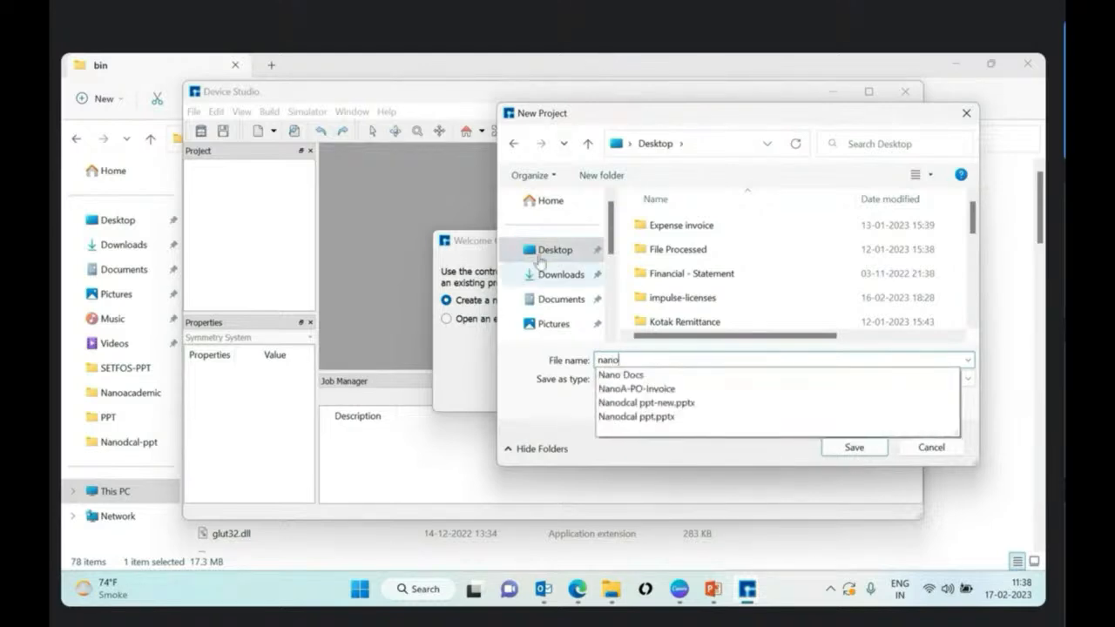
left_click(645, 389)
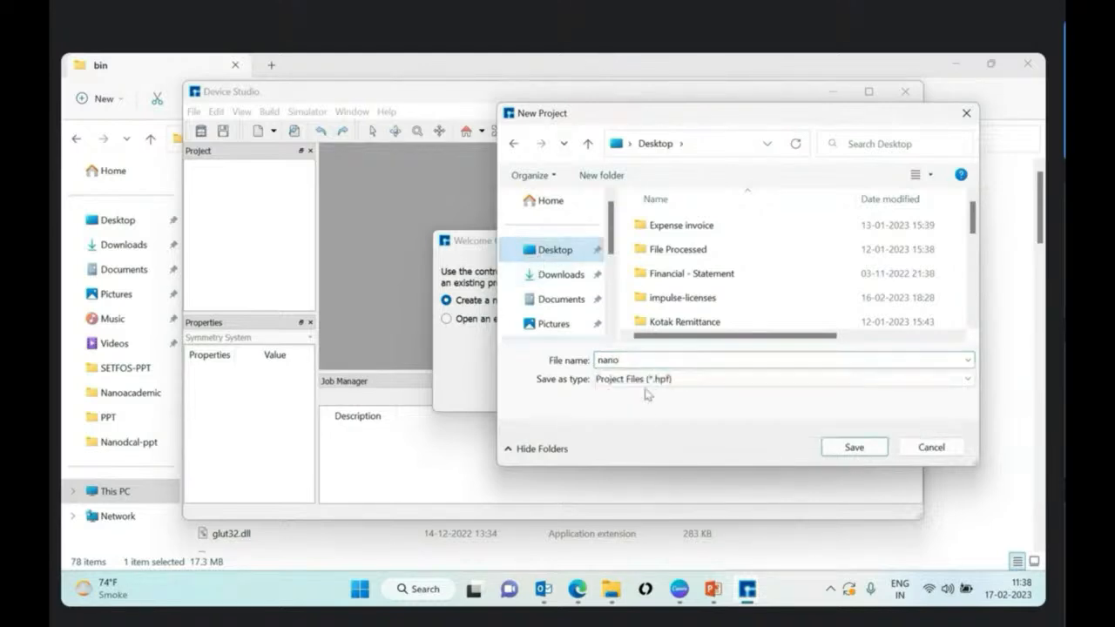
left_click(869, 452)
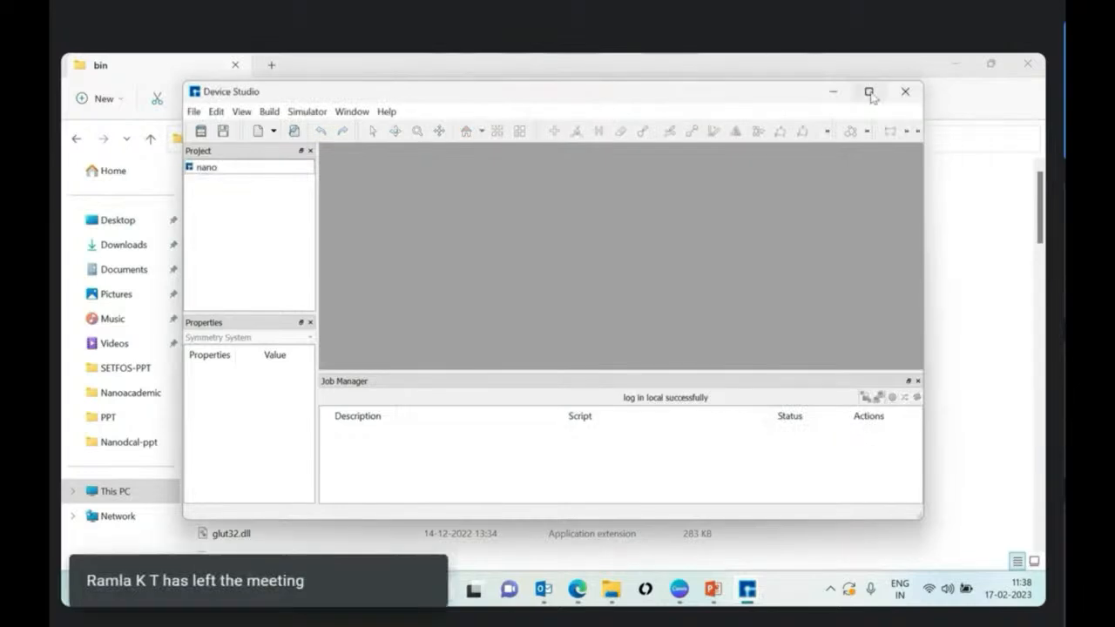
left_click(870, 93)
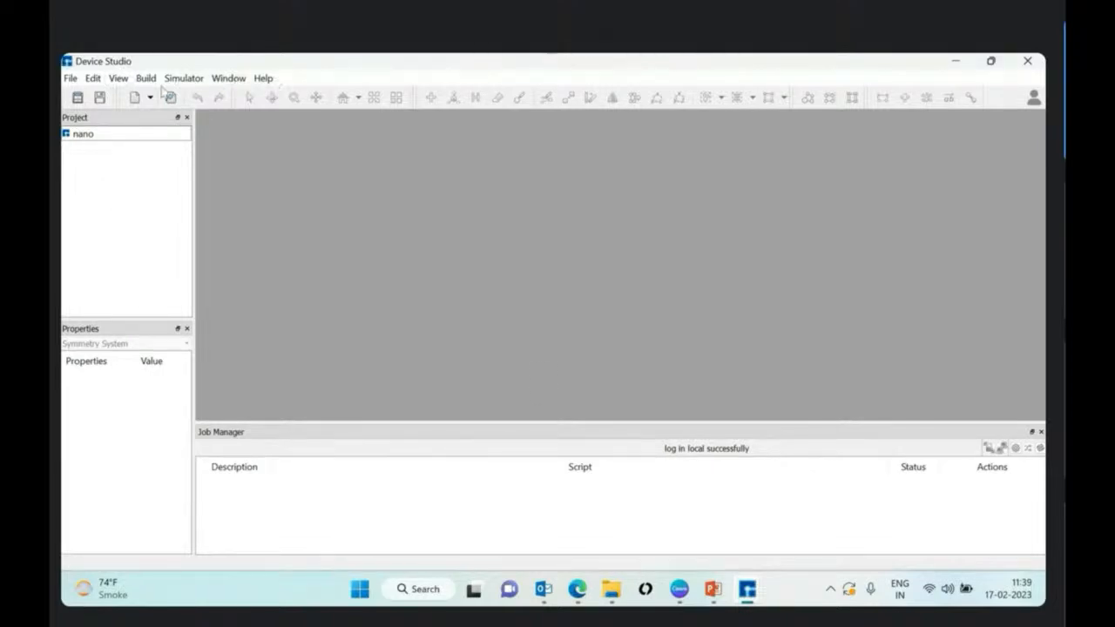
left_click(68, 80)
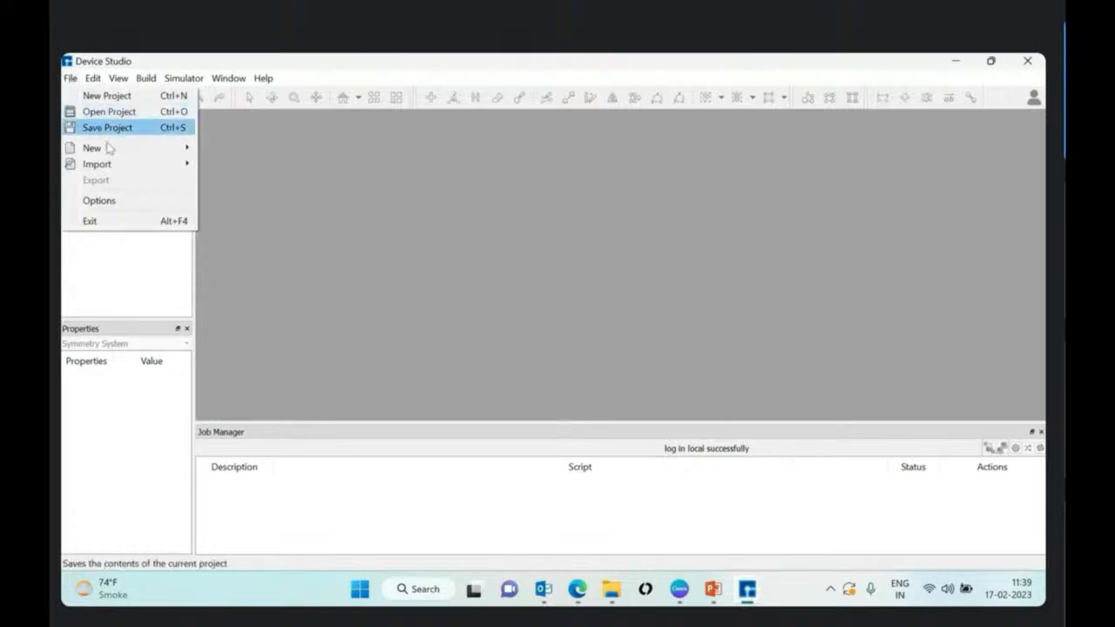
mouse_move(124, 163)
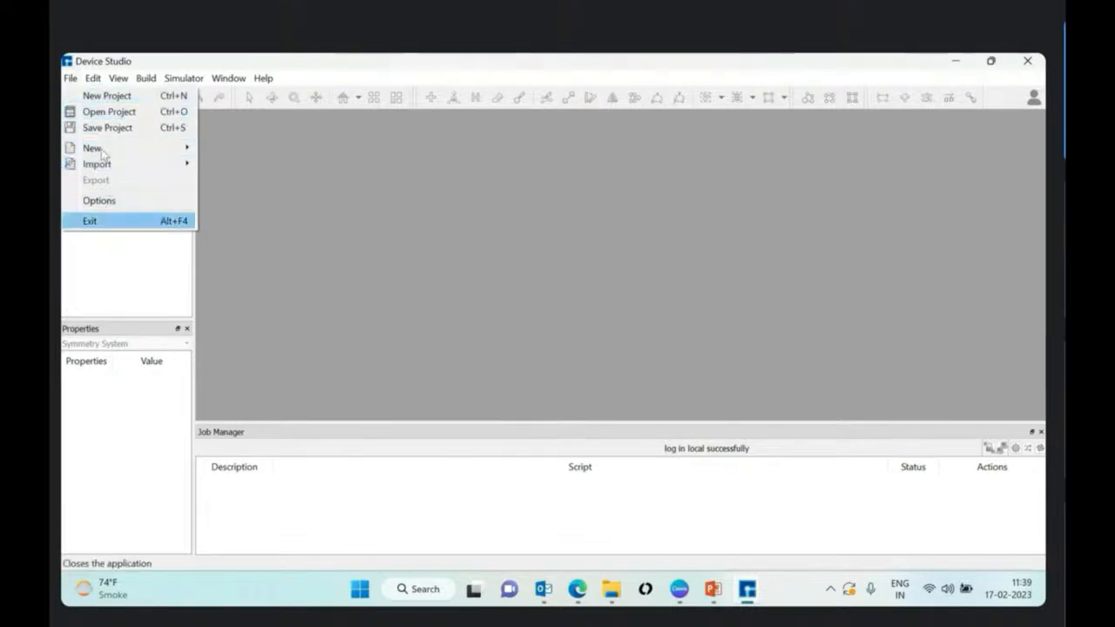
mouse_move(93, 78)
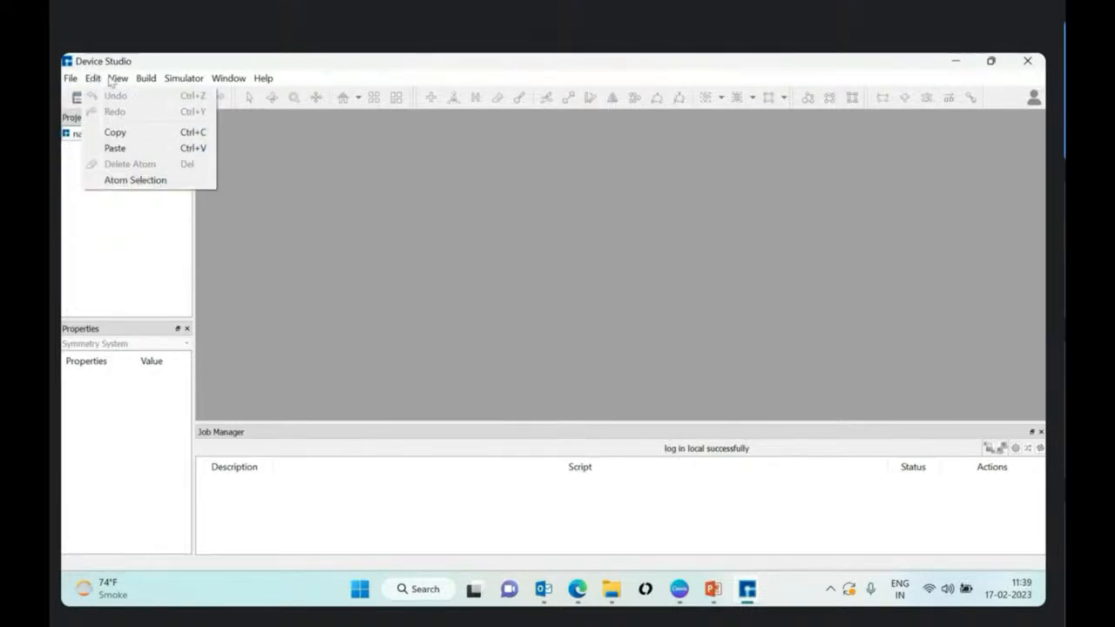
mouse_move(144, 81)
mouse_move(228, 78)
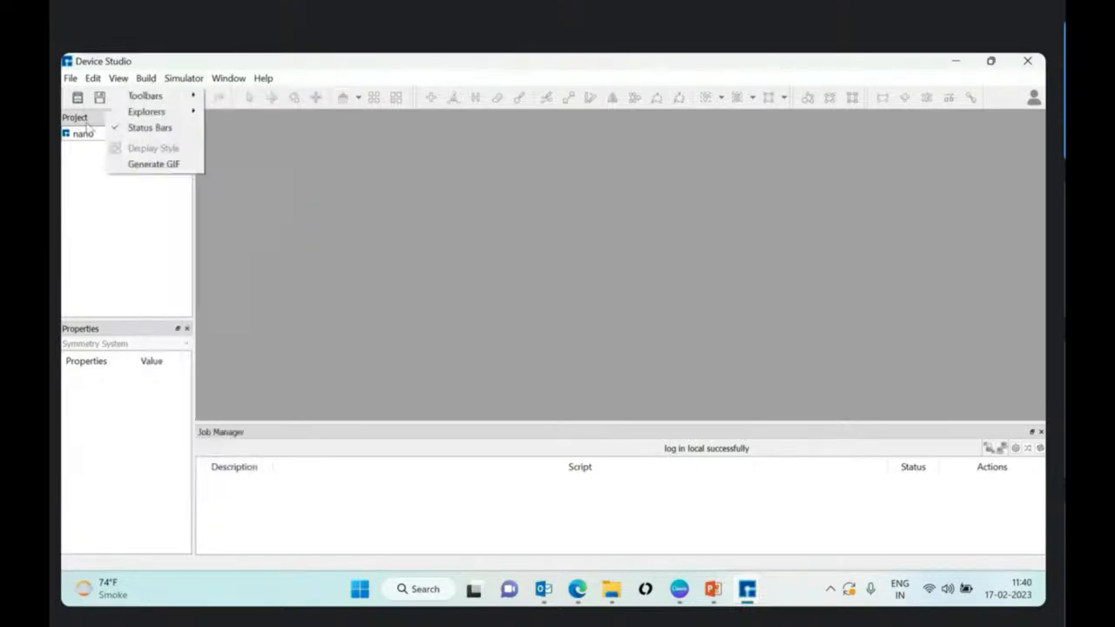
left_click(134, 247)
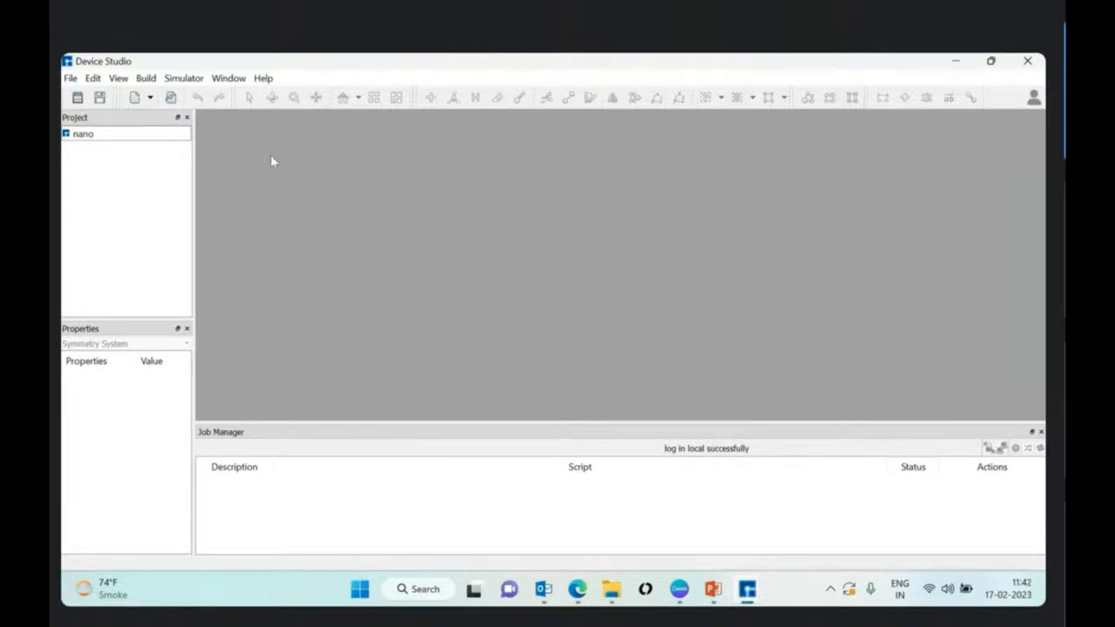
Step: Start a local file import into the project, enlarge the file dialog and go to This PC
left_click(70, 78)
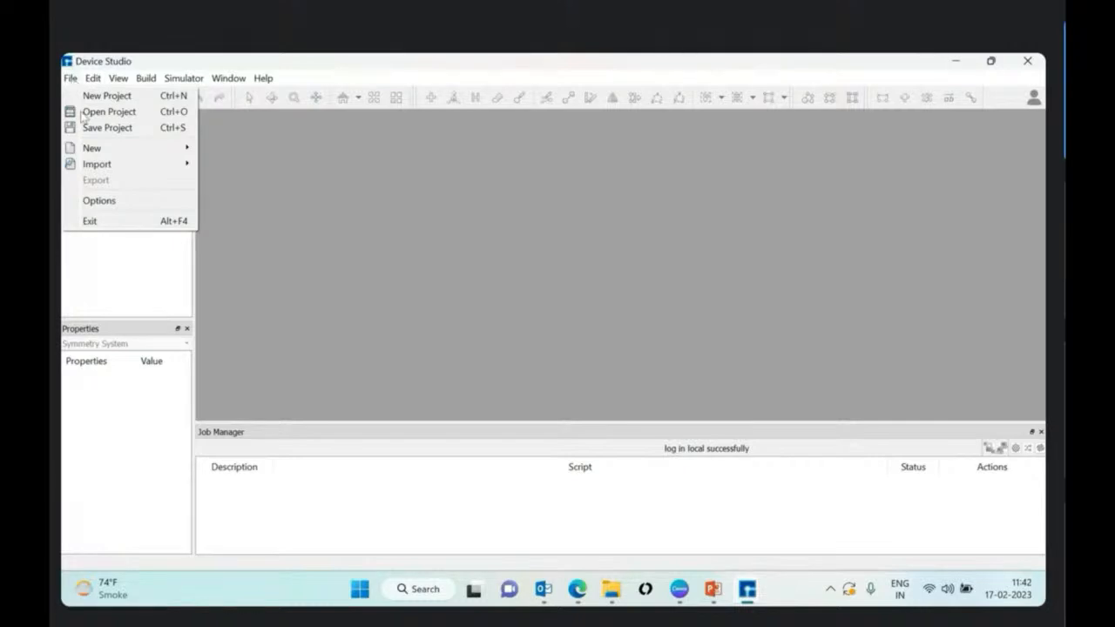
mouse_move(105, 167)
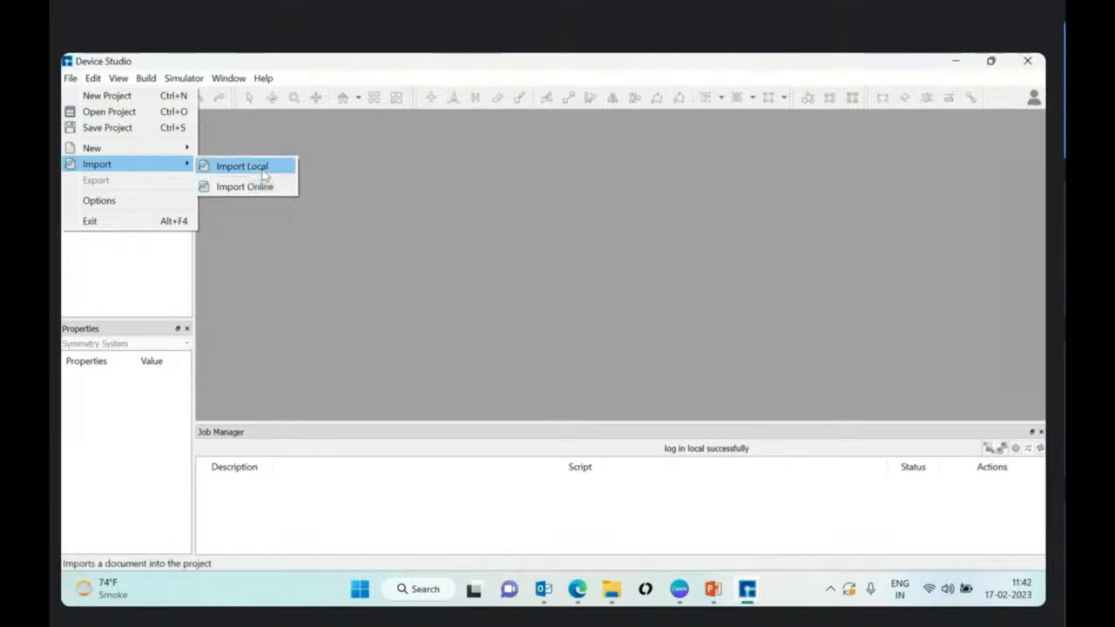
left_click(263, 175)
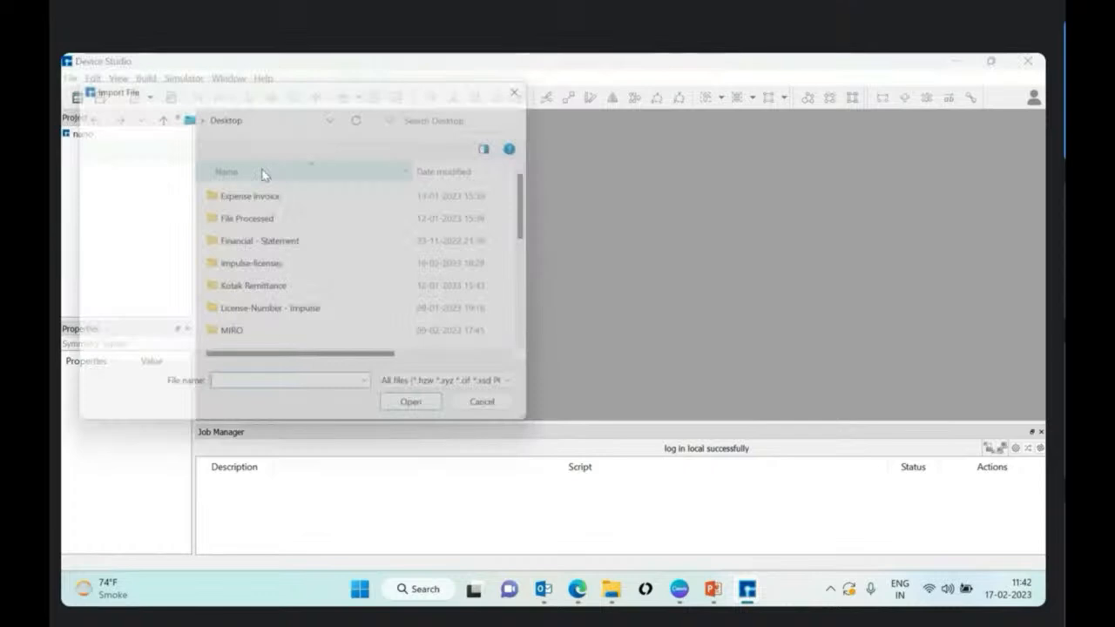
left_click_drag(387, 93, 551, 86)
left_click_drag(712, 199, 854, 198)
left_click_drag(349, 240, 432, 331)
left_click(284, 308)
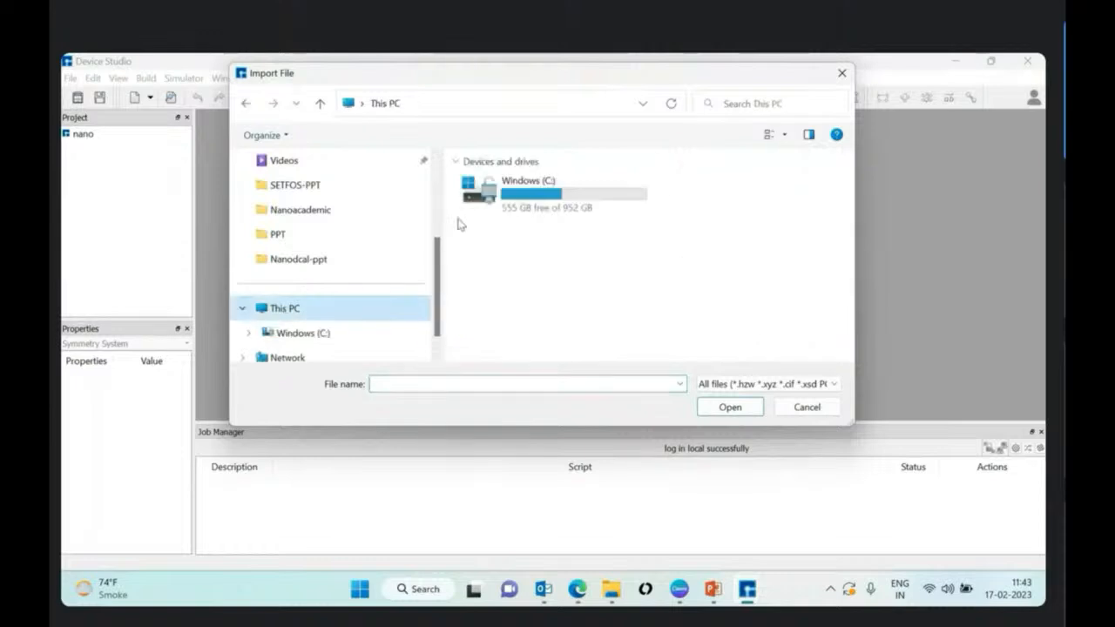
Step: Browse the import dialog to the material folder inside the nested DeviceStudio2021B folders on drive C:
left_click(566, 199)
double_click(567, 199)
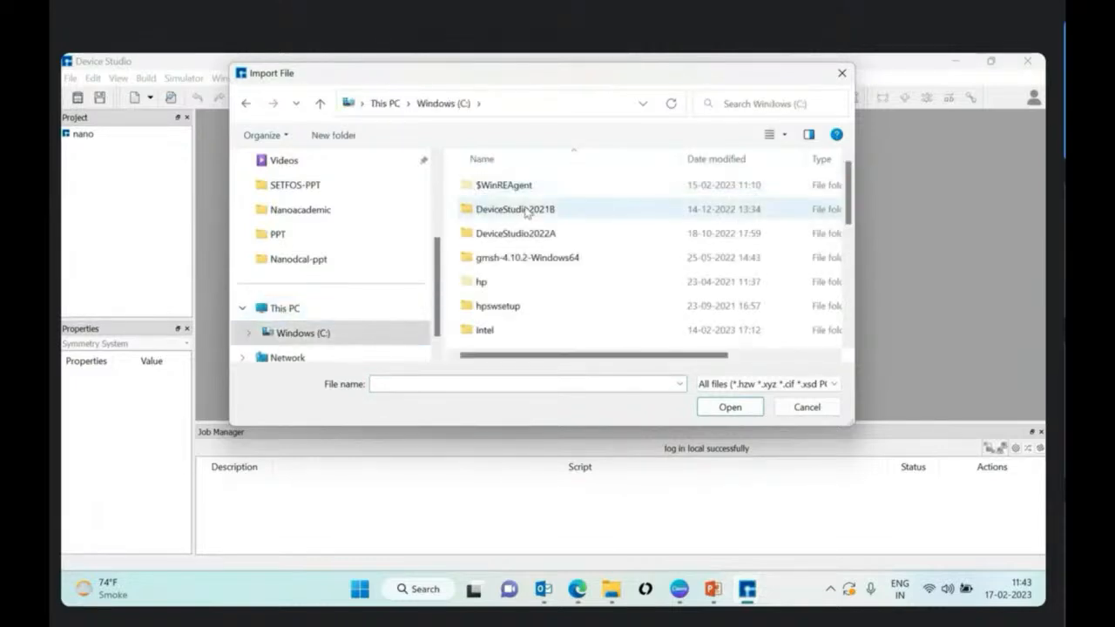
double_click(528, 209)
double_click(552, 187)
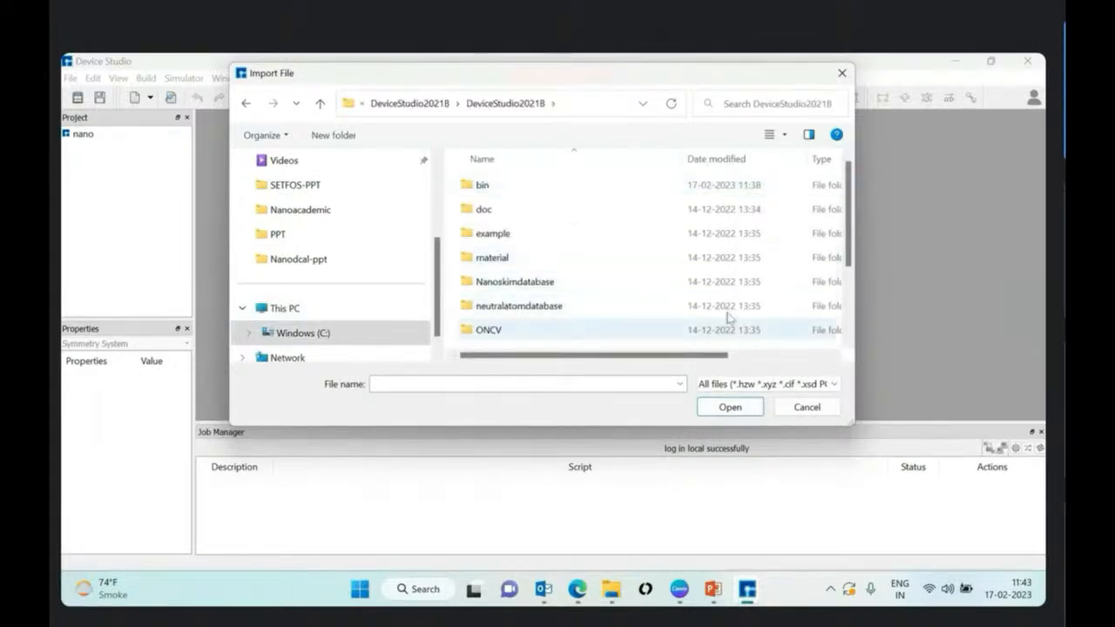
left_click_drag(855, 425, 920, 549)
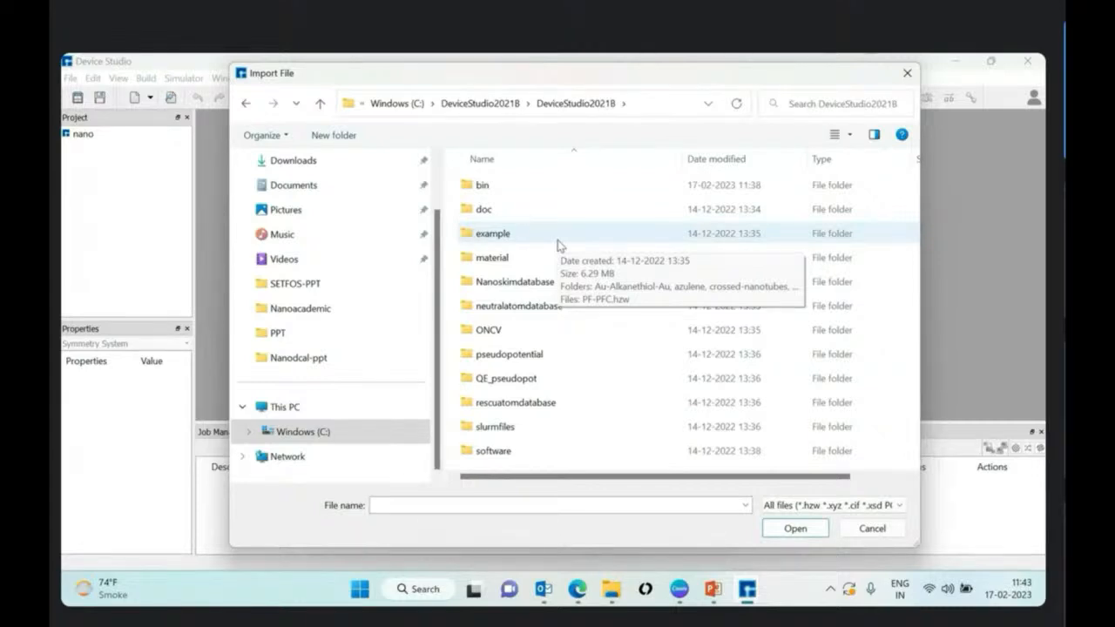
left_click(503, 260)
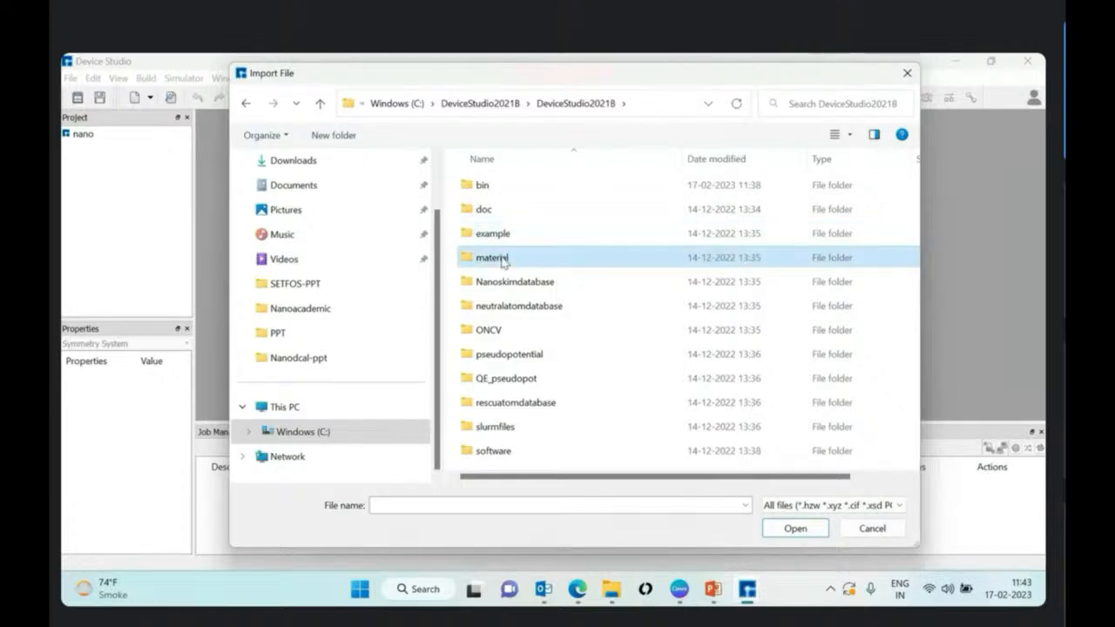
double_click(503, 260)
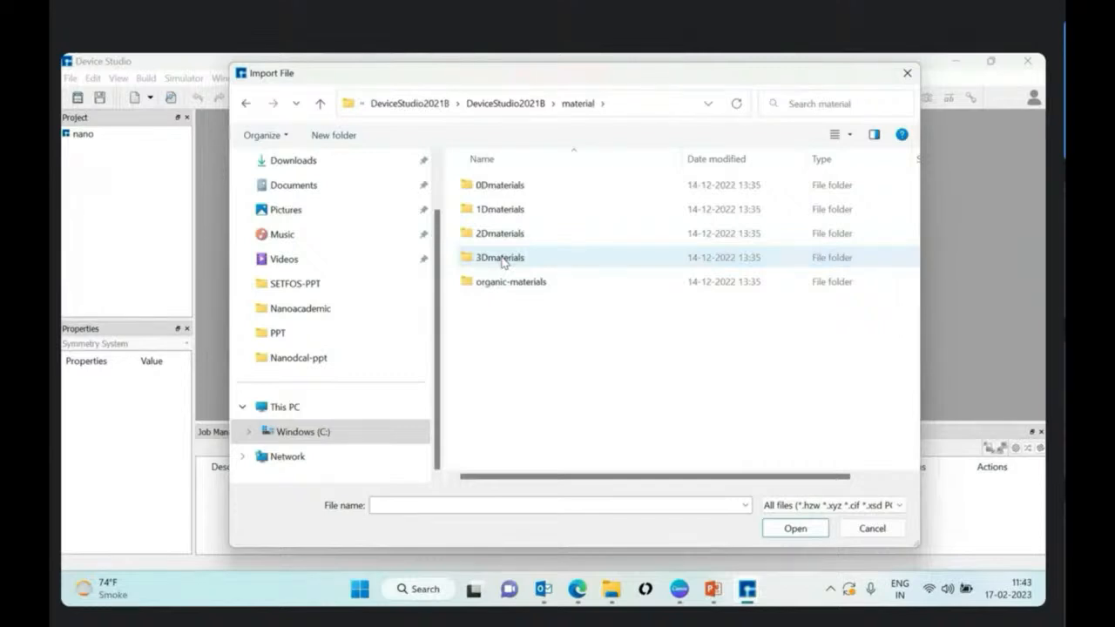
Step: Look through the Amorphous and Crystalline molecule folders in 0Dmaterials and check which file types the import accepts
double_click(511, 194)
double_click(511, 194)
double_click(511, 194)
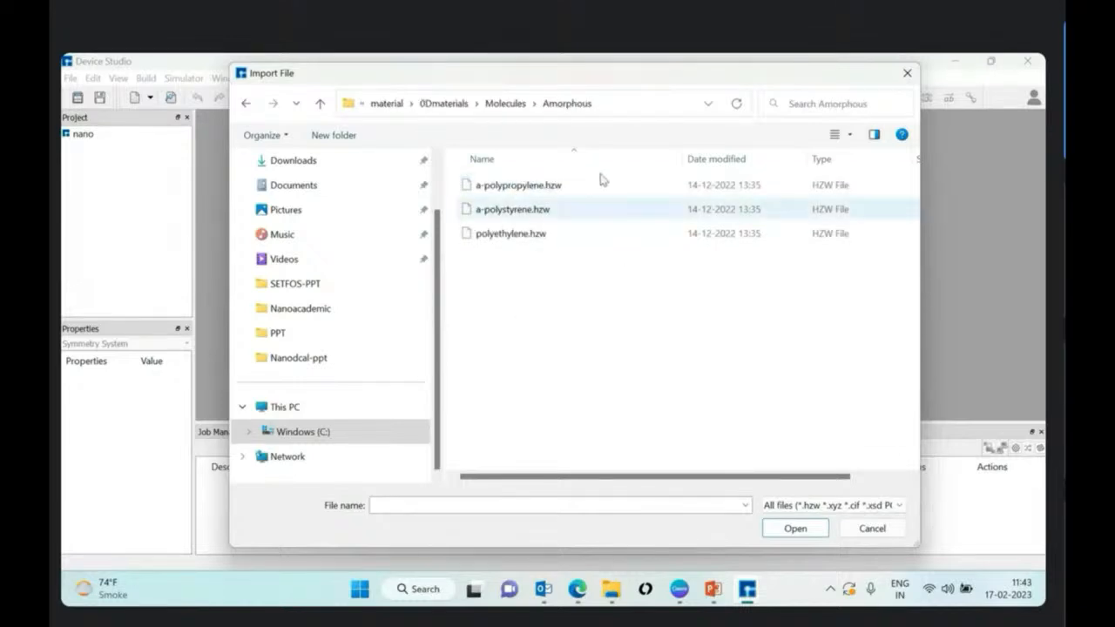
left_click(505, 106)
left_click(490, 218)
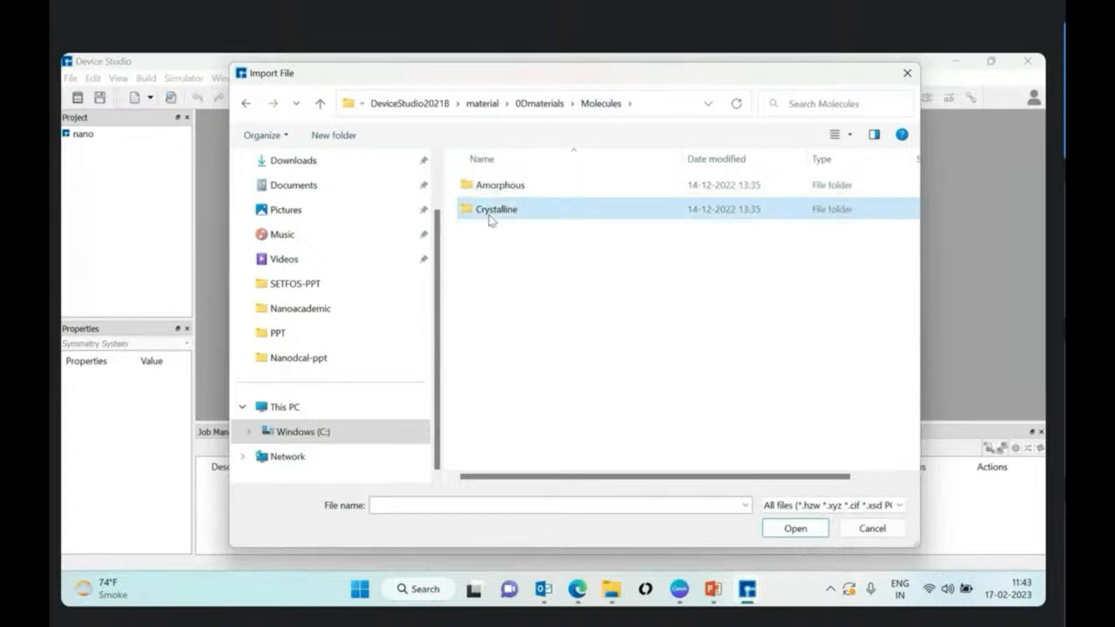
double_click(490, 214)
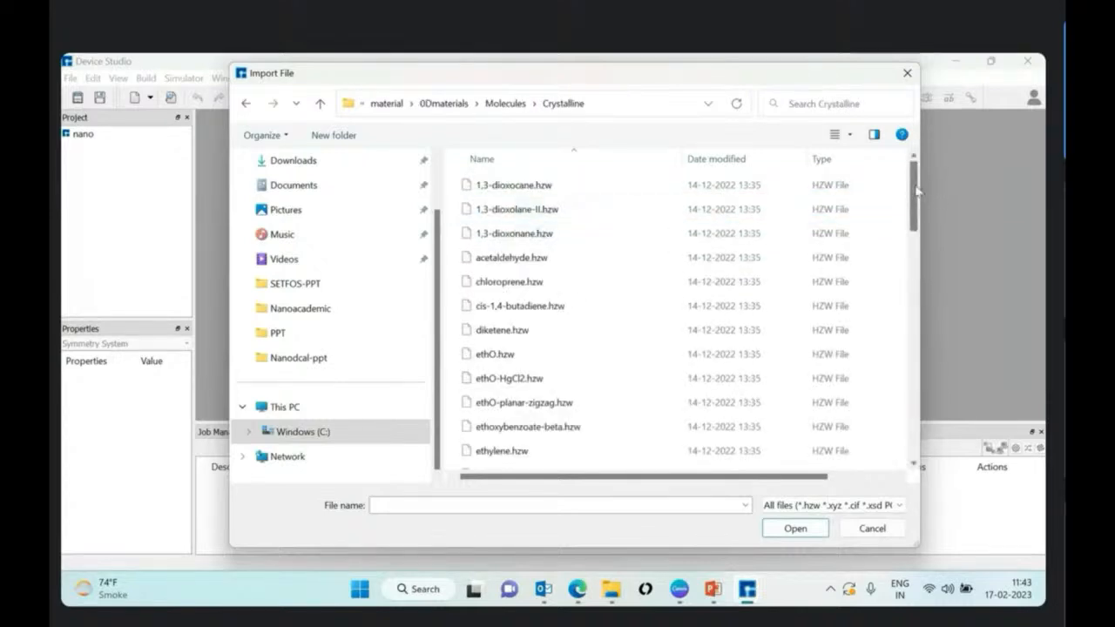
left_click_drag(916, 237, 909, 432)
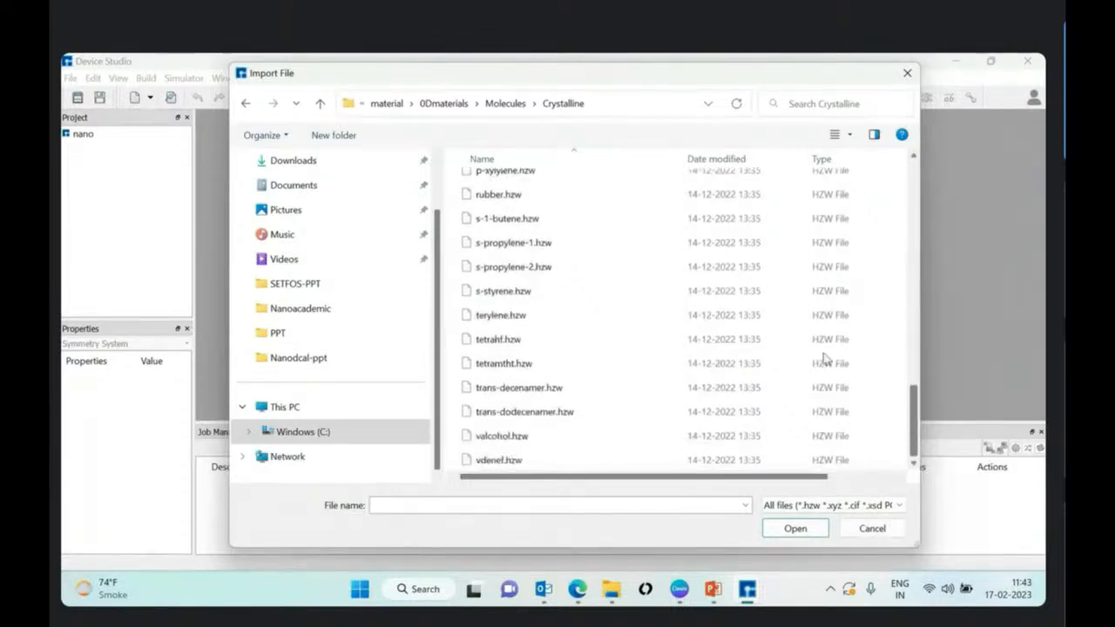
left_click(823, 506)
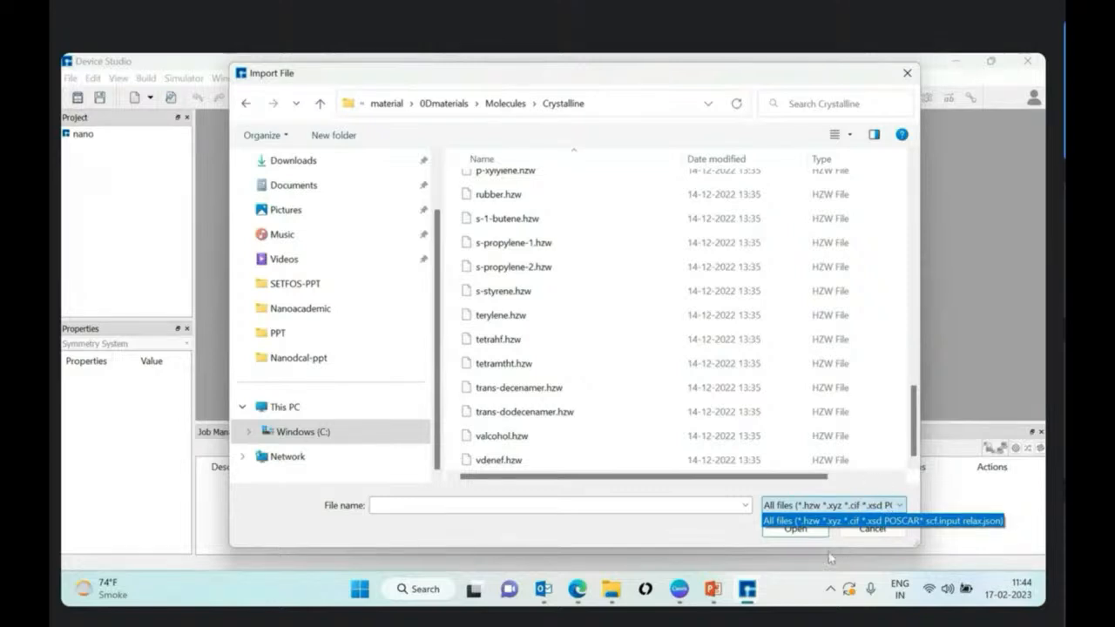
left_click(788, 516)
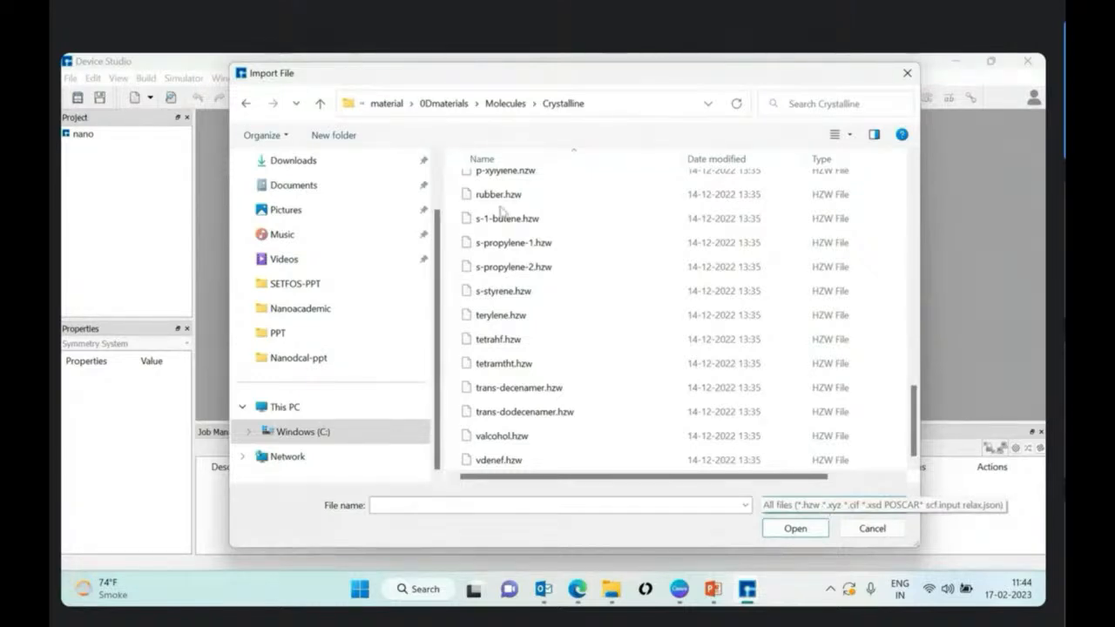
Step: Return to the material folder and view the Nanotube structure files inside 1Dmaterials
left_click(443, 103)
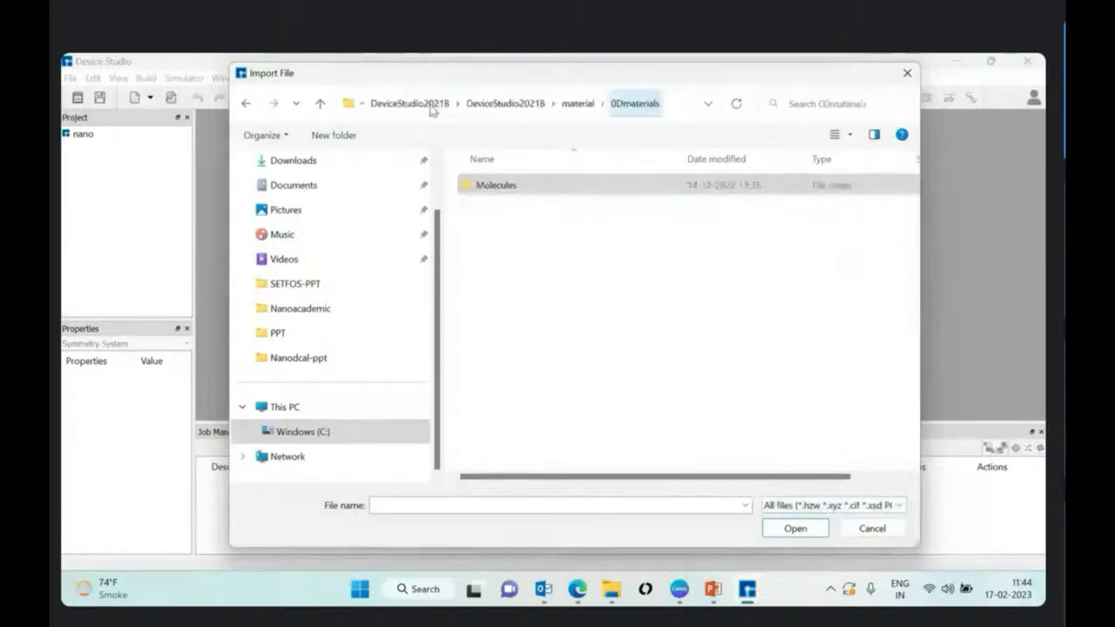
left_click(485, 106)
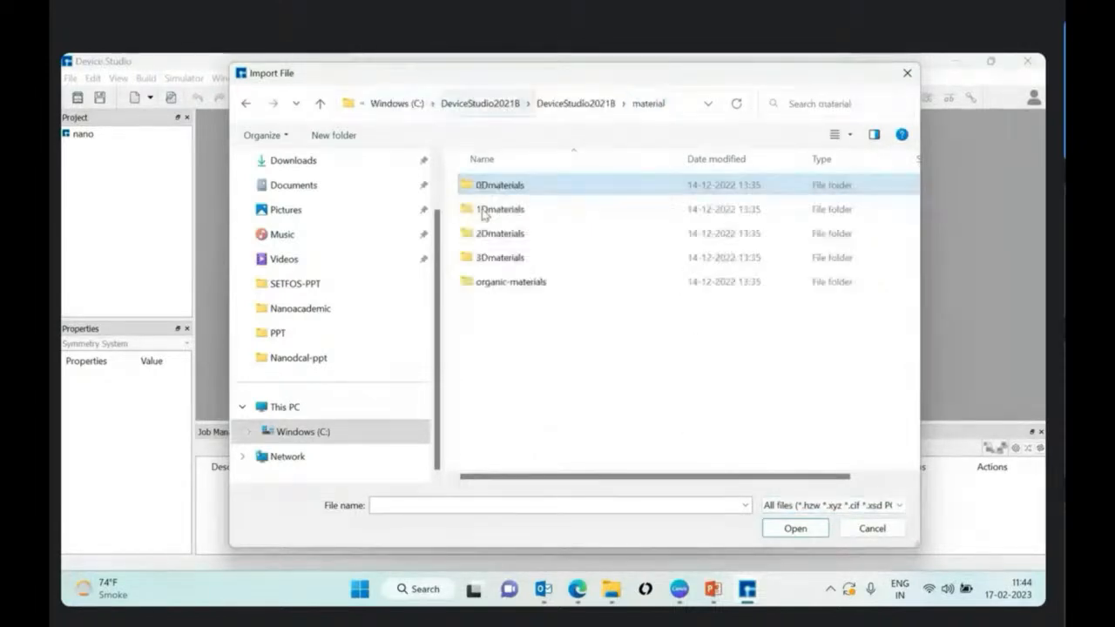
double_click(498, 211)
double_click(495, 186)
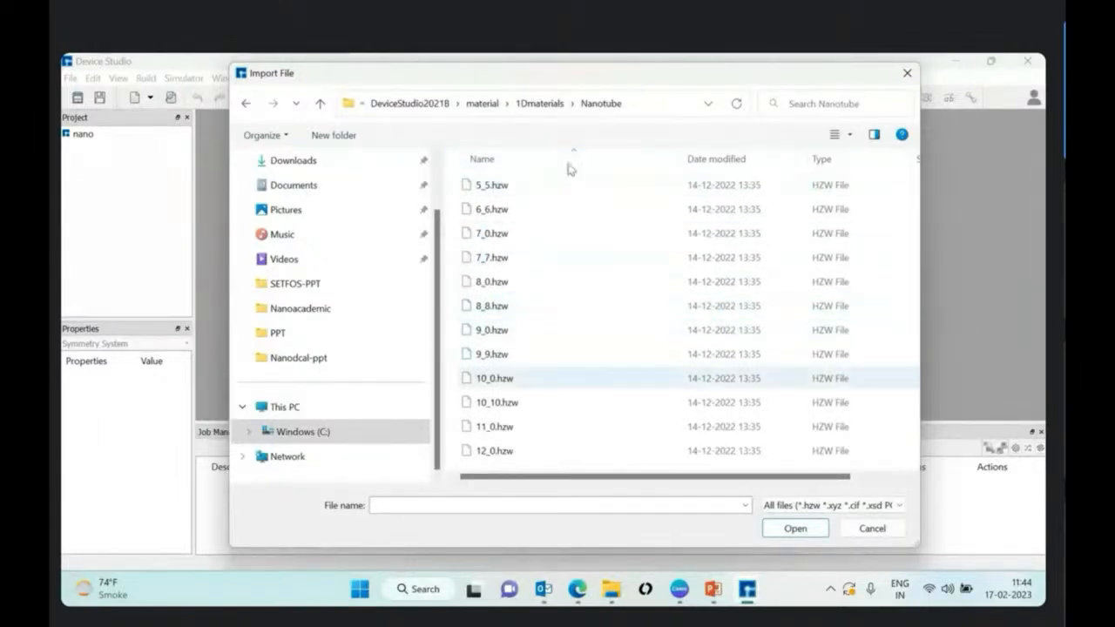
Step: Go back to the material folder and look through the Novelty_material and X-enes files in 2Dmaterials
left_click(485, 105)
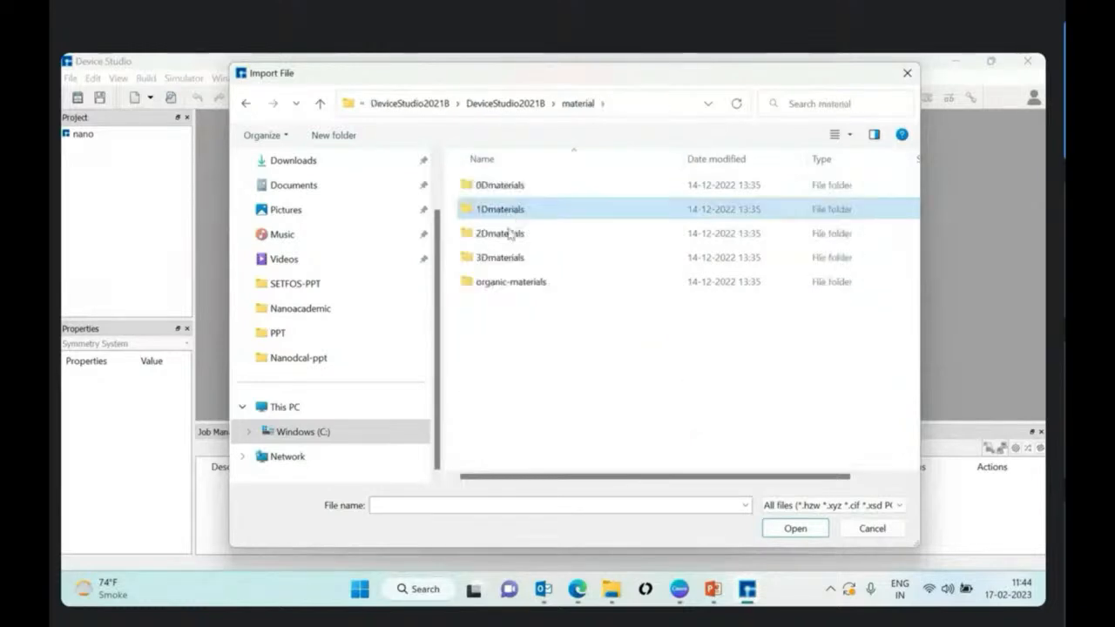
double_click(511, 234)
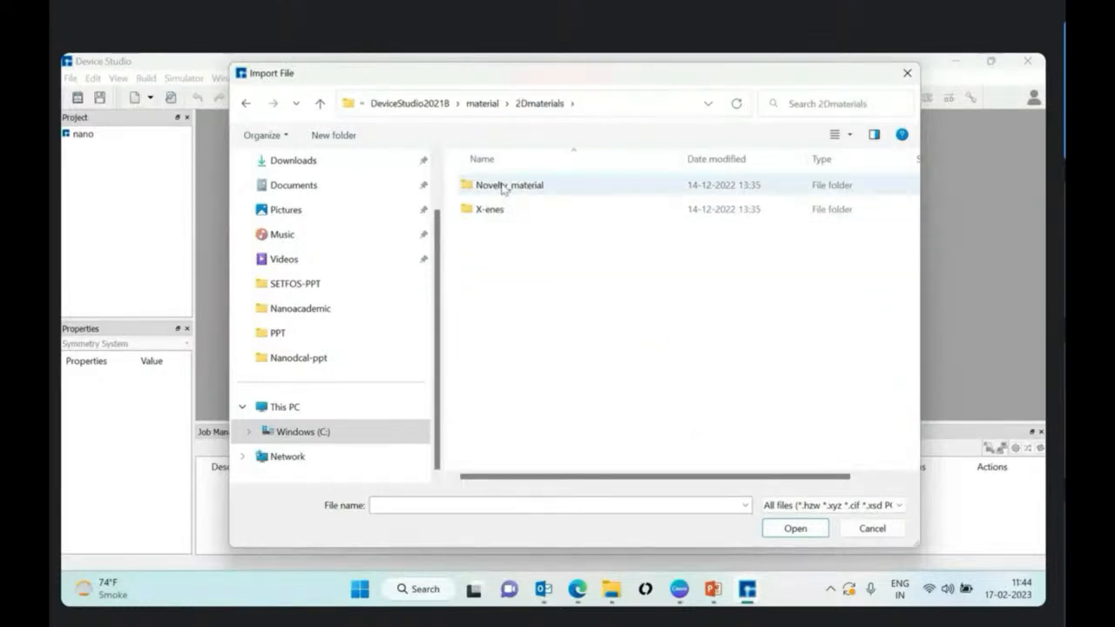
double_click(503, 187)
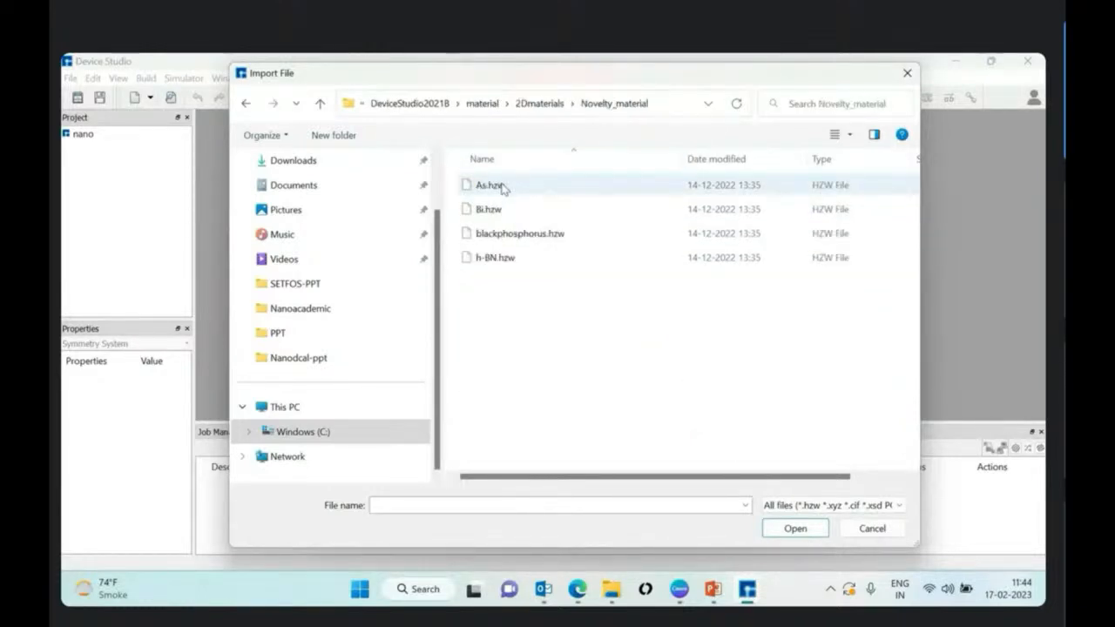
left_click(485, 259)
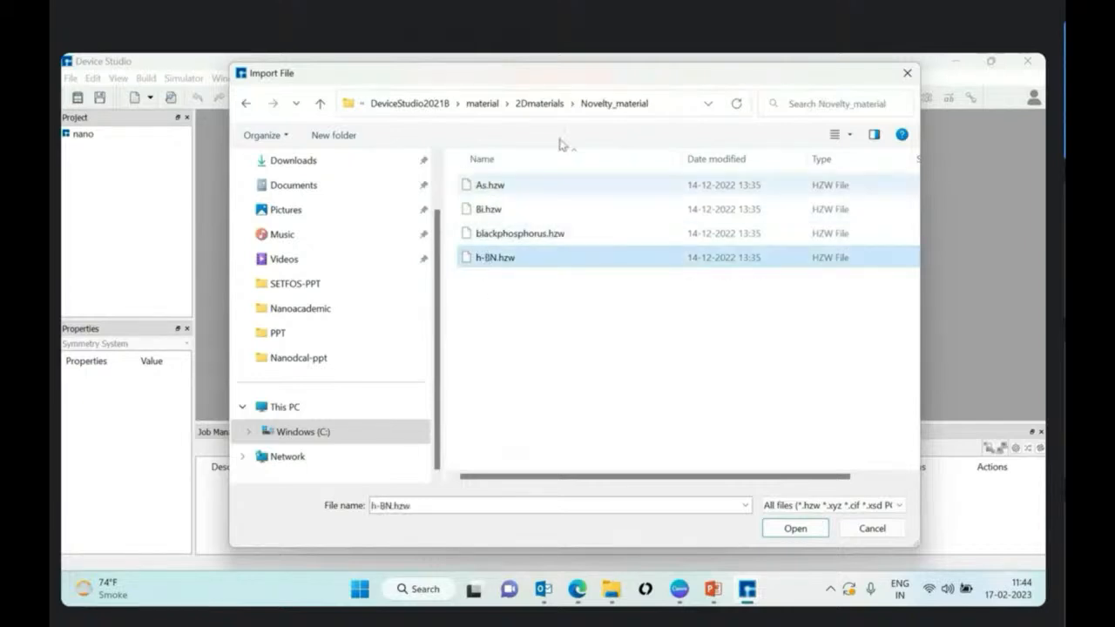
left_click(540, 103)
double_click(490, 210)
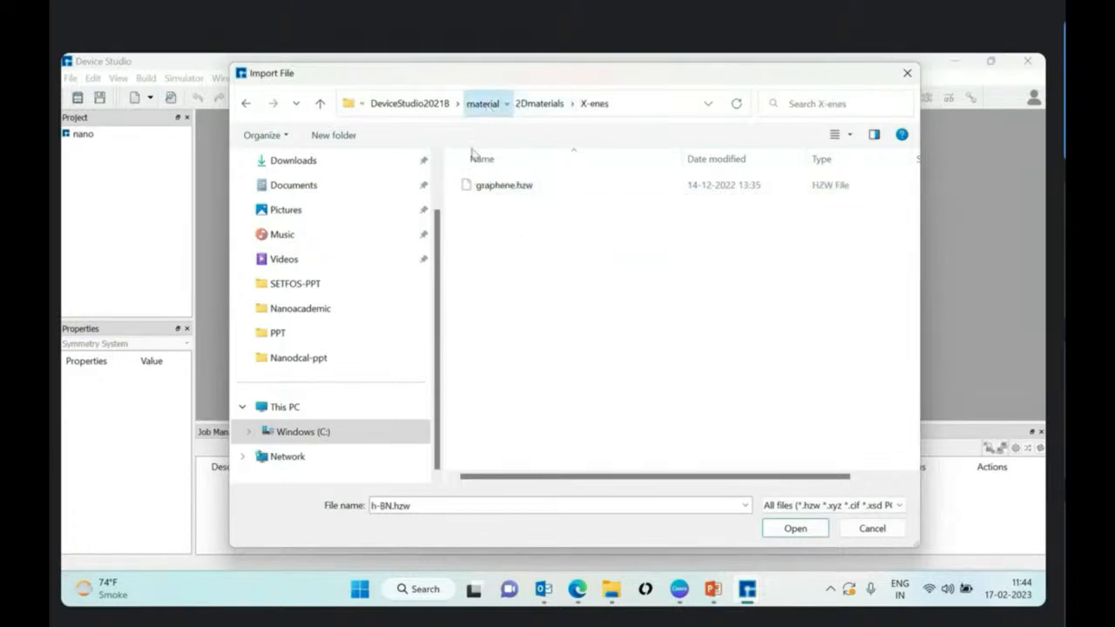
Step: Review the metal_oxides files in 3Dmaterials down to the end of the list and return to the material folder
left_click(483, 102)
double_click(501, 259)
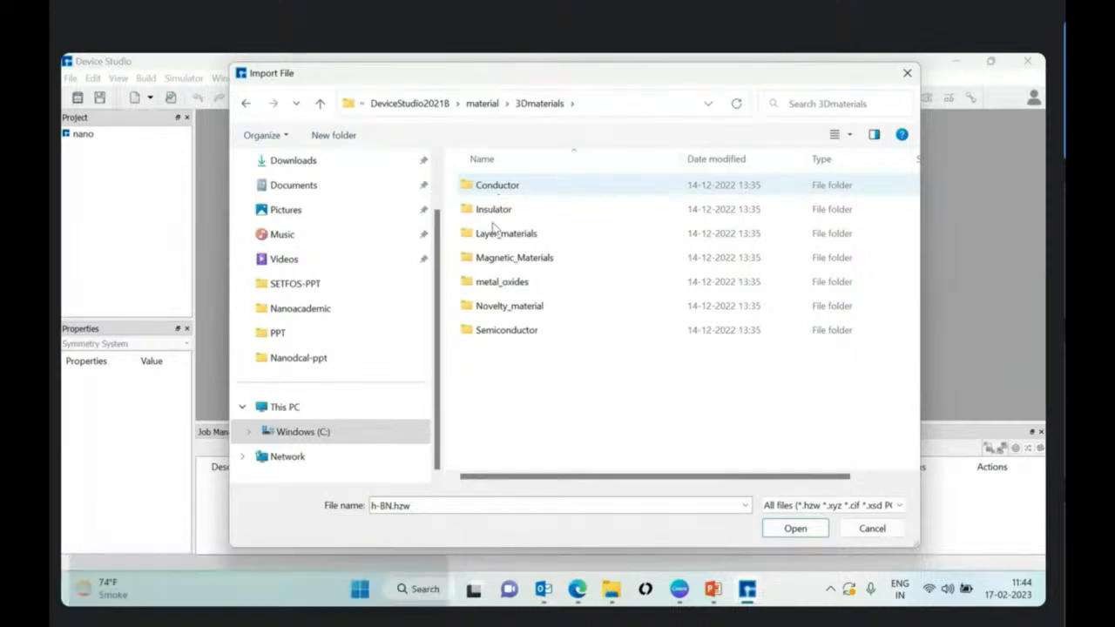
double_click(516, 282)
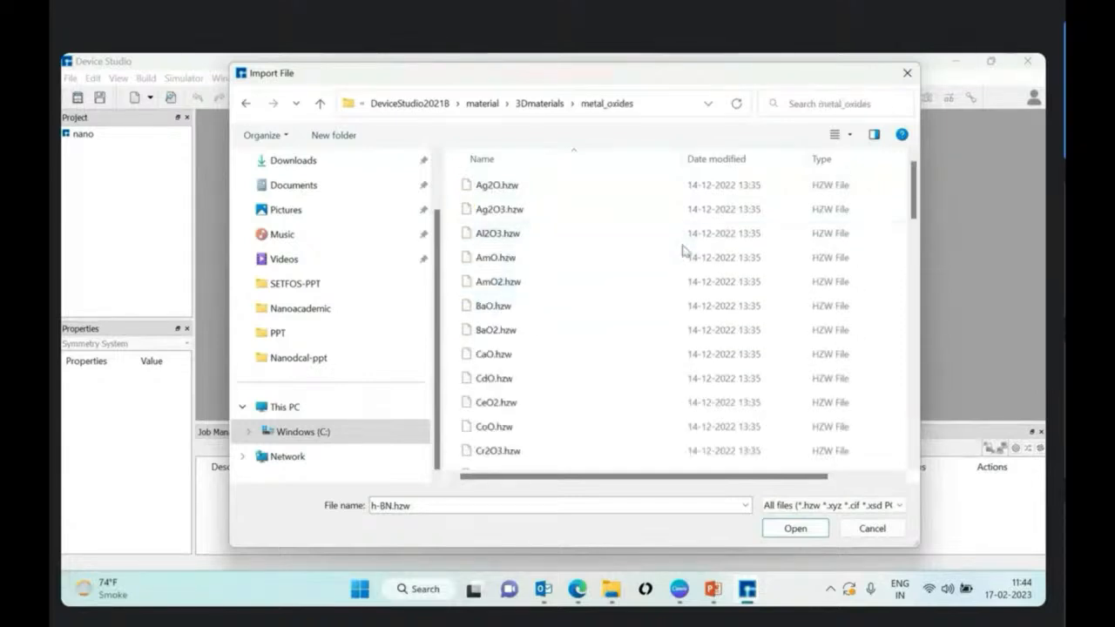
left_click_drag(918, 217, 917, 447)
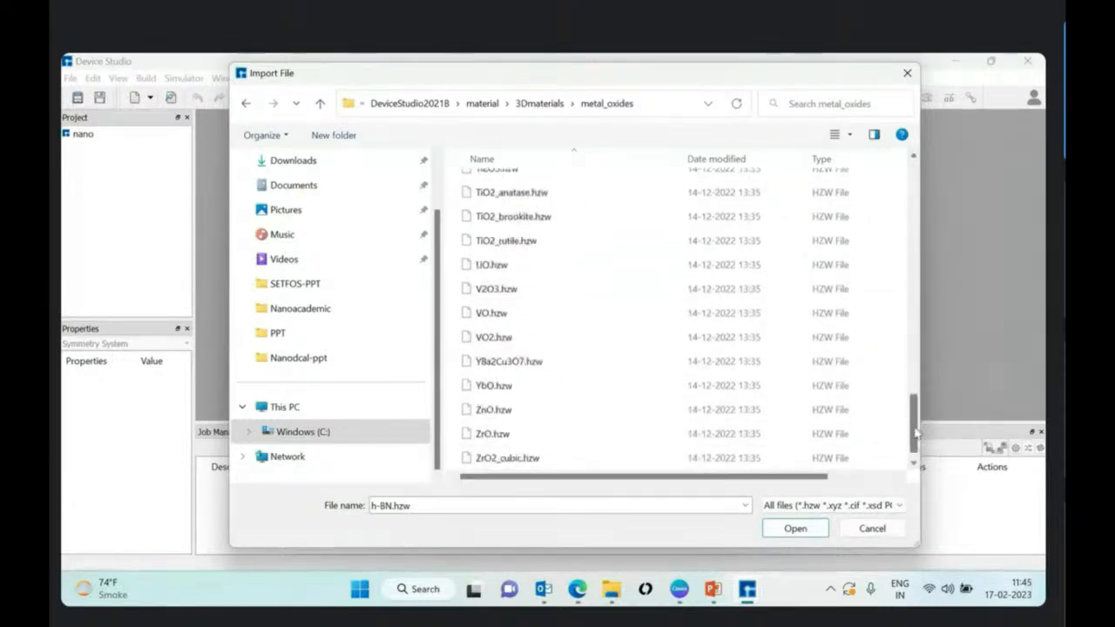
left_click(539, 104)
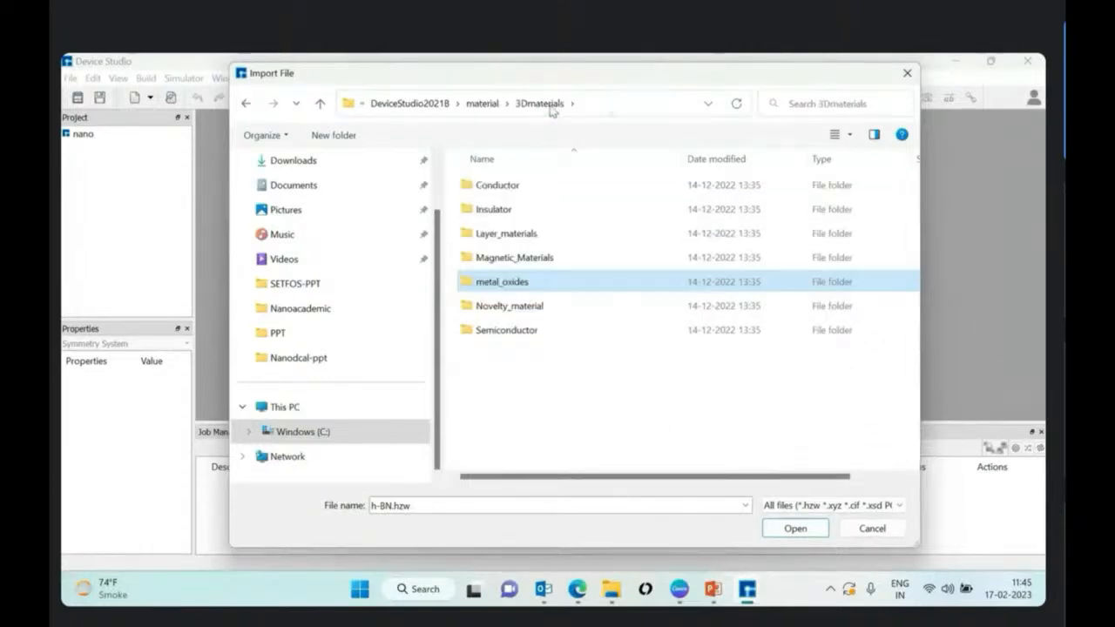
left_click(483, 104)
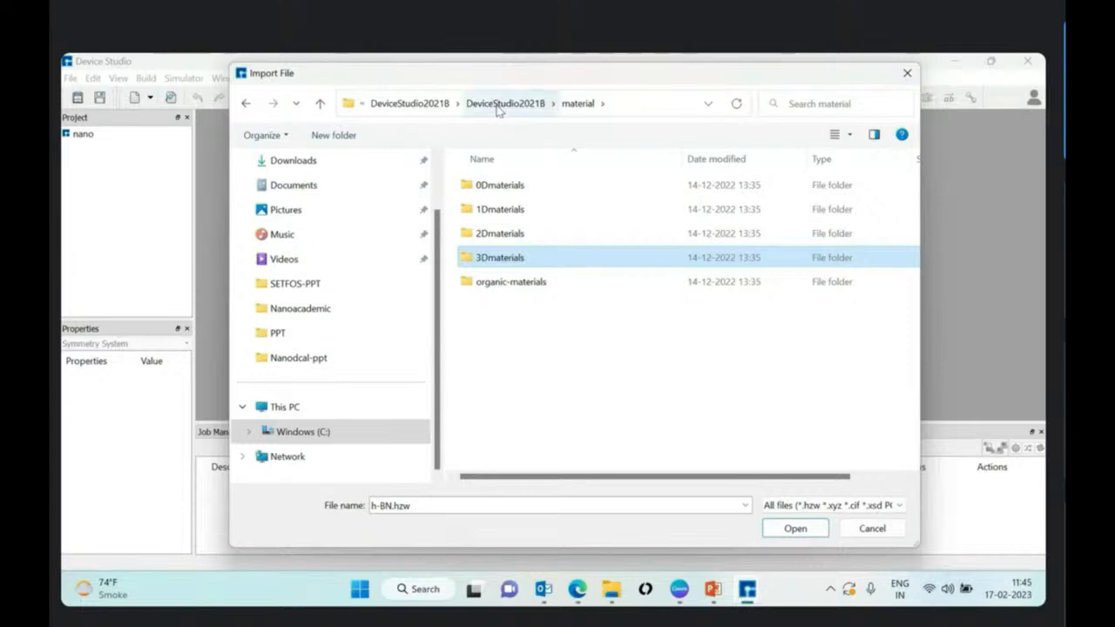
Step: Import MoS2.hzw from the Semiconductor folder of 3Dmaterials and maximize its structure window
double_click(496, 258)
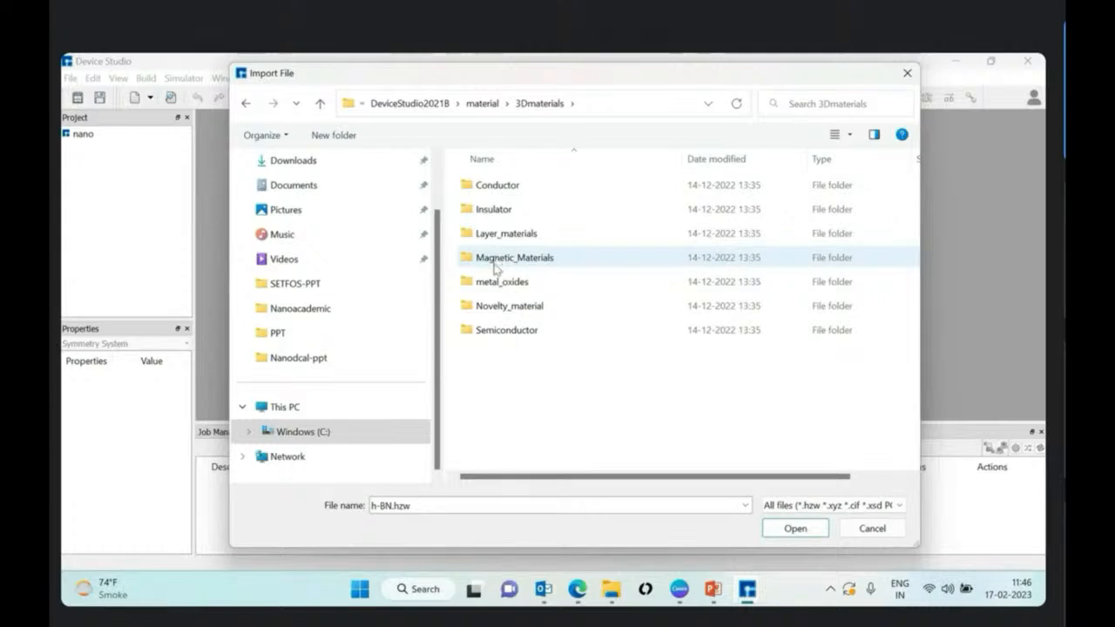
left_click(517, 332)
double_click(517, 331)
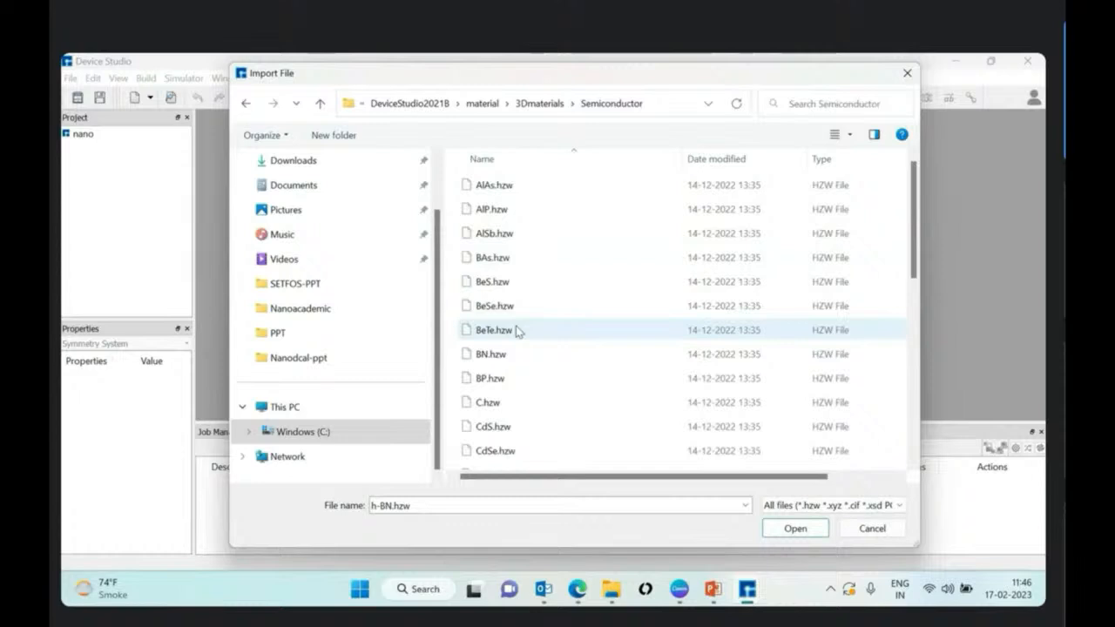
left_click(517, 331)
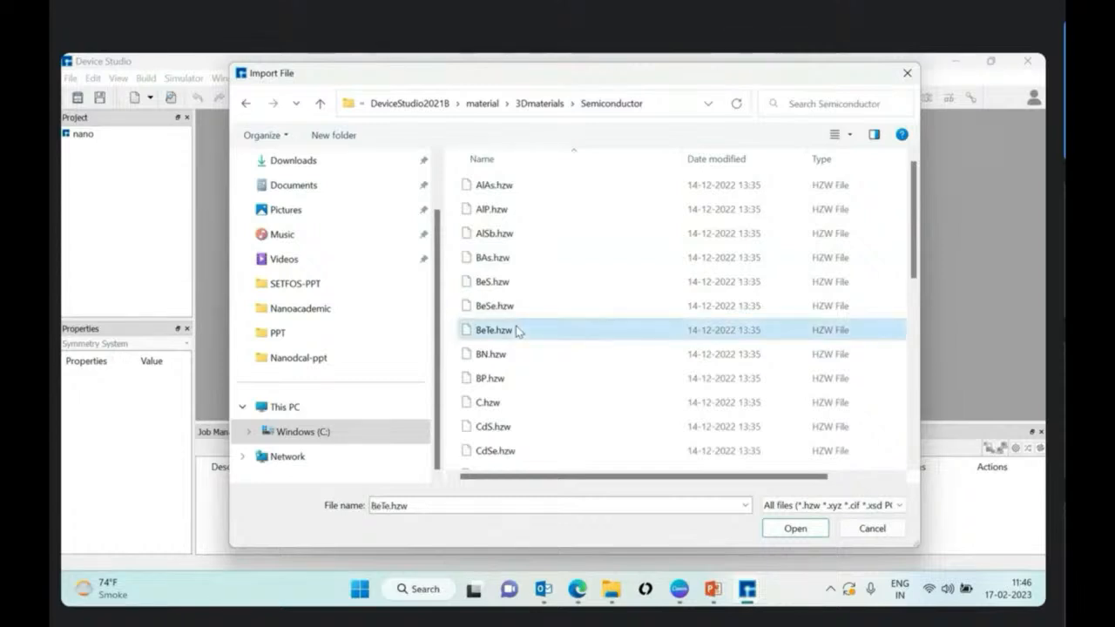
key("m")
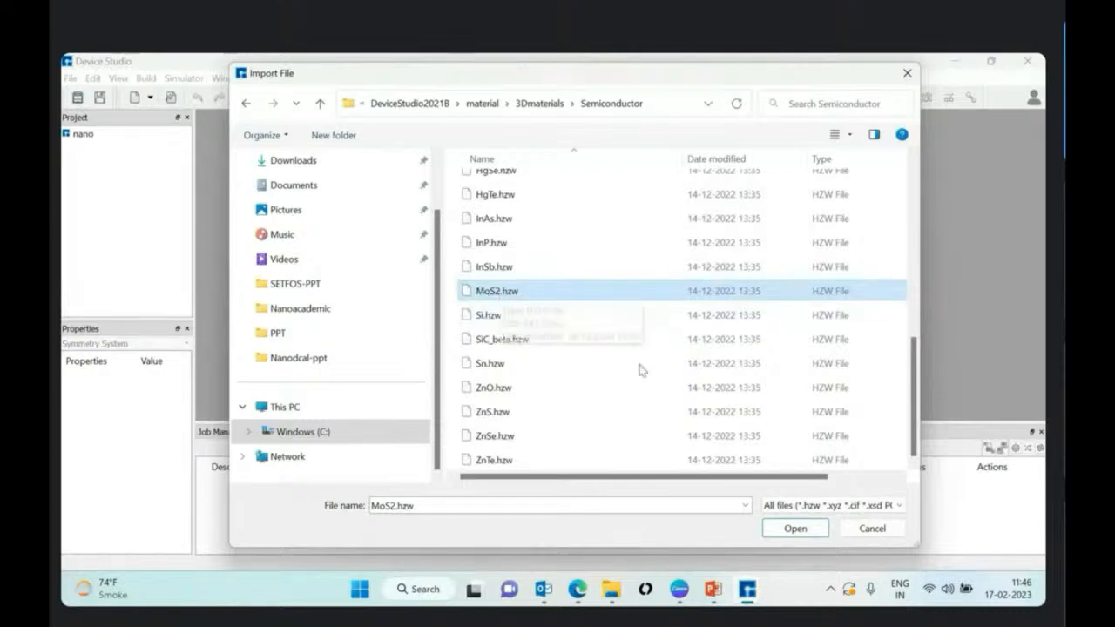
left_click(523, 291)
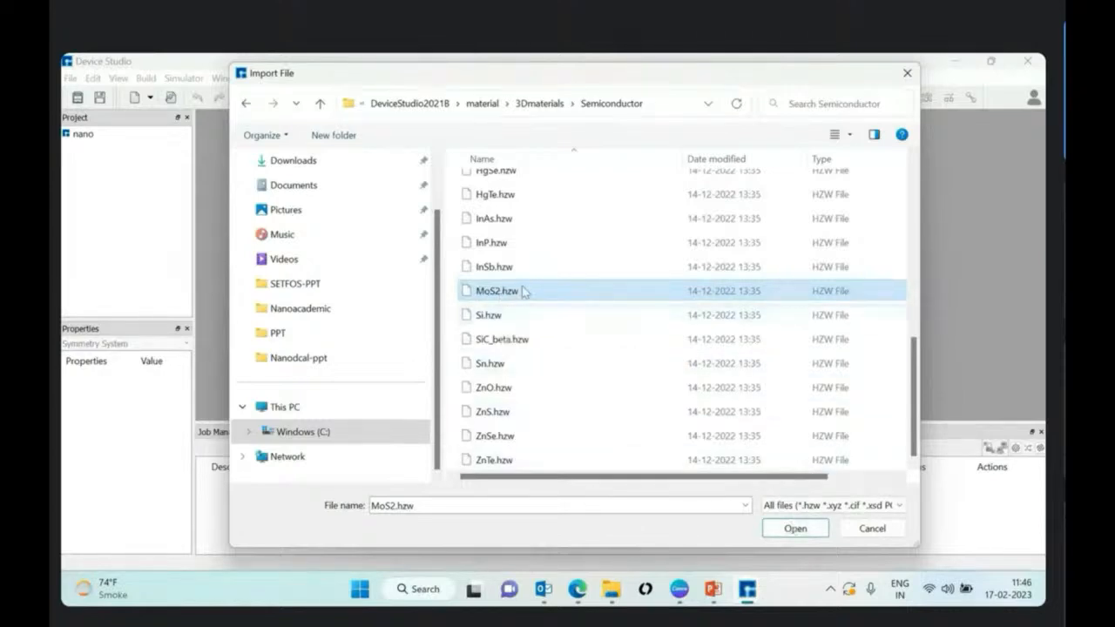
left_click(811, 529)
left_click(795, 529)
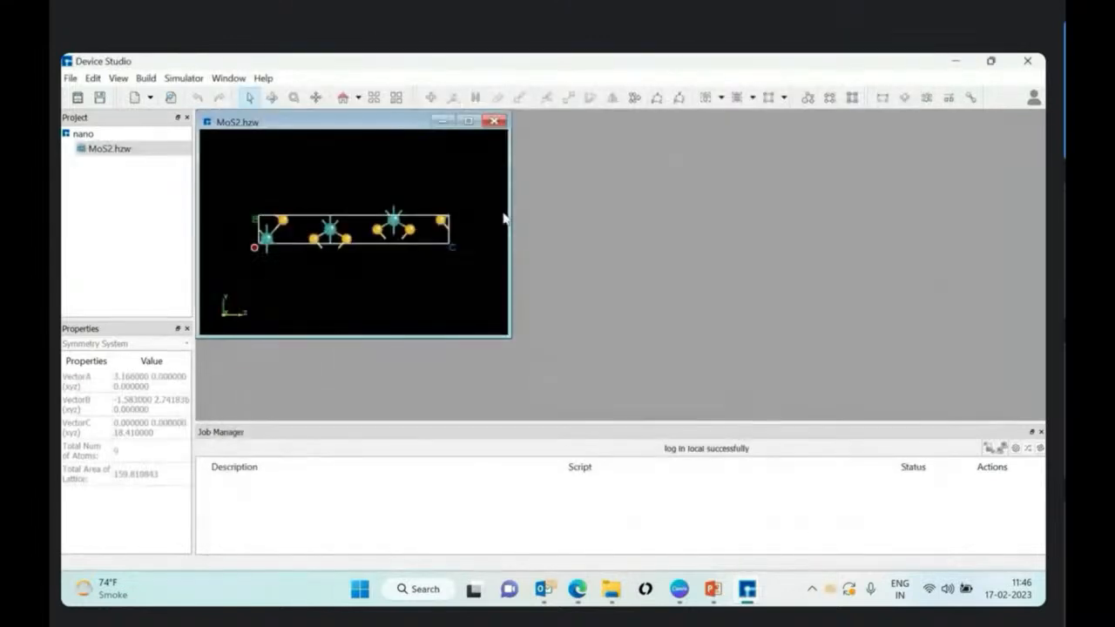
left_click(468, 120)
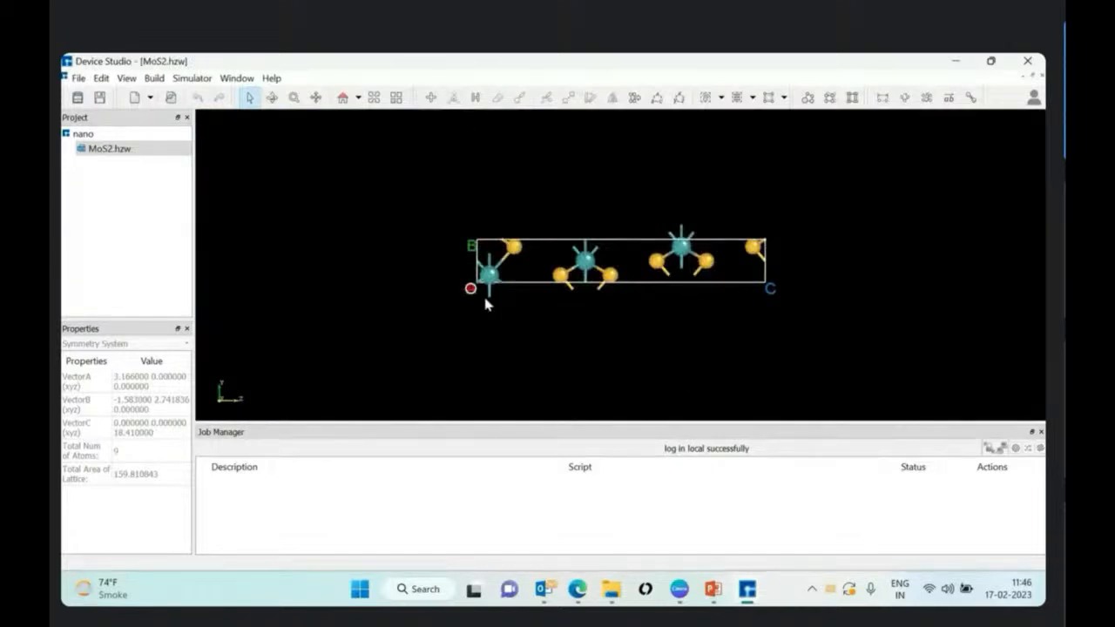
left_click(578, 590)
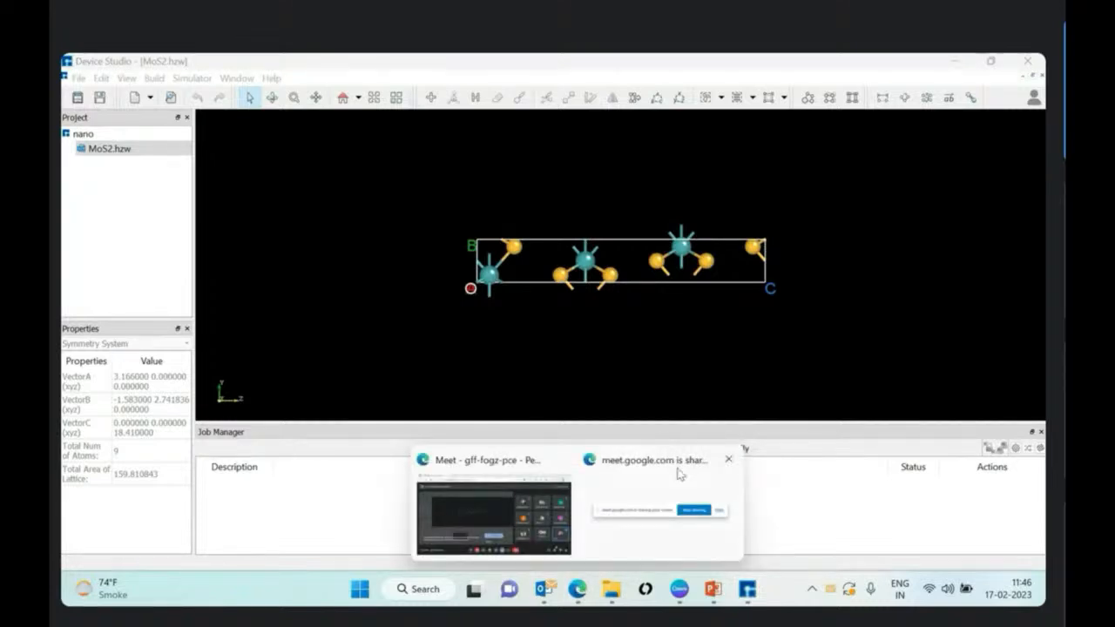
left_click(679, 474)
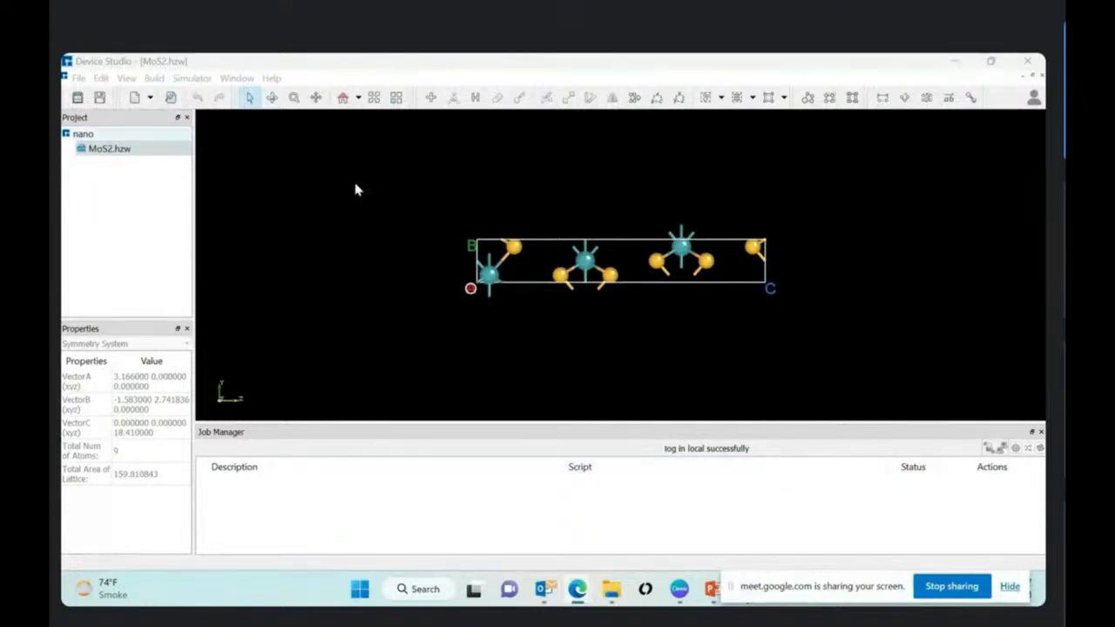
Step: Inspect the atom properties of the yellow atoms nearest both cell ends and the teal atom near the origin, and clear the selection
left_click(293, 97)
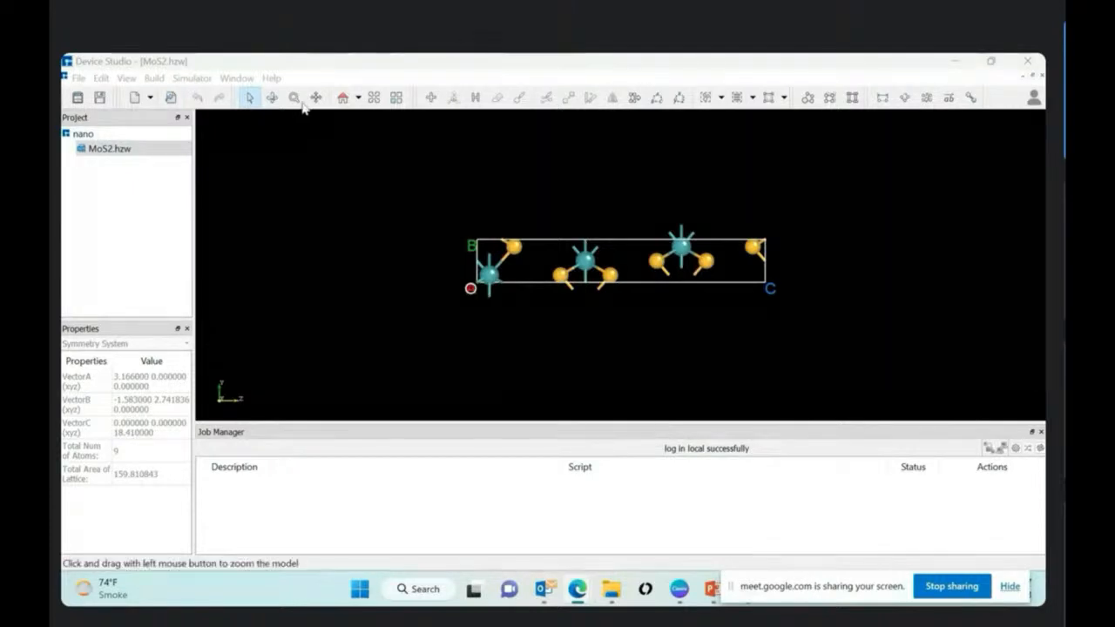
left_click_drag(622, 277, 630, 305)
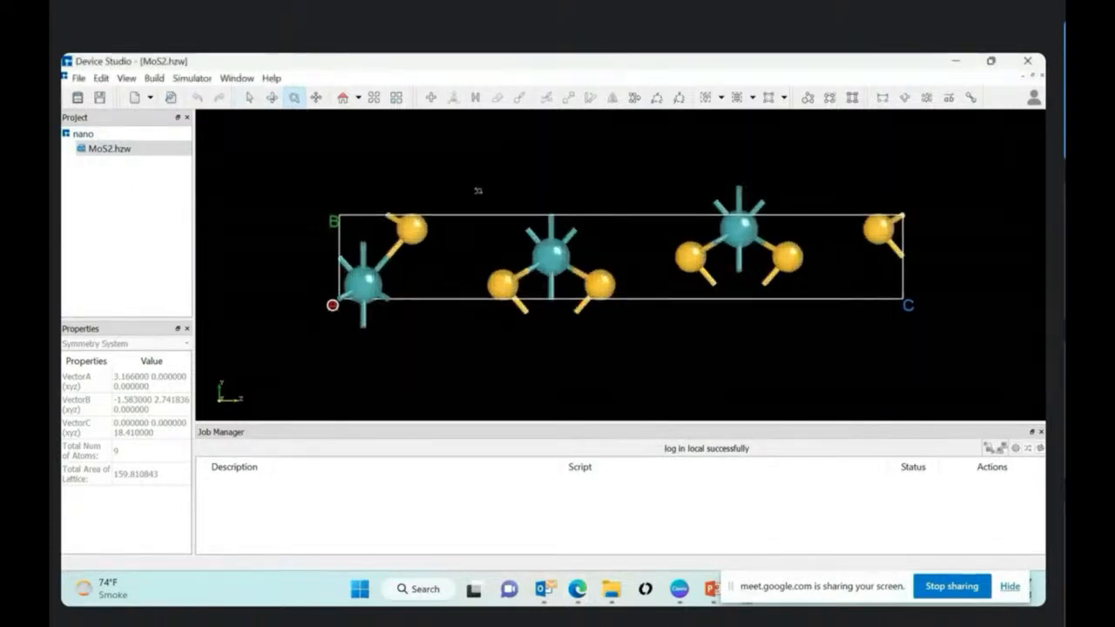
left_click(249, 96)
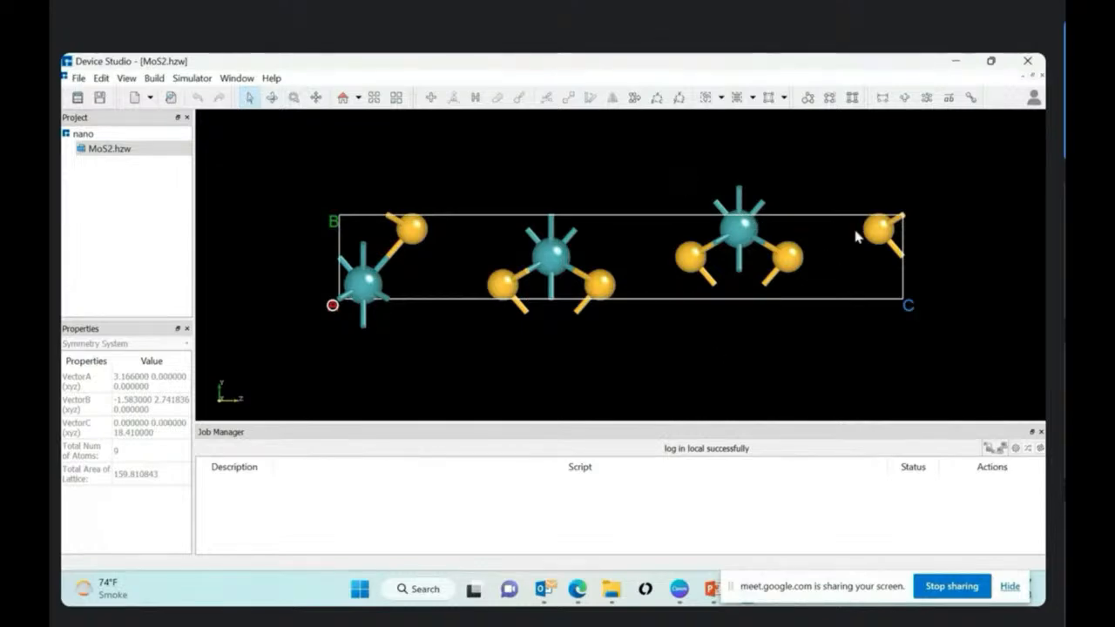
left_click(883, 234)
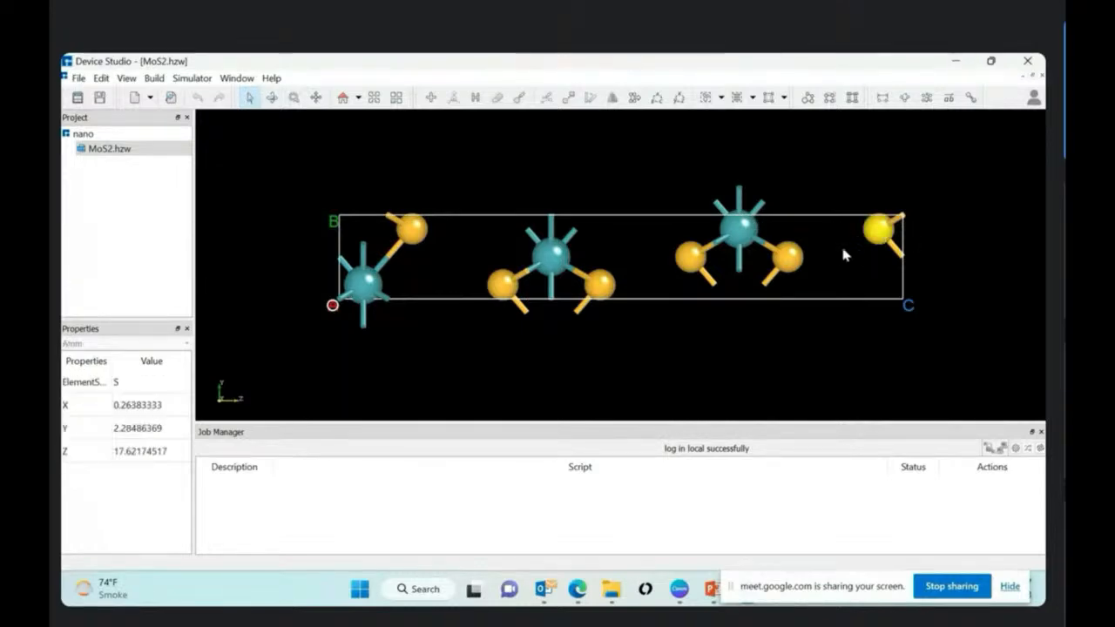
left_click(408, 231)
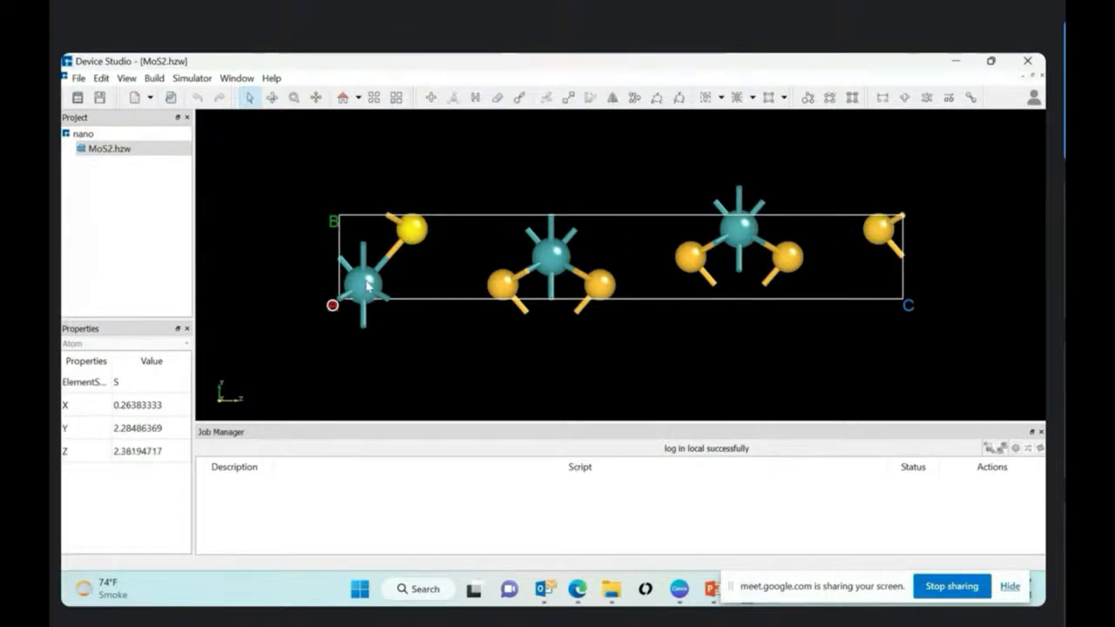
left_click(367, 285)
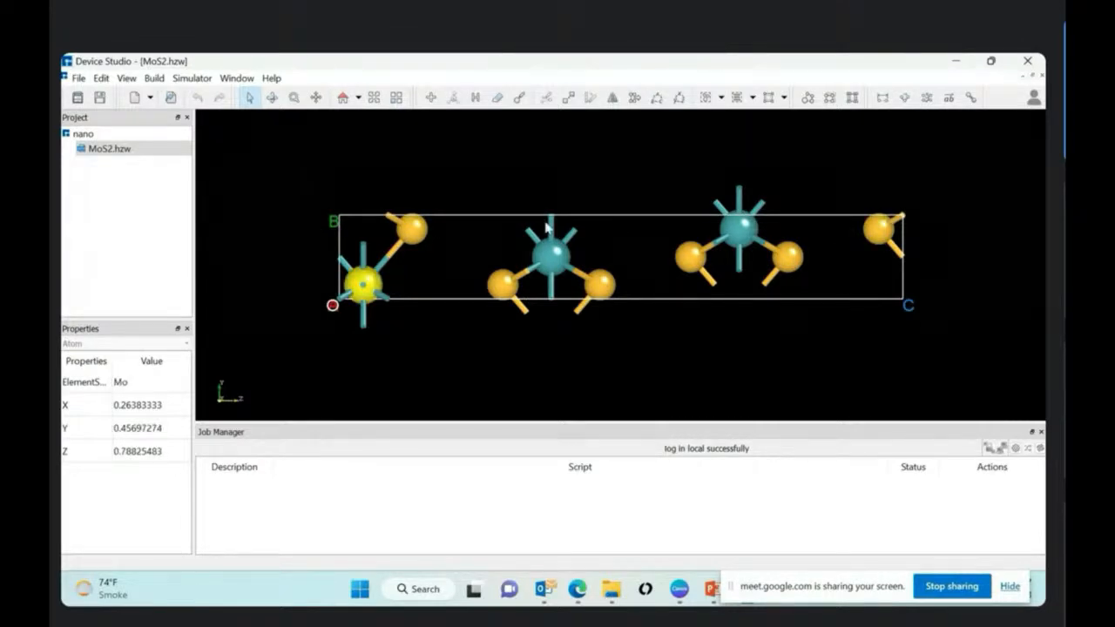
left_click(293, 177)
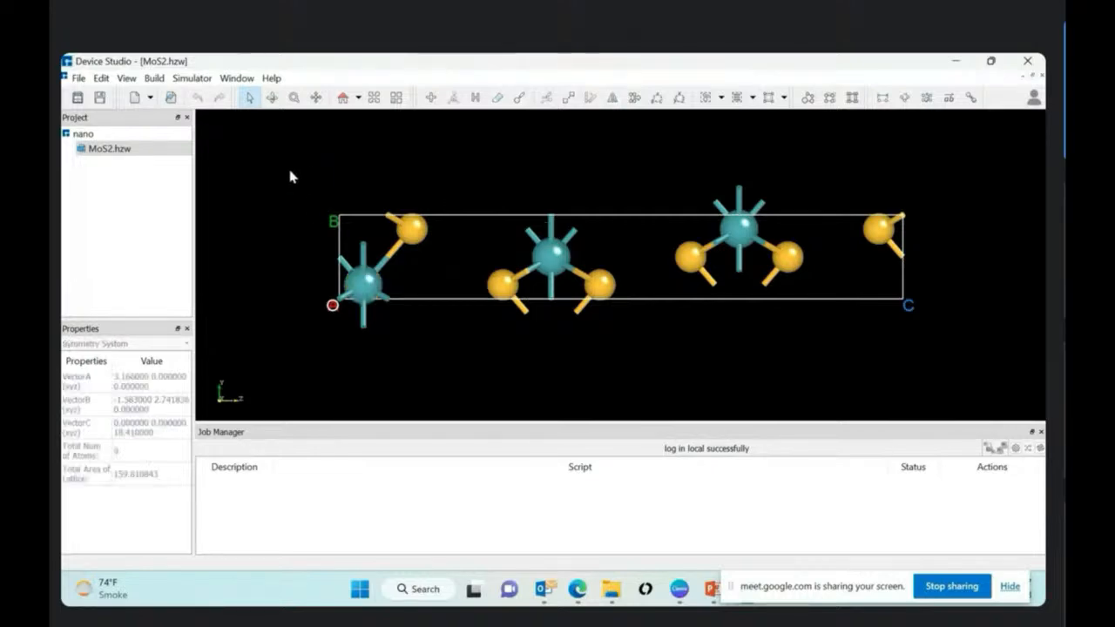
Step: Delete the group of atoms nearest the cell origin and the isolated S atom at the C end
left_click_drag(384, 228, 445, 343)
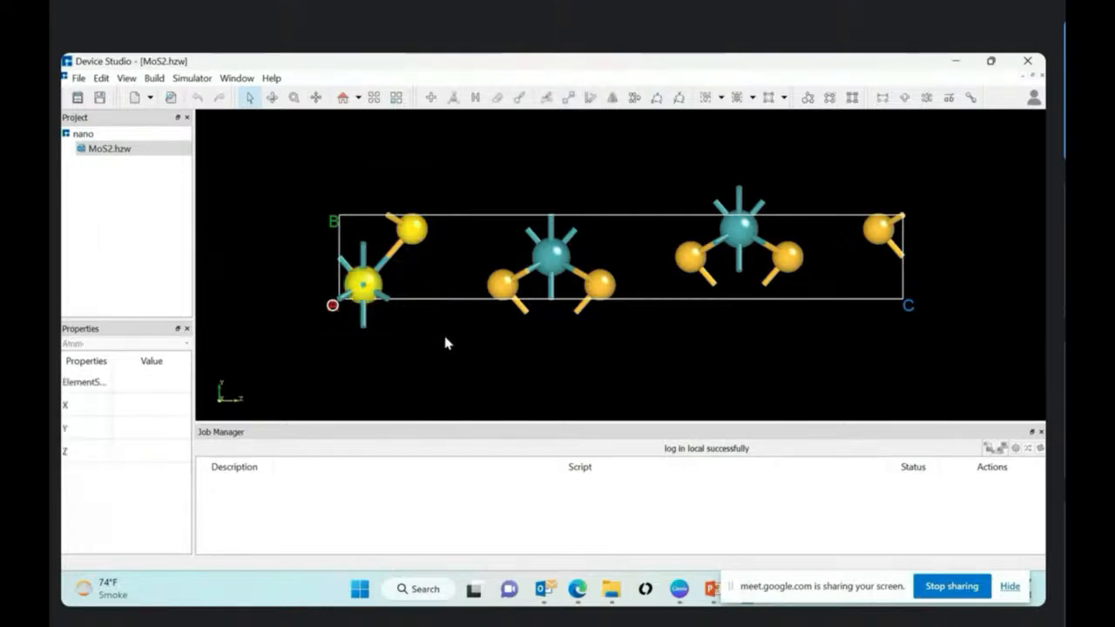
left_click(299, 190)
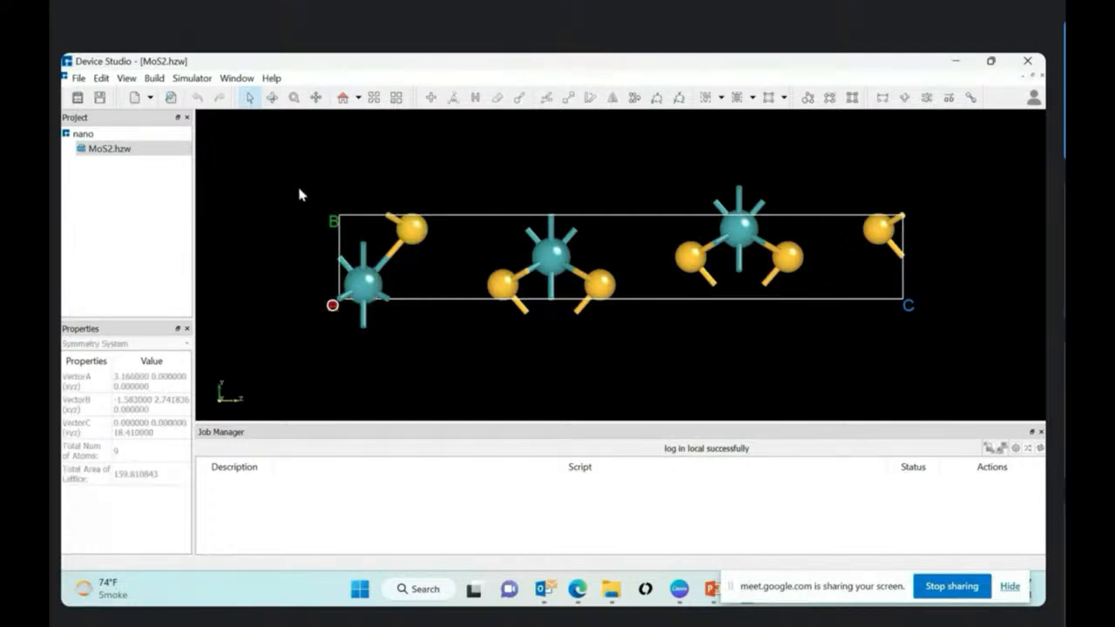
left_click_drag(298, 190, 462, 351)
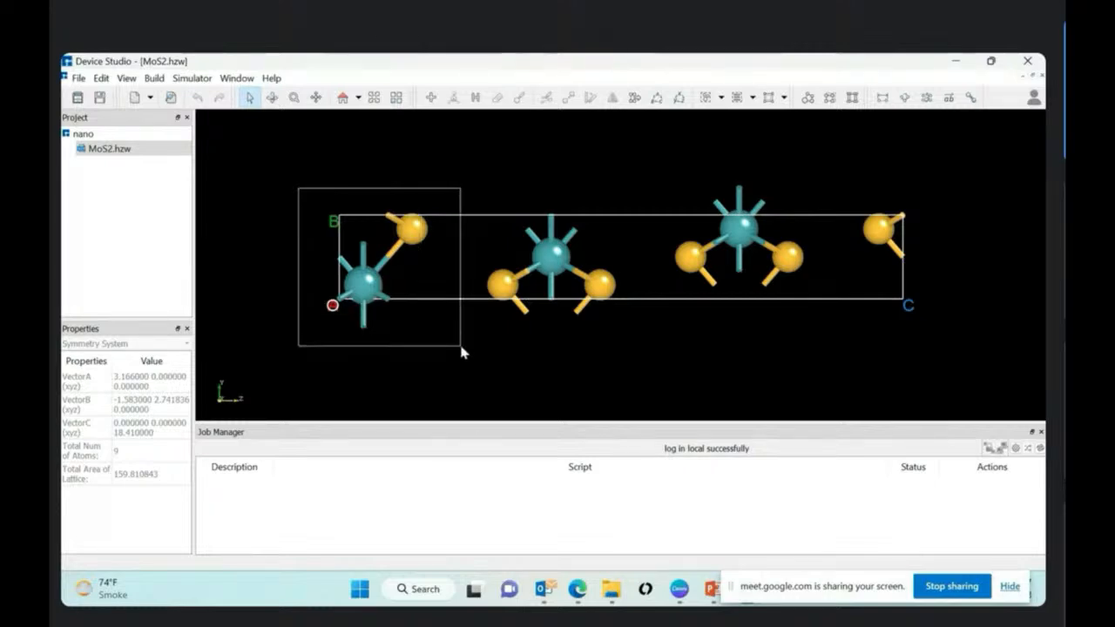
left_click_drag(462, 352, 462, 351)
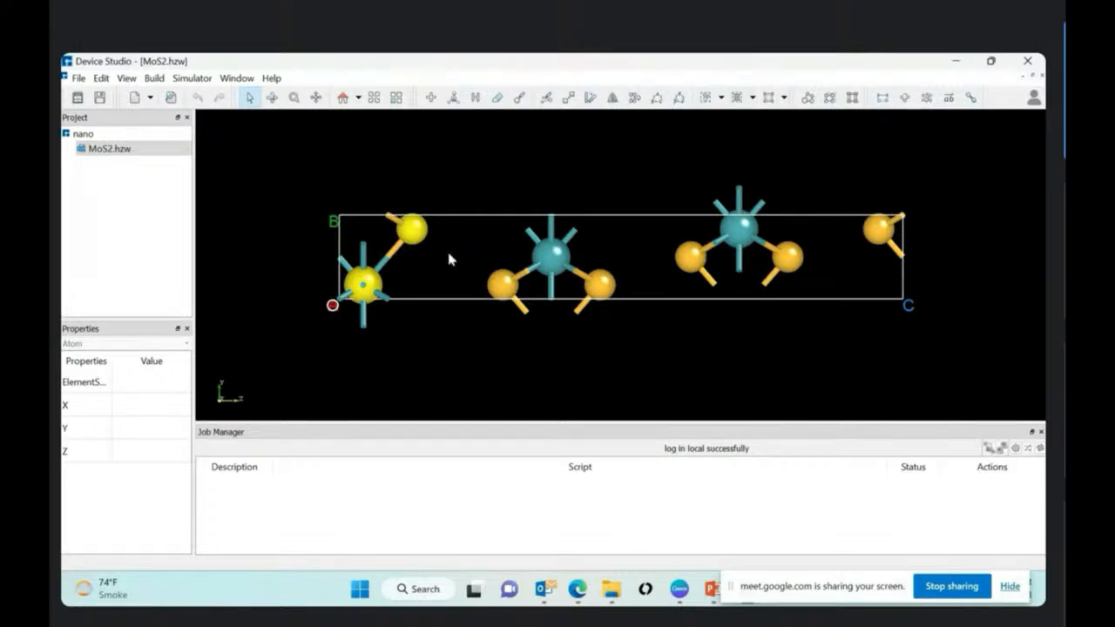
left_click(498, 99)
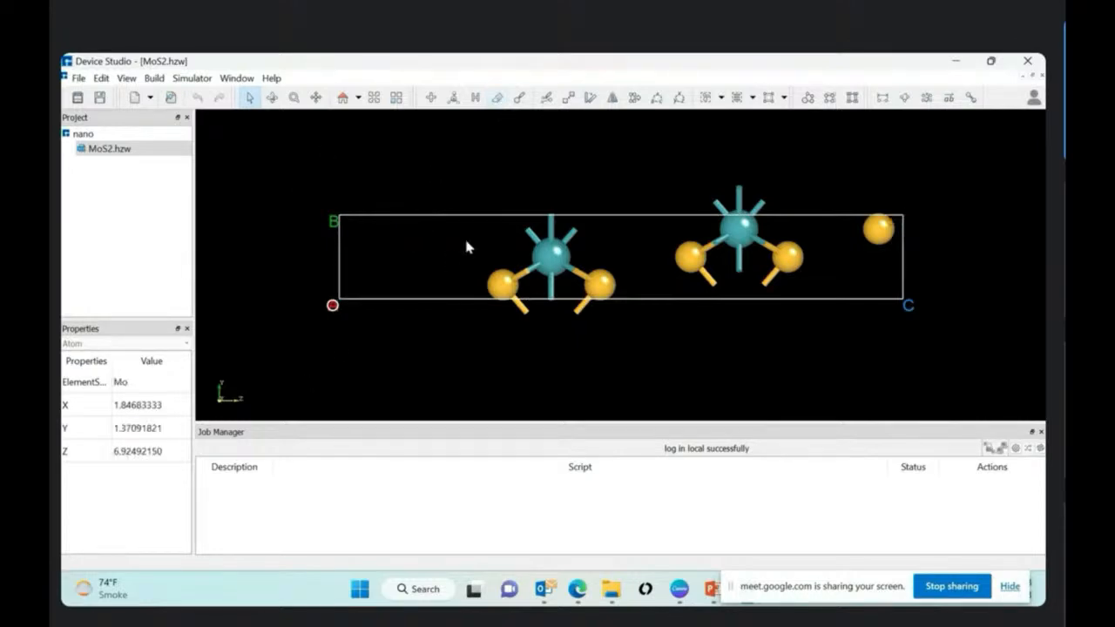
left_click(878, 230)
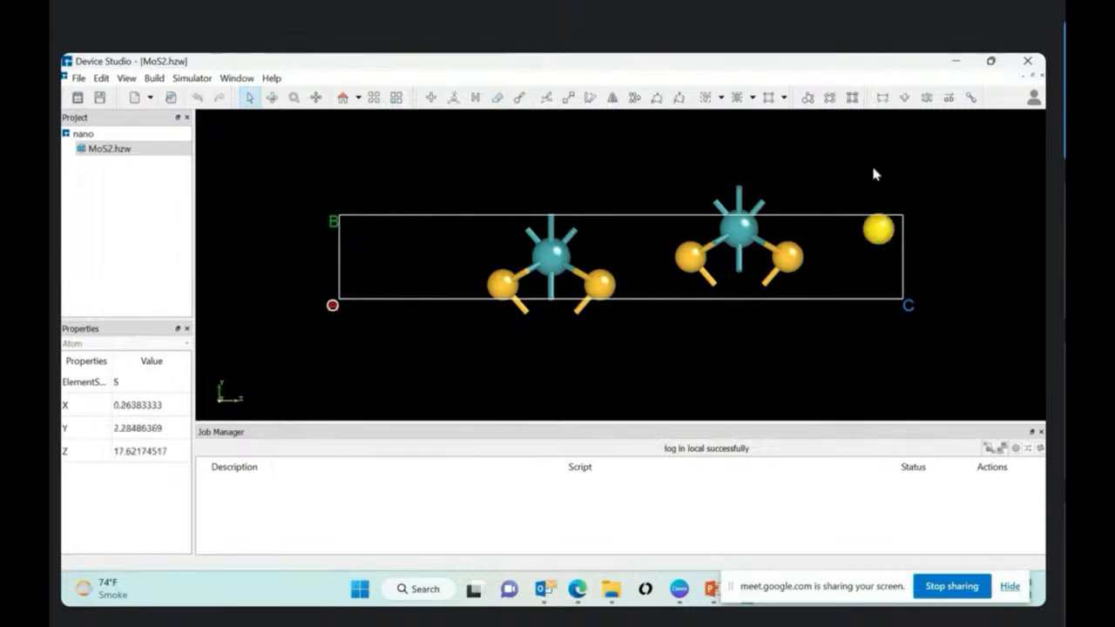
left_click(499, 100)
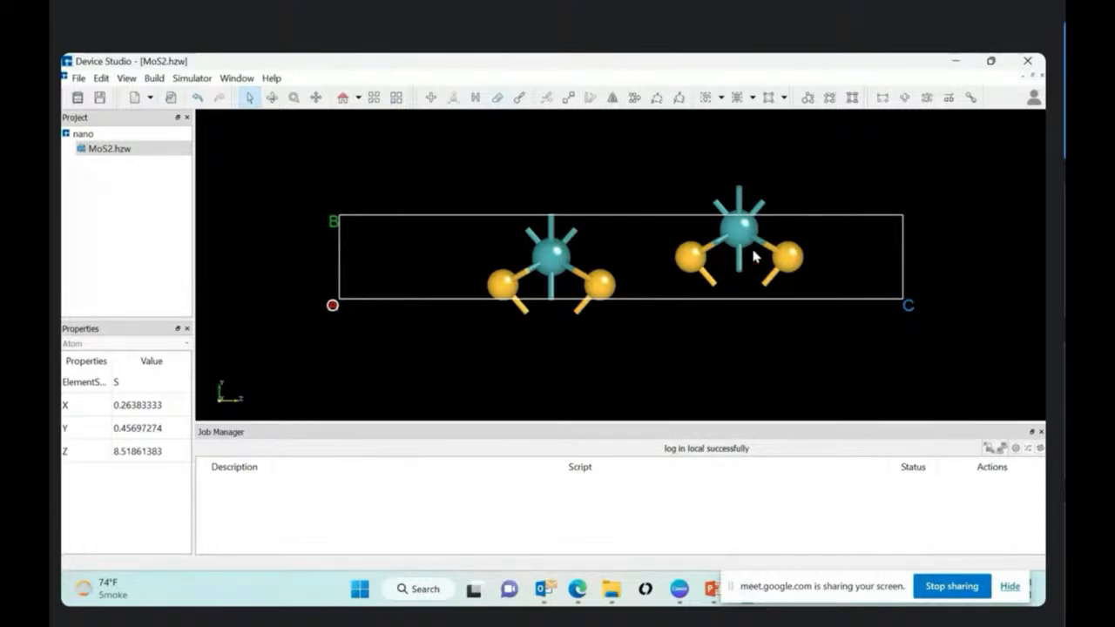
Step: Examine the remaining two layers from several angles and in the xy, xz, yz and yx views, then restore the original orientation
right_click_drag(753, 251, 401, 210)
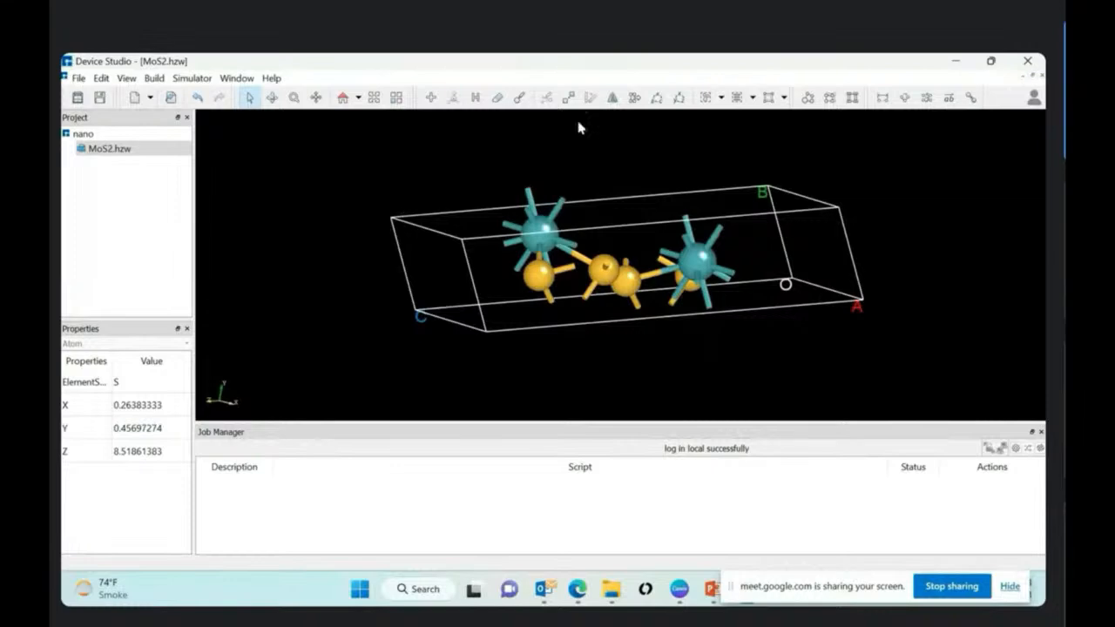
right_click_drag(737, 113, 465, 167)
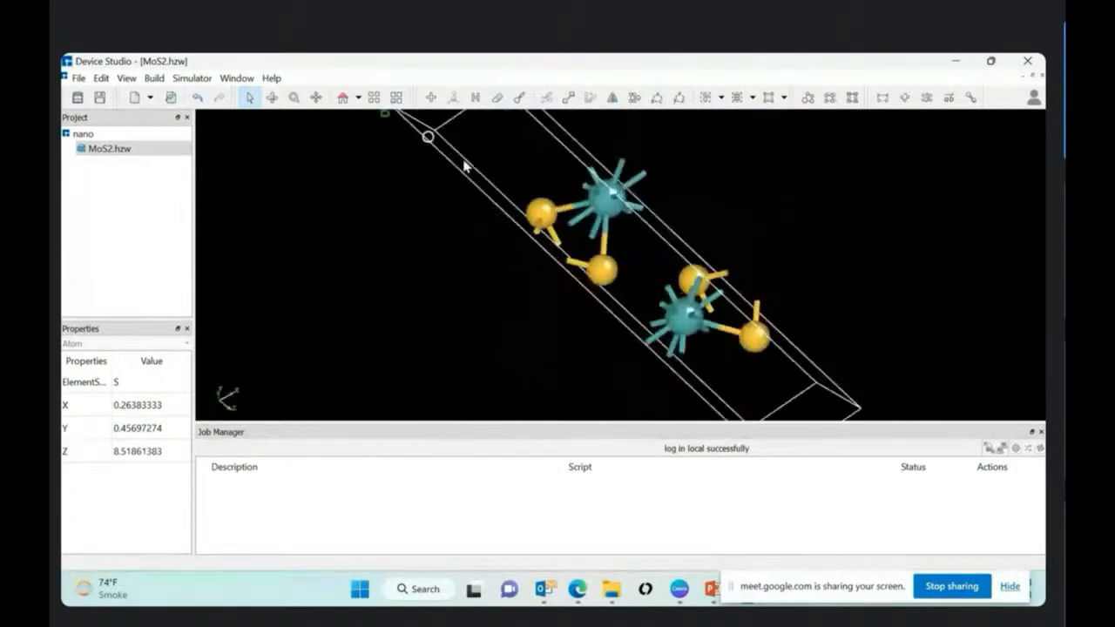
left_click(358, 98)
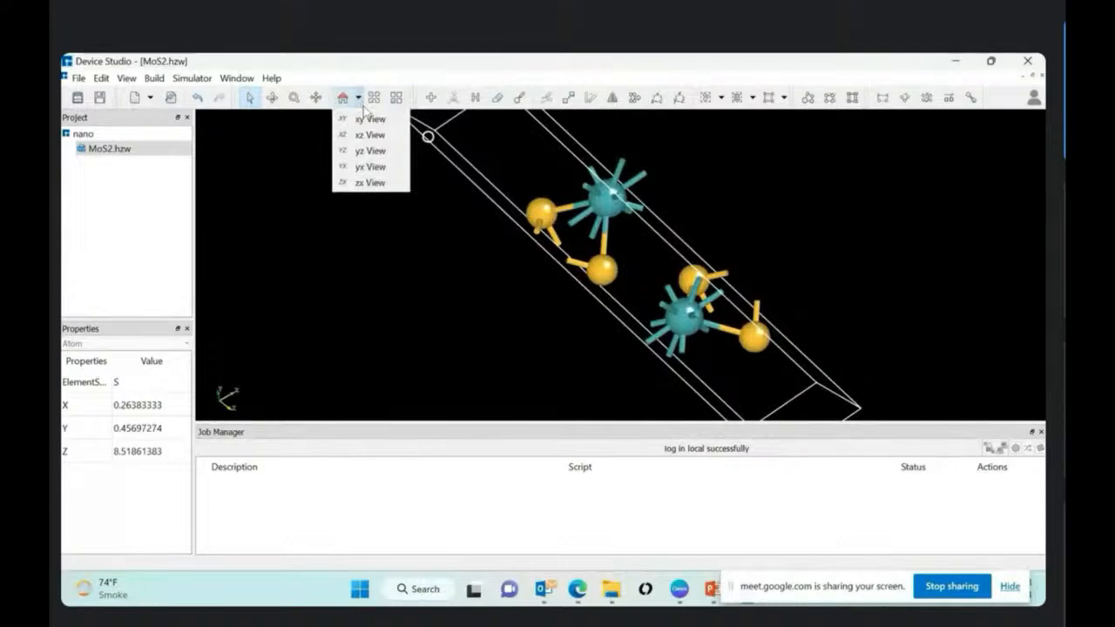
left_click(370, 119)
left_click(358, 98)
left_click(370, 135)
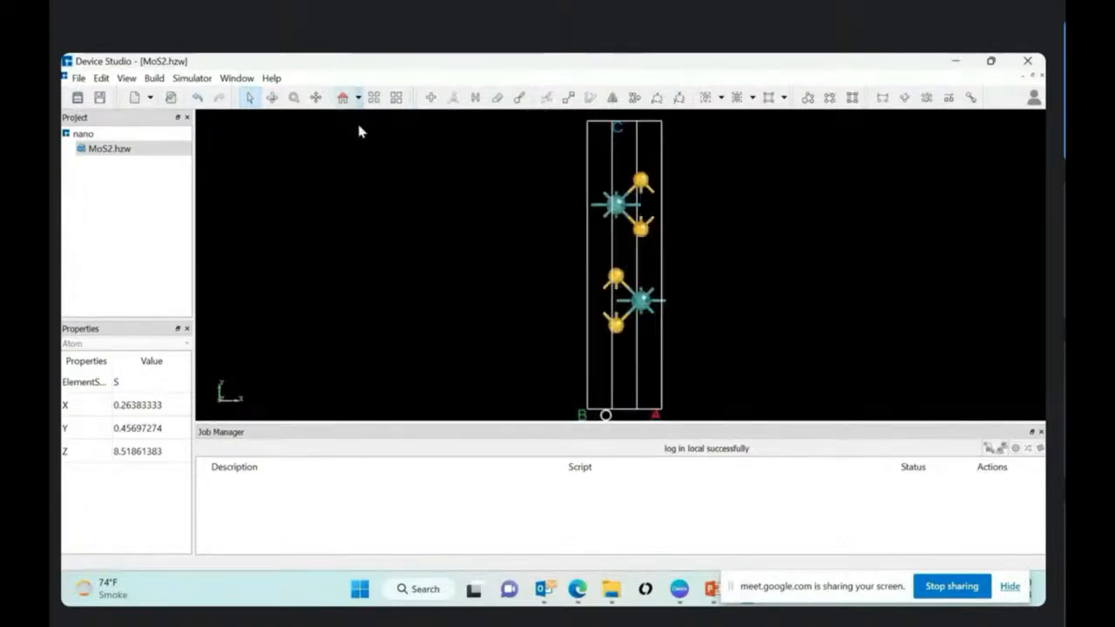
left_click(358, 99)
left_click(370, 149)
left_click(358, 98)
left_click(364, 170)
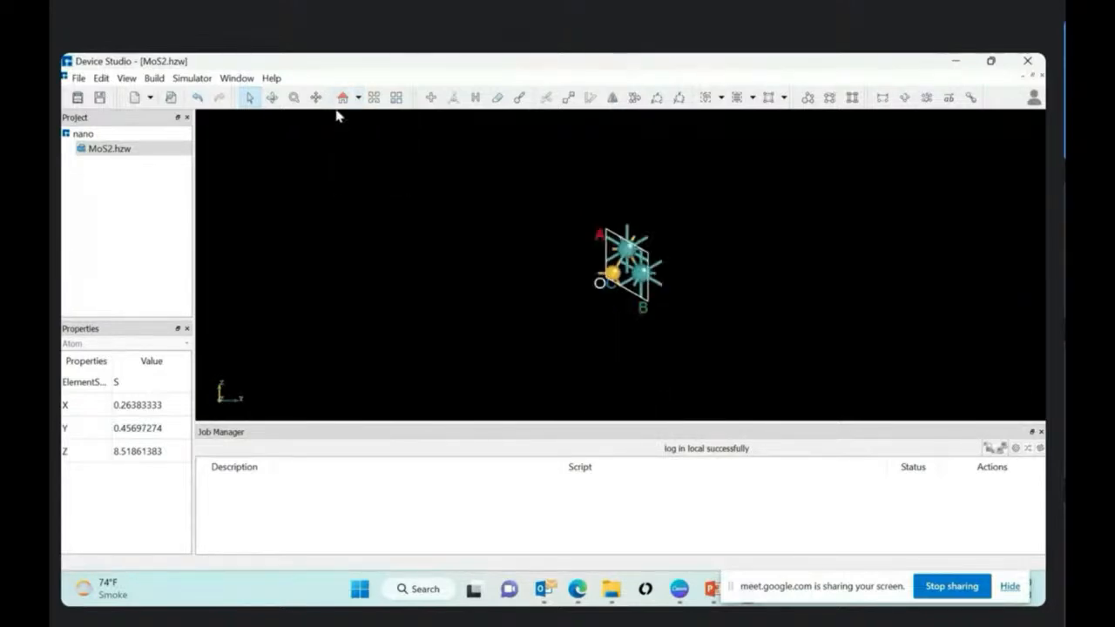
left_click(345, 100)
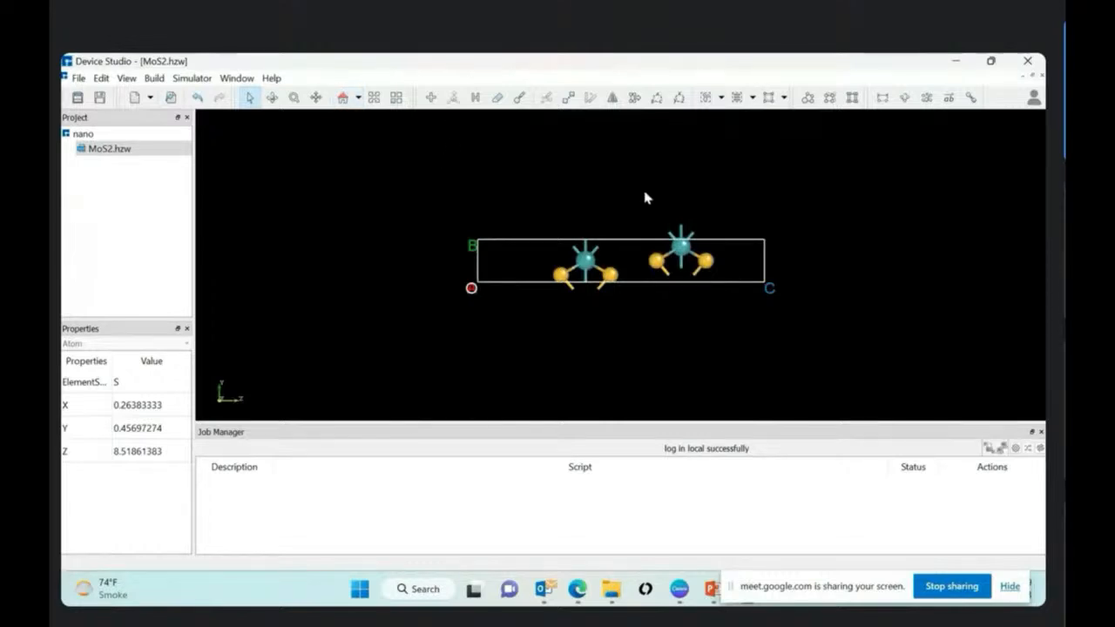
Step: Delete the S-Mo-S layer nearer the C end and look over the remaining layer before restoring the original orientation
left_click_drag(643, 190, 733, 318)
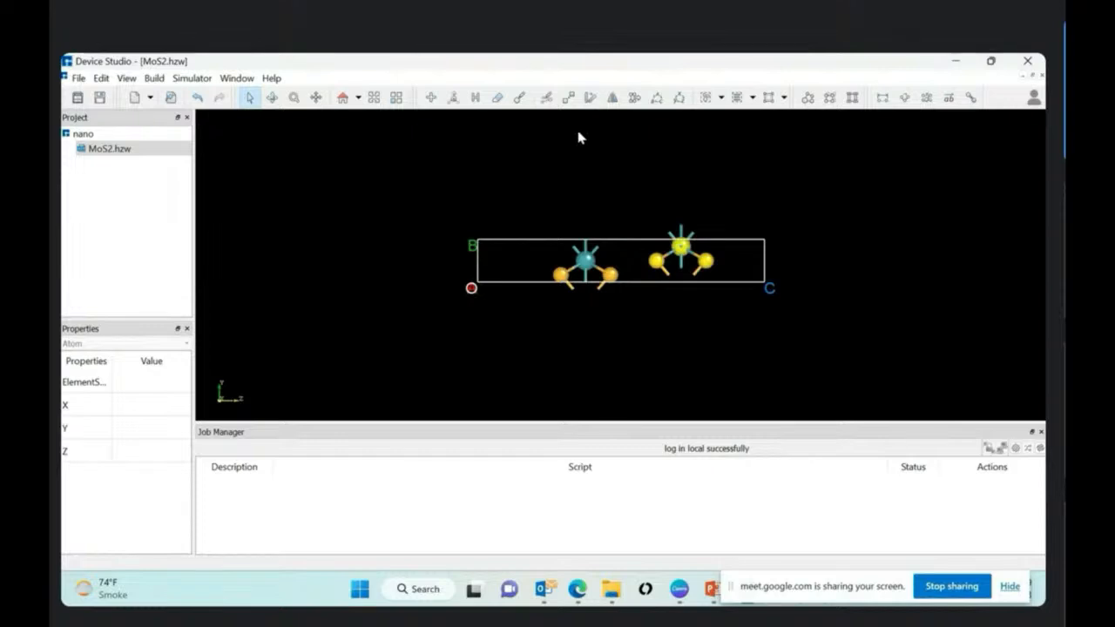
left_click(498, 98)
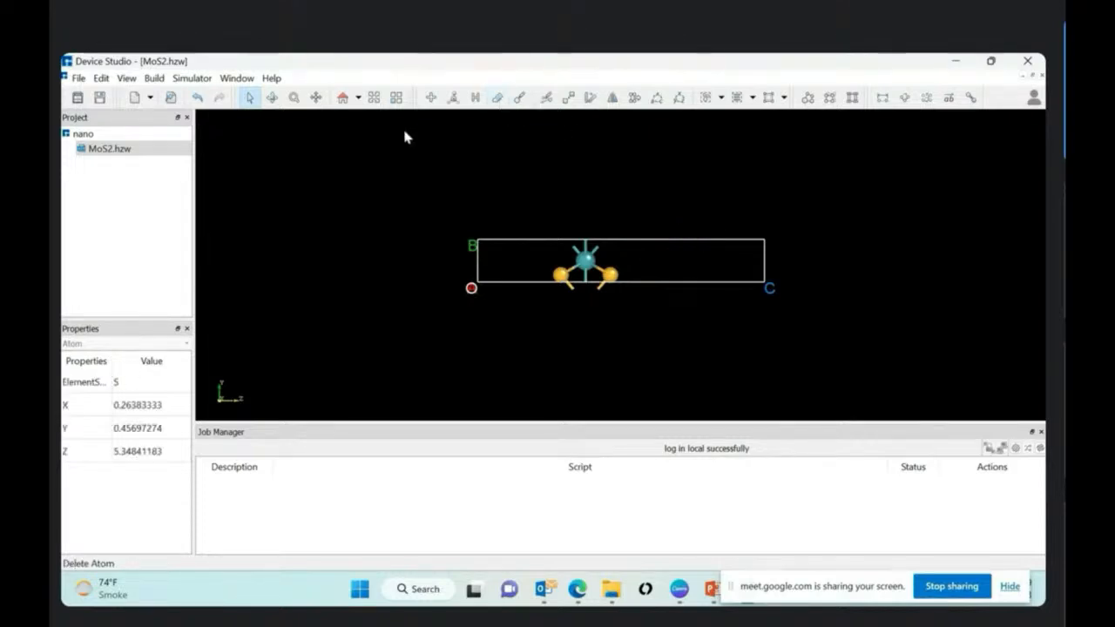
left_click(294, 96)
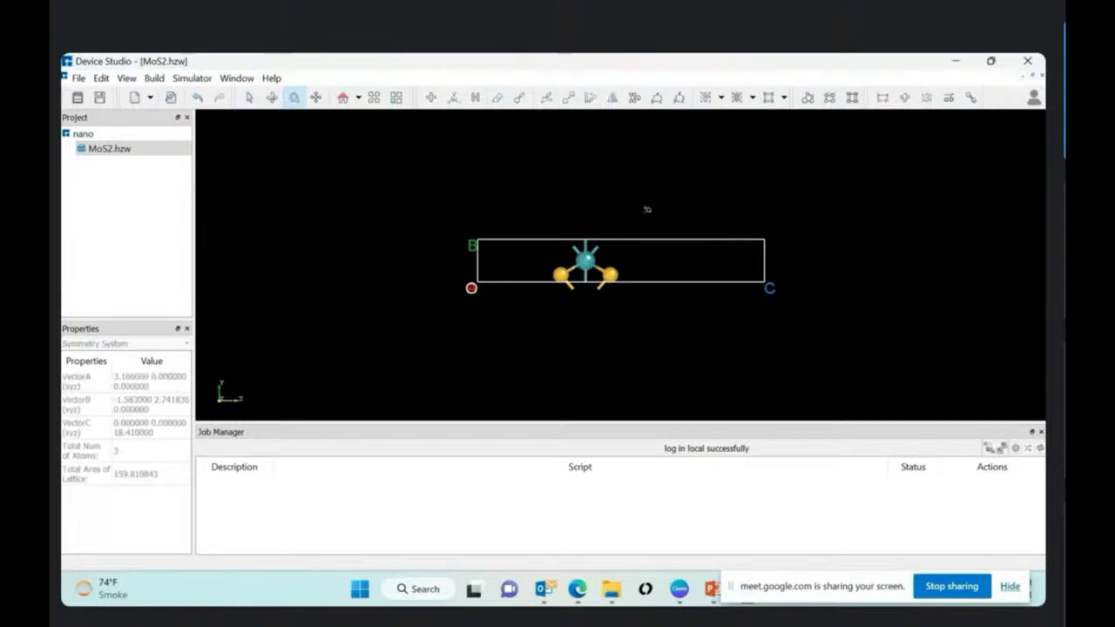
scroll(609, 369, "up", 3)
scroll(609, 368, "up", 3)
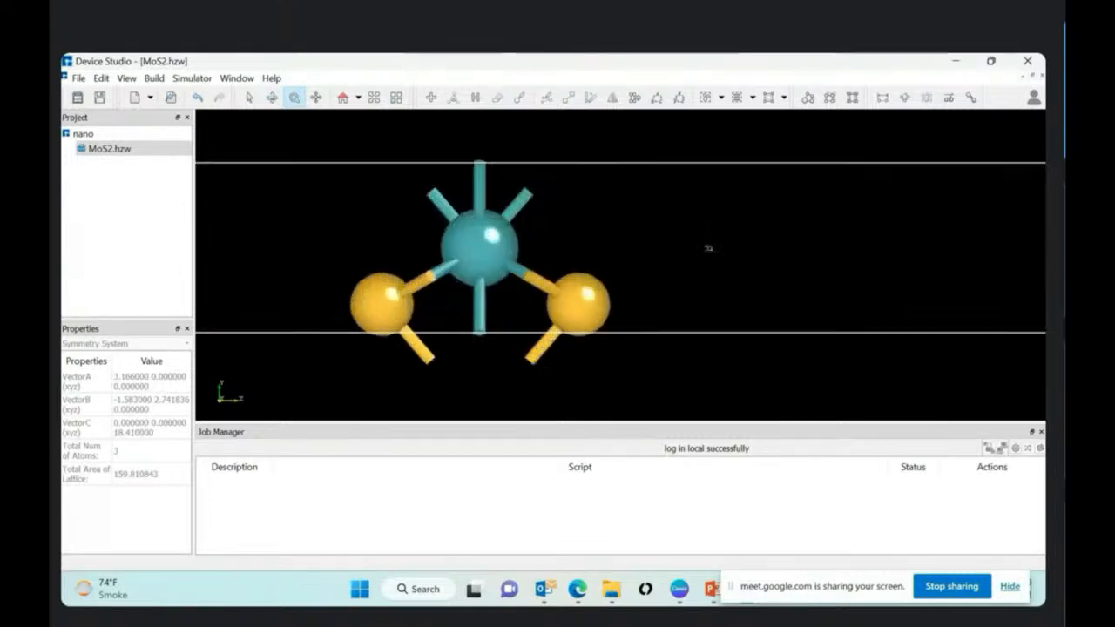
left_click_drag(668, 226, 398, 189)
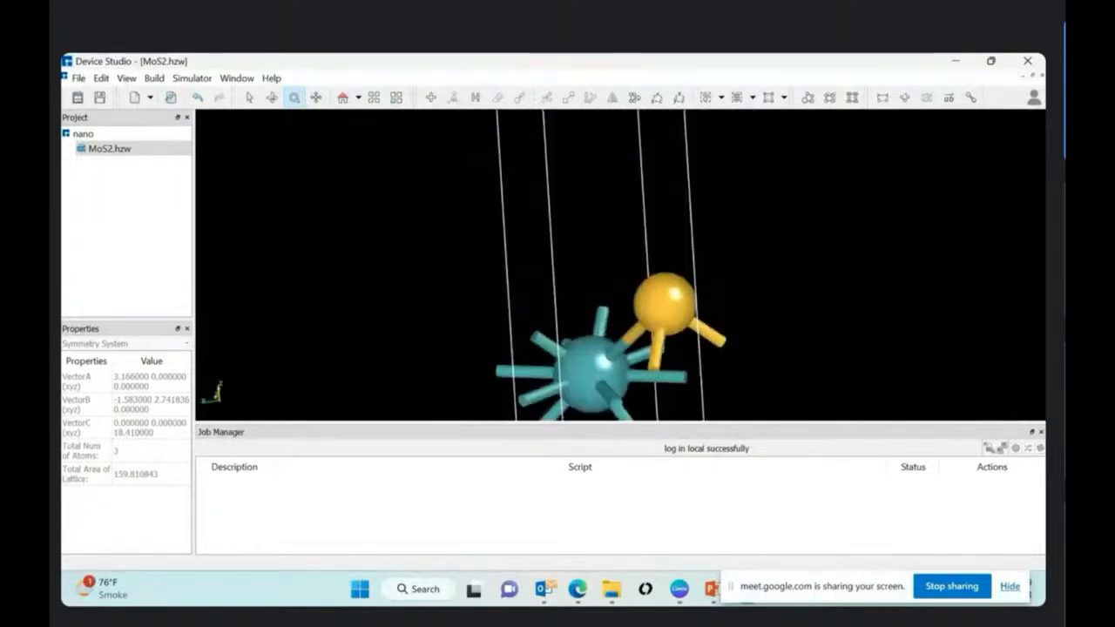
left_click(343, 97)
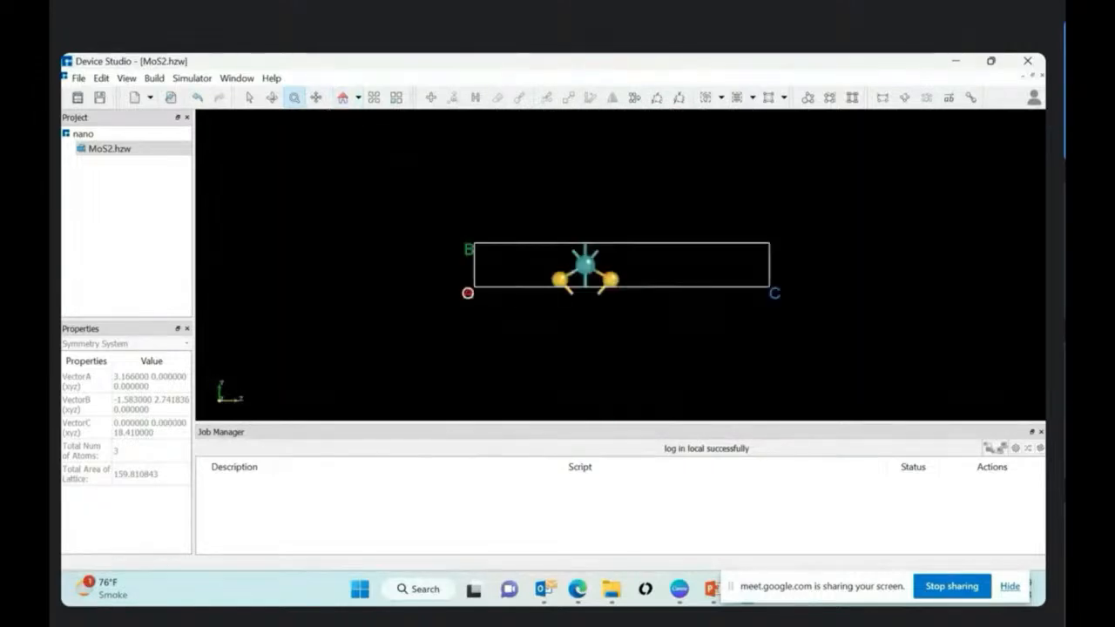
Step: Select the Mo atom and the S atom nearer the C end and inspect their bond distance in the Z-matrix
left_click(250, 97)
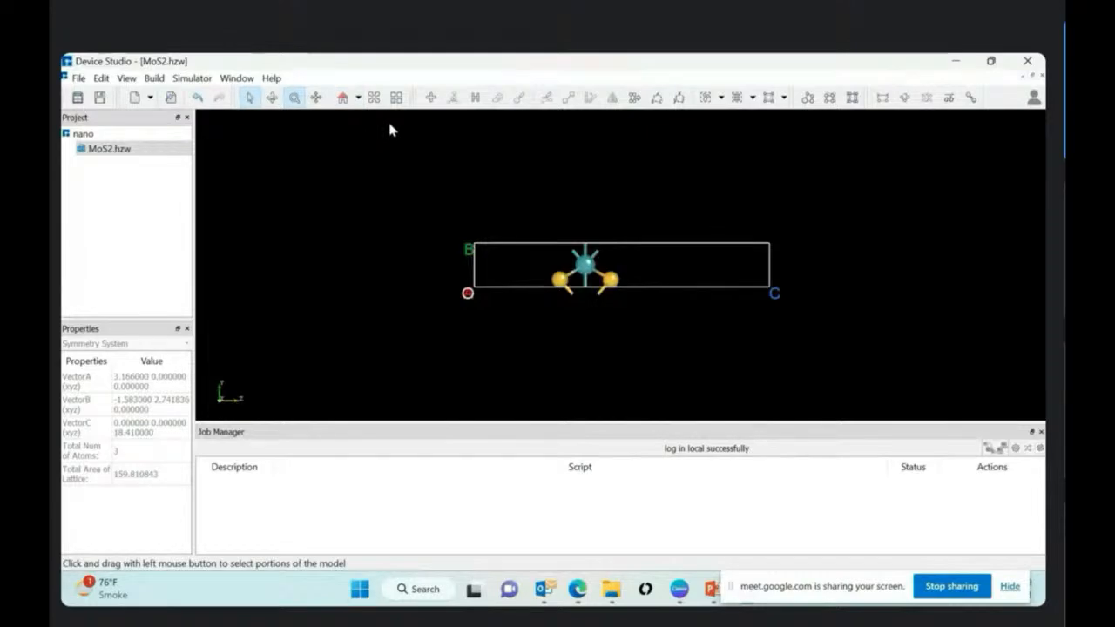
left_click(295, 97)
left_click_drag(598, 383, 378, 231)
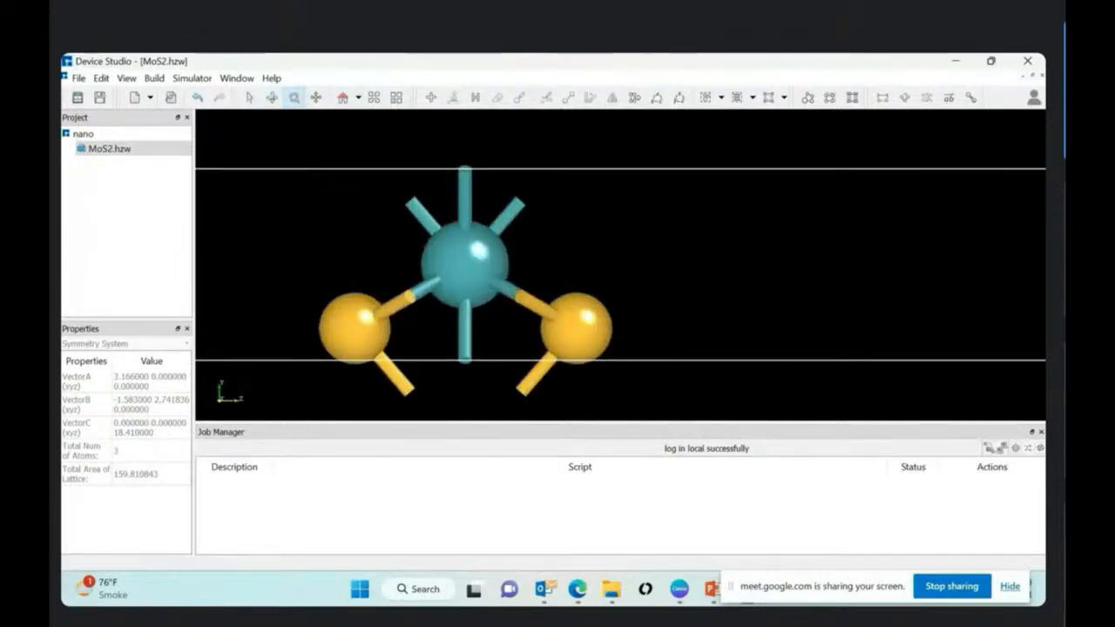
left_click(249, 98)
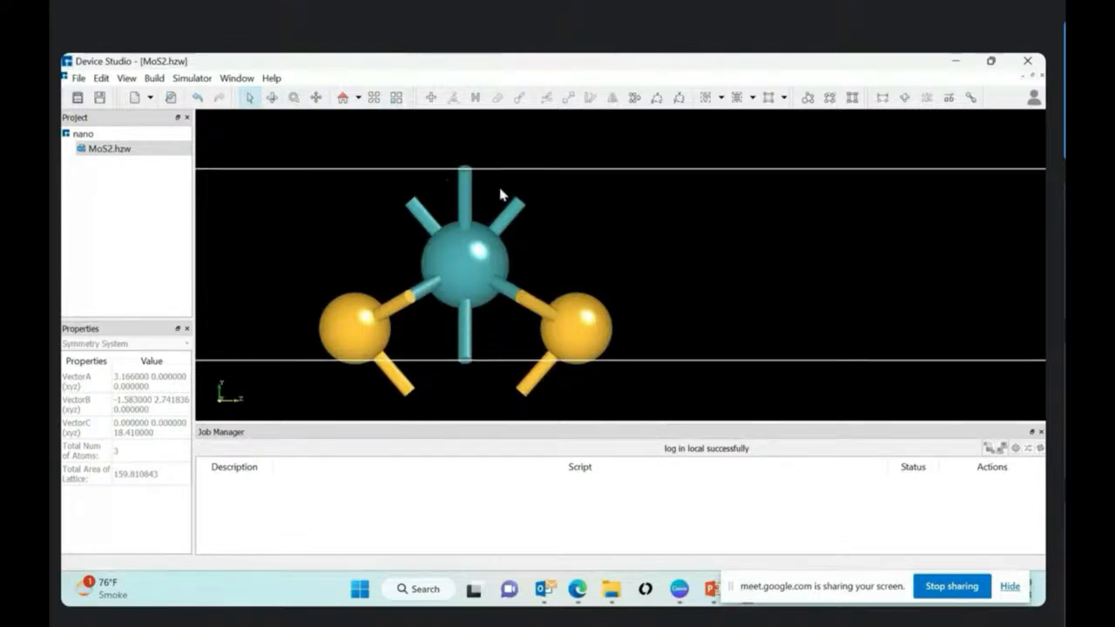
right_click_drag(422, 188, 414, 189)
left_click_drag(414, 187, 632, 347)
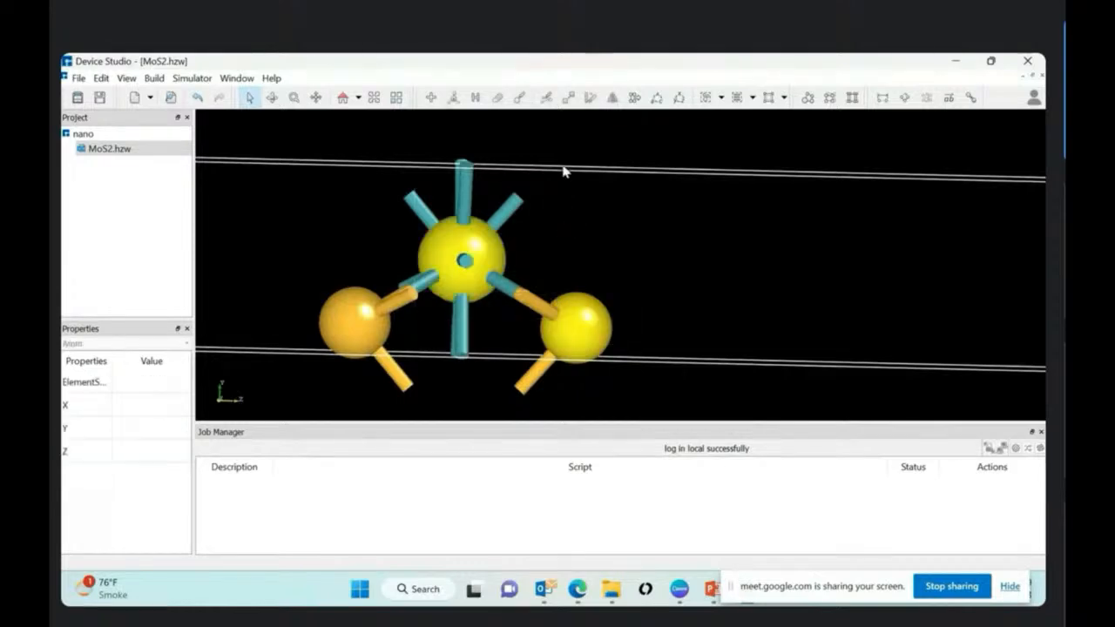
left_click(547, 100)
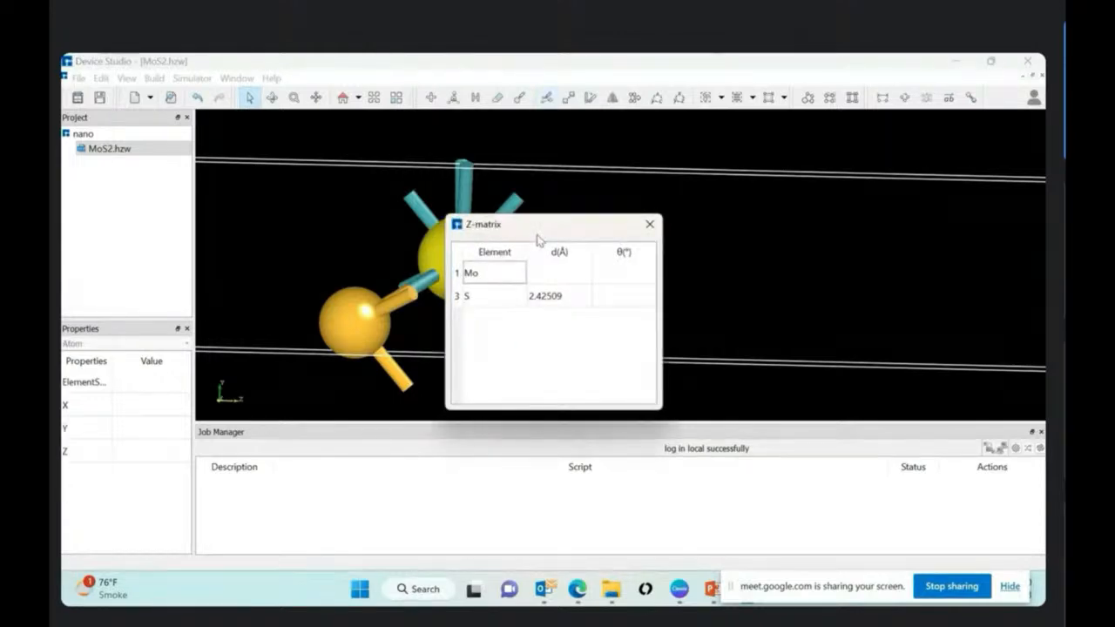
left_click_drag(607, 229, 774, 251)
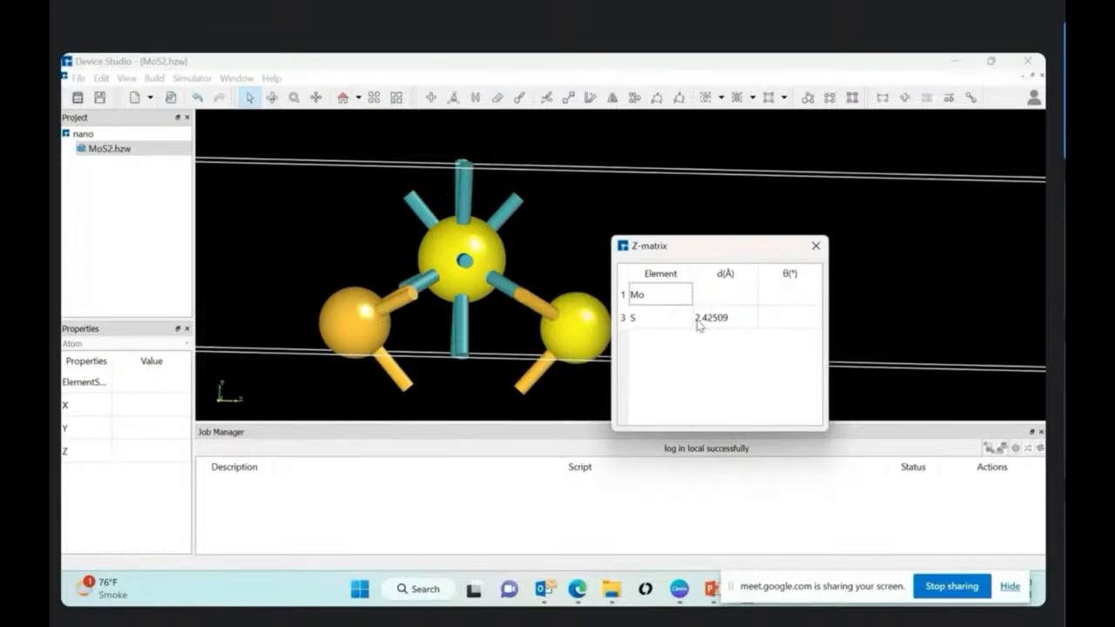
left_click(724, 324)
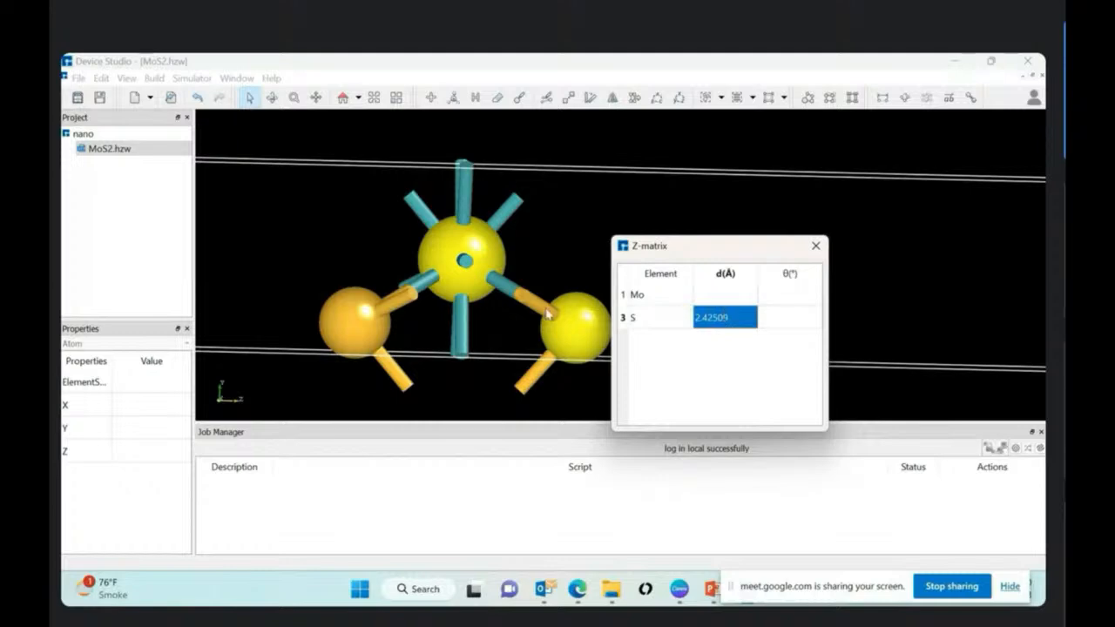
left_click_drag(547, 320, 488, 262)
left_click(815, 246)
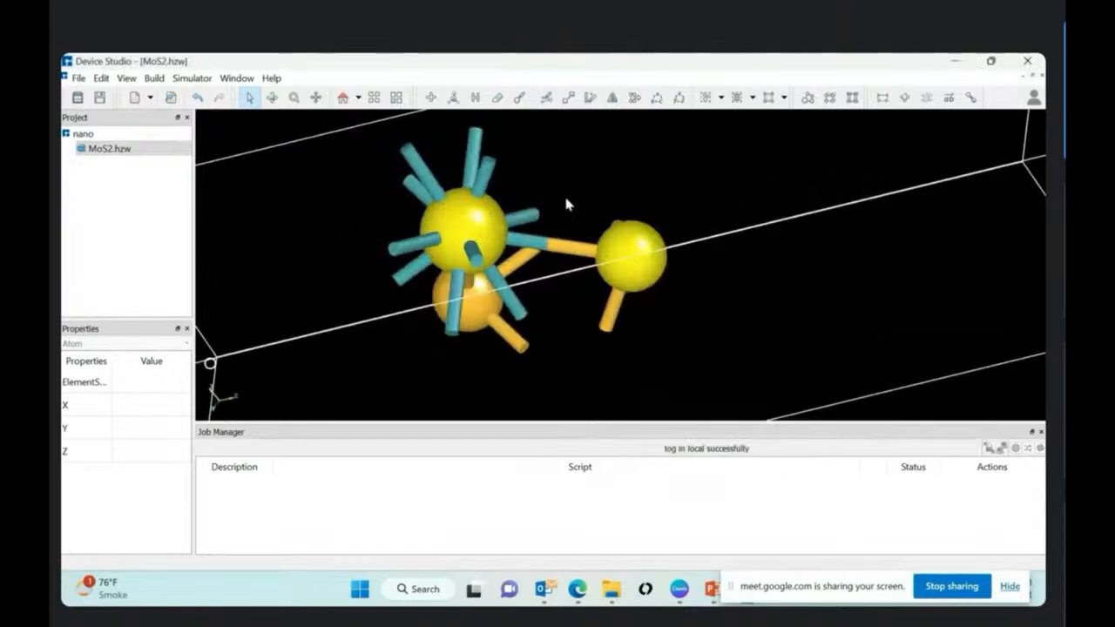
Step: Measure the distance between the Mo atom and the S atom nearer the C end, examine the label closely, and clear the selection
left_click(883, 98)
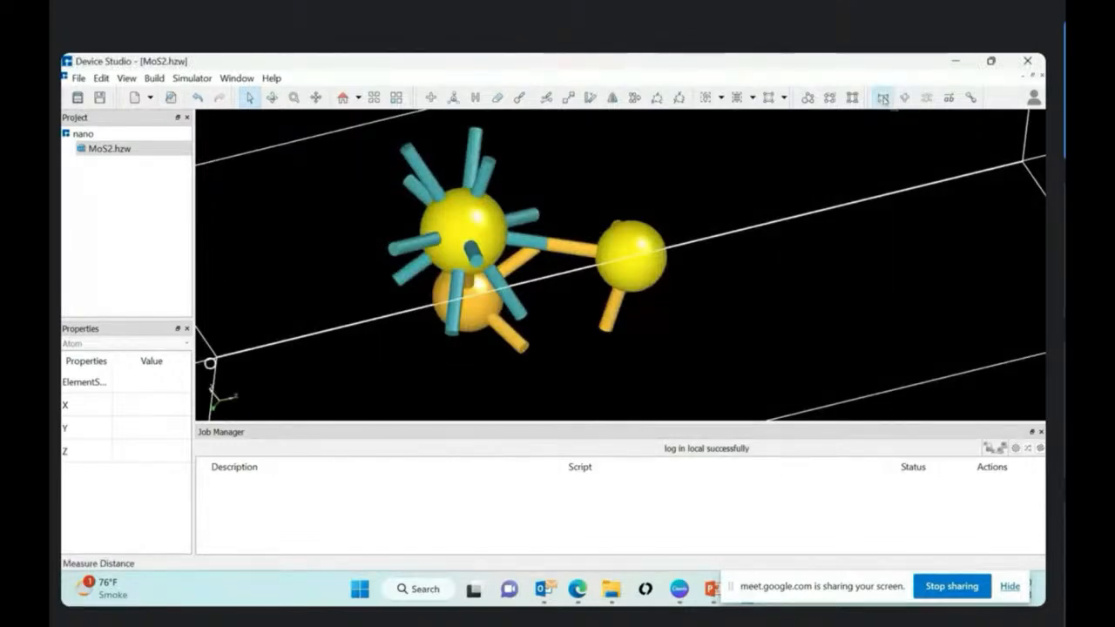
left_click(474, 237)
left_click(620, 260)
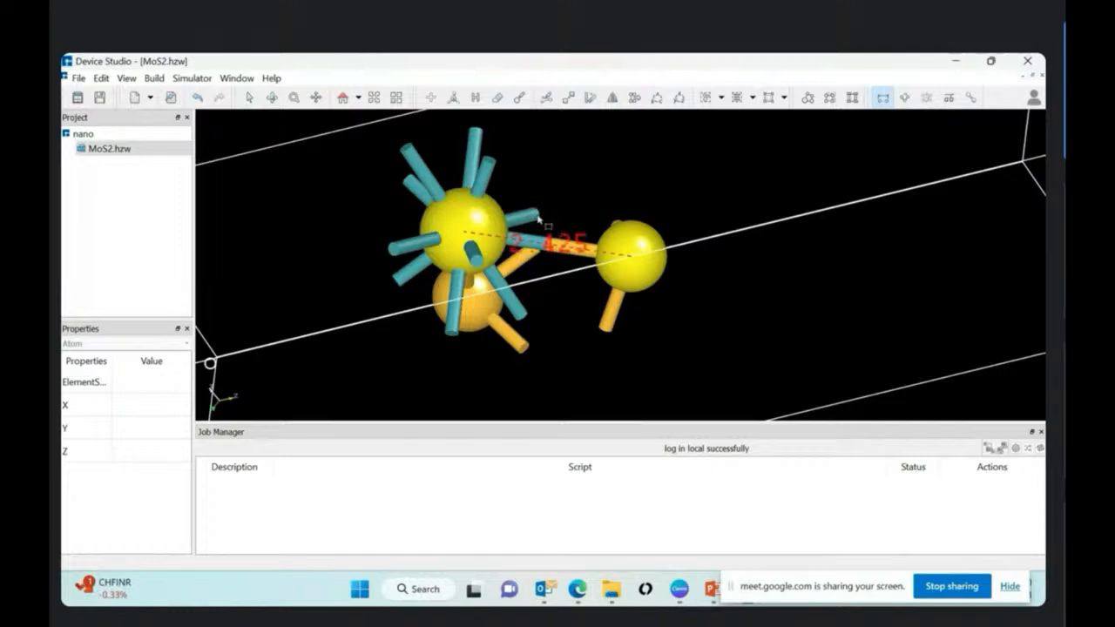
left_click(291, 99)
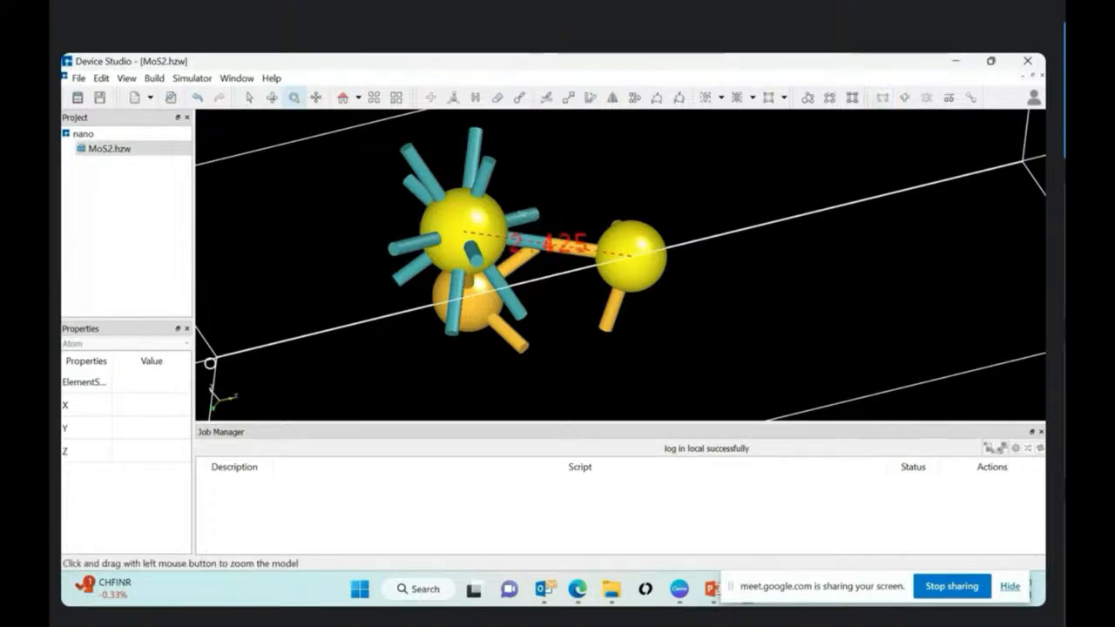
left_click_drag(533, 308, 510, 326)
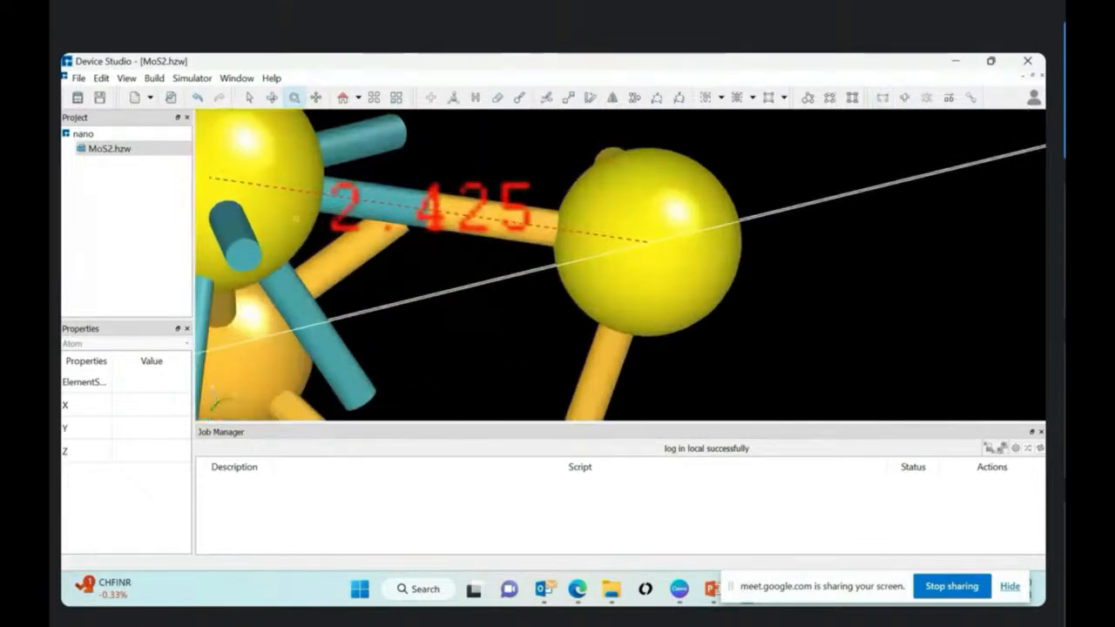
left_click(316, 98)
mouse_move(356, 179)
left_mouse_down()
mouse_move(379, 182)
mouse_move(378, 165)
mouse_move(373, 184)
left_mouse_up()
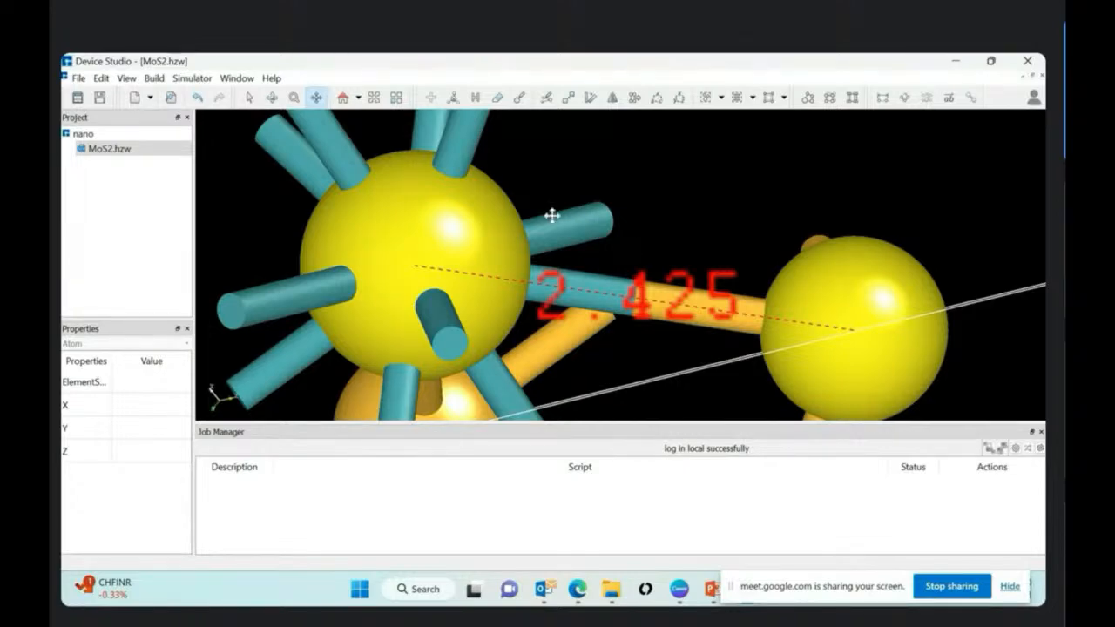
left_click(250, 98)
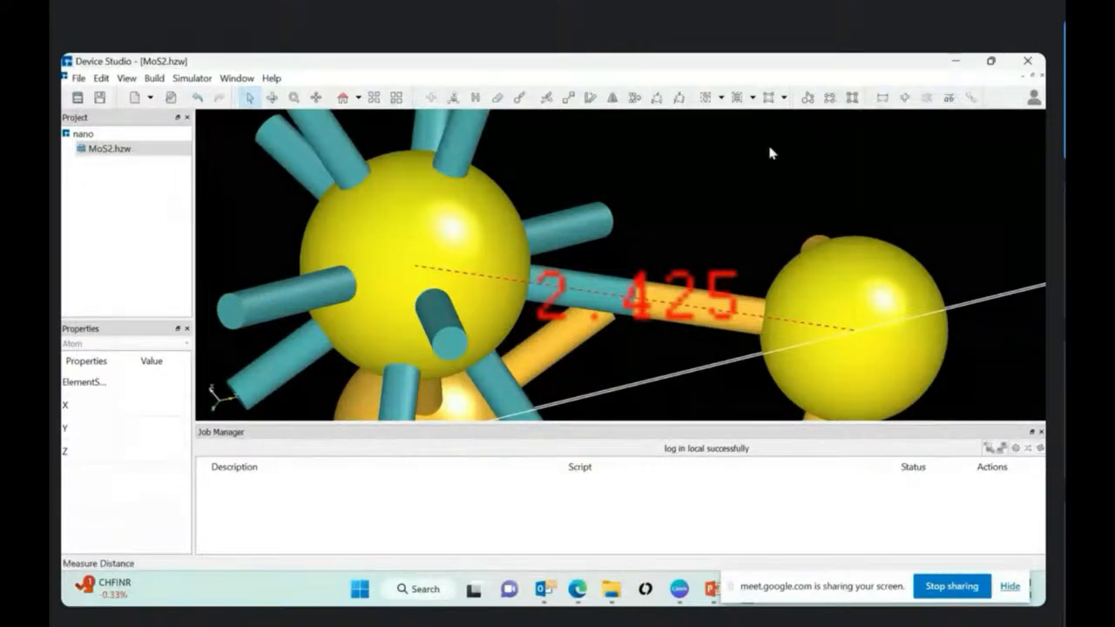
left_click(345, 98)
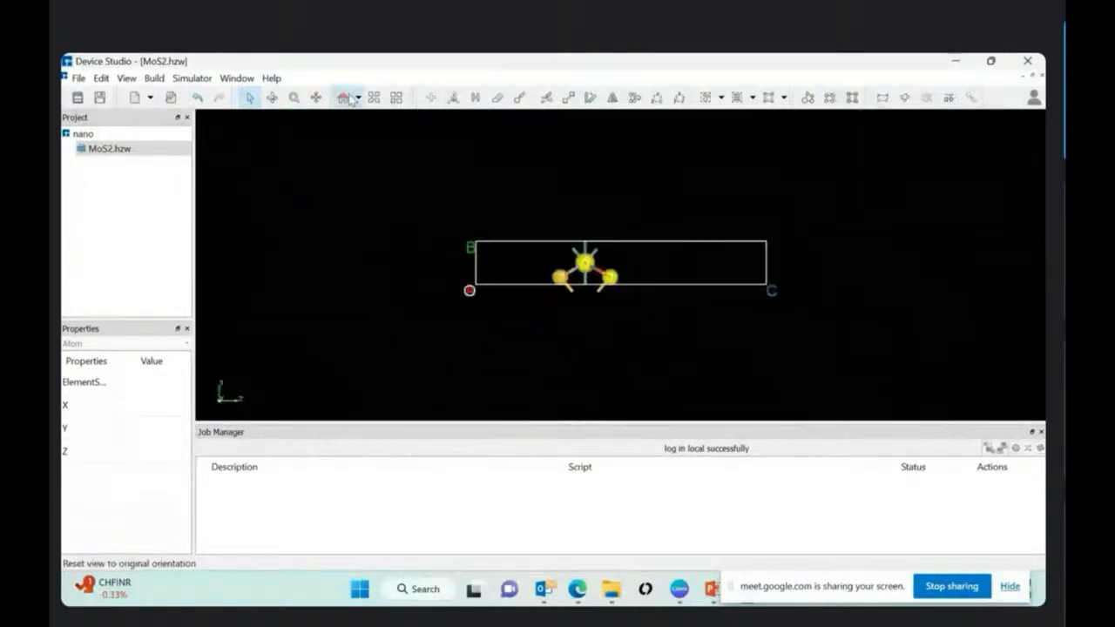
left_click(576, 215)
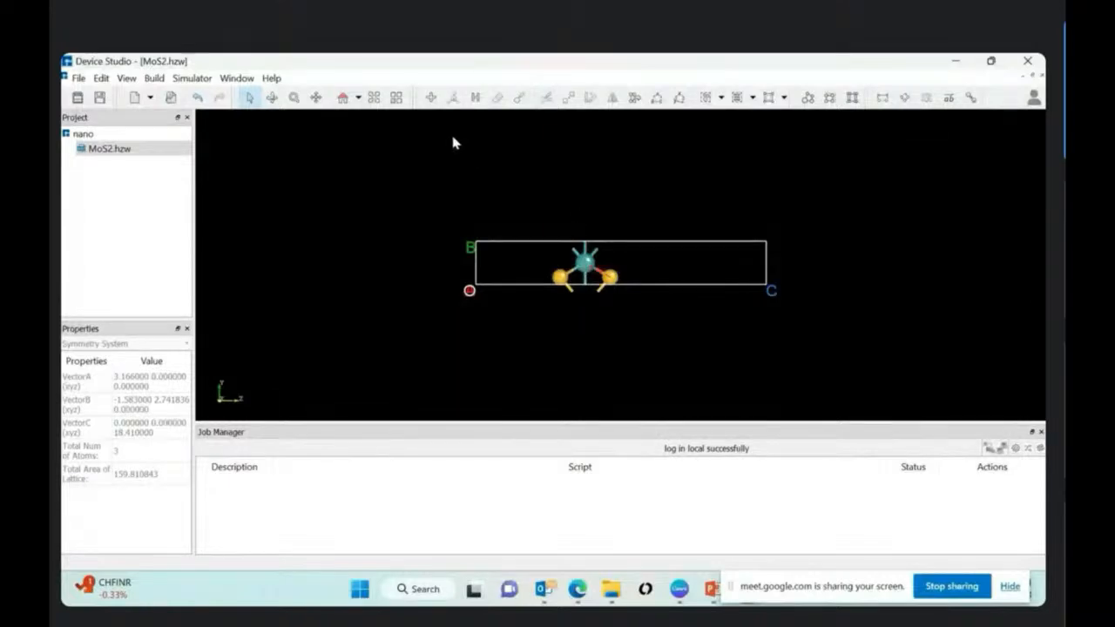
Step: Open the Nanodcal SCF calculation setup for the MoS2 crystal, and reposition and enlarge its dialog
left_click(193, 78)
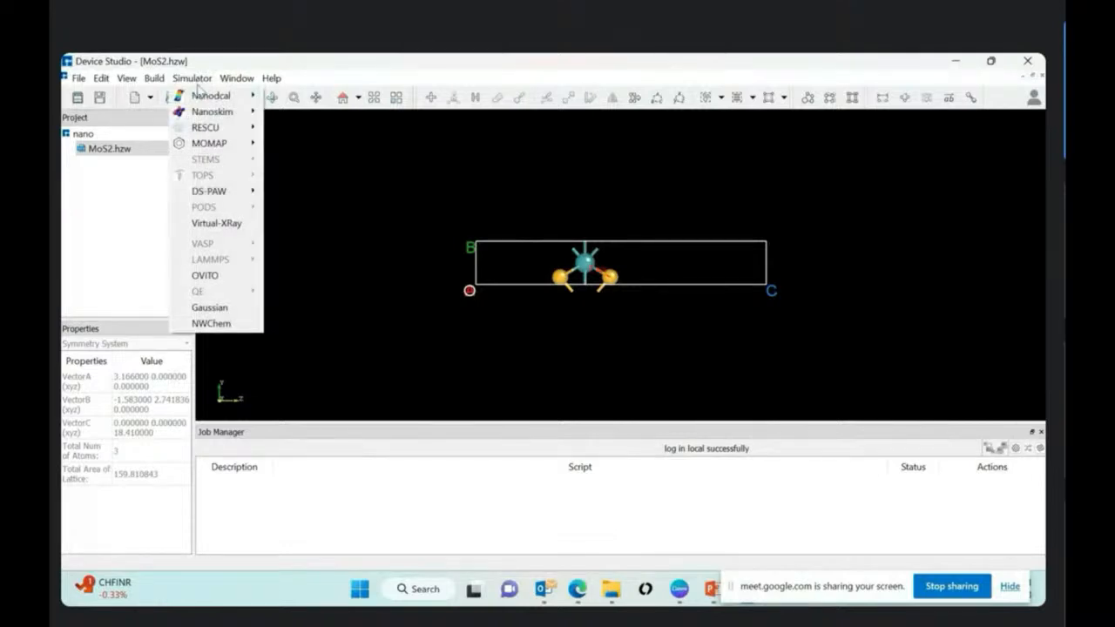
mouse_move(200, 99)
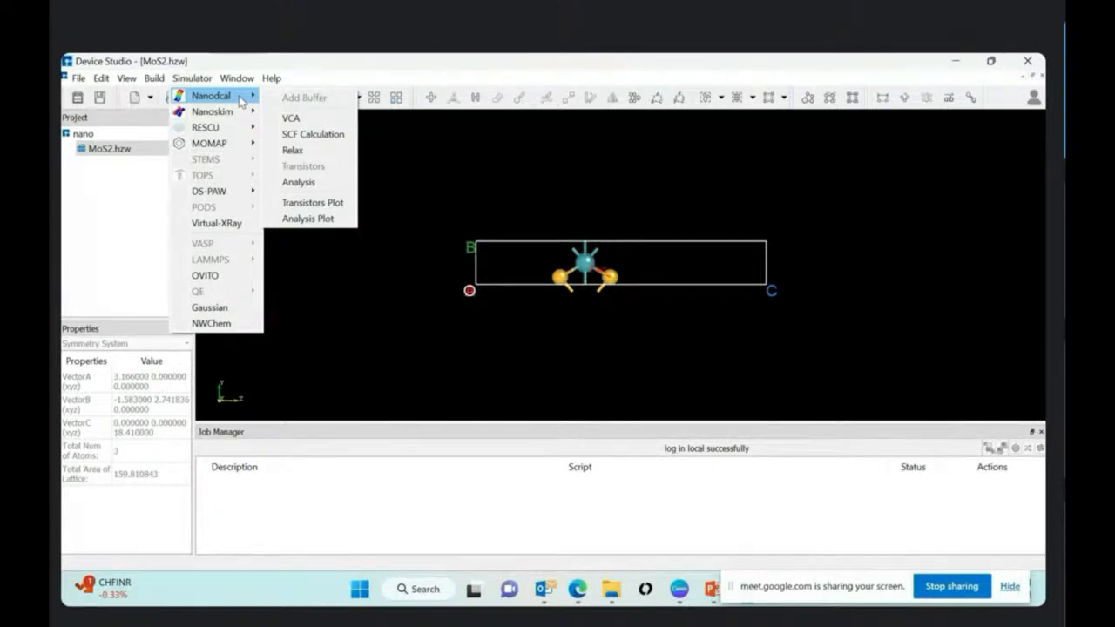
left_click(333, 141)
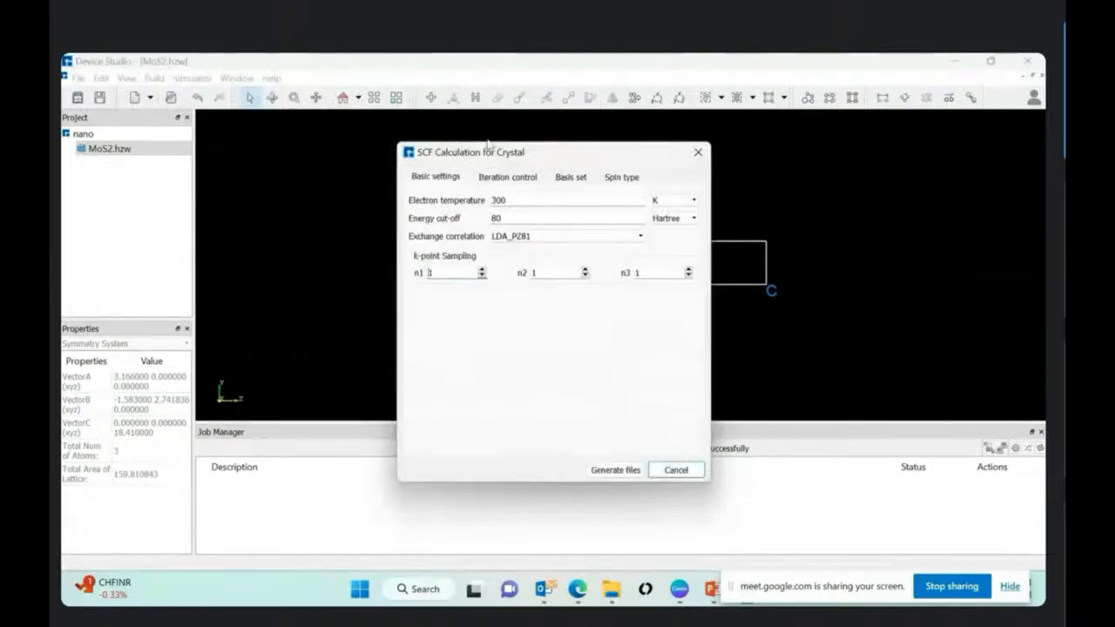
left_click_drag(493, 160, 481, 98)
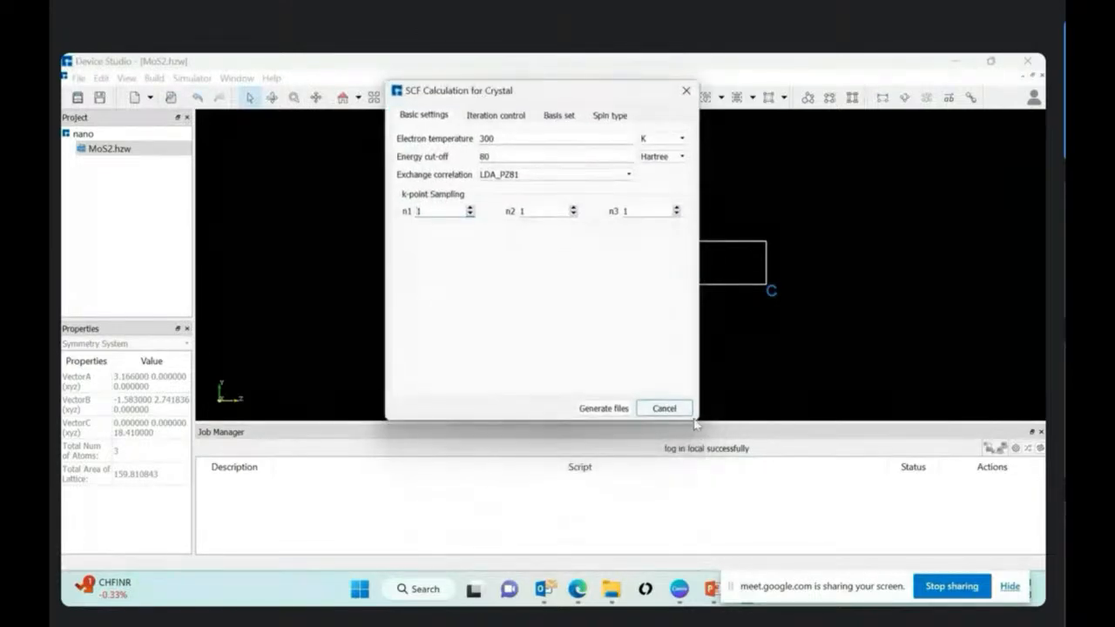
left_click_drag(696, 420, 745, 499)
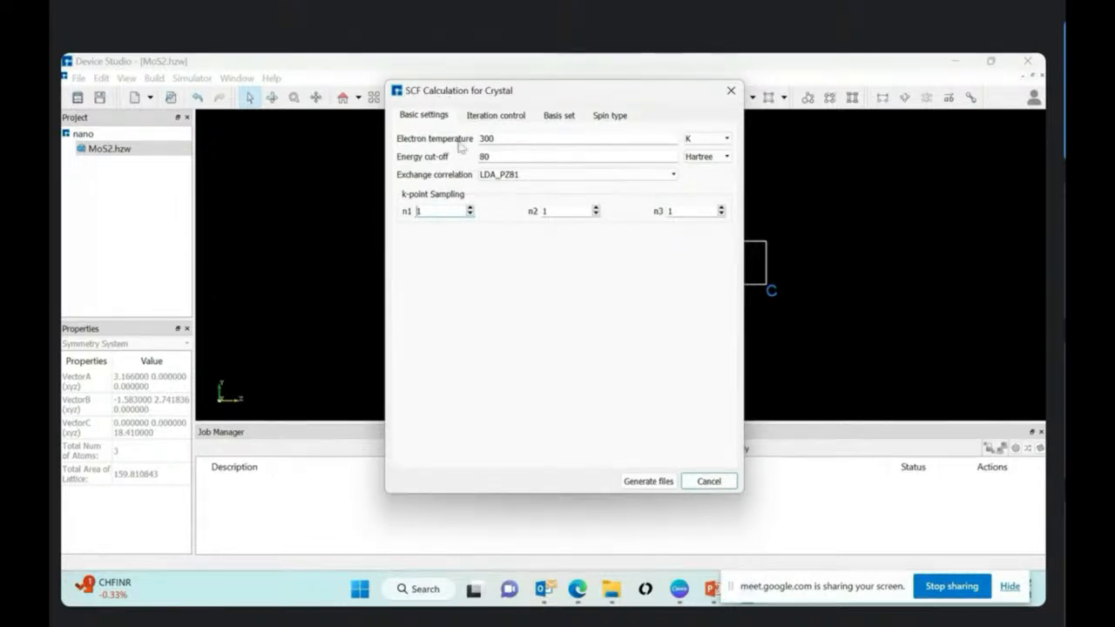
Step: Set the electron temperature to 313 K and the energy cut-off to 95 Hartree, keeping LDA_PZ81 as the exchange correlation
left_click(519, 138)
type("13")
left_click(494, 152)
left_click_drag(494, 152, 481, 160)
key("BackSpace")
type("75")
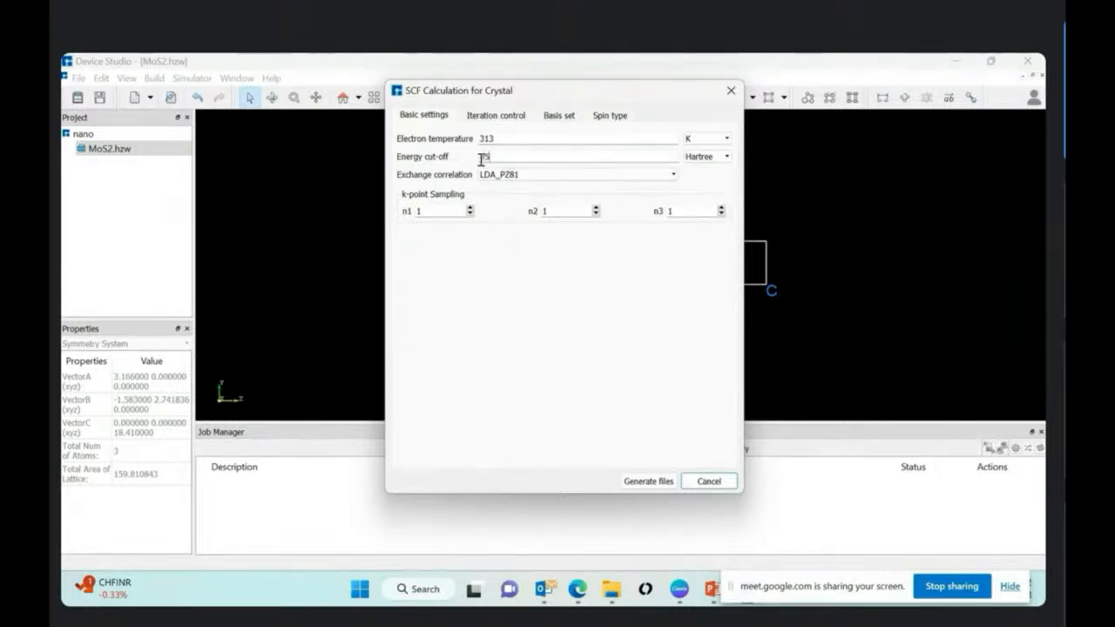
left_click(505, 175)
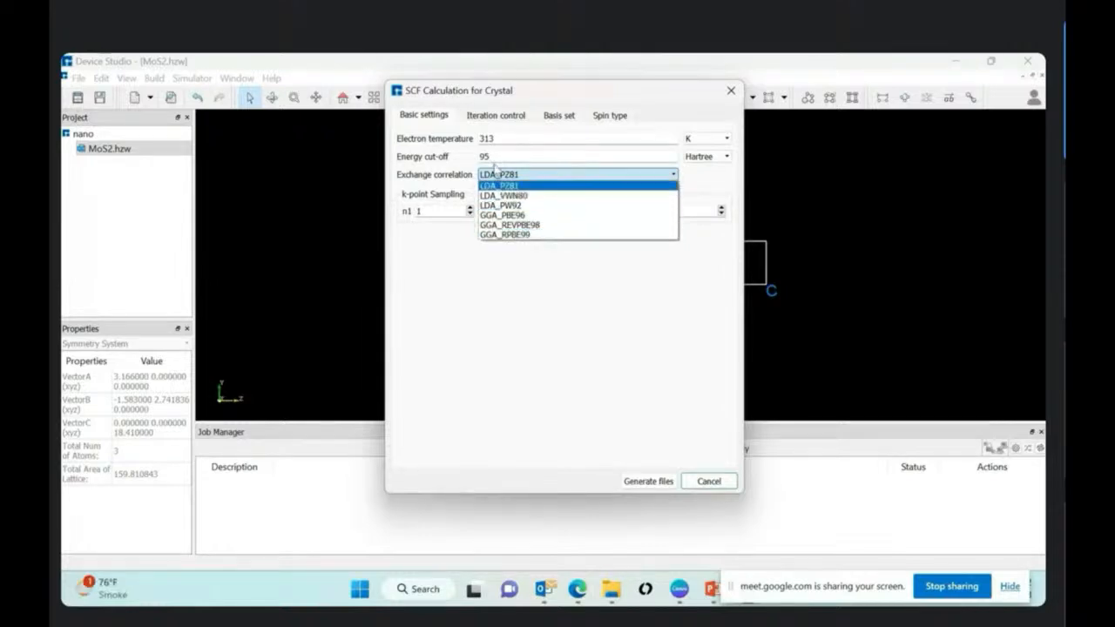
left_click(459, 178)
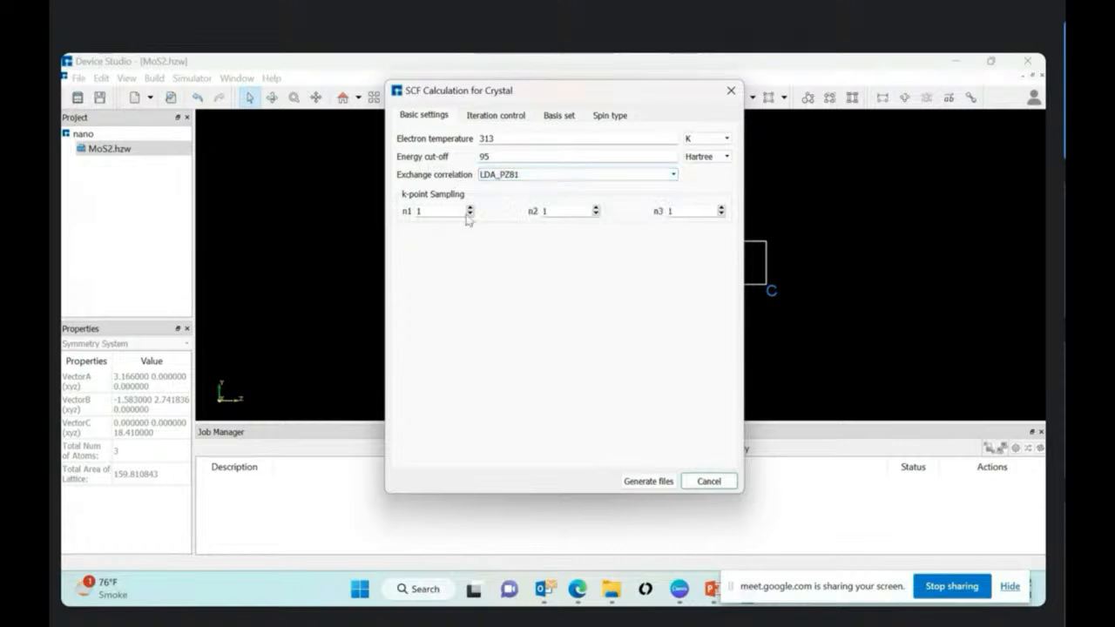
Step: Set the k-point sampling to 4 for n1, n2 and n3
left_click(449, 210)
key("BackSpace")
type("4")
left_click(549, 211)
key("BackSpace")
type("4")
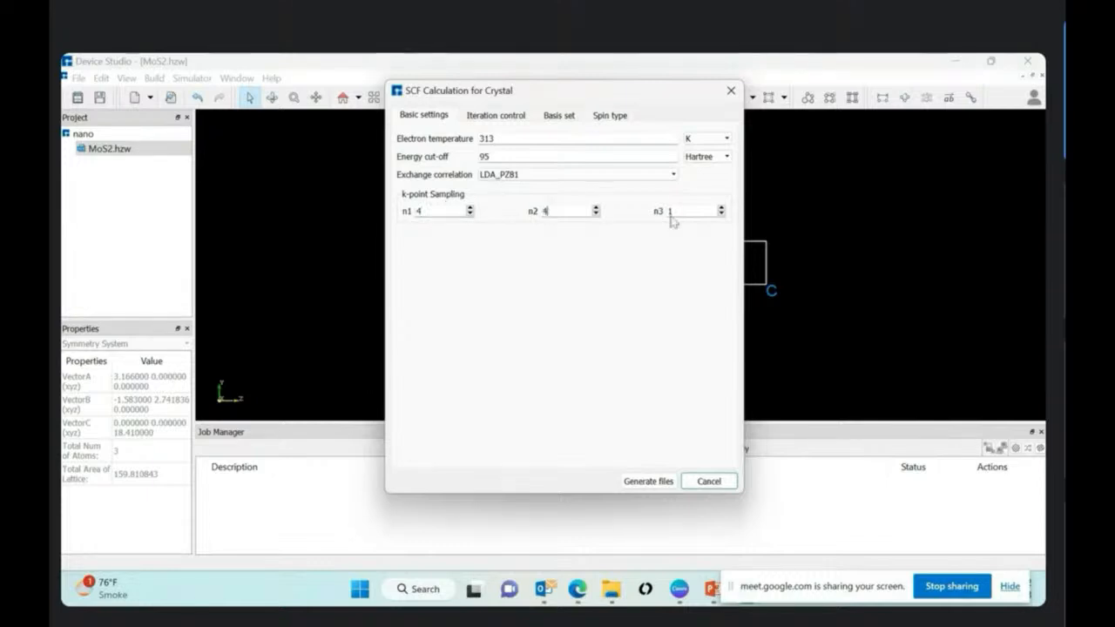
left_click(679, 213)
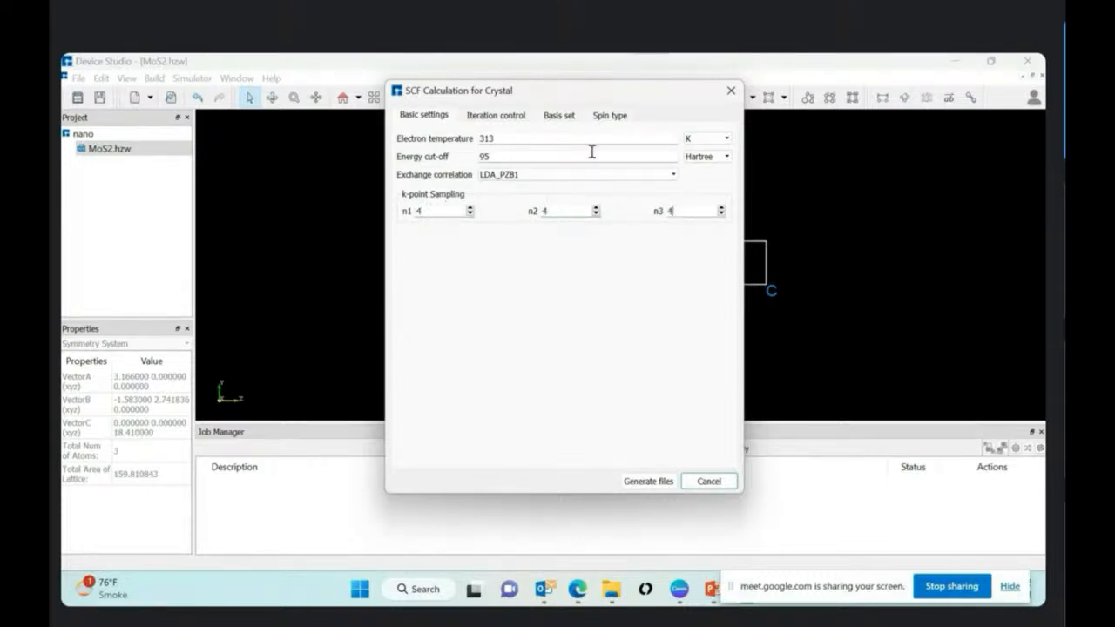
Step: Review the SCF calculation's iteration control, basis set and basic settings, including the mix method
left_click(478, 116)
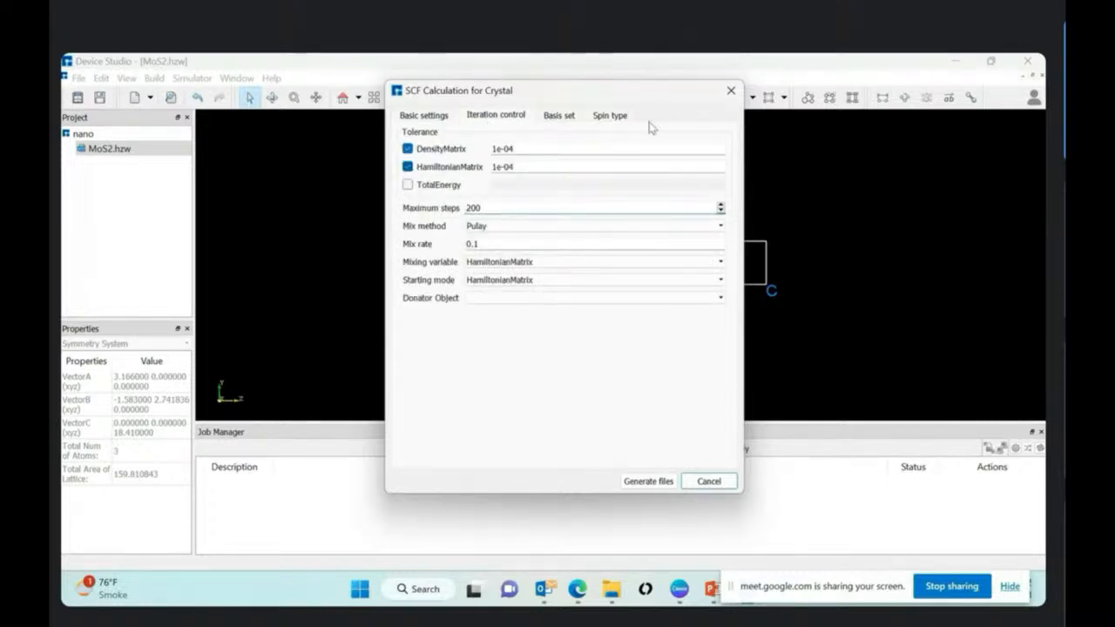
left_click(497, 230)
left_click(444, 238)
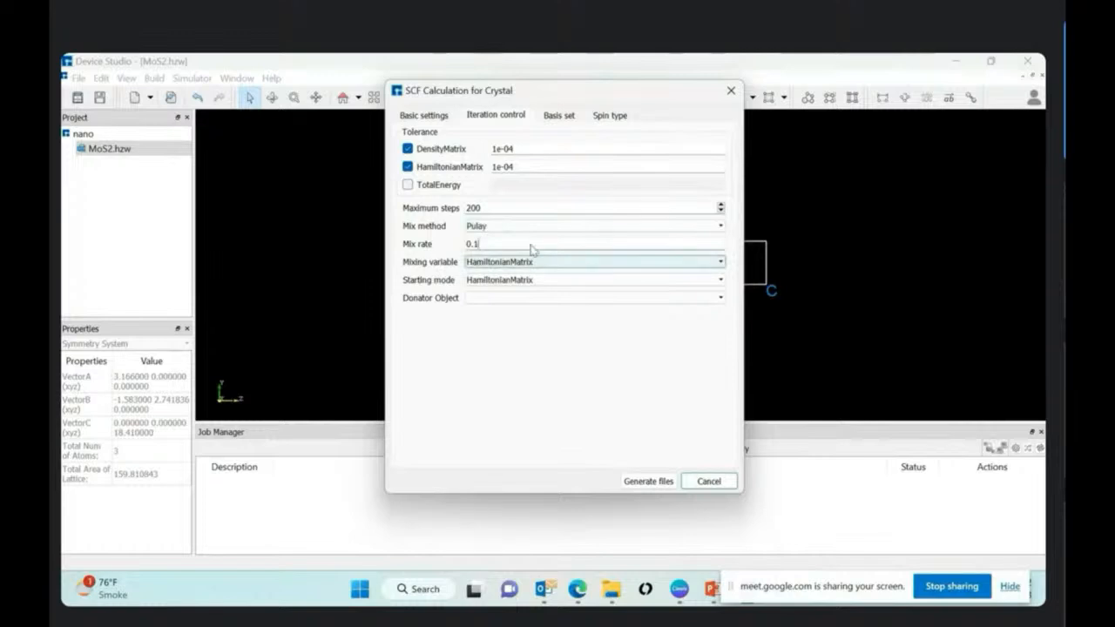
left_click(564, 119)
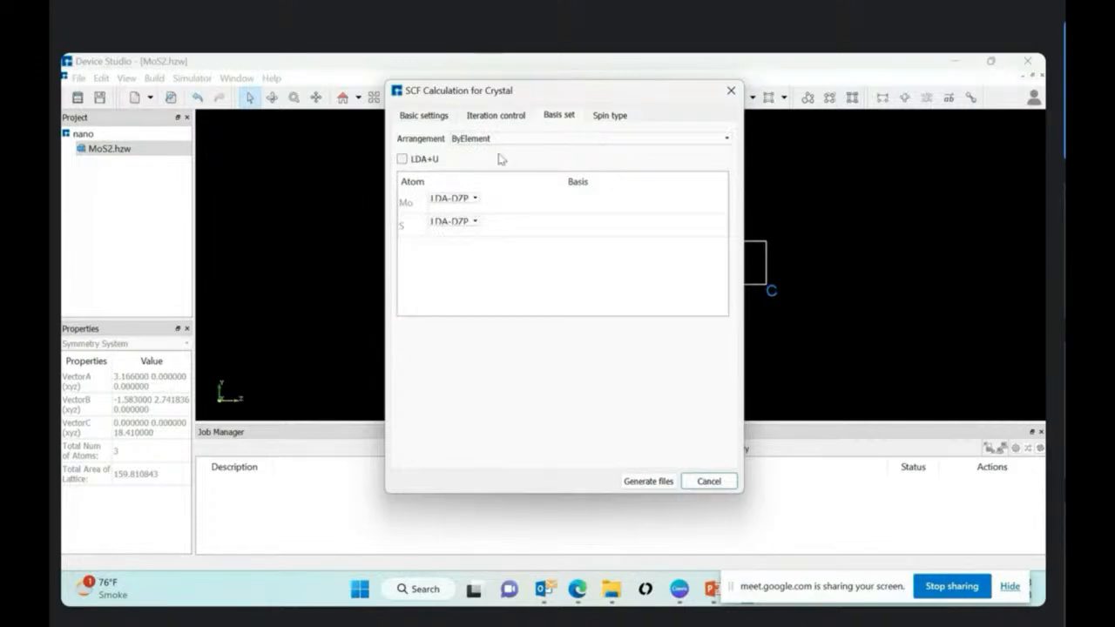
left_click(408, 119)
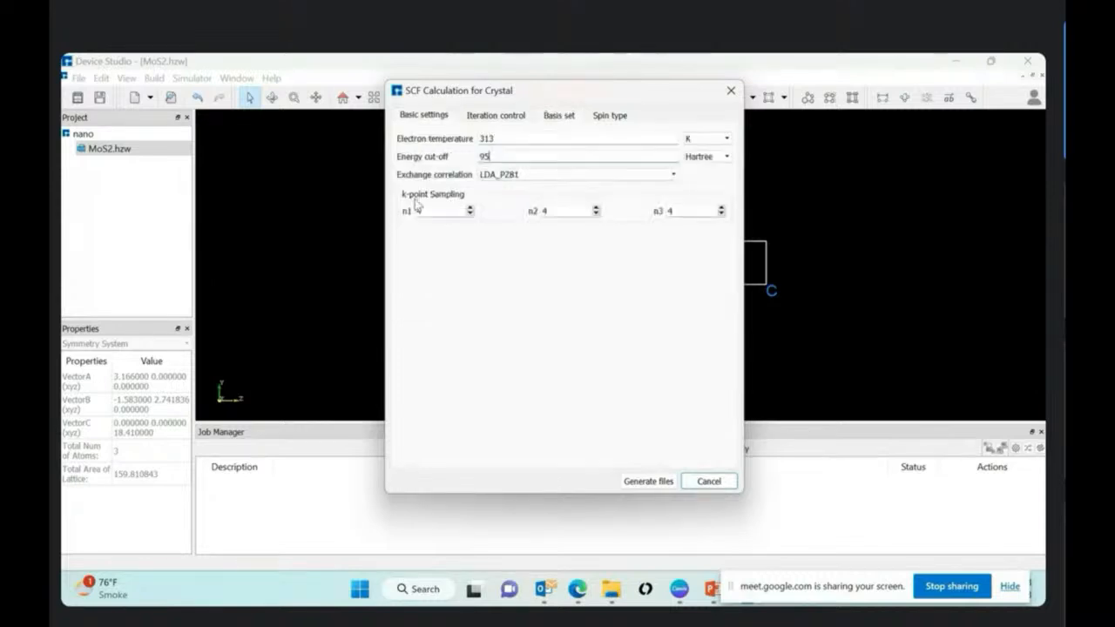
left_click(500, 118)
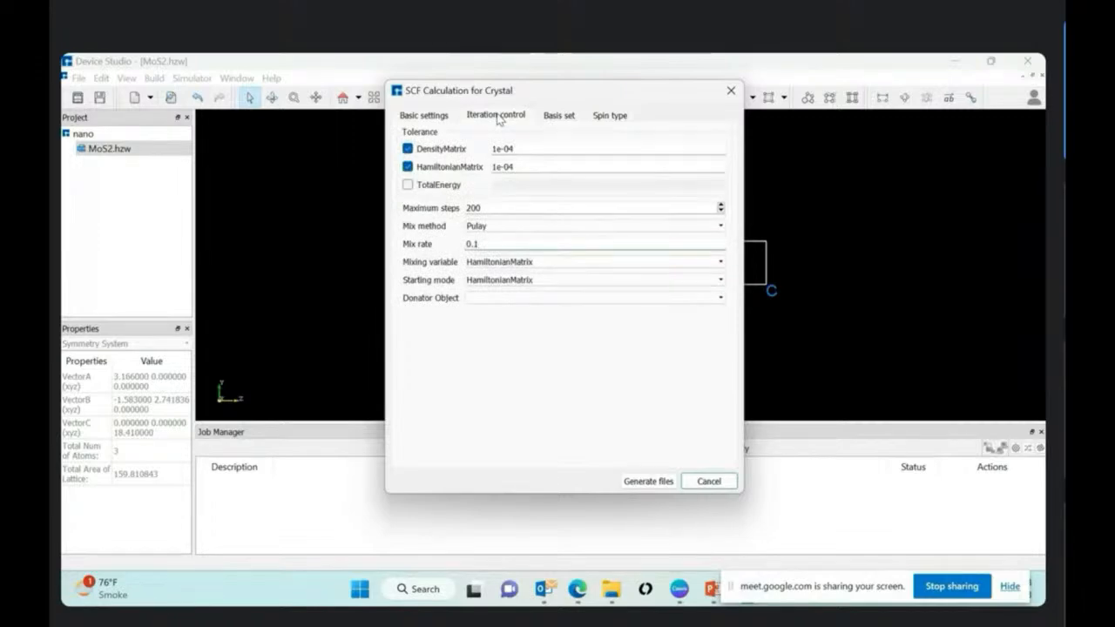
Step: Choose a user-defined basis for Mo and browse to the general folder of neutralatomdatabase
left_click(568, 120)
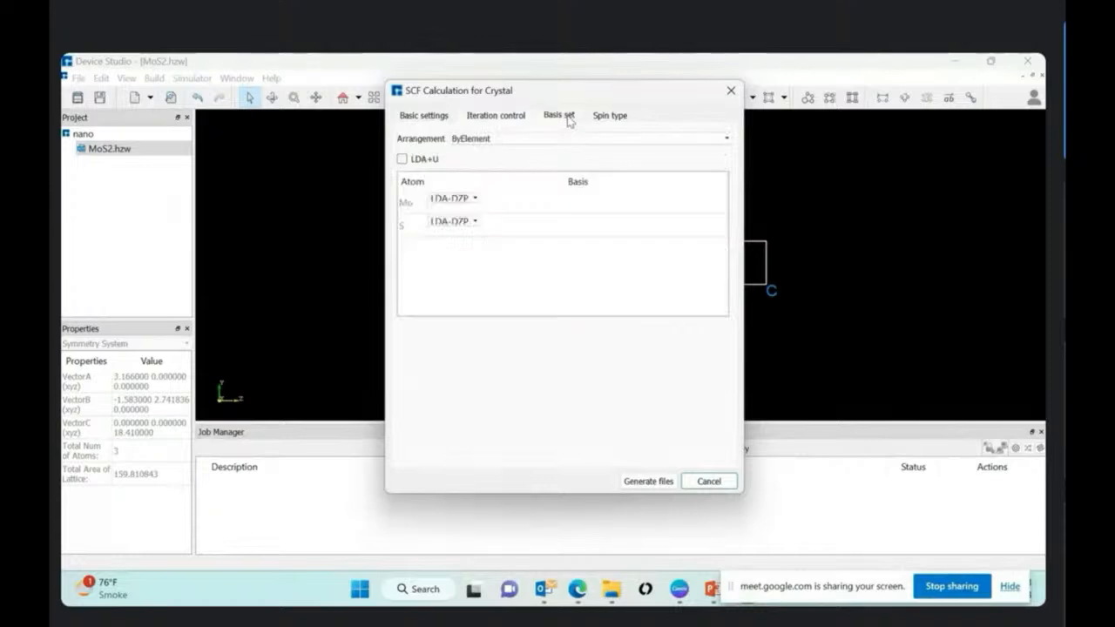
left_click(471, 199)
left_click(467, 202)
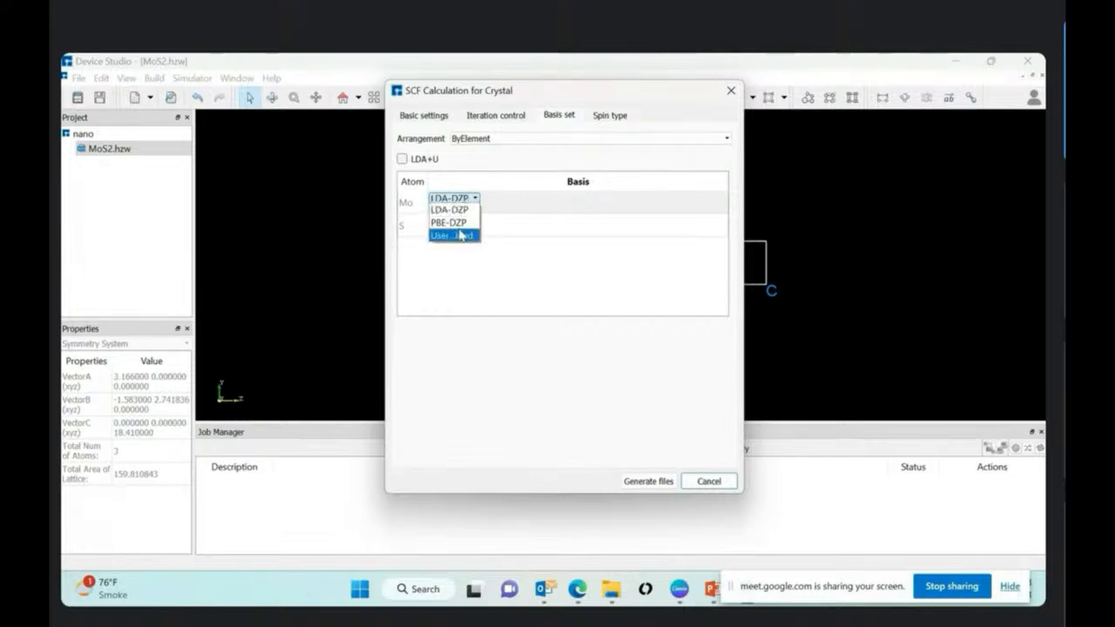
left_click(460, 234)
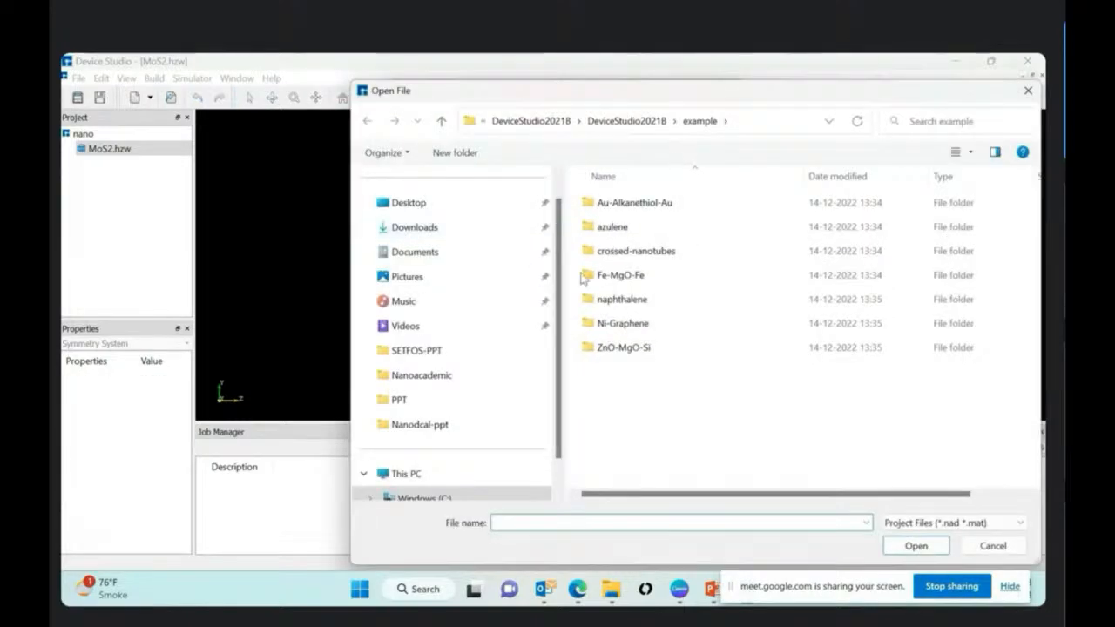
left_click(637, 129)
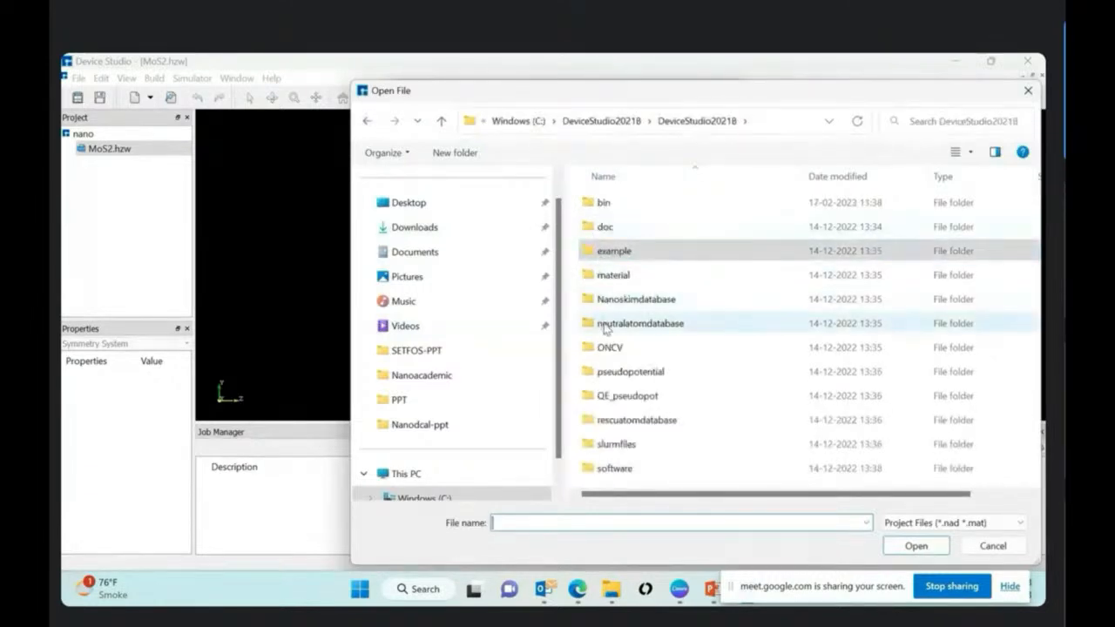
double_click(605, 325)
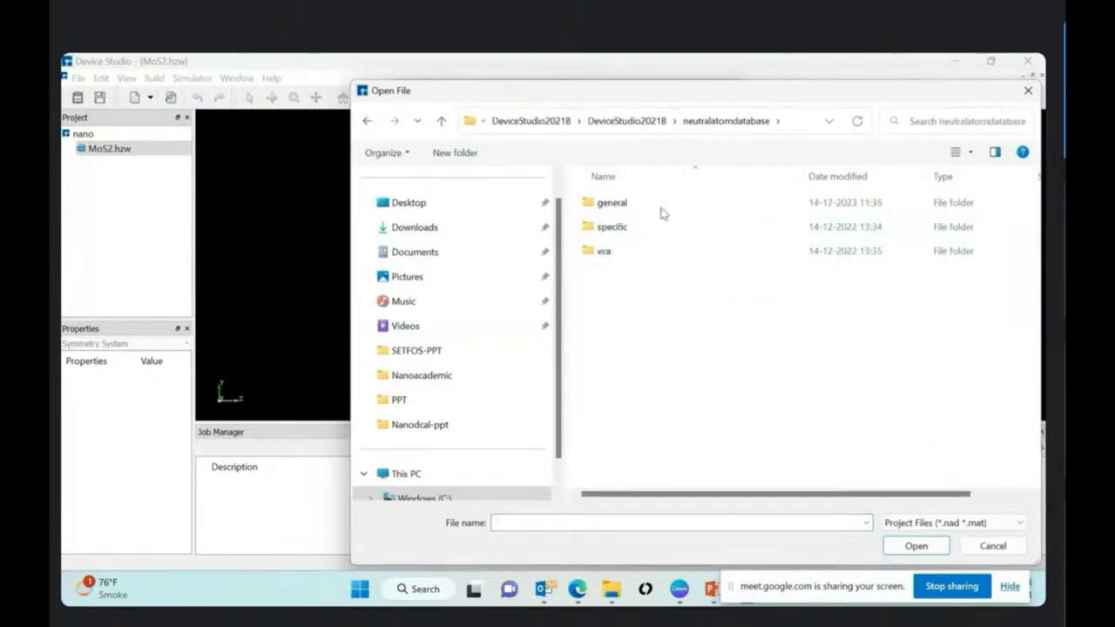
double_click(610, 202)
Step: Enlarge the file browser, look through the atomic basis files as far as the S entries, and close it without choosing one
left_click_drag(691, 93, 472, 54)
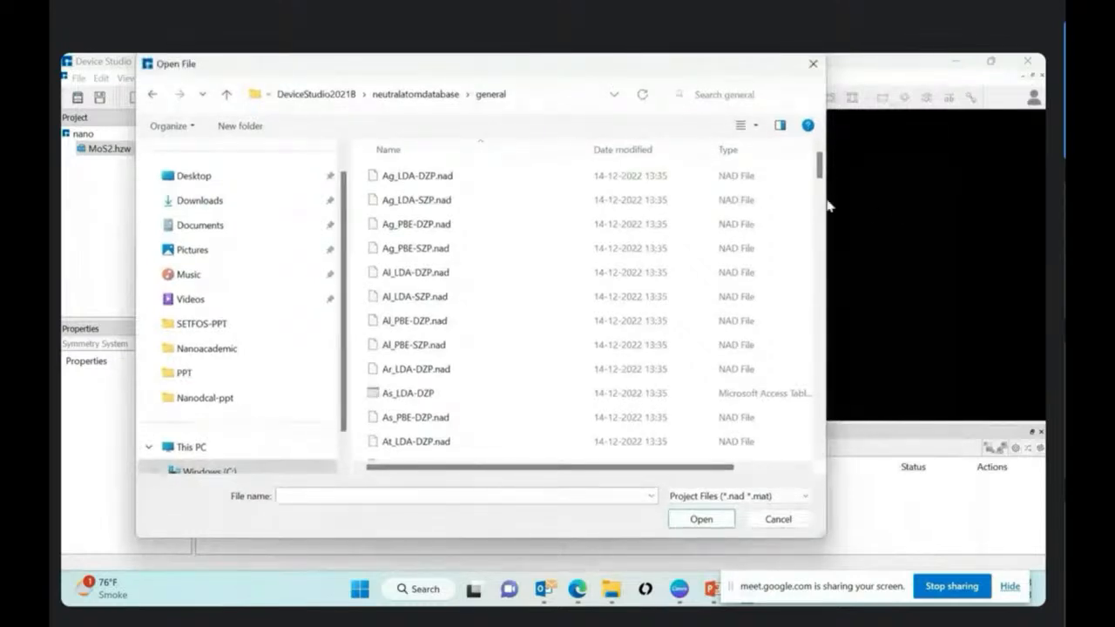
left_click_drag(890, 199, 904, 205)
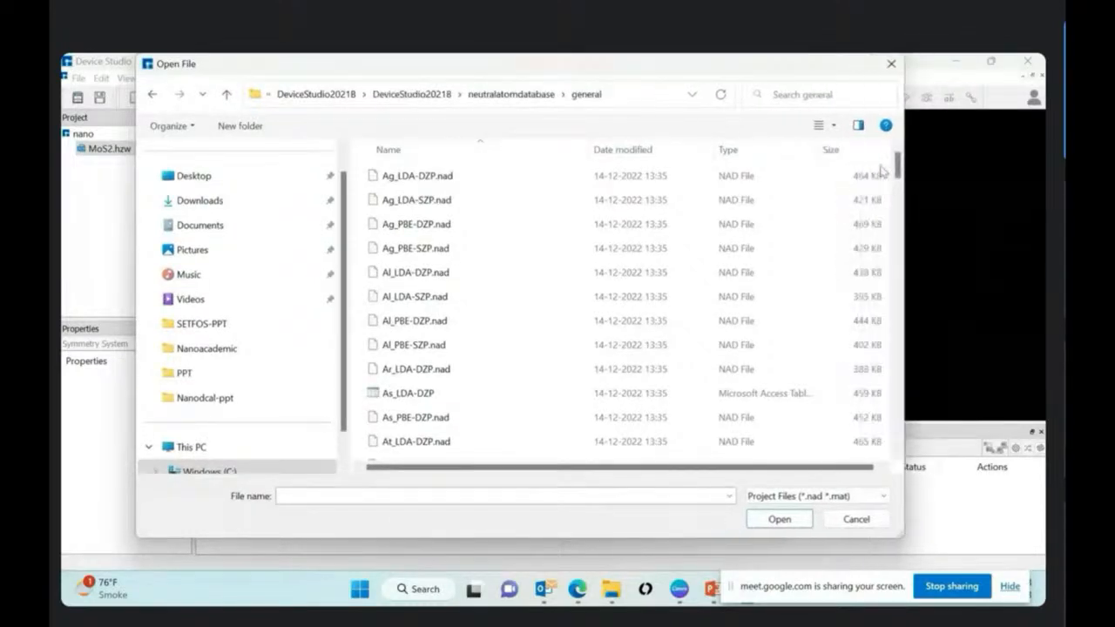
scroll(899, 178, "down", 6)
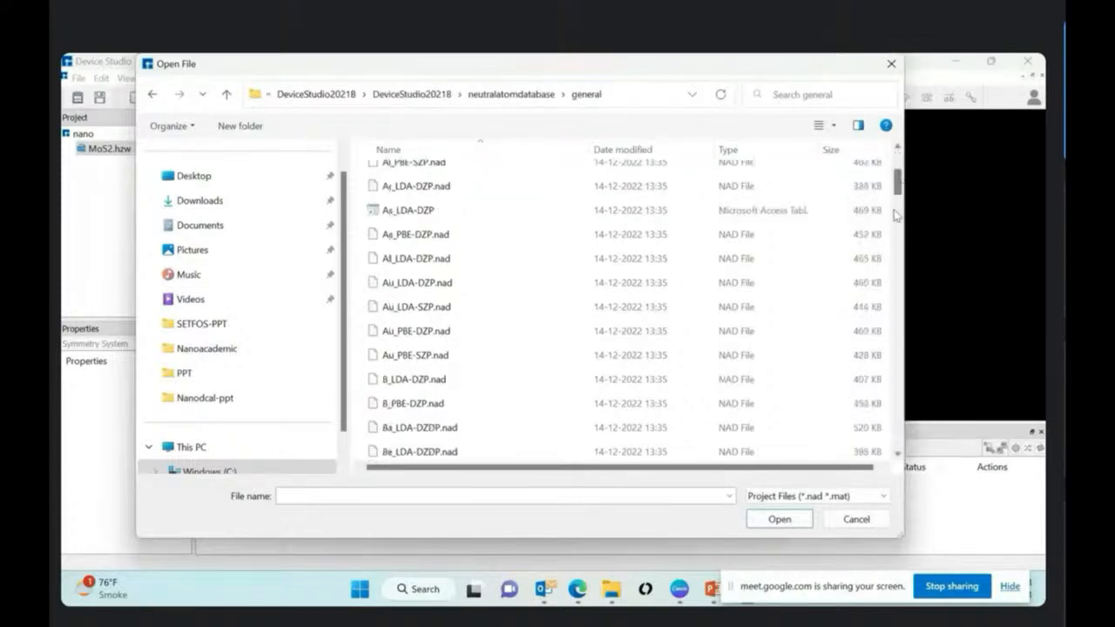
scroll(894, 253, "down", 10)
scroll(890, 298, "down", 20)
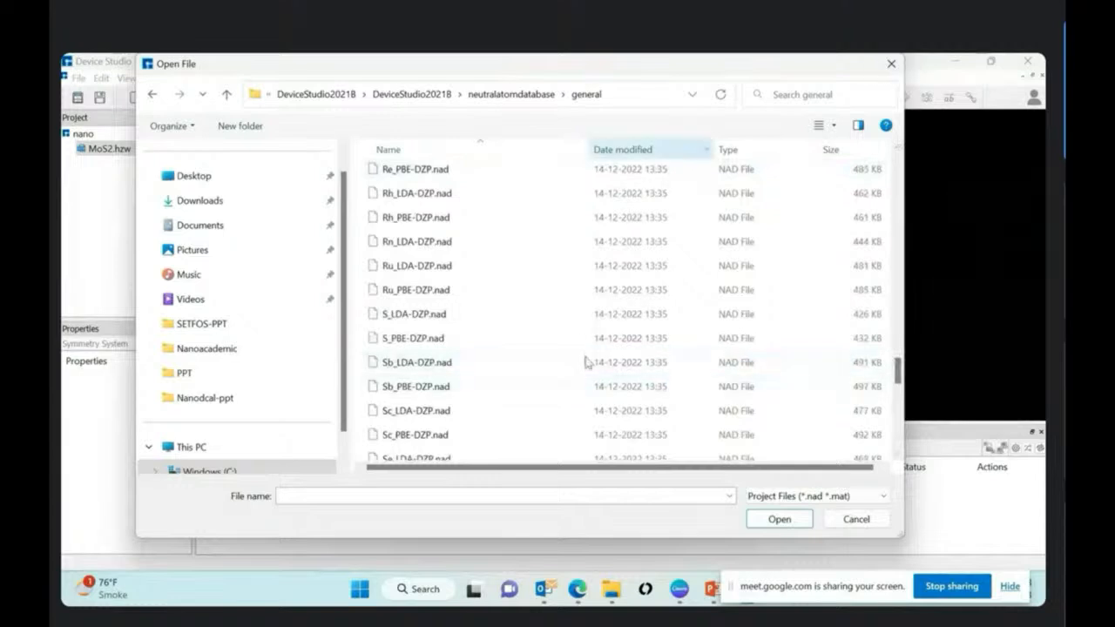
left_click(892, 64)
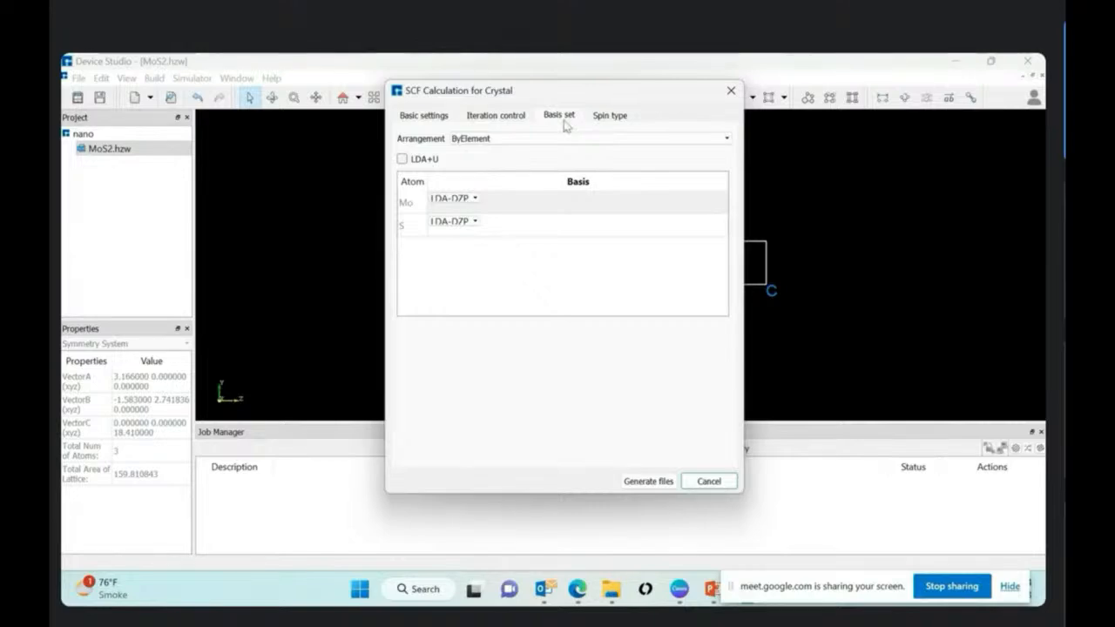
Step: Inspect the CollinearSpin polarization settings for Mo and S, and return the spin type to NoSpin
left_click(599, 119)
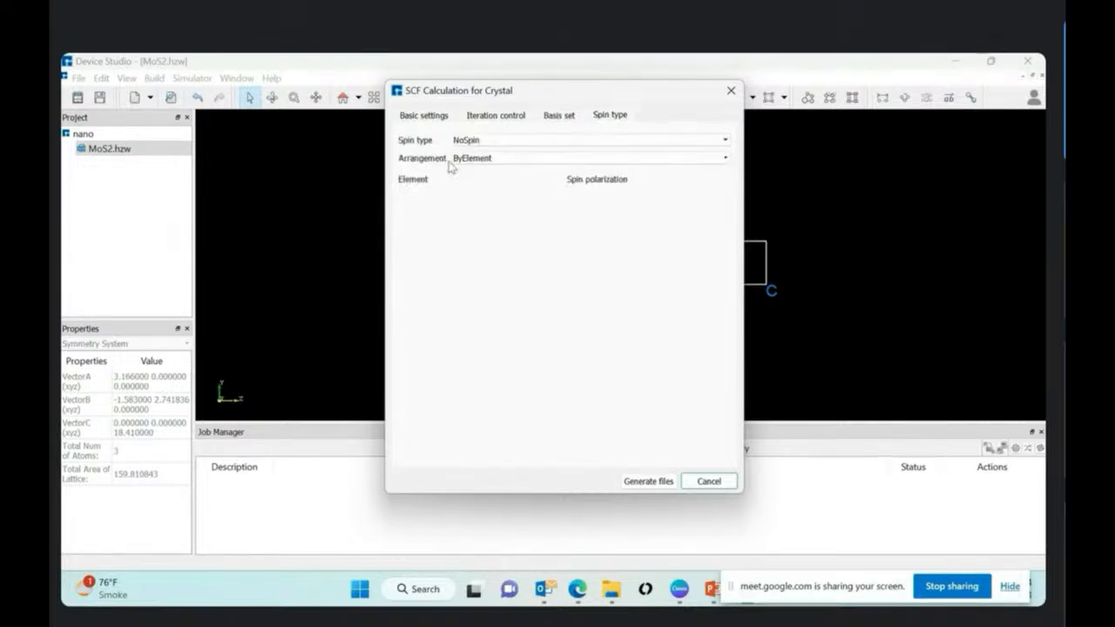
left_click(522, 141)
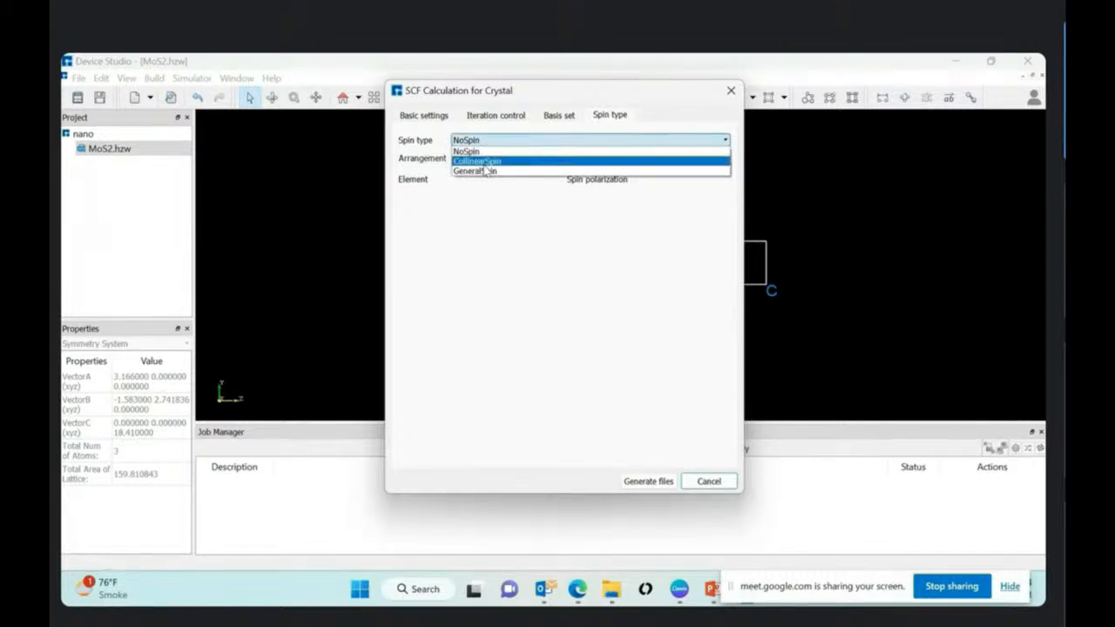
left_click(485, 162)
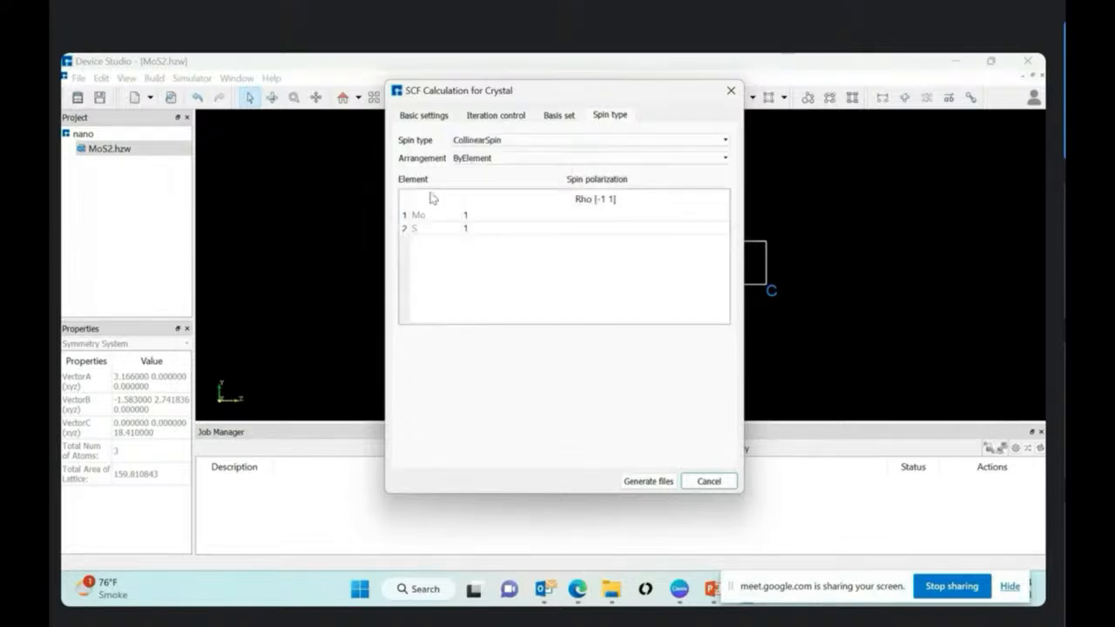
left_click(511, 145)
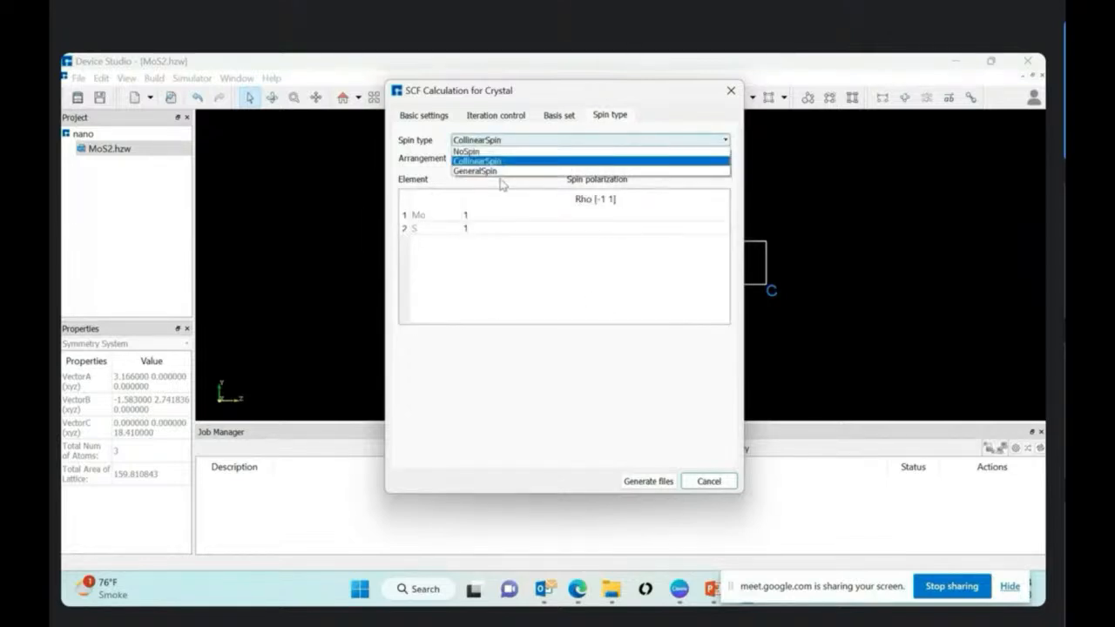
left_click(503, 164)
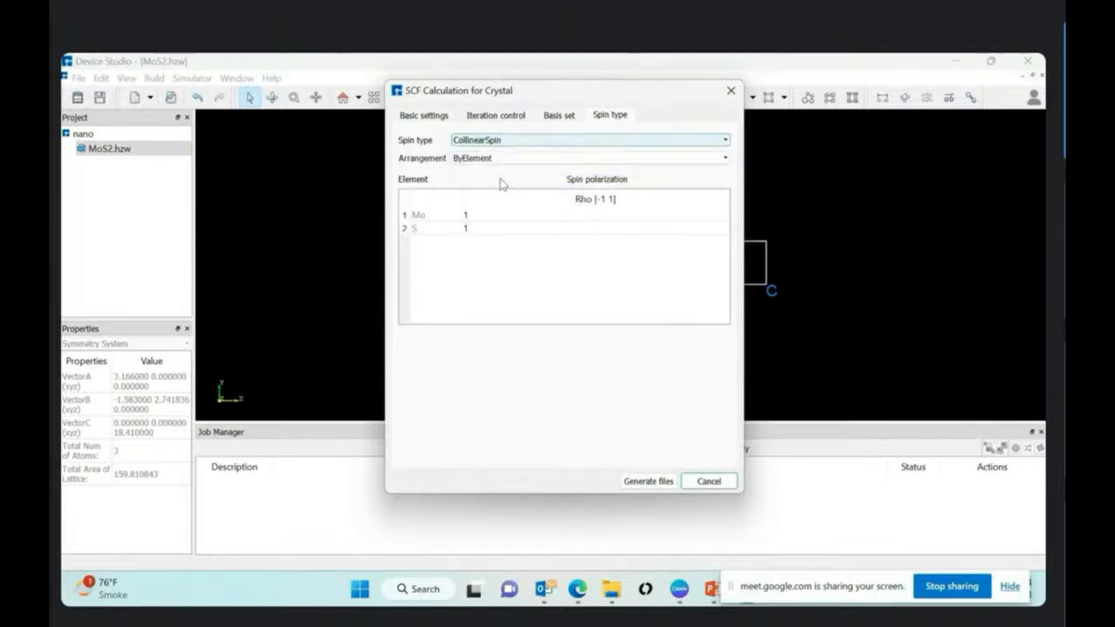
left_click(485, 141)
left_click(470, 152)
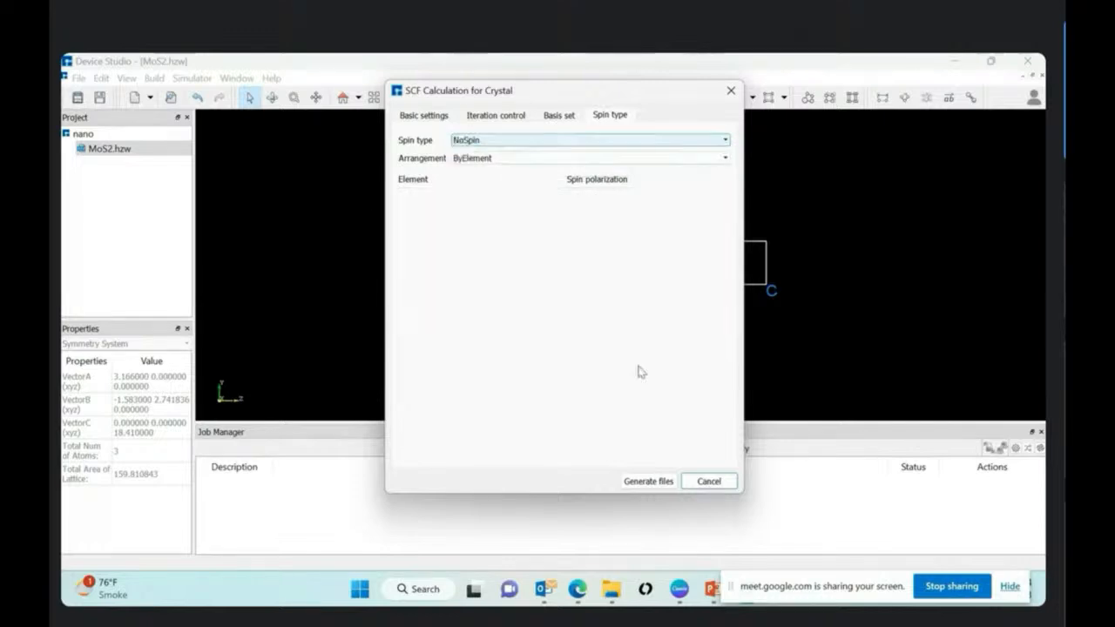
Step: Inspect the CollinearSpin and GeneralSpin polarization settings for Mo and S, and return the spin type to NoSpin
left_click(463, 144)
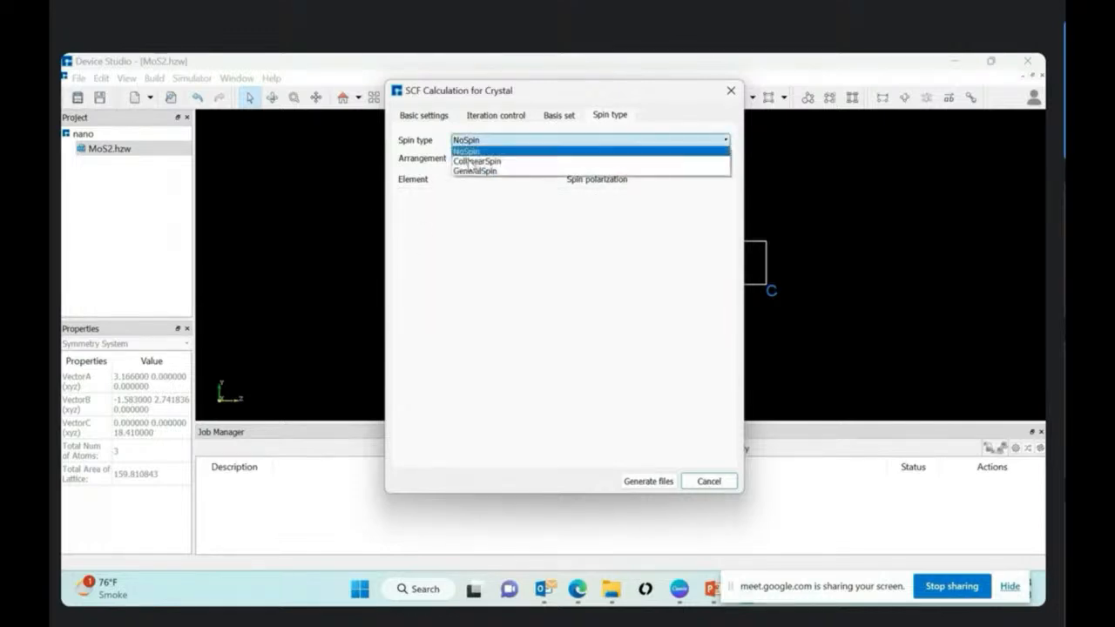
left_click(473, 163)
left_click(518, 142)
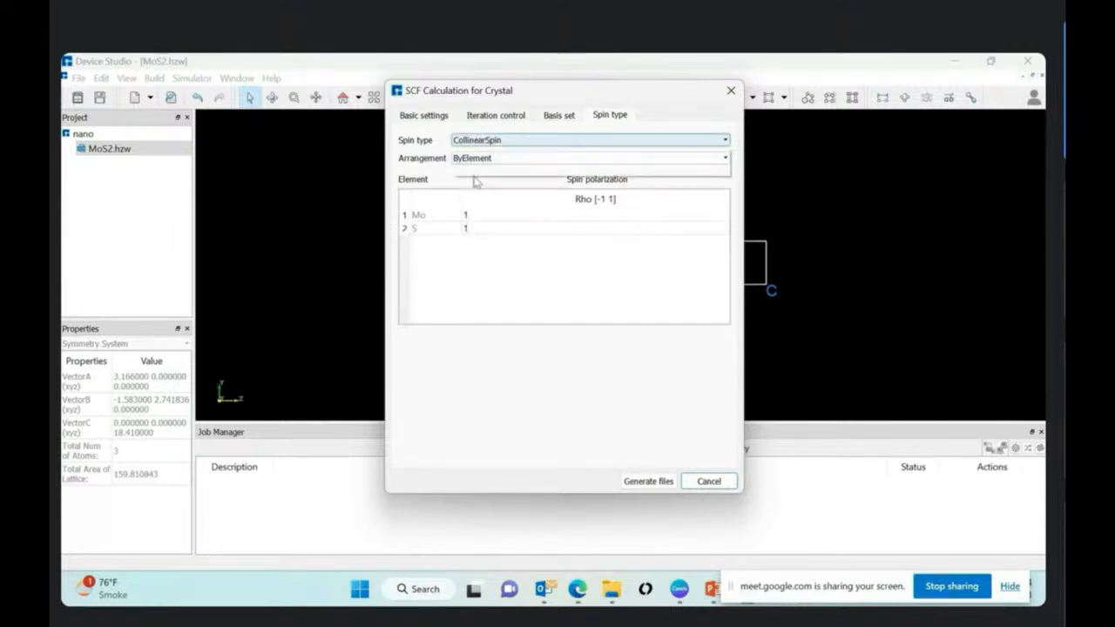
left_click(473, 172)
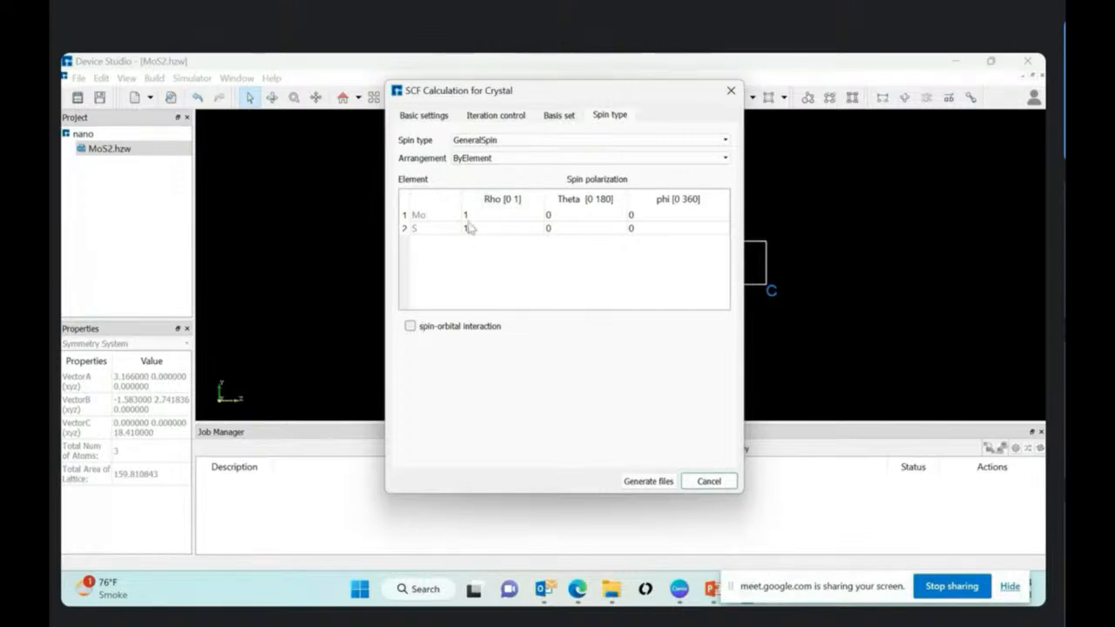
left_click(525, 142)
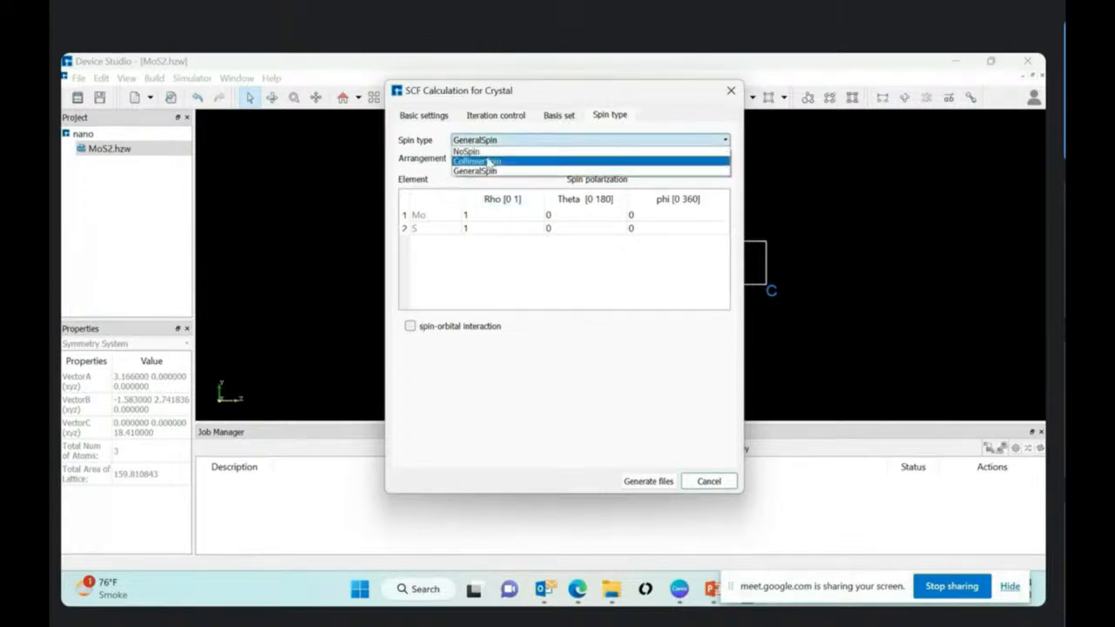
left_click(467, 151)
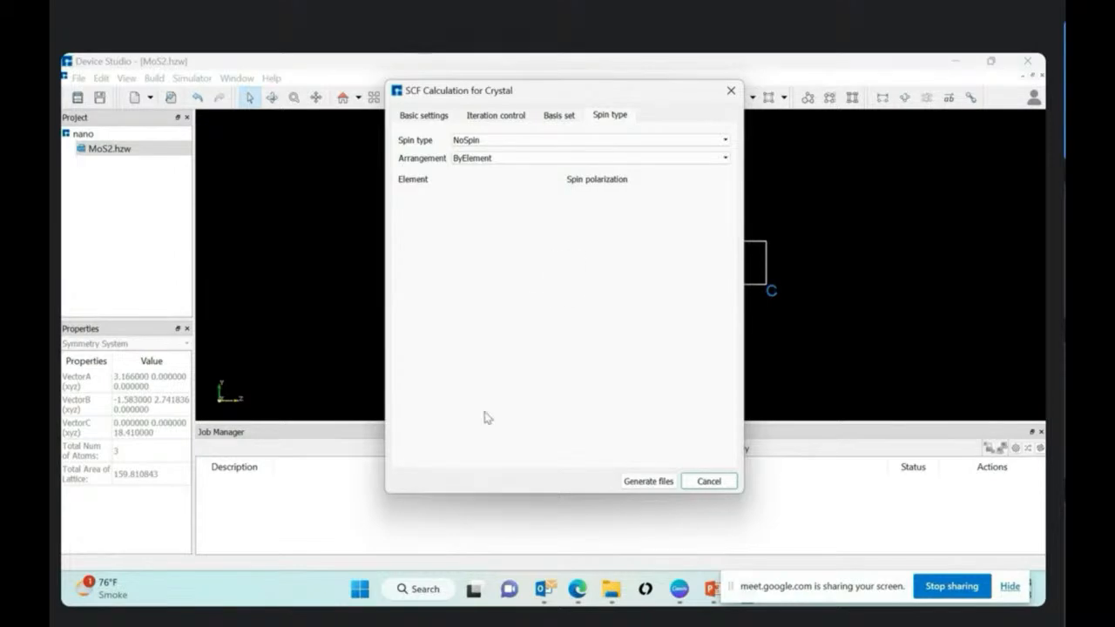
Step: Generate the SCF calculation files for MoS2, expand the Crystal folder in the project tree and widen the tree
left_click(664, 484)
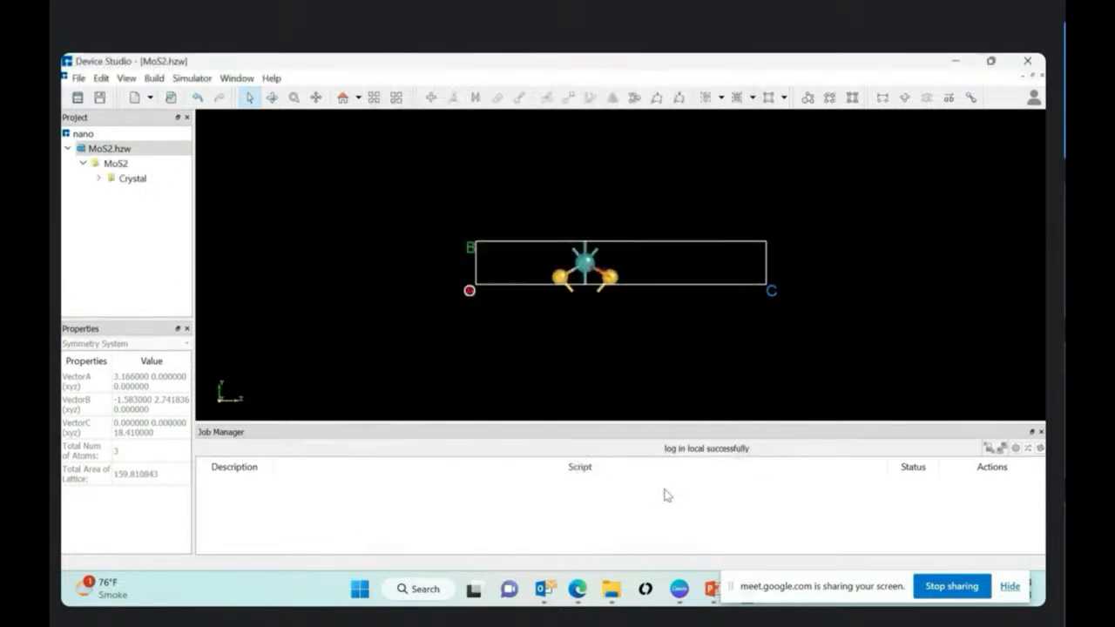
left_click(99, 182)
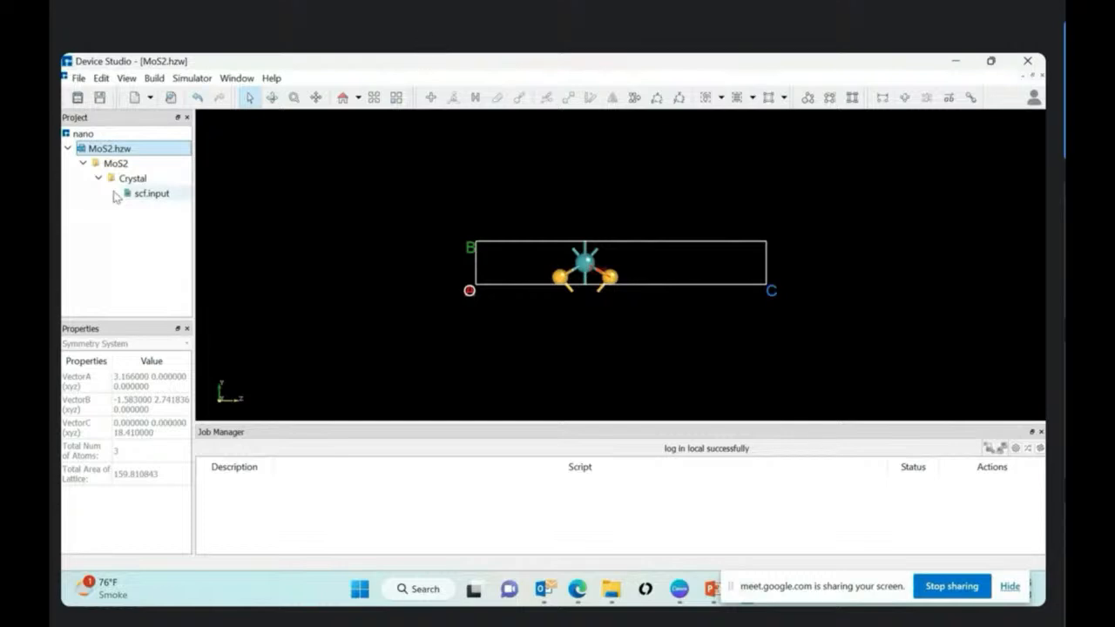
left_click_drag(199, 198, 221, 199)
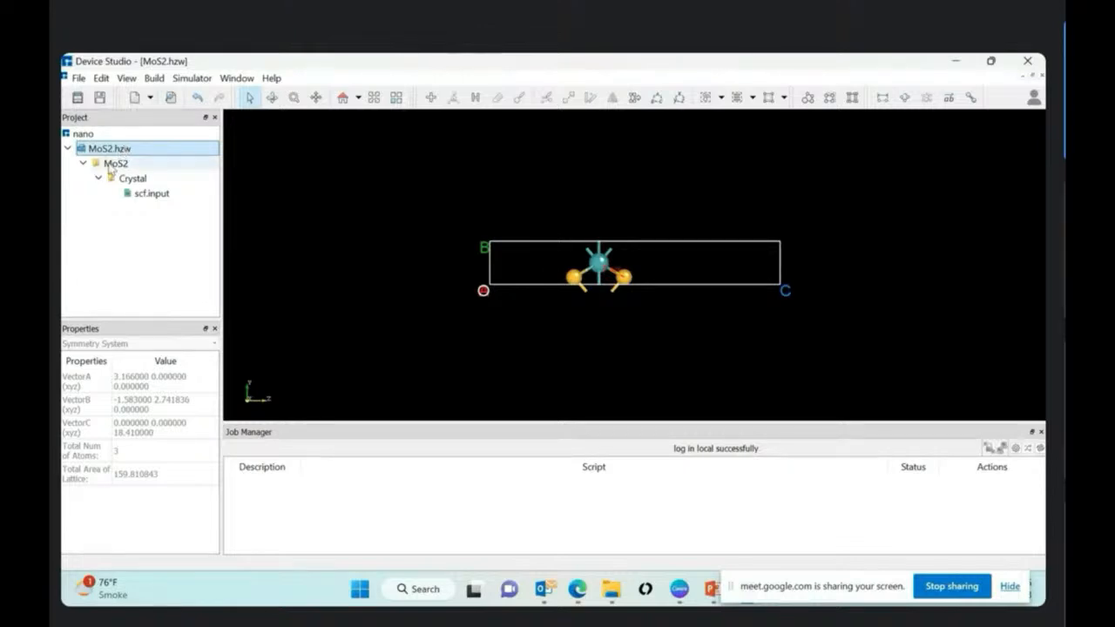
left_click(114, 164)
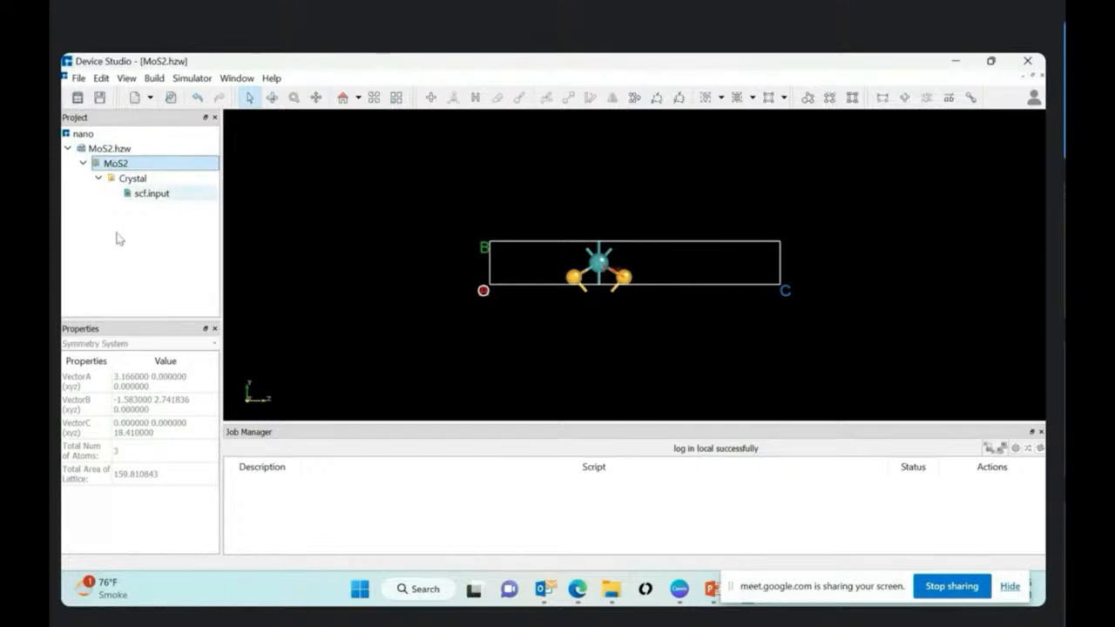
Step: Open scf.input in the built-in text viewer and enlarge the viewer until the whole file fits
right_click(150, 195)
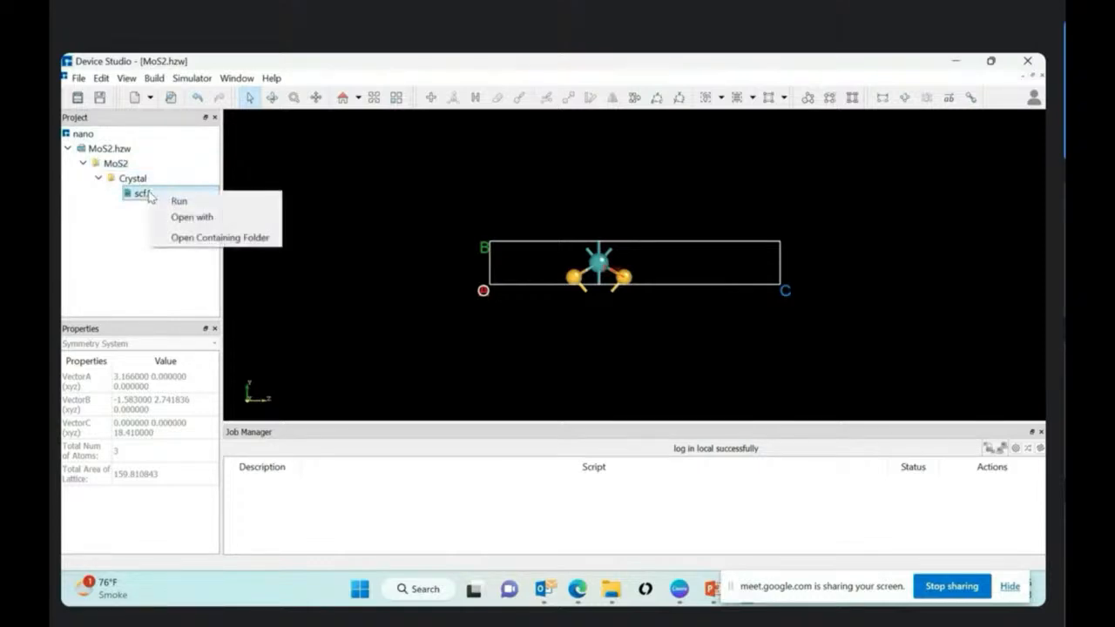
left_click(224, 219)
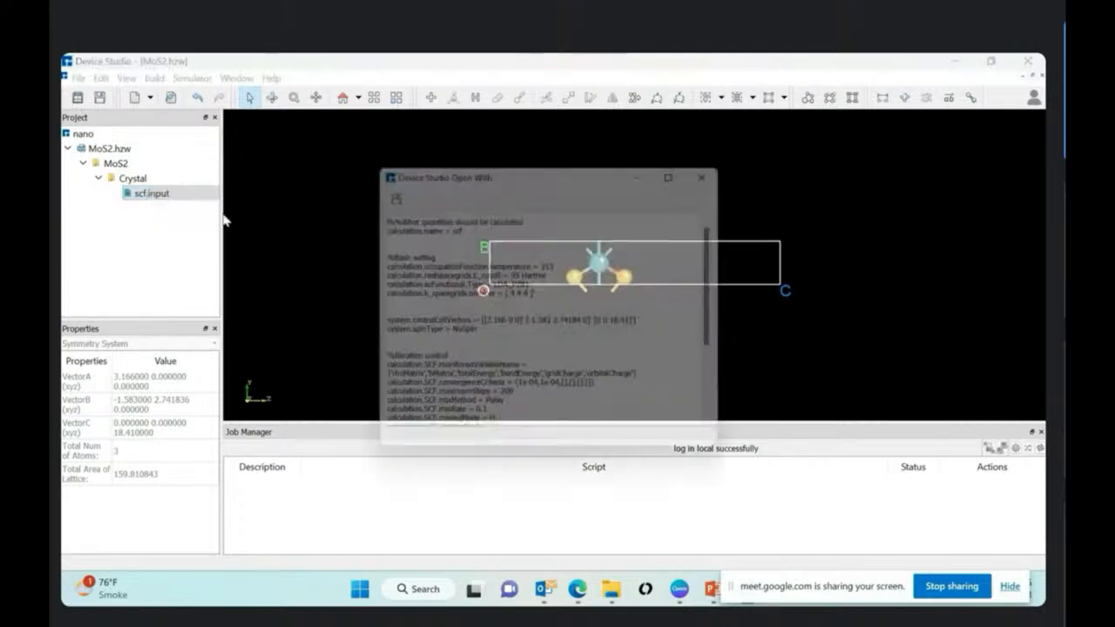
left_click_drag(535, 172, 532, 124)
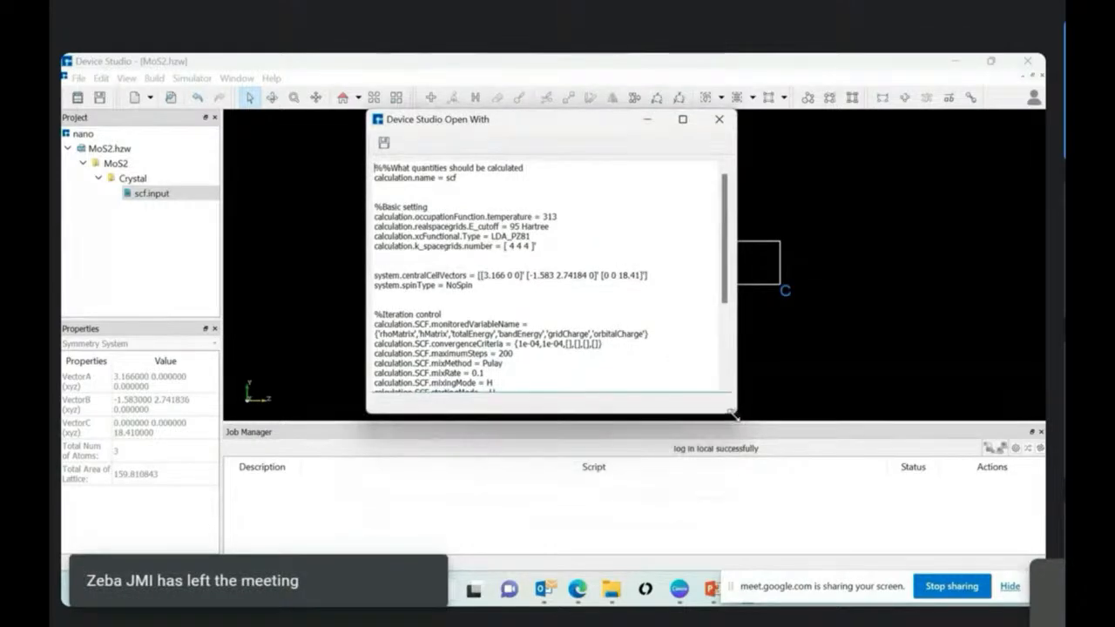
left_click_drag(734, 415, 802, 567)
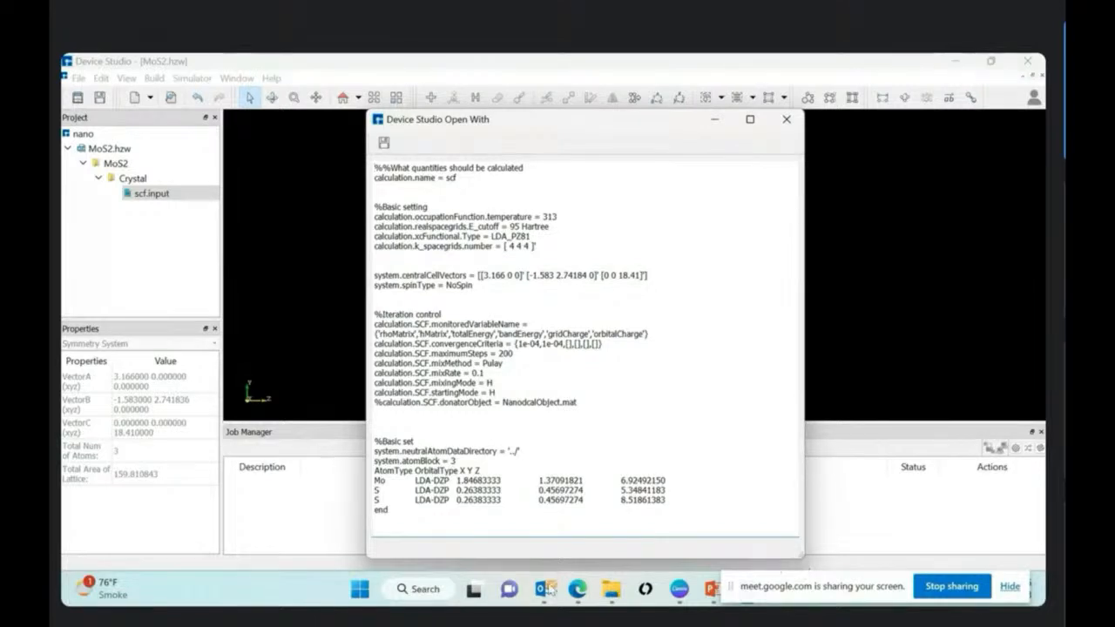
Step: Review the atom coordinates, basic settings, cell vectors and iteration control in scf.input, and close the file
left_click(719, 366)
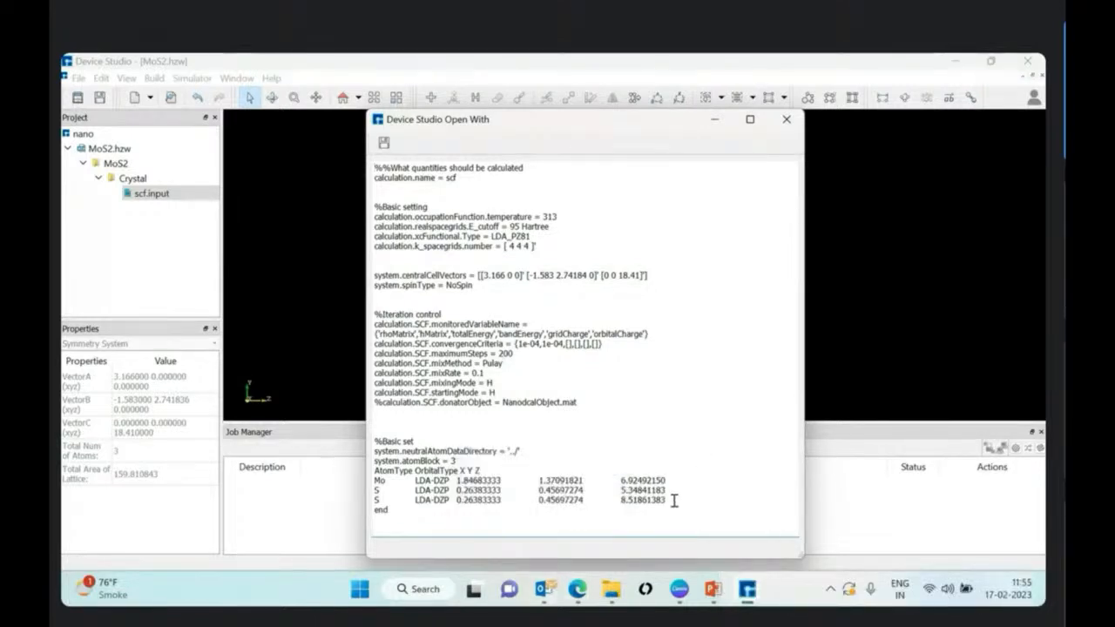
left_click_drag(674, 501, 377, 480)
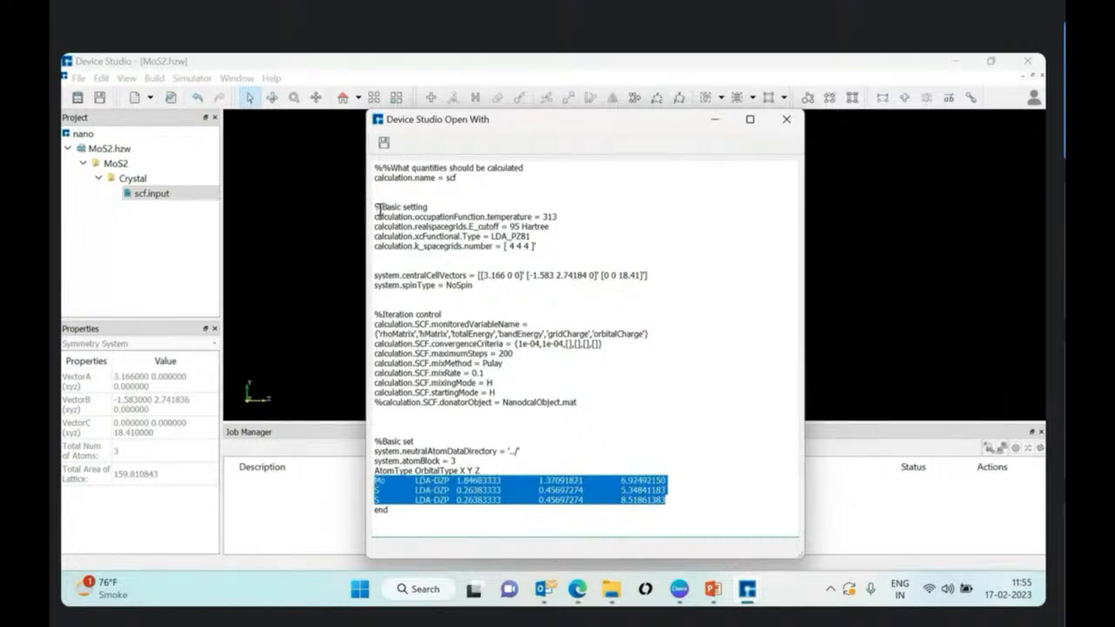
left_click_drag(376, 217, 563, 219)
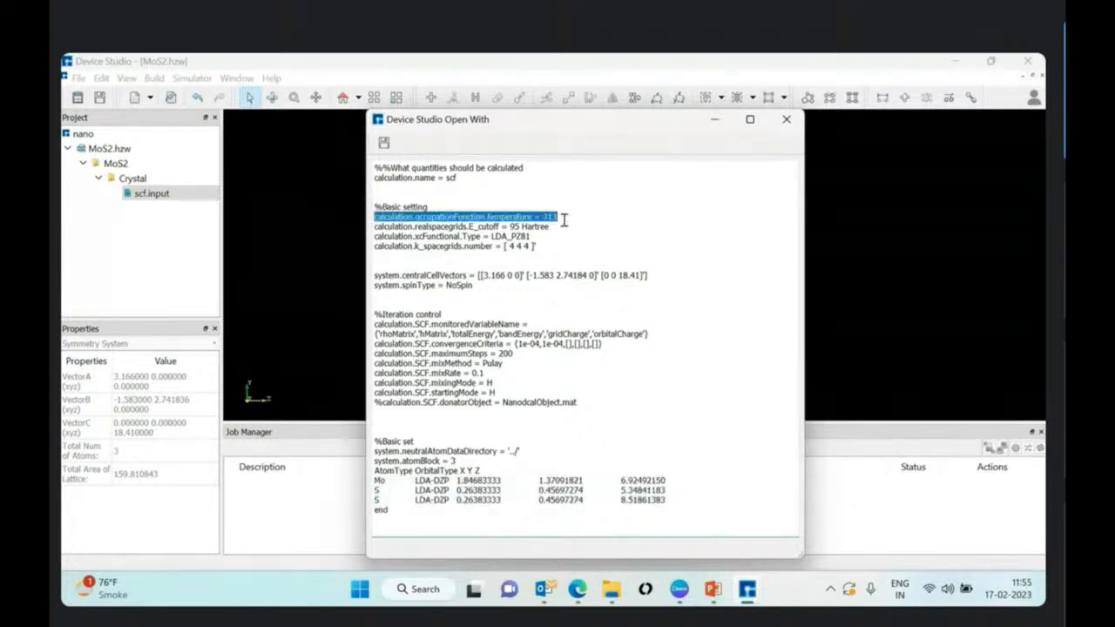
mouse_move(376, 227)
left_mouse_down()
mouse_move(495, 227)
mouse_move(378, 238)
left_mouse_up()
left_click(516, 245)
left_click_drag(669, 272, 471, 297)
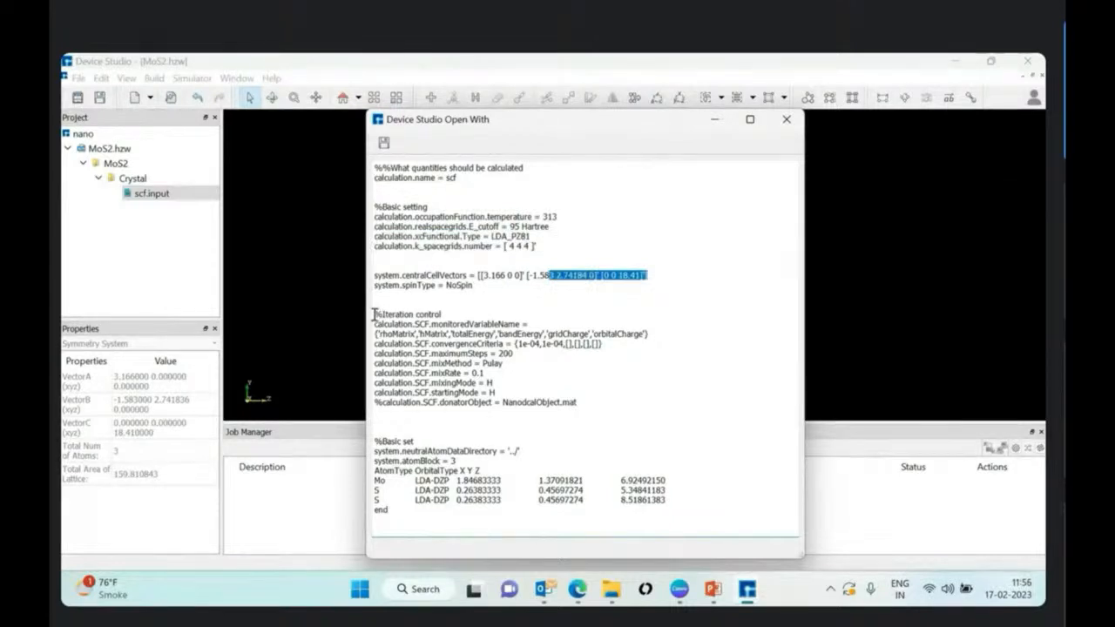
left_click_drag(377, 314, 596, 402)
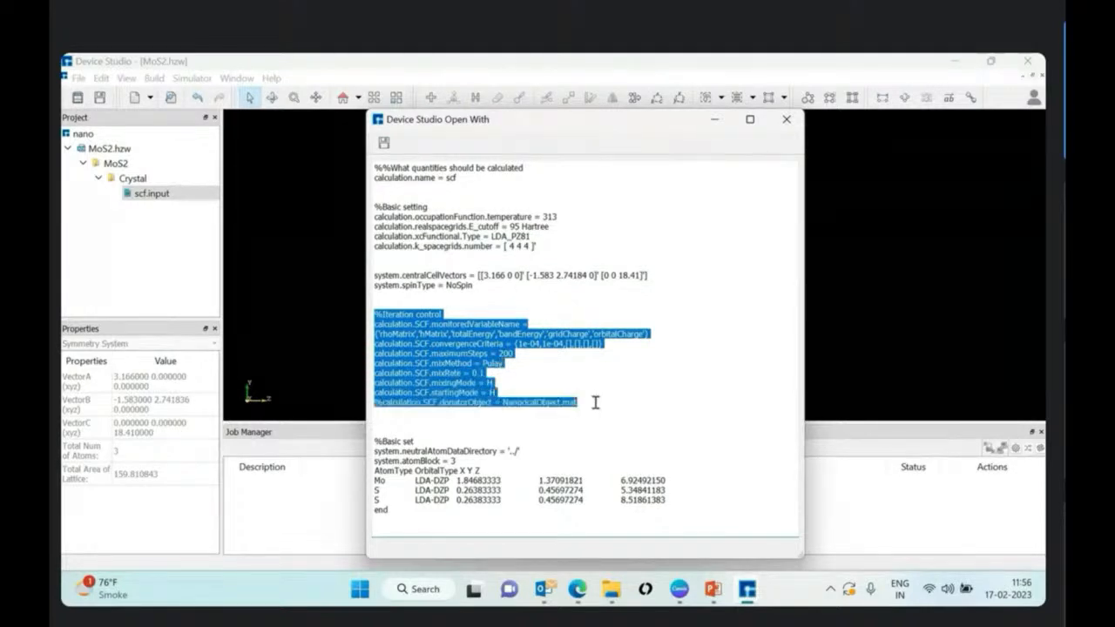
left_click(547, 354)
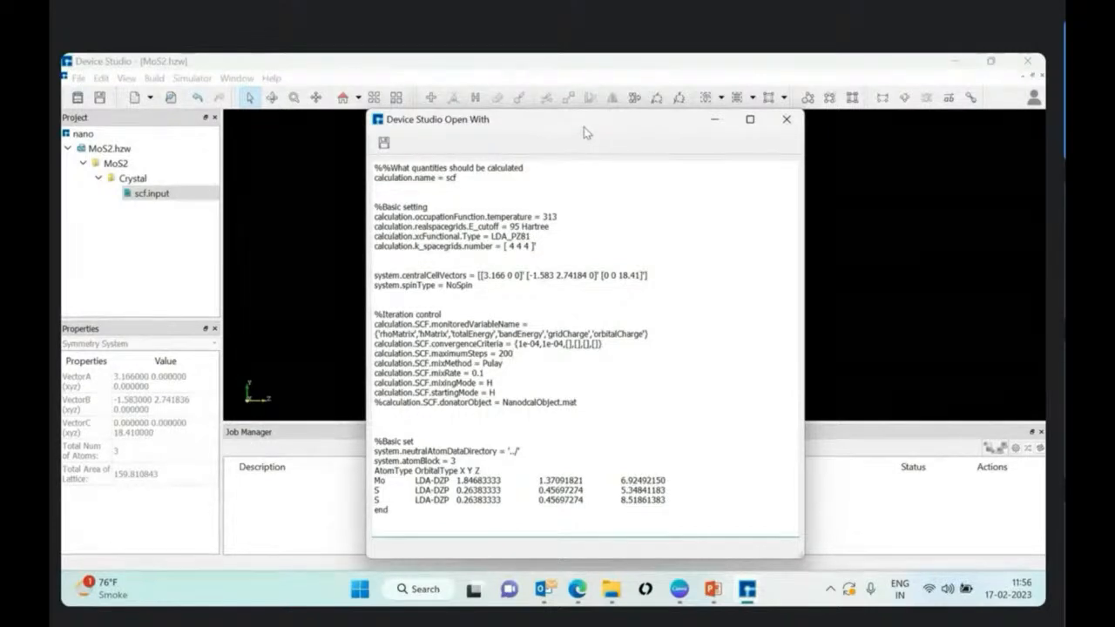
left_click(783, 122)
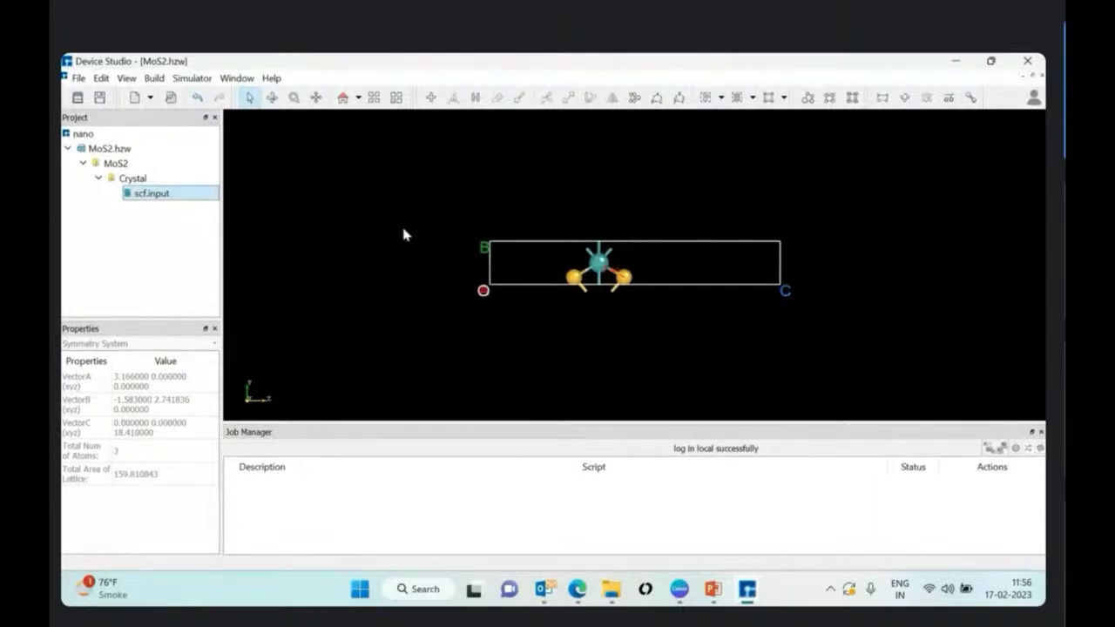
right_click(150, 202)
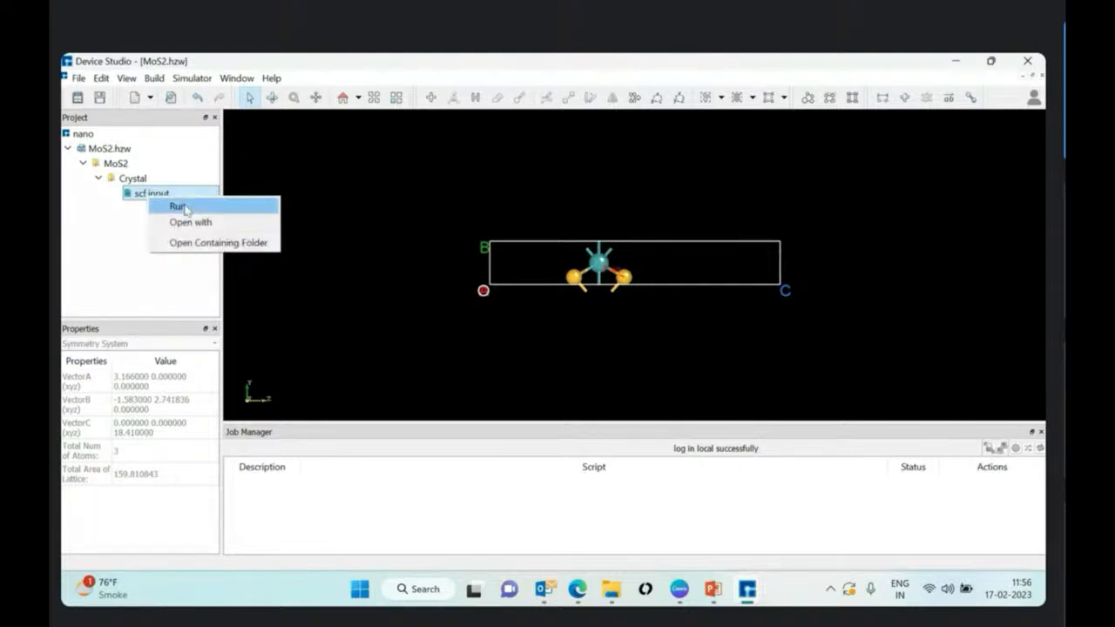
left_click(185, 209)
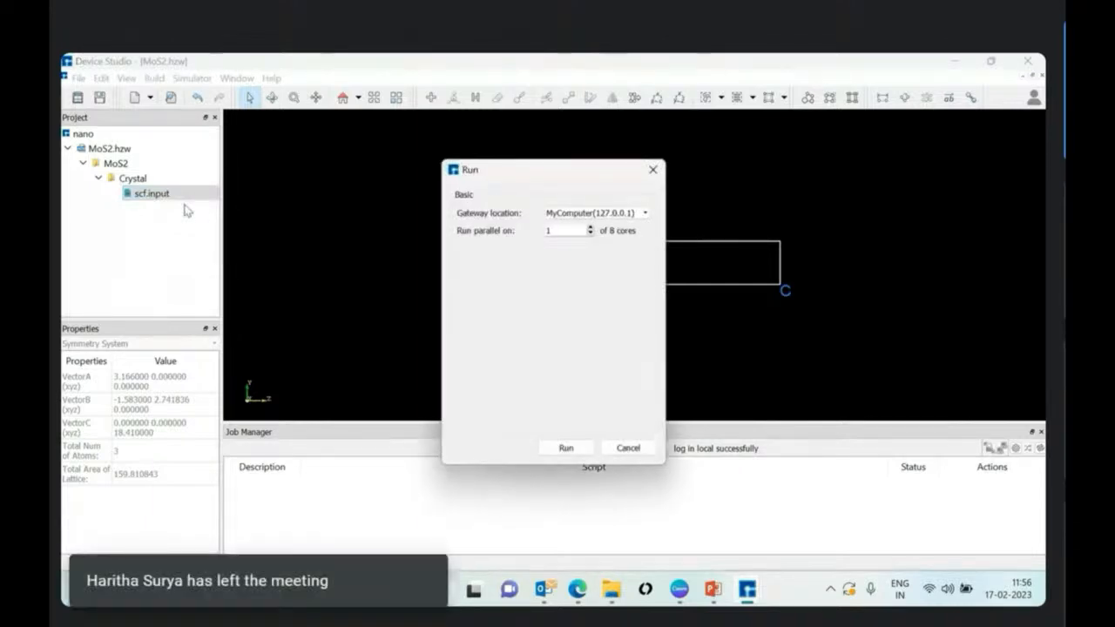
left_click(654, 170)
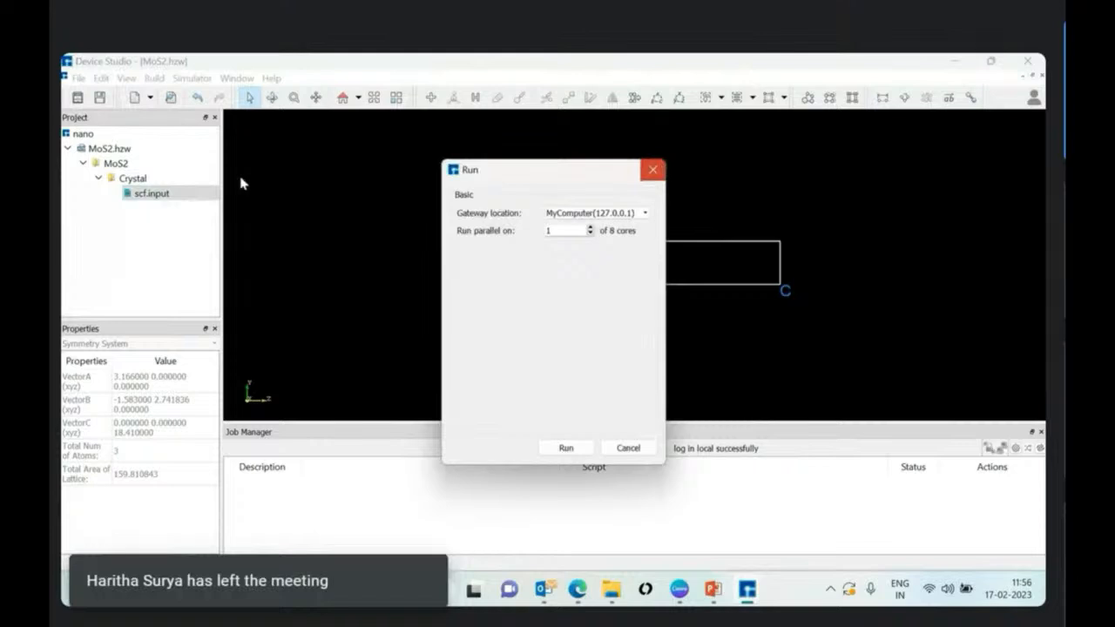
Step: Run scf.input on MyComputer in parallel on 4 cores, and enlarge the job list with the MoS2 job selected
right_click(153, 199)
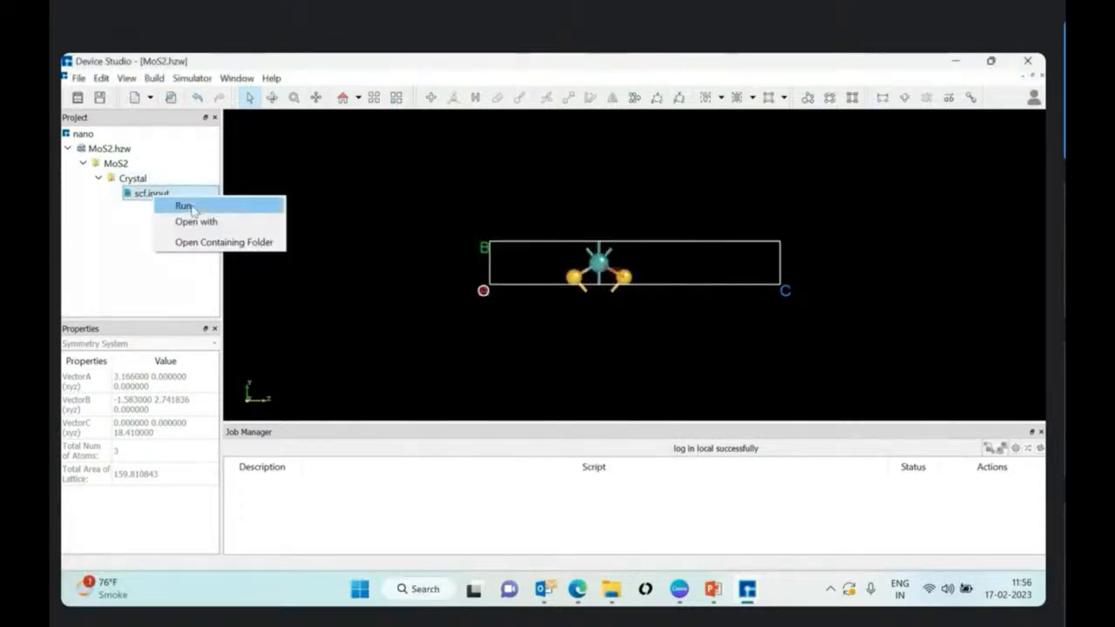
left_click(183, 207)
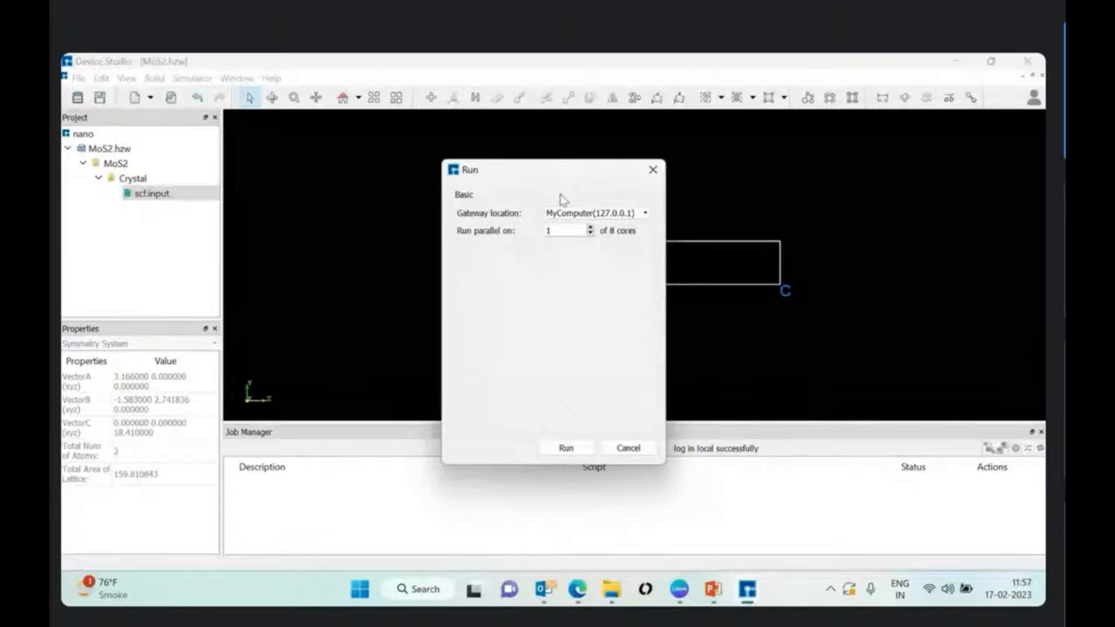
left_click(560, 230)
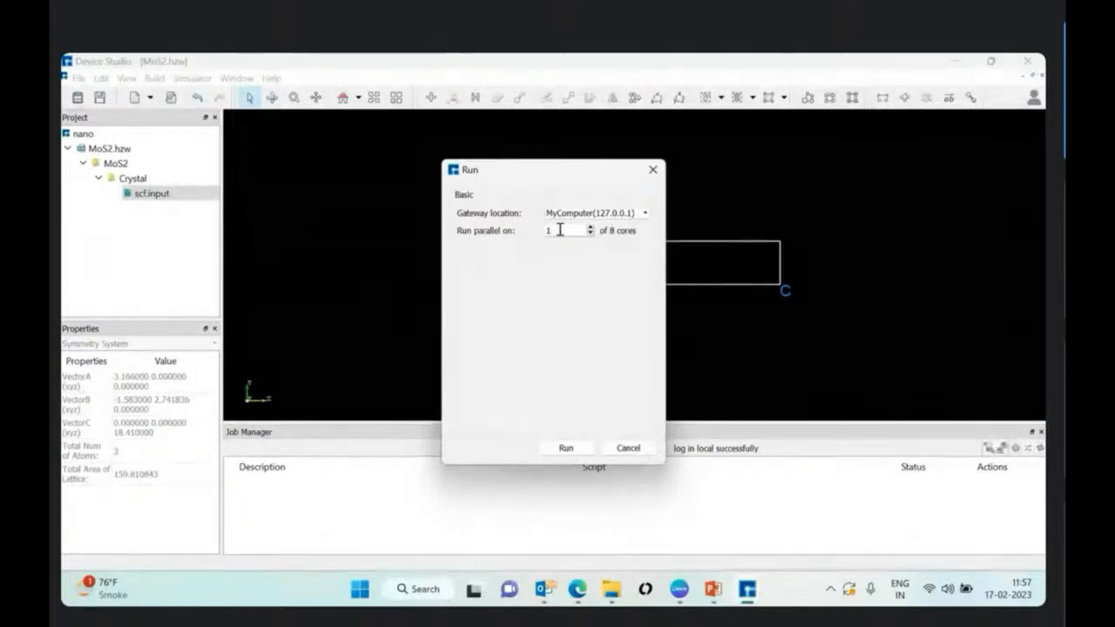
key("BackSpace")
type("4")
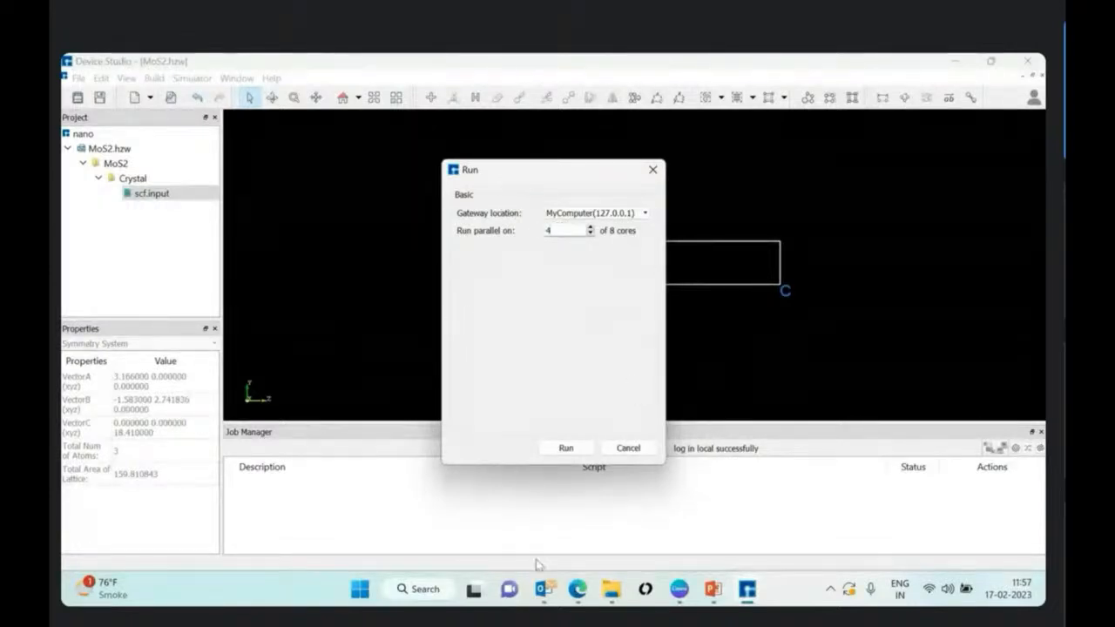
left_click(564, 454)
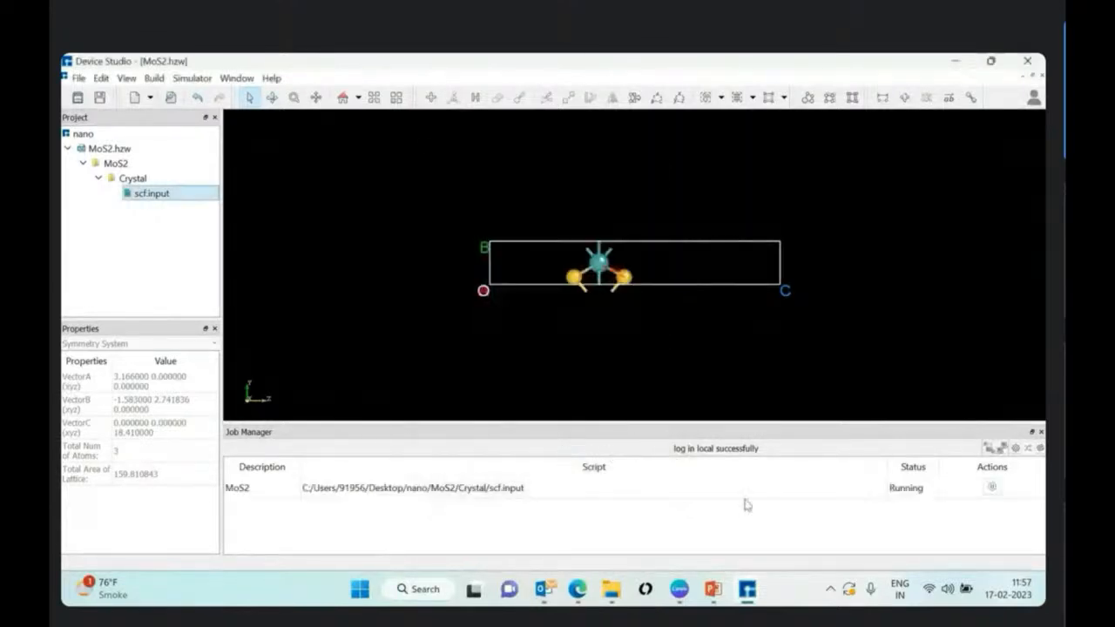
left_click(908, 493)
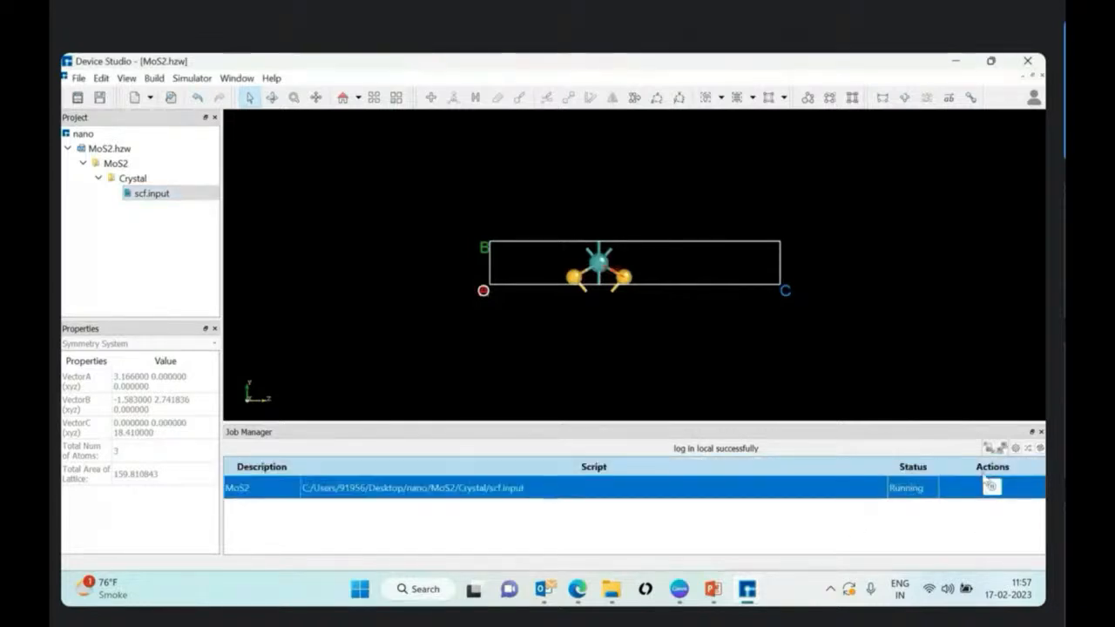
left_click_drag(880, 423, 877, 397)
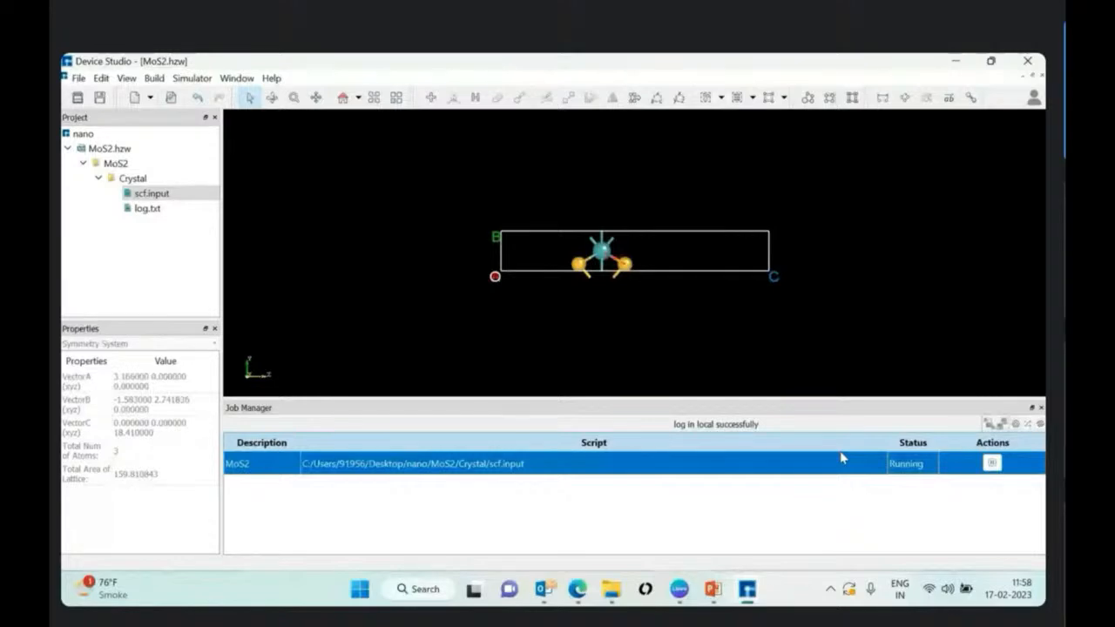
Step: Start a Nanodcal Analysis setup and add DensityOfStates and EffectivePotential to the selected calculations
left_click(192, 78)
mouse_move(210, 95)
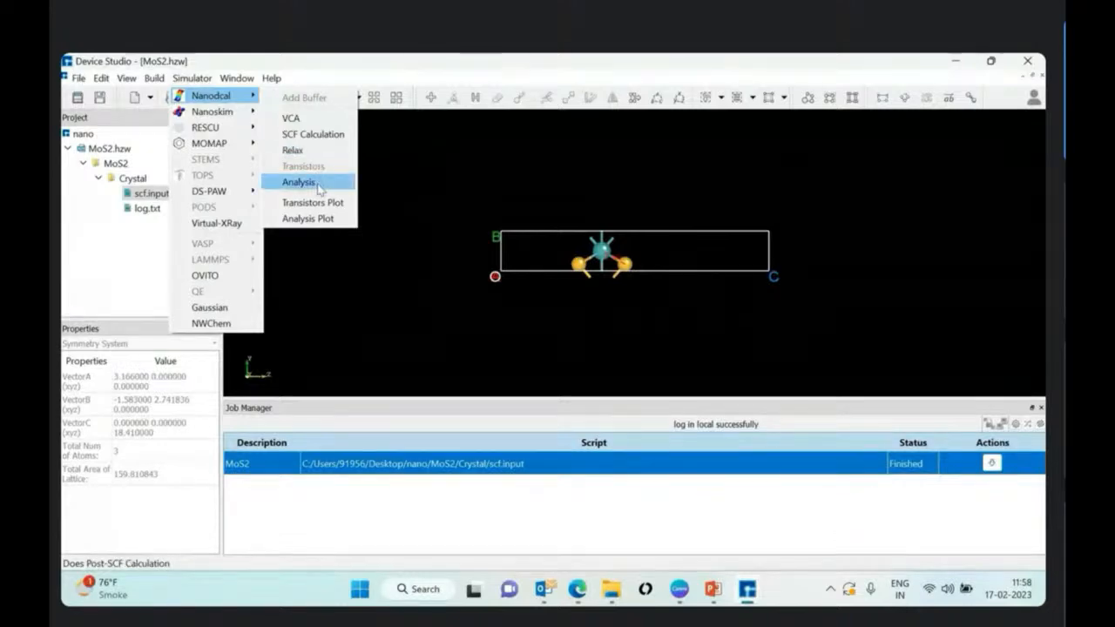
left_click(319, 186)
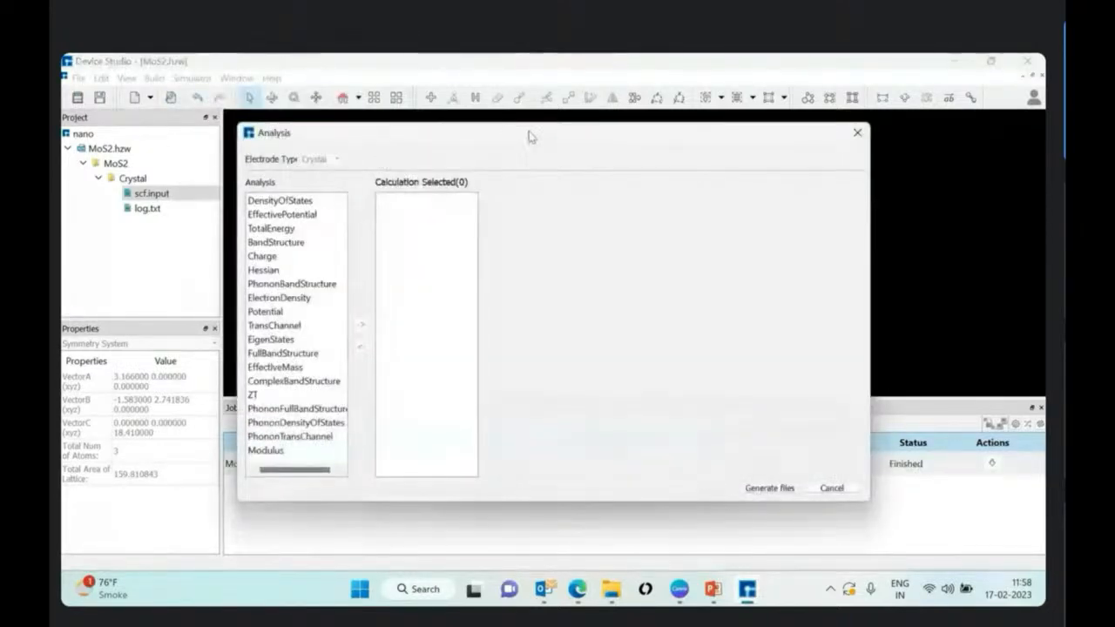
left_click_drag(530, 137, 651, 69)
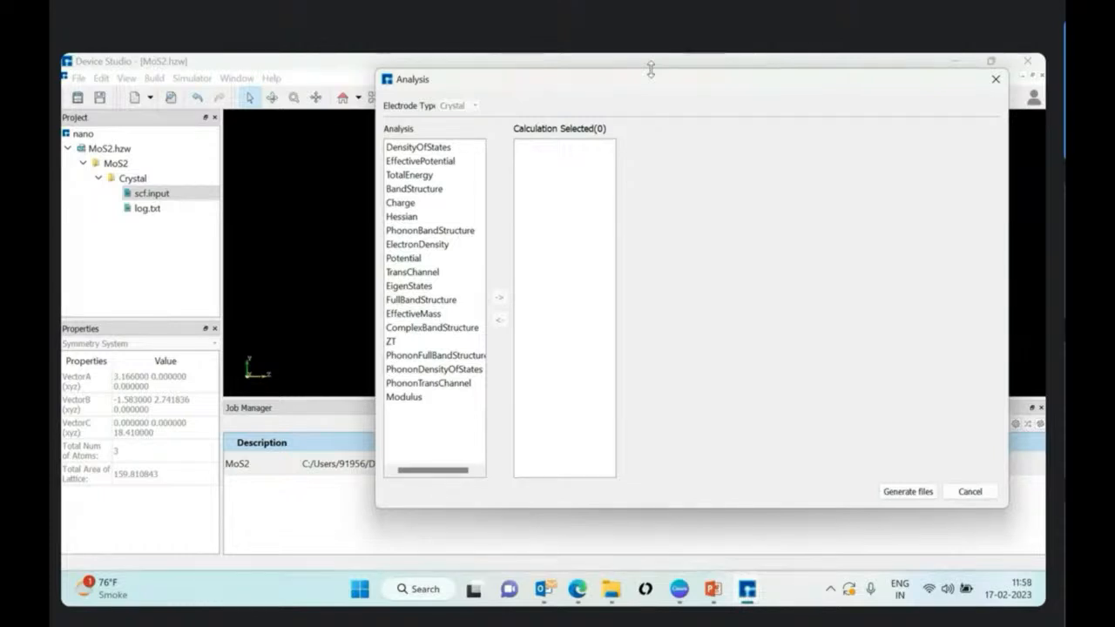
left_click(443, 148)
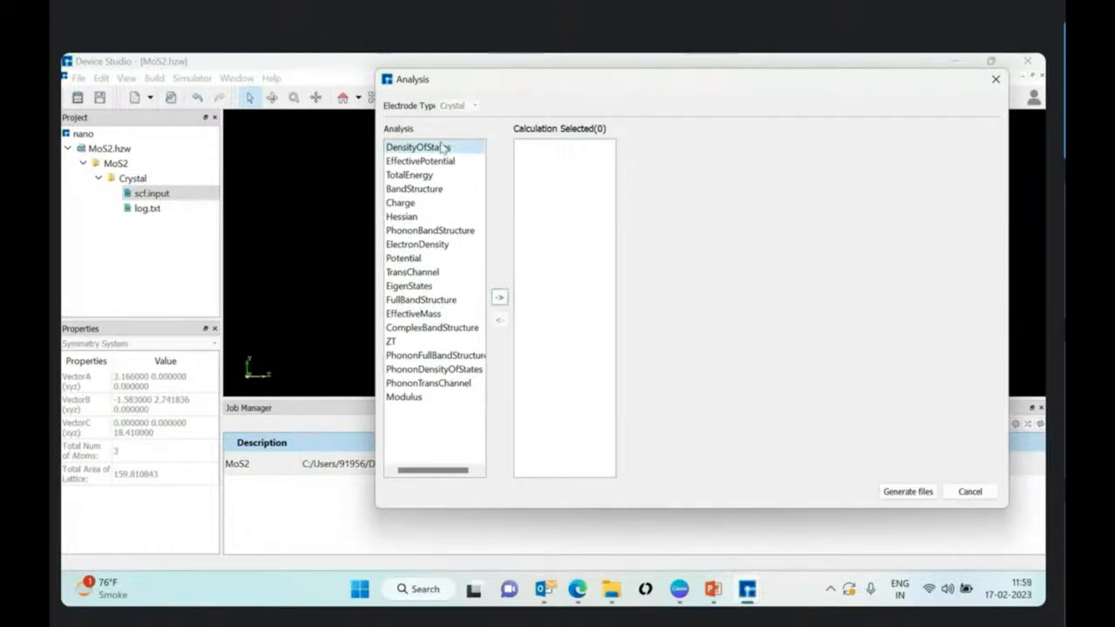
double_click(442, 148)
double_click(417, 162)
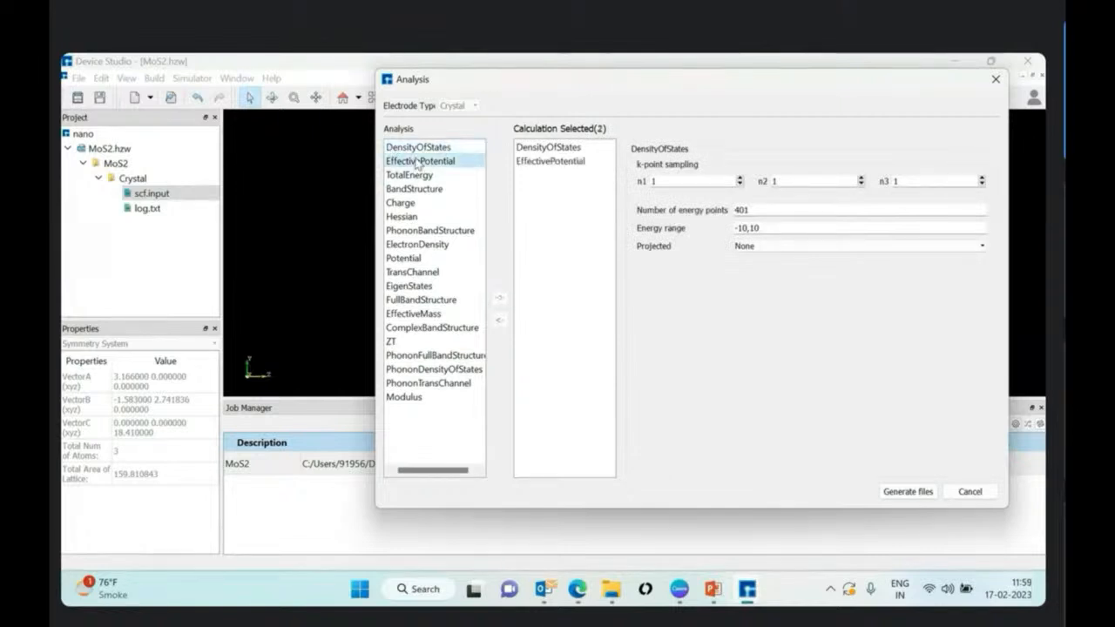
Step: Add TotalEnergy, BandStructure, Charge, ElectronDensity, Potential and EigenStates to the selected calculations
double_click(424, 175)
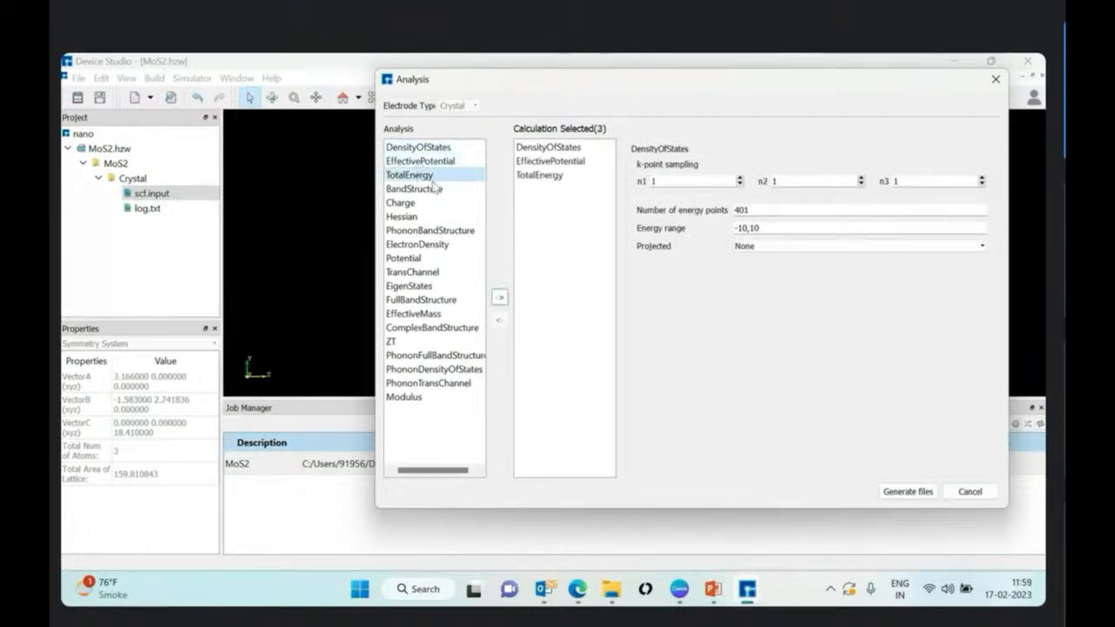
double_click(429, 189)
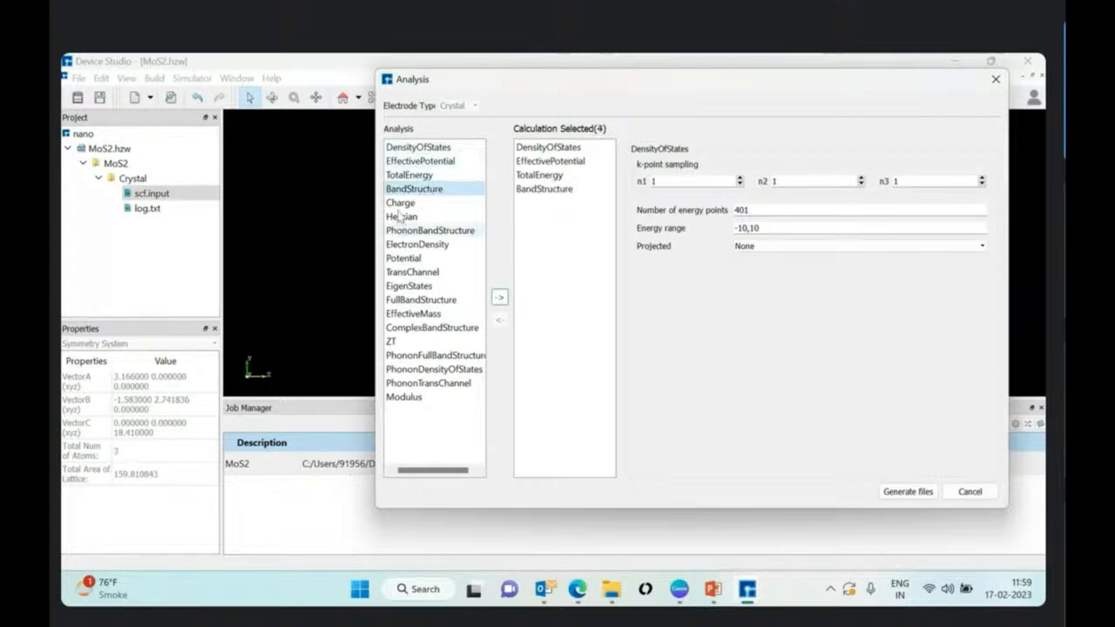
double_click(401, 203)
left_click(413, 246)
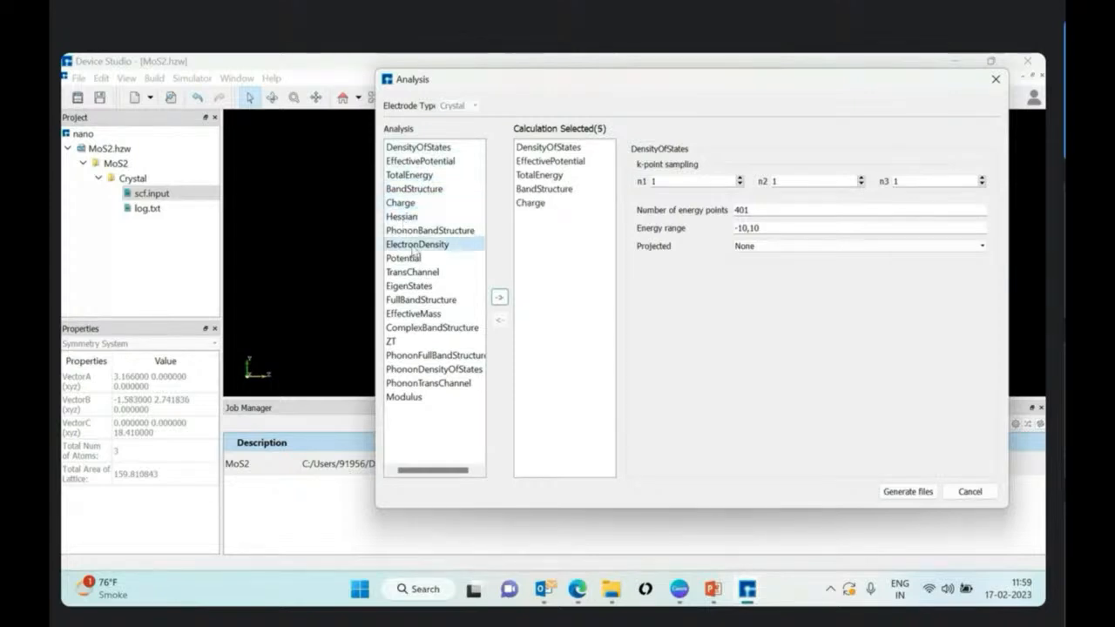
double_click(417, 244)
double_click(403, 259)
left_click(420, 286)
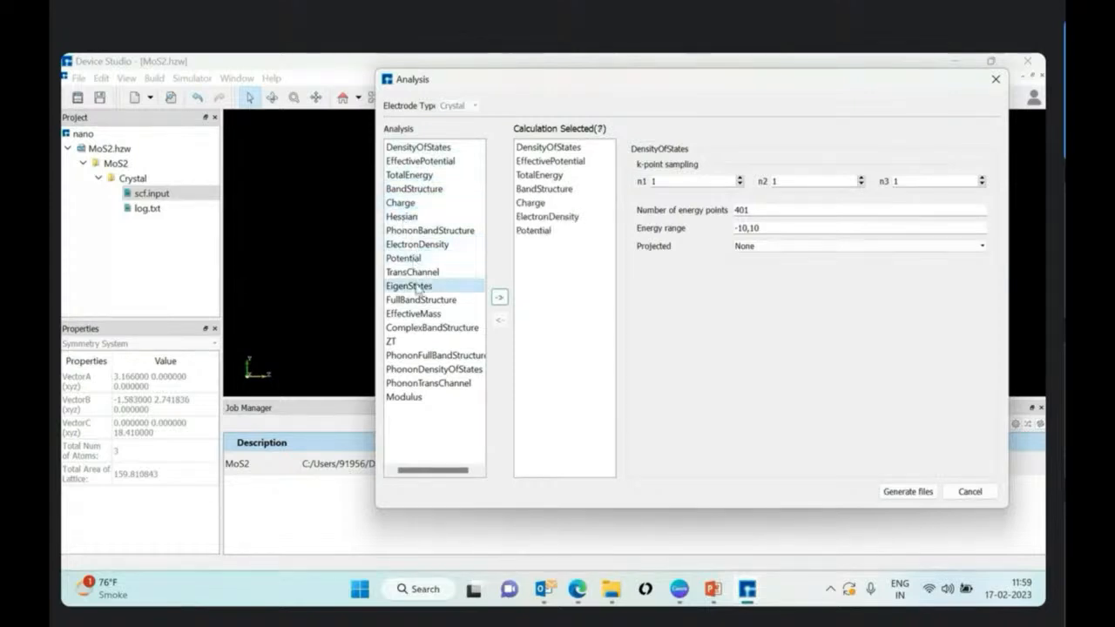
double_click(417, 287)
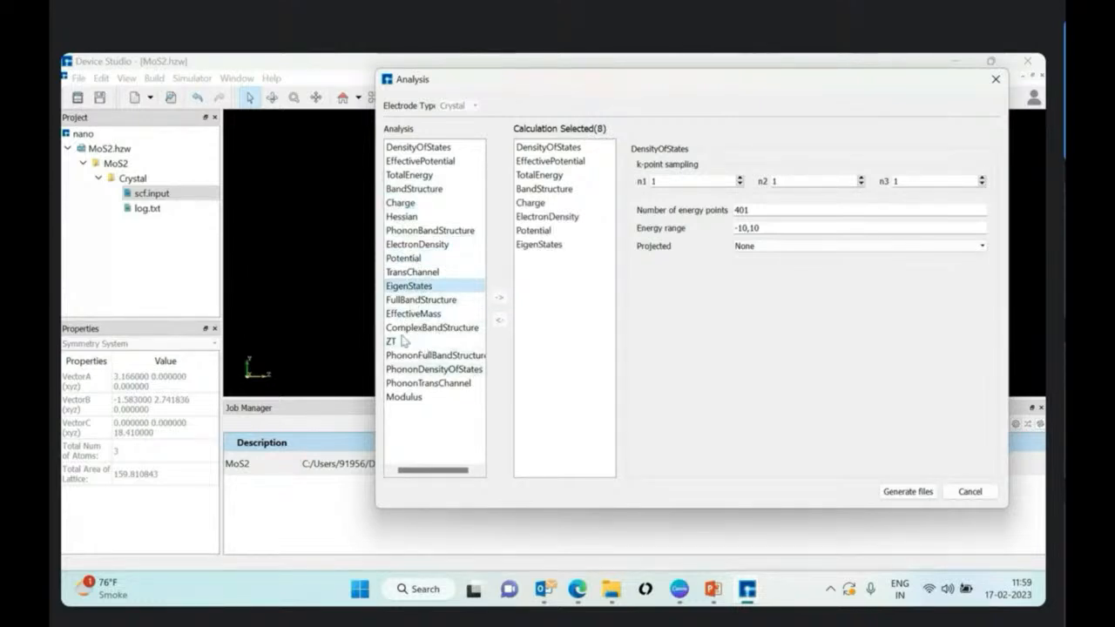
Step: Remove DensityOfStates and Charge from the selected calculations, and check the parameters of Potential and EigenStates
left_click(573, 146)
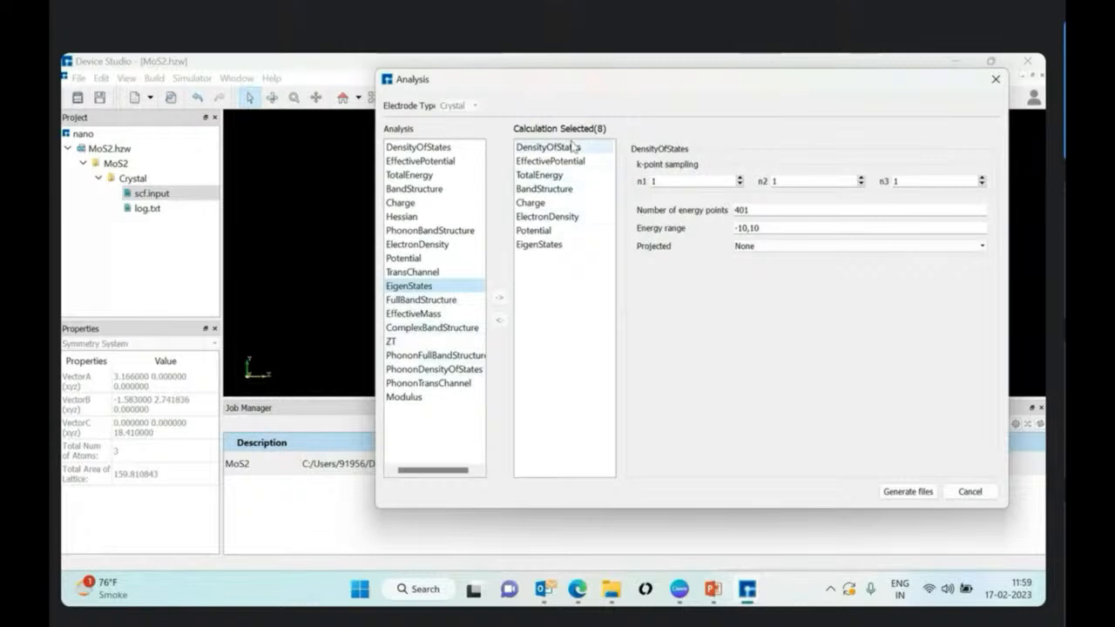
left_click(500, 321)
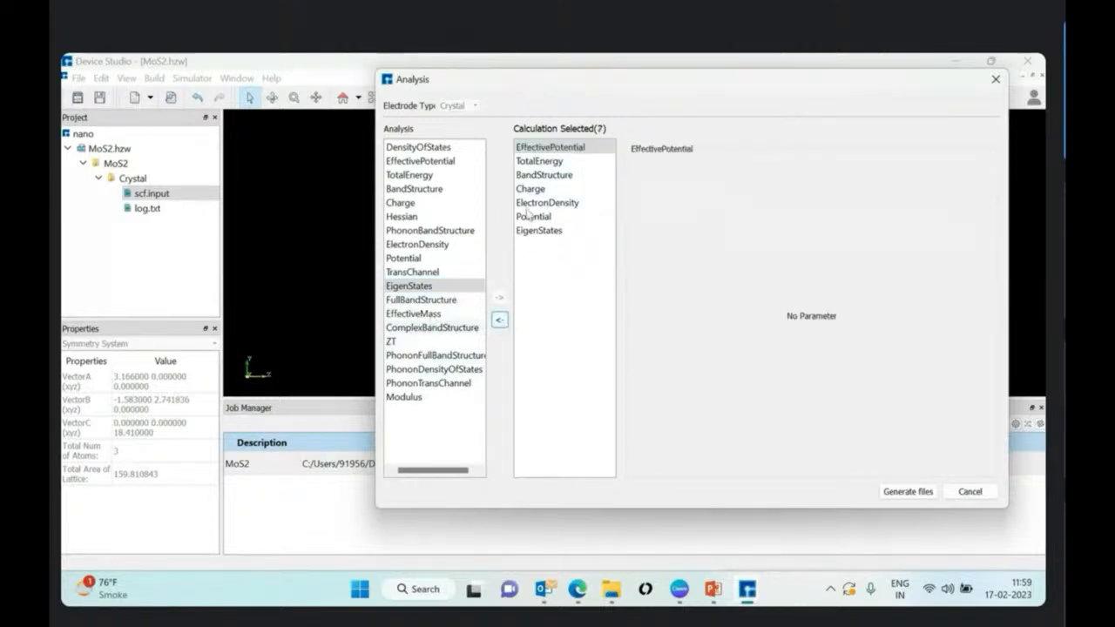
left_click(558, 161)
left_click(540, 230)
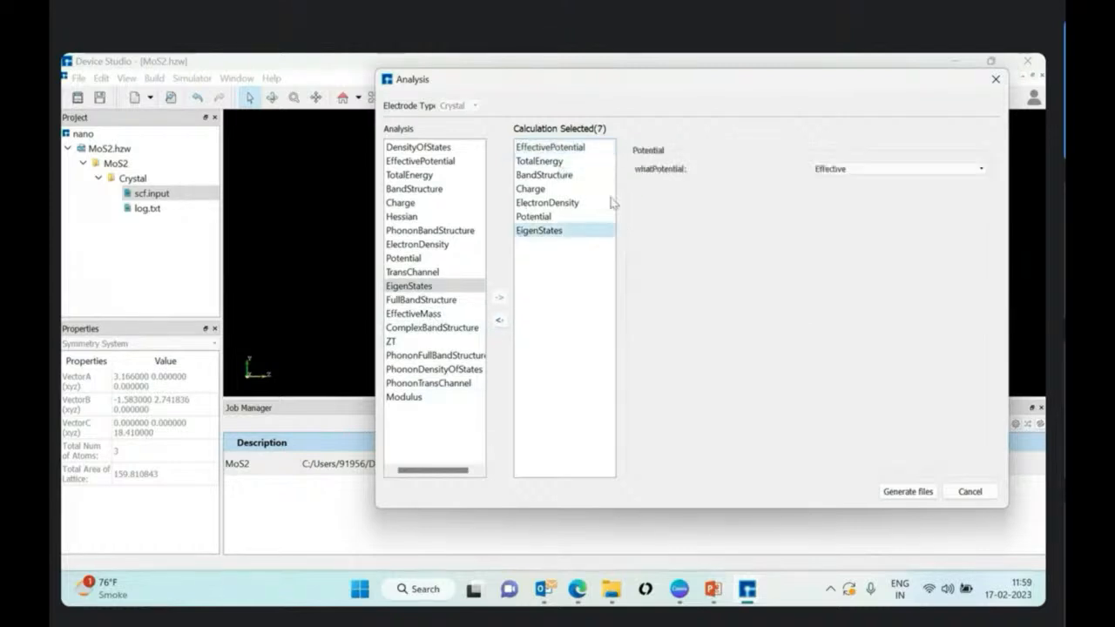
left_click(534, 216)
left_click(540, 230)
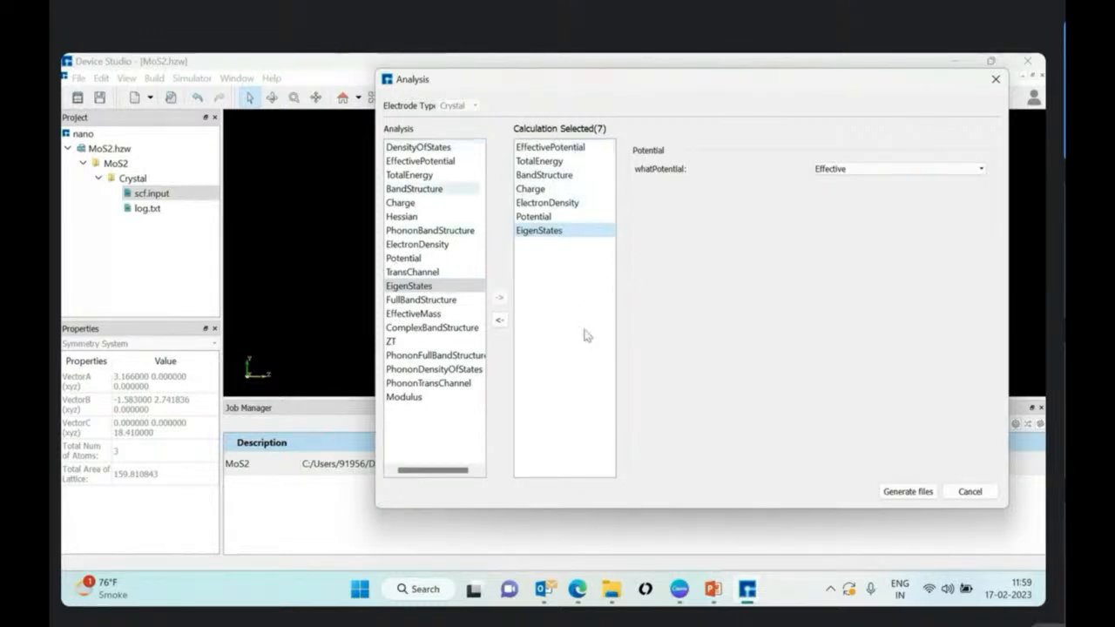
left_click(545, 189)
left_click(500, 320)
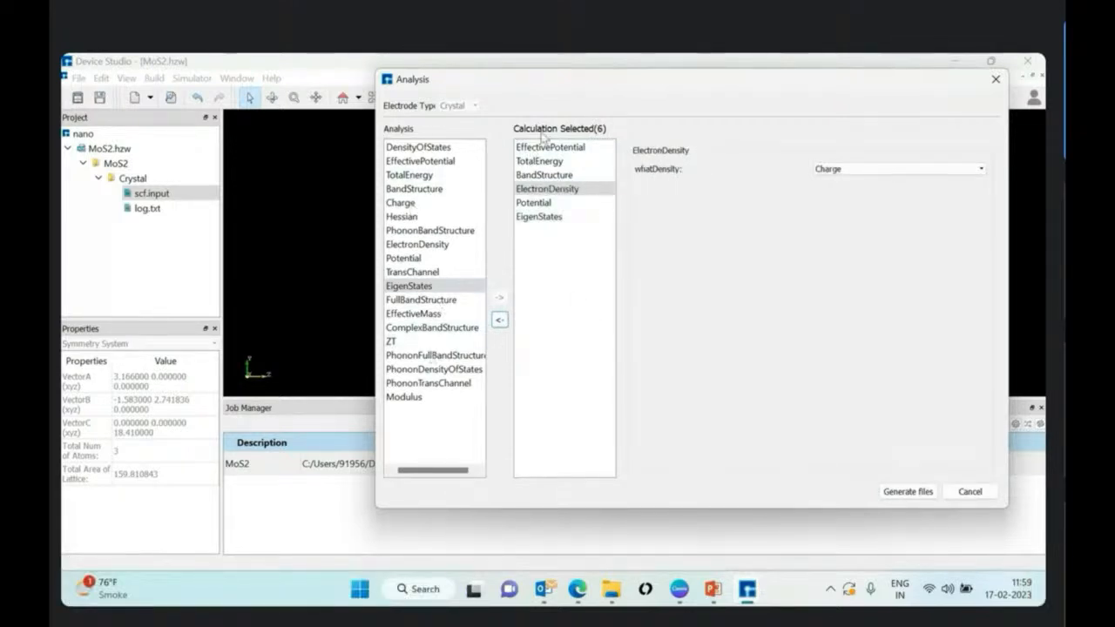
Step: Add TransChannel to the selected calculations and generate the analysis input files
left_click(562, 206)
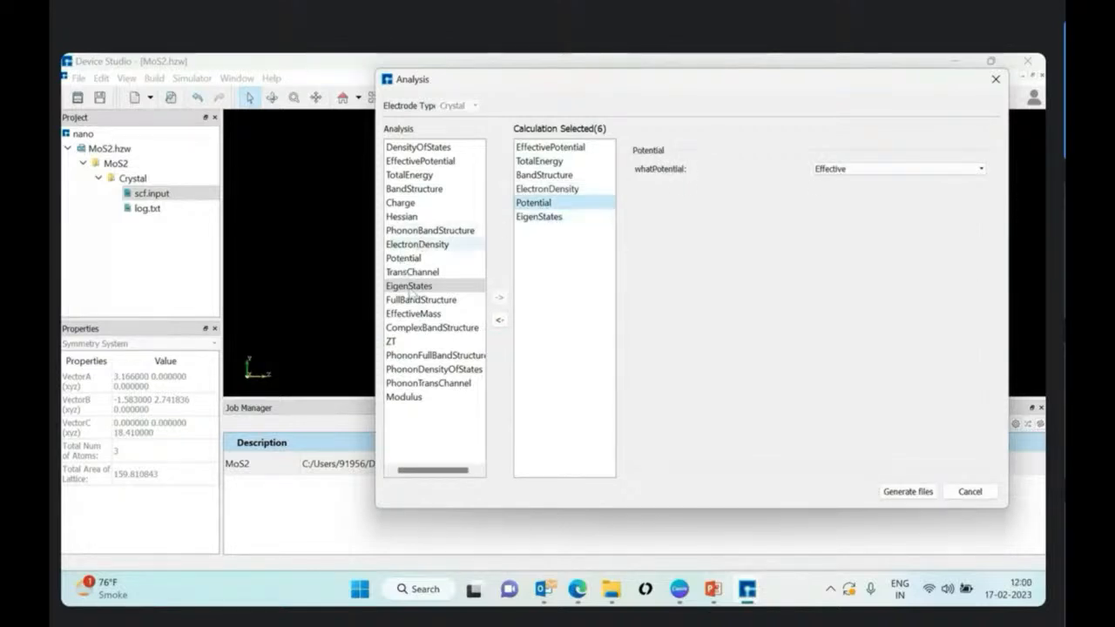
left_click(415, 272)
left_click(500, 297)
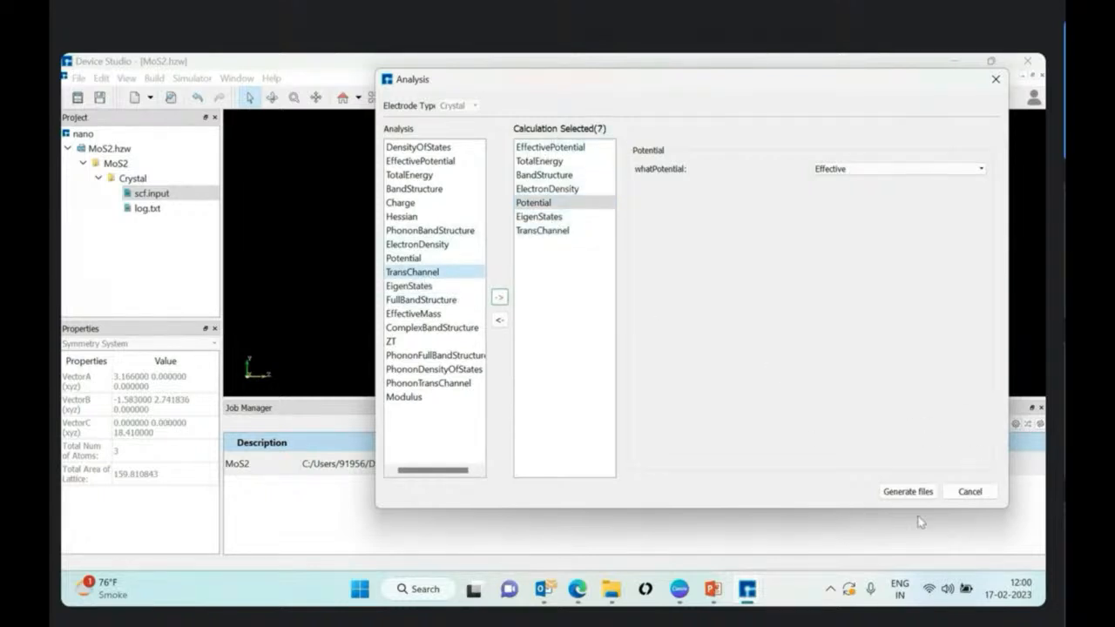
left_click(920, 491)
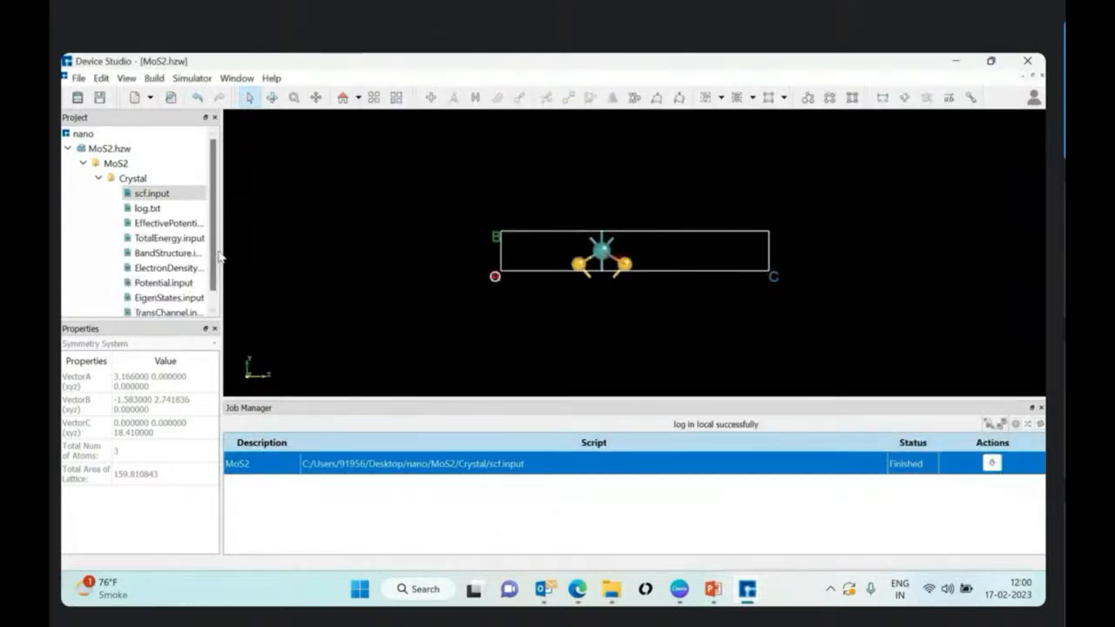
Step: Enlarge the project tree until all generated files fit, and open log.txt in an enlarged built-in text viewer
left_click_drag(223, 251, 309, 261)
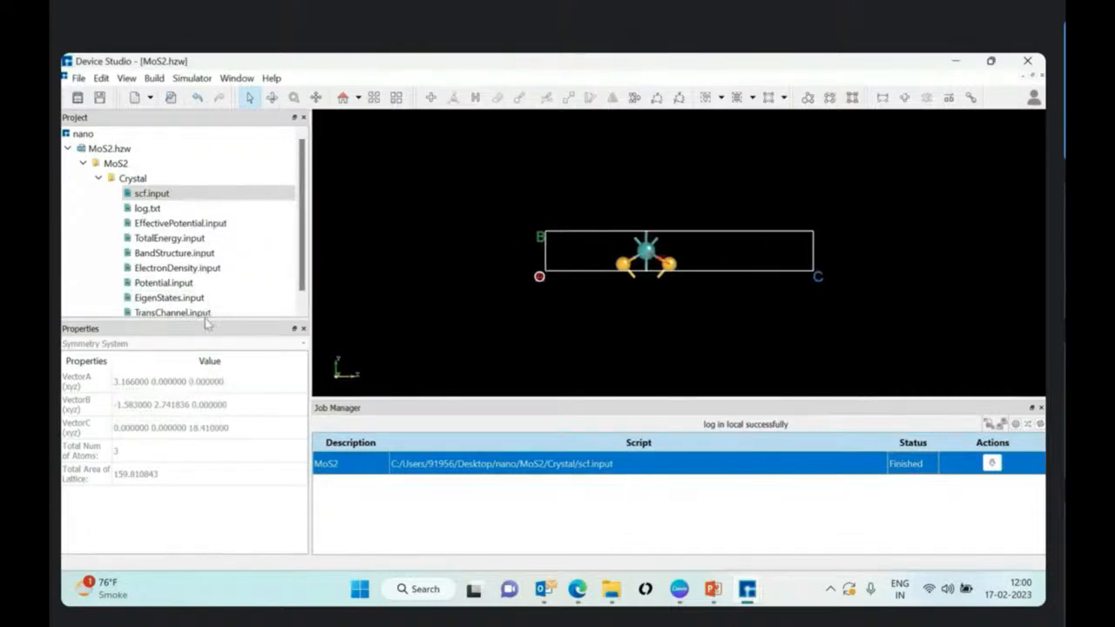
left_click_drag(205, 318, 204, 350)
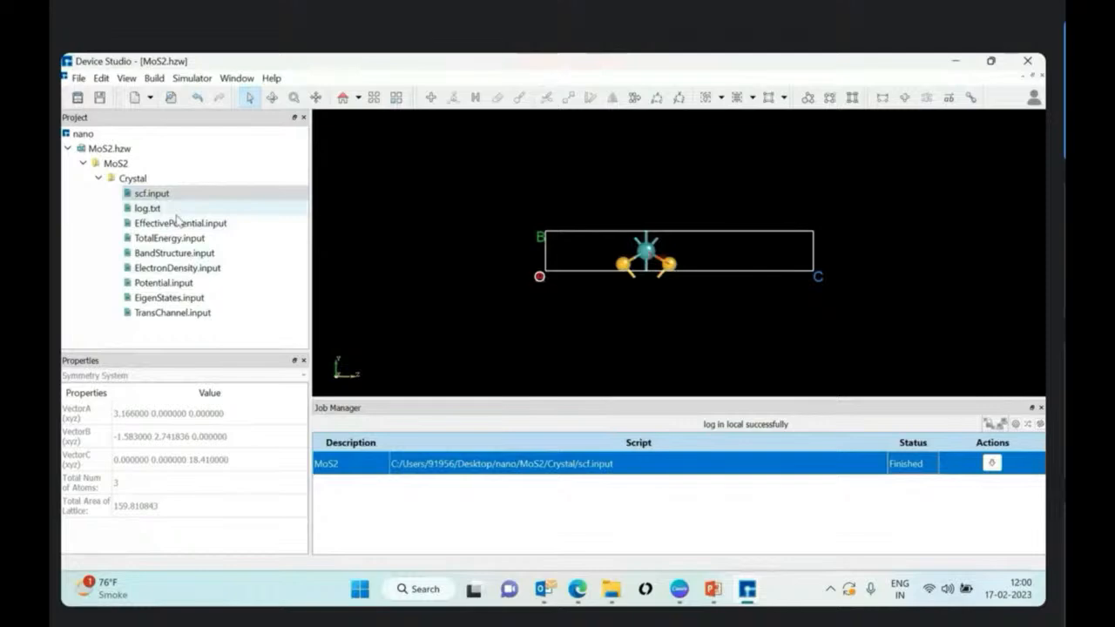
left_click(150, 211)
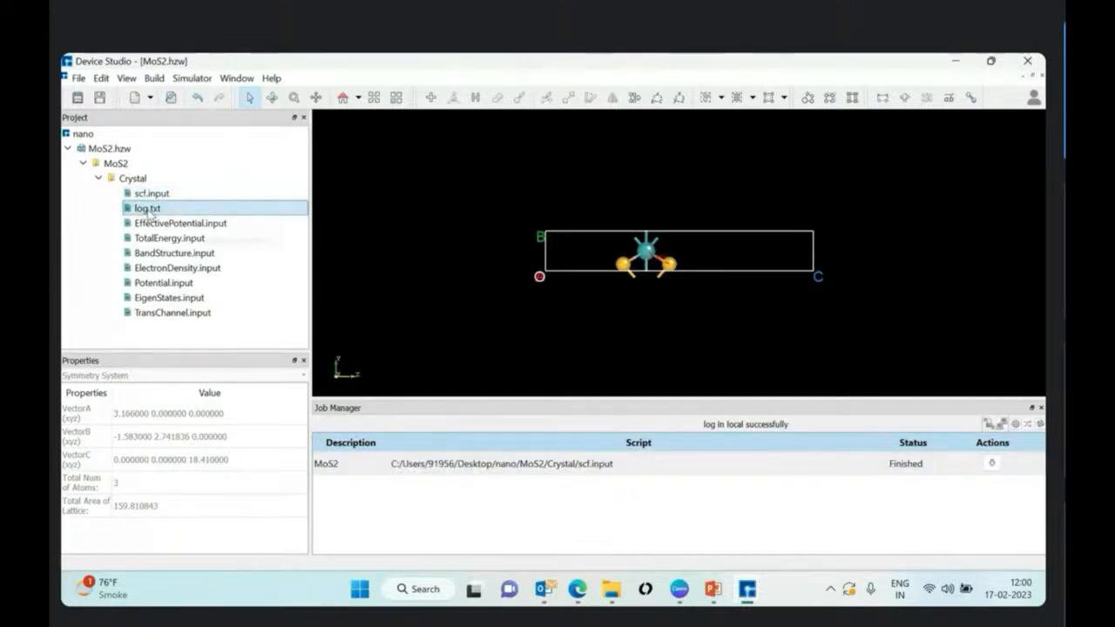
right_click(150, 212)
left_click(191, 220)
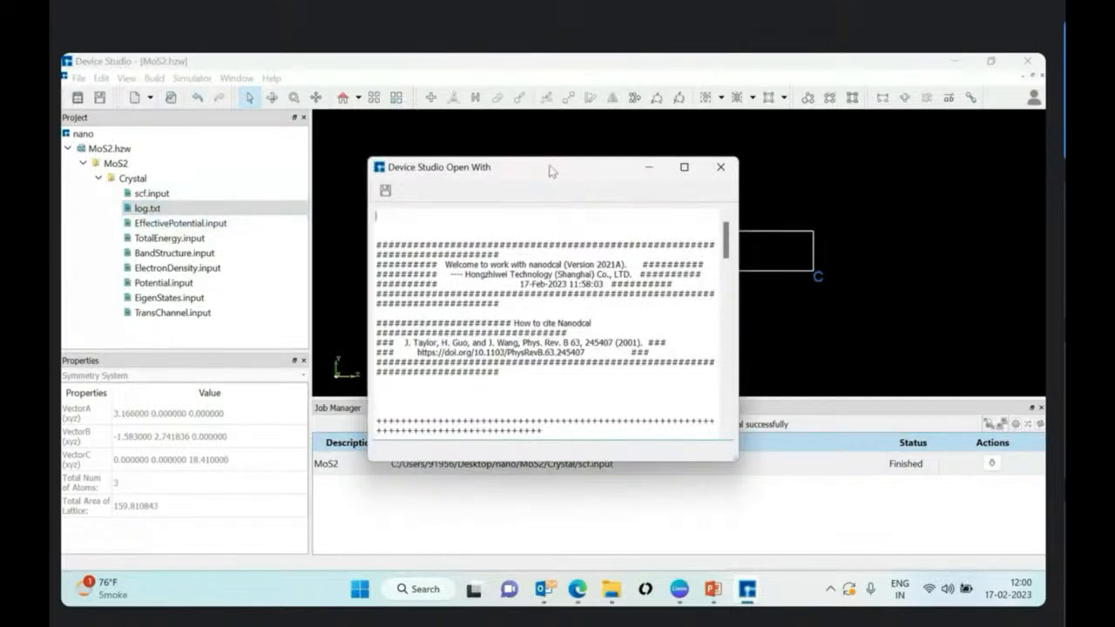
left_click_drag(548, 167, 532, 64)
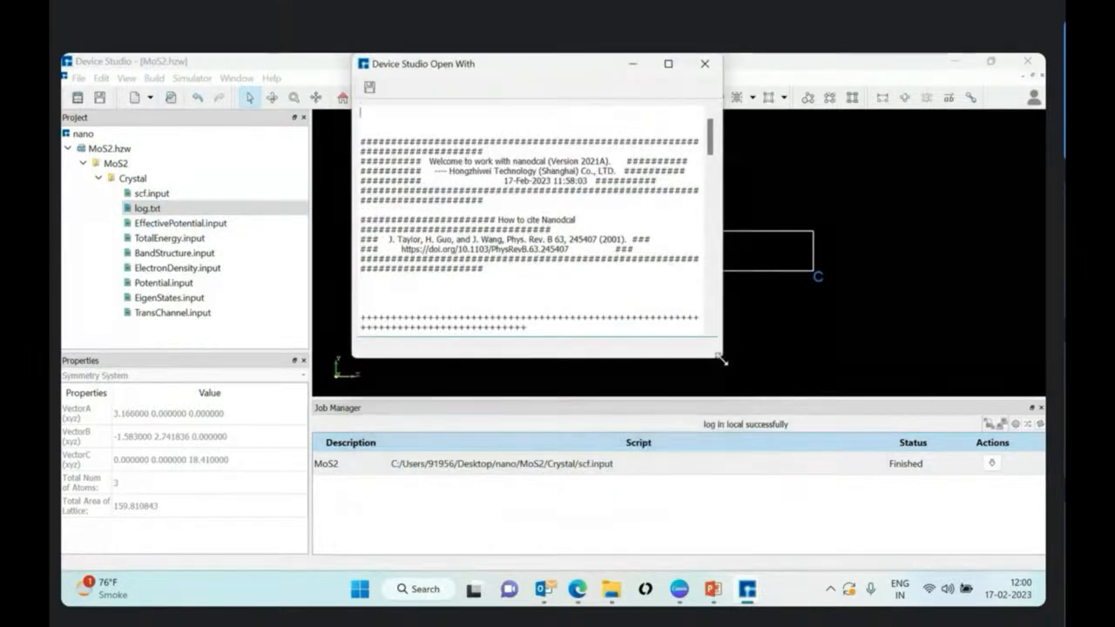
left_click_drag(723, 366, 778, 468)
left_click_drag(787, 545, 833, 569)
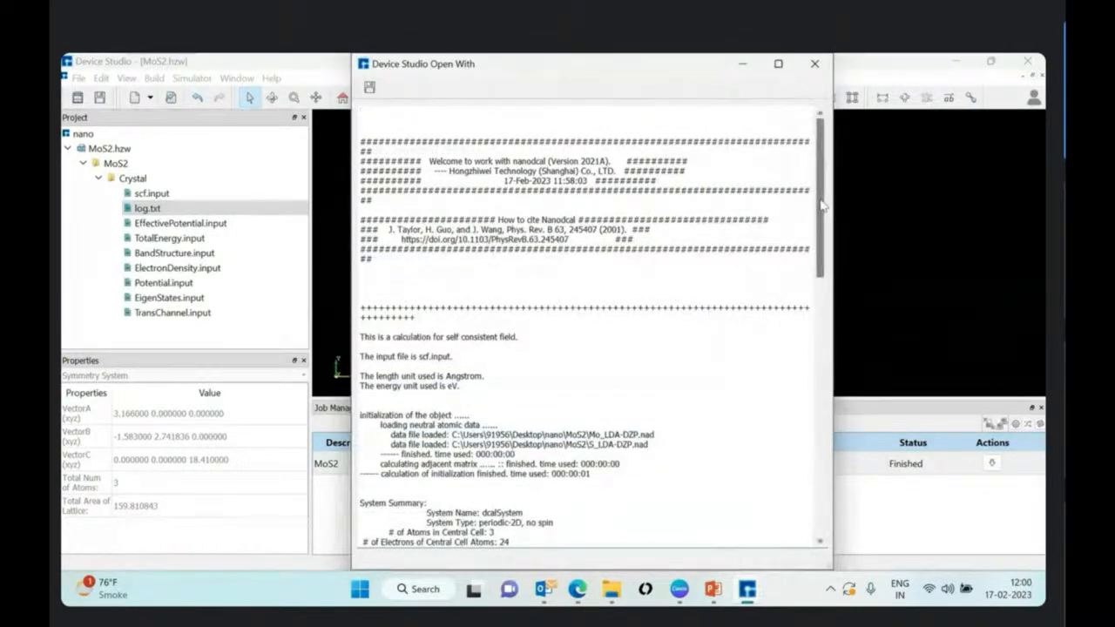
Step: Examine the self-consistent loops, calculation times and parameter summary in log.txt, and close the file
left_click_drag(821, 240, 810, 482)
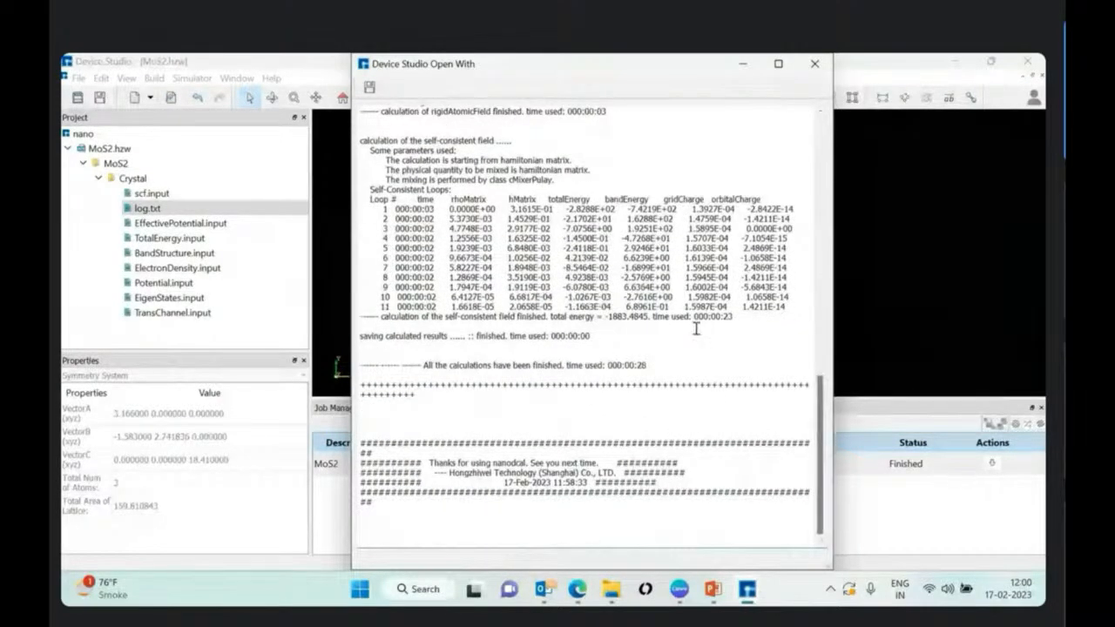
left_click_drag(746, 317, 655, 319)
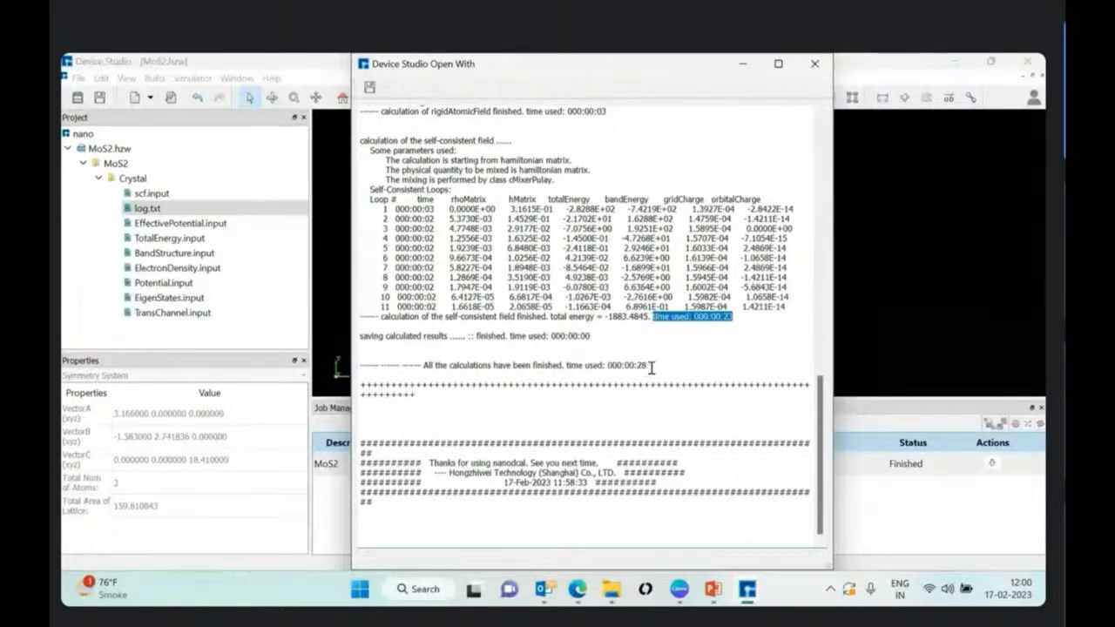
left_click_drag(649, 366, 462, 370)
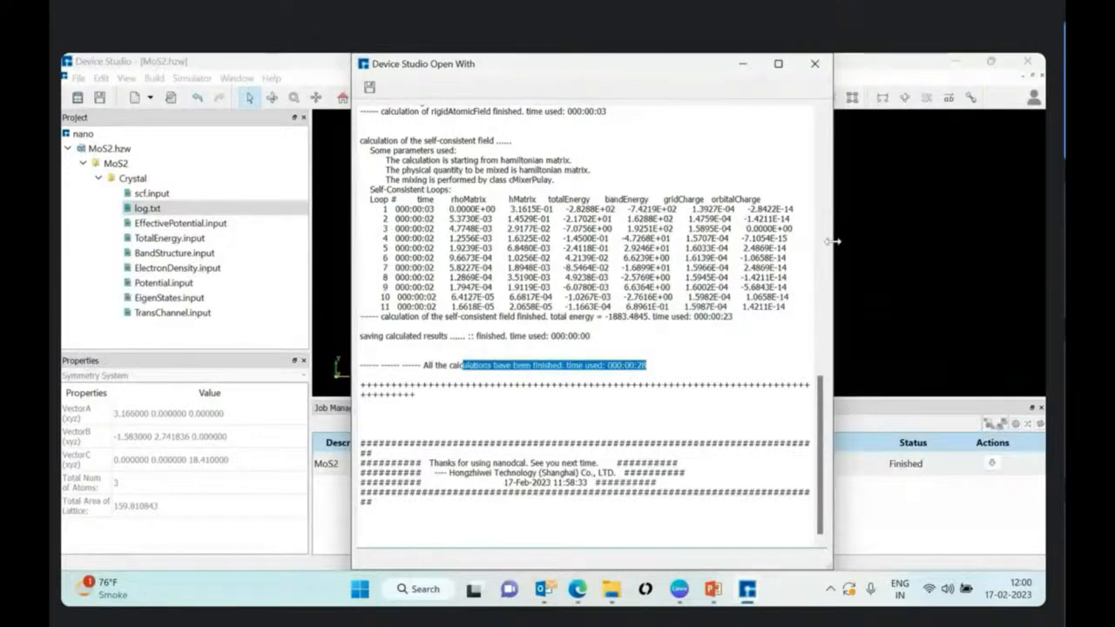
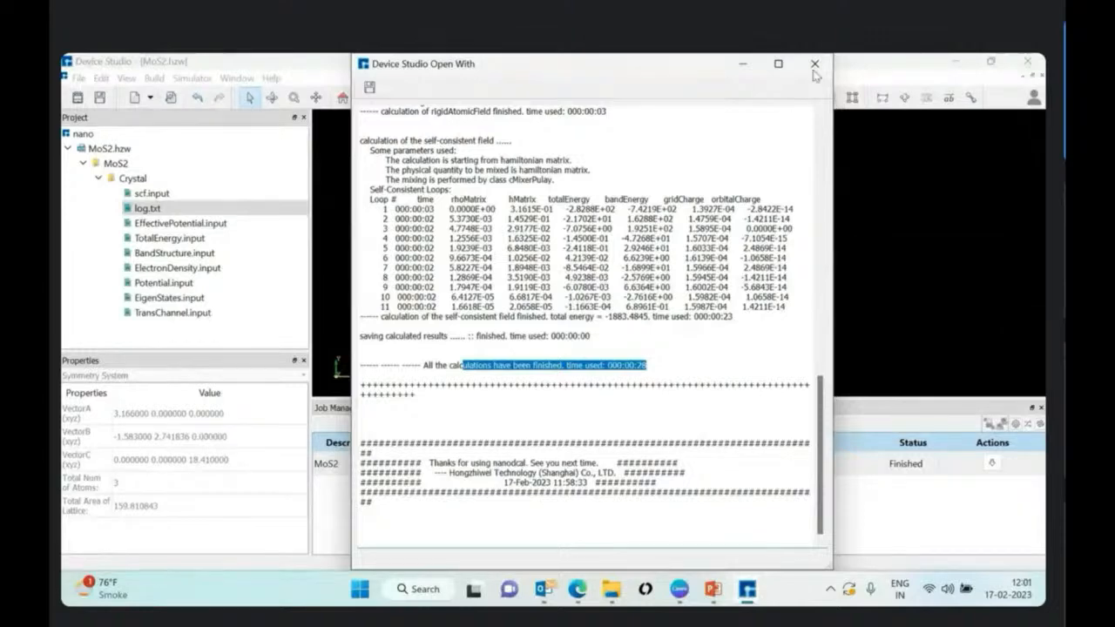
scroll(819, 453, "up", 15)
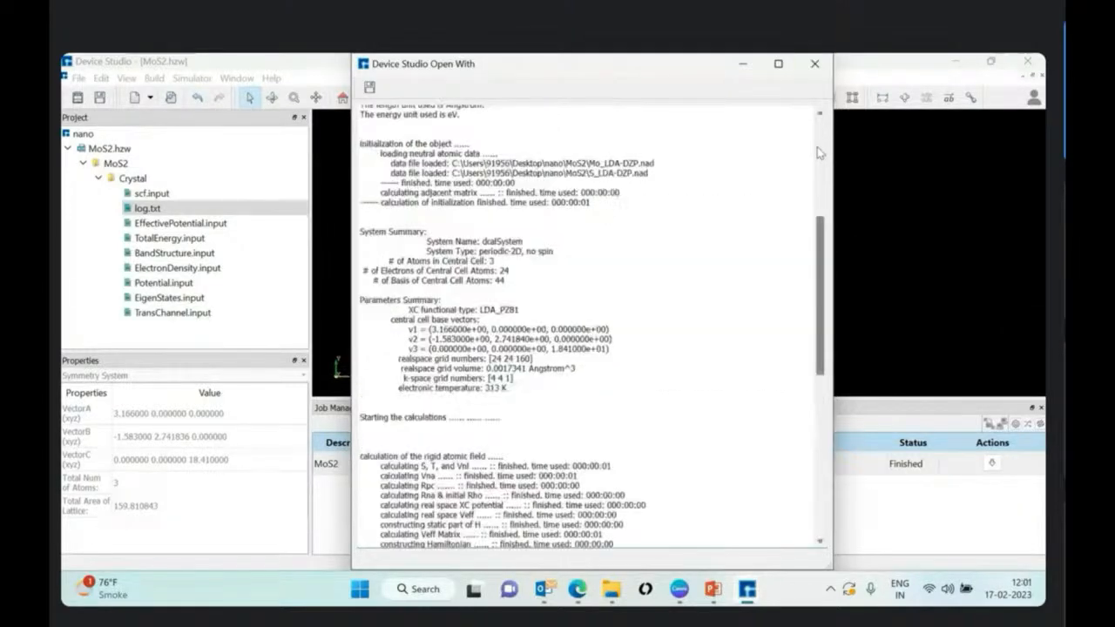
left_click(815, 64)
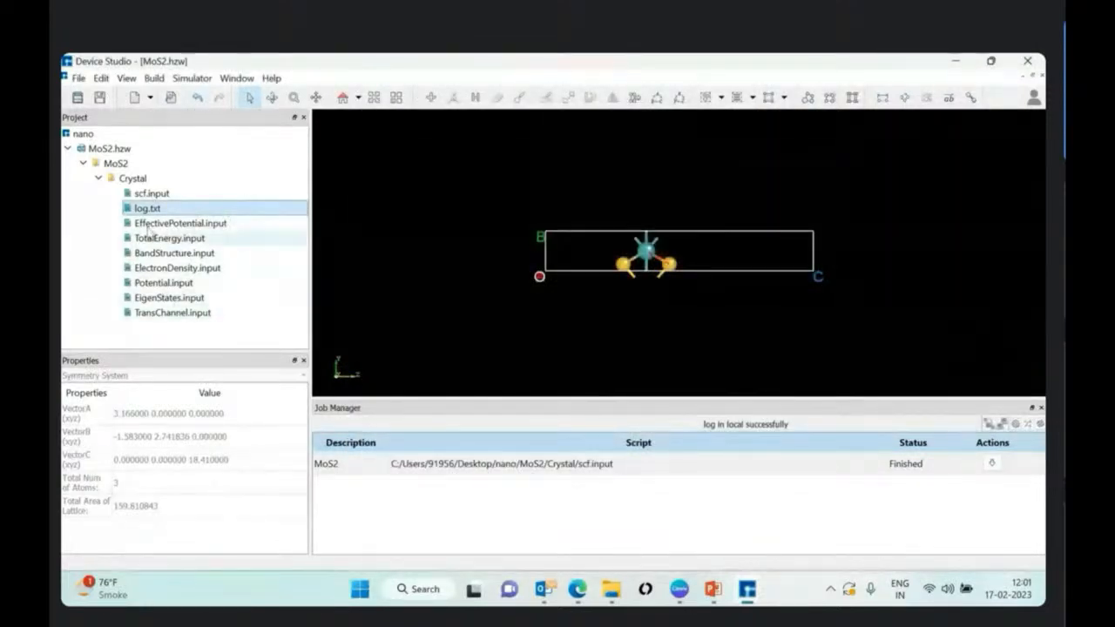
Step: Run EffectivePotential.input and TotalEnergy.input on MyComputer with the default core count
right_click(222, 225)
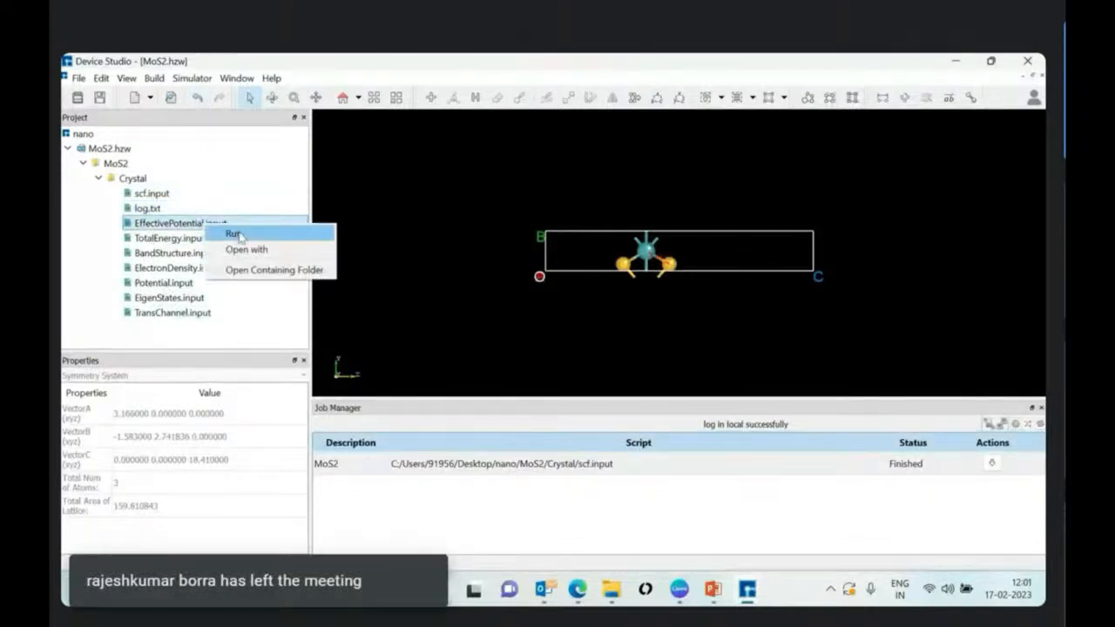
left_click(234, 234)
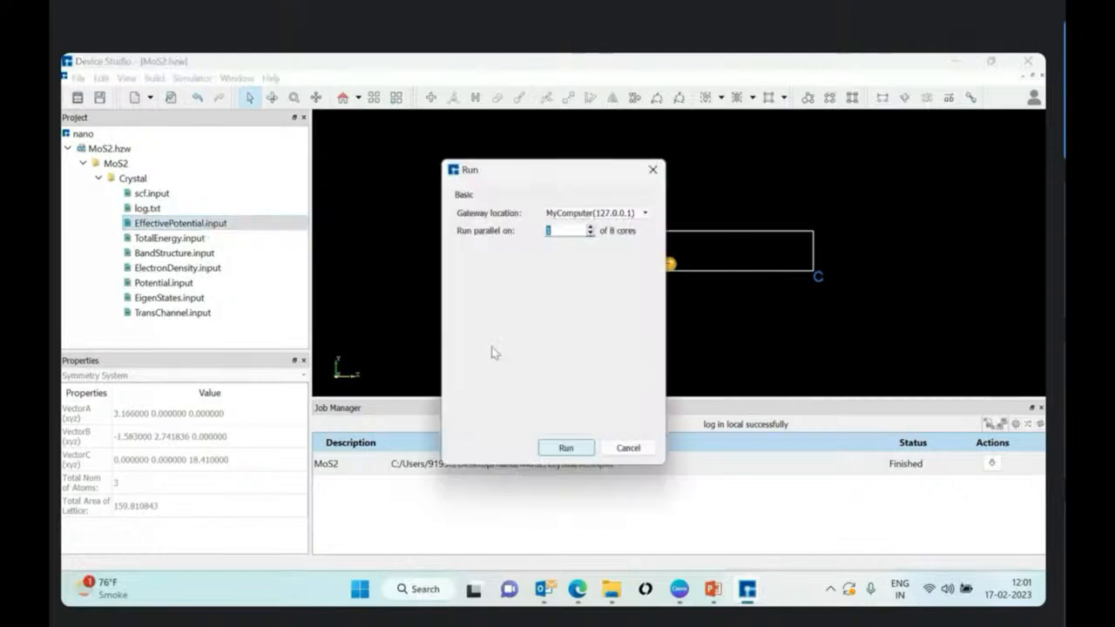
left_click(567, 449)
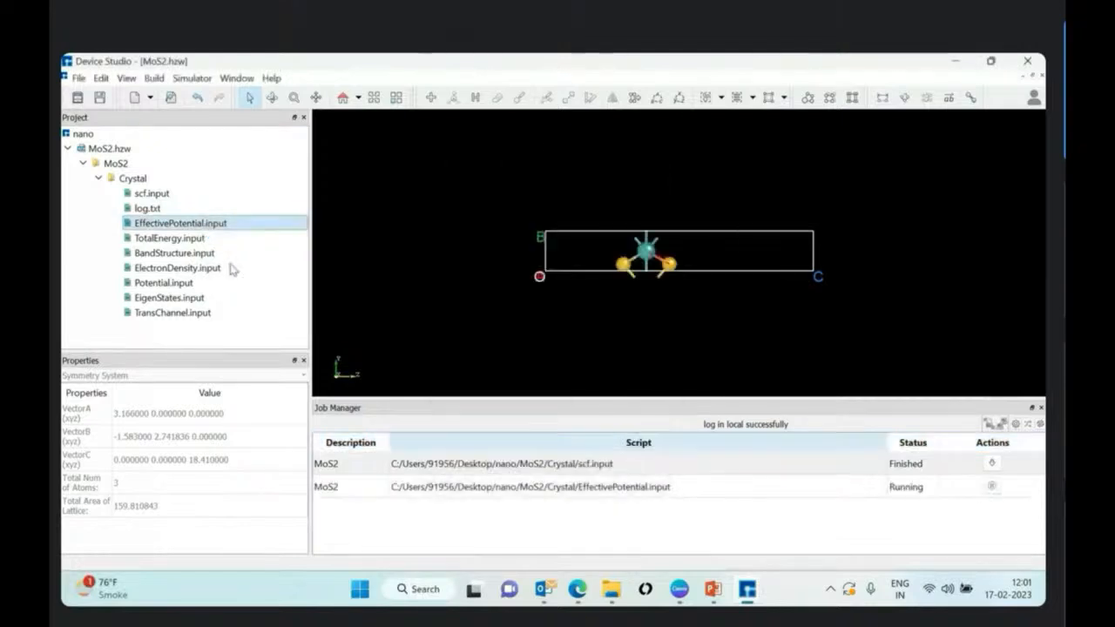
right_click(187, 242)
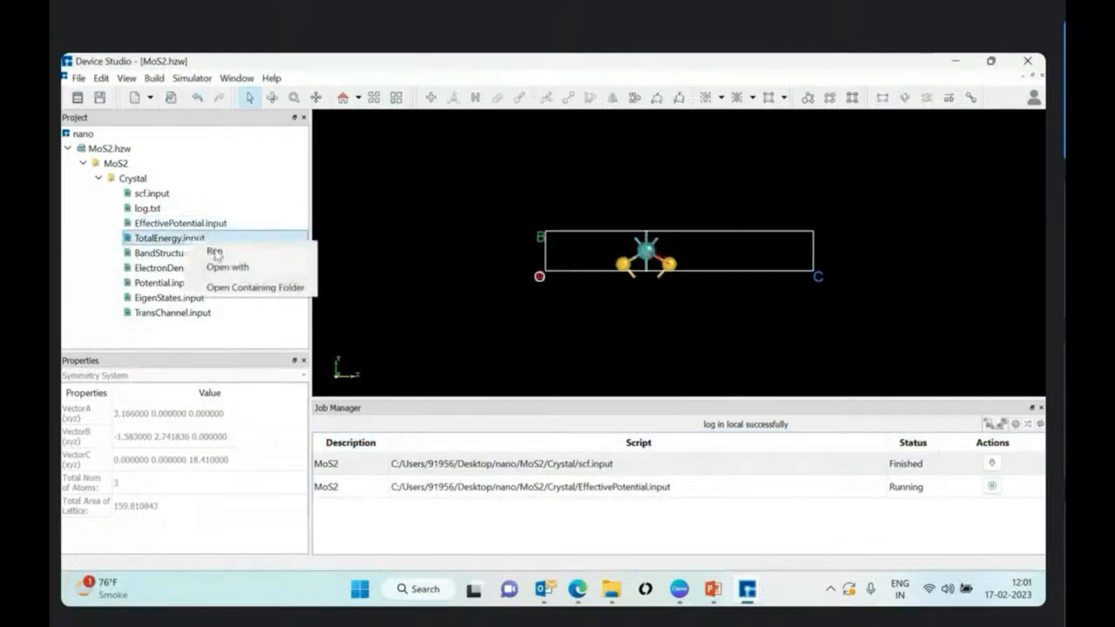
left_click(214, 251)
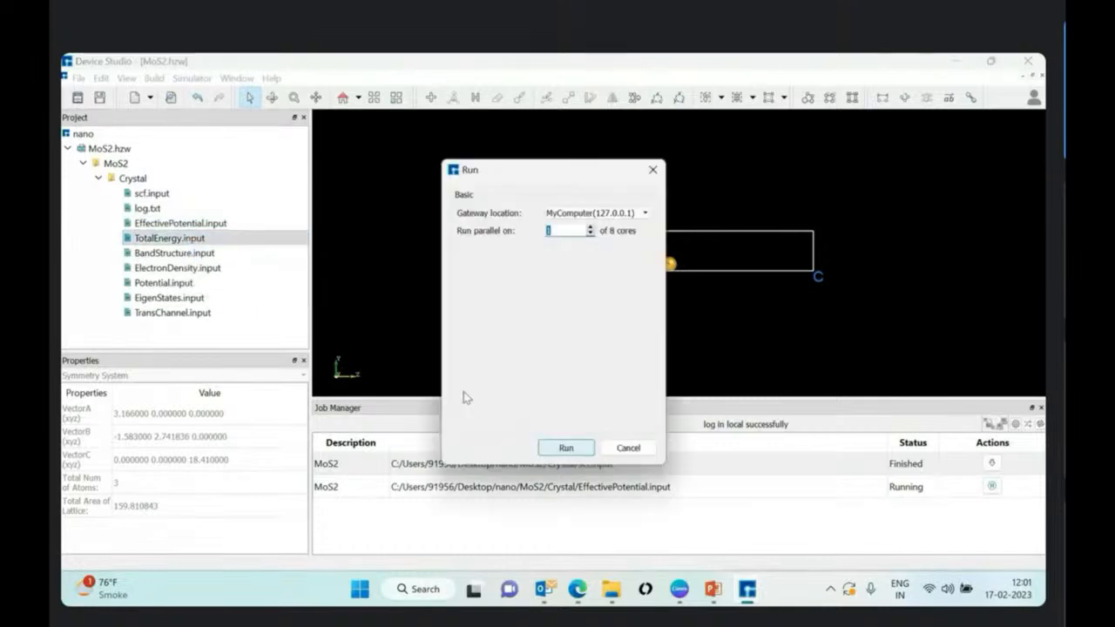
left_click(554, 447)
Step: Run BandStructure.input and ElectronDensity.input on MyComputer with the default core count
left_click(189, 254)
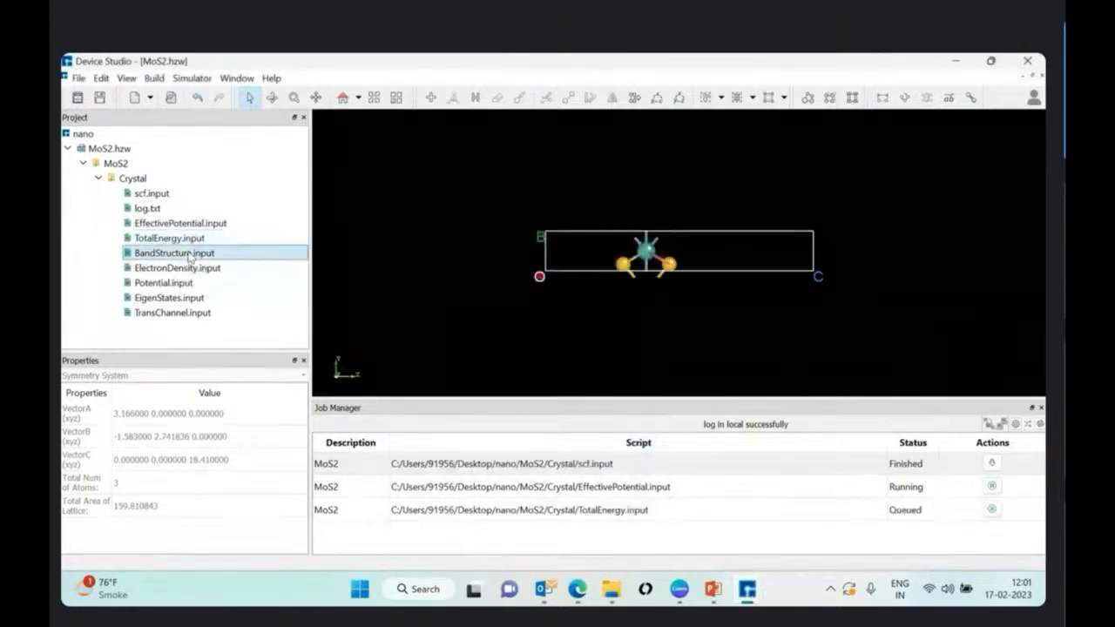
right_click(190, 255)
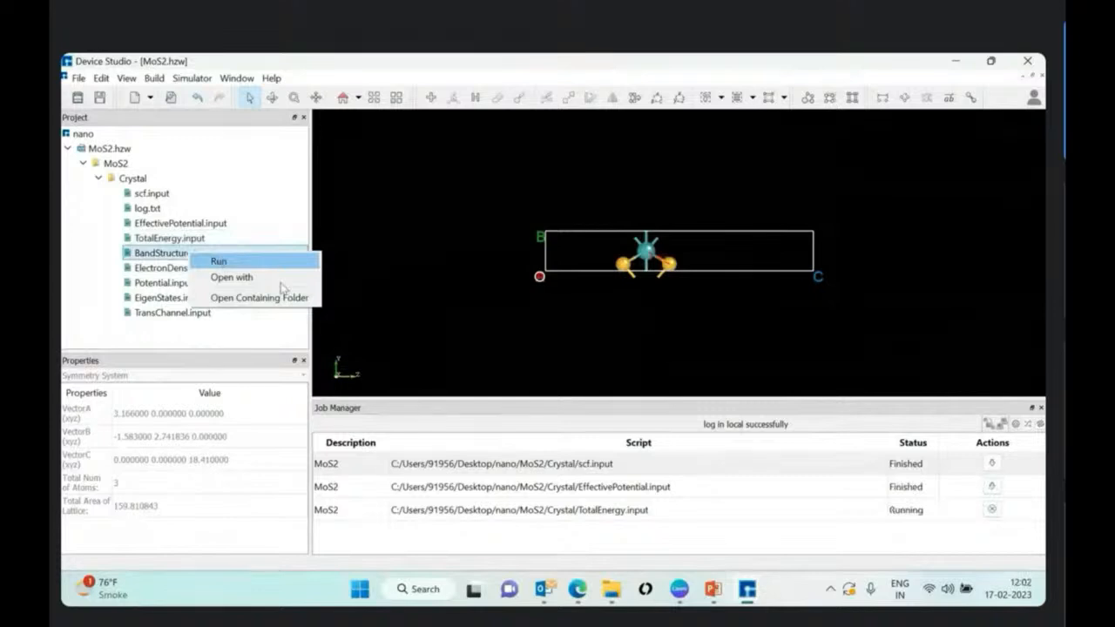
left_click(214, 259)
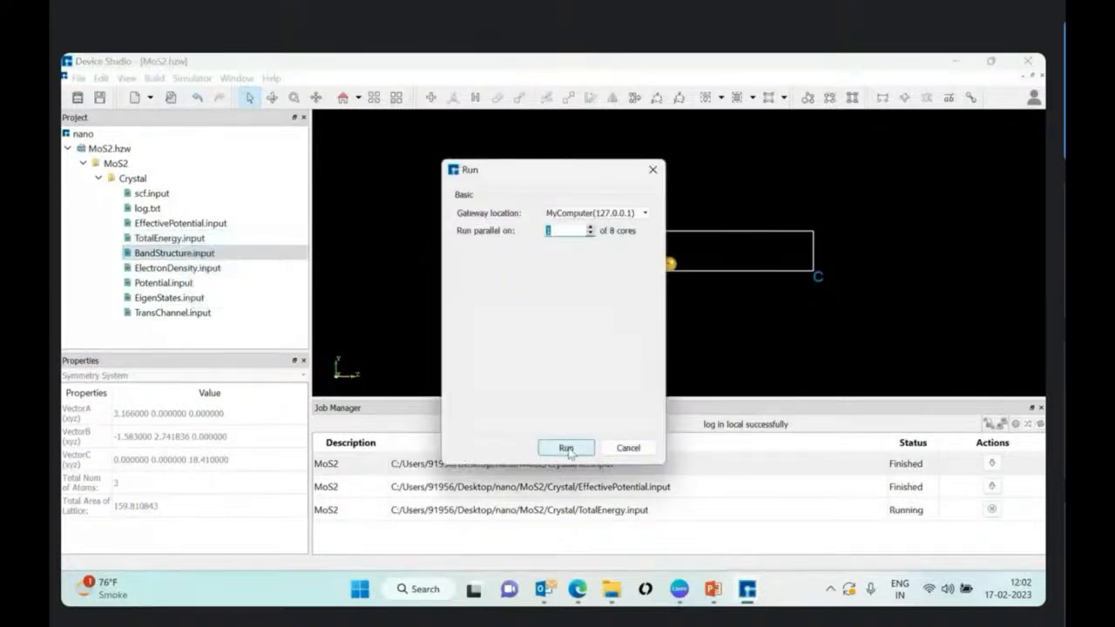
left_click(566, 448)
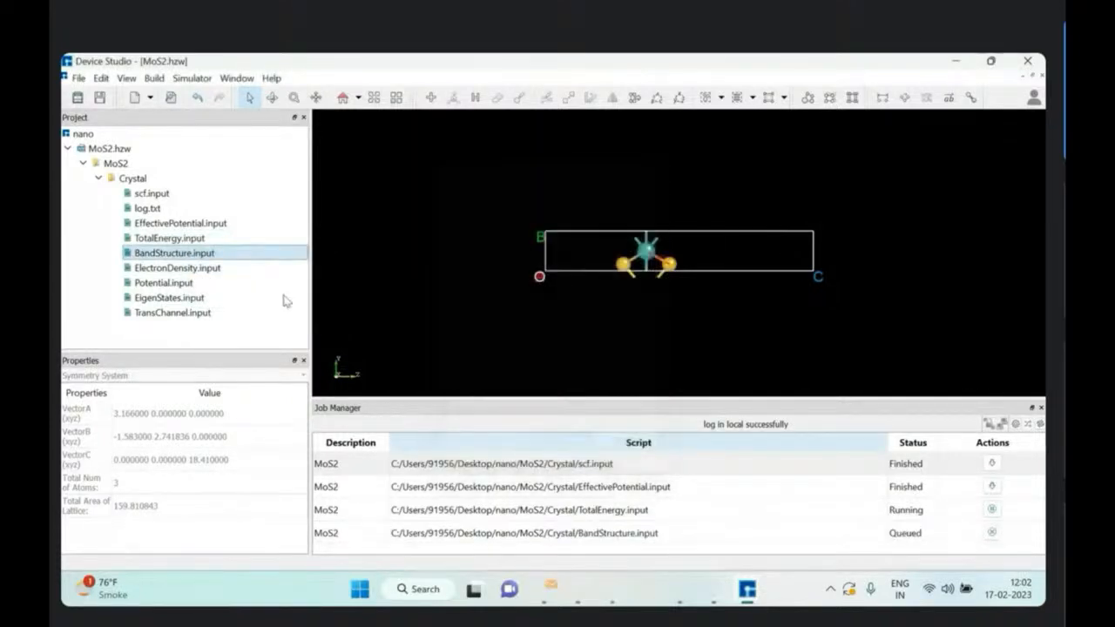
right_click(208, 271)
left_click(233, 275)
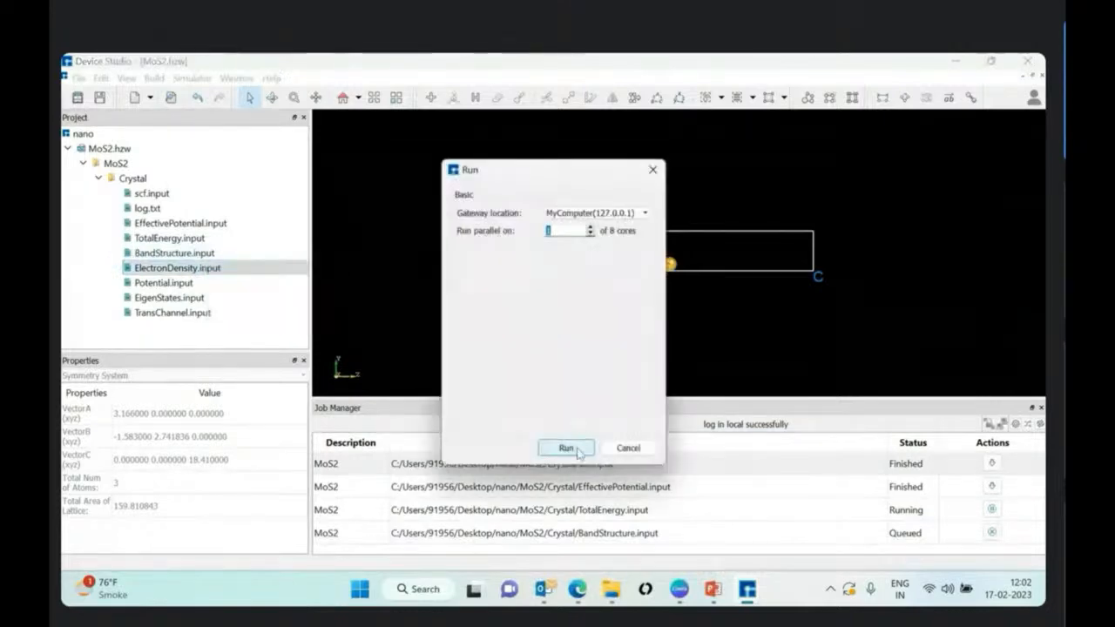
key("Return")
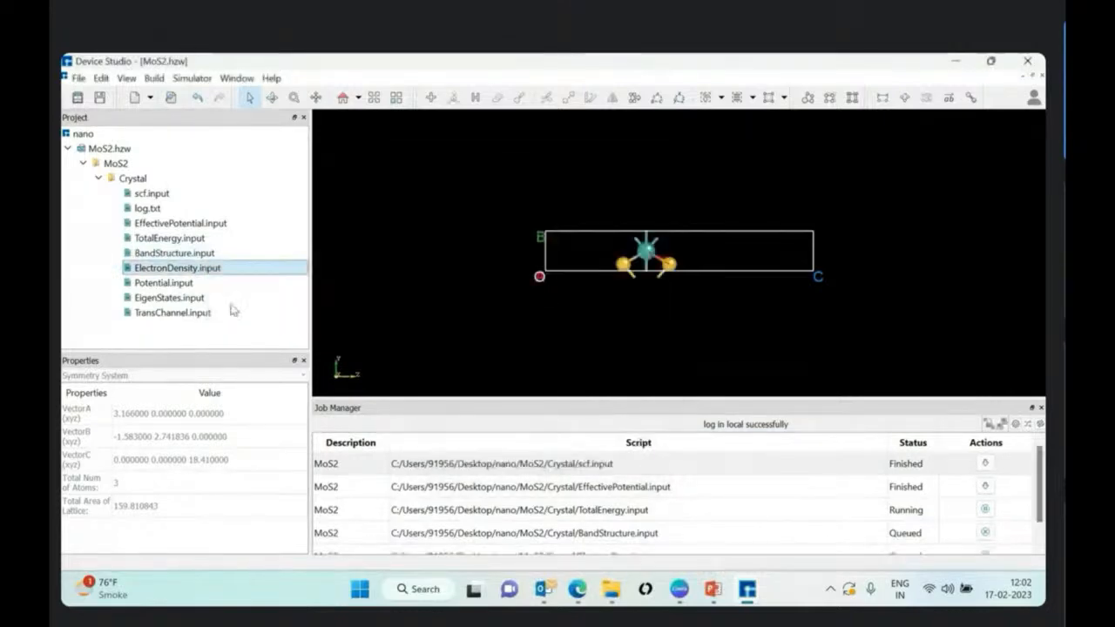
Step: Run Potential.input and EigenStates.input on MyComputer with the default core count
right_click(186, 284)
left_click(223, 299)
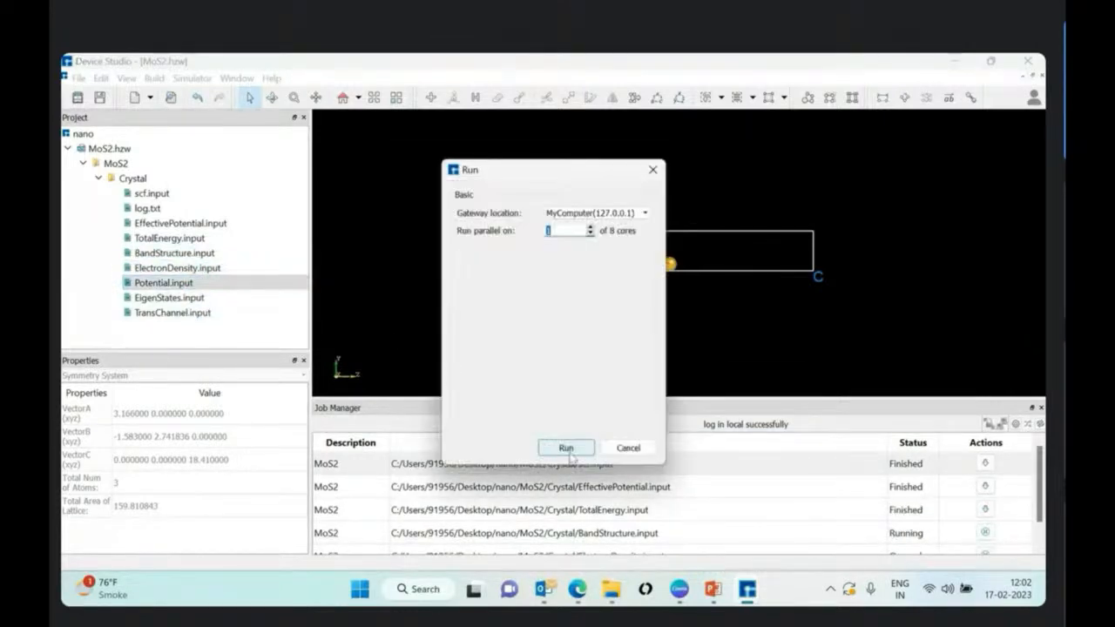
key("Return")
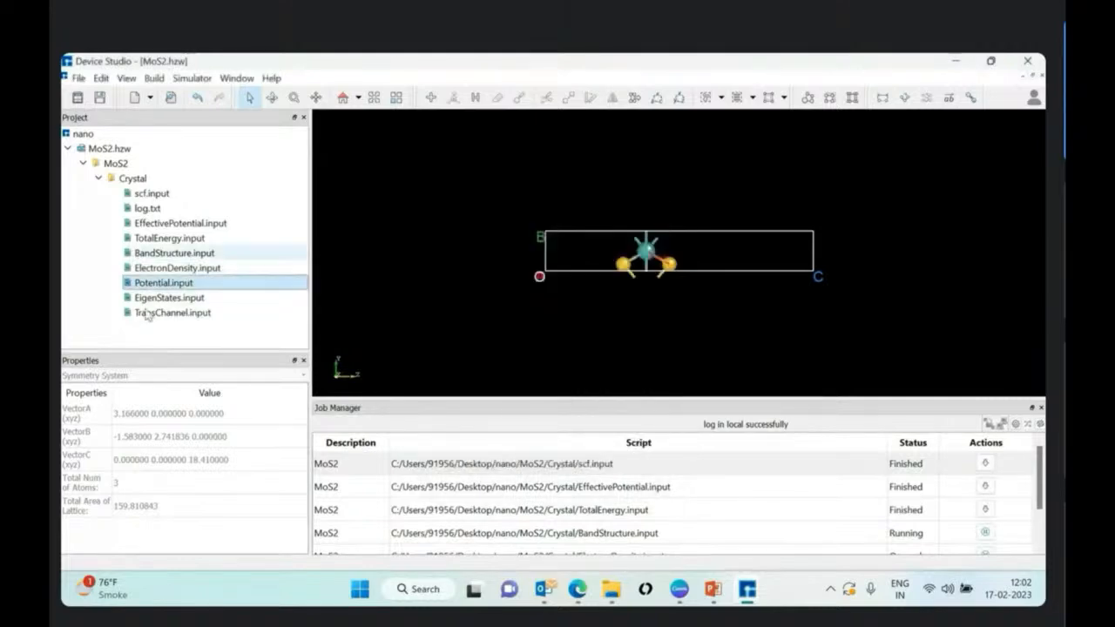
right_click(153, 298)
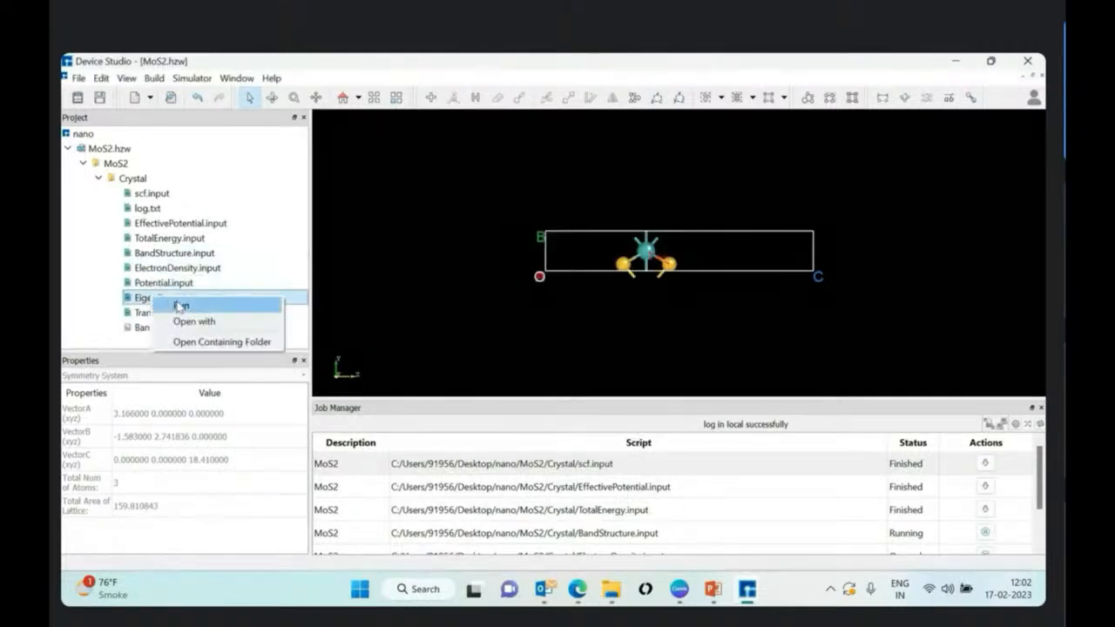
left_click(181, 305)
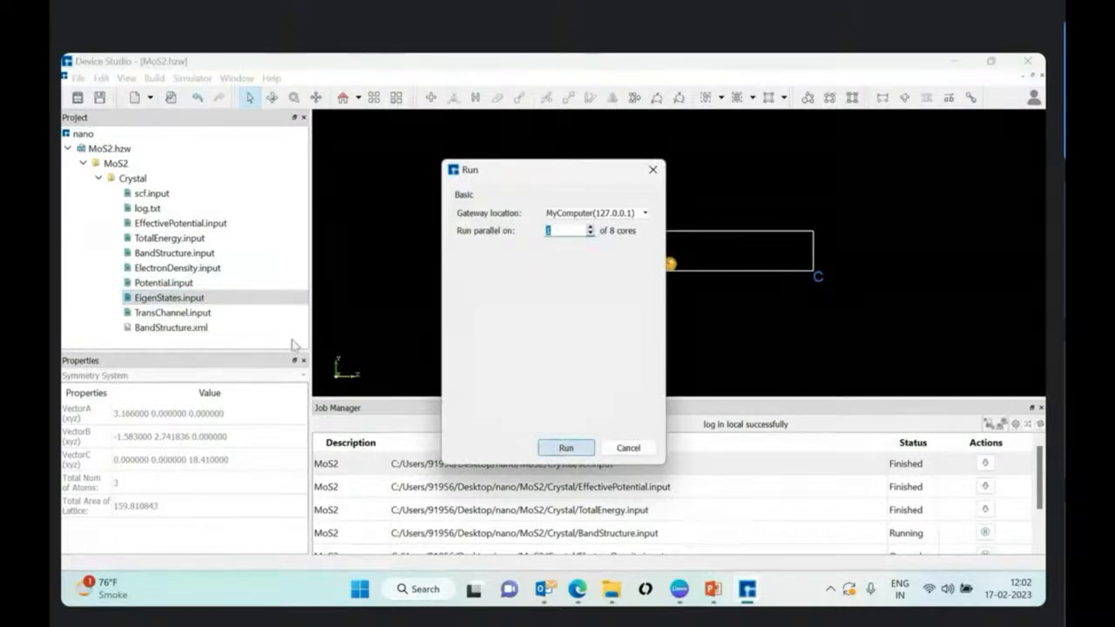
key("Return")
Step: Run TransChannel.input with the default run settings
right_click(205, 313)
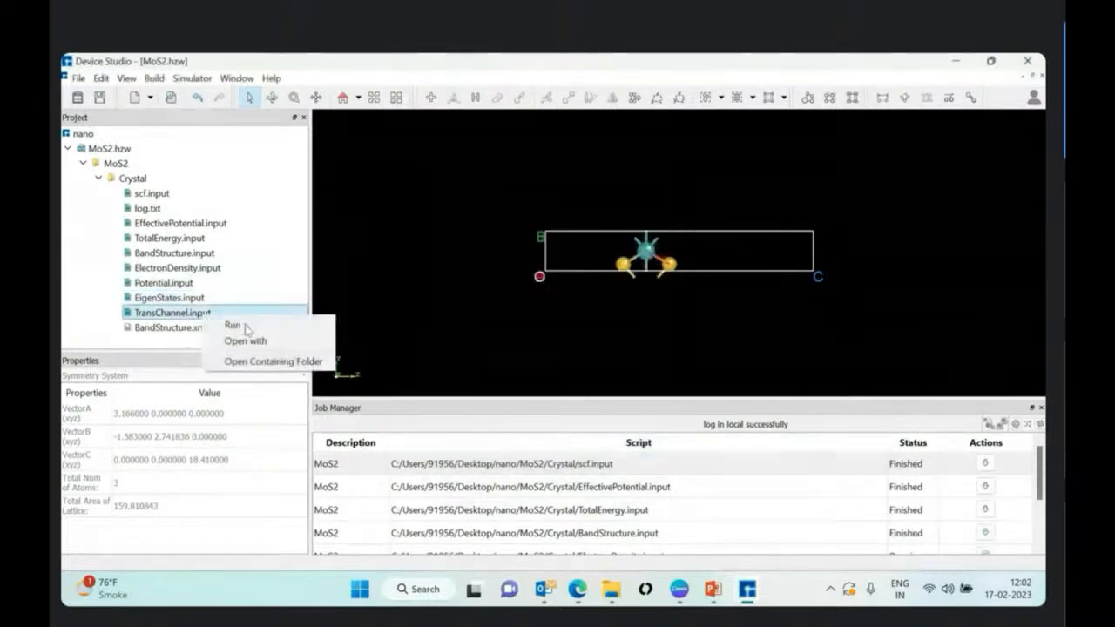
key("Return")
key("Return")
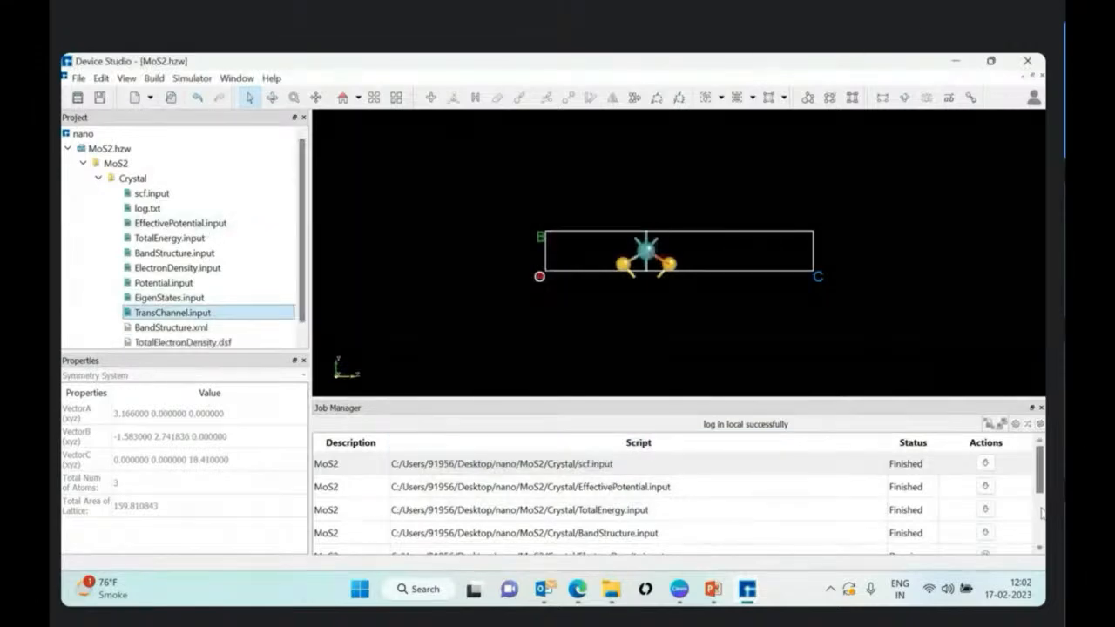
Step: Check the job status of the ElectronDensity, Potential, EigenStates and TransChannel calculations
left_click(1042, 509)
left_click(912, 481)
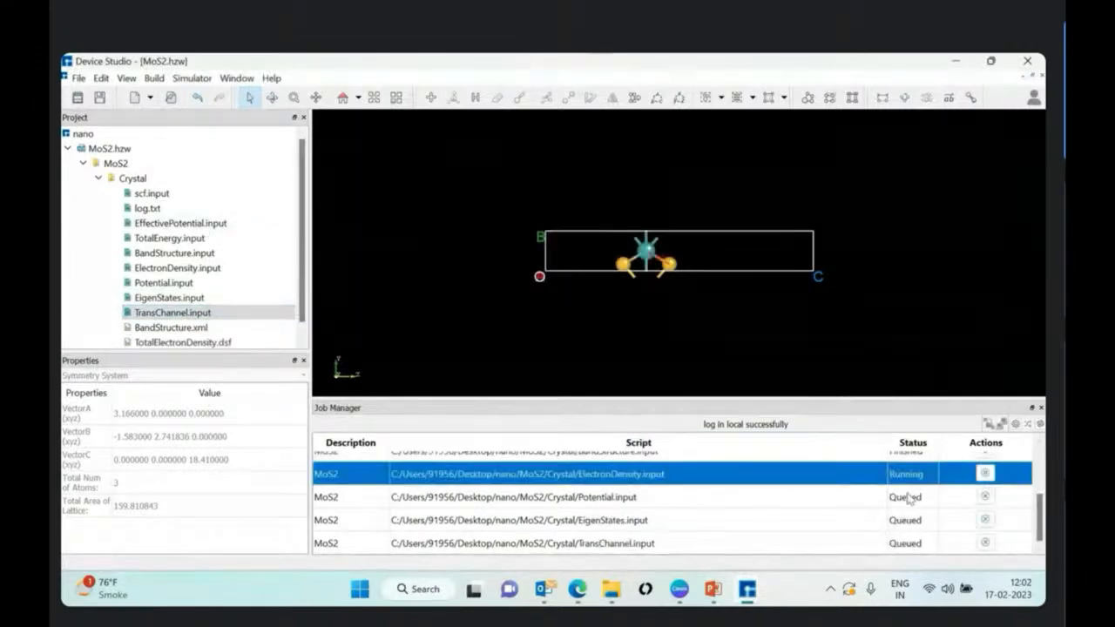
left_click(909, 498)
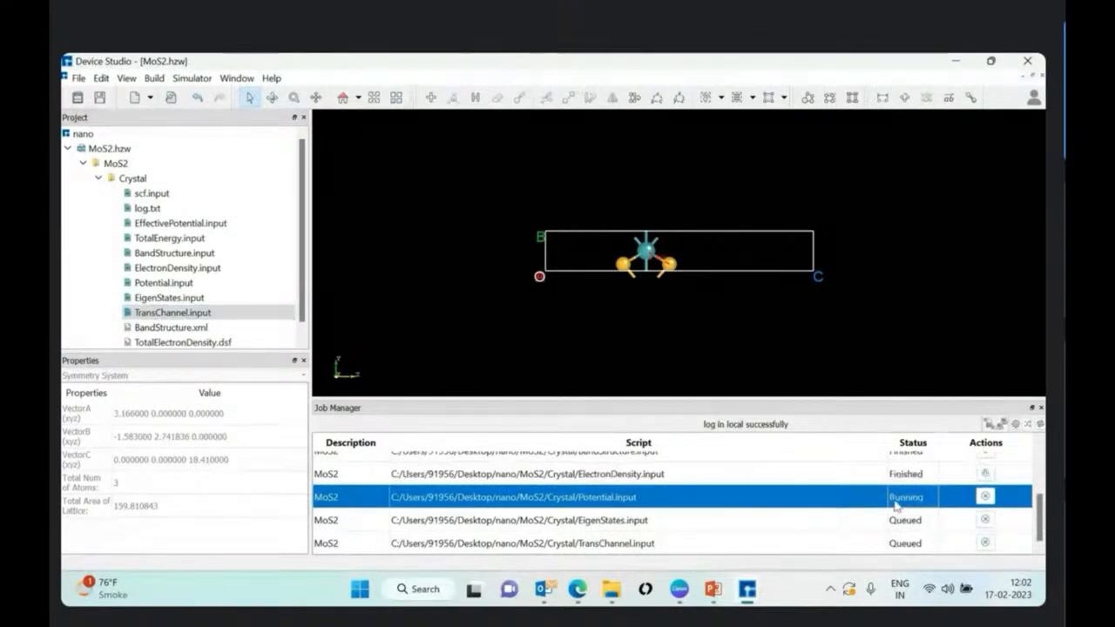
left_click(900, 521)
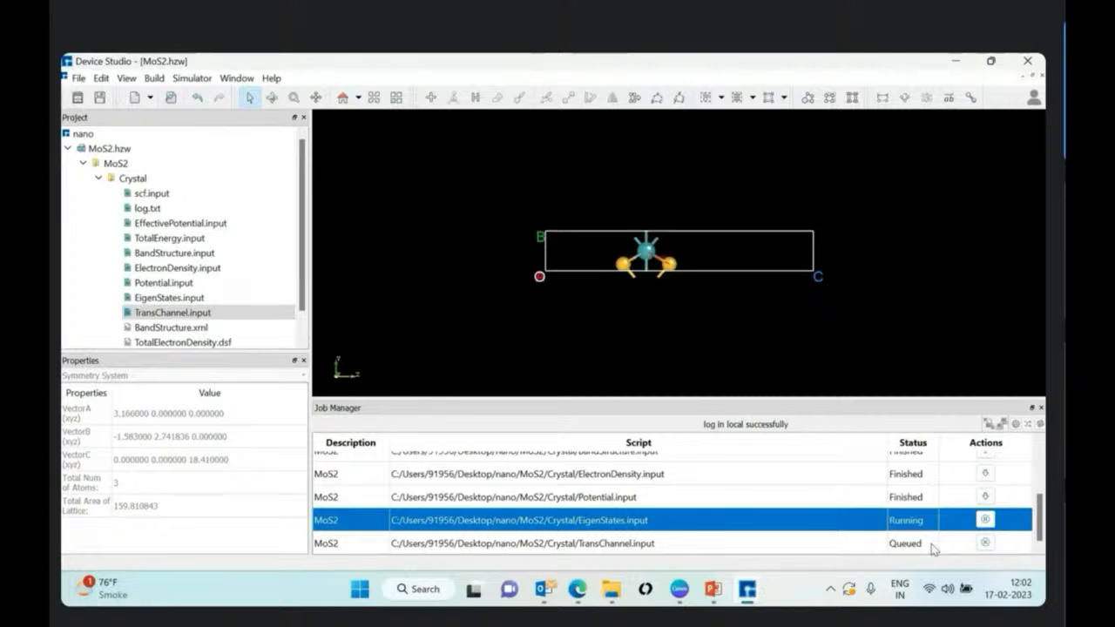
left_click(934, 545)
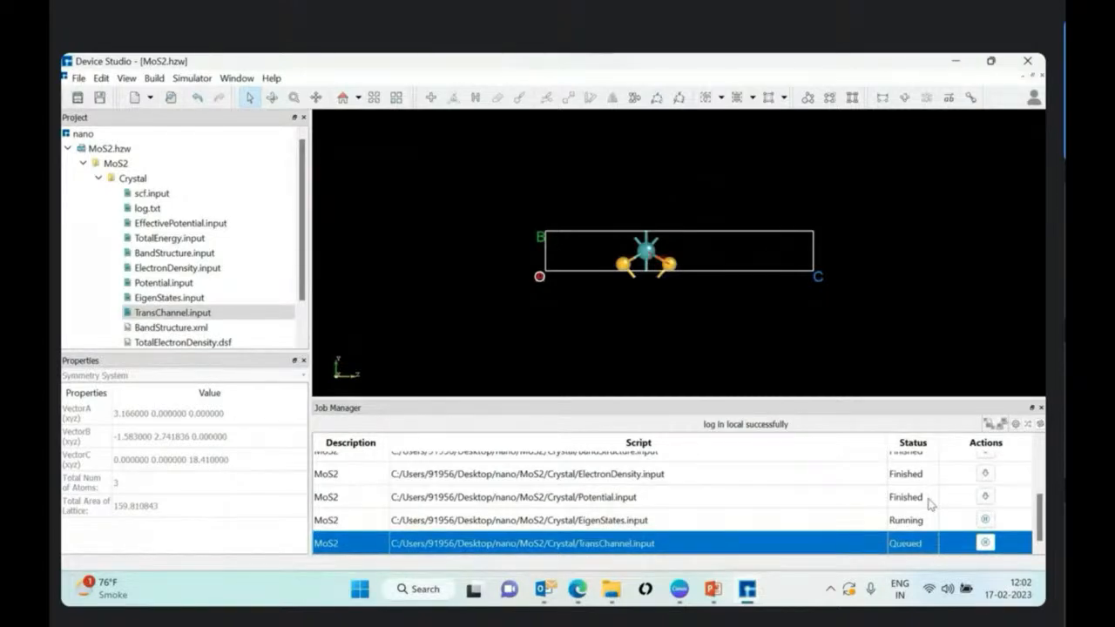
Step: Display the band structure plot from BandStructure.xml and enlarge its window
scroll(199, 288, "down", 1)
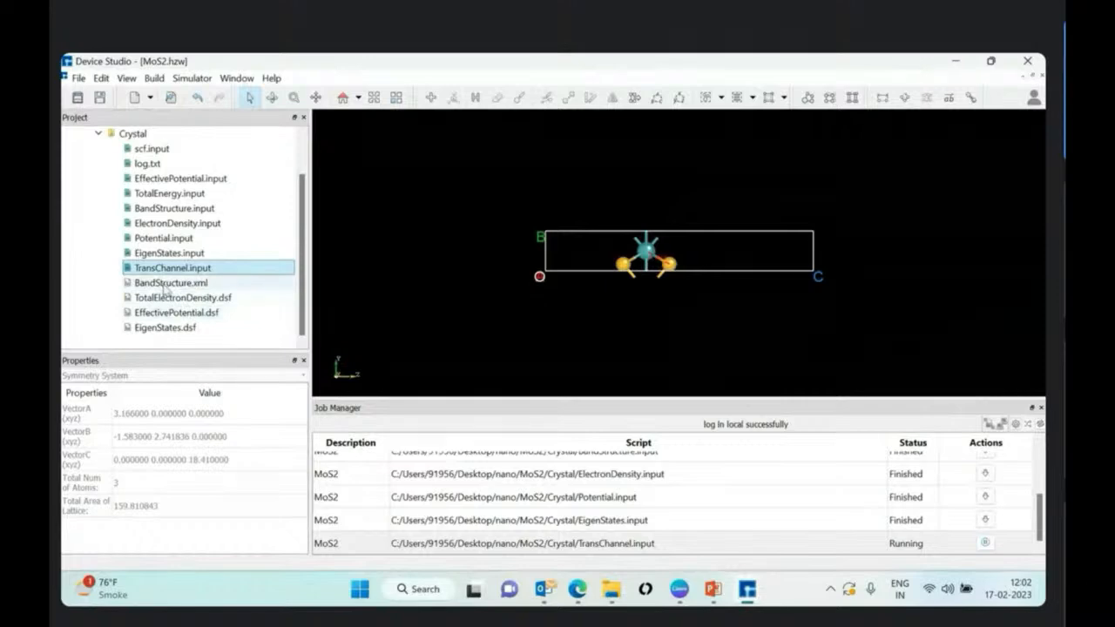
left_click(167, 285)
right_click(166, 290)
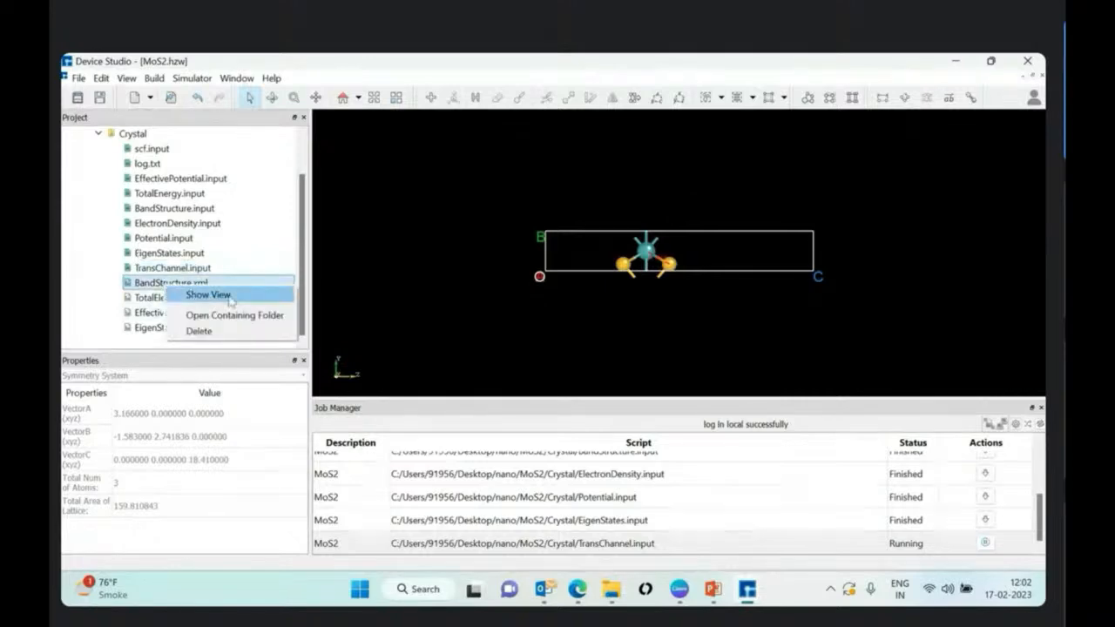
left_click(226, 298)
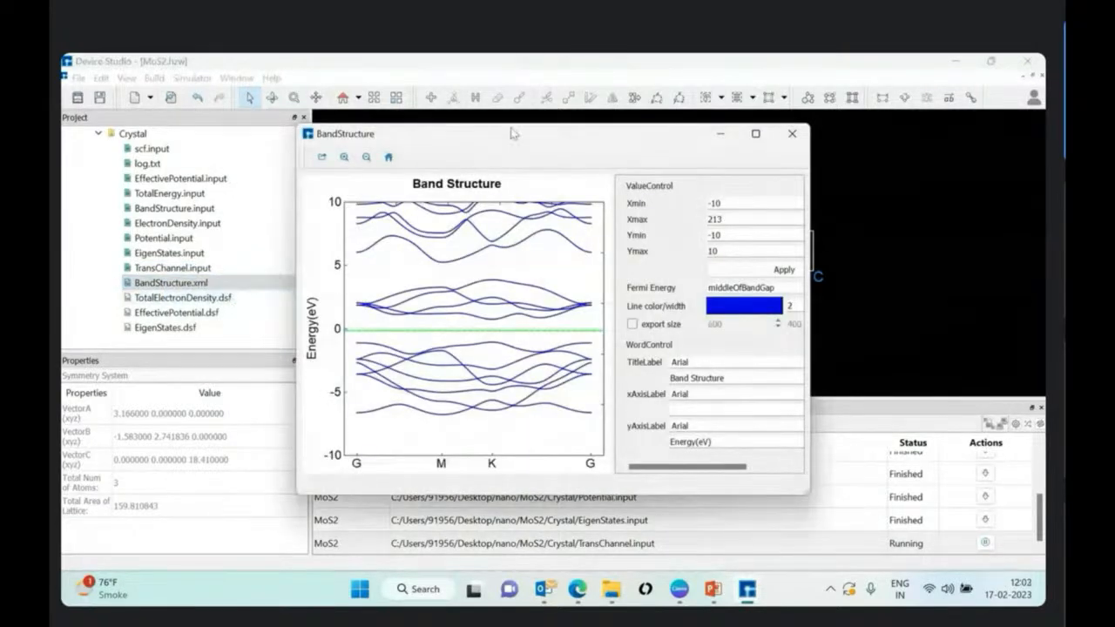
left_click_drag(505, 129, 574, 76)
left_click_drag(873, 445, 1016, 532)
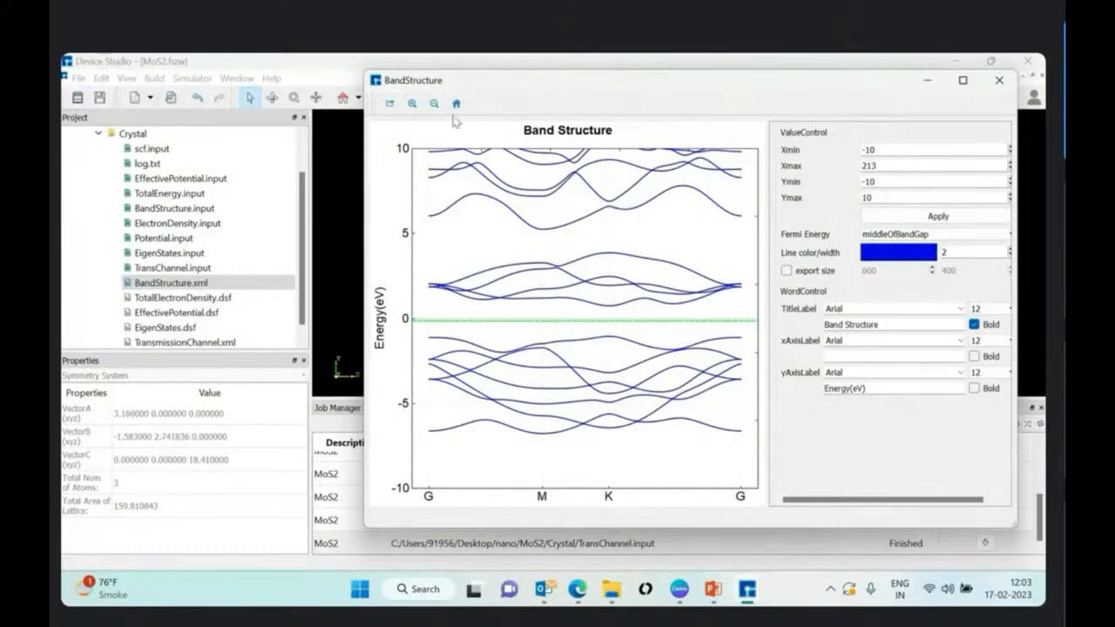
Step: Export the band structure plot to the Desktop as a PNG image named BandStructure
left_click(391, 105)
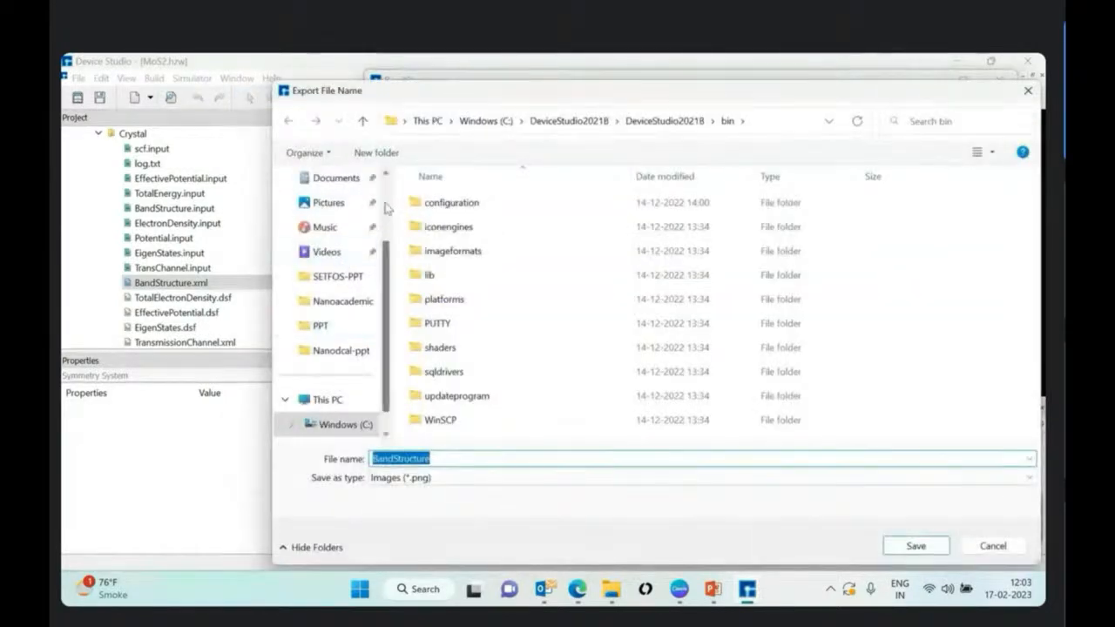
scroll(357, 248, "up", 2)
left_click(346, 230)
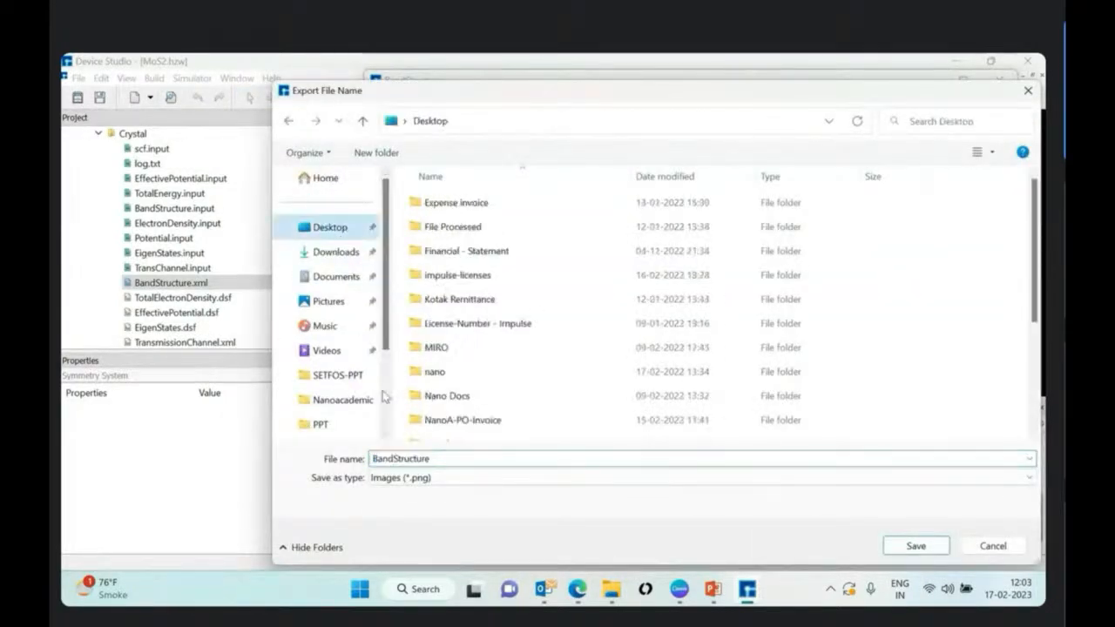
left_click(448, 481)
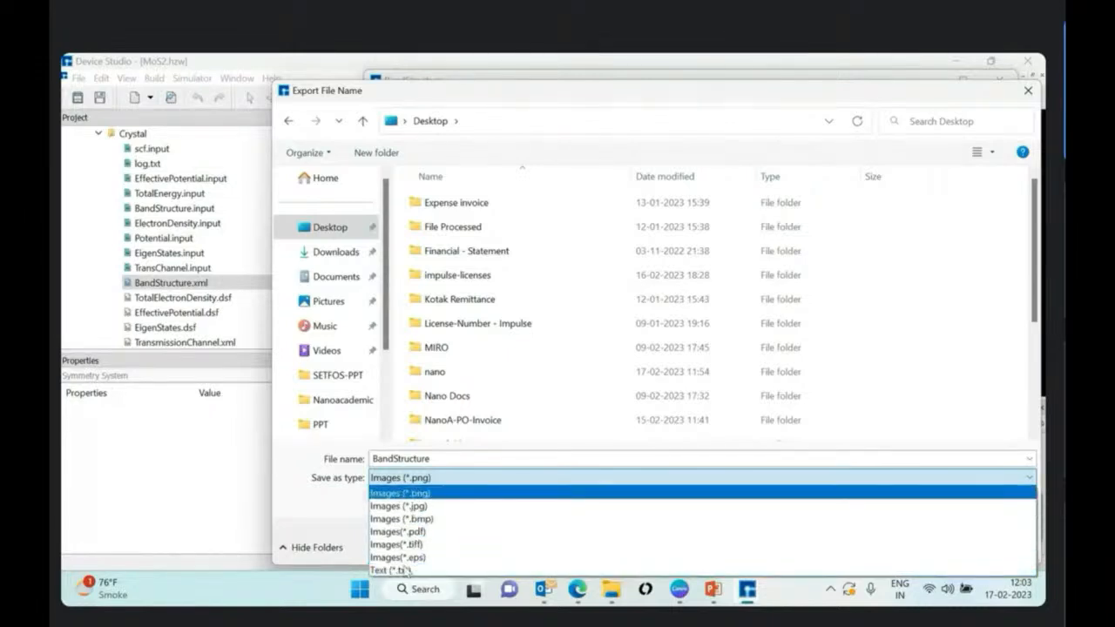
left_click(428, 493)
left_click(916, 547)
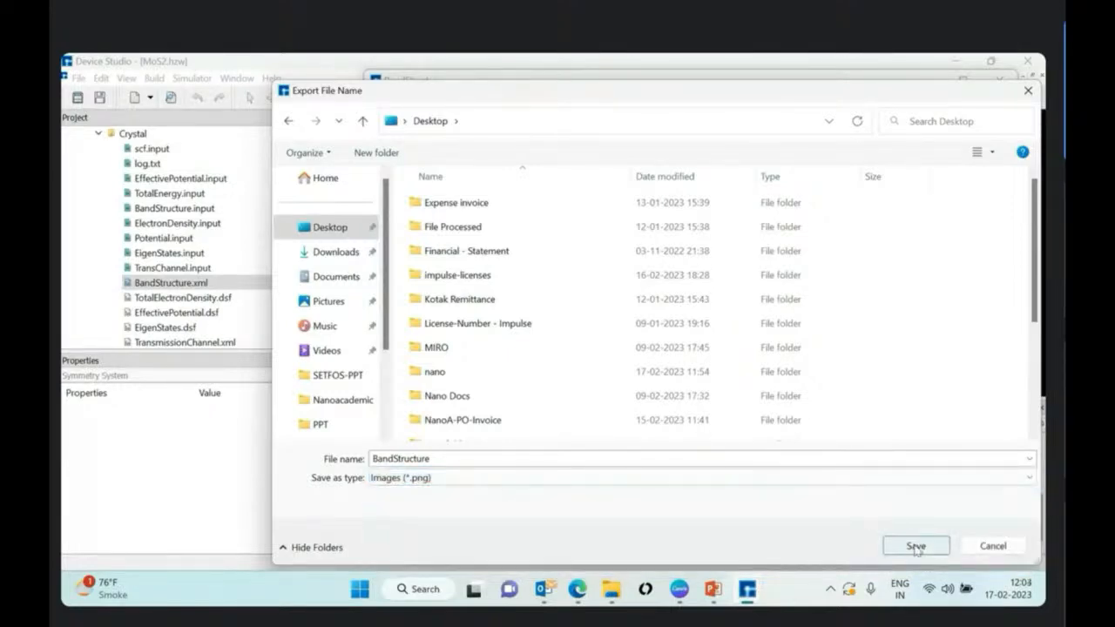
Step: Export the band structure data to the Desktop as a text file named BandStructure, and close the plot
left_click(389, 105)
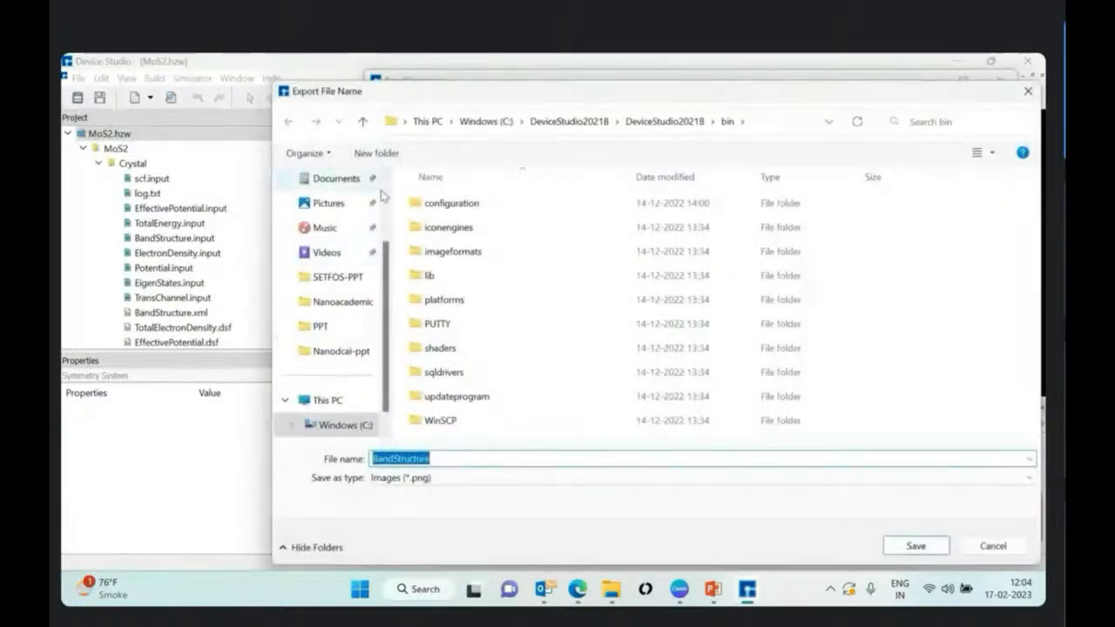
scroll(348, 226, "up", 3)
left_click(329, 228)
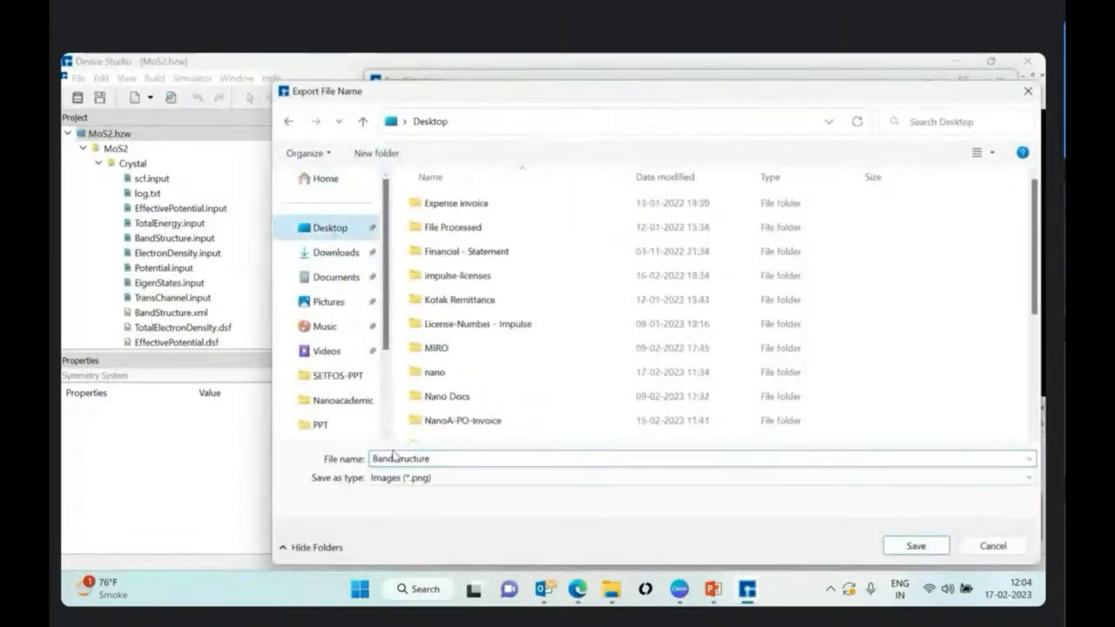
left_click(441, 478)
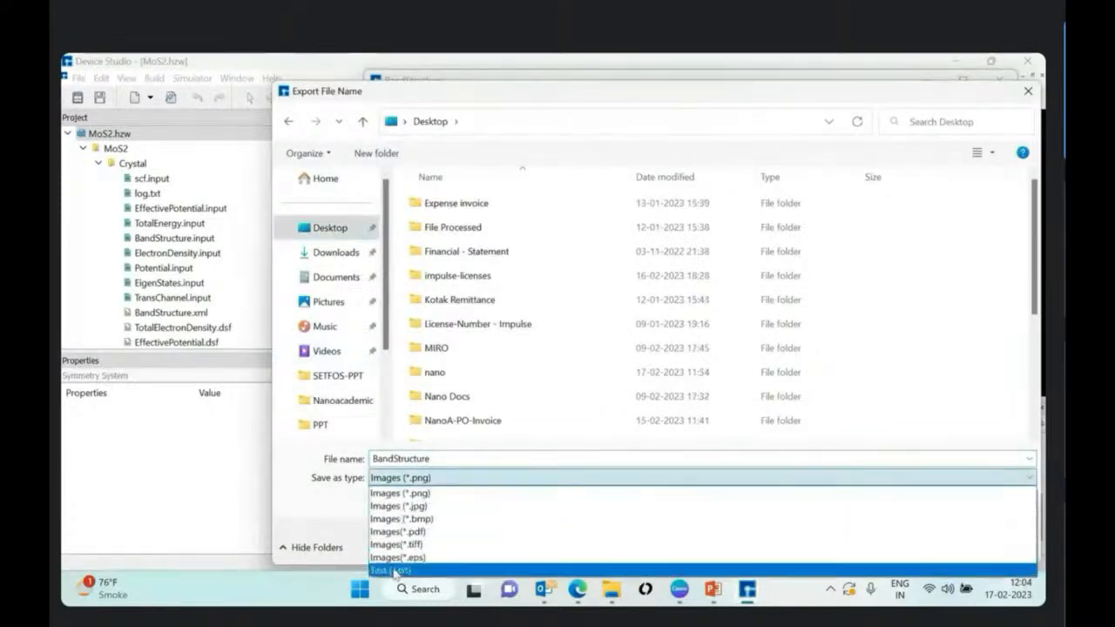
left_click(392, 570)
left_click(917, 545)
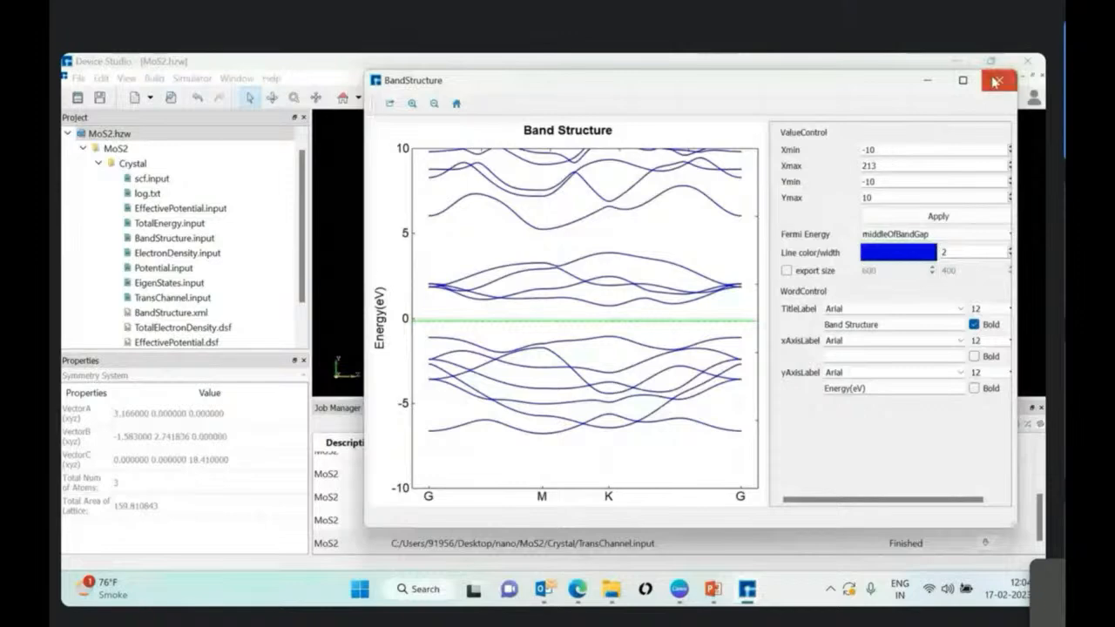
left_click(1005, 80)
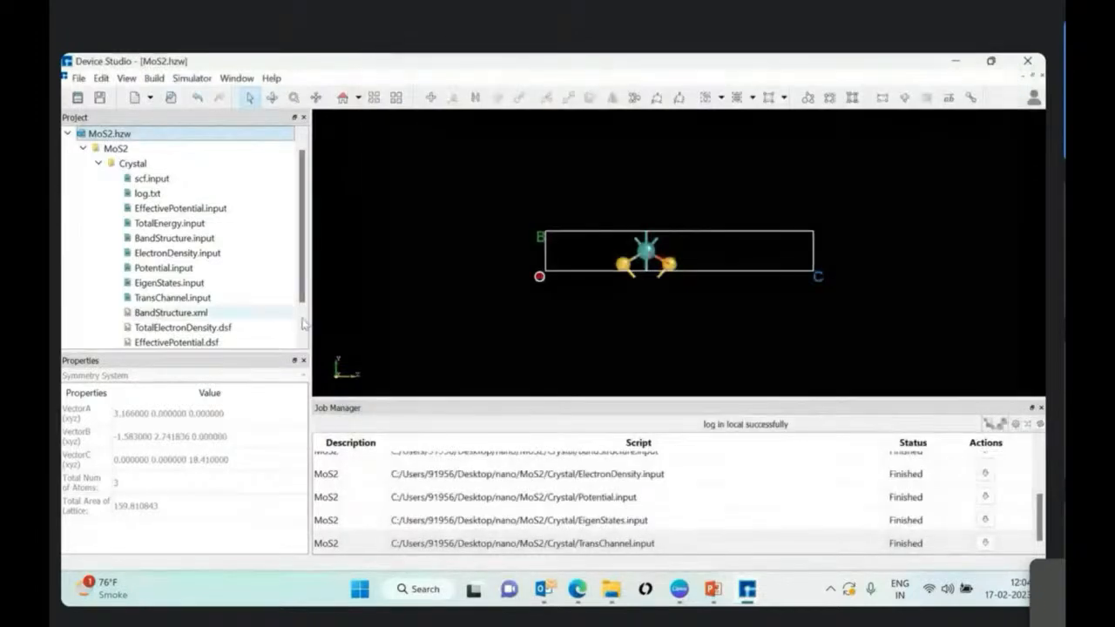
Step: Display TotalElectronDensity.dsf and examine it as a rotated 3D isosurface, a 2D map and a 1D curve
scroll(227, 301, "down", 1)
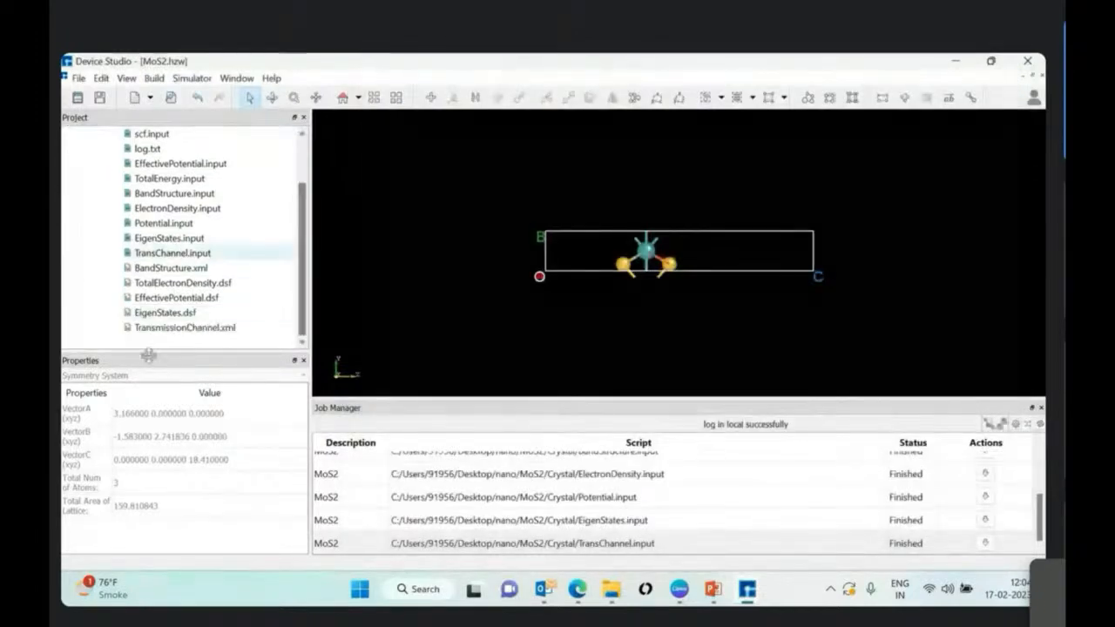
right_click(197, 284)
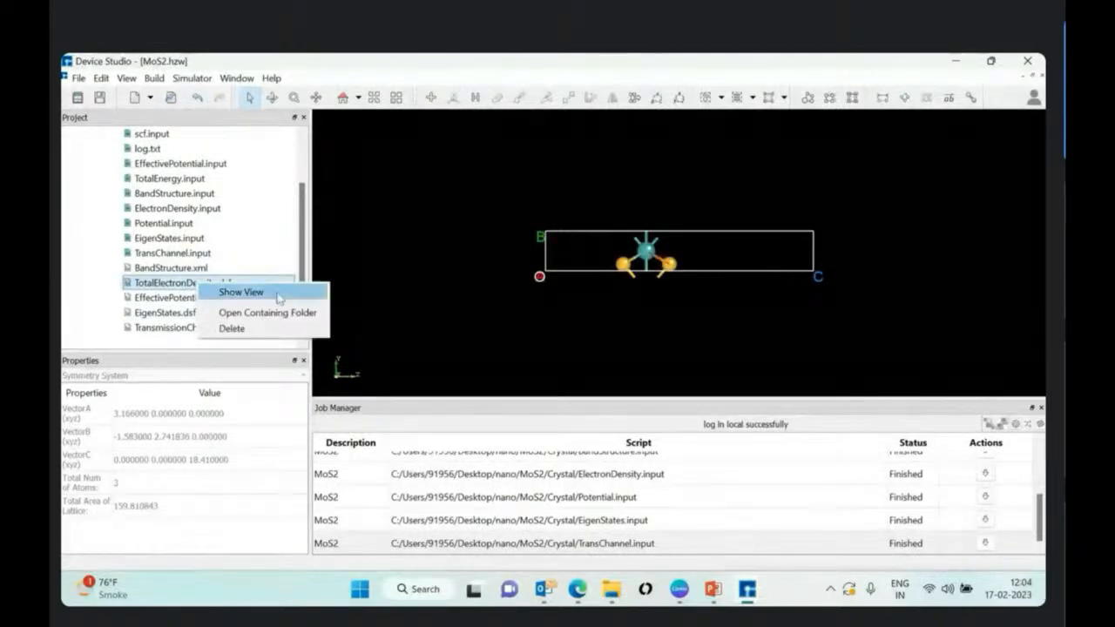
left_click(279, 296)
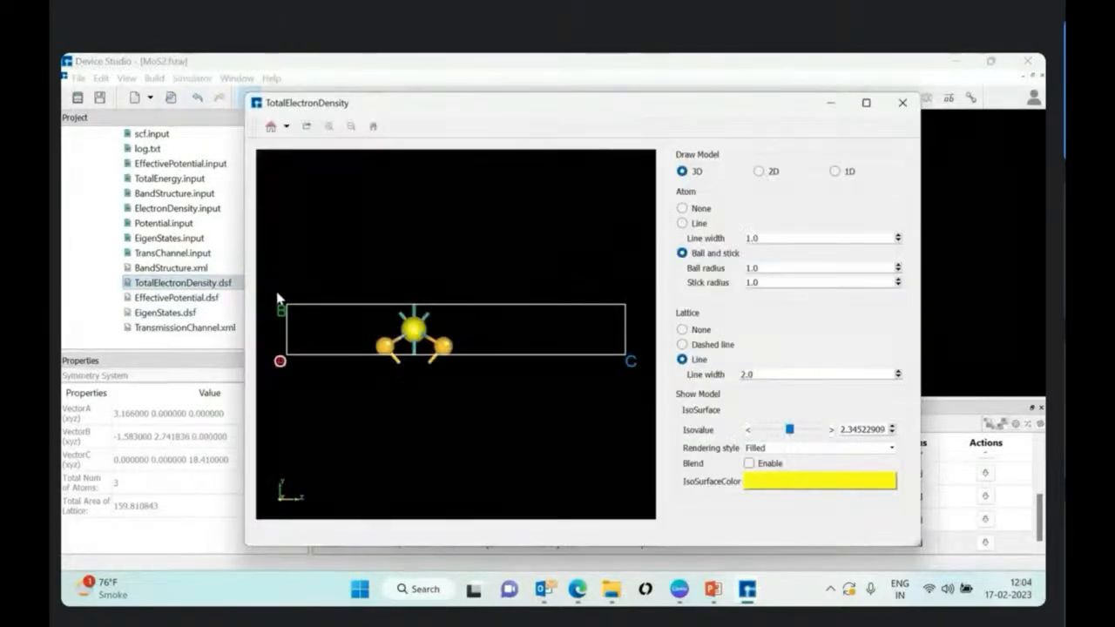
left_click_drag(428, 367, 470, 273)
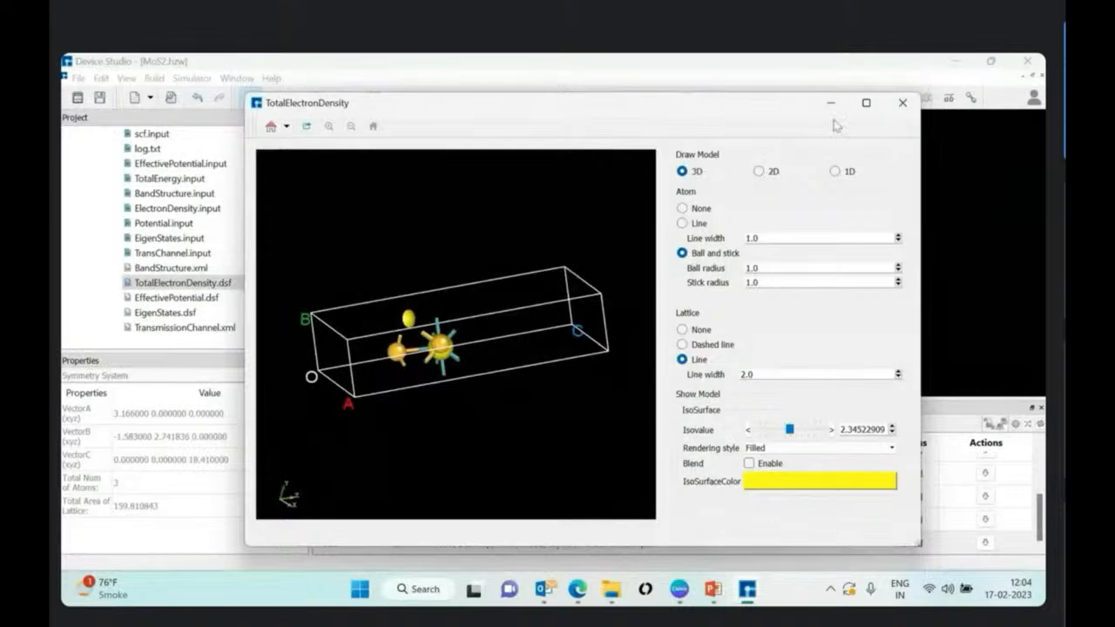
left_click(760, 173)
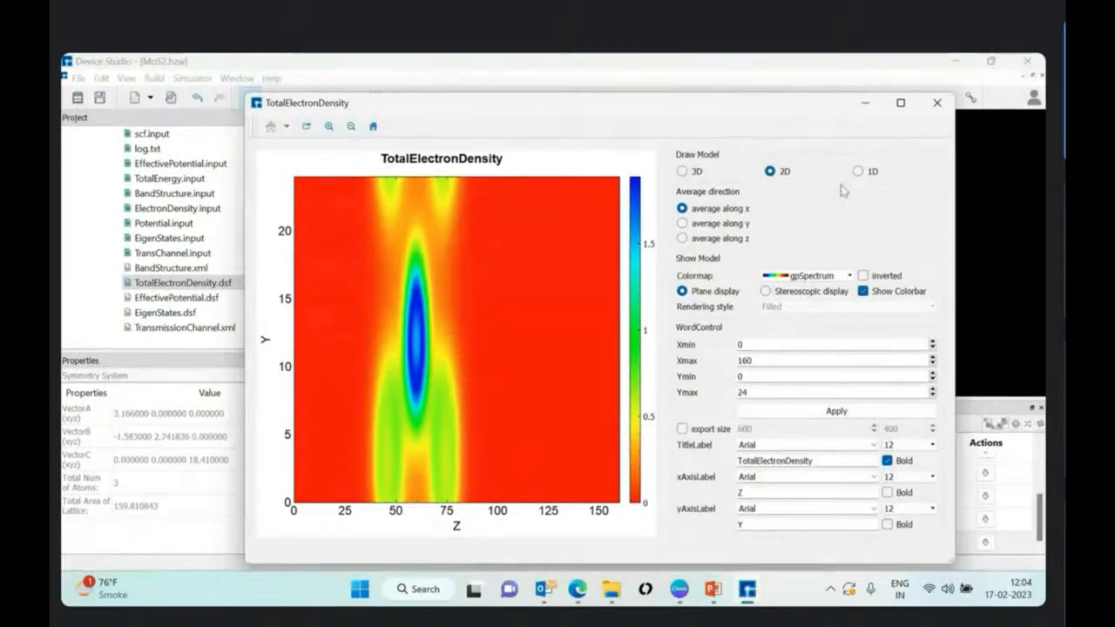
left_click(867, 175)
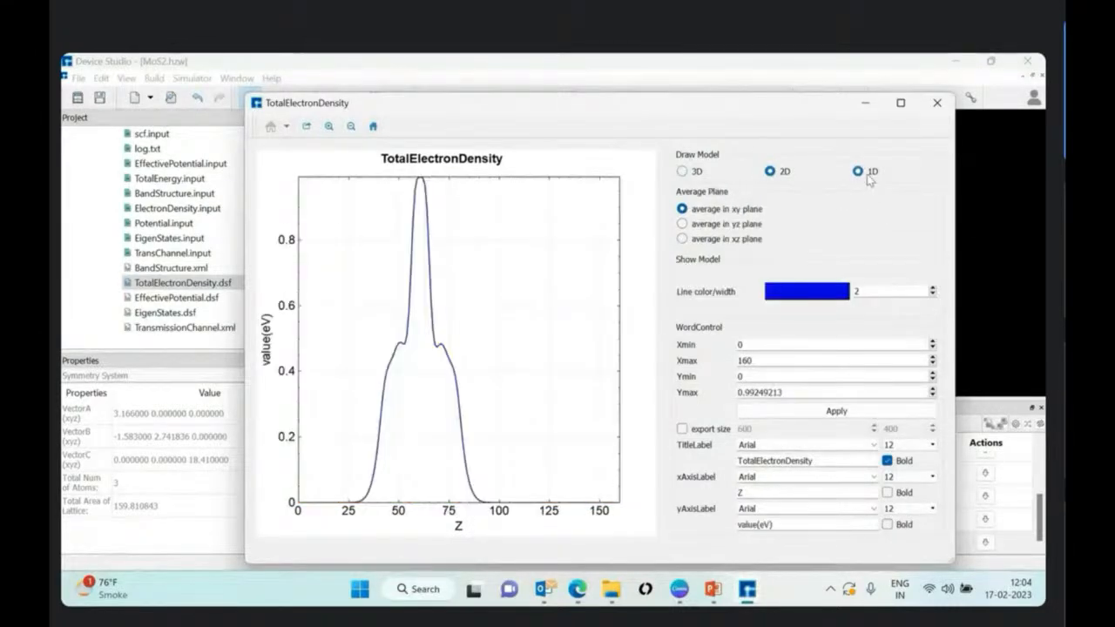
Step: Compare the 2D total electron density maps averaged along y and z, and return to the map averaged along x
left_click(784, 172)
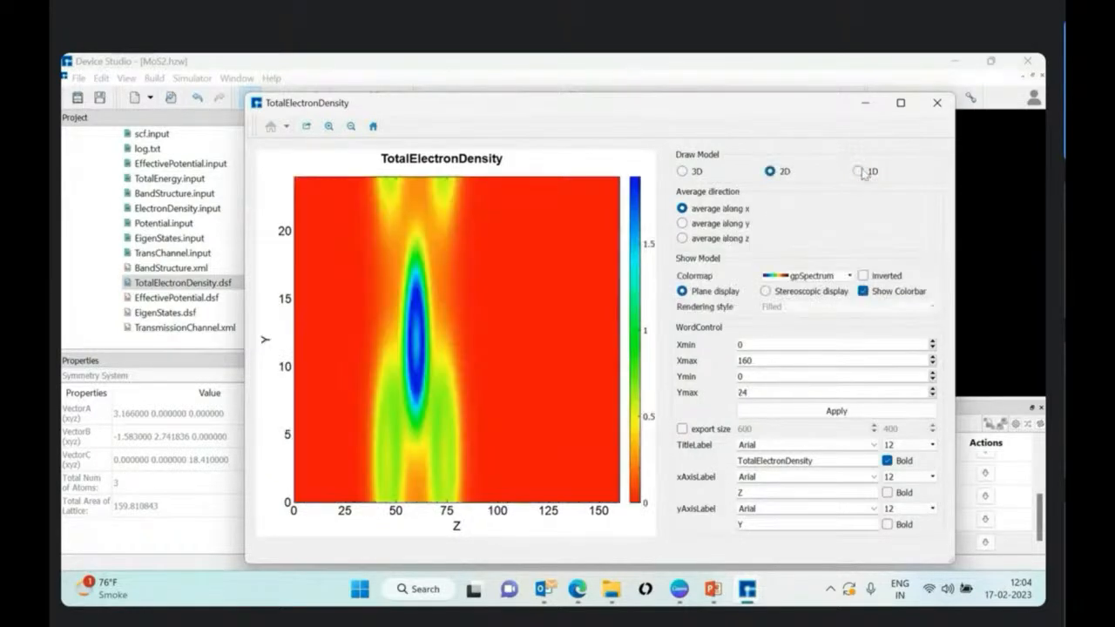
left_click(861, 174)
left_click(787, 175)
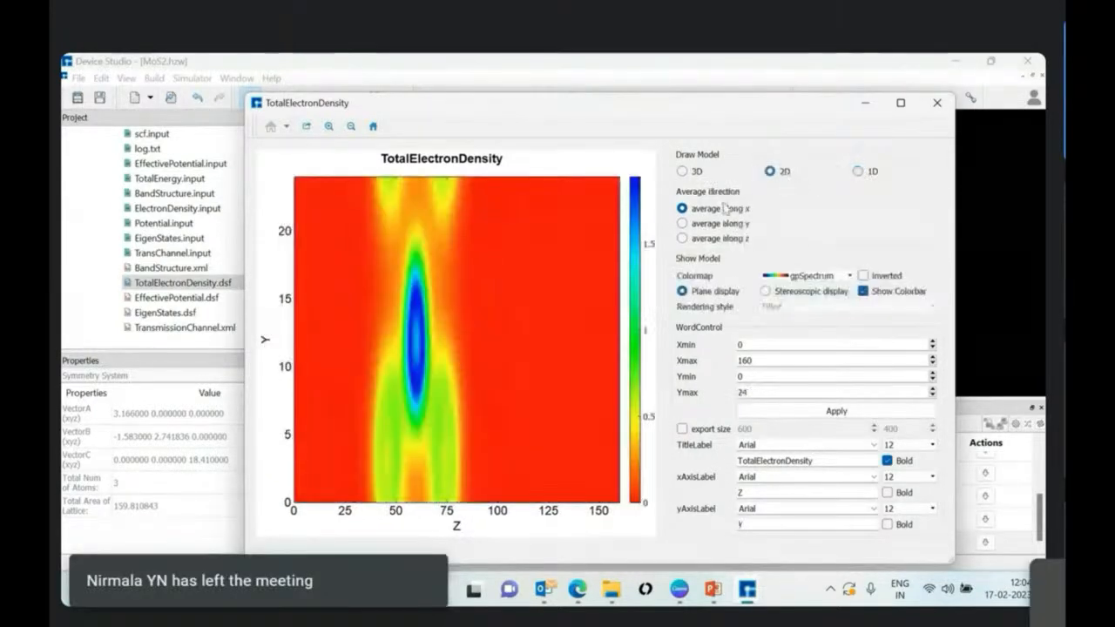
left_click(710, 224)
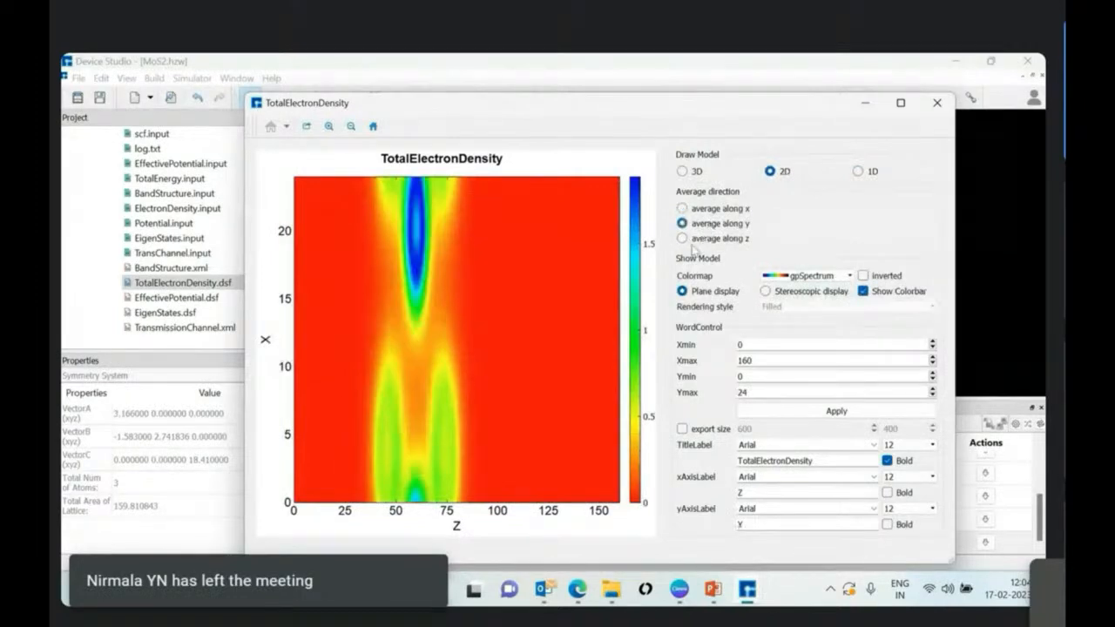
left_click(692, 240)
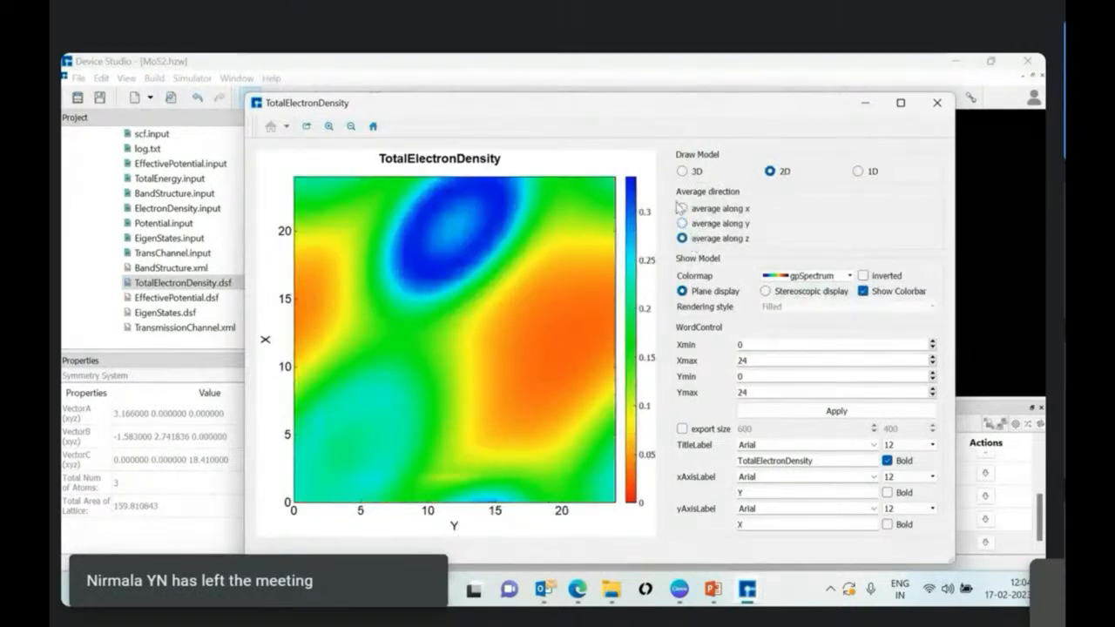
left_click(684, 210)
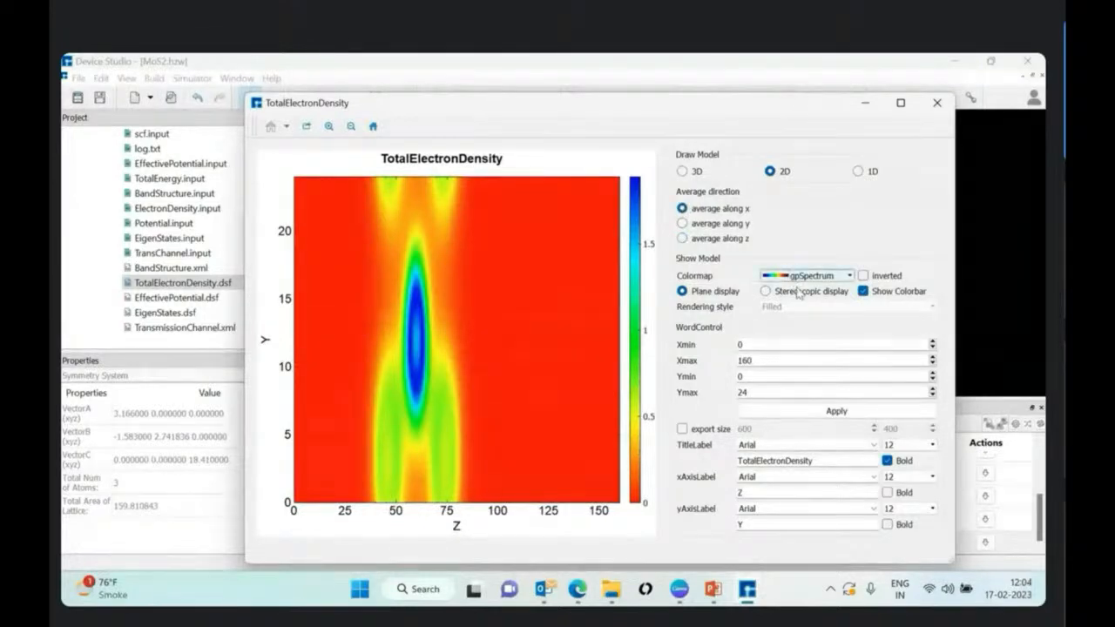
Step: Switch the 2D density map to stereoscopic display and examine the surface from several rotated angles
left_click(801, 293)
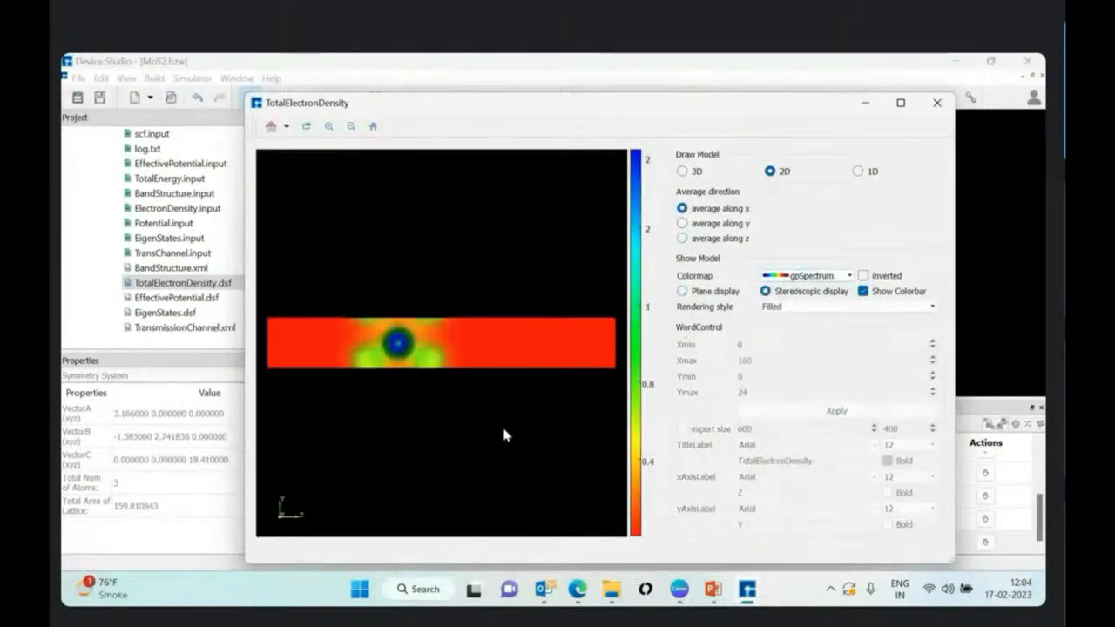
left_click_drag(487, 425, 356, 299)
left_click_drag(409, 264, 393, 373)
left_click_drag(311, 374, 494, 246)
left_click_drag(521, 399, 357, 297)
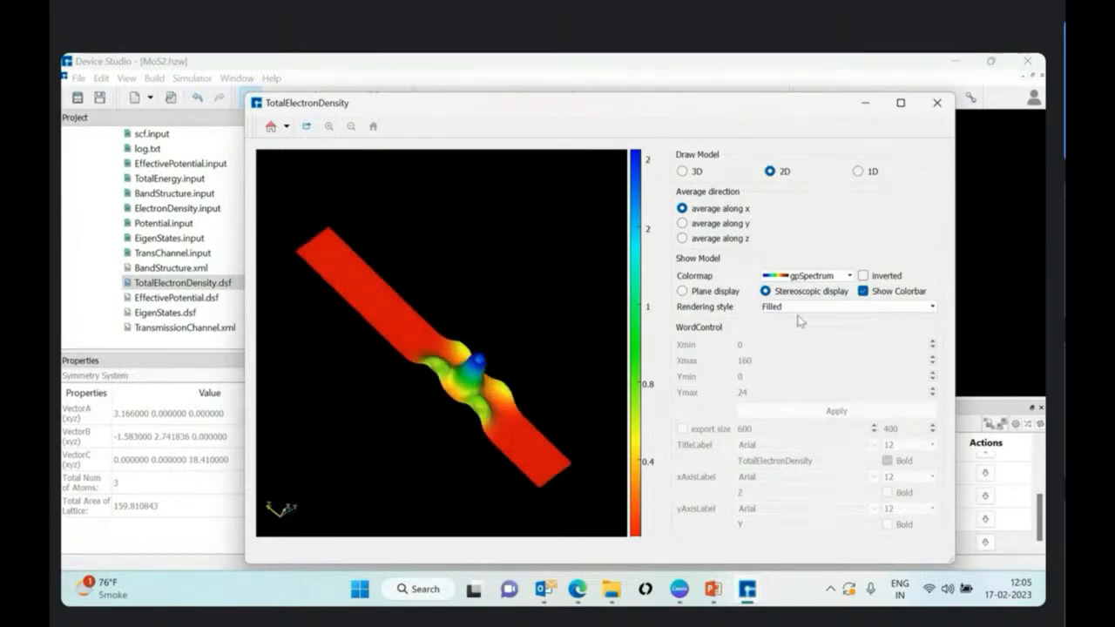
Step: Render the stereoscopic surface in Line style and examine it averaged along y and z, with a brief look at the 1D curve
left_click(787, 309)
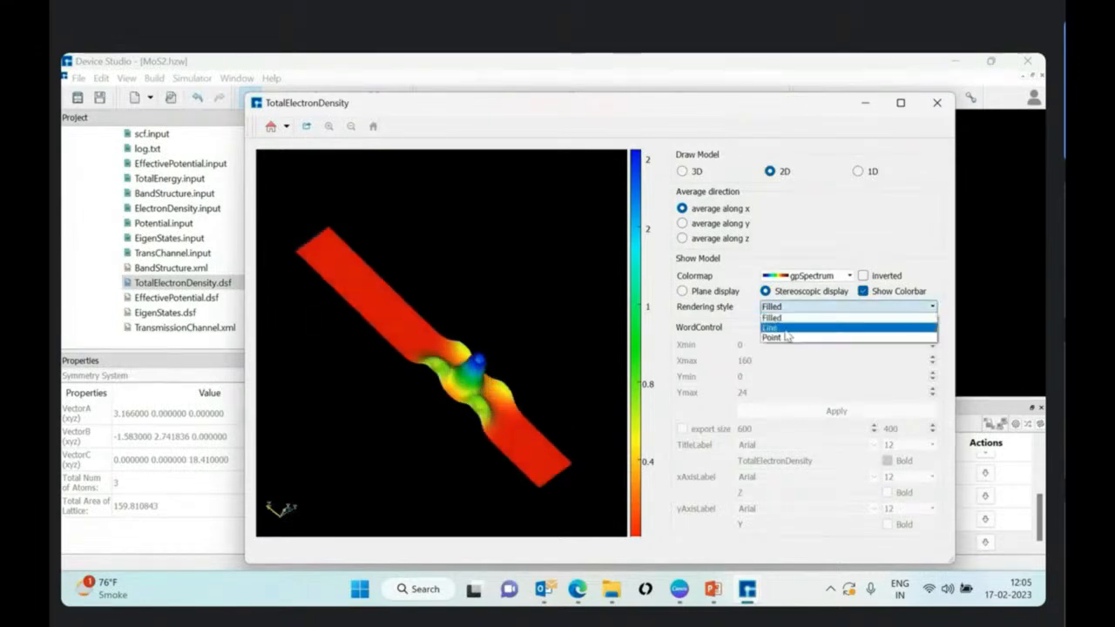
left_click(784, 319)
mouse_move(543, 415)
left_mouse_down()
mouse_move(413, 424)
mouse_move(371, 391)
mouse_move(369, 253)
mouse_move(360, 273)
left_mouse_up()
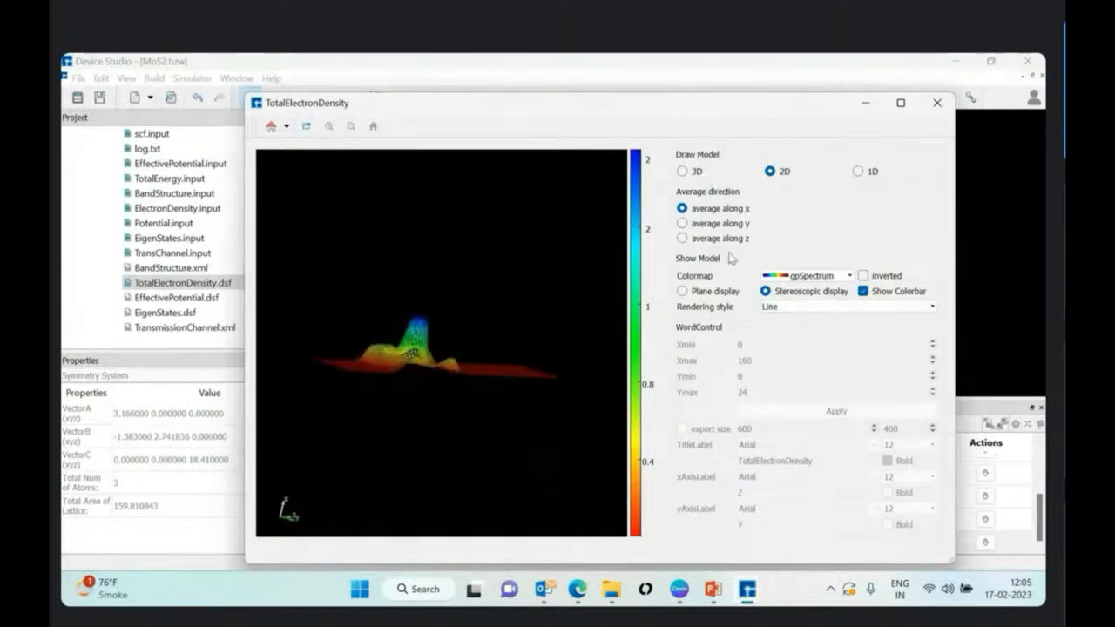
left_click(684, 223)
left_click(699, 241)
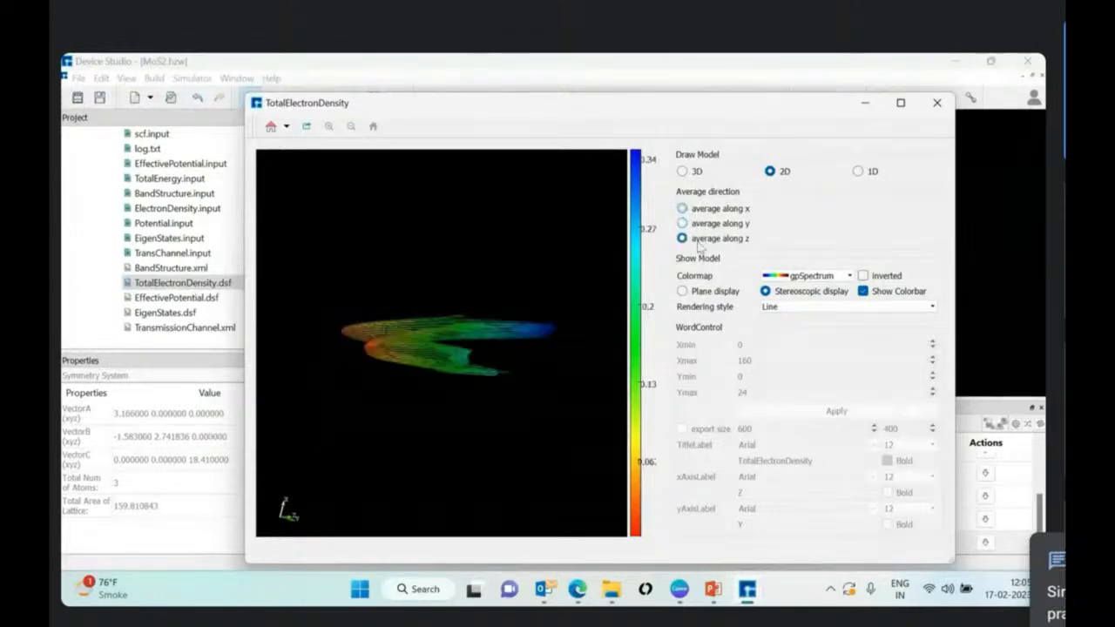
left_click(859, 172)
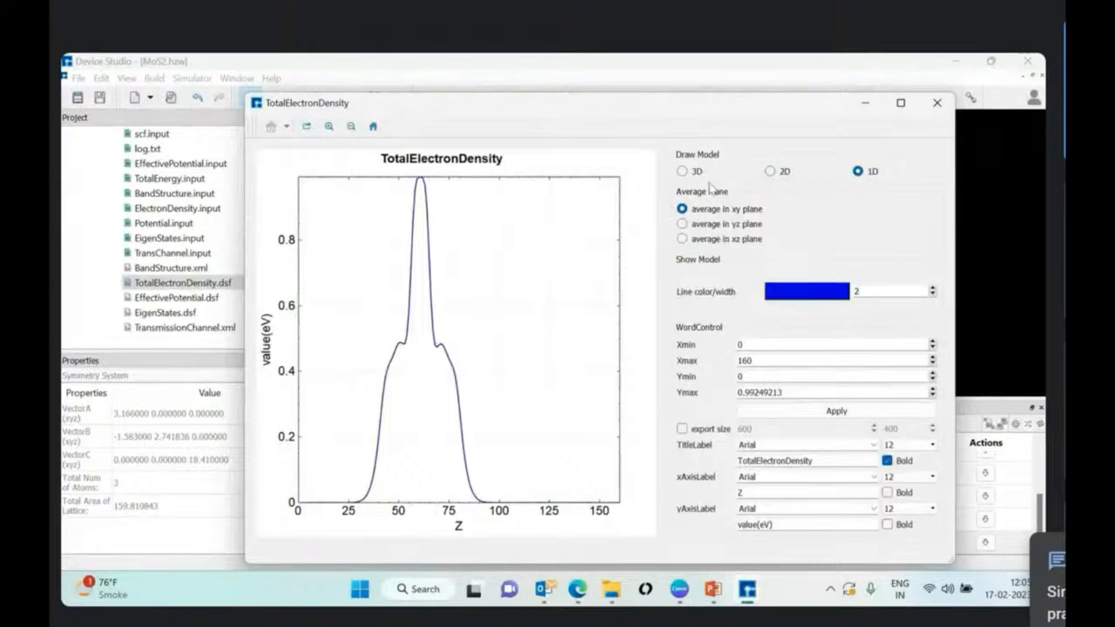
left_click(771, 173)
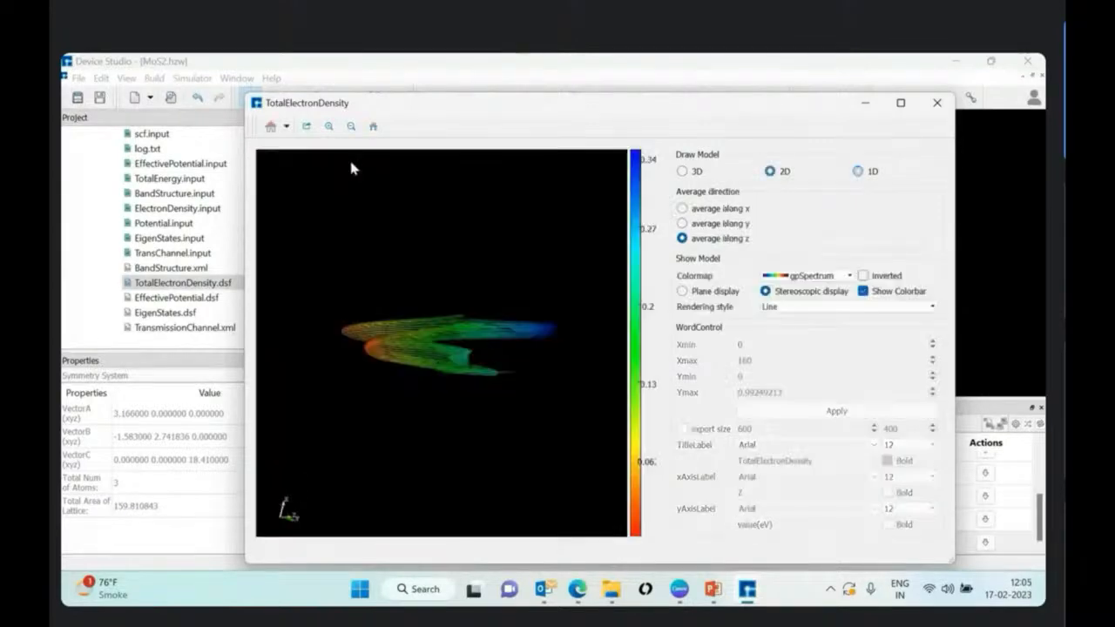
Step: View the stereoscopic line surface averaged along z in the xz, yx and zx orientations
left_click(287, 127)
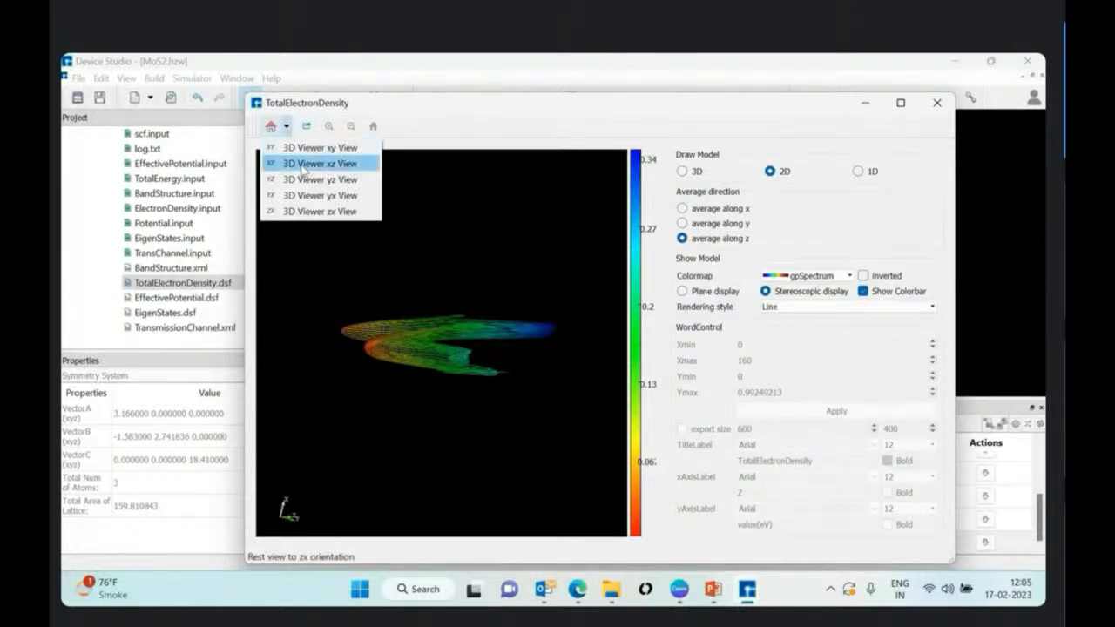
left_click(310, 169)
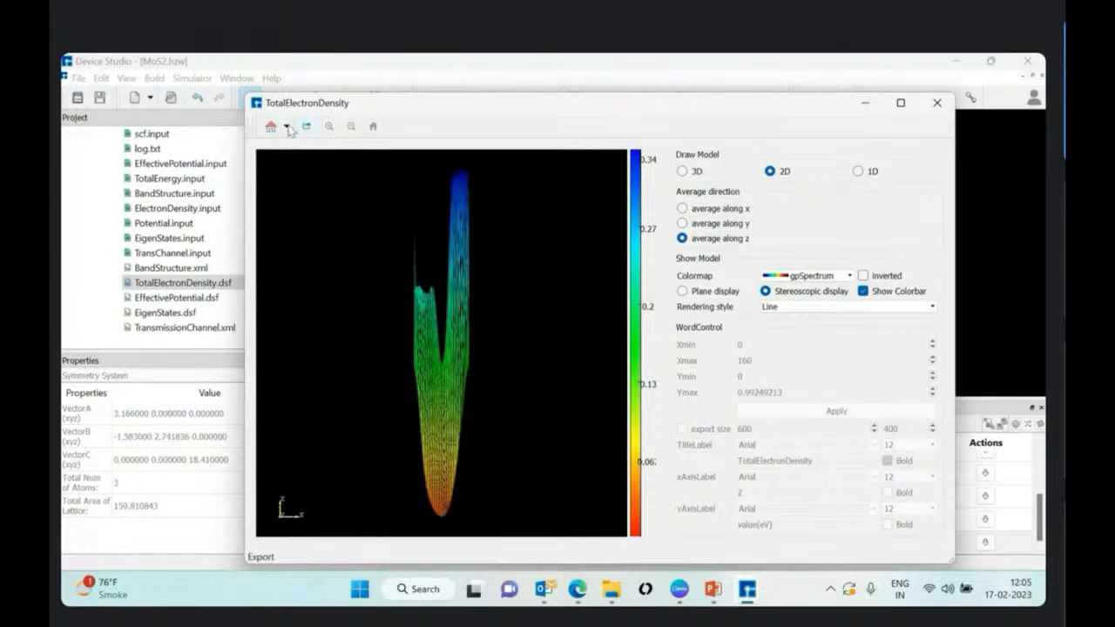
left_click(288, 128)
left_click(308, 194)
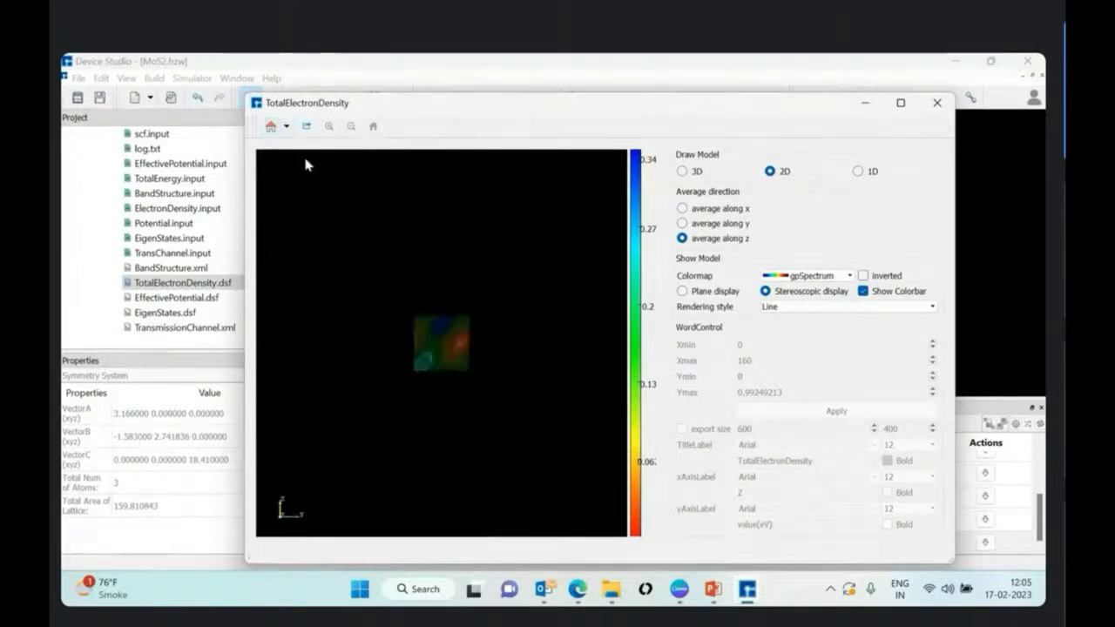
left_click(287, 127)
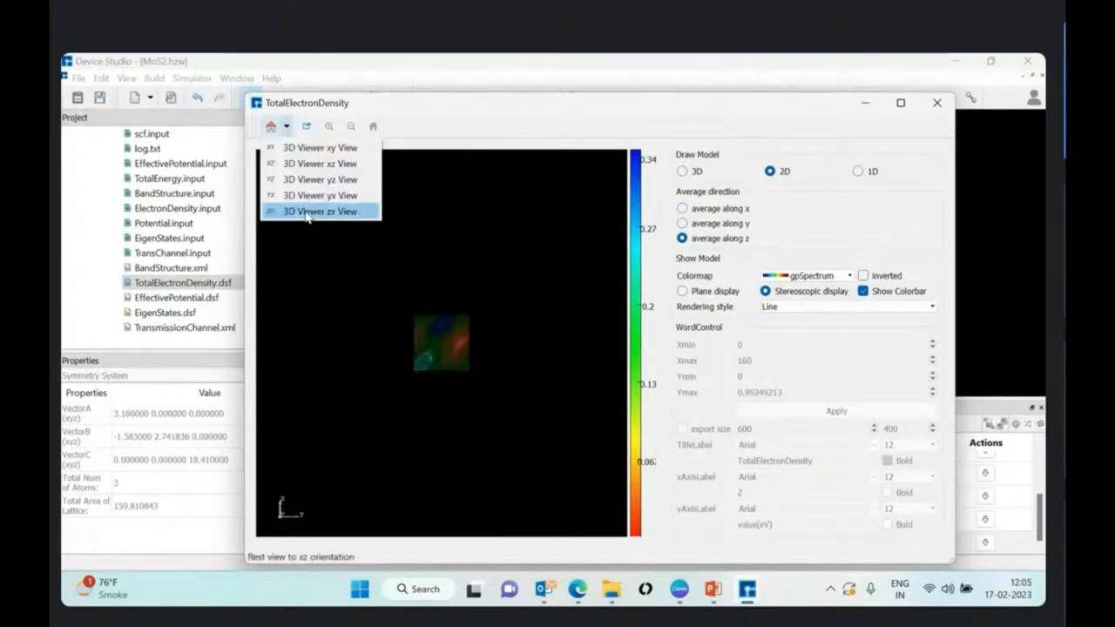
left_click(307, 211)
Step: Set the rendering style to Filled, check the 3D model, and restore the 2D plane display averaged along x
left_click(800, 307)
left_click(786, 319)
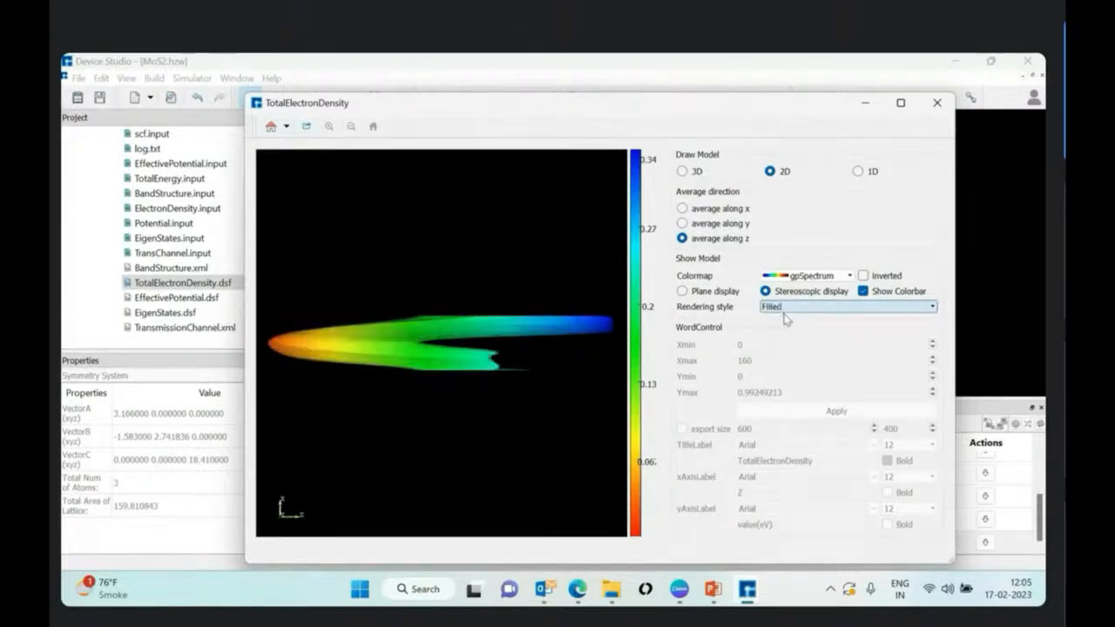
left_click(682, 172)
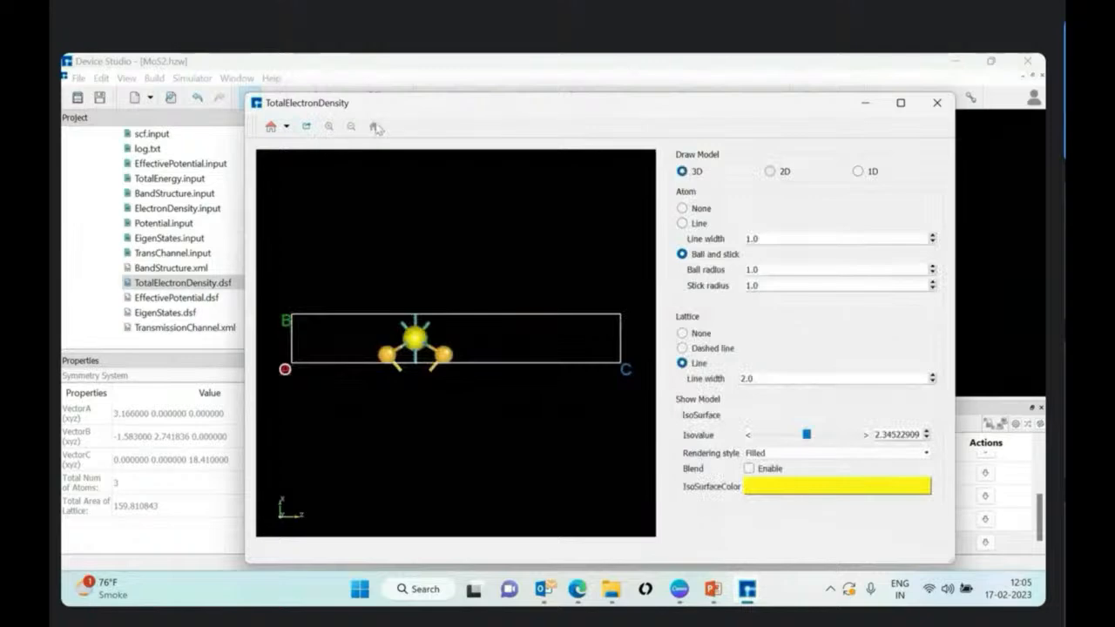
left_click(771, 172)
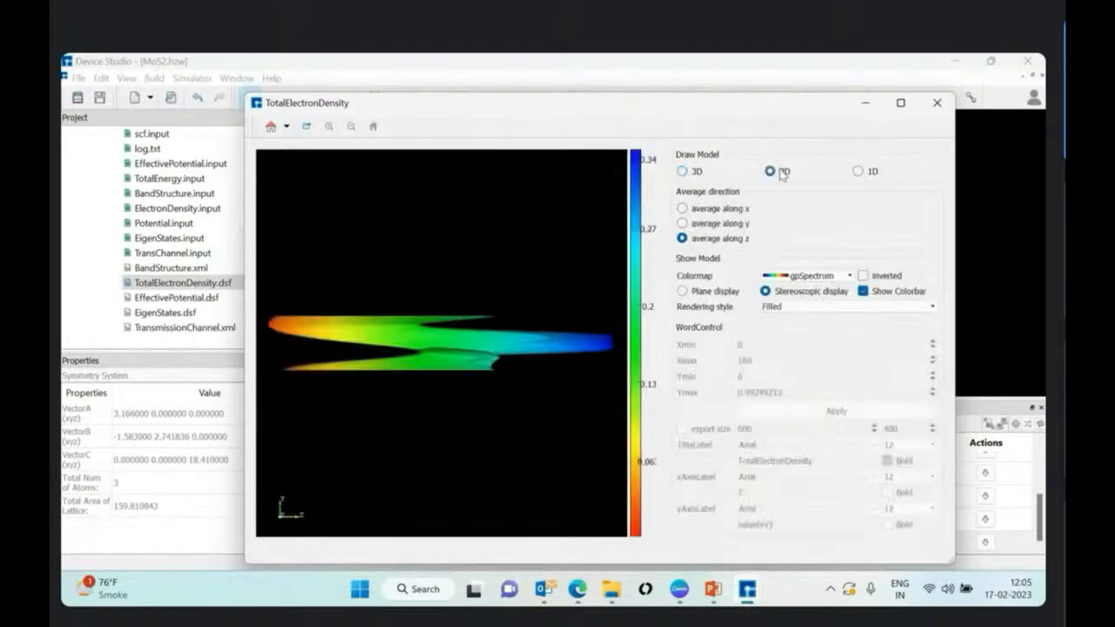
left_click(683, 292)
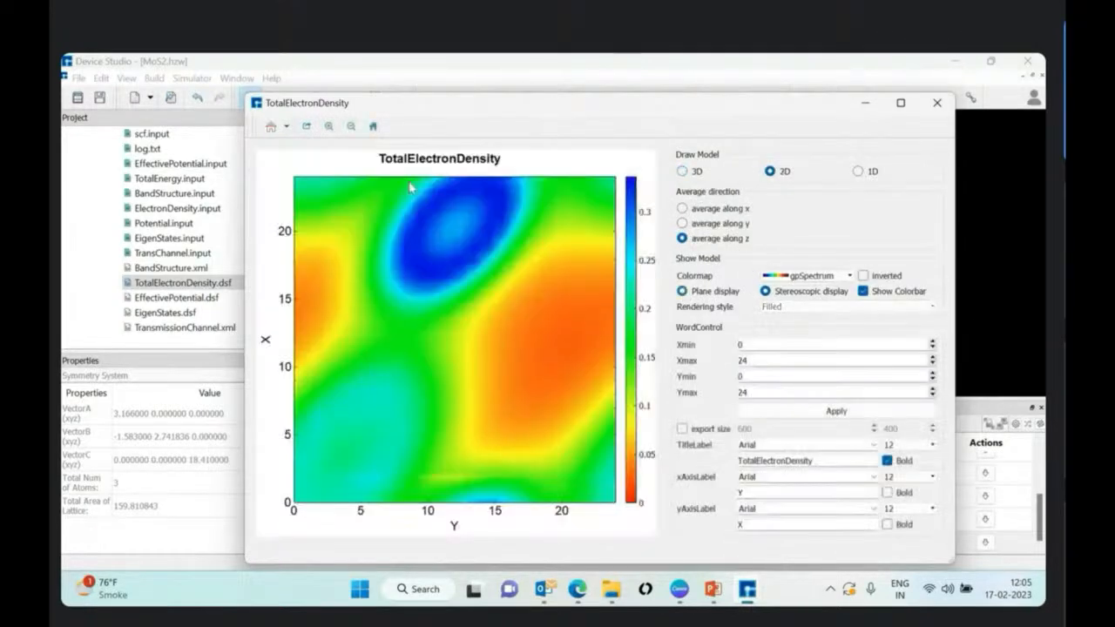
left_click(685, 209)
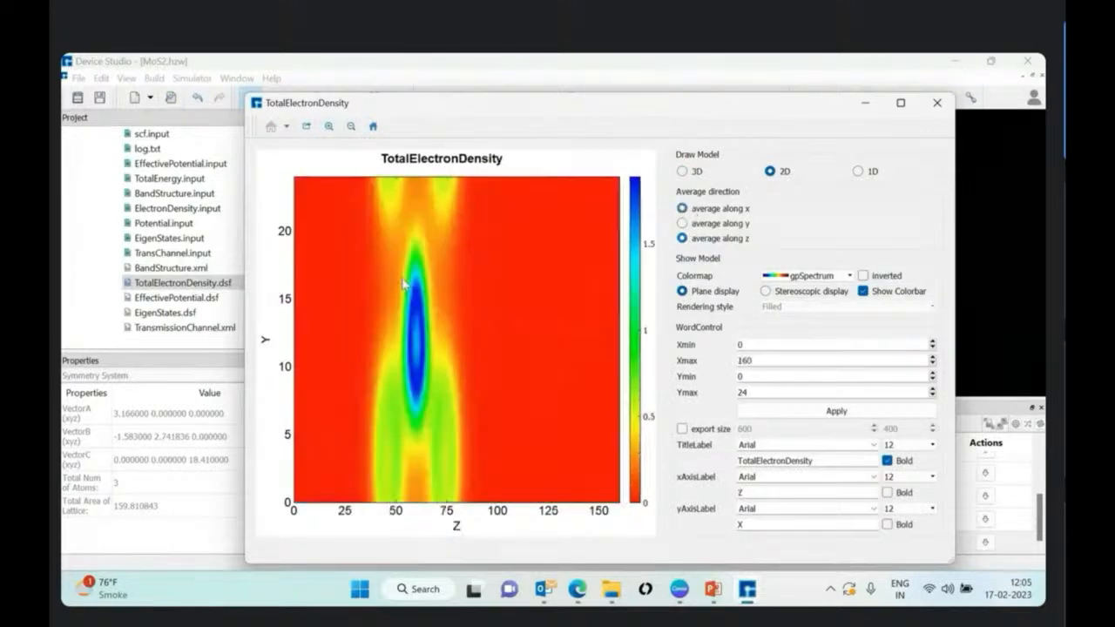
Step: Export the 2D density map to the Desktop as a PNG image named TotalElectronDensity
left_click(306, 127)
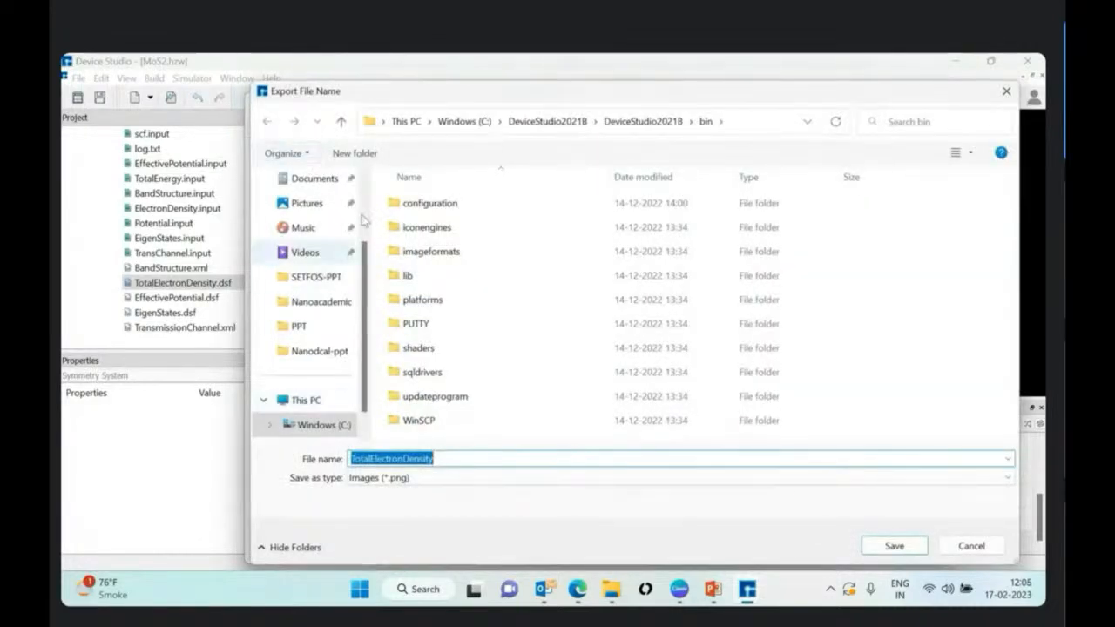
scroll(357, 222, "up", 3)
left_click(287, 228)
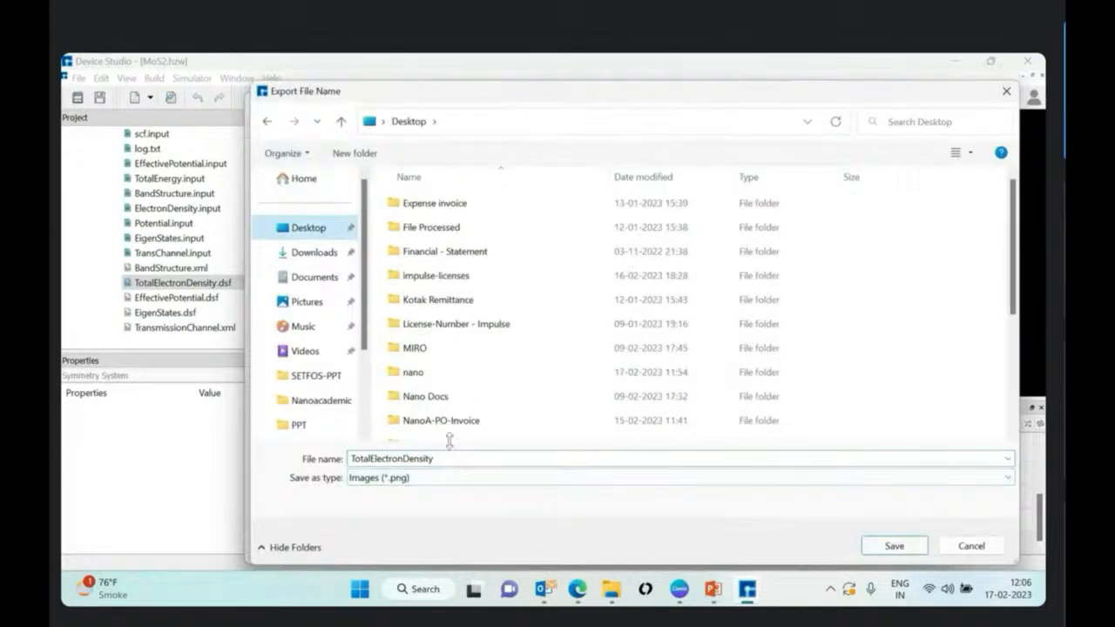
left_click(906, 551)
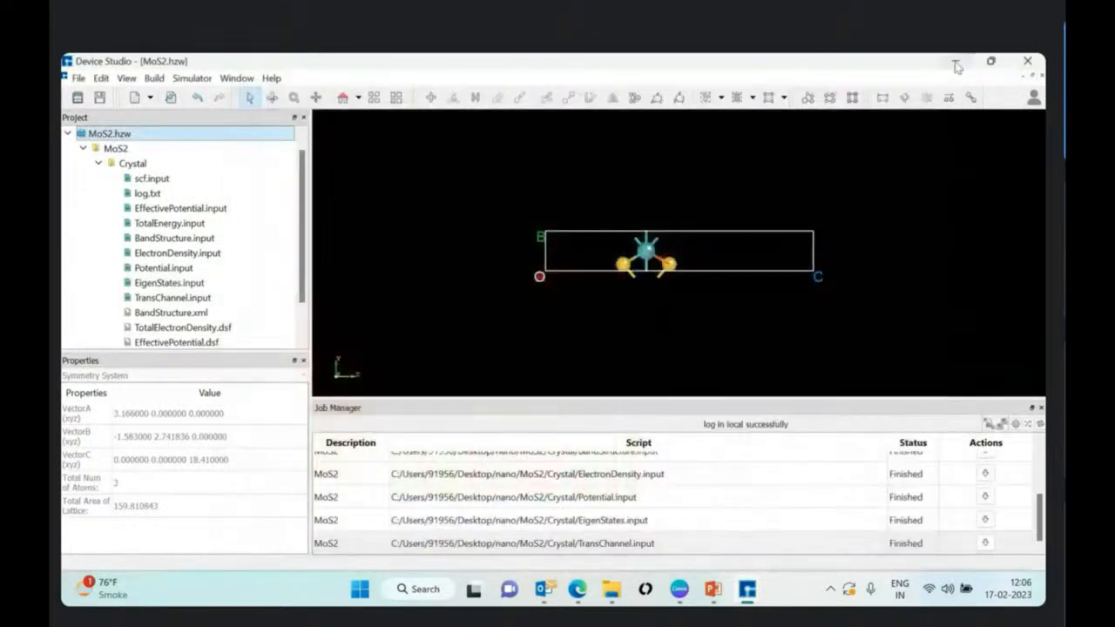
Step: Minimize the open windows to reveal the Desktop and skip the Device Studio login
left_click(955, 61)
left_click(956, 61)
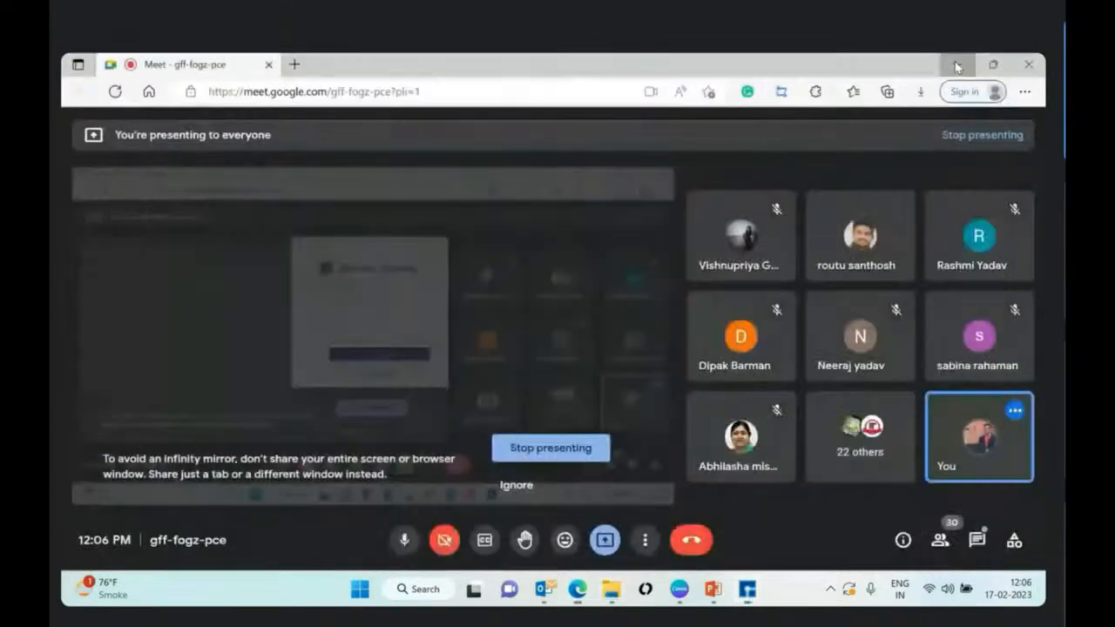
left_click(955, 66)
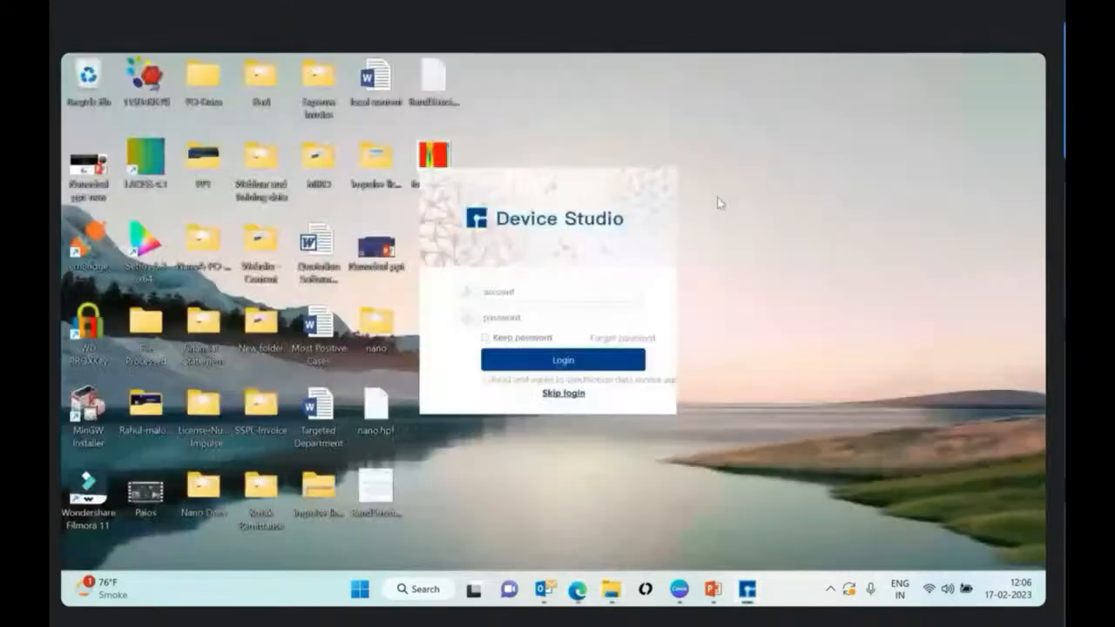
left_click(582, 394)
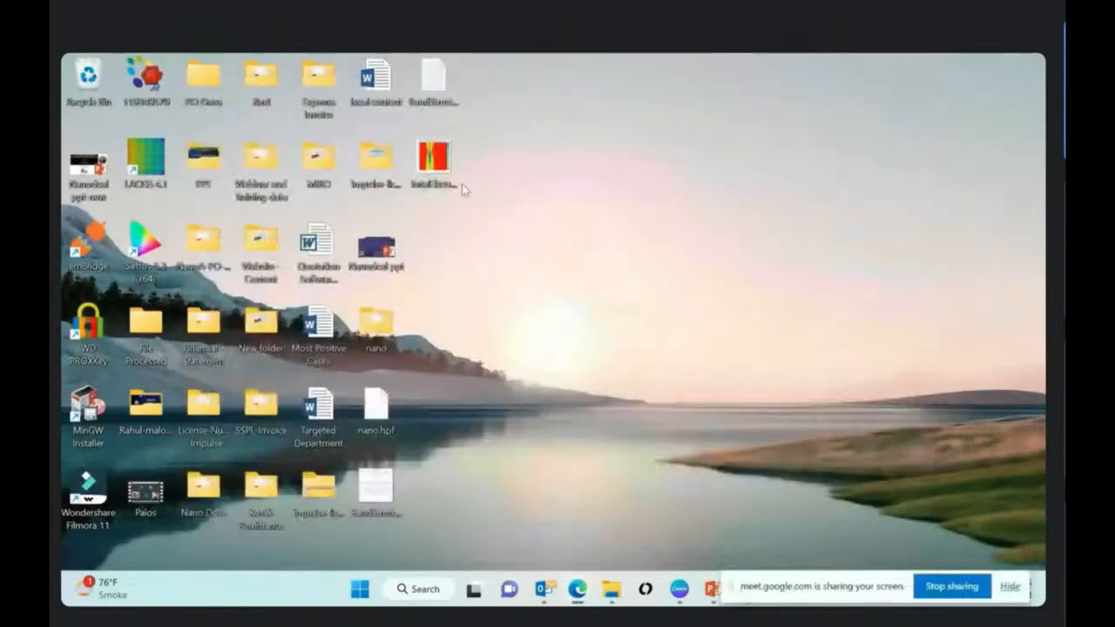
Step: Inspect the exported TotalElectronDensity.png image and the BandStructure text file from the Desktop, closing each one
double_click(439, 155)
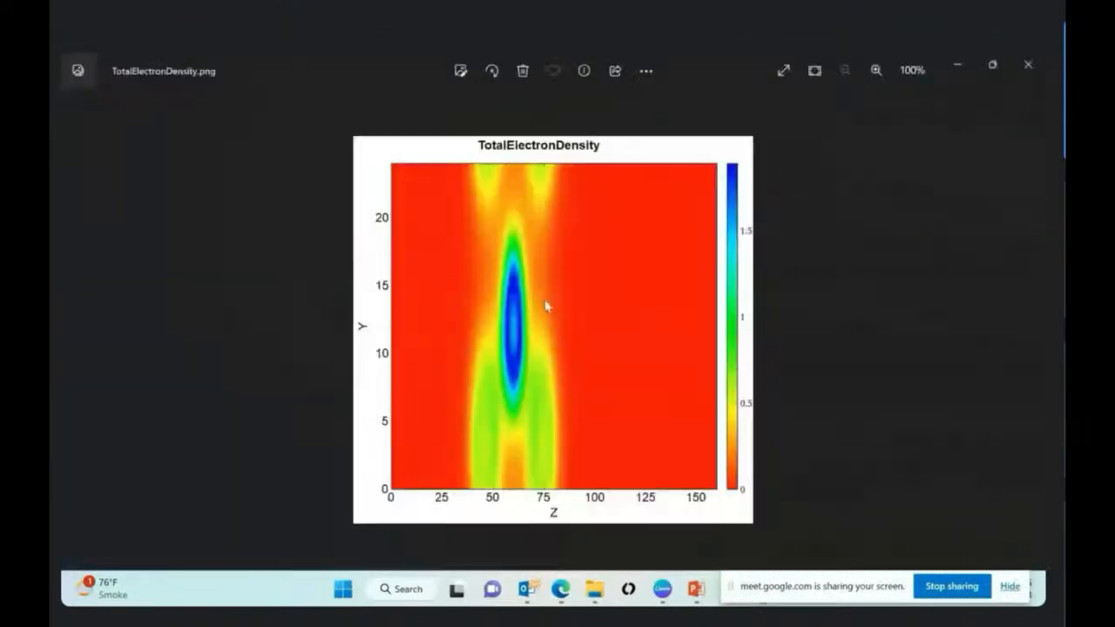
left_click(1029, 67)
double_click(439, 83)
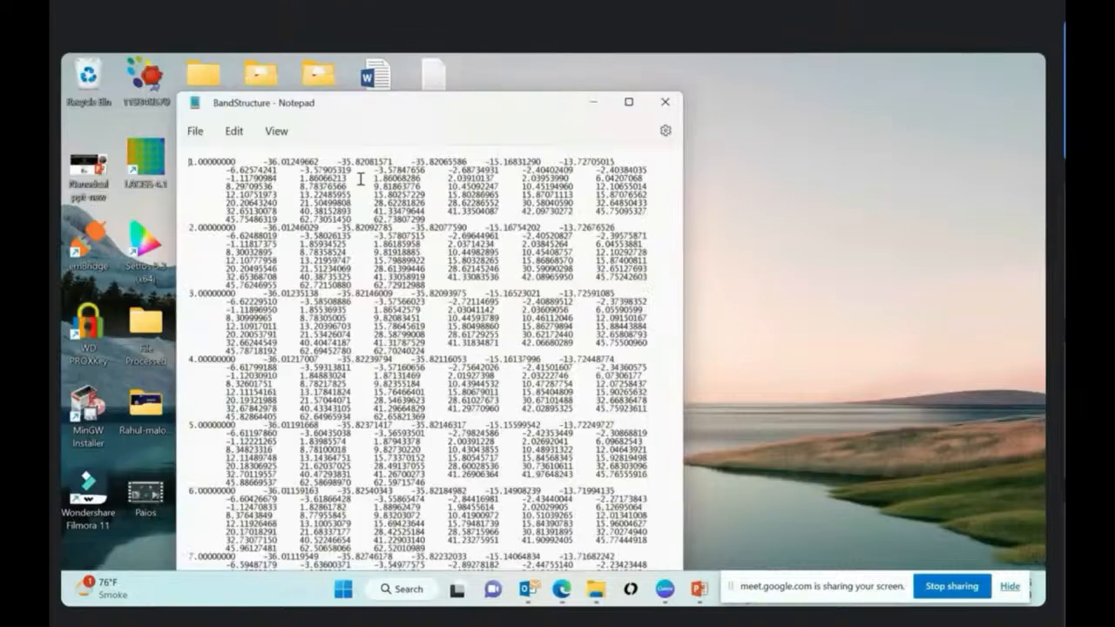
left_click_drag(530, 96, 649, 54)
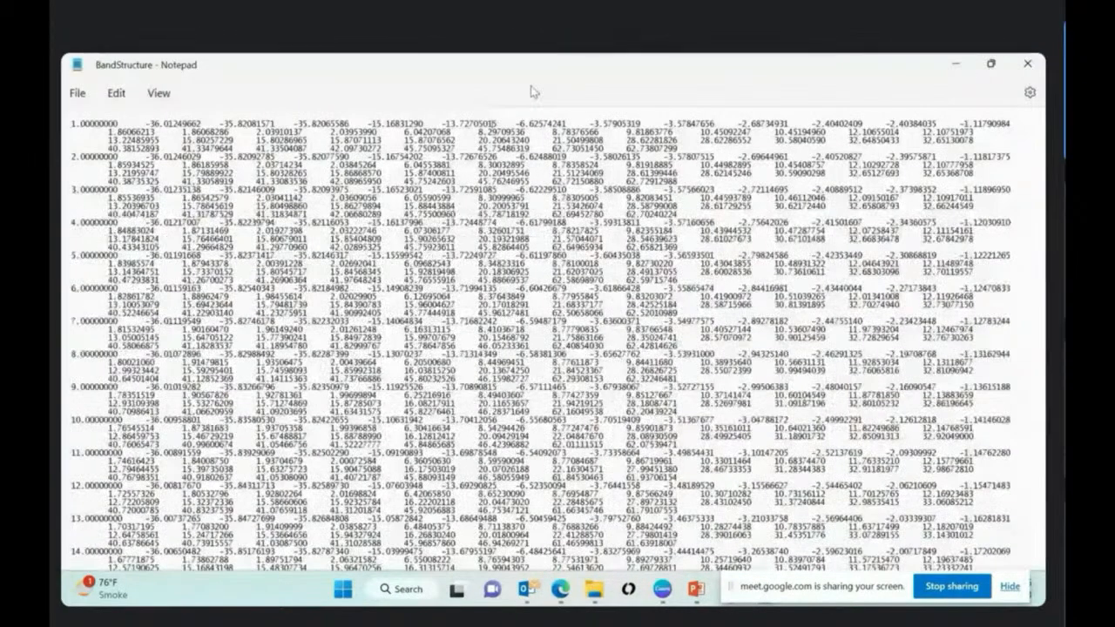
left_click(1029, 63)
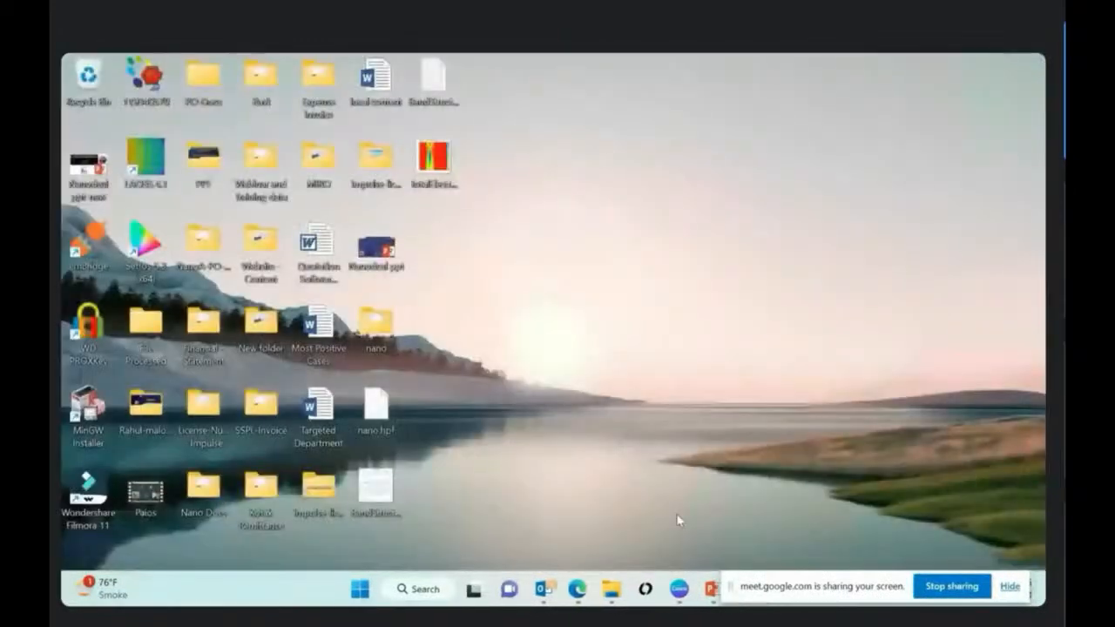
Step: Switch back to Device Studio and open the view of the EigenStates.dsf result
left_click_drag(774, 587, 793, 473)
left_click(748, 590)
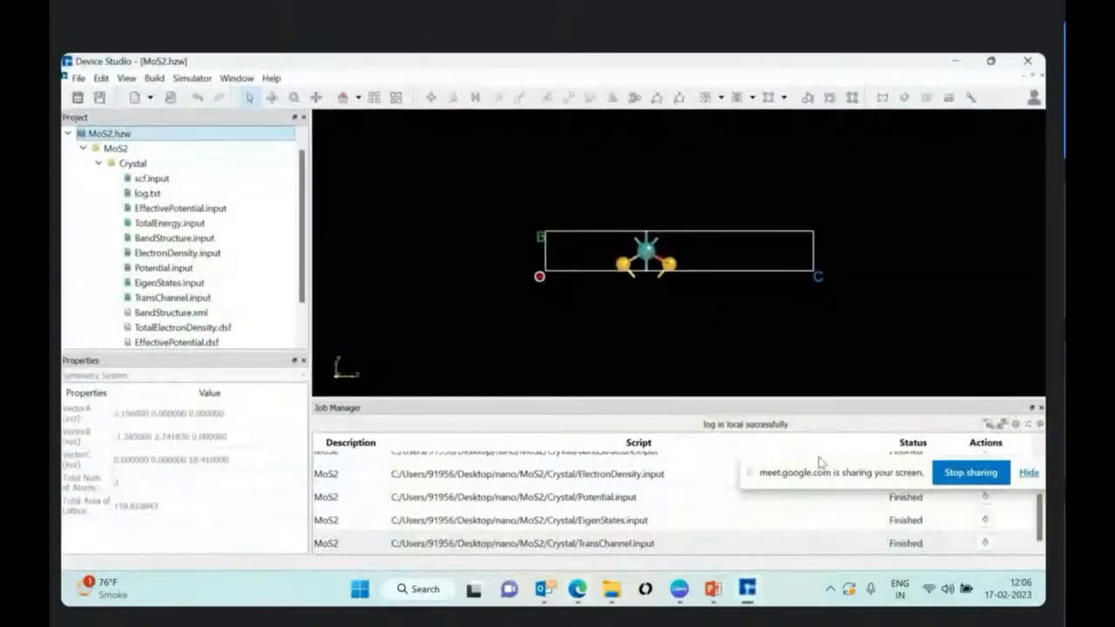
left_click_drag(546, 596, 542, 597)
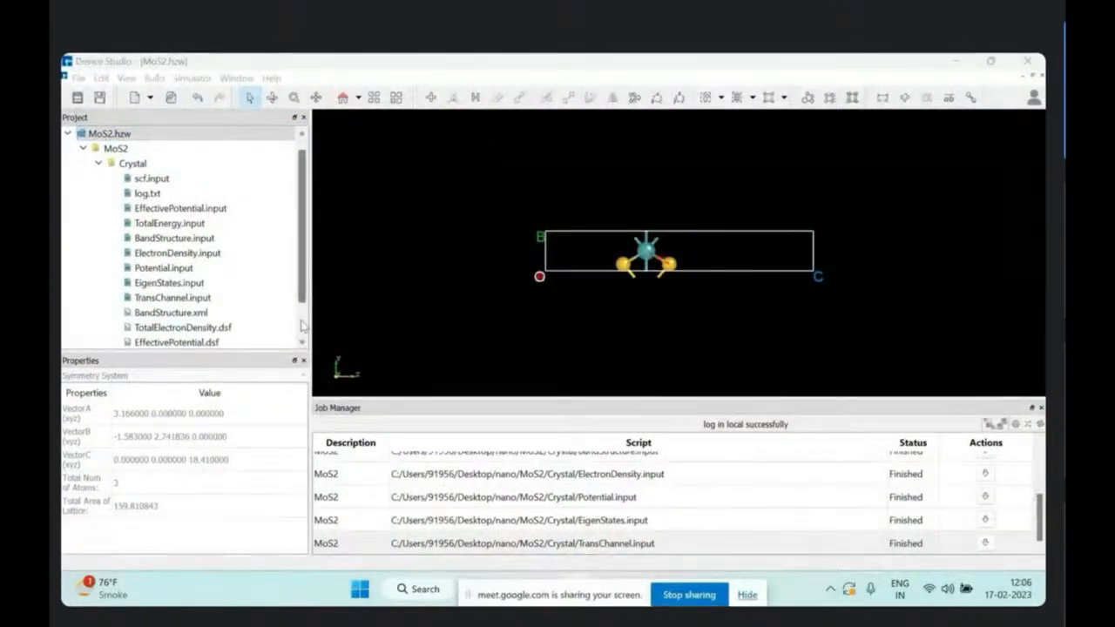
left_click(302, 325)
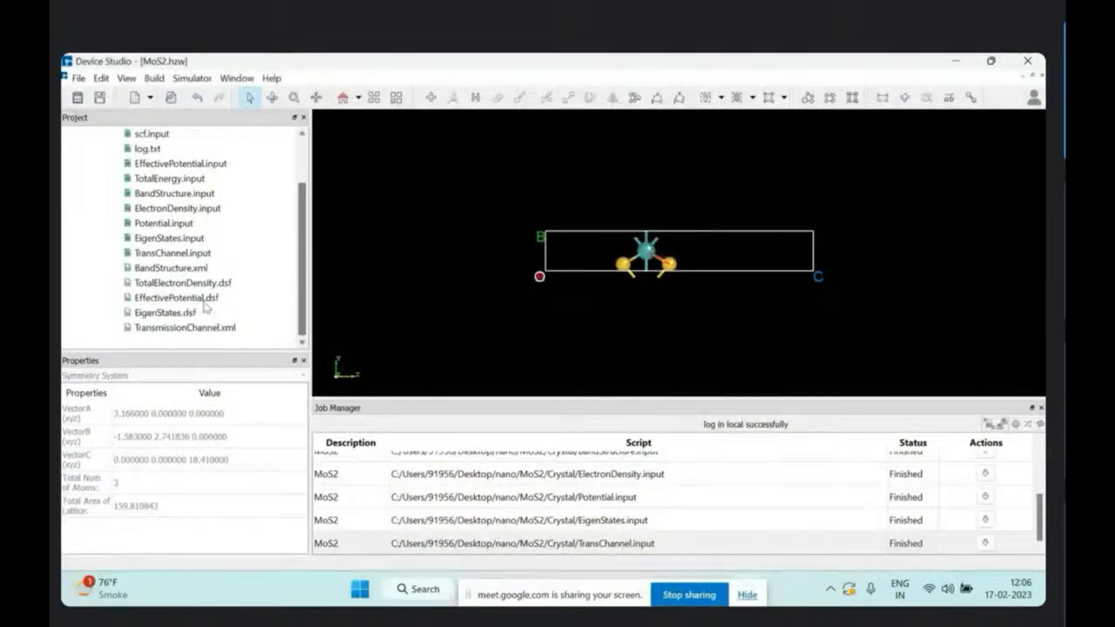
right_click(165, 317)
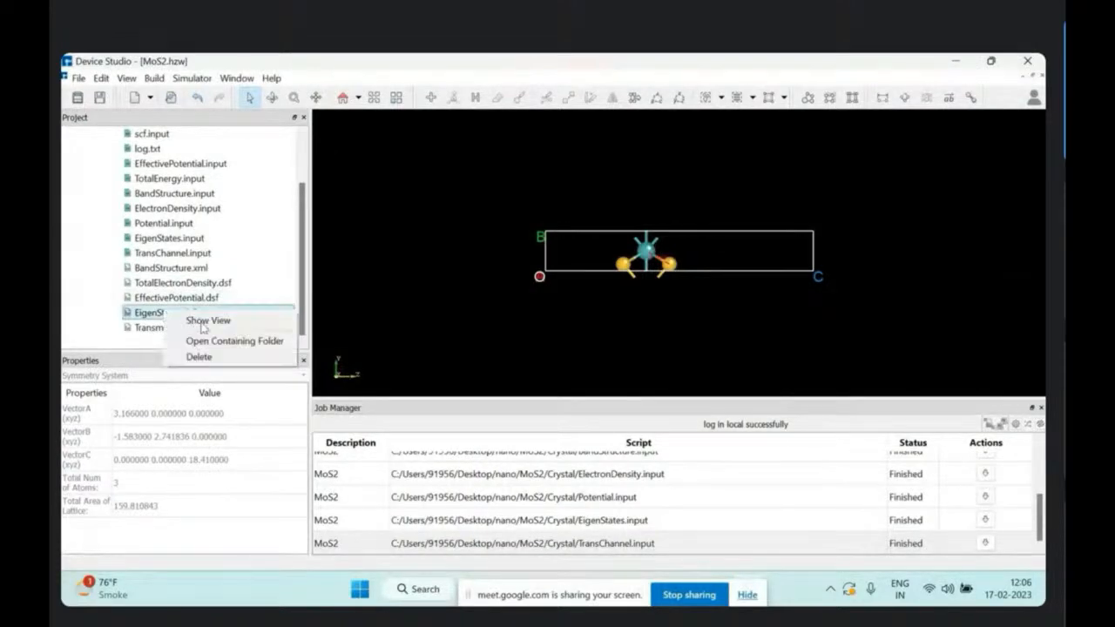
left_click(199, 320)
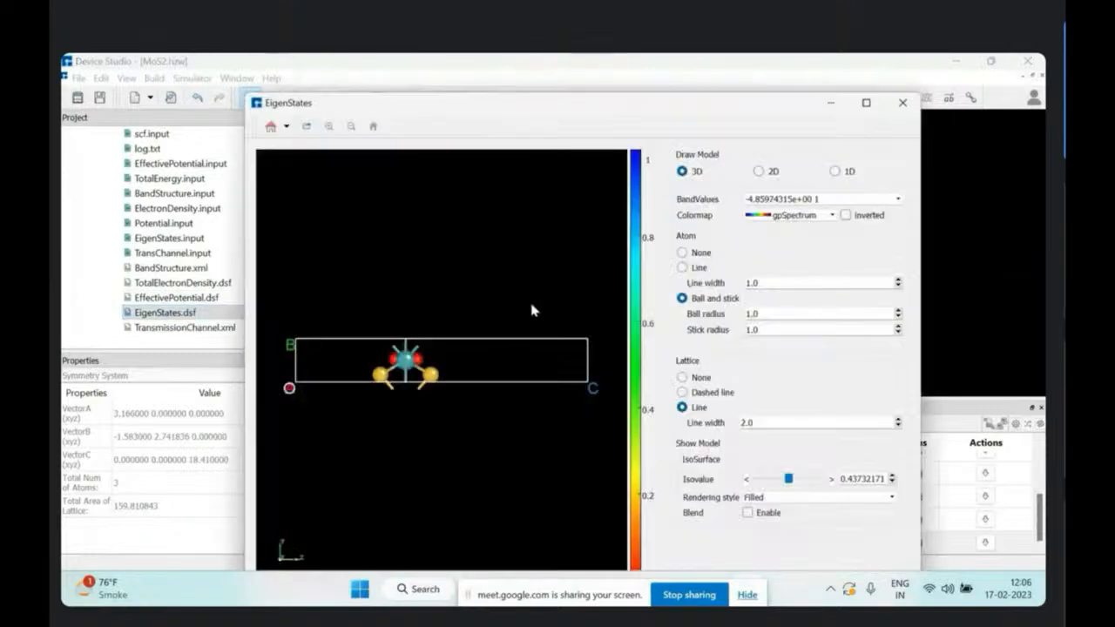
Step: Inspect the eigenstates as a rotated 3D model, 2D map and 1D curves averaged in the yz and xz planes, and close the plot
left_click_drag(520, 424, 523, 366)
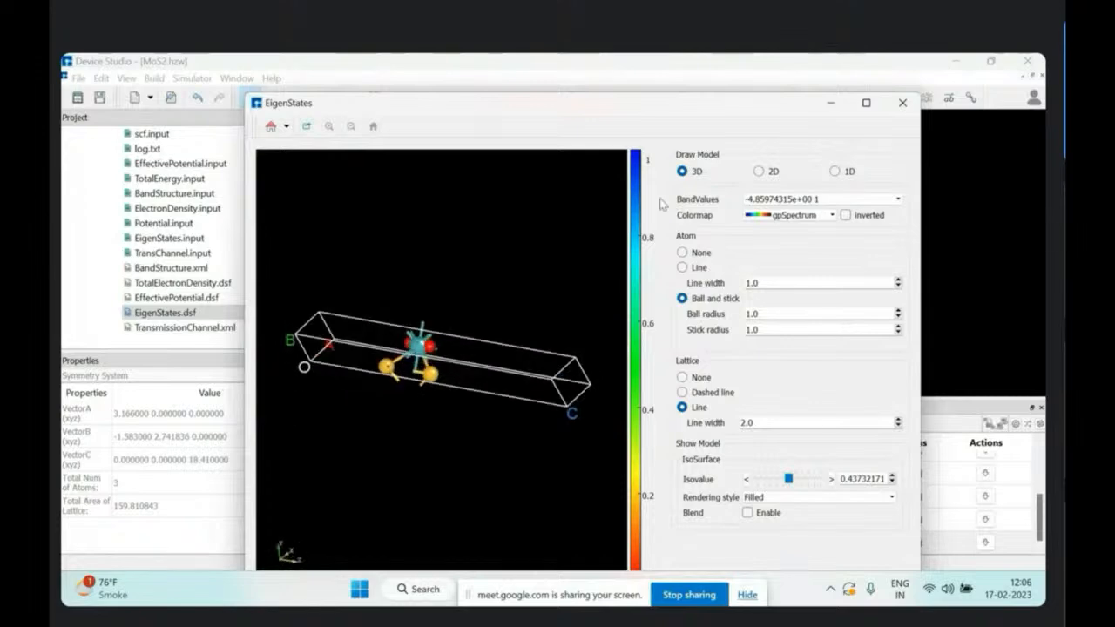
left_click(760, 172)
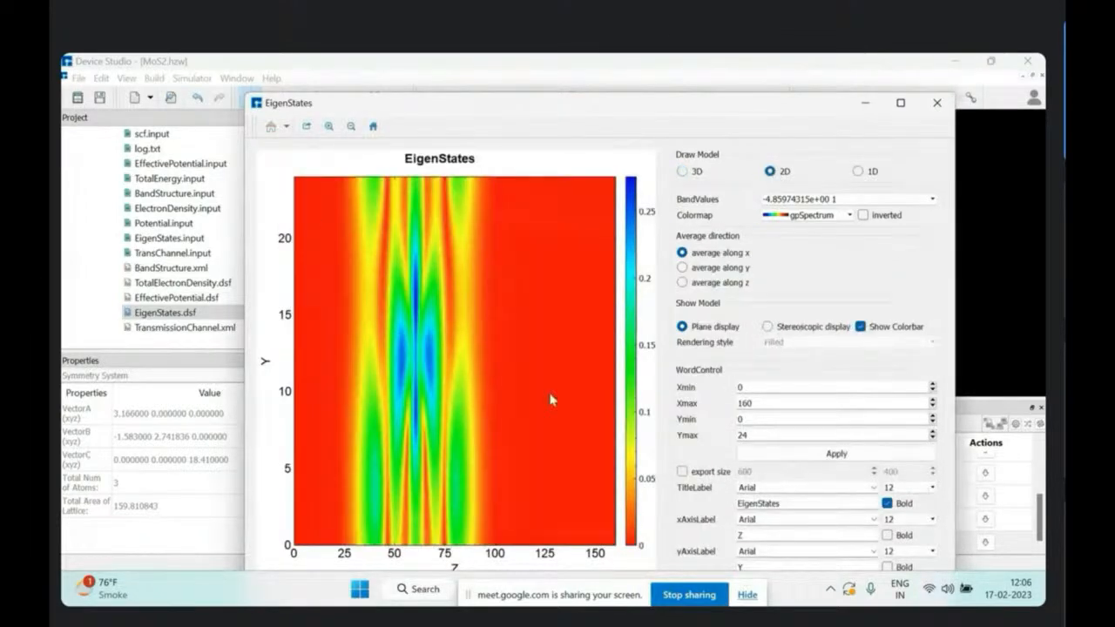
left_click(863, 171)
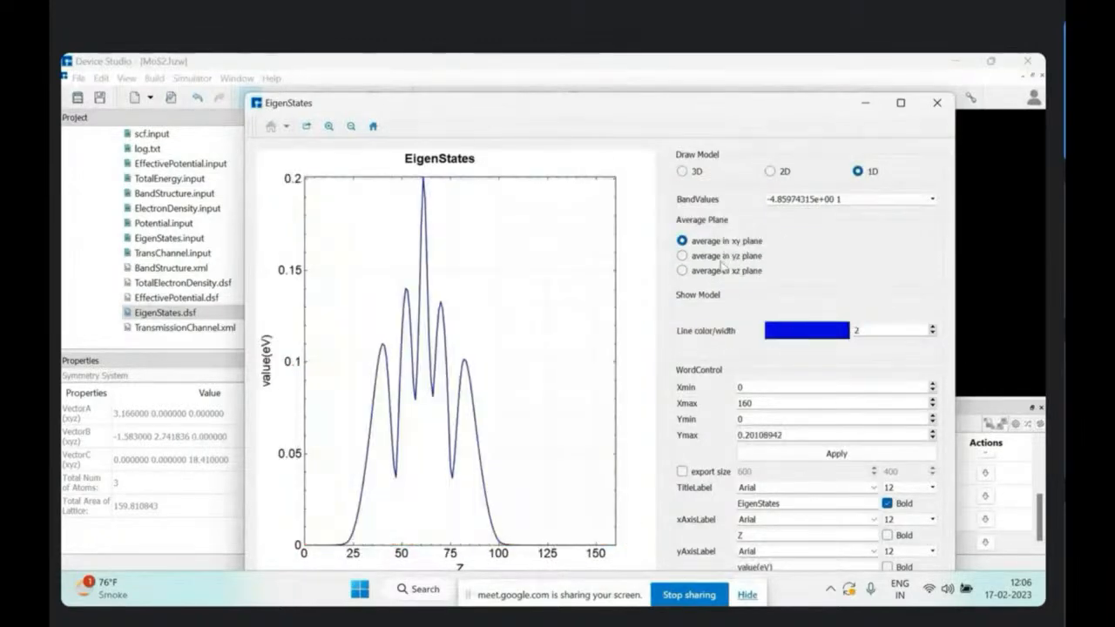
left_click(722, 258)
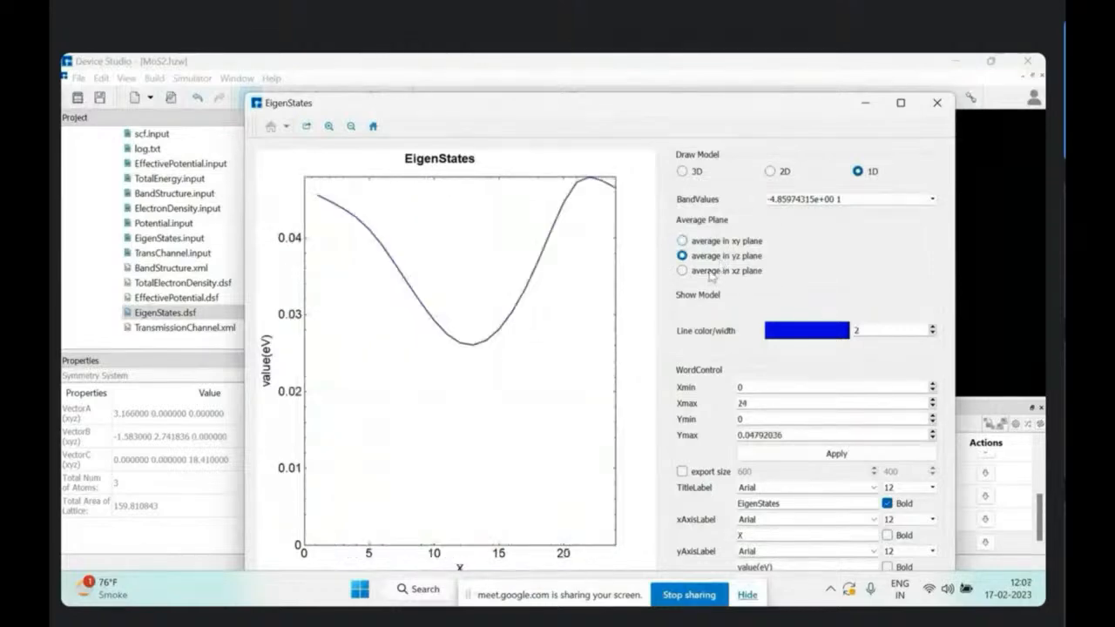
left_click(712, 275)
left_click(774, 173)
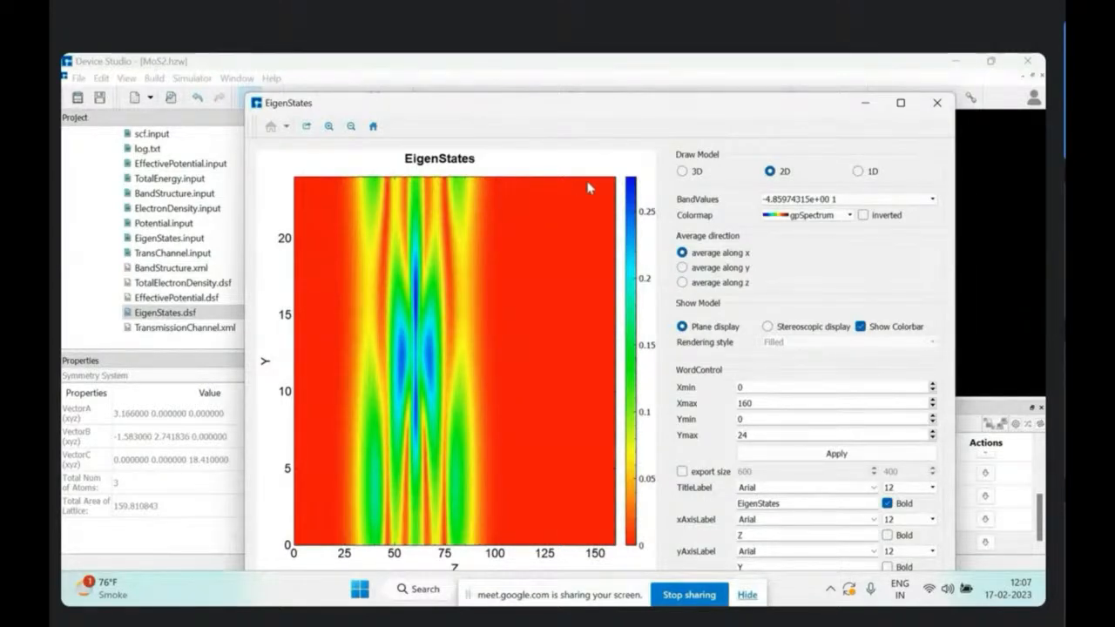
left_click(938, 103)
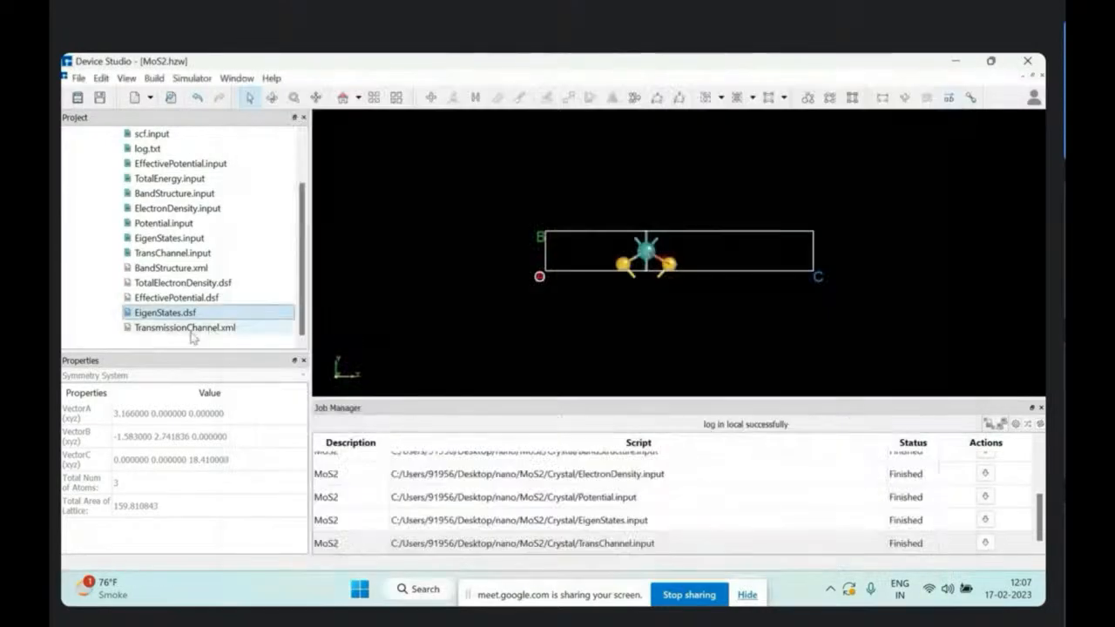
Step: Open the TransmissionChannel.xml plot and apply an energy axis range from -3 to 3
left_click(201, 329)
right_click(202, 338)
left_click(230, 343)
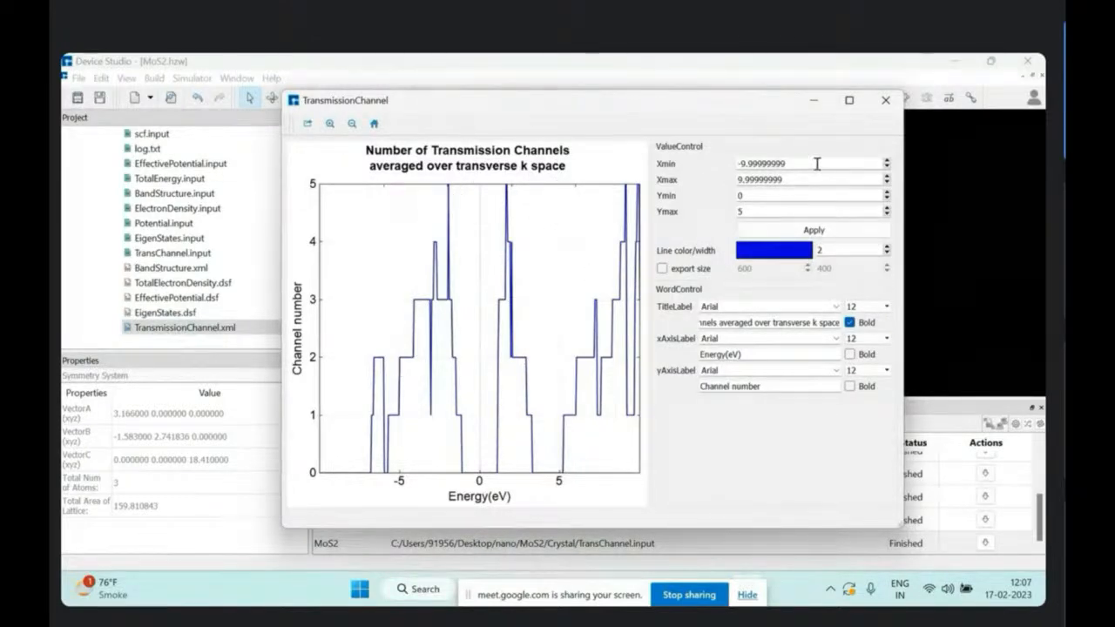
key("BackSpace")
key("BackSpace")
key("BackSpace")
key("BackSpace")
key("BackSpace")
key("BackSpace")
key("BackSpace")
key("BackSpace")
key("BackSpace")
type("-3")
key("BackSpace")
key("BackSpace")
key("BackSpace")
key("BackSpace")
key("BackSpace")
key("BackSpace")
type("3")
left_click(795, 231)
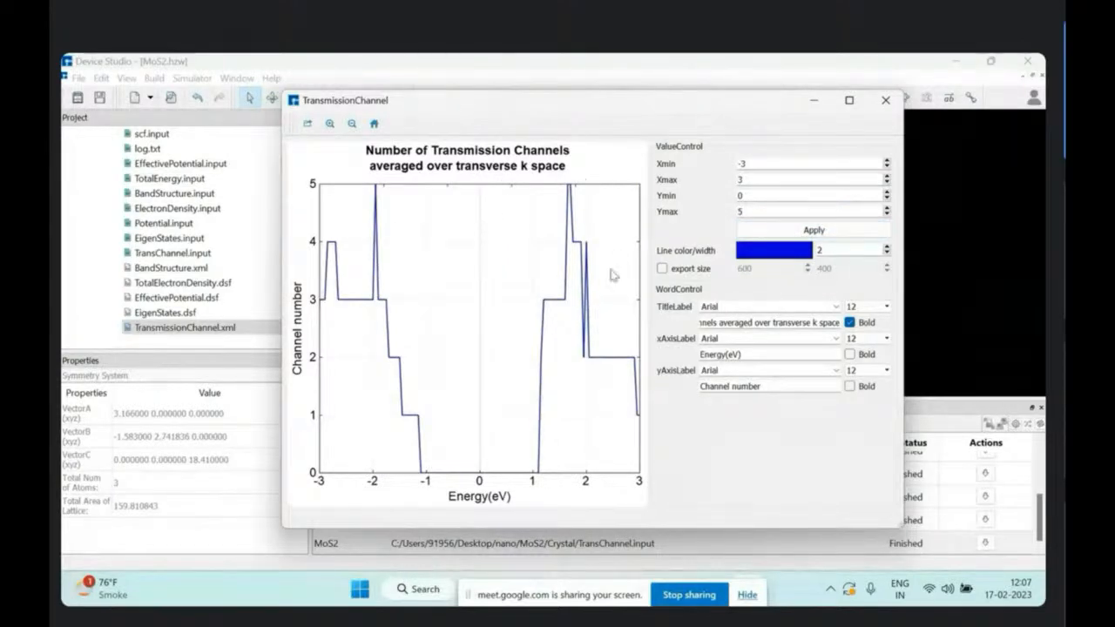
Step: Set the transmission plot's Xmax to 0, apply it, and close the plot
left_click(768, 175)
type("0")
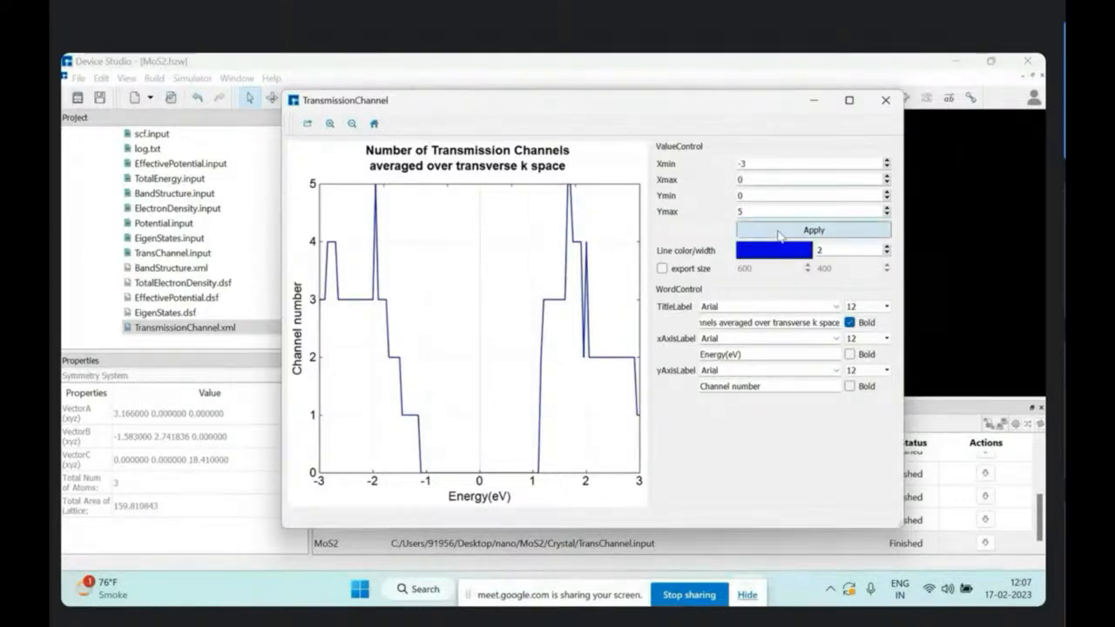
left_click(778, 231)
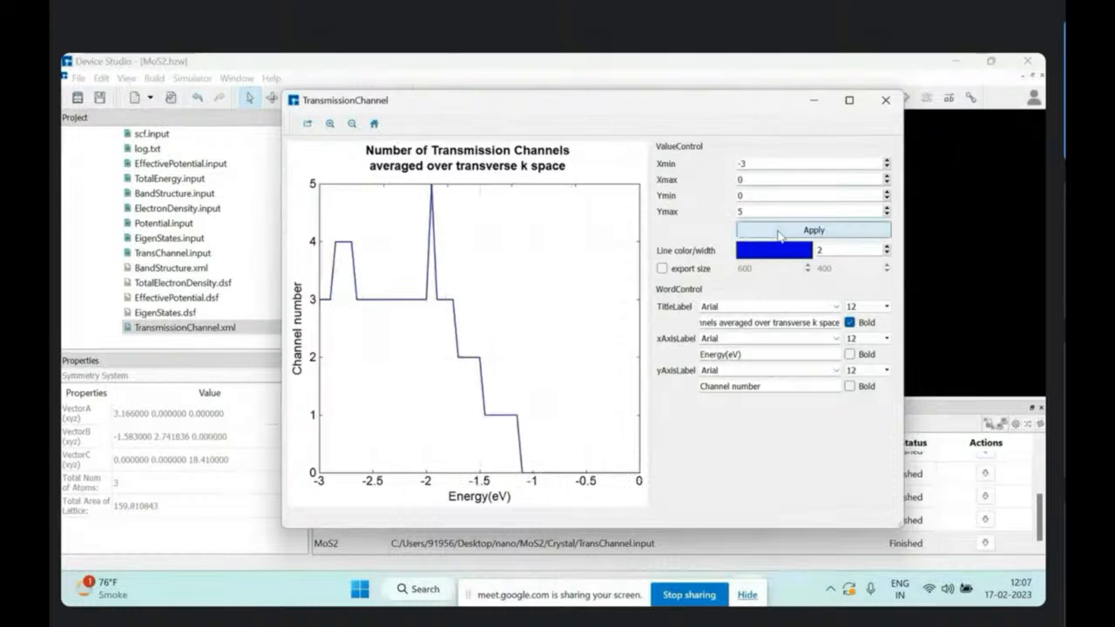
left_click(886, 100)
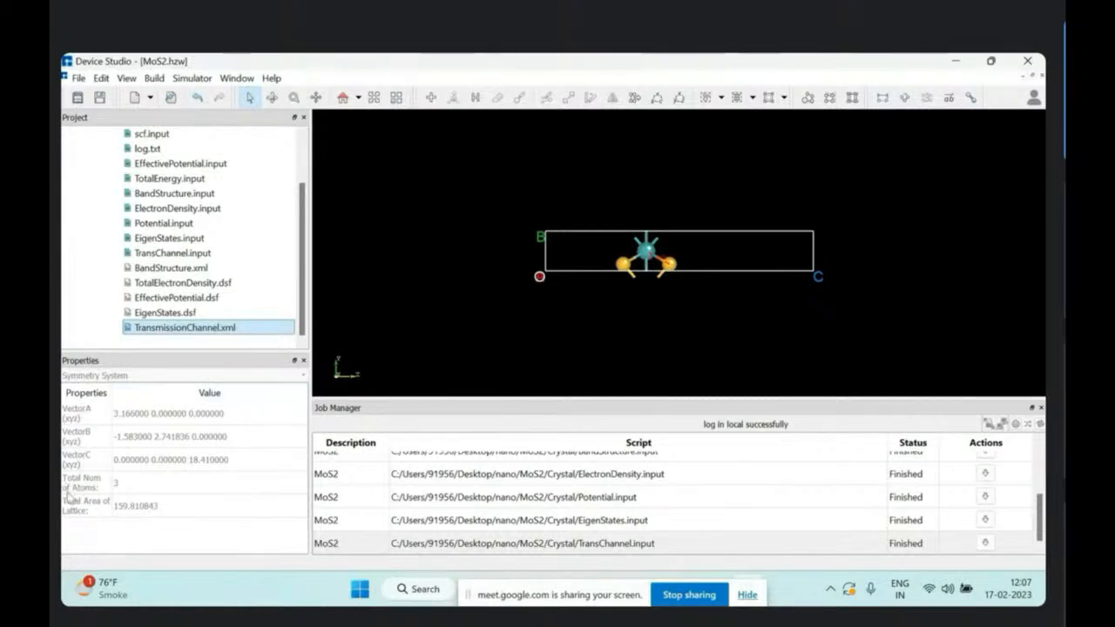
Step: Enlarge the model area showing the MoS2 cell and open the Convert to Crystal settings
right_click_drag(709, 204, 266, 440)
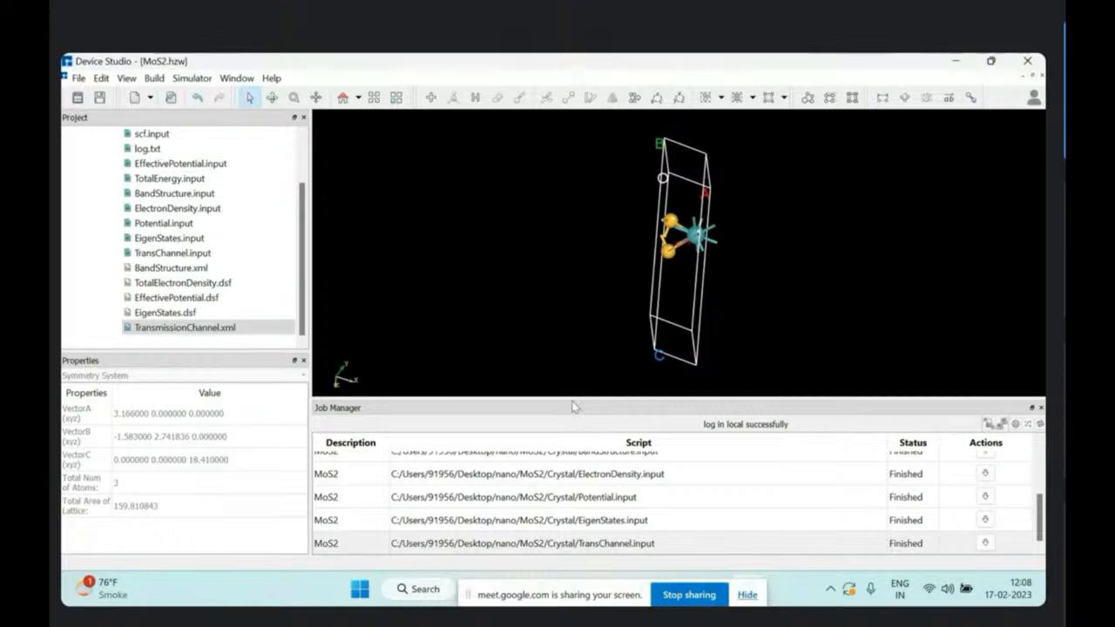
left_click_drag(572, 397, 570, 462)
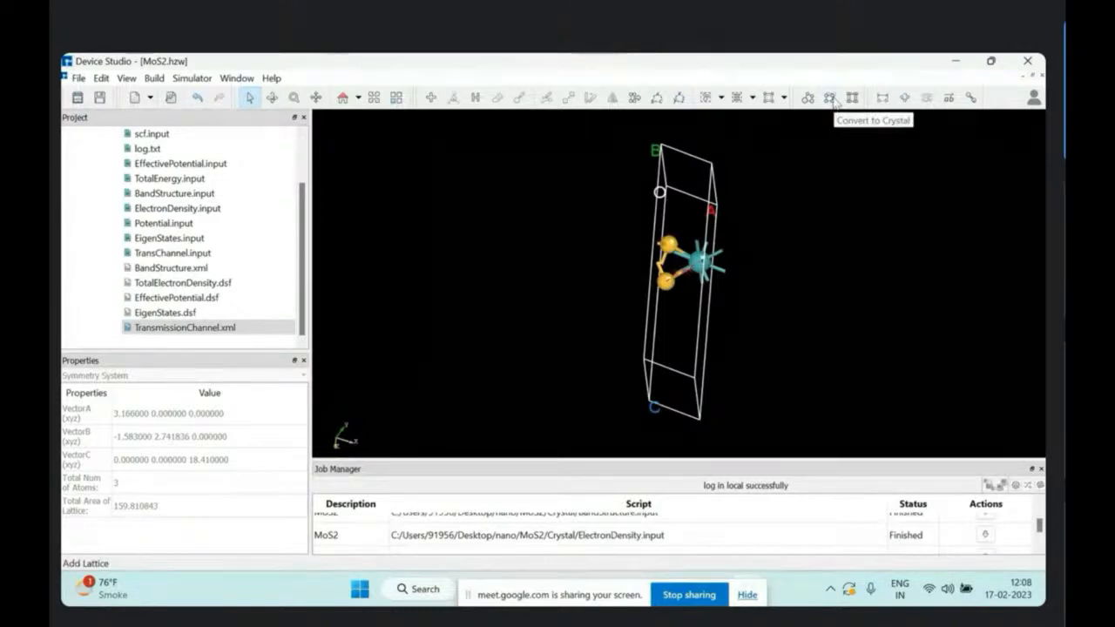
left_click(830, 99)
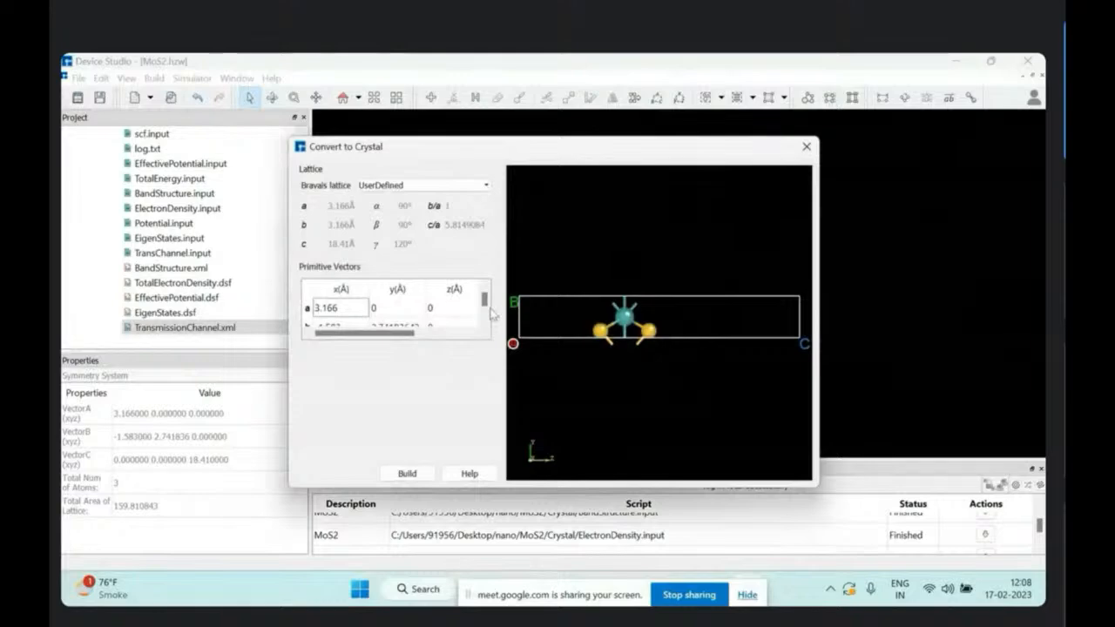
Step: Review the components of the primitive vectors a, b and c of the MoS2 lattice
scroll(486, 322, "down", 2)
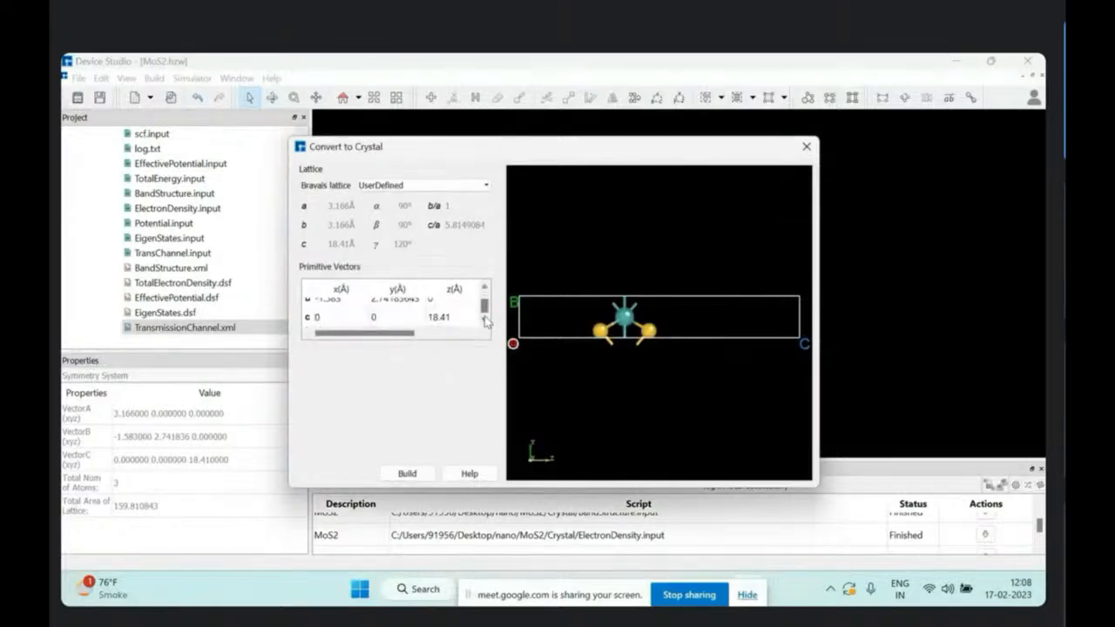
double_click(439, 319)
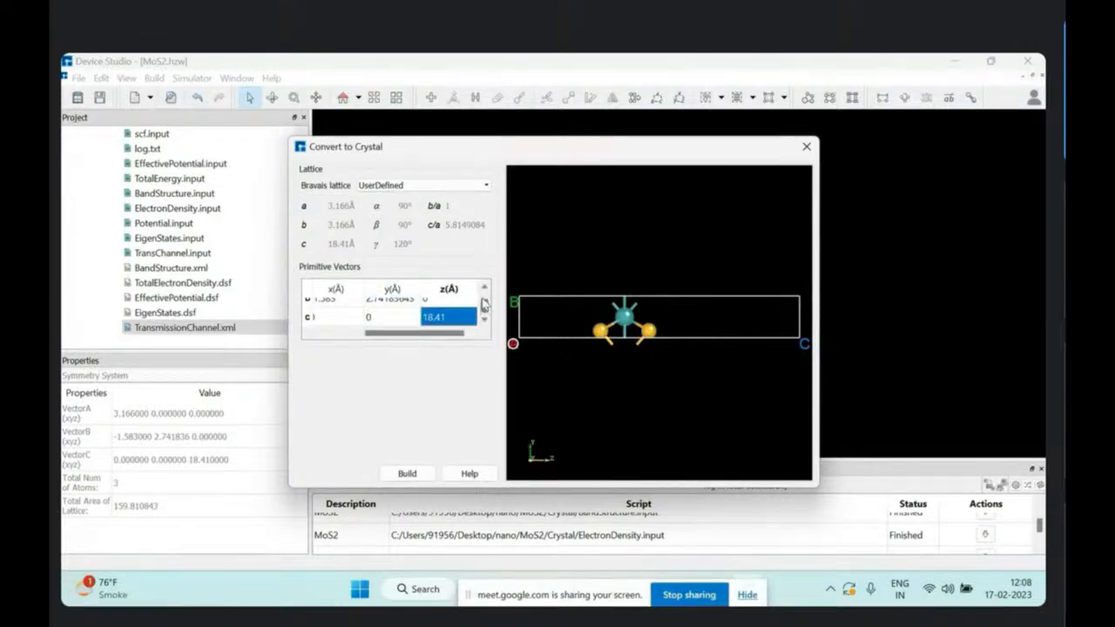
left_click(484, 302)
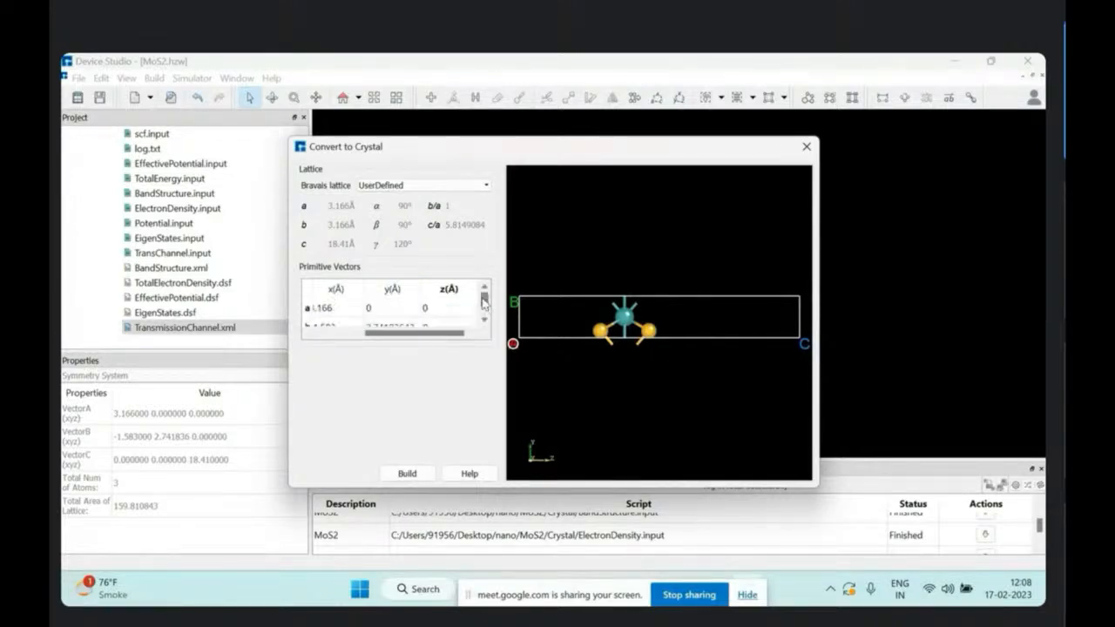
left_click(338, 334)
double_click(338, 308)
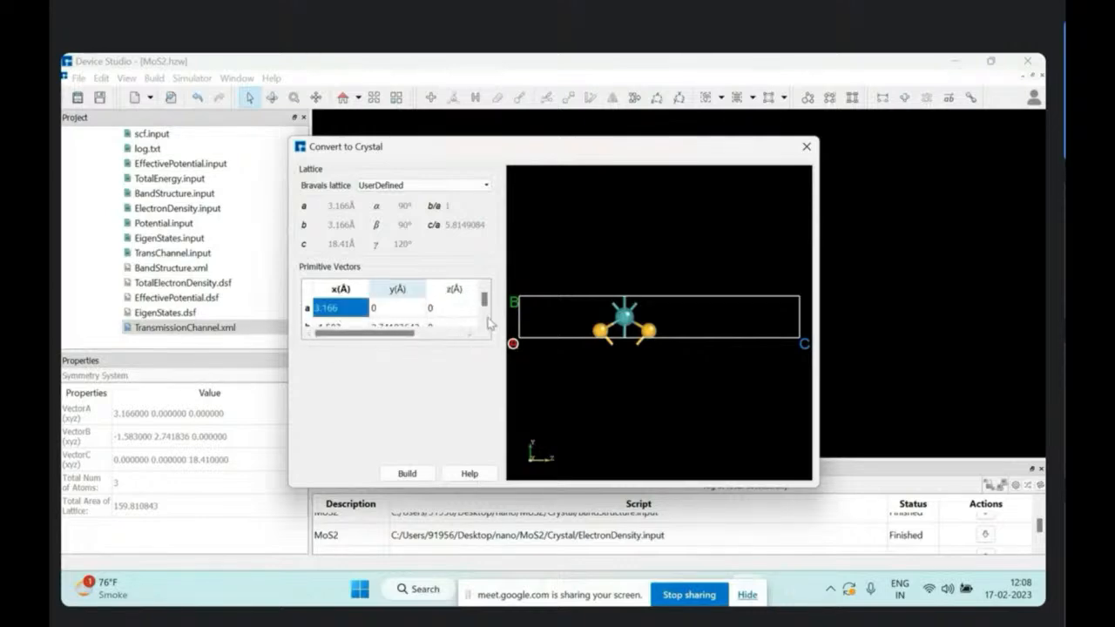
scroll(487, 319, "down", 1)
double_click(384, 308)
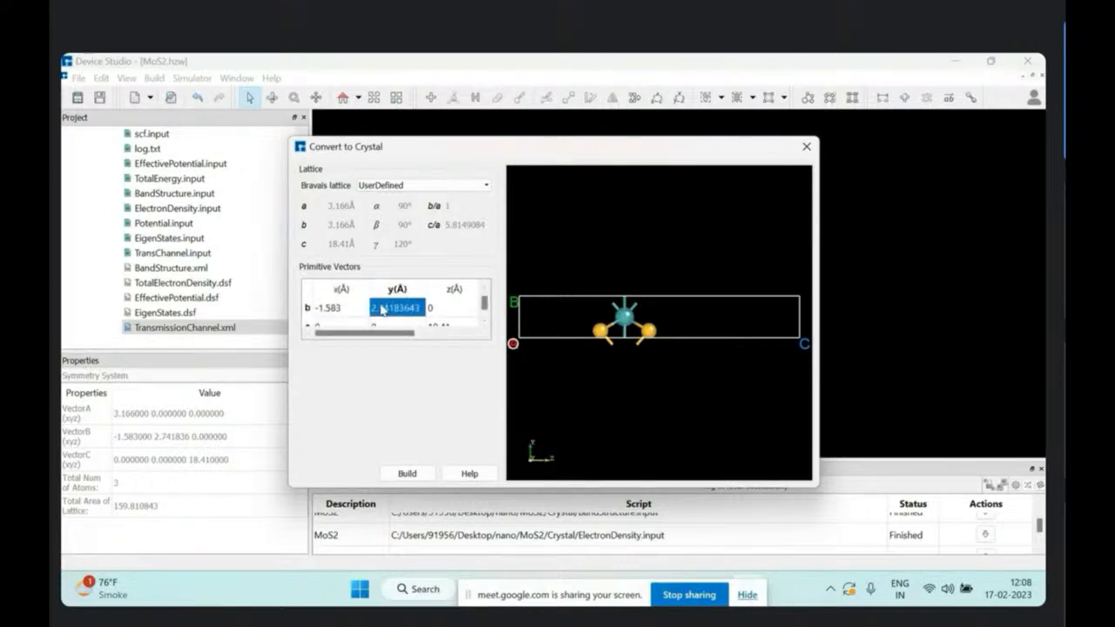
left_click(485, 321)
Step: Try a z component of 2.6 Å for primitive vector c
double_click(441, 318)
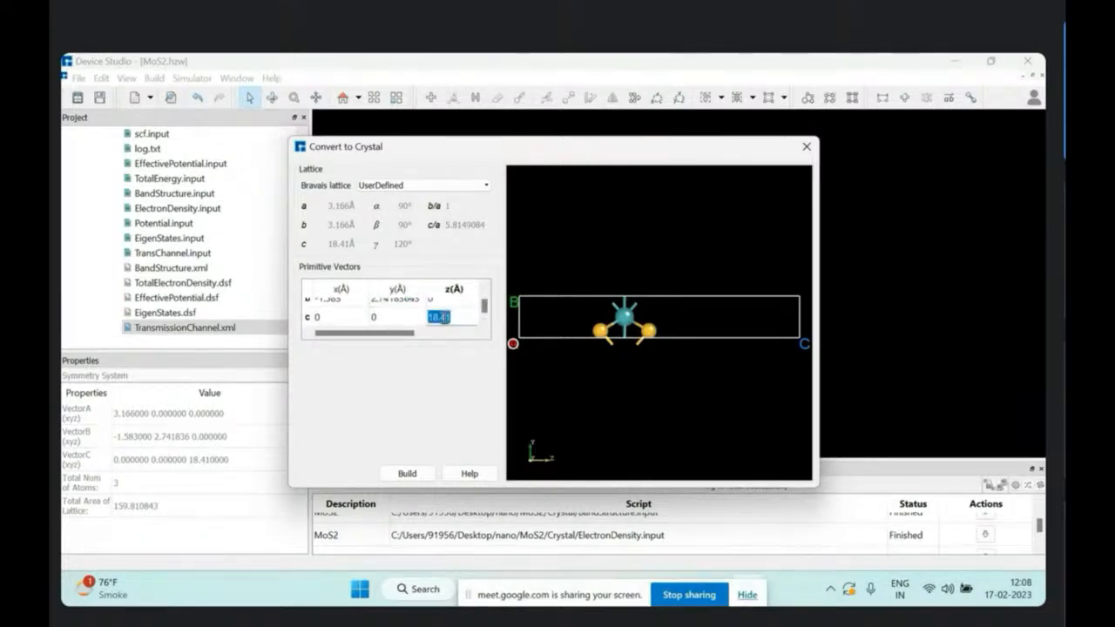
type("2.6")
left_click(450, 306)
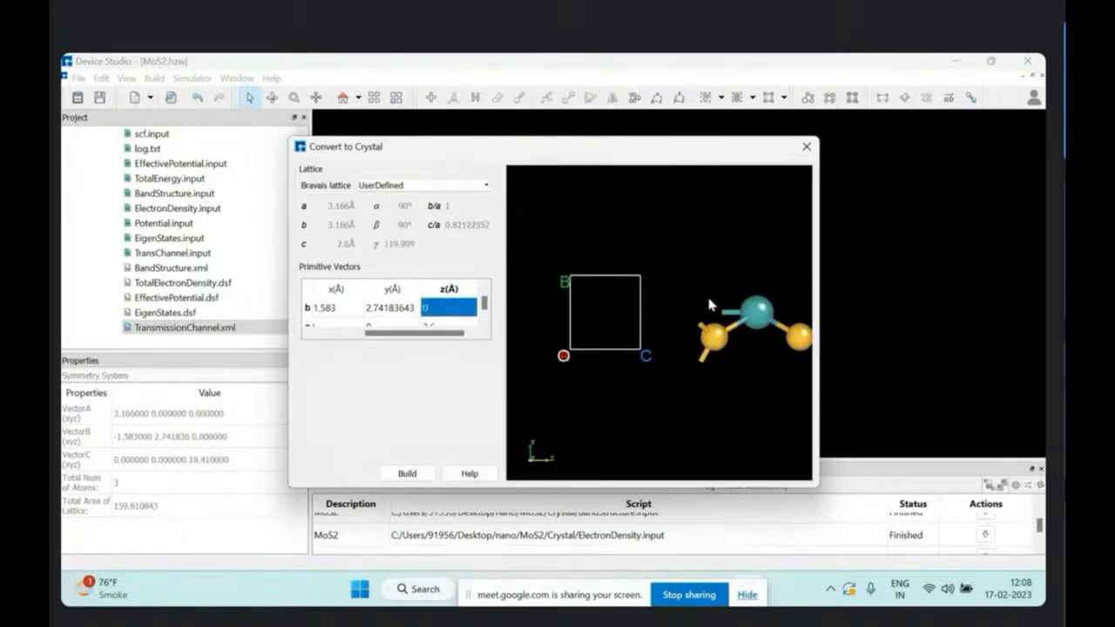
Step: Try z components of 4.6 Å and 6 Å for primitive vector c
left_click(486, 320)
double_click(448, 318)
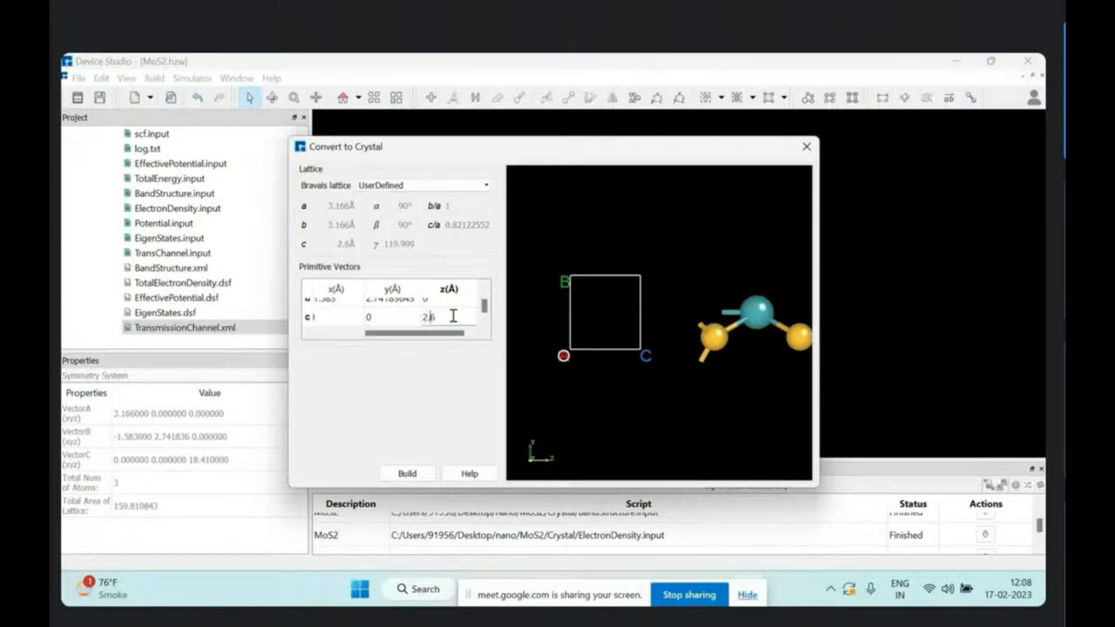
type("4.6")
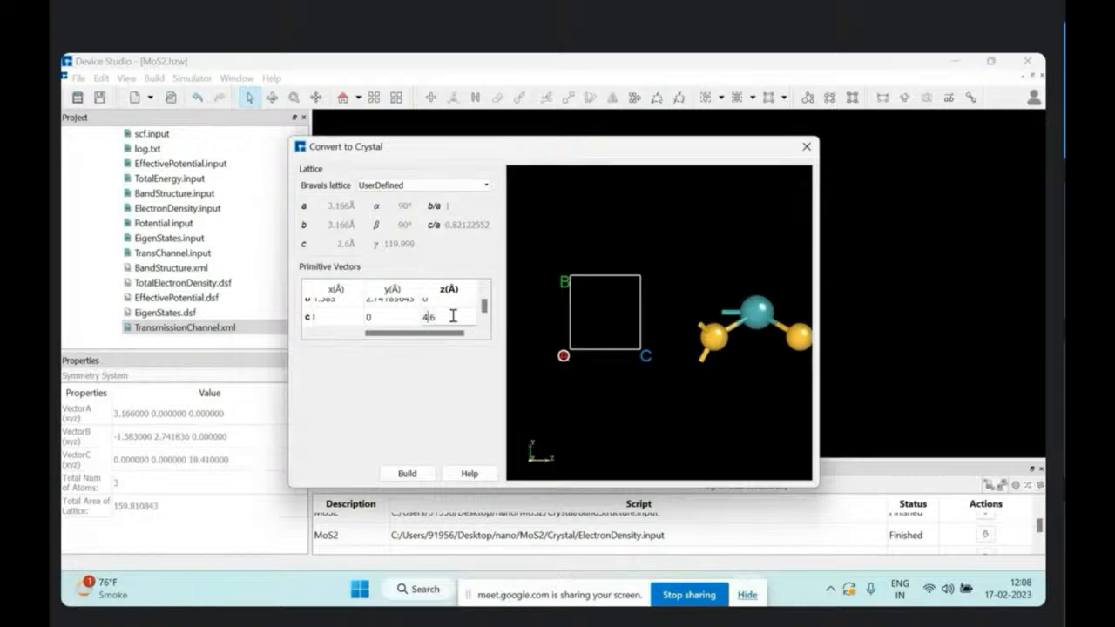
left_click(403, 314)
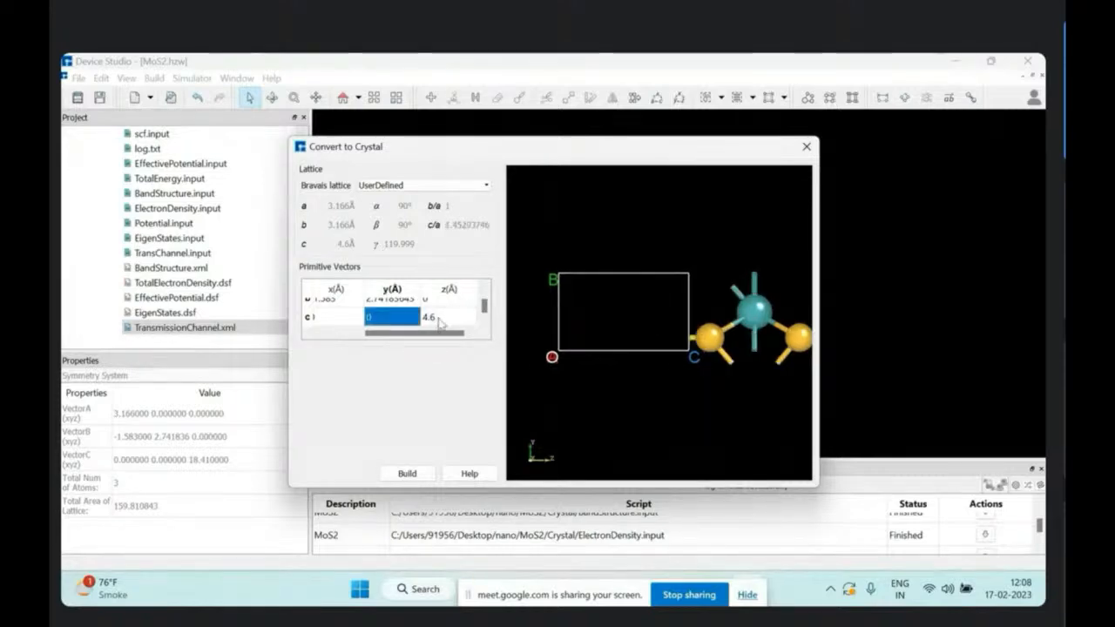
double_click(438, 319)
left_click(439, 318)
type("6")
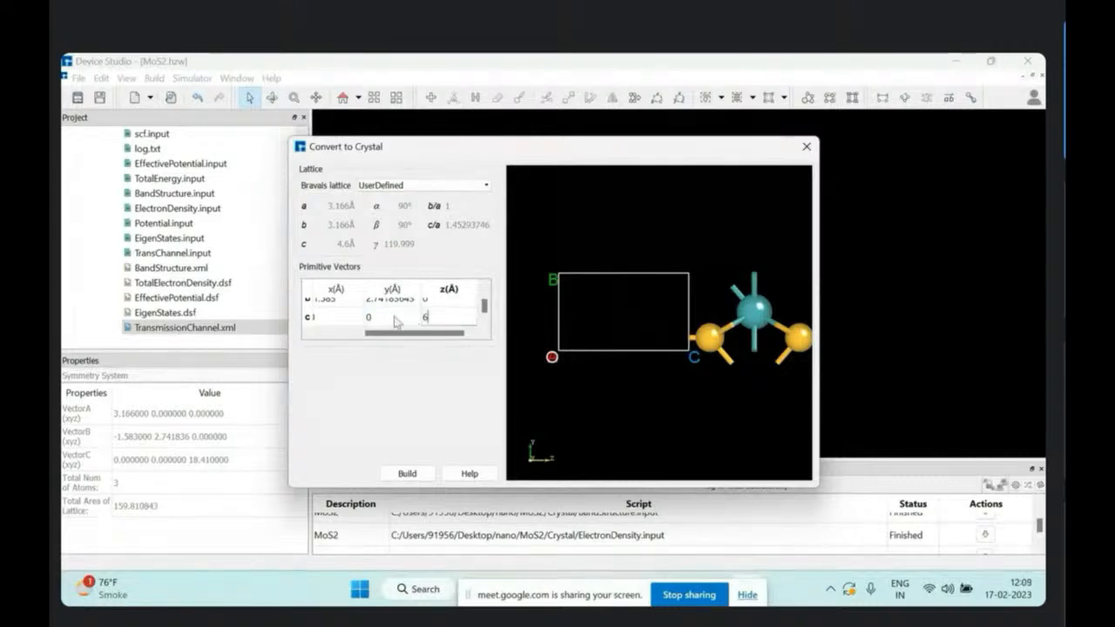
left_click(415, 318)
Step: Set the z component of primitive vector c to 8 Å
double_click(435, 319)
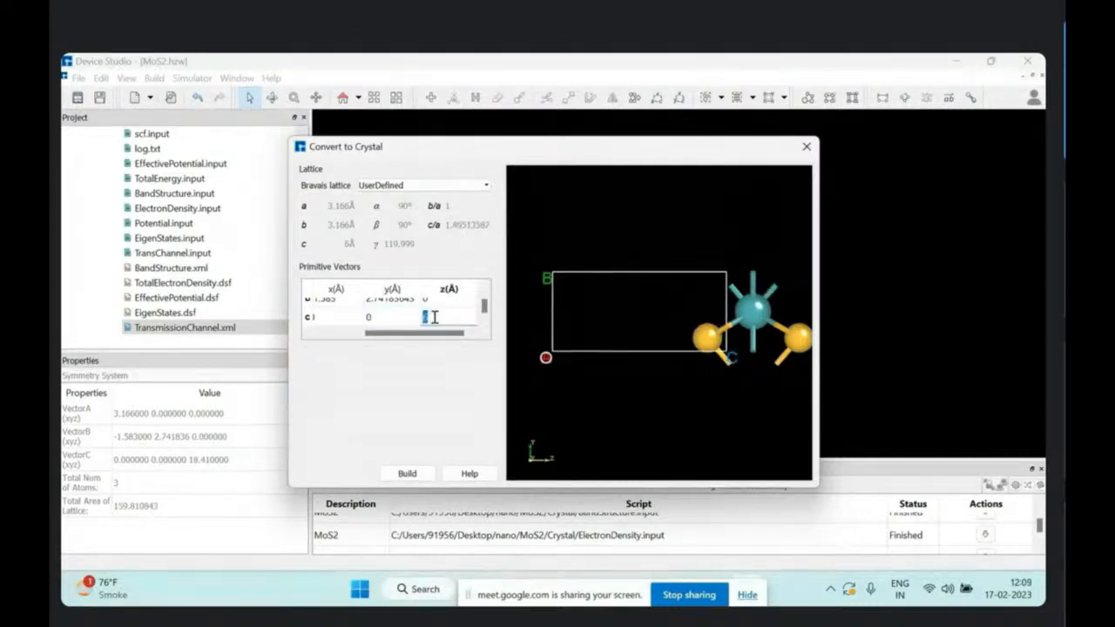
left_click(403, 320)
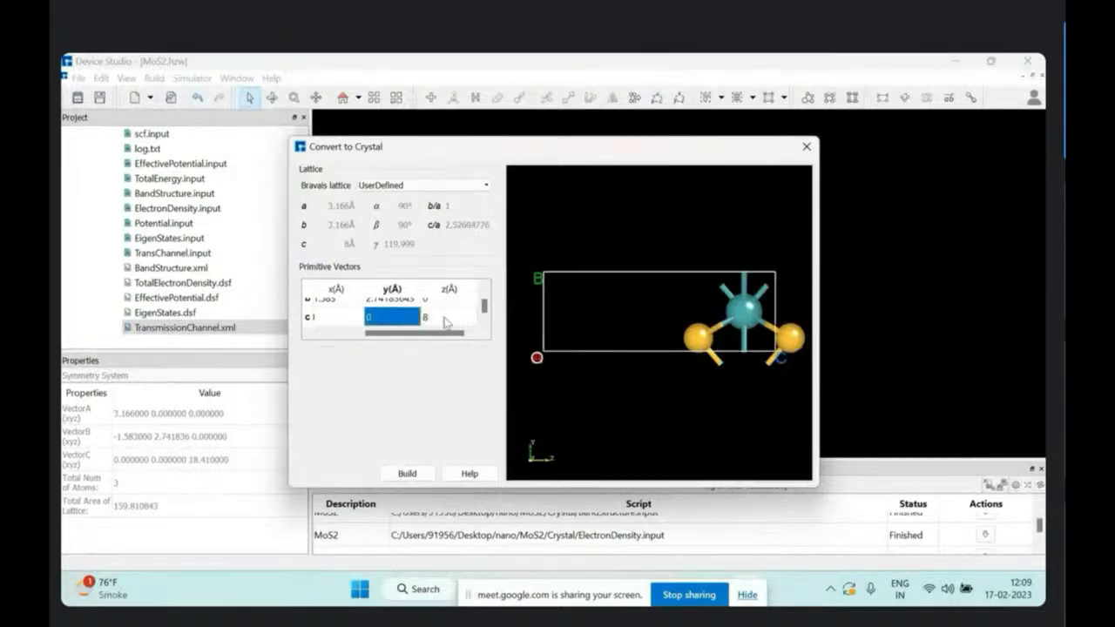
left_click(446, 321)
left_click(404, 302)
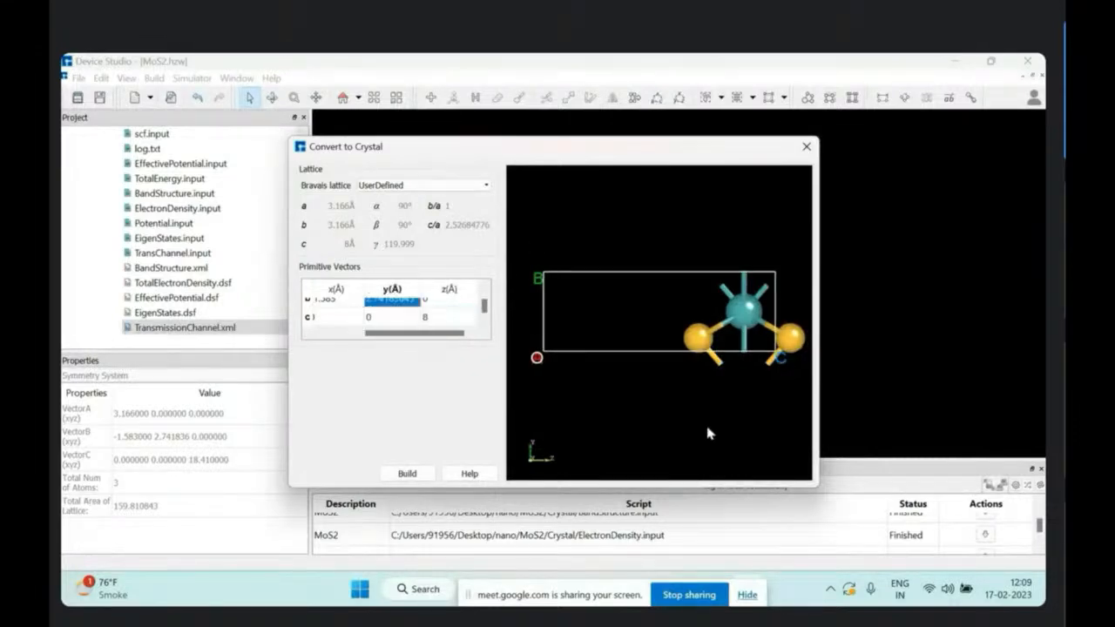
Step: Build the MoS2 crystal with the user-defined lattice and return the model to its original orientation
left_click(407, 474)
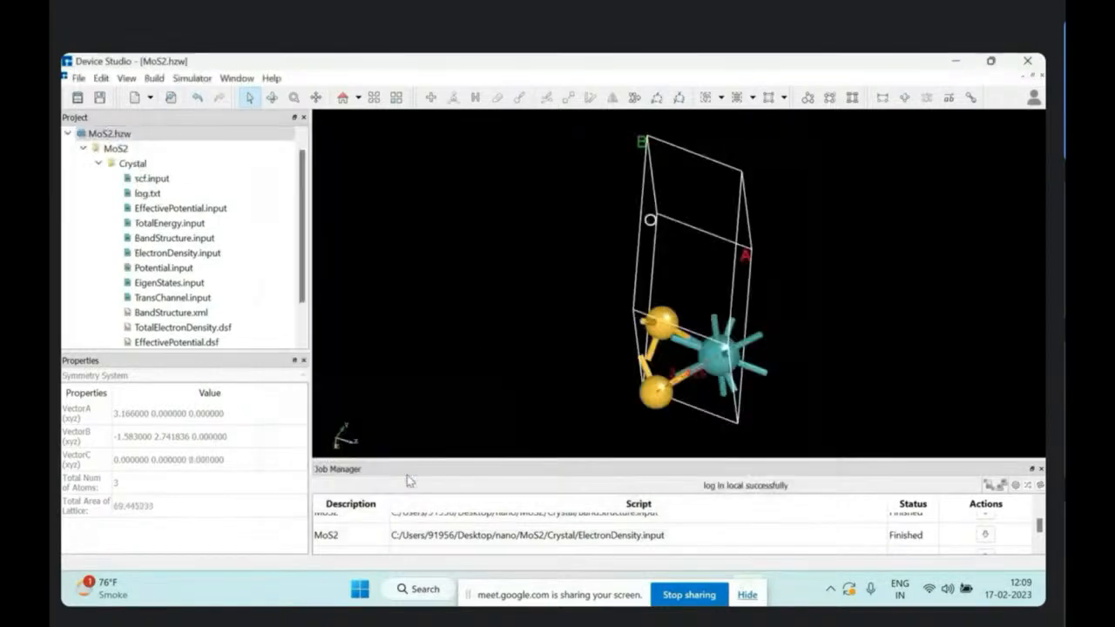
left_click(344, 98)
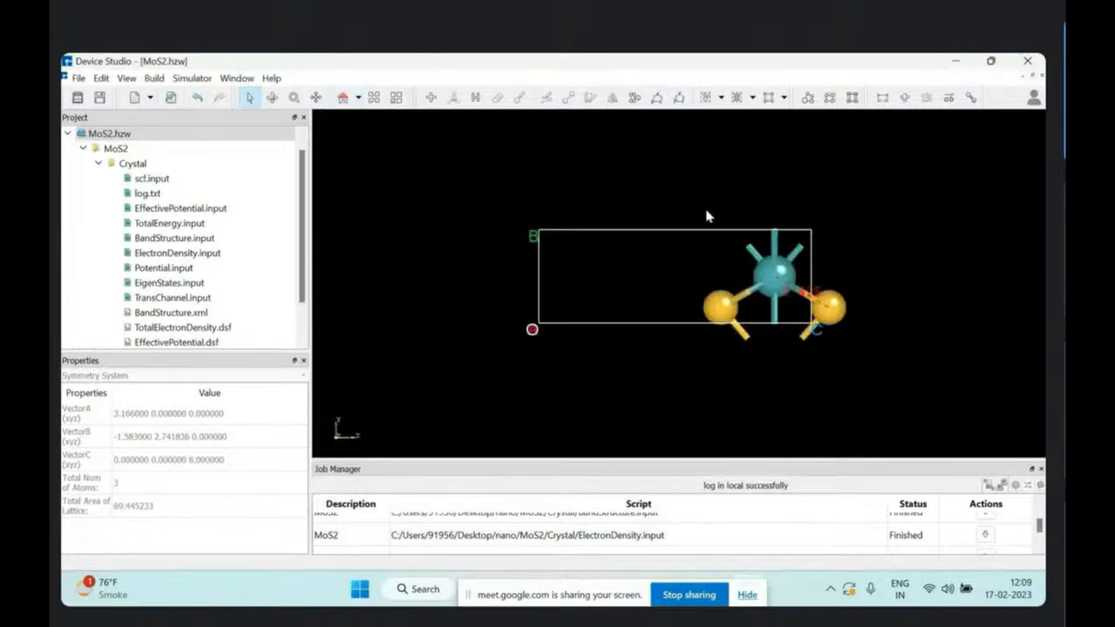
right_click_drag(787, 272, 822, 271)
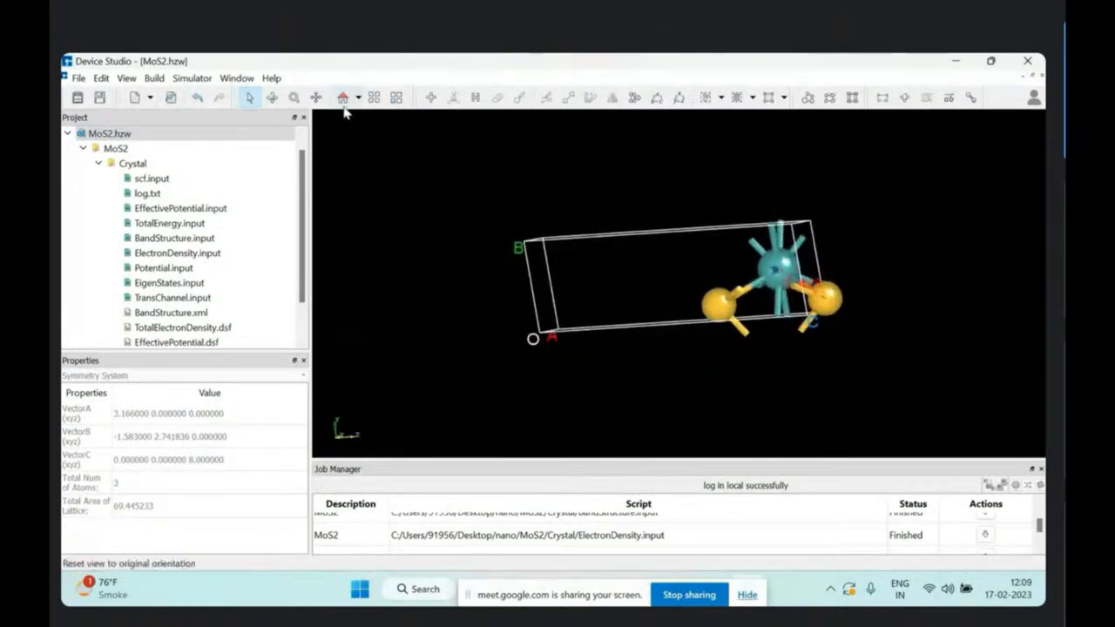
left_click(342, 97)
Step: Select all the MoS2 atoms and center them within the unit cell
left_click_drag(844, 304, 901, 389)
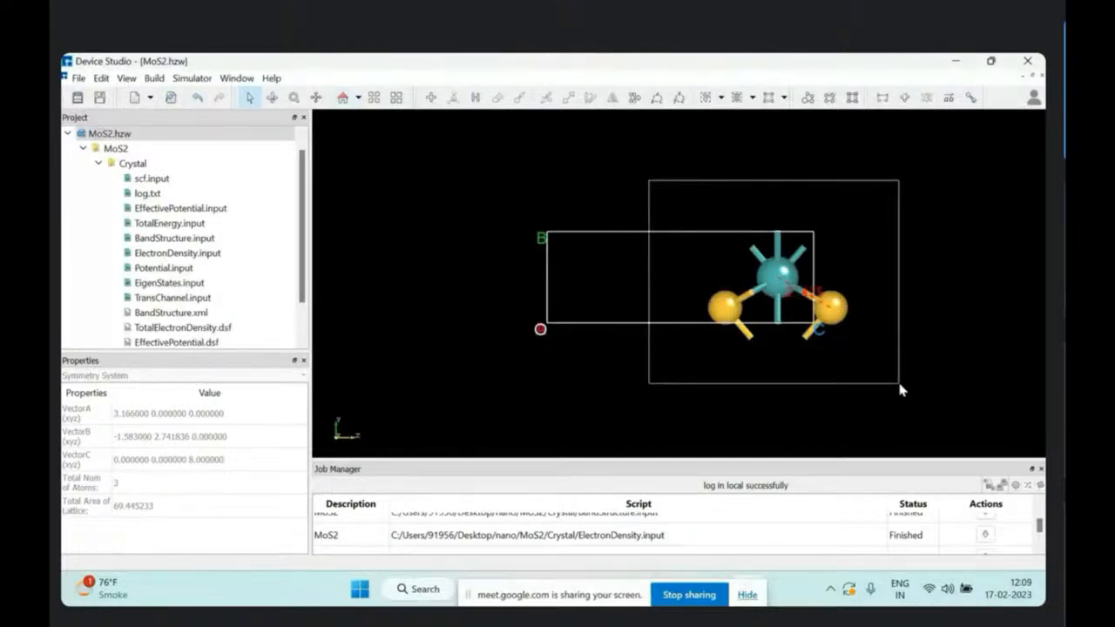
left_click_drag(900, 389, 901, 391)
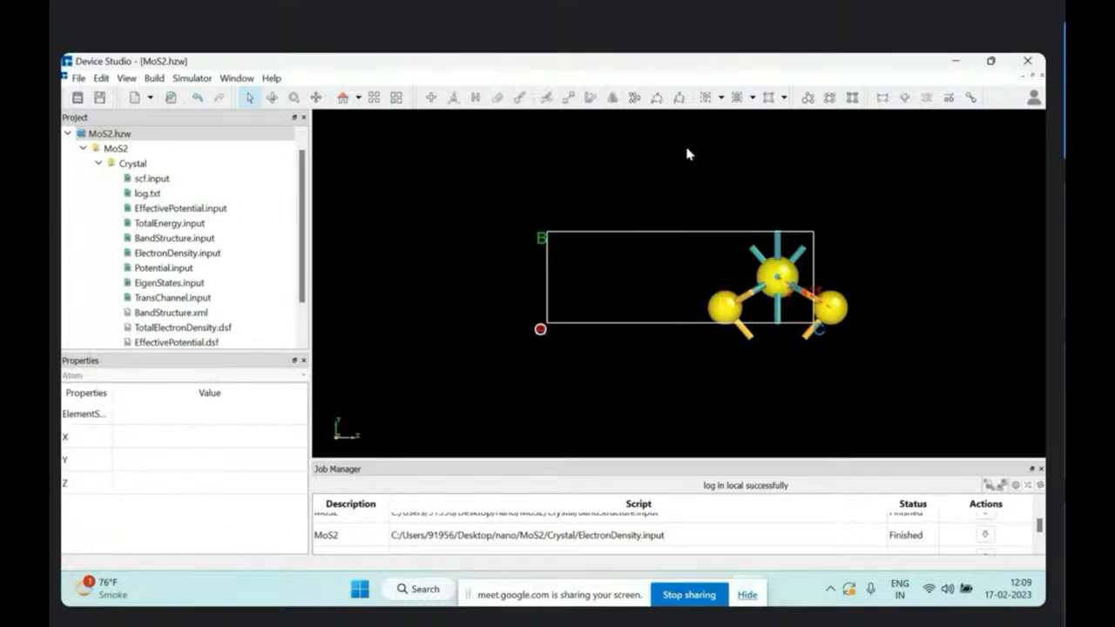
left_click(738, 100)
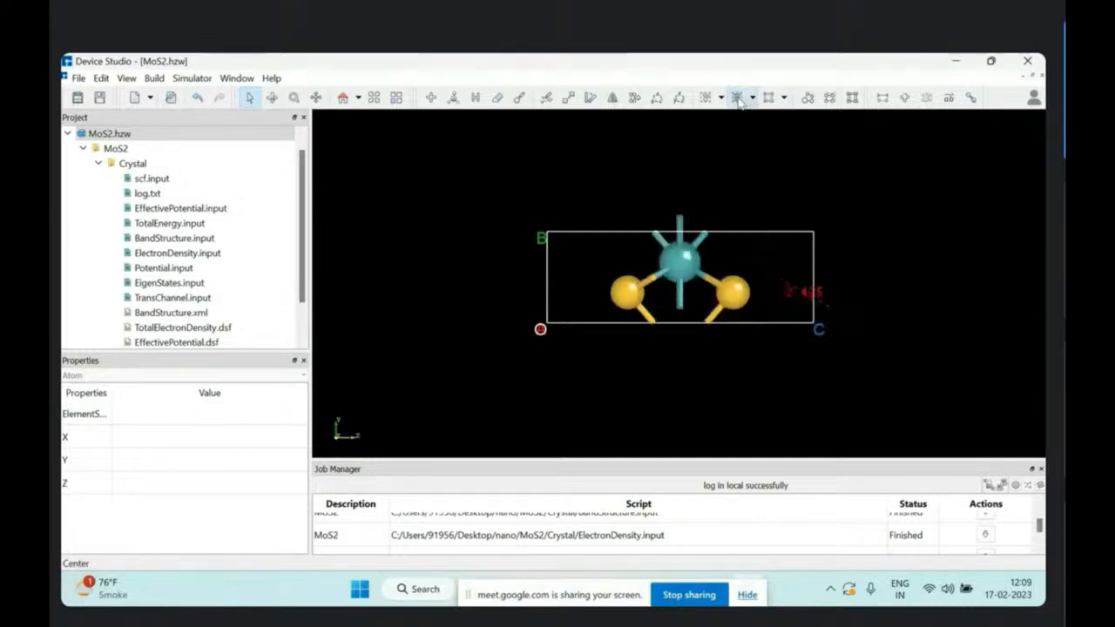
left_click(792, 241)
middle_click_drag(685, 304, 740, 237)
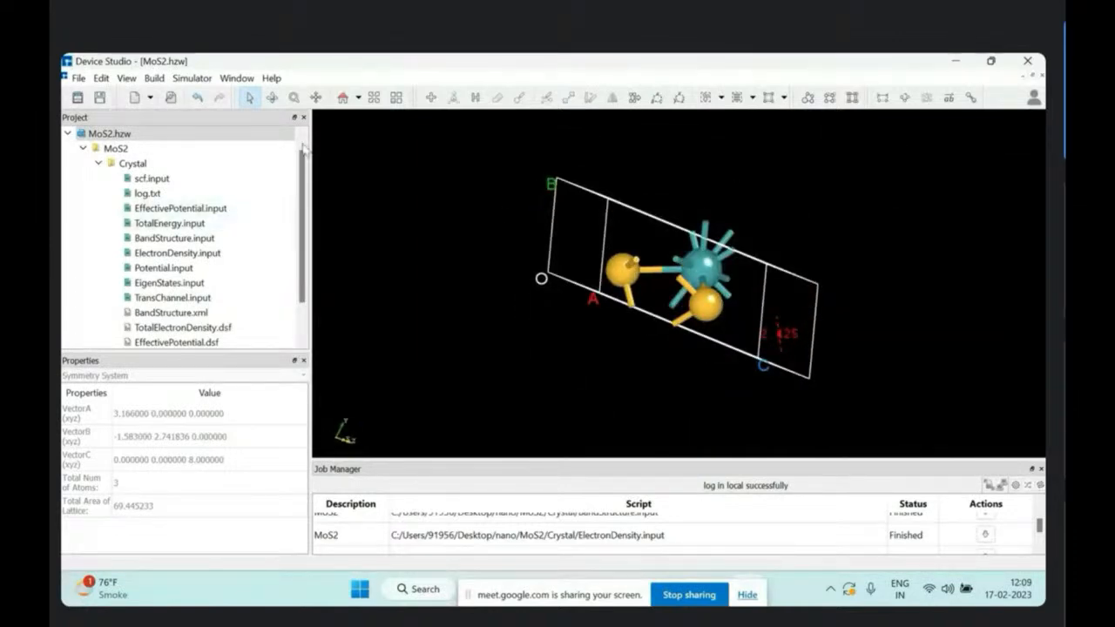
Step: Collapse the MoS2 folder in the project tree and reset the structure to its original orientation
scroll(225, 154, "up", 1)
left_click(84, 164)
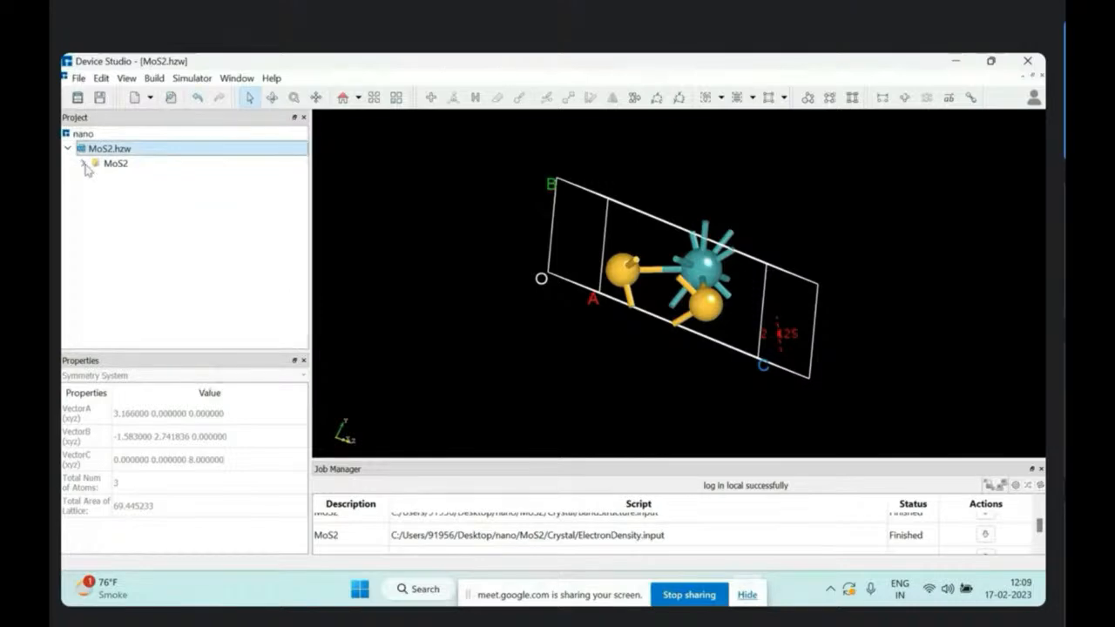
left_click(344, 99)
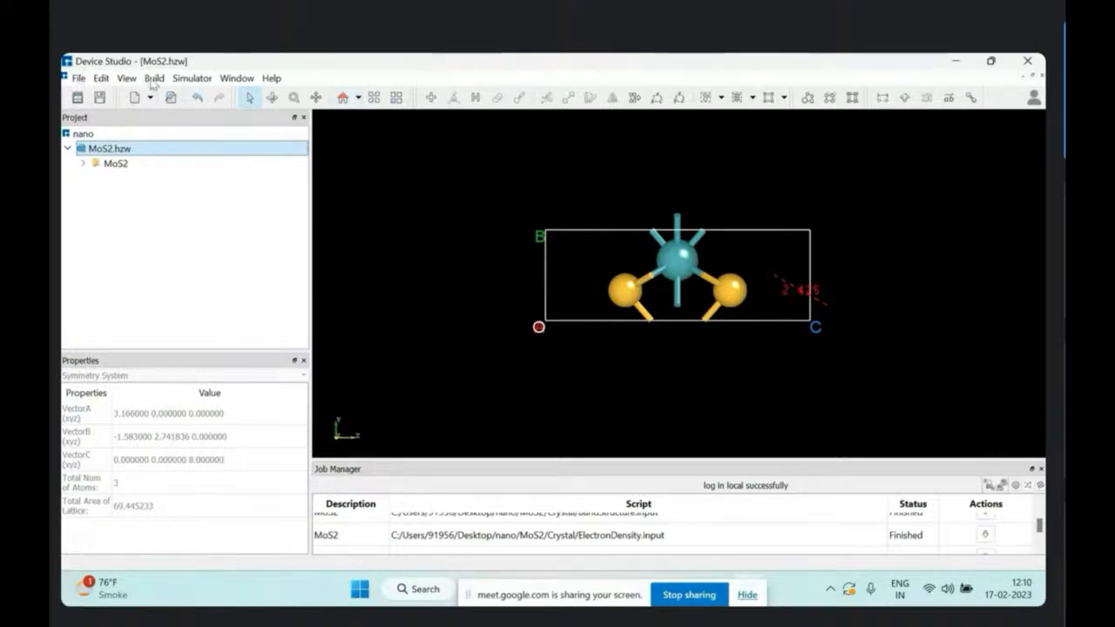
Step: Start importing a structure file and browse to the DeviceStudio2021B folder inside C:\DeviceStudio2021B
left_click(79, 78)
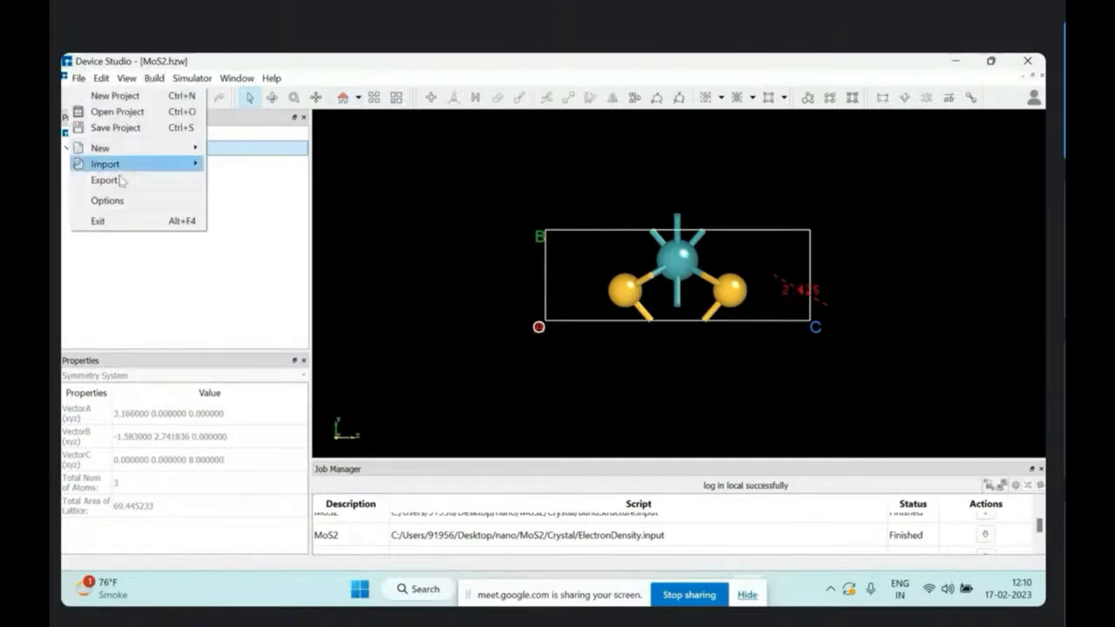
mouse_move(156, 165)
left_click(244, 167)
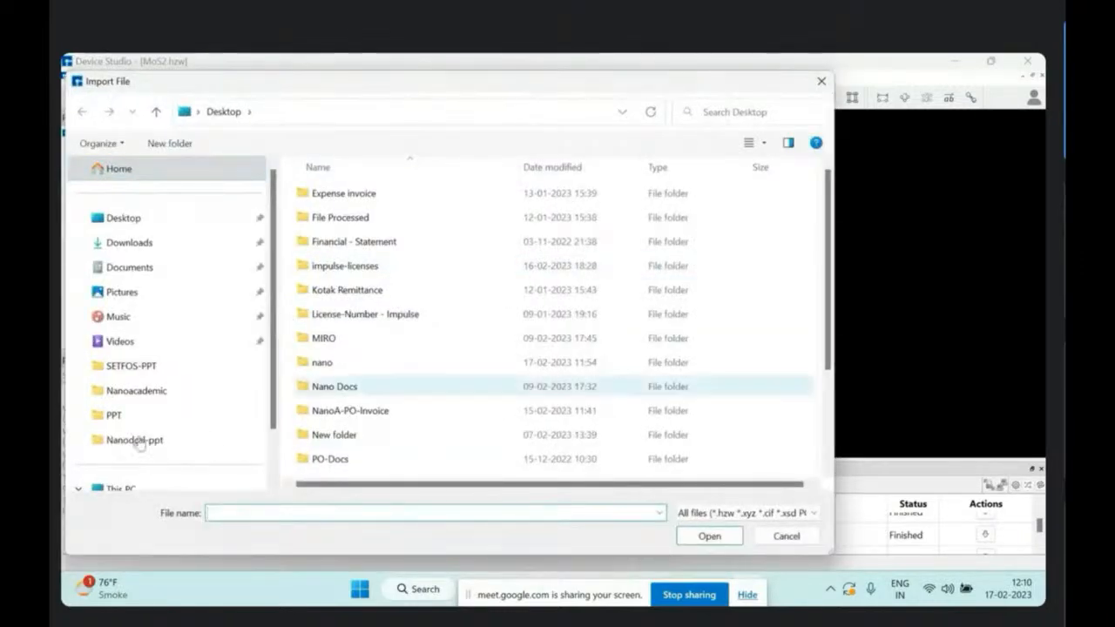
left_click(145, 219)
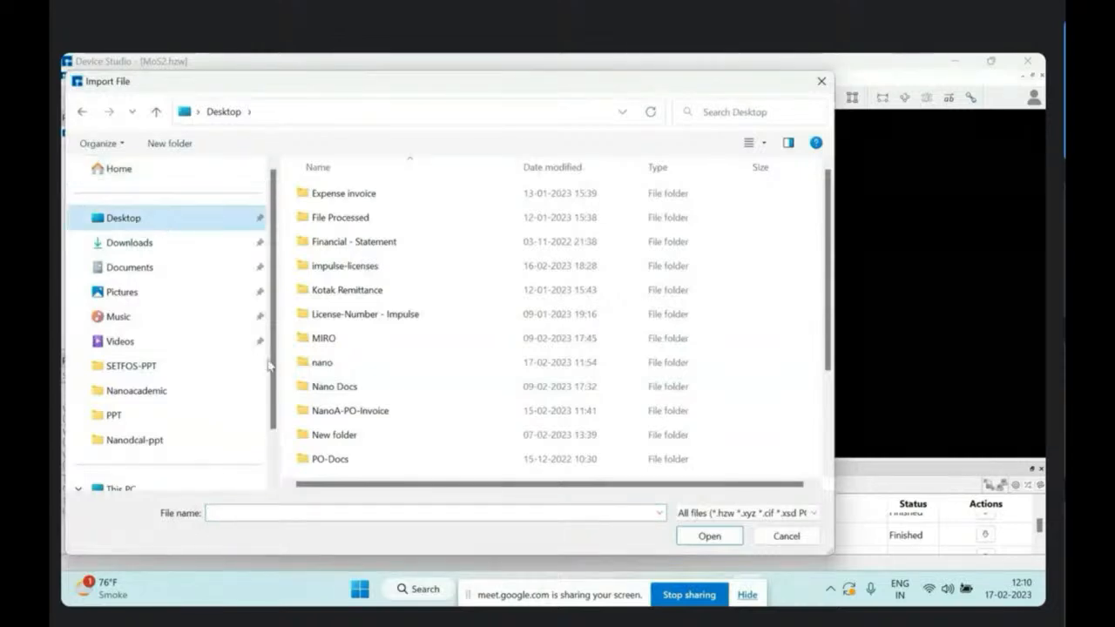
scroll(149, 419, "down", 2)
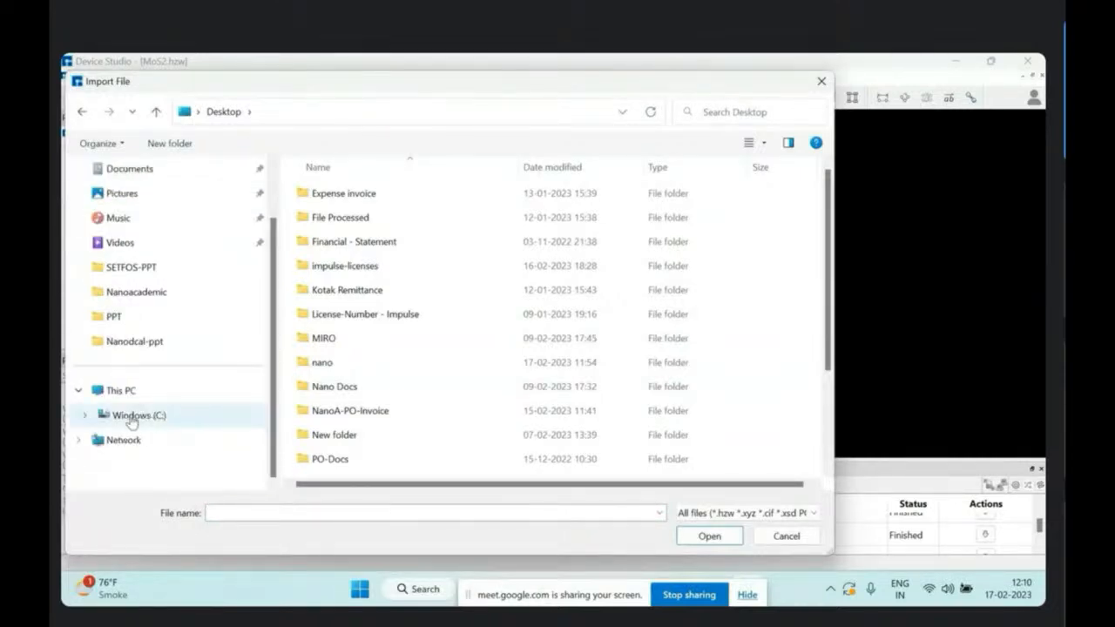
left_click(139, 415)
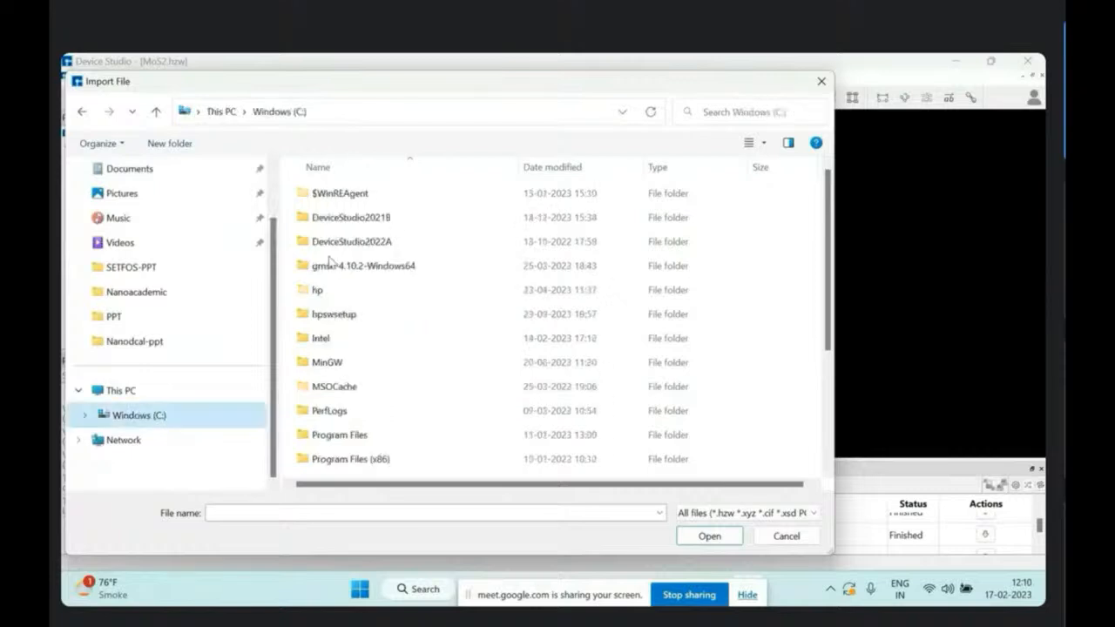
double_click(350, 217)
double_click(344, 194)
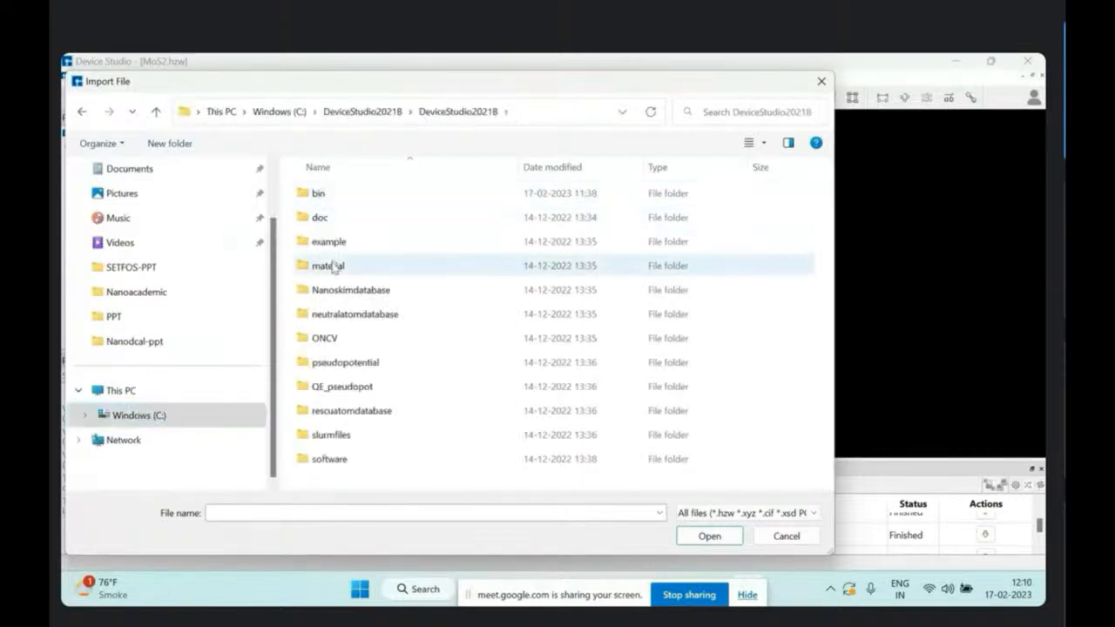
Step: Import graphene.hzw from the X-enes folder under material and 2Dmaterials
double_click(334, 266)
left_click(330, 249)
double_click(329, 252)
double_click(319, 217)
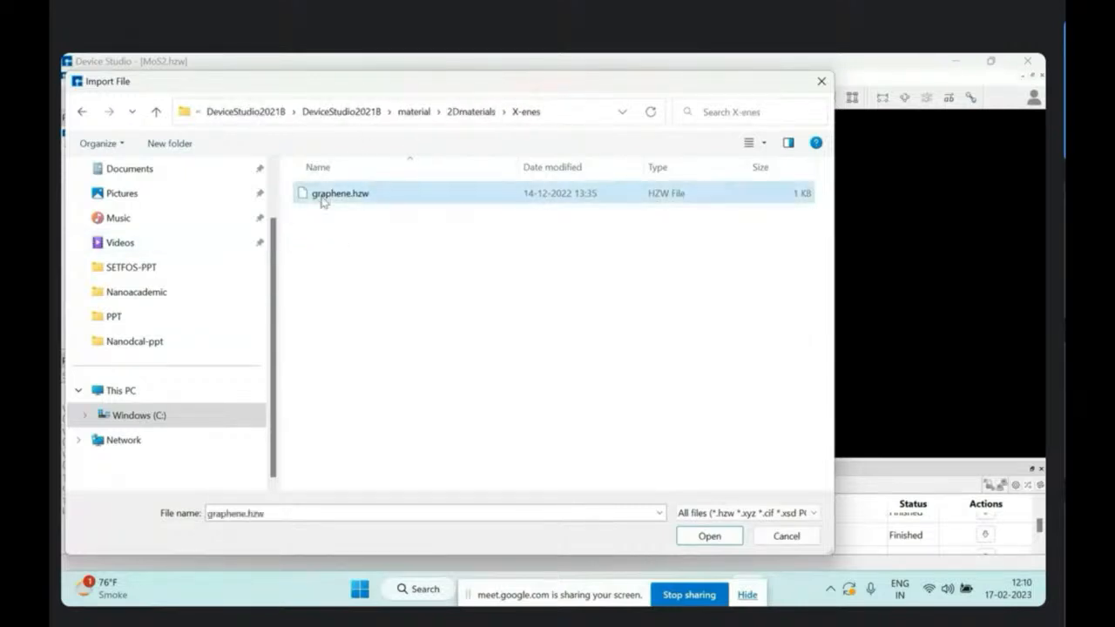
double_click(323, 196)
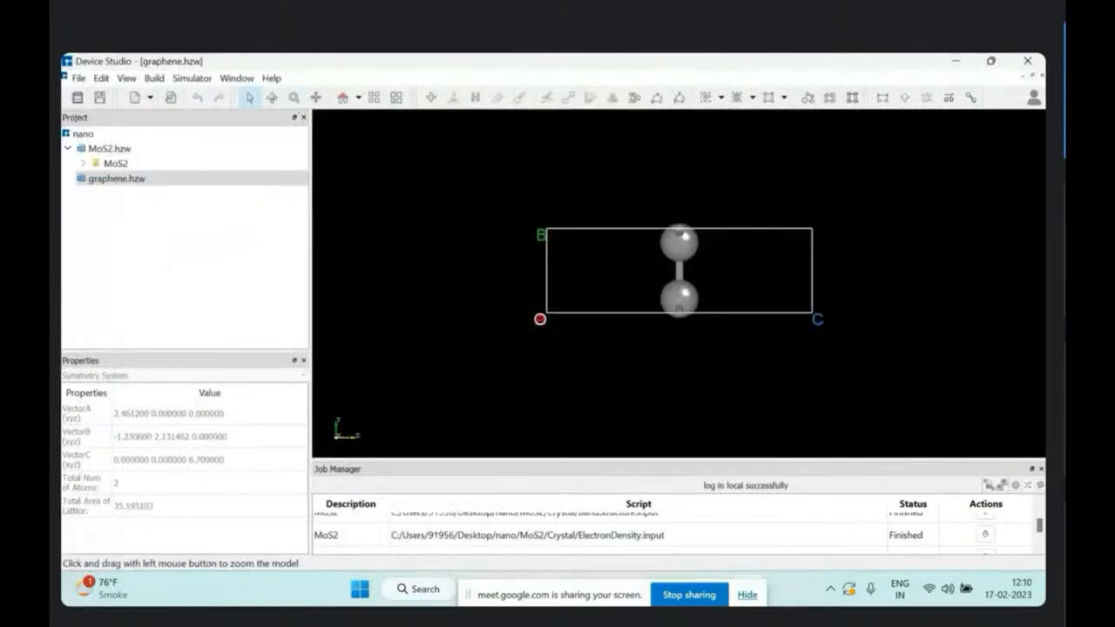
Step: Start Redefine Crystal on graphene, set vector v's b component to 10 and w's c component to 5, and preview each change
left_click(293, 97)
scroll(688, 398, "up", 3)
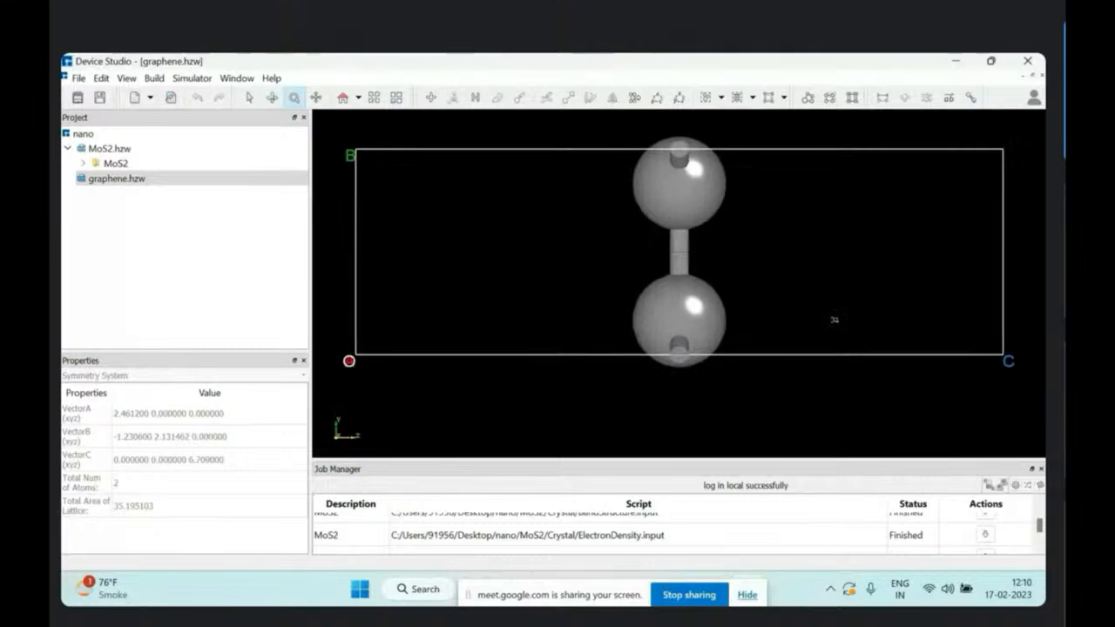
right_click_drag(612, 310, 735, 254)
right_click_drag(720, 445, 410, 182)
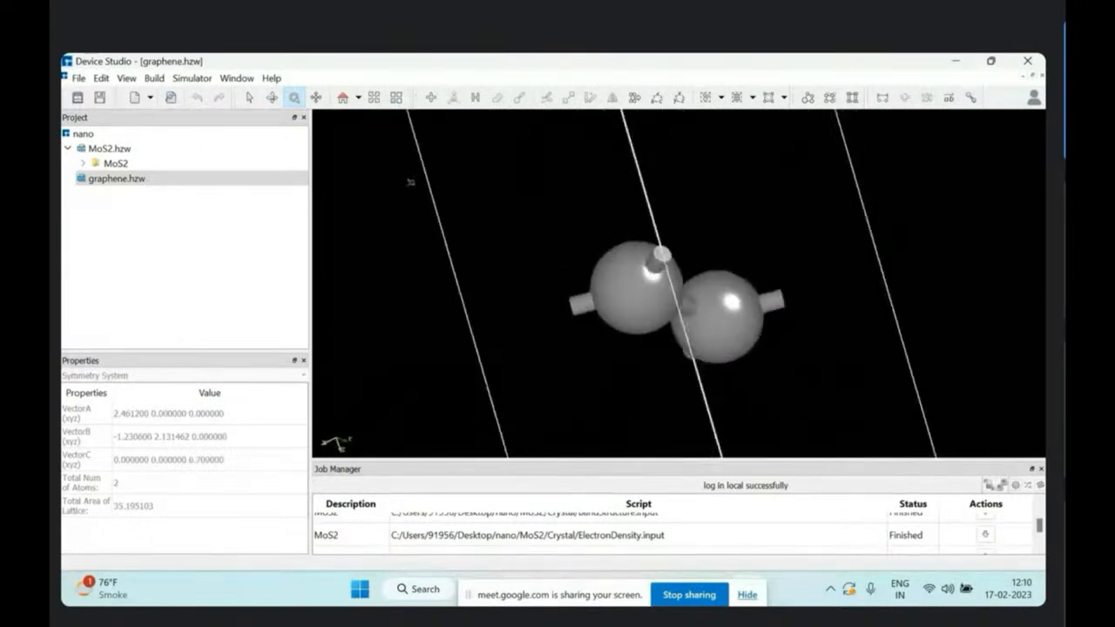
left_click(343, 97)
left_click(155, 79)
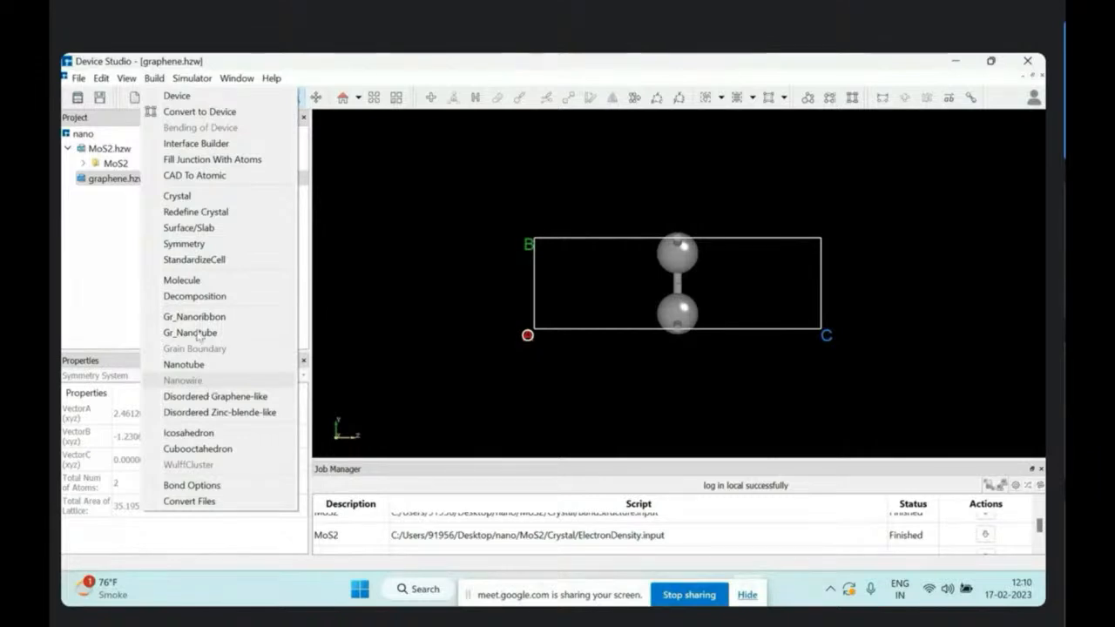
left_click(197, 212)
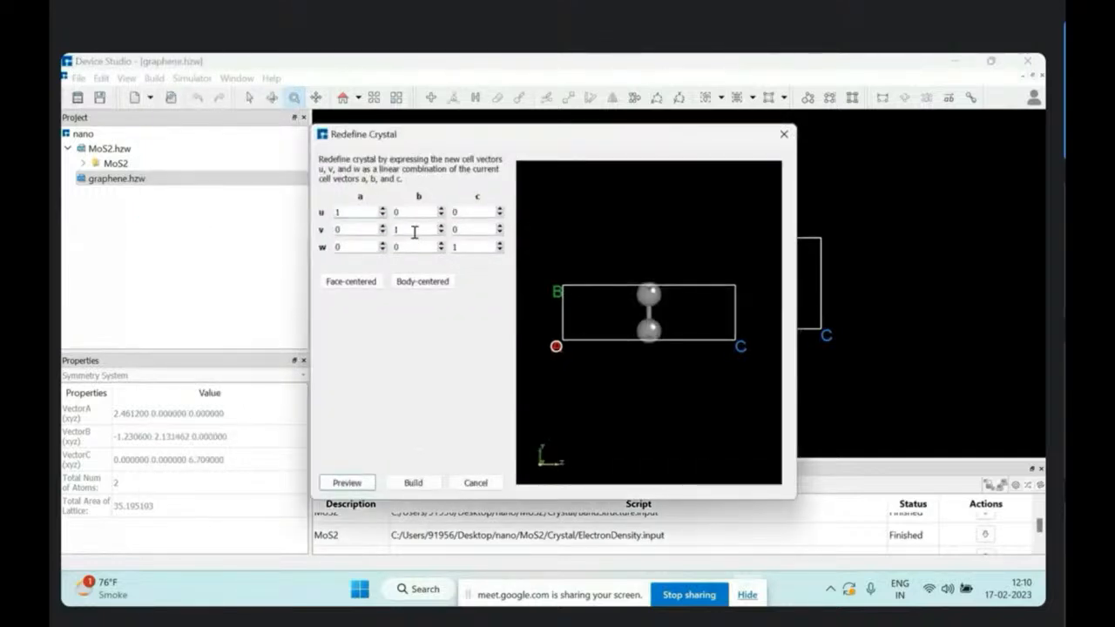
left_click(415, 232)
type("0")
left_click(365, 483)
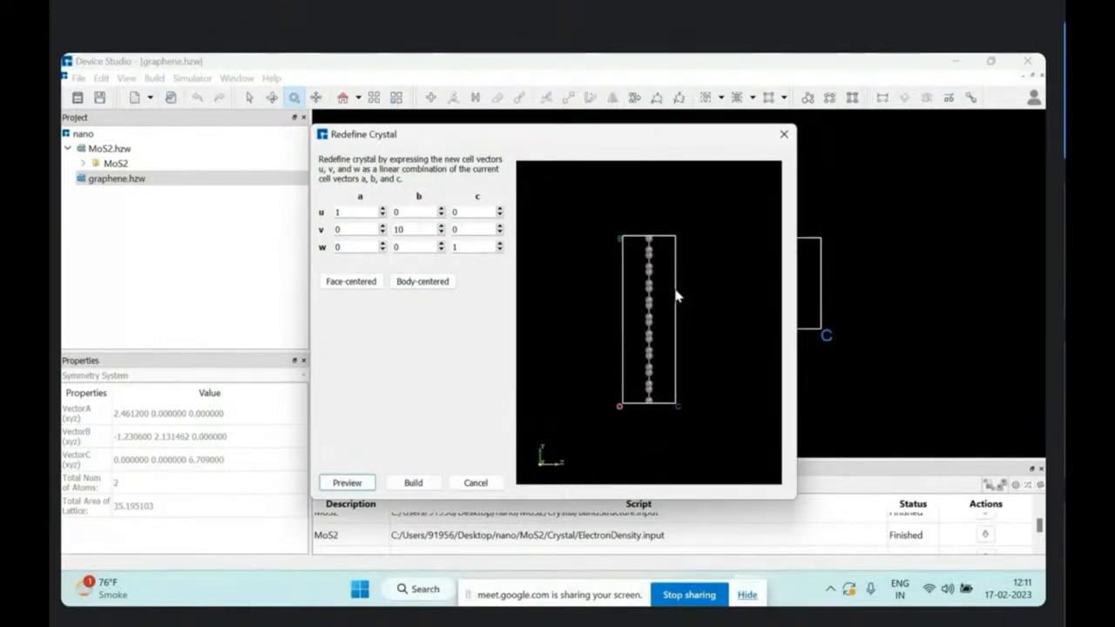
left_click_drag(554, 284, 612, 231)
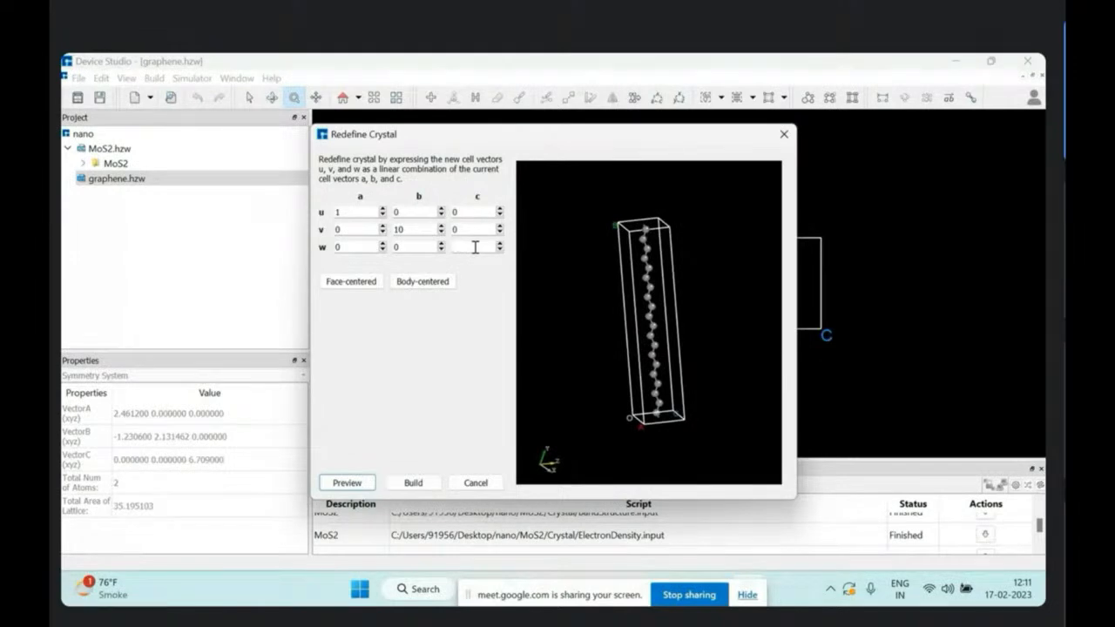
left_click(346, 483)
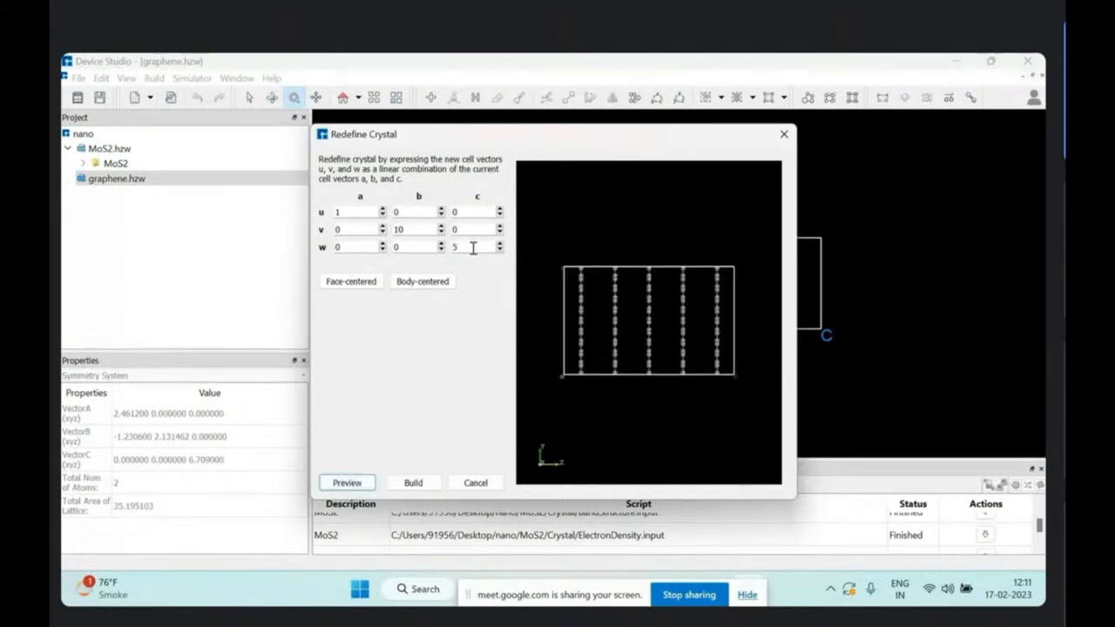
Step: Set vector w's c component to 1 and u's a component to 4, and preview the graphene supercell
type("1")
key("BackSpace")
type("1")
left_click(346, 483)
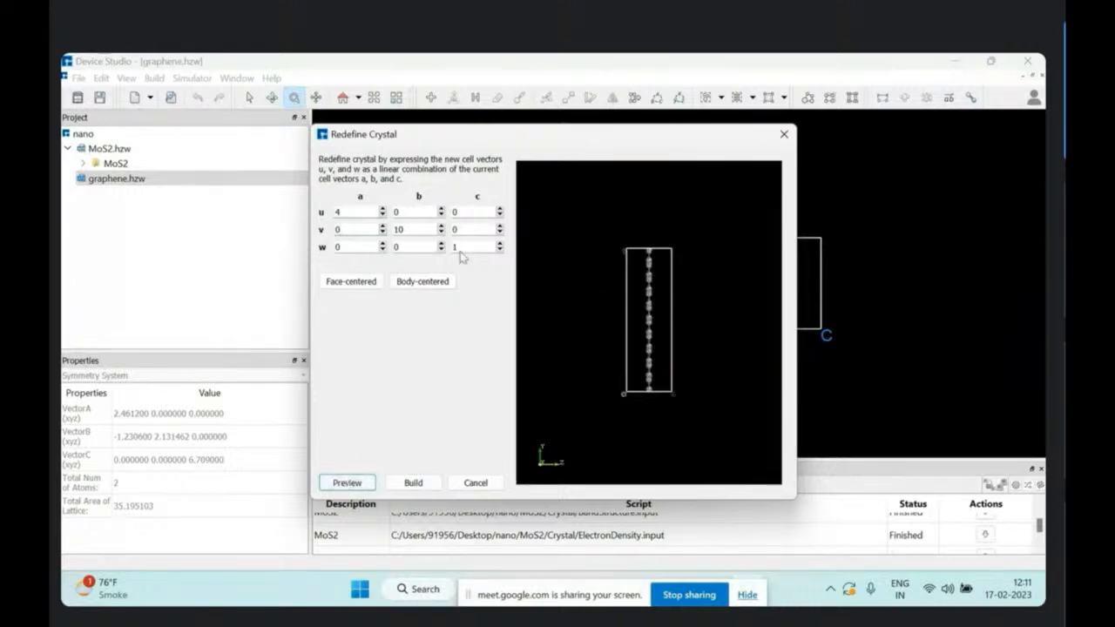
left_click_drag(668, 353, 590, 140)
left_click_drag(370, 138, 116, 113)
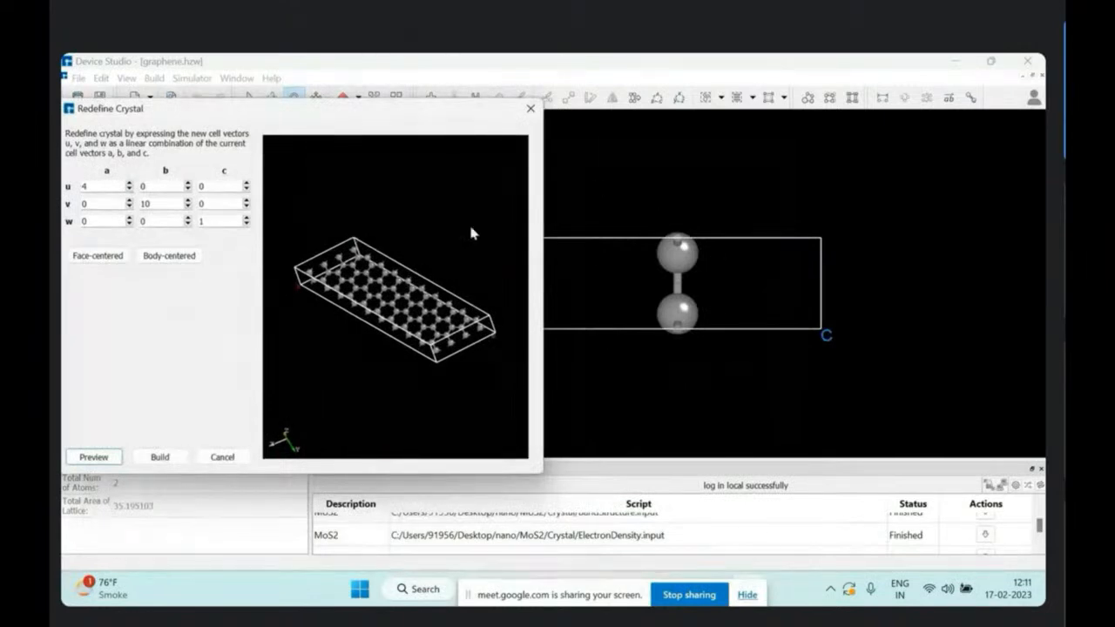
left_click(94, 186)
left_click(94, 458)
left_click_drag(391, 286, 273, 256)
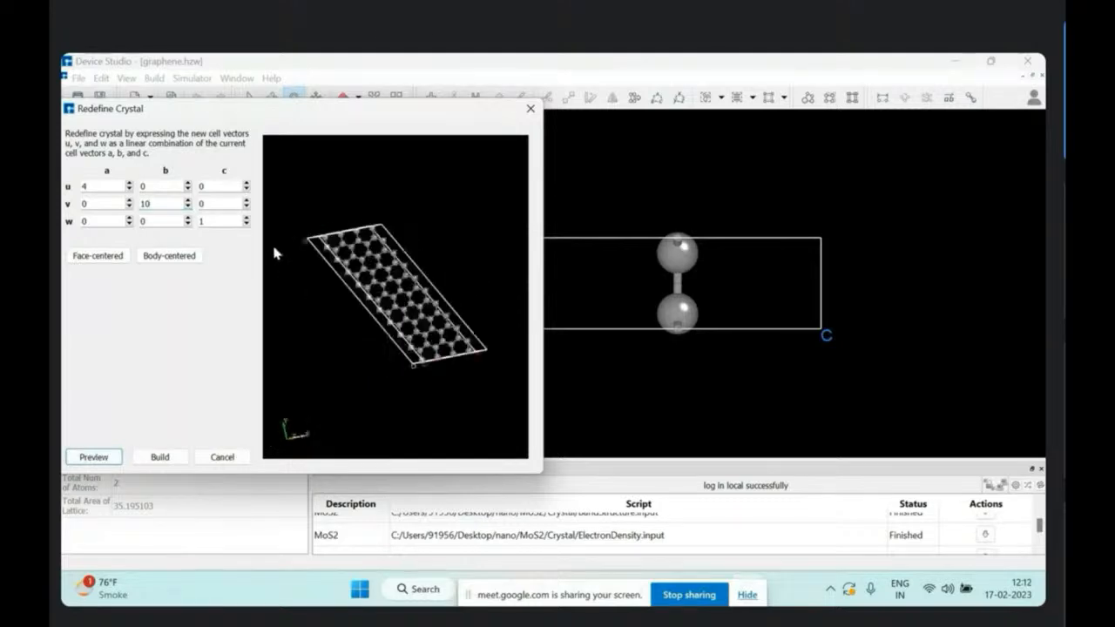
Step: Try the face-centered and body-centered cell presets and preview the redefined crystal
left_click(100, 257)
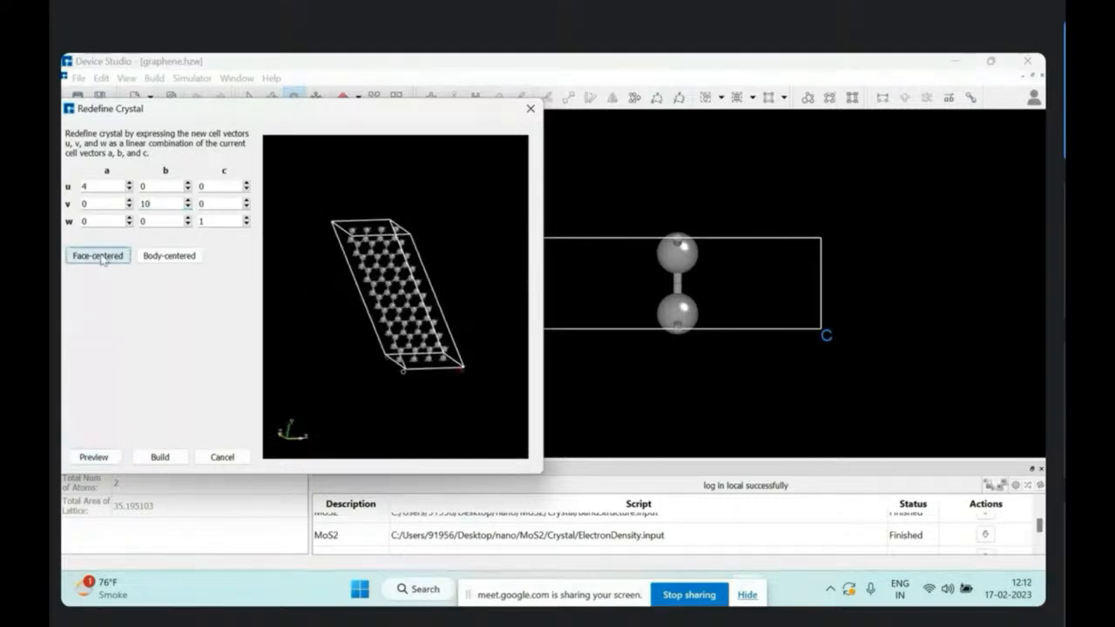
left_click(152, 257)
left_click(108, 257)
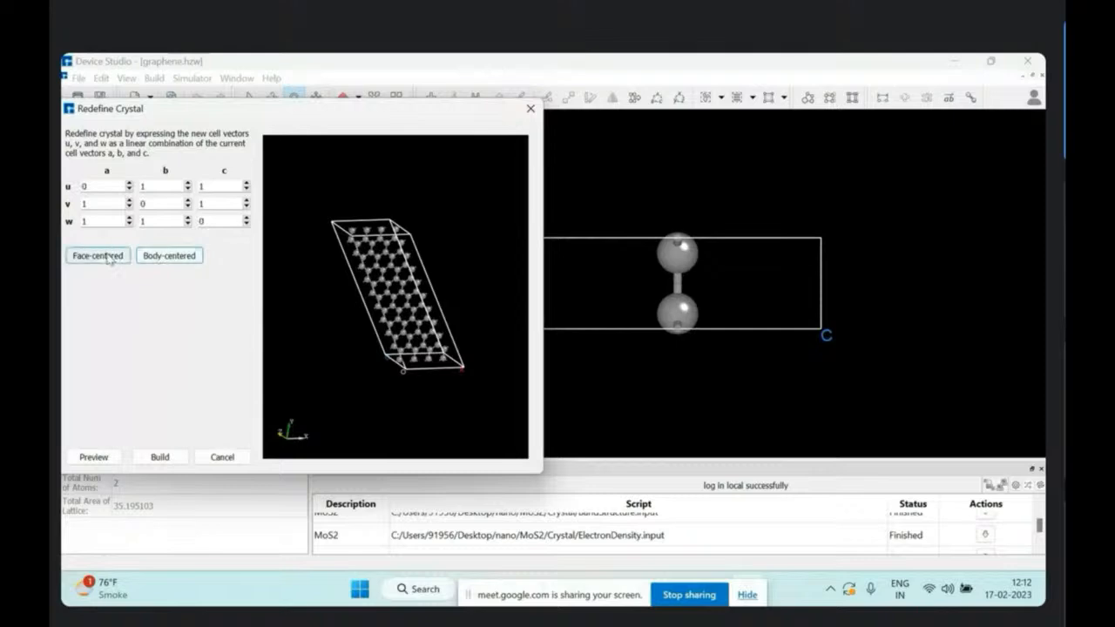
left_click(92, 458)
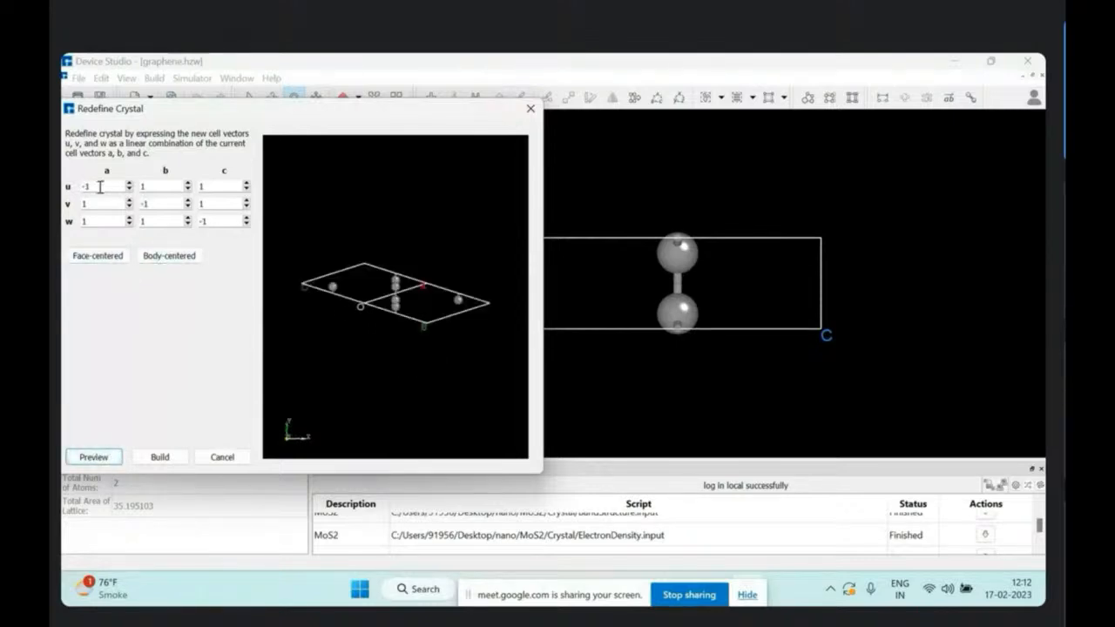
key("BackSpace")
left_click(93, 256)
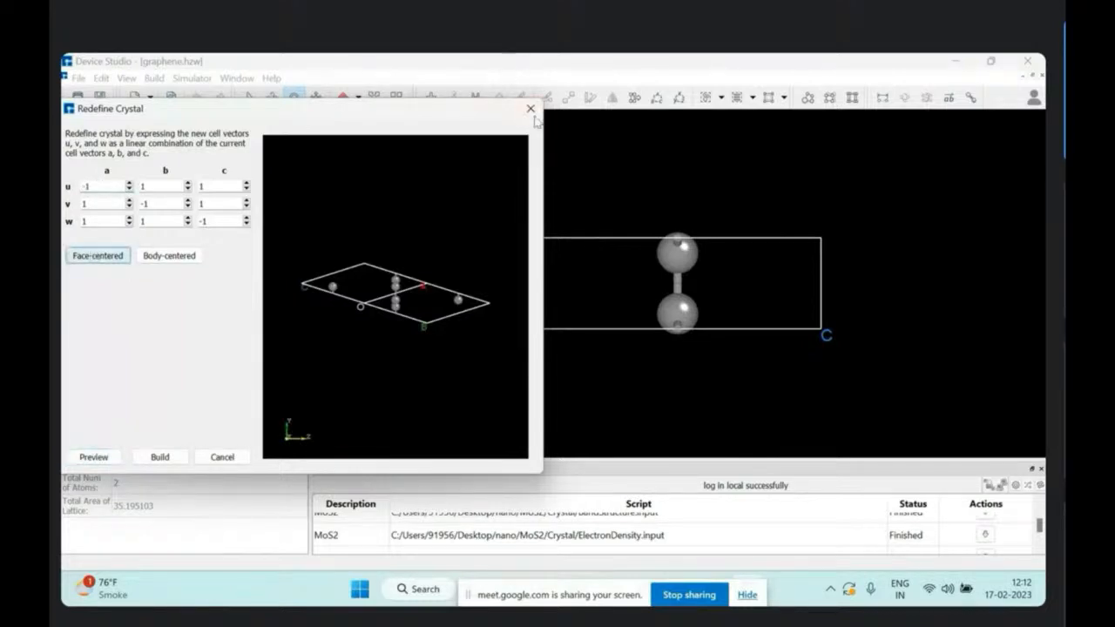
Step: Set vector u to 4, 0, 0 and vector v's a and b components to 0 and 10 for the graphene cell
left_click(103, 186)
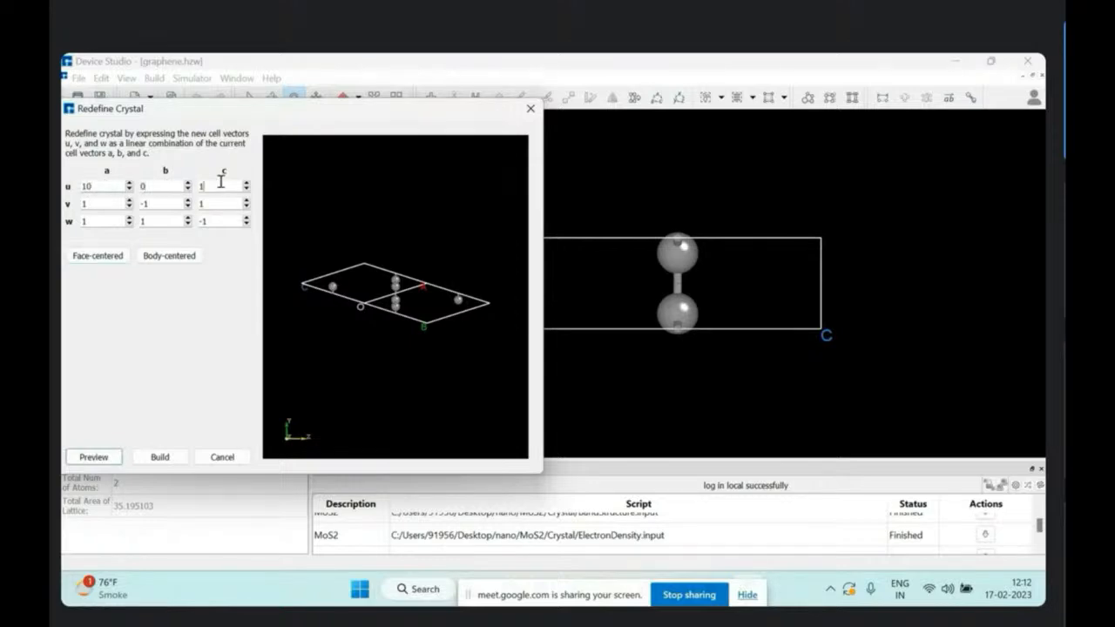
type("0")
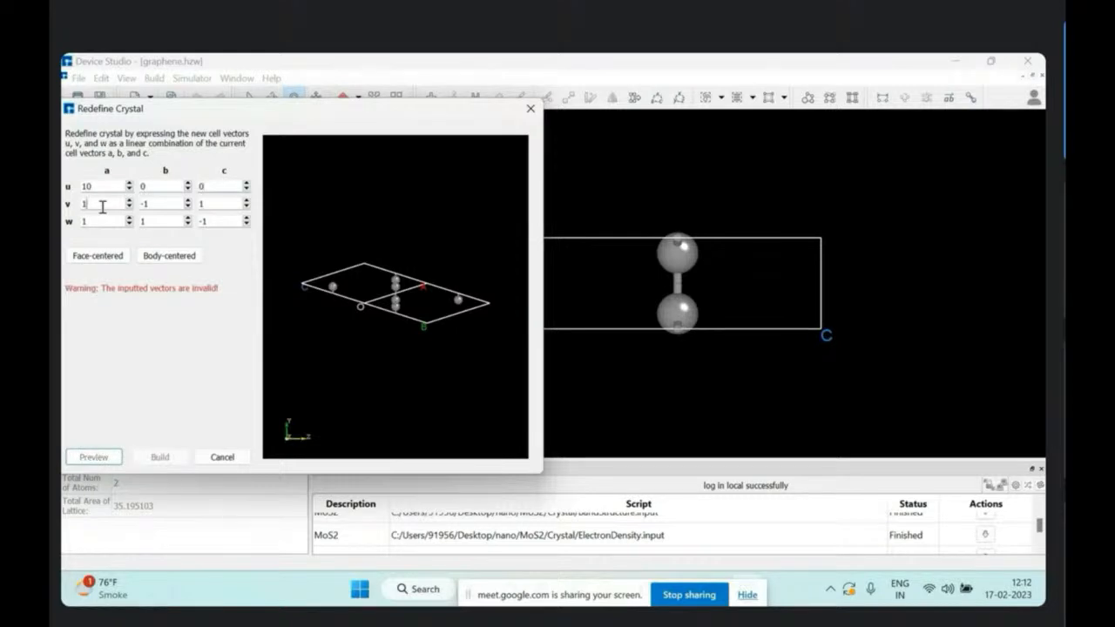
type("0")
type("1")
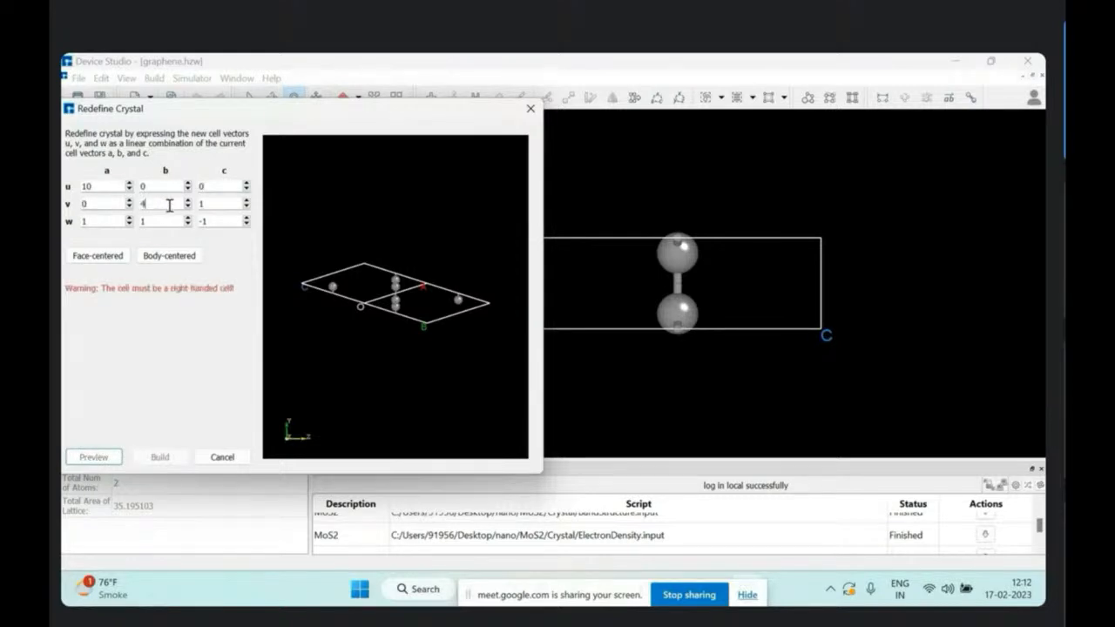
type("10")
key("BackSpace")
Step: Set vector w to 0, 0, 1 and v's c component to 0, and preview and build the redefined graphene crystal
left_click(174, 221)
key("BackSpace")
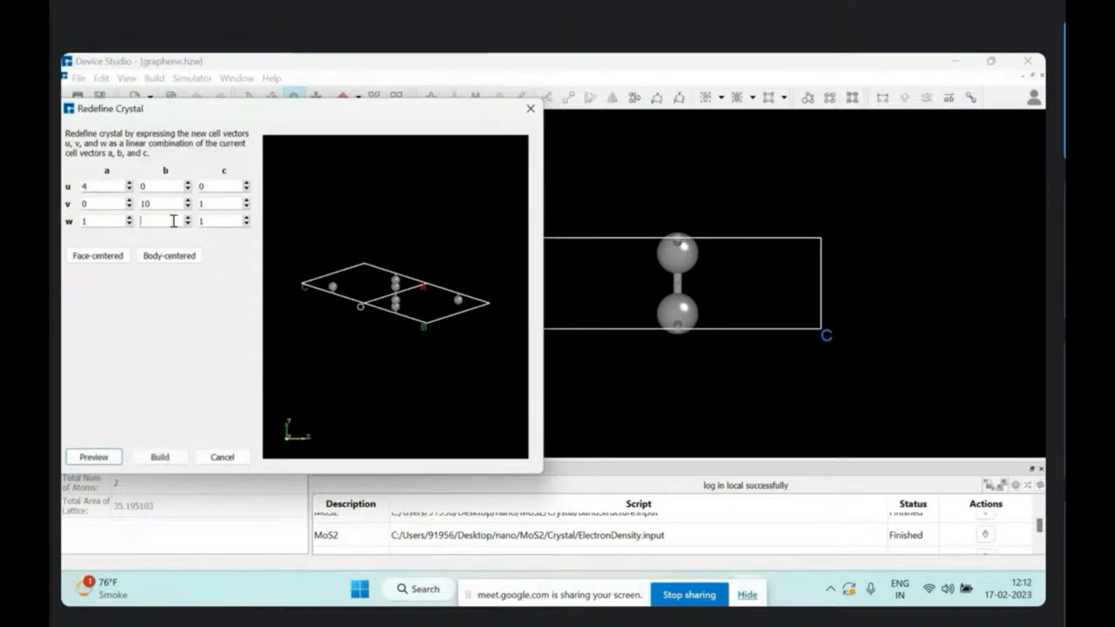
type("00")
left_click(210, 204)
key("BackSpace")
type("0")
left_click(93, 456)
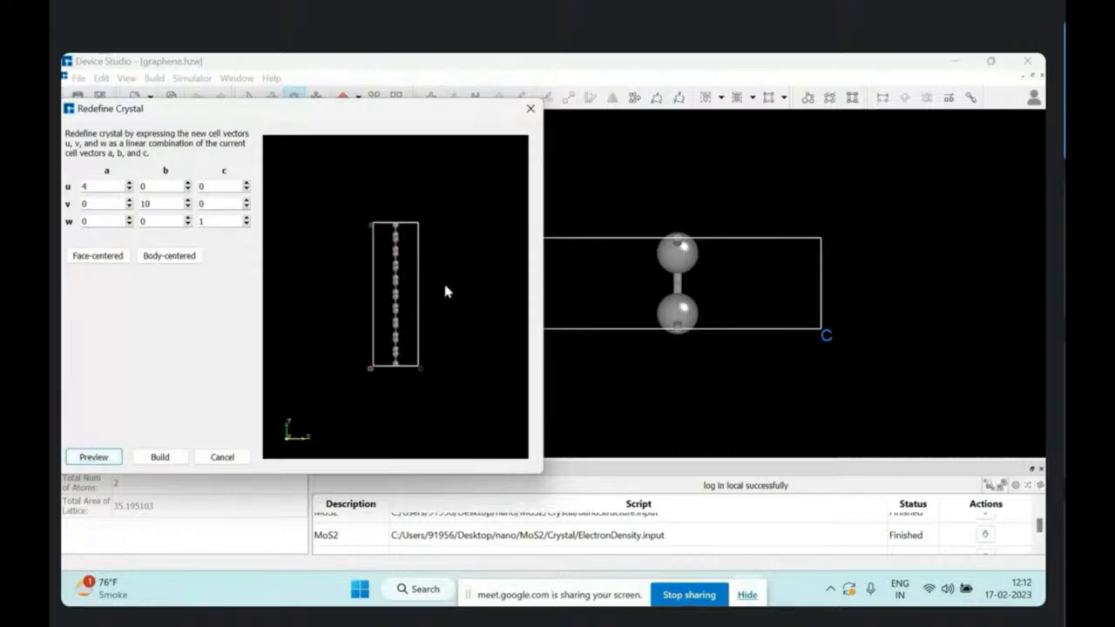
left_click_drag(314, 302, 201, 416)
left_click(160, 458)
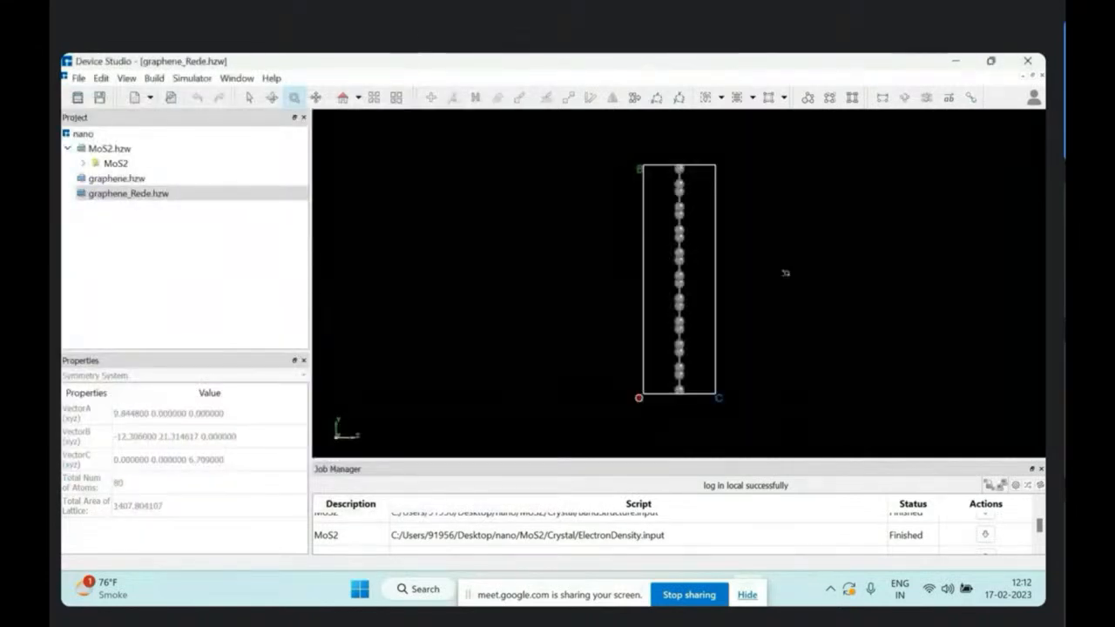
Step: Examine the lattice of the redefined graphene from an angled view and compare it with the original graphene.hzw
left_click_drag(785, 273, 686, 314)
left_click_drag(803, 254, 682, 166)
left_click(117, 179)
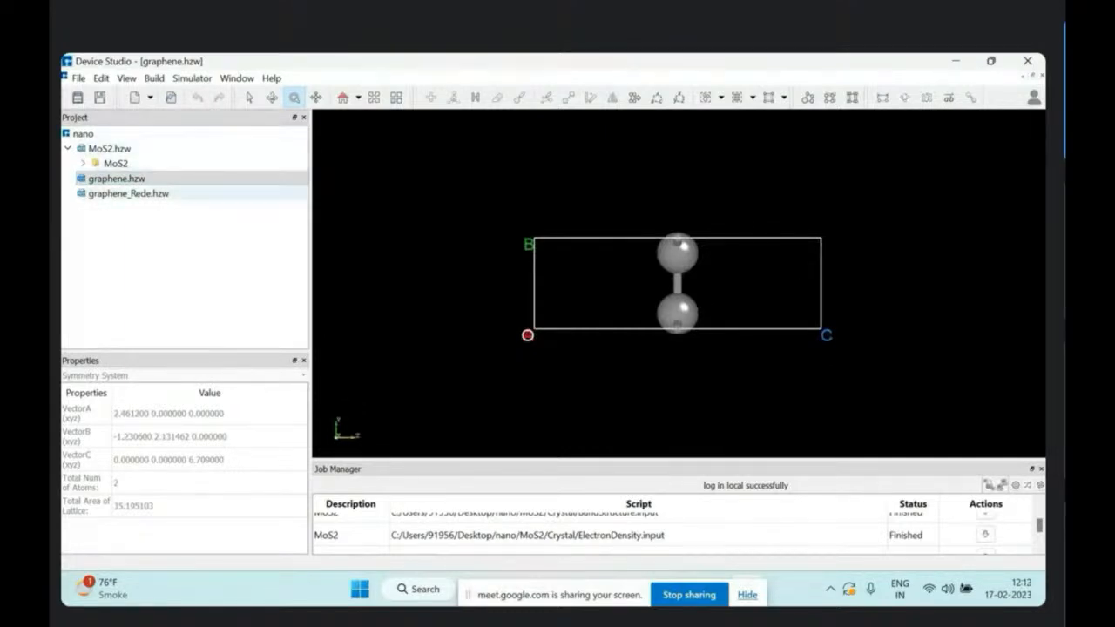
left_click(129, 194)
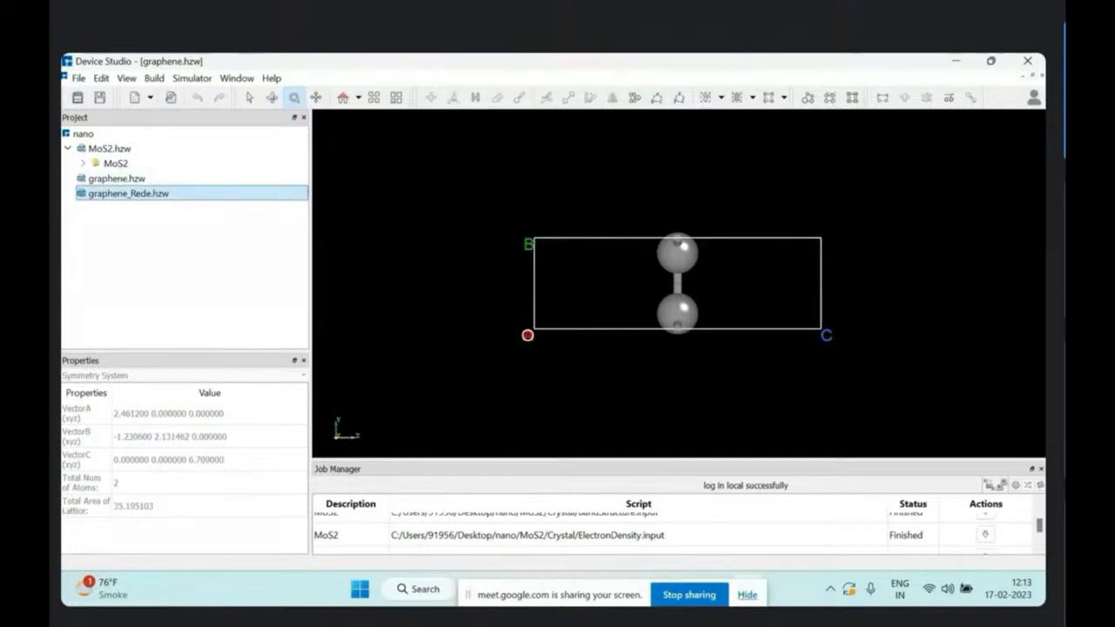
double_click(129, 193)
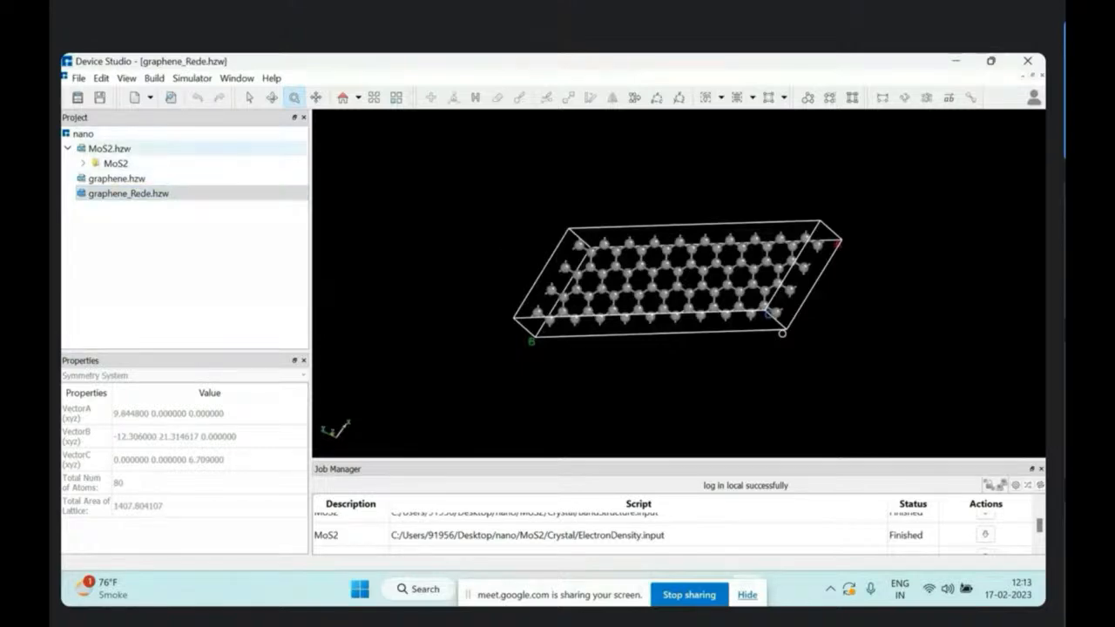
left_click(110, 149)
left_click(117, 179)
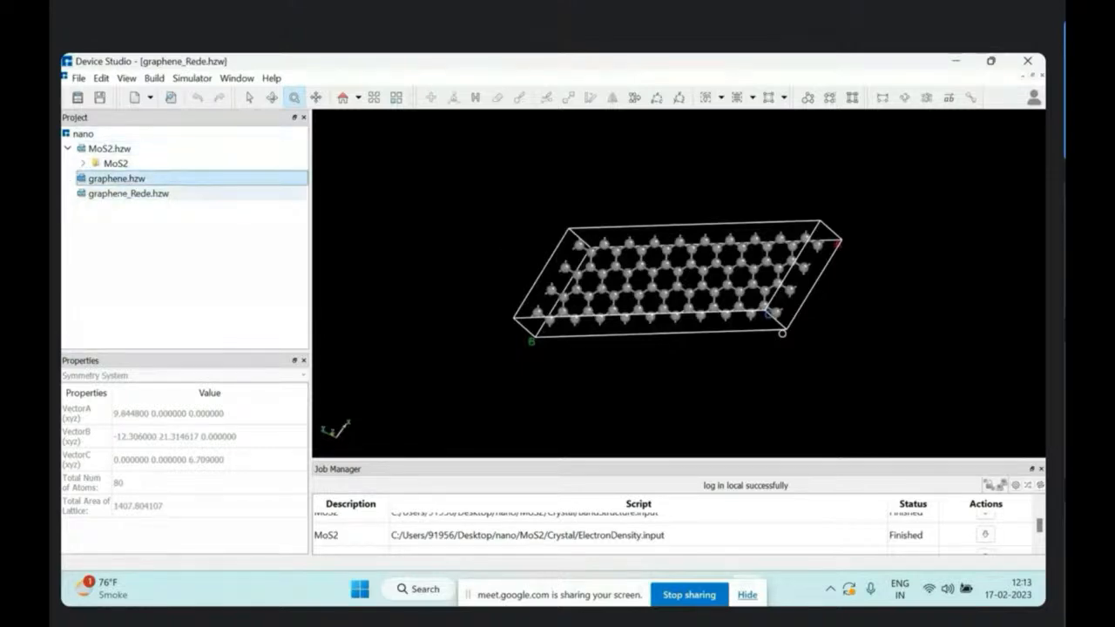
left_click(129, 194)
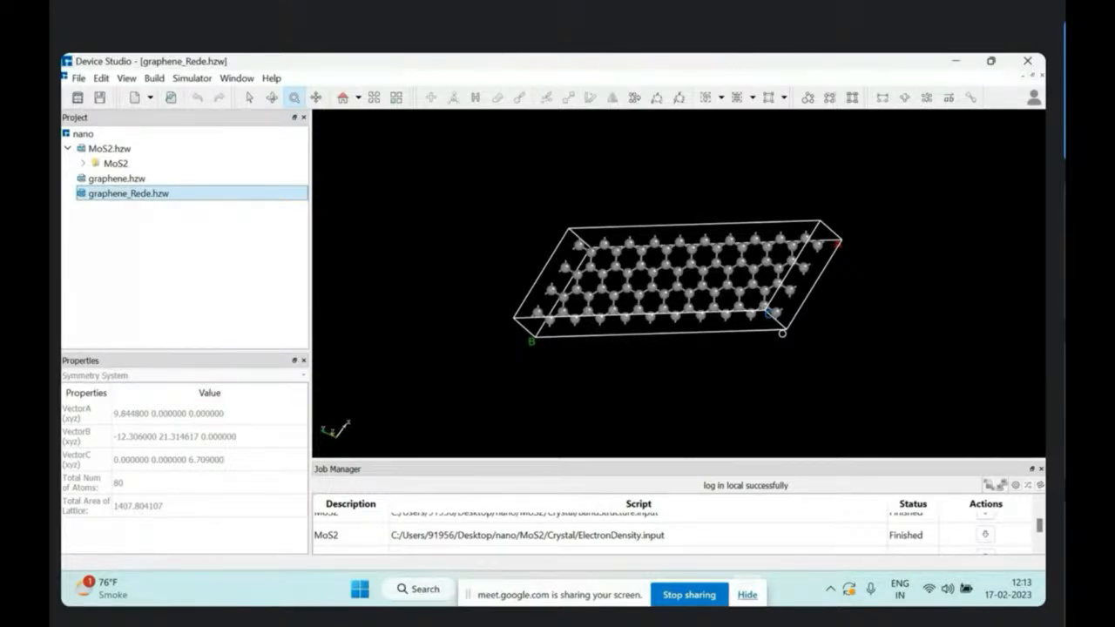
Step: Select a carbon atom near the middle of the graphene_Rede.hzw sheet and examine its element and coordinates, with the lattice enlarged
left_click(249, 97)
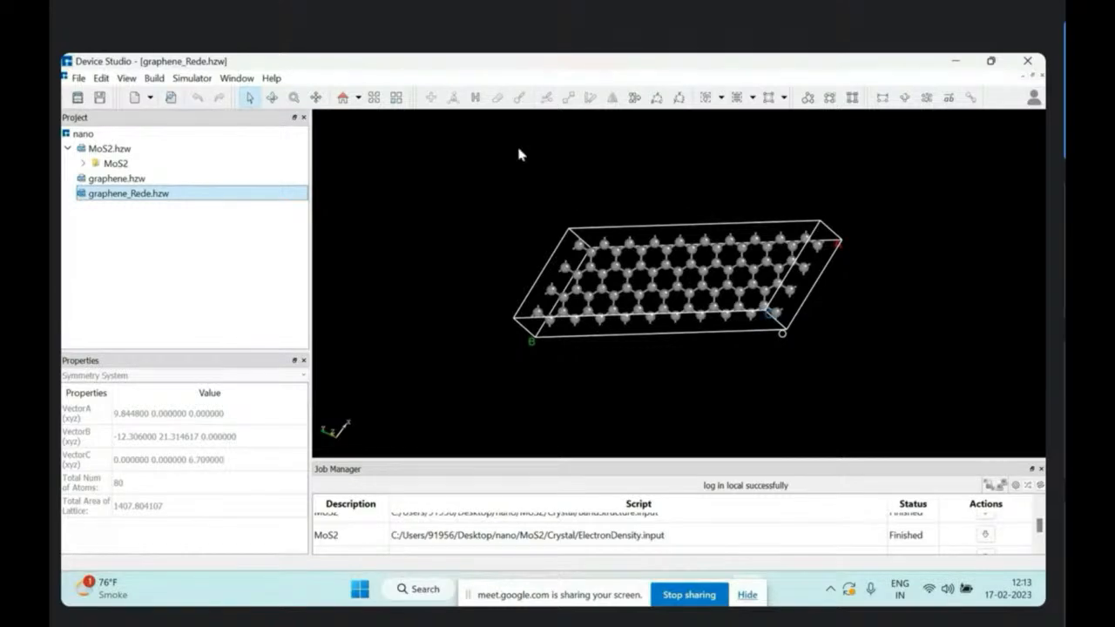
left_click(653, 273)
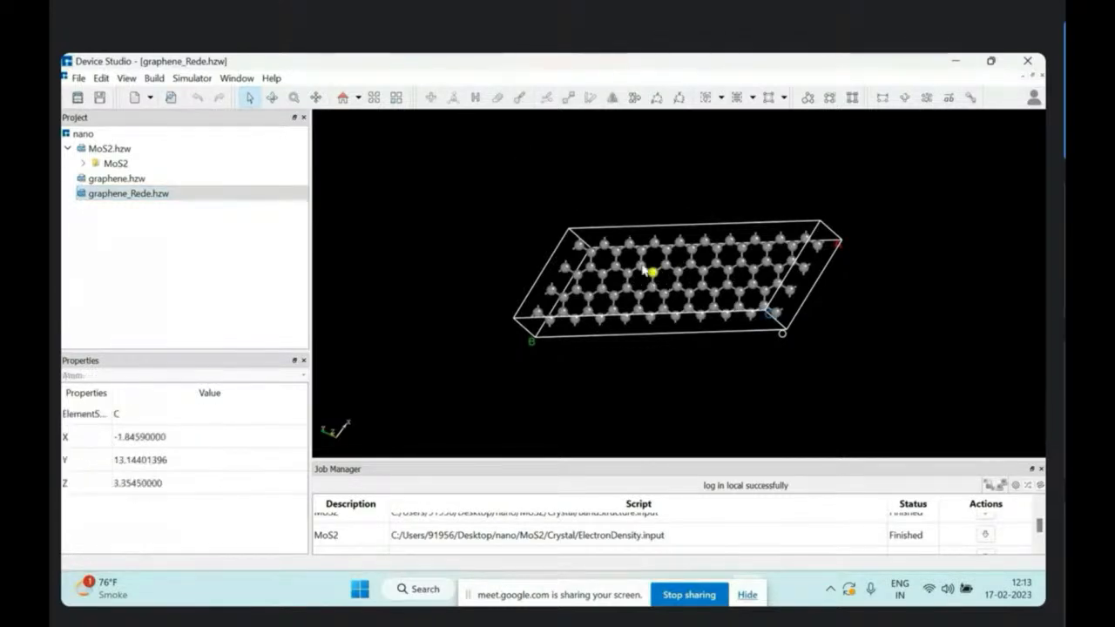
left_click(294, 98)
left_click_drag(601, 275, 608, 423)
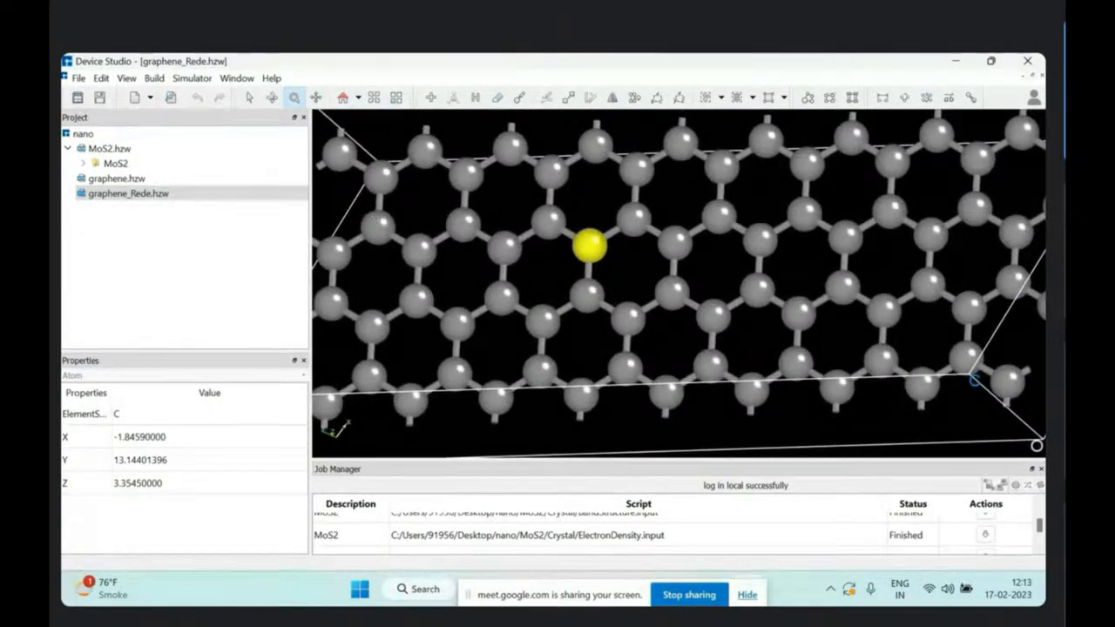
left_click(249, 98)
left_click(627, 253)
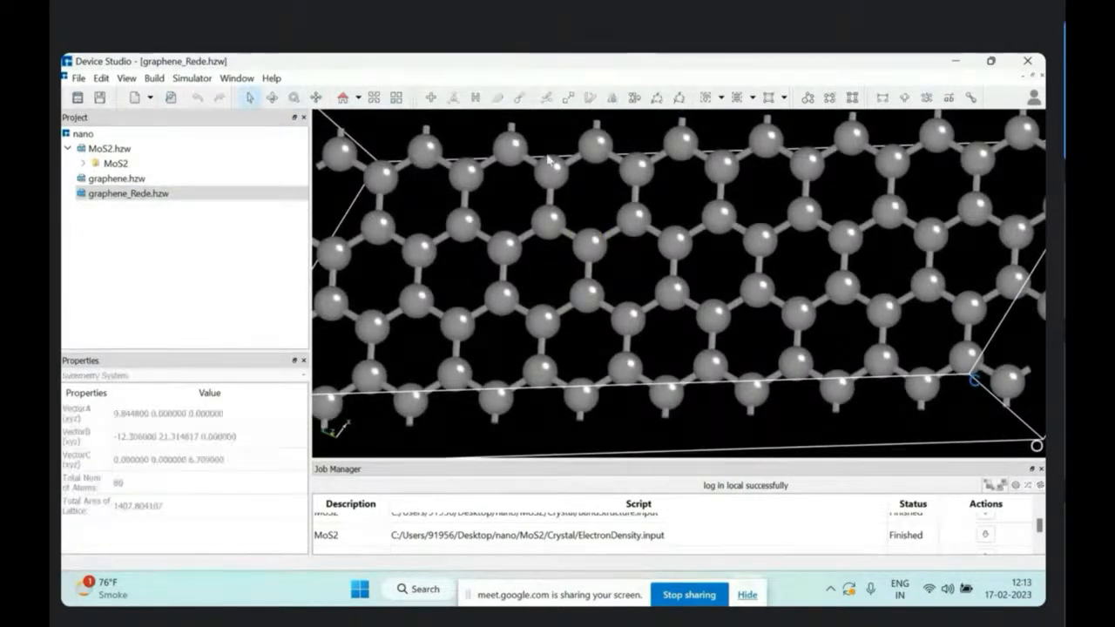
left_click(672, 241)
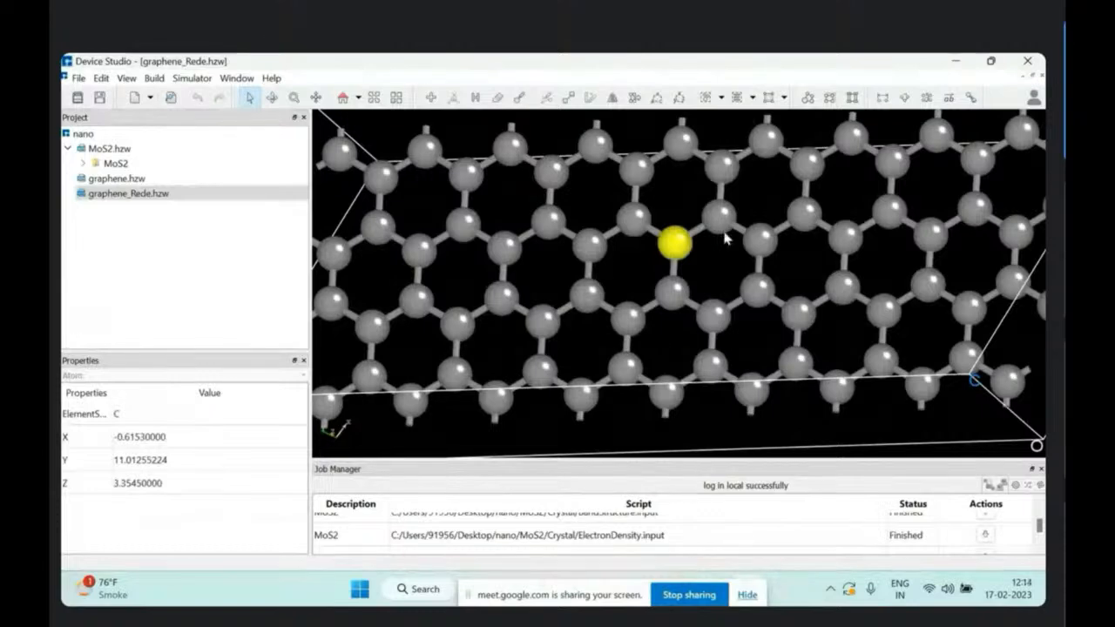
left_click(521, 100)
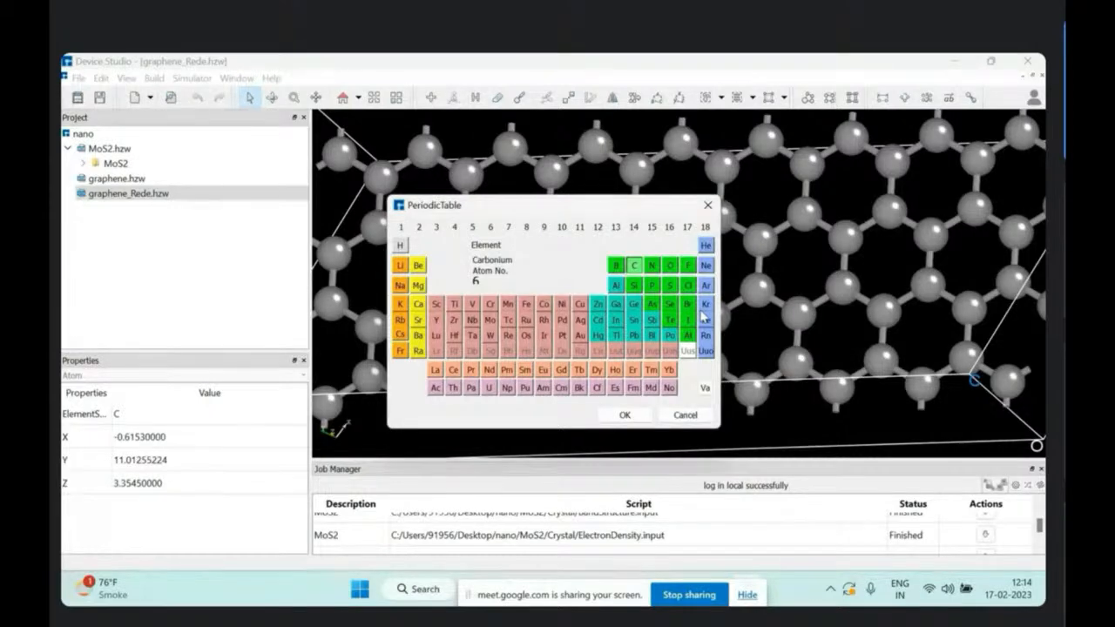
left_click(707, 204)
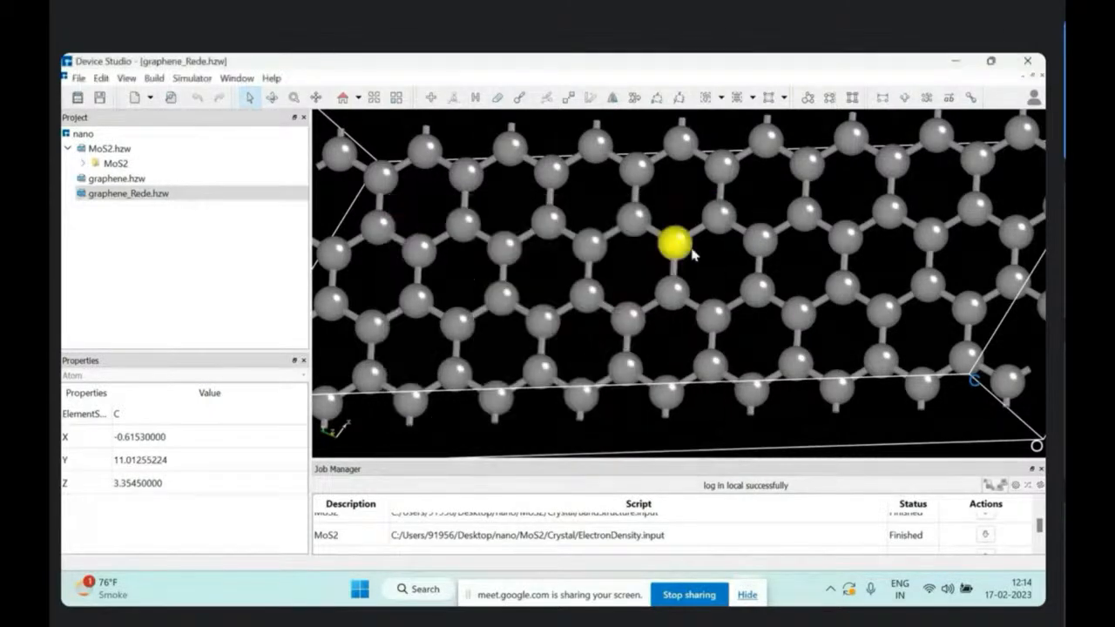
Step: Replace one carbon atom in the interior of the redefined graphene sheet with magnesium (Mg) using Replace Atom
left_click(630, 249)
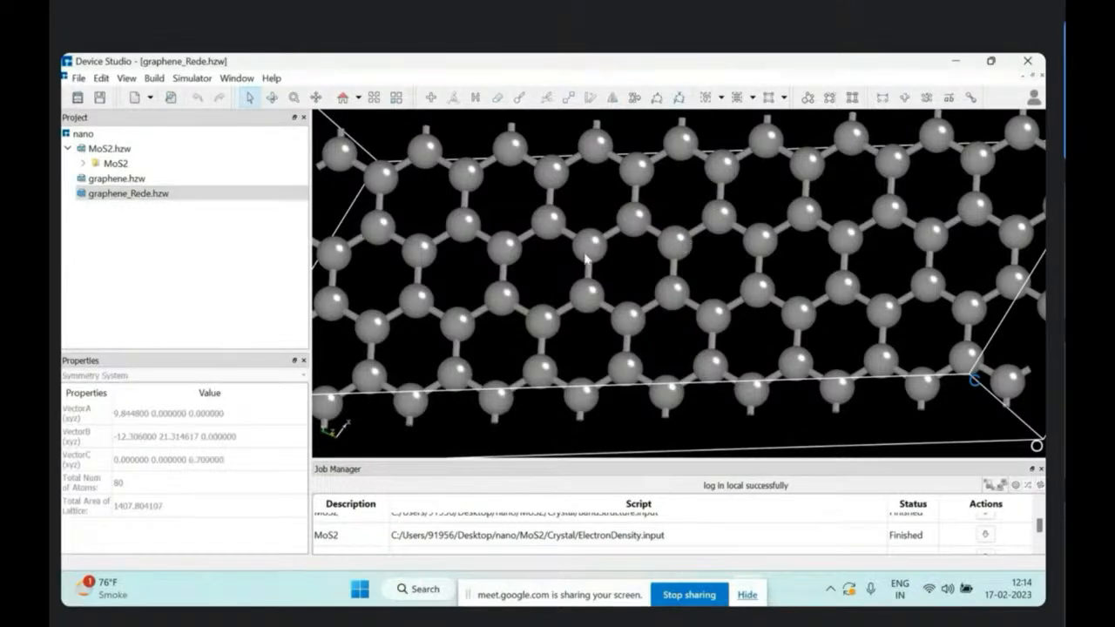
left_click(505, 252)
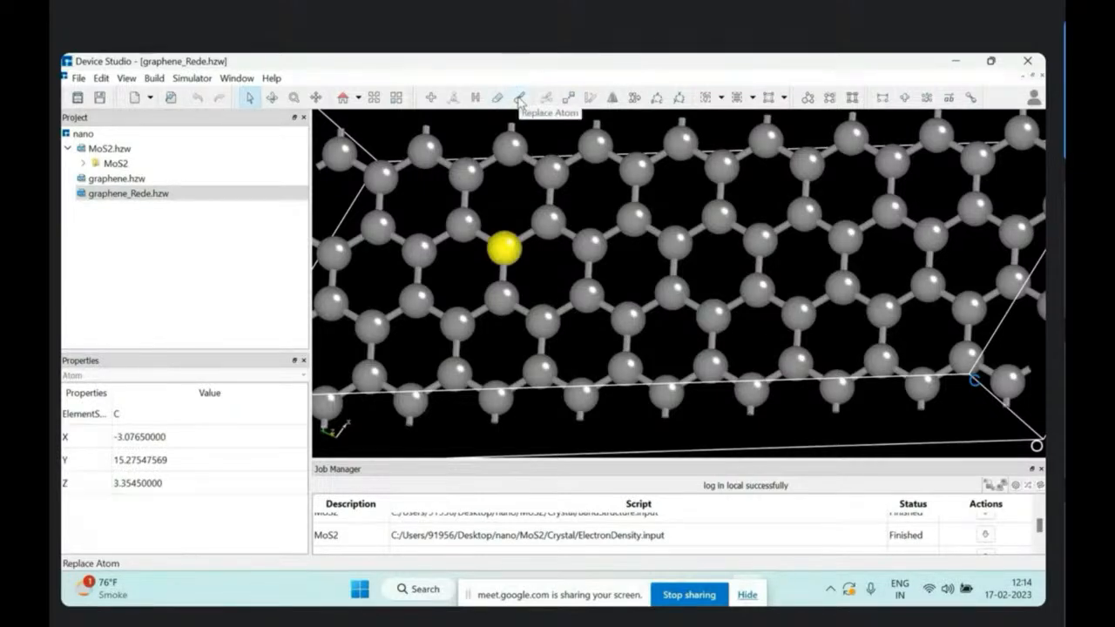
left_click(520, 99)
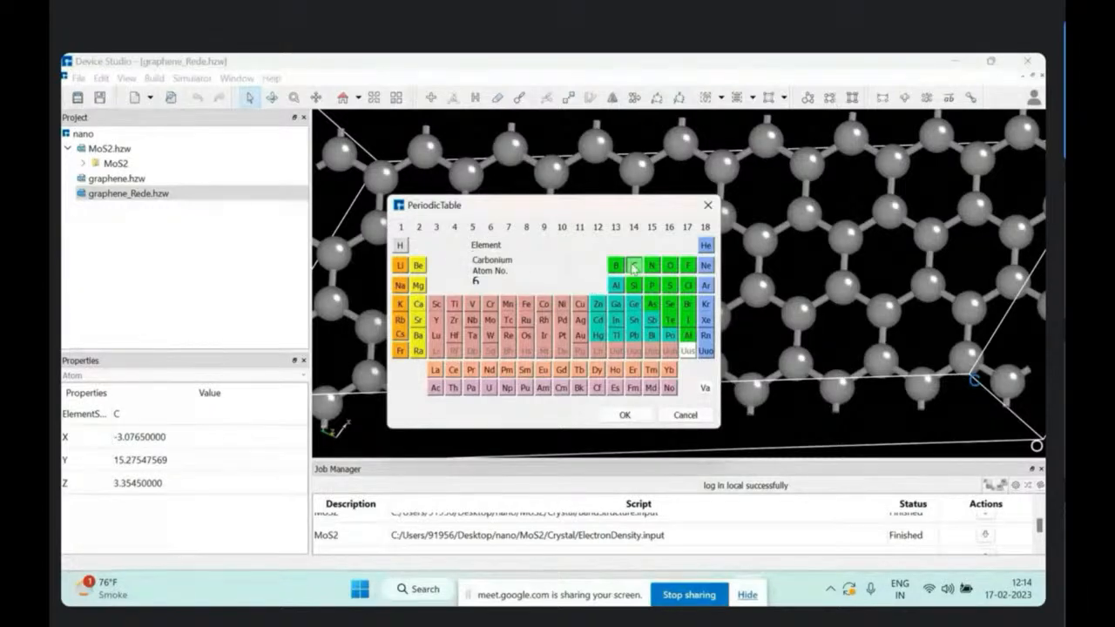
left_click(419, 286)
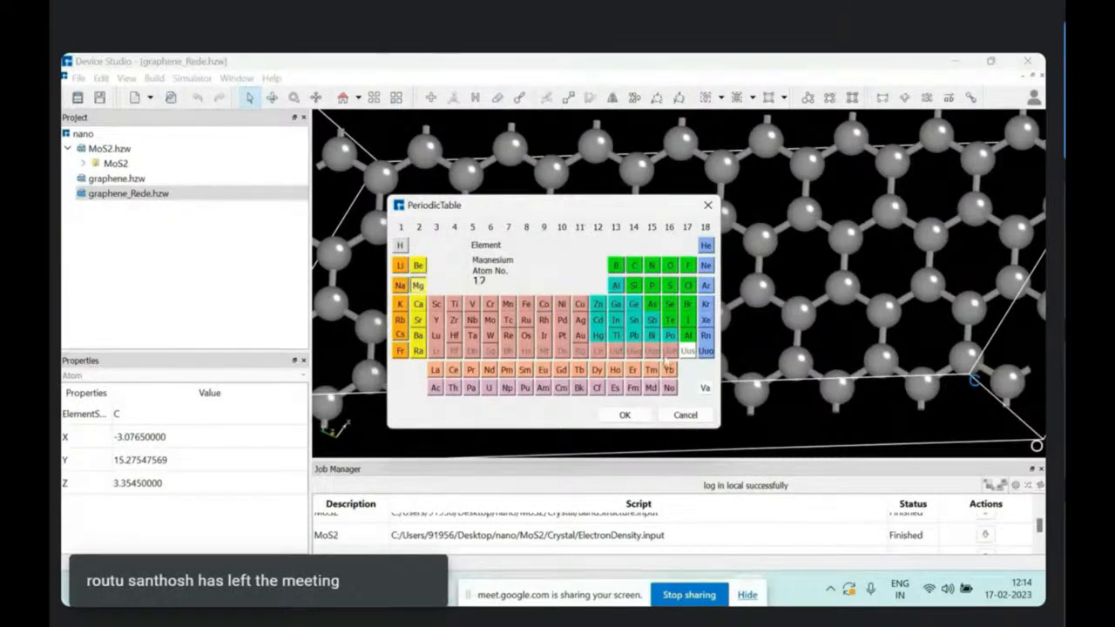
left_click(625, 415)
left_click(560, 288)
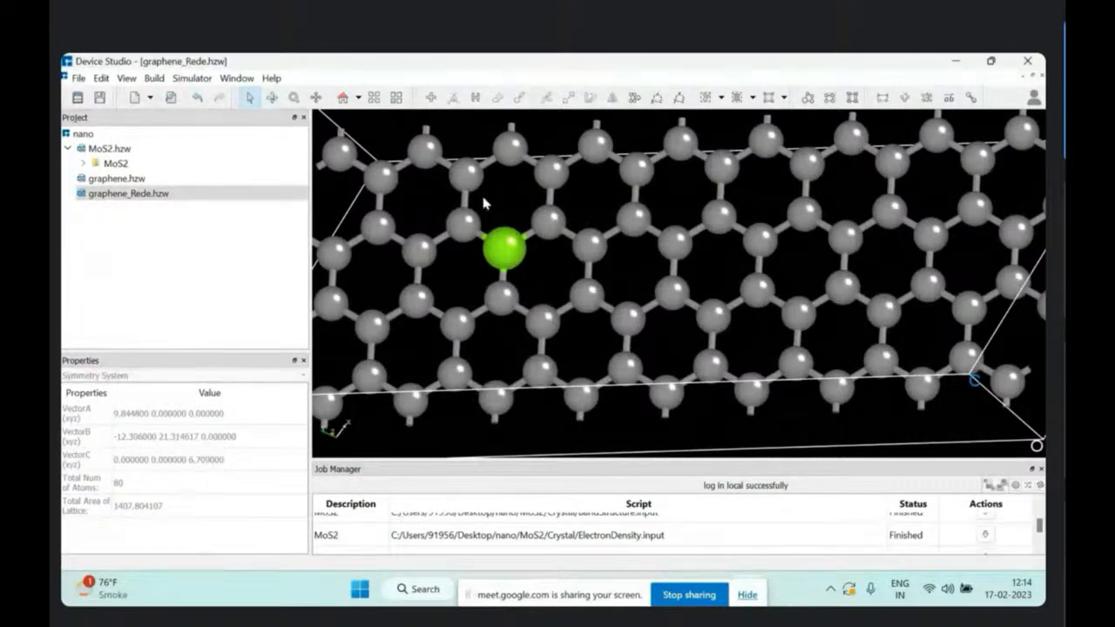
Step: Check the element and coordinates of the substituted Mg atom and of two nearby carbon atoms
left_click(508, 251)
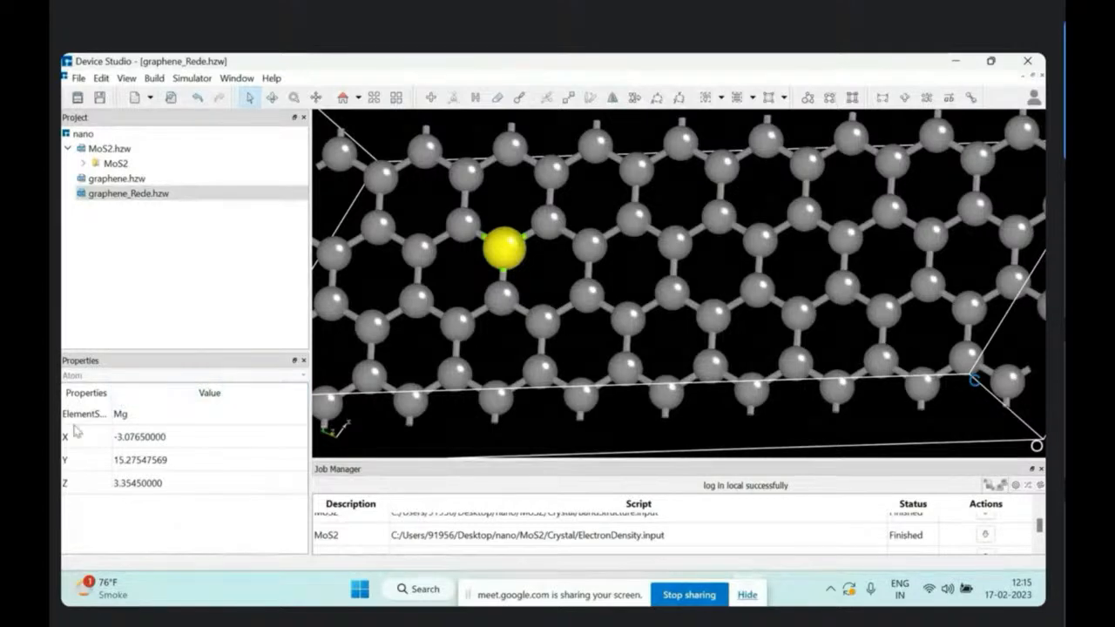
left_click(637, 169)
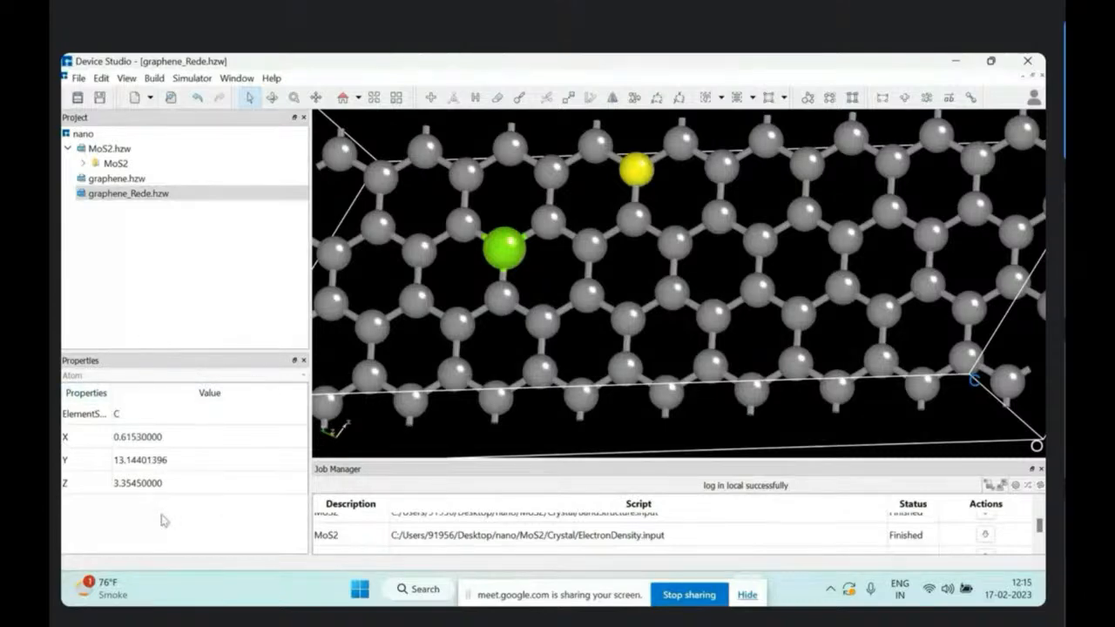
left_click(601, 246)
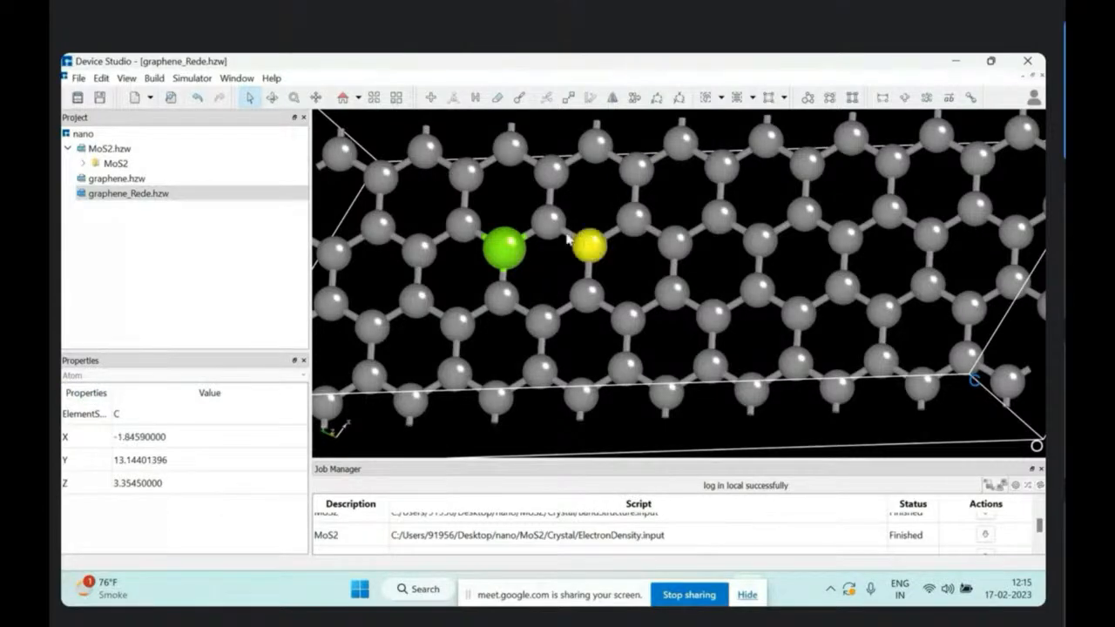
left_click(537, 277)
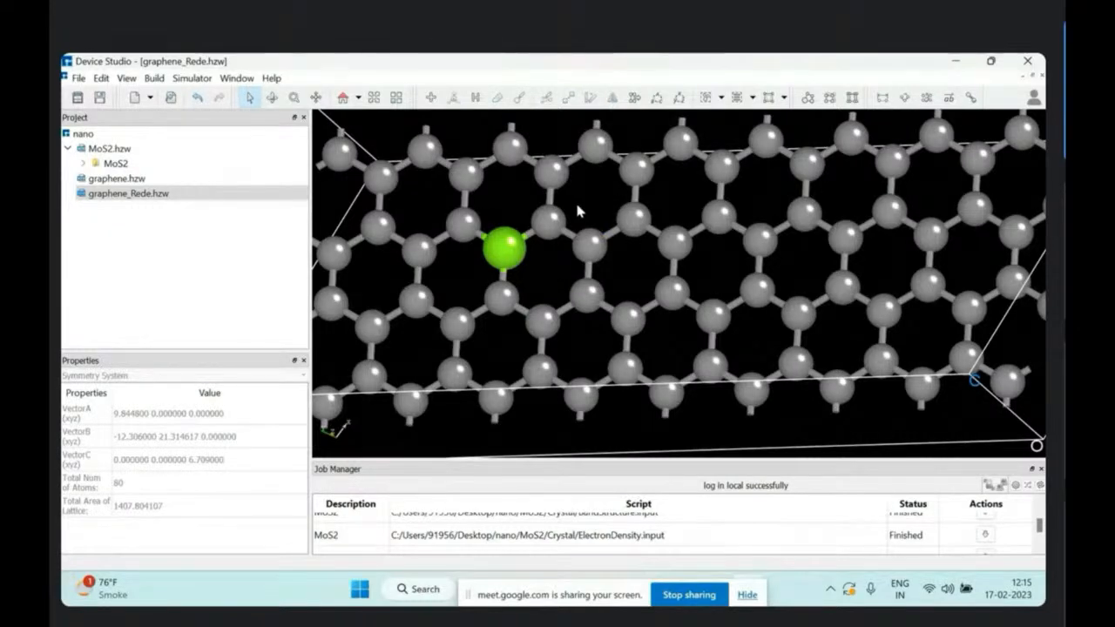
Step: Select the six carbon atoms of one hexagonal ring near the Mg atom and review the Move Atom translation modes
right_click_drag(628, 249, 592, 215)
mouse_move(582, 203)
left_mouse_down()
mouse_move(652, 251)
mouse_move(687, 330)
left_mouse_up()
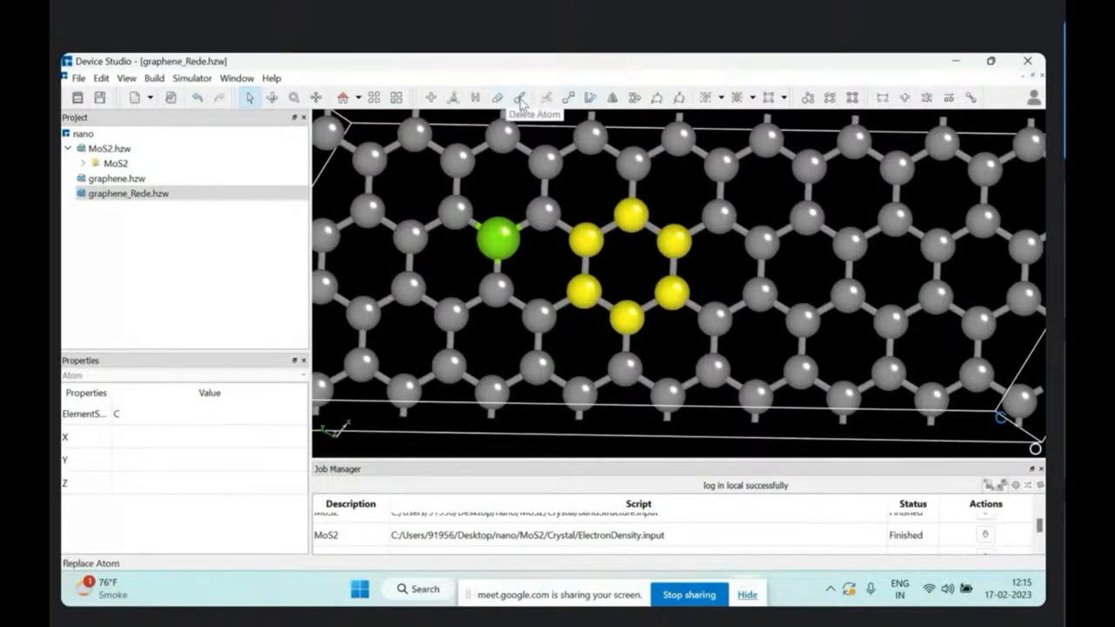
left_click(569, 98)
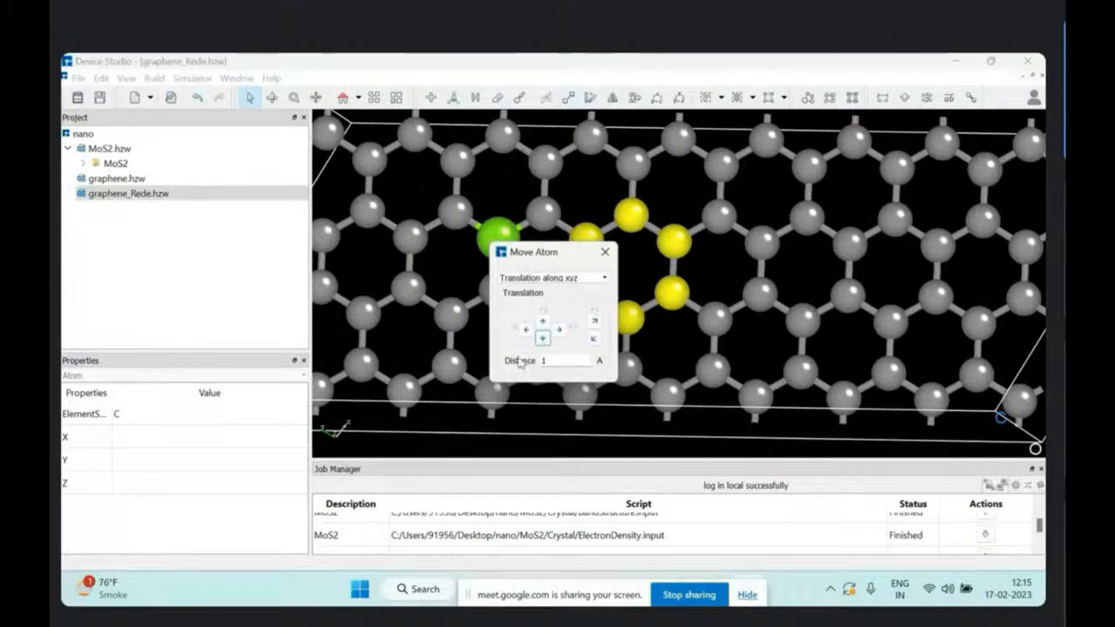
left_click(578, 279)
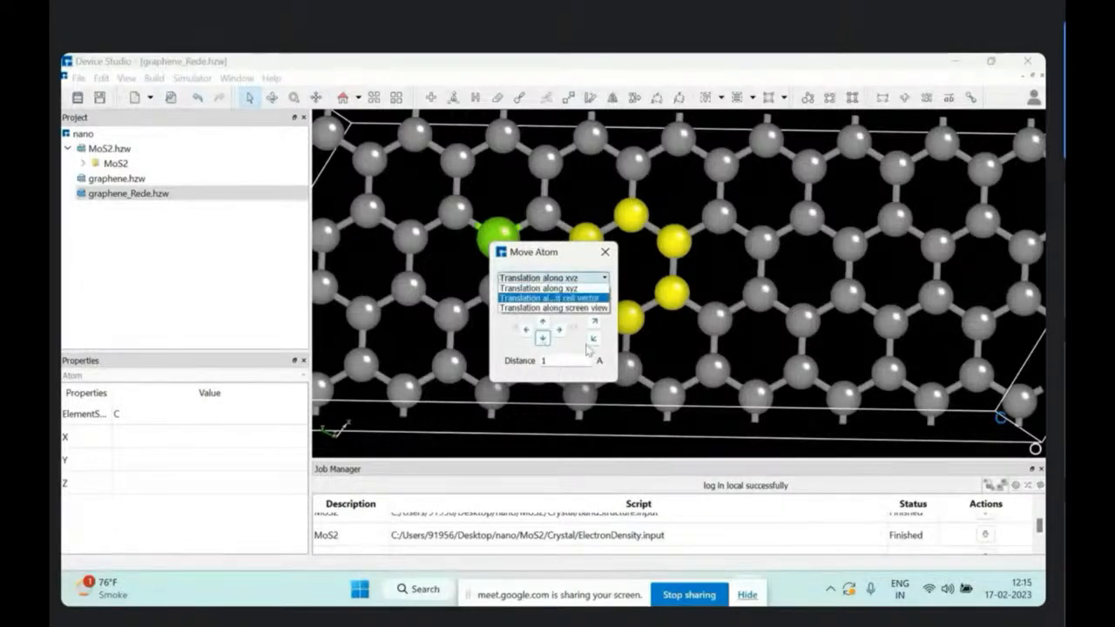
left_click(606, 253)
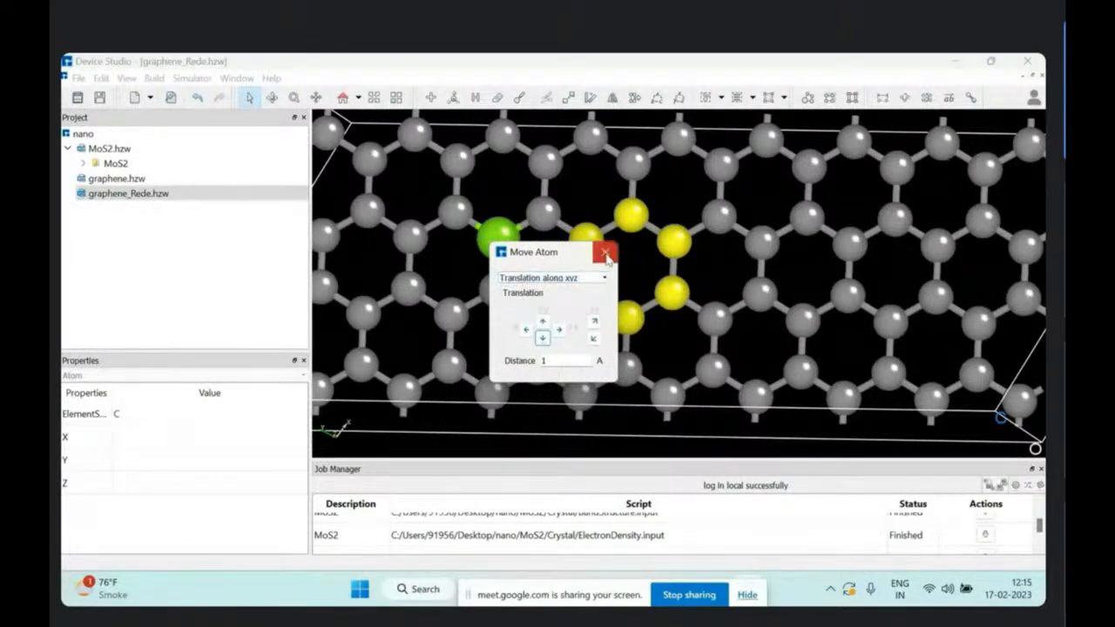
left_click(606, 253)
Step: Try rotation angles of 30° and 45° for the six selected ring atoms in the Rotation settings
left_click(592, 100)
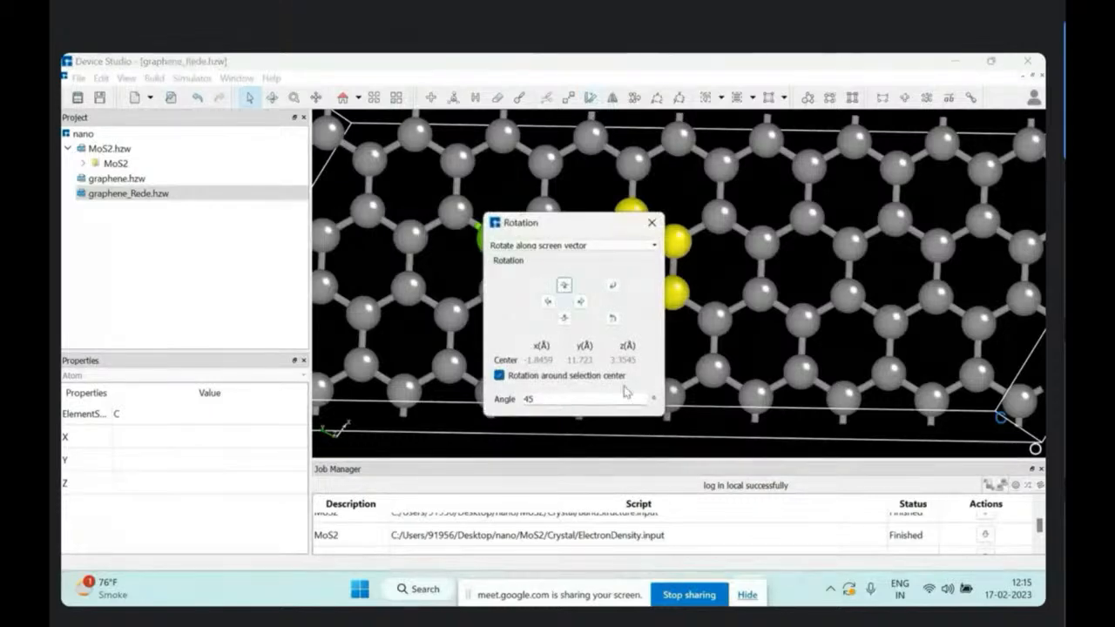
left_click(563, 403)
type("30")
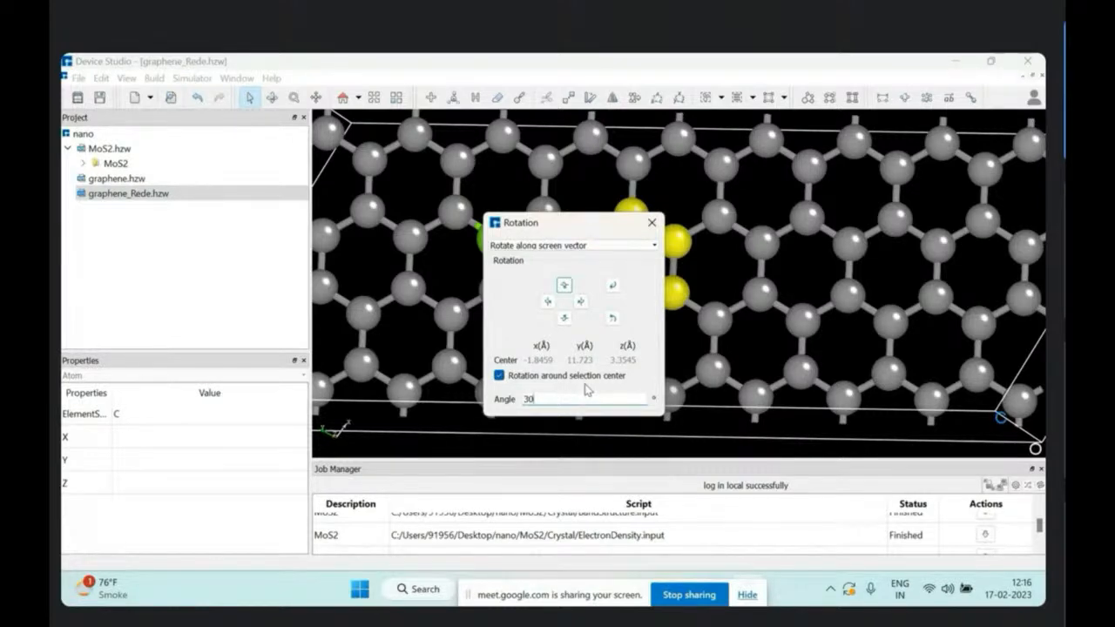
key("BackSpace")
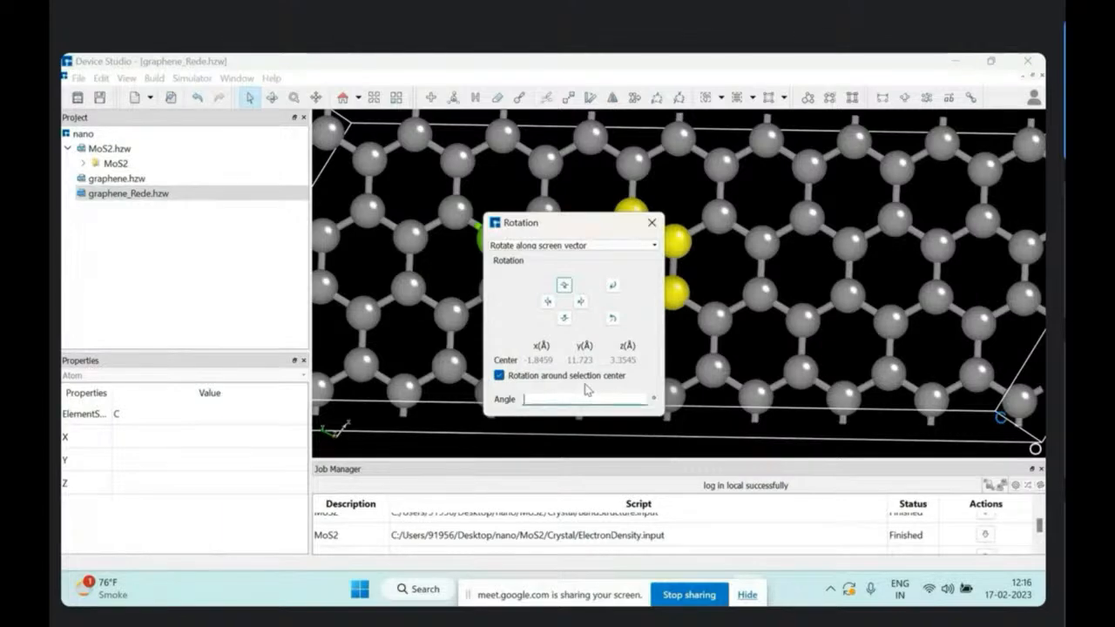
type("5")
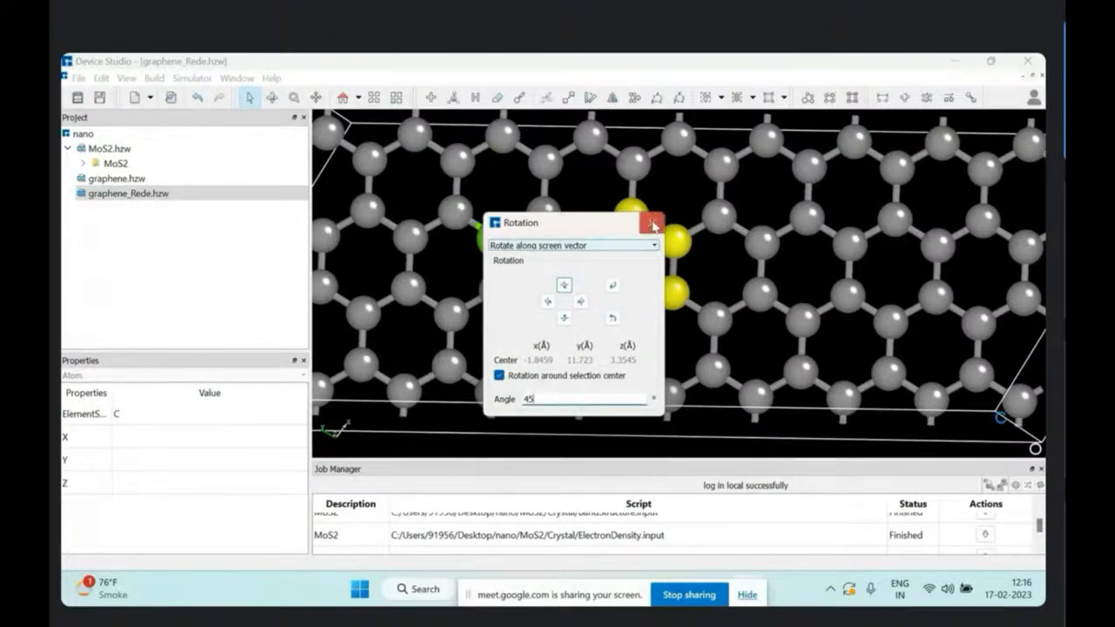
left_click(652, 223)
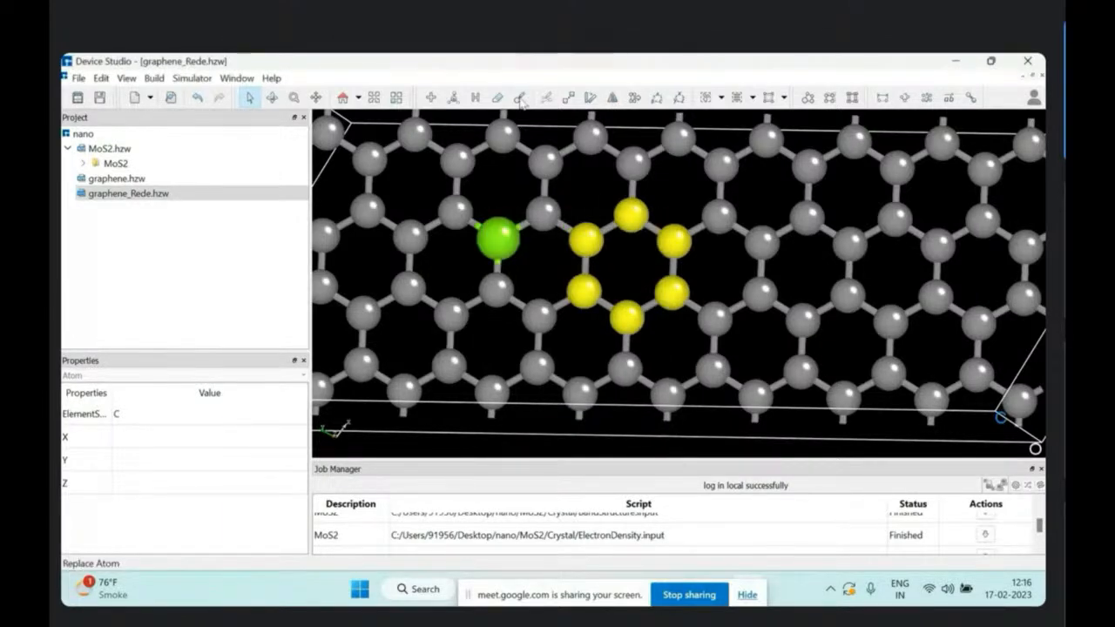
Step: Replace the six selected carbon atoms of the hexagonal ring with boron (B) and clear the selection
left_click(520, 97)
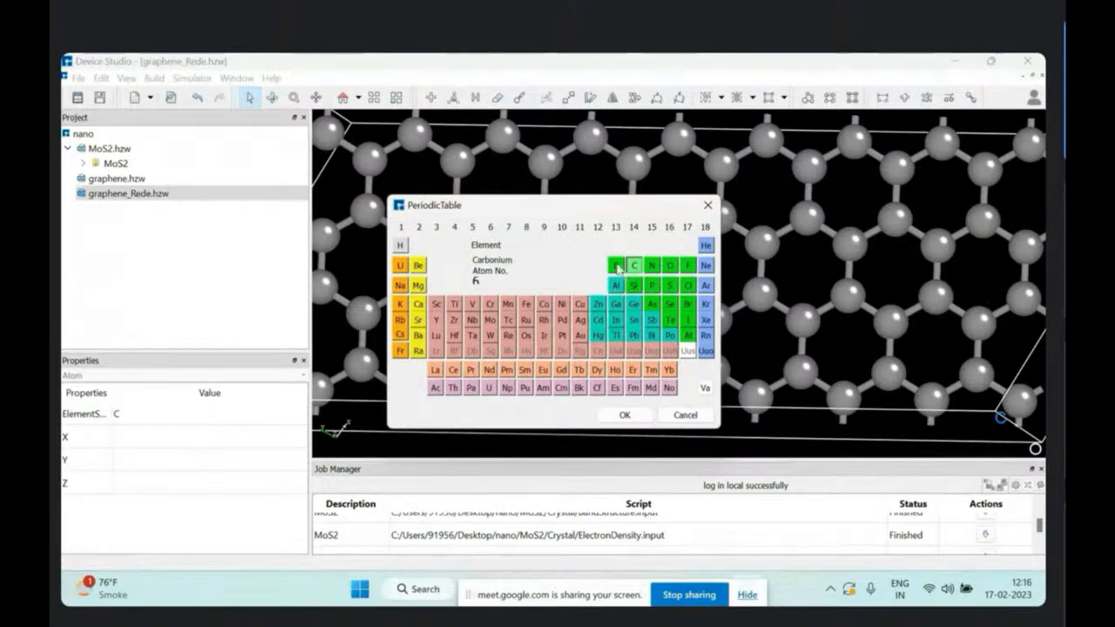
left_click(617, 267)
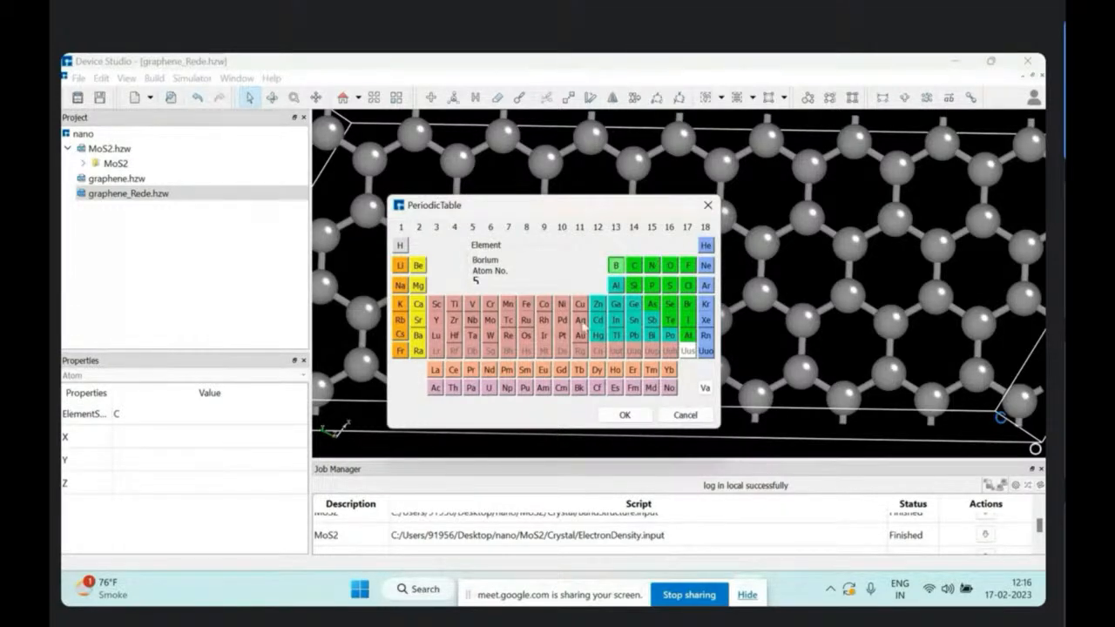
left_click(625, 415)
left_click(617, 261)
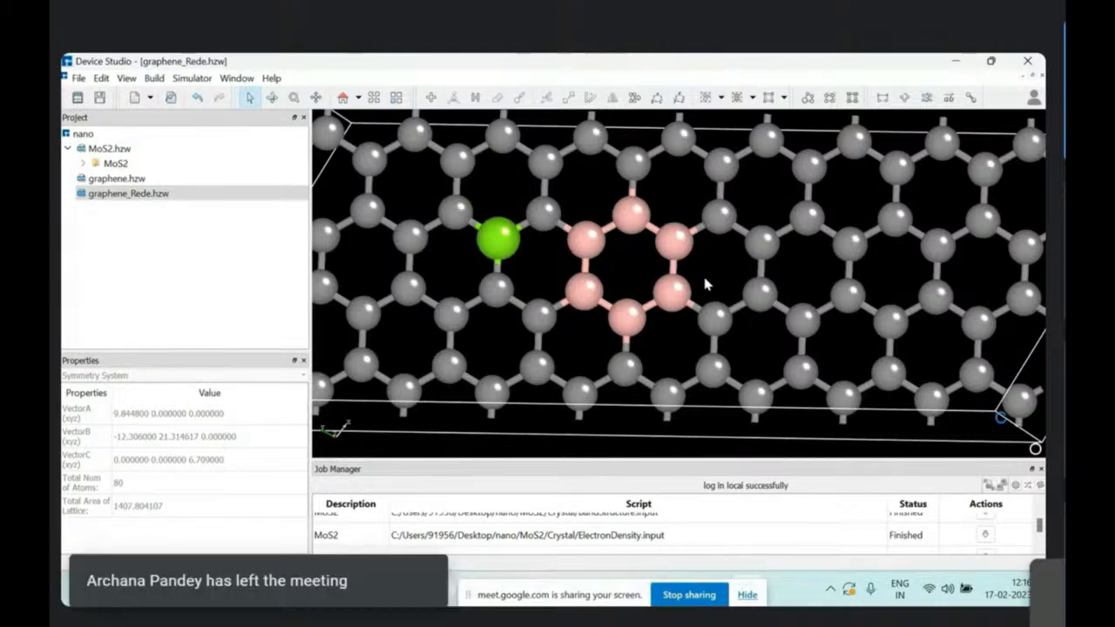
Step: Examine the boron- and Mg-substituted graphene sheet from several sides and review the available Nanodcal calculation options
right_click_drag(682, 287, 516, 462)
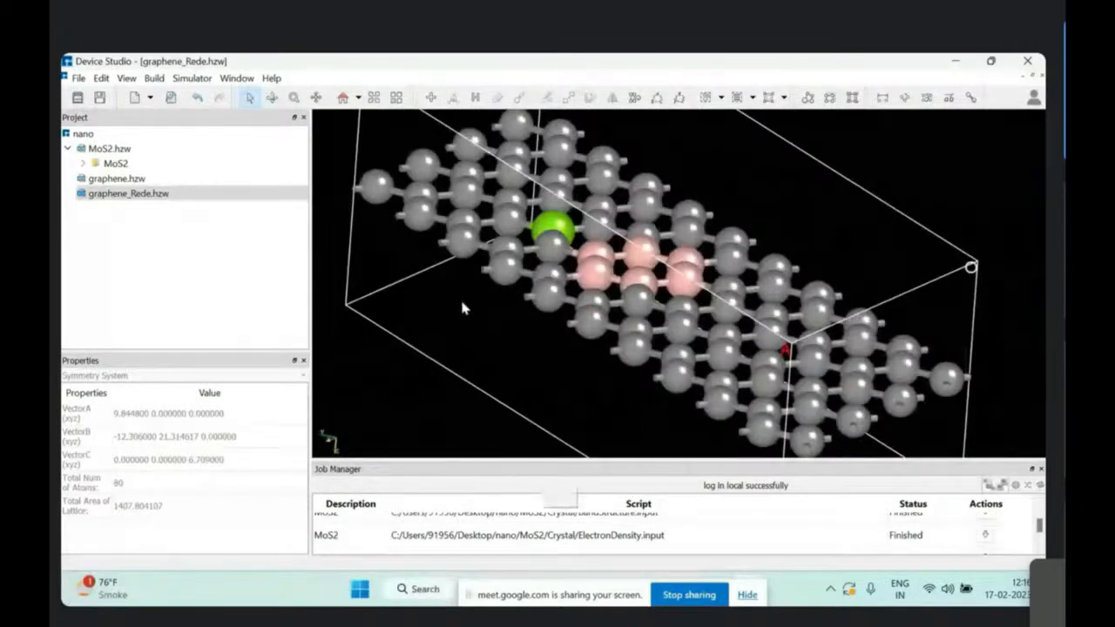
right_click_drag(460, 299, 571, 384)
right_click_drag(528, 223, 662, 419)
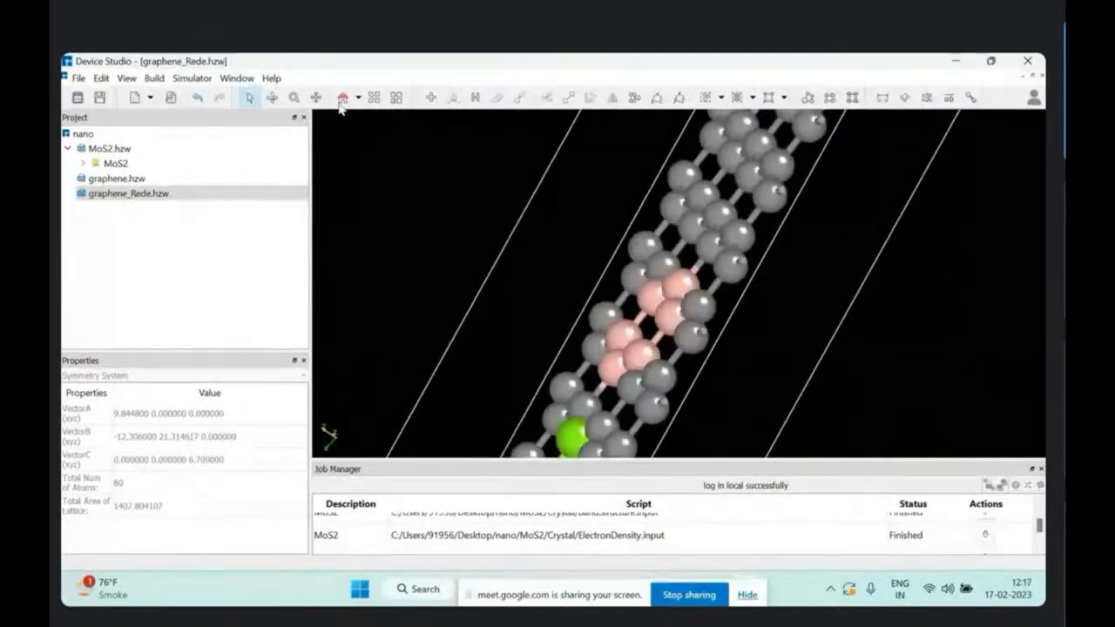
left_click(343, 96)
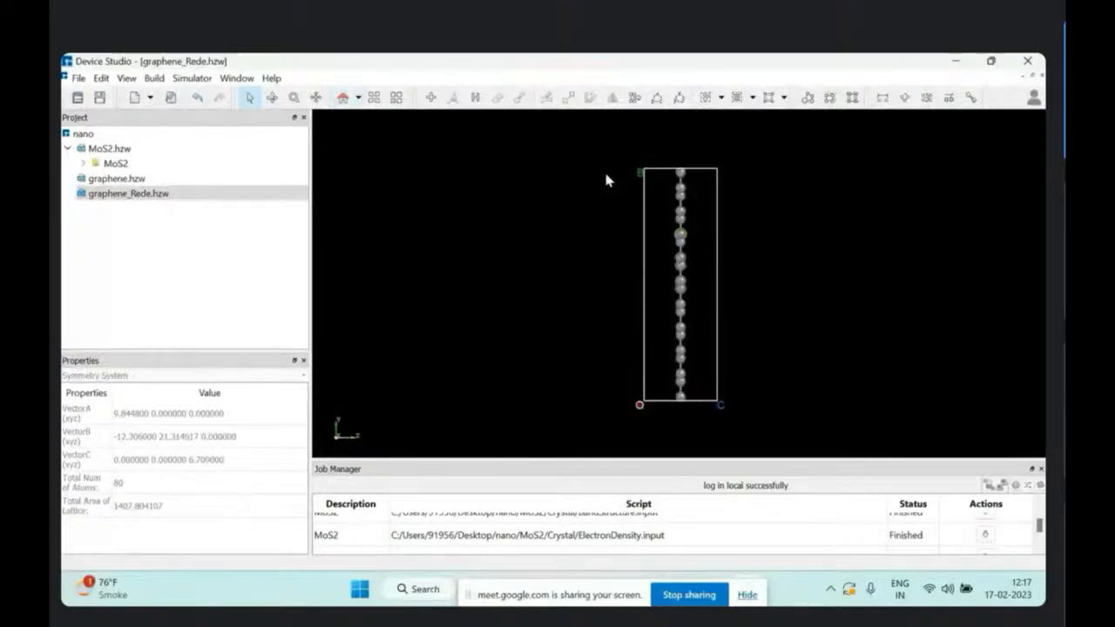
right_click_drag(647, 291, 806, 251)
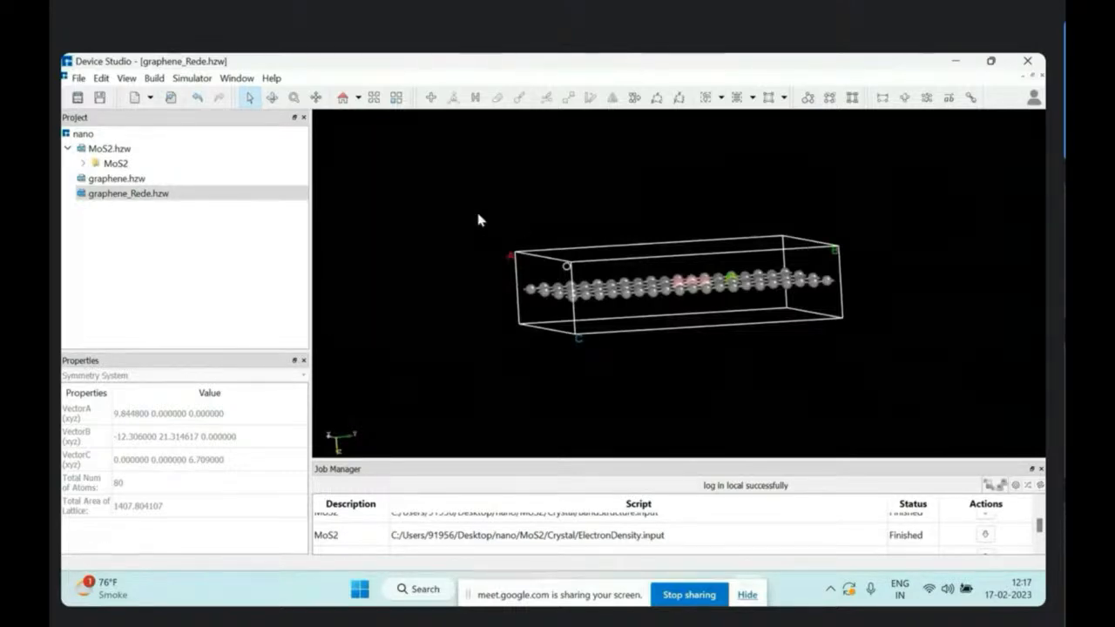
left_click(194, 78)
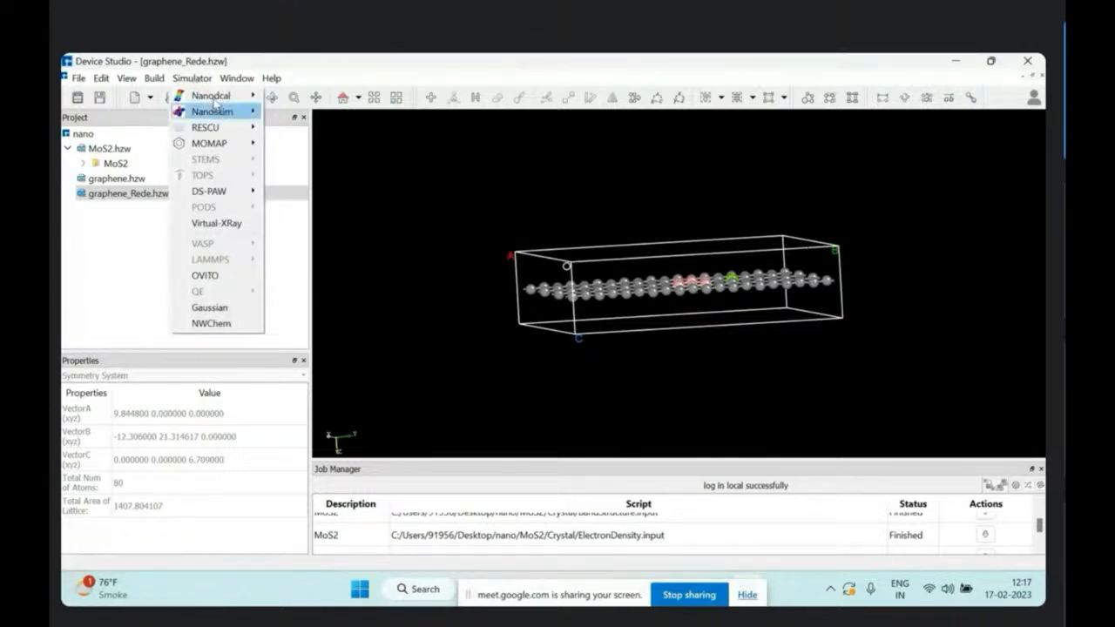
mouse_move(215, 104)
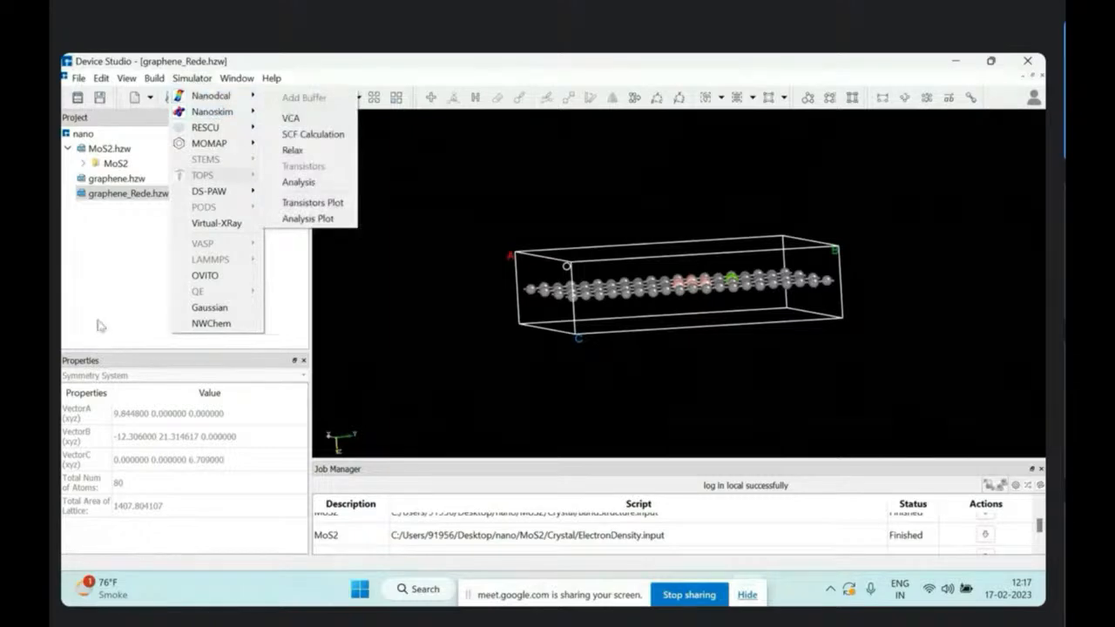
left_click(469, 256)
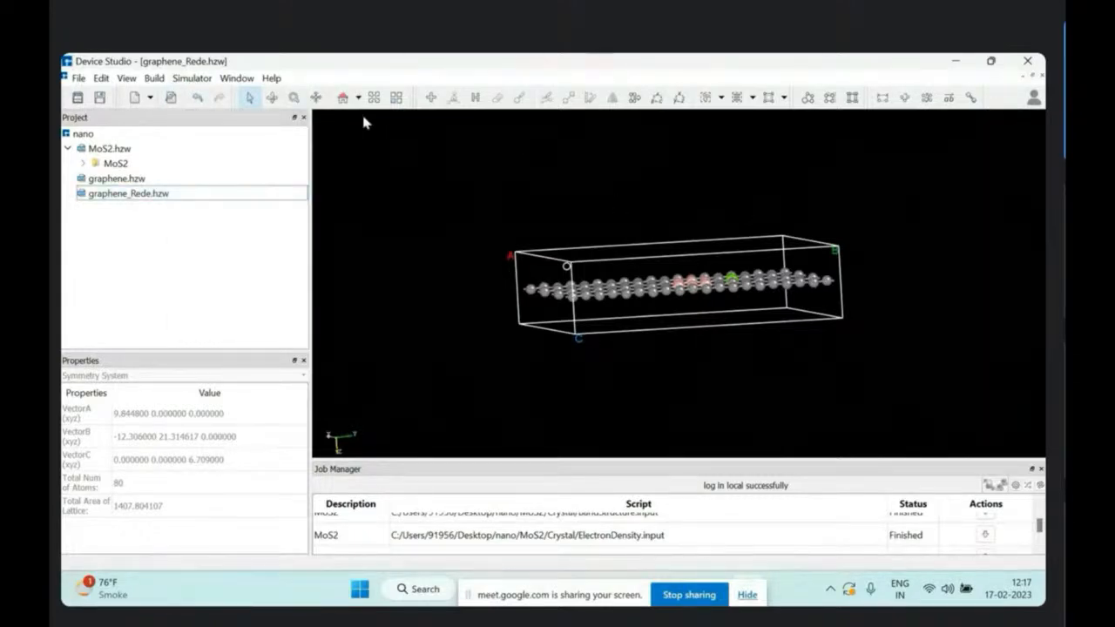
Step: Delete the block of carbon atoms at the A–O end of the sheet, short of the boron ring
left_click_drag(617, 263, 693, 204)
right_click_drag(598, 249, 649, 253)
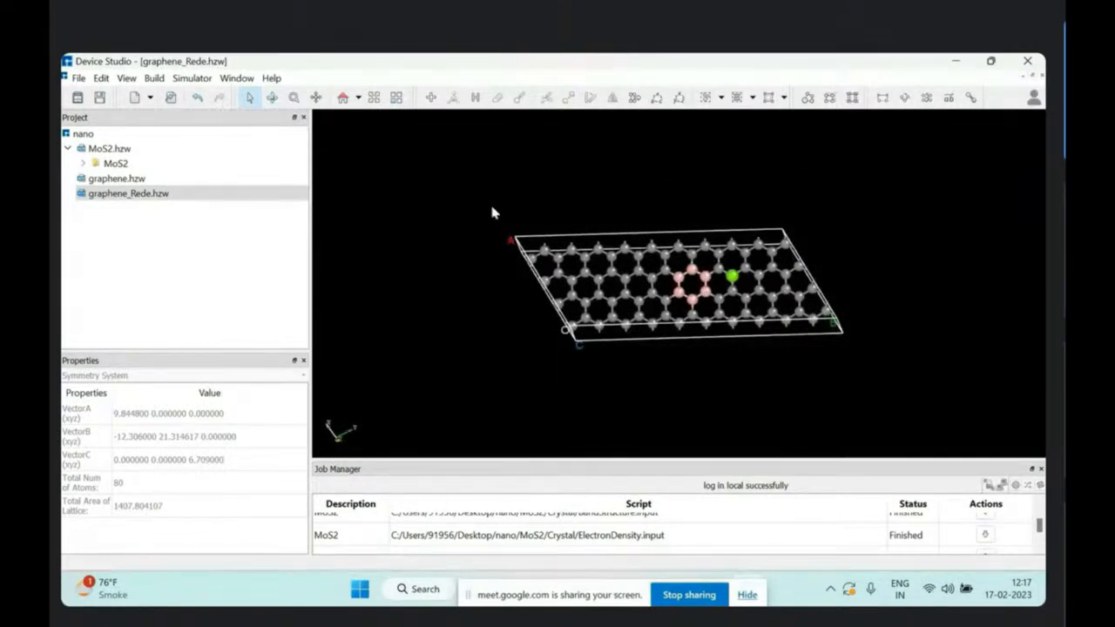
left_click_drag(491, 208, 629, 368)
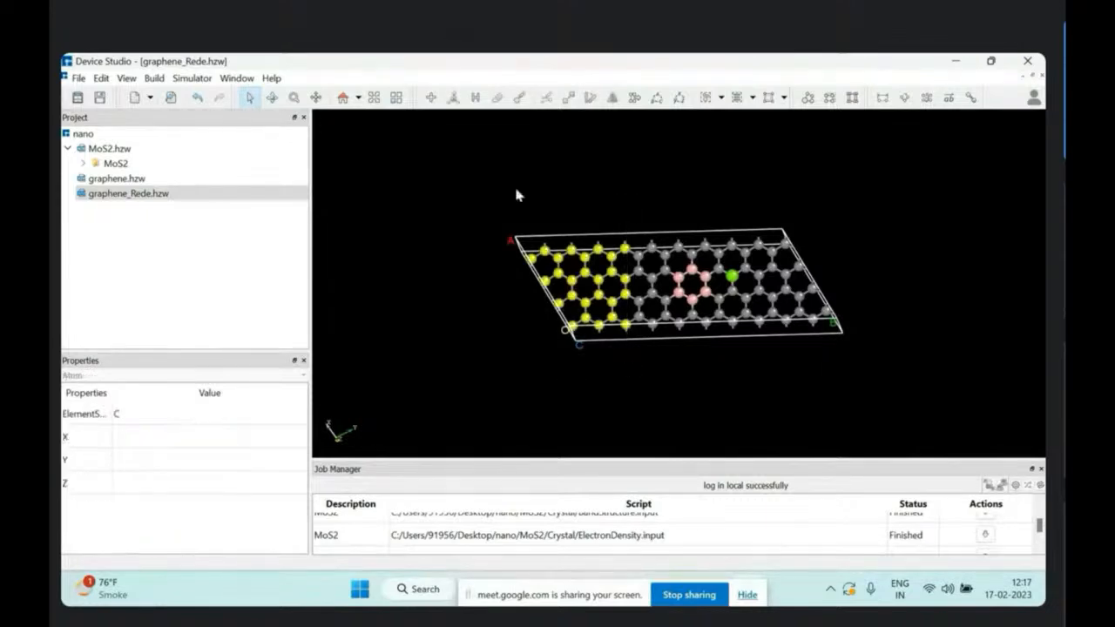
left_click(499, 101)
Step: Center all remaining atoms within the cell and check the sheet's position from different angles
left_click_drag(556, 192, 890, 392)
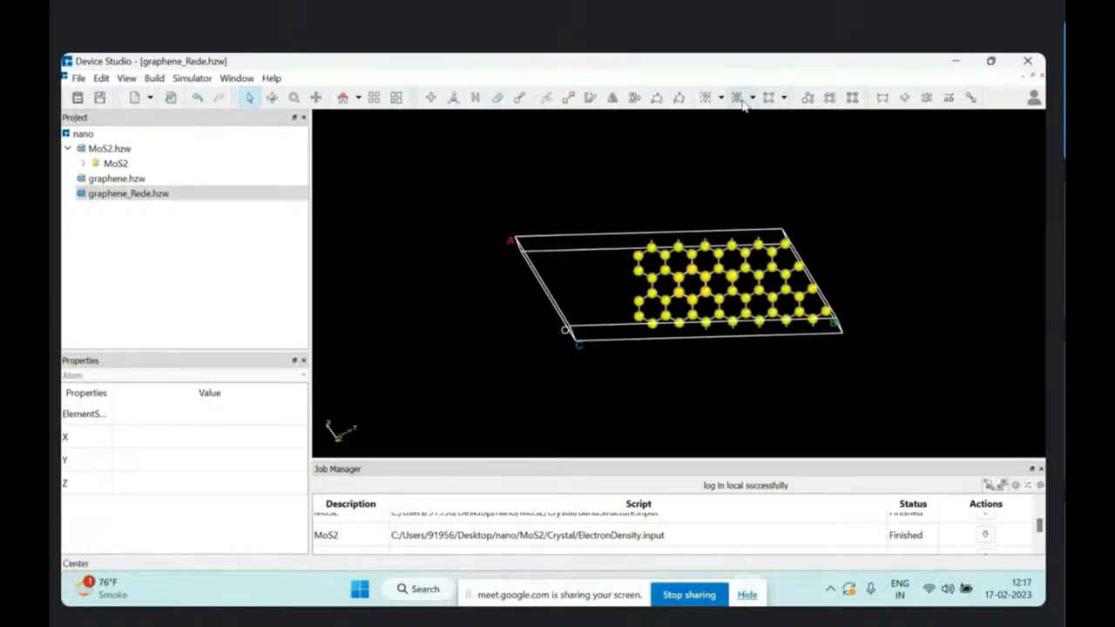
left_click(737, 97)
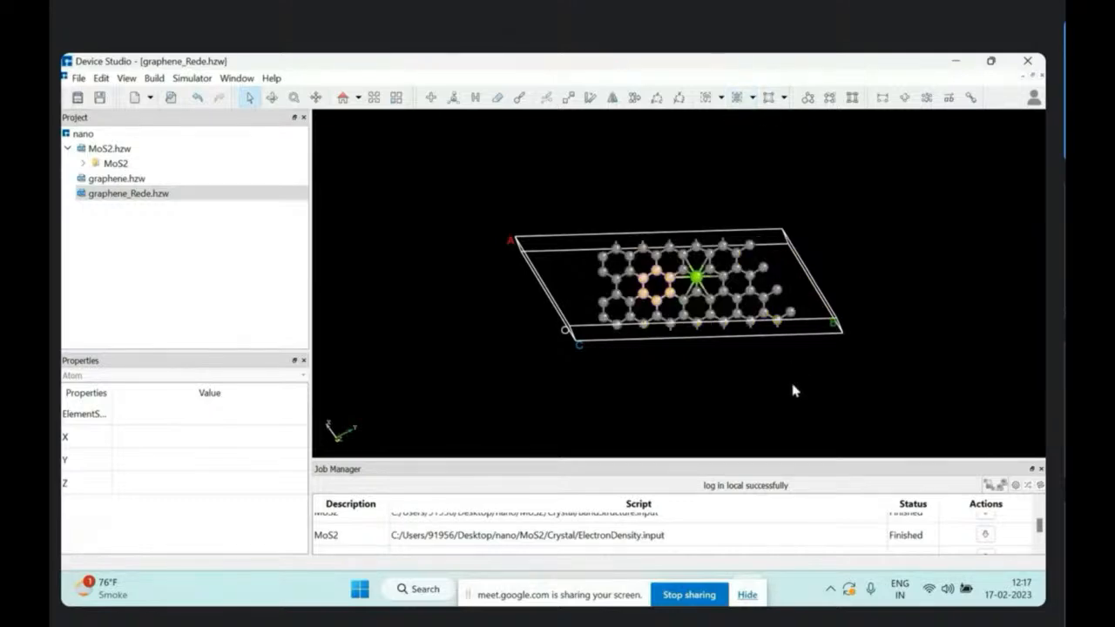
left_click(793, 390)
right_click_drag(722, 245, 829, 226)
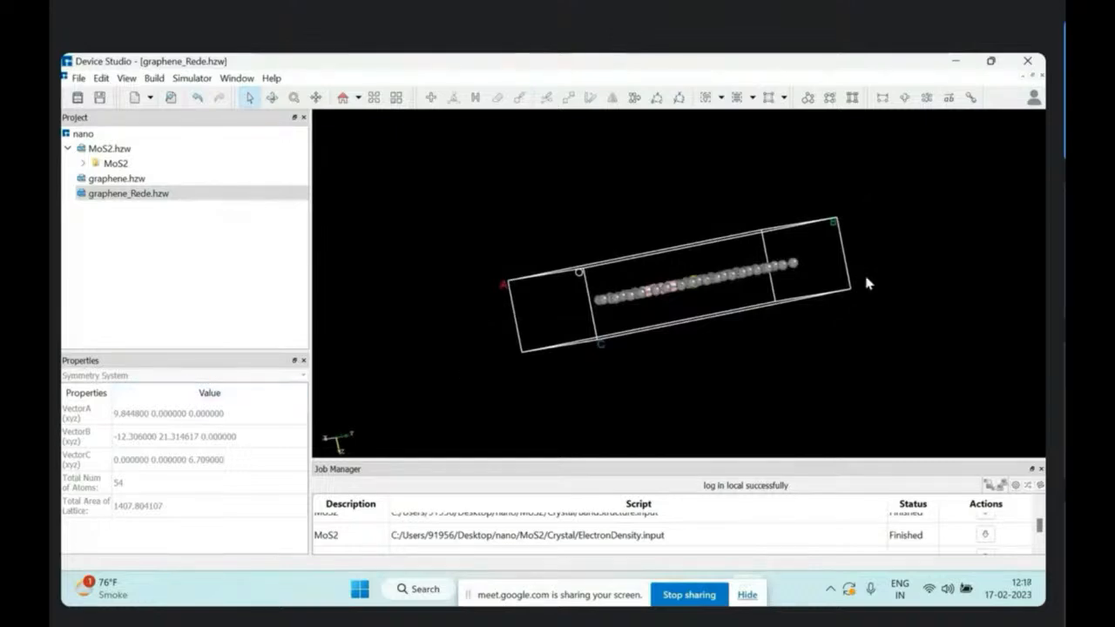
right_click_drag(715, 324, 842, 279)
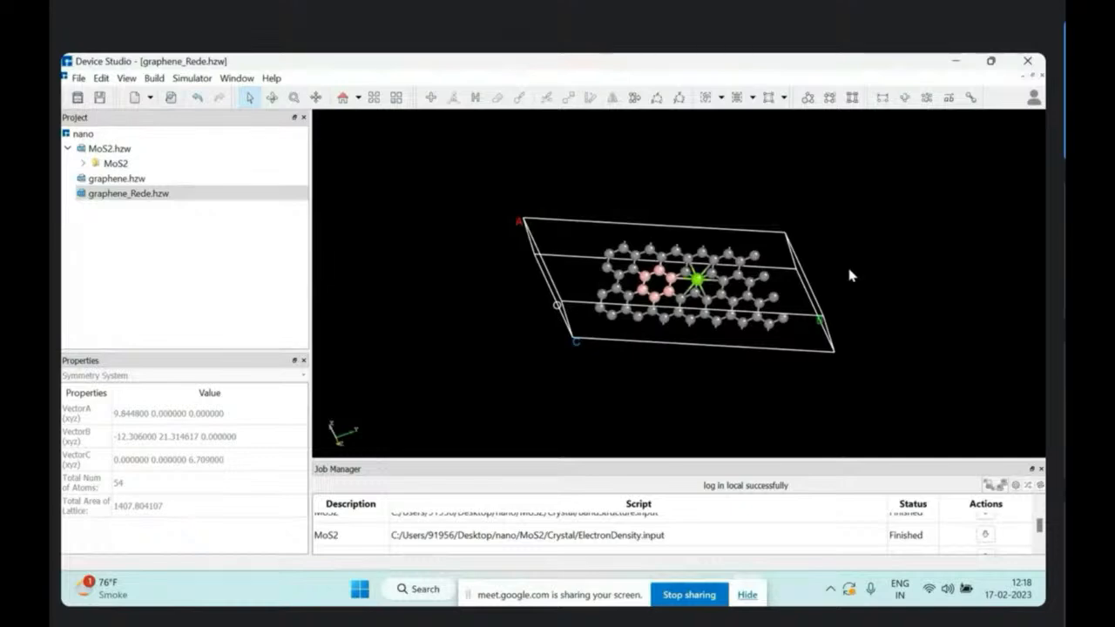
left_click_drag(876, 279, 747, 409)
left_click_drag(713, 374, 835, 294)
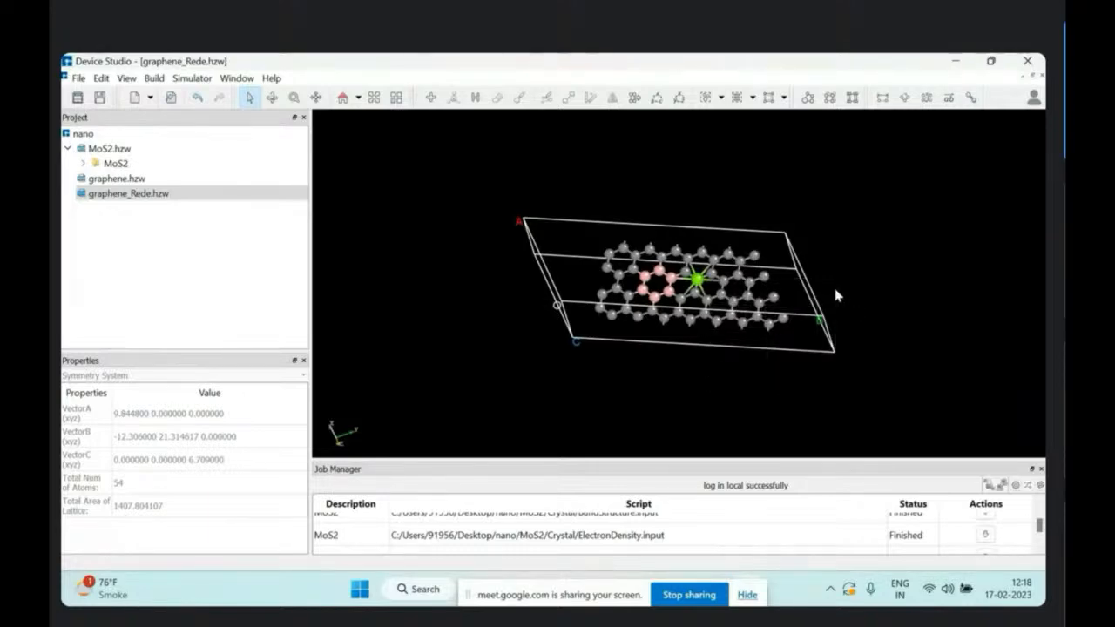
Step: Delete the six carbon atoms at the sheet's corner nearest lattice point B
left_click(774, 299)
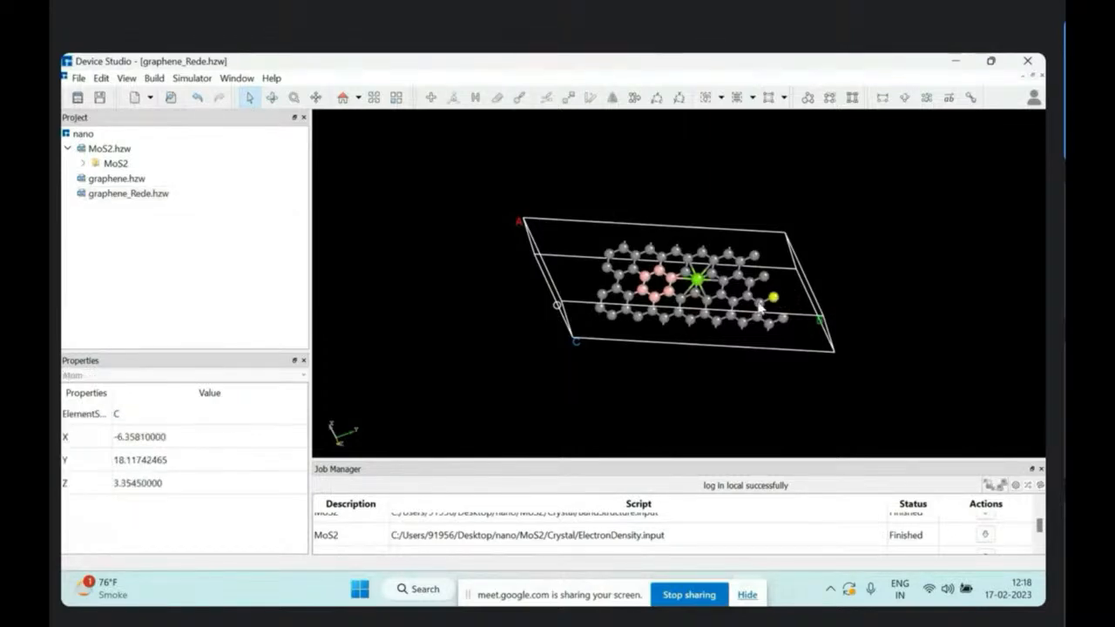
left_click(759, 303, "shift")
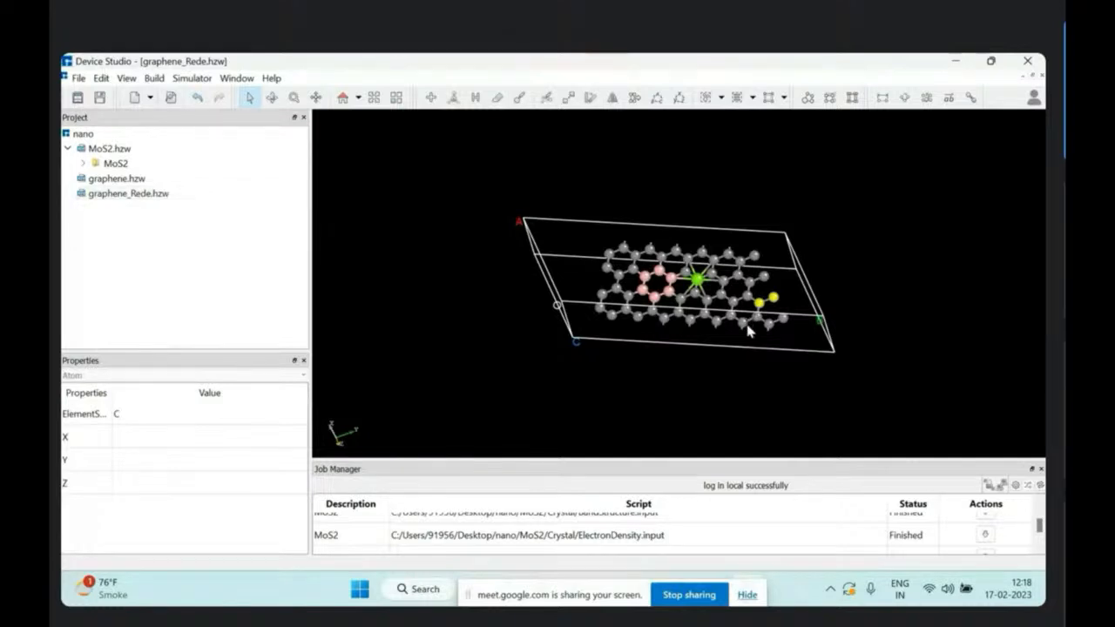
left_click(744, 323, "shift")
left_click(758, 317, "shift")
left_click(770, 326, "shift")
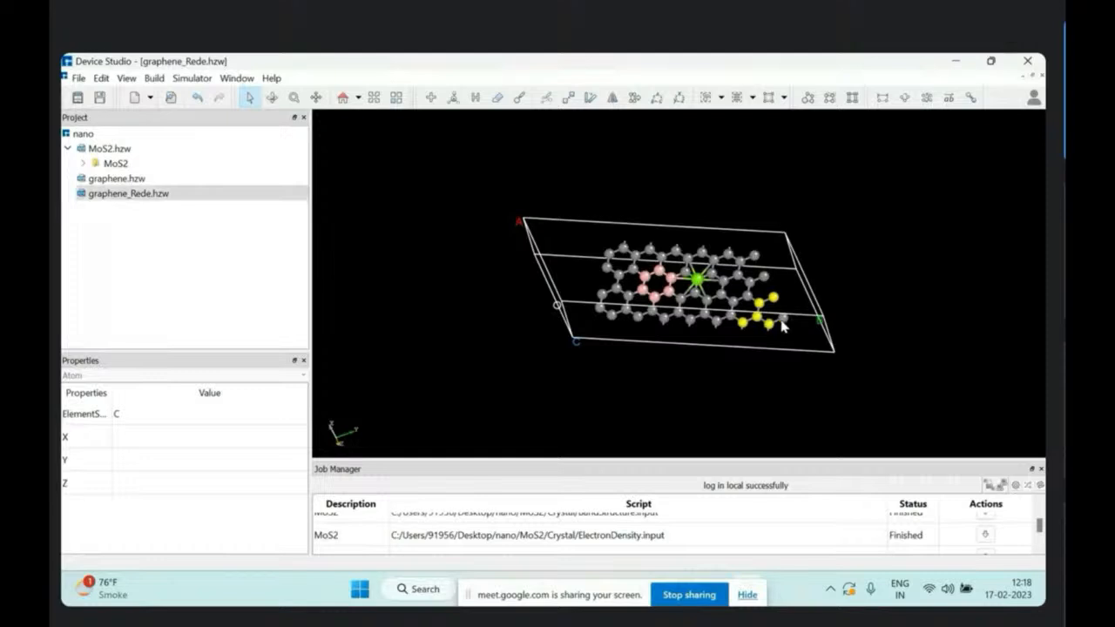
left_click(783, 322, "shift")
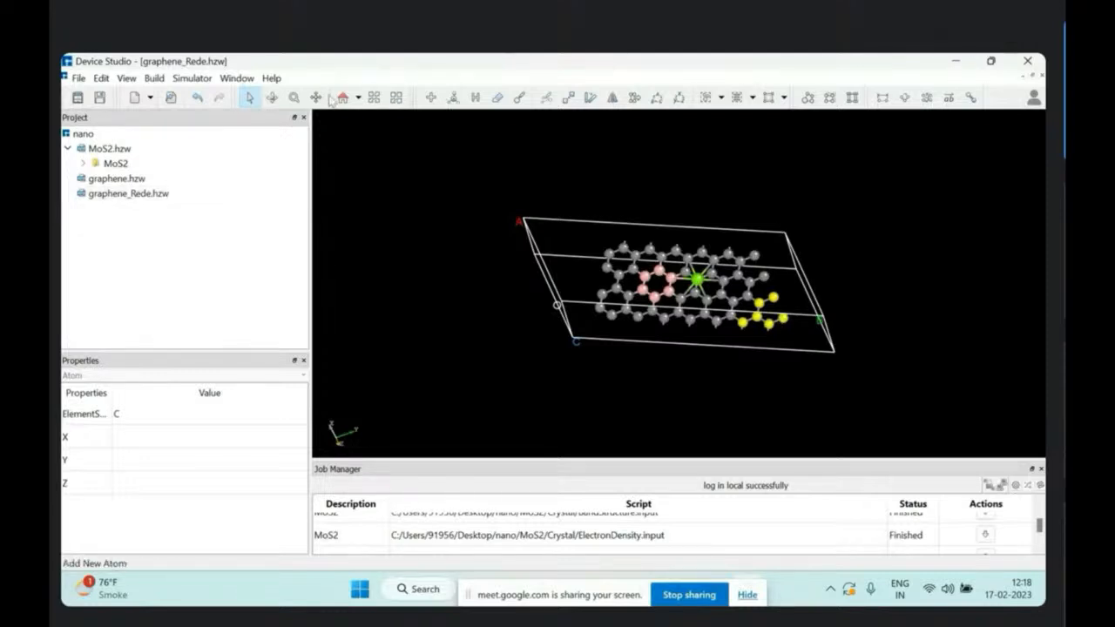
left_click(499, 102)
right_click_drag(604, 300, 677, 242)
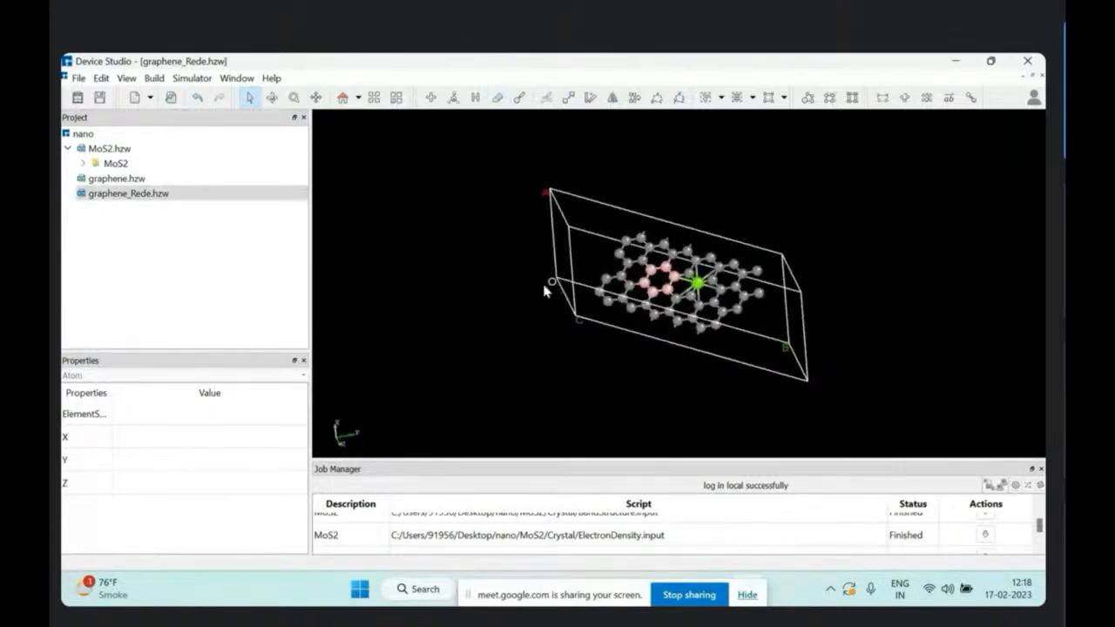
left_click(471, 268)
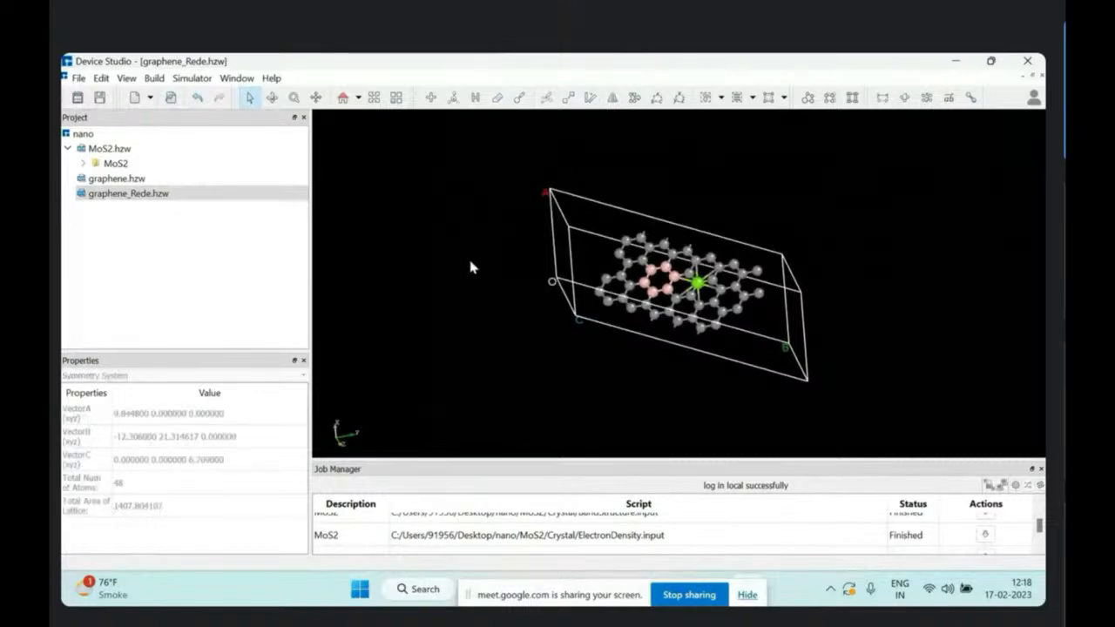
Step: Start a Nanodcal SCF calculation for the edited graphene_Rede crystal and set the energy cut-off to 100 Hartree
left_click(194, 80)
mouse_move(217, 96)
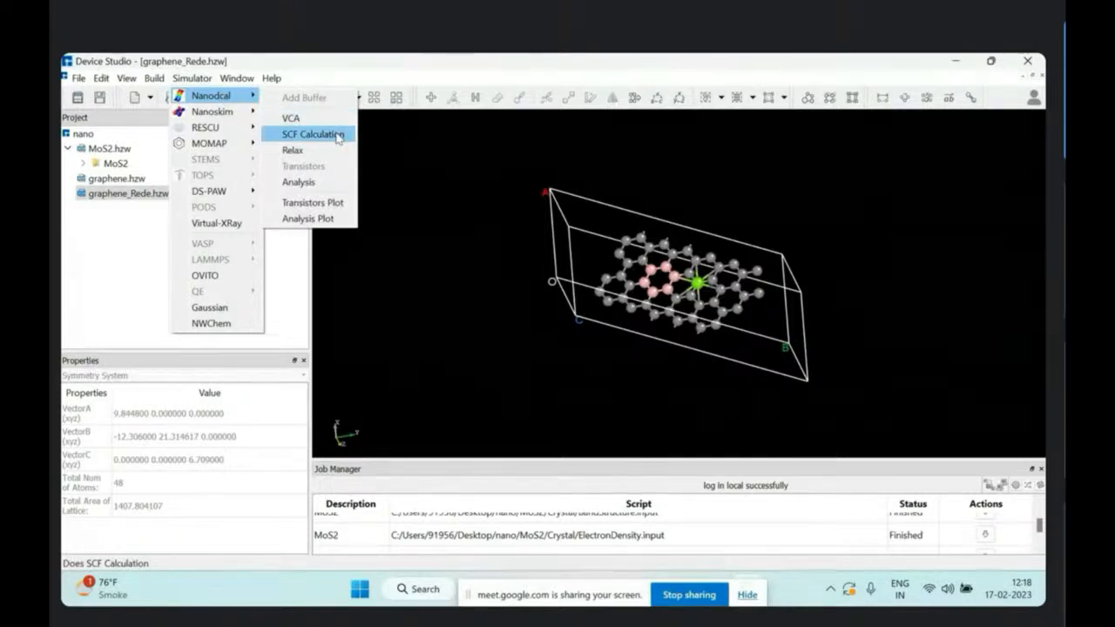
left_click(338, 136)
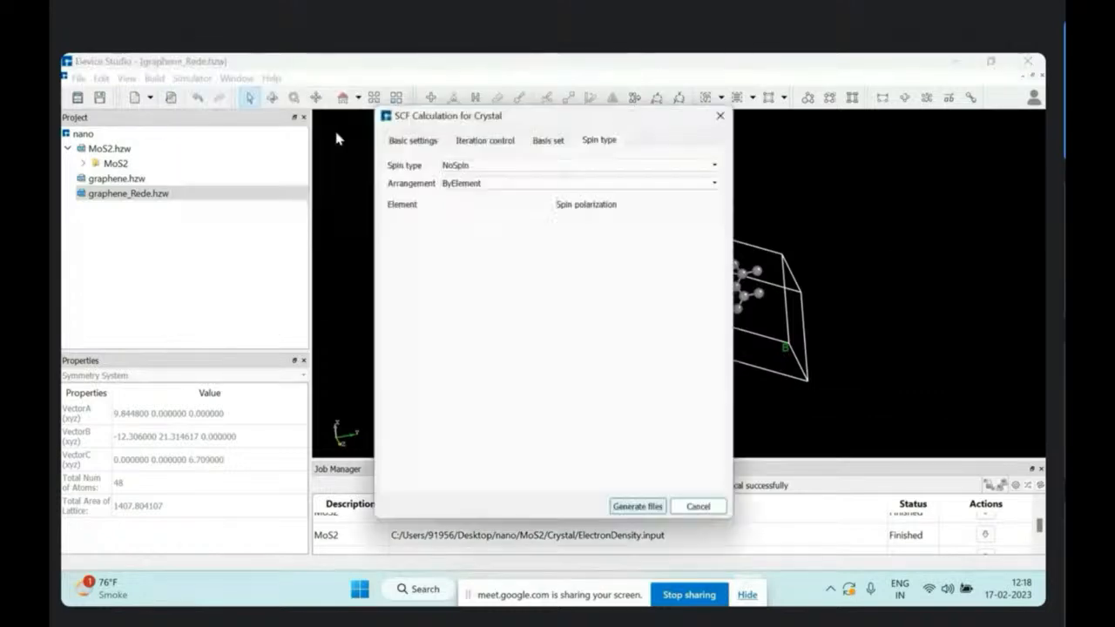
left_click(426, 142)
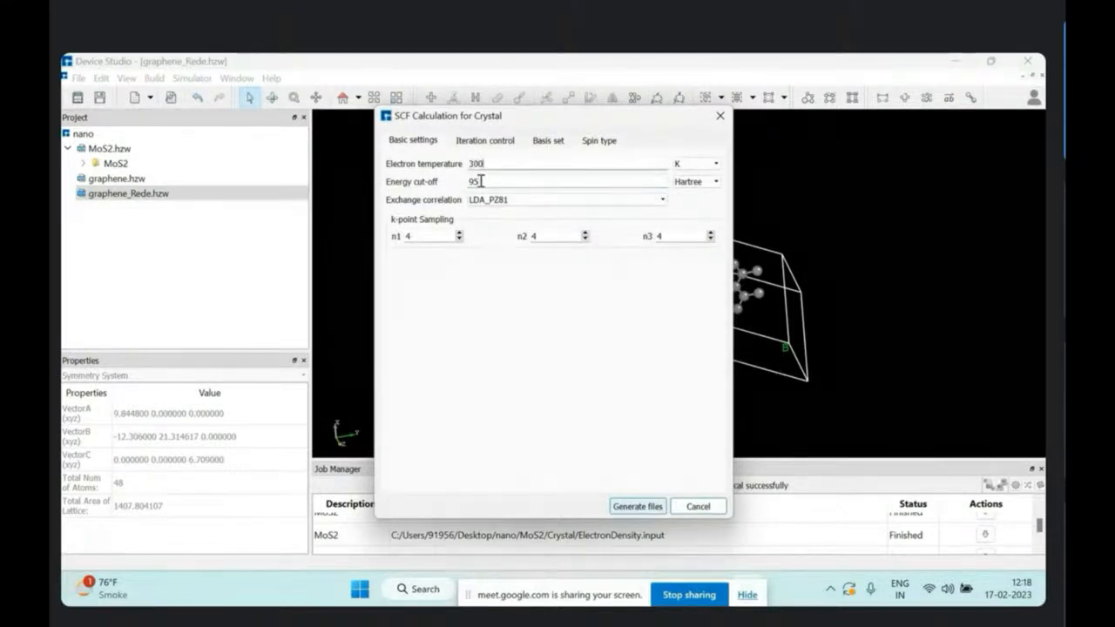
key("BackSpace")
key("BackSpace")
type("100")
Step: Review the exchange-correlation, iteration-control and basis-set settings and generate the SCF input file for graphene_Rede
left_click(504, 202)
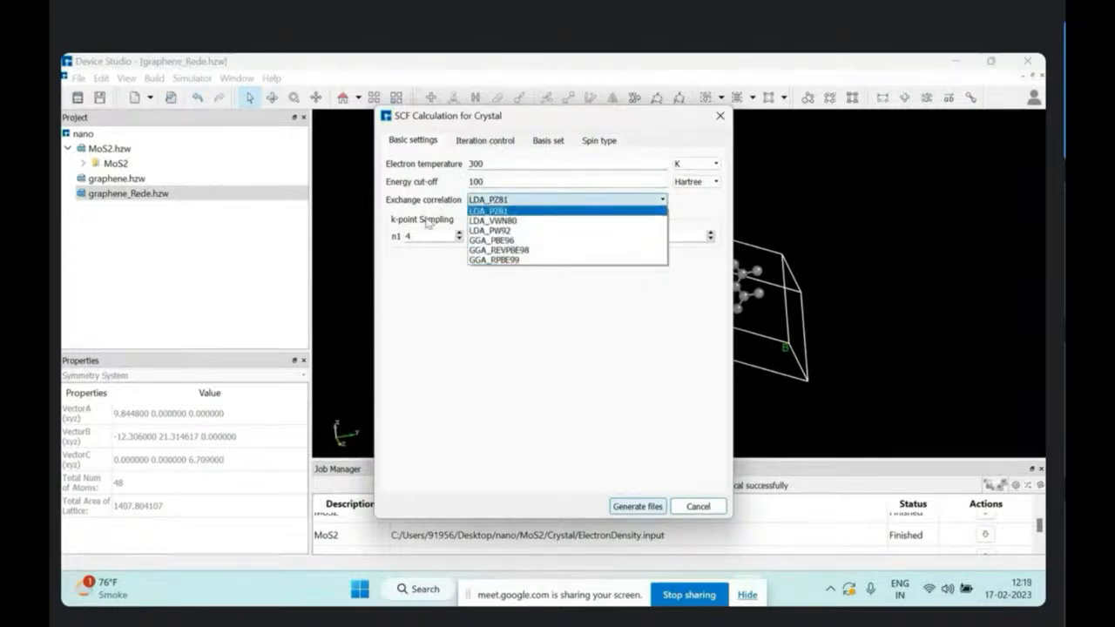
left_click(481, 143)
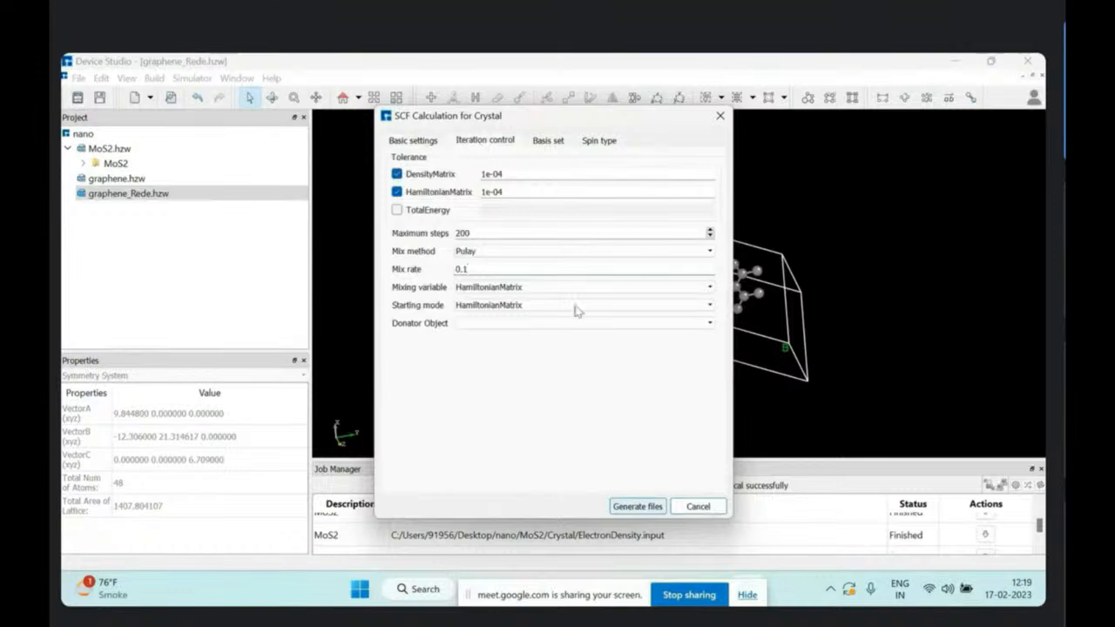
left_click(549, 141)
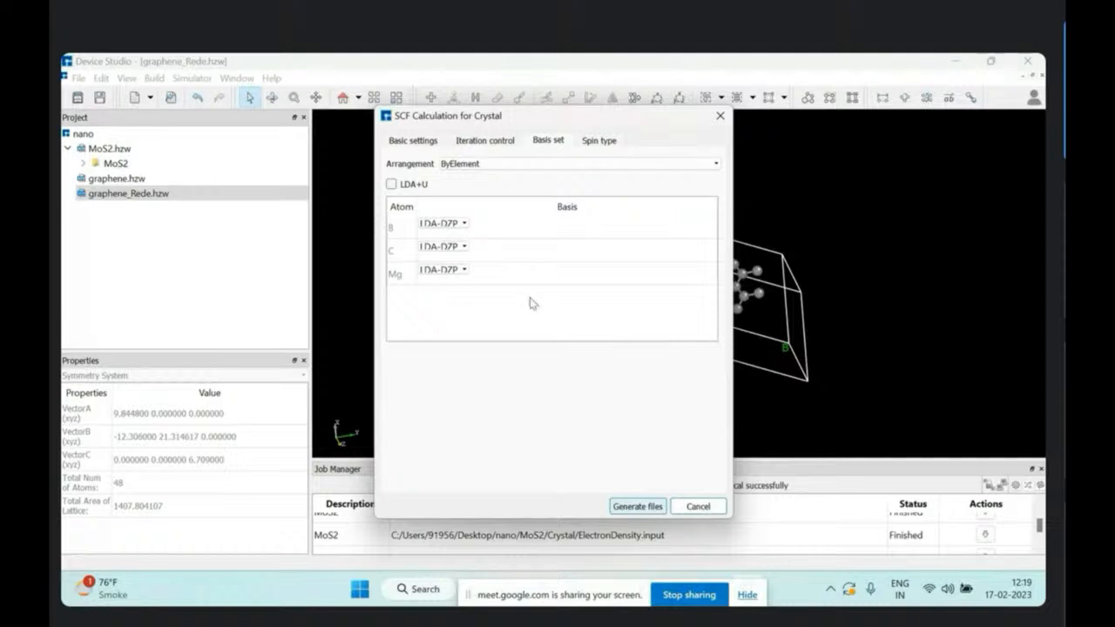
left_click(659, 513)
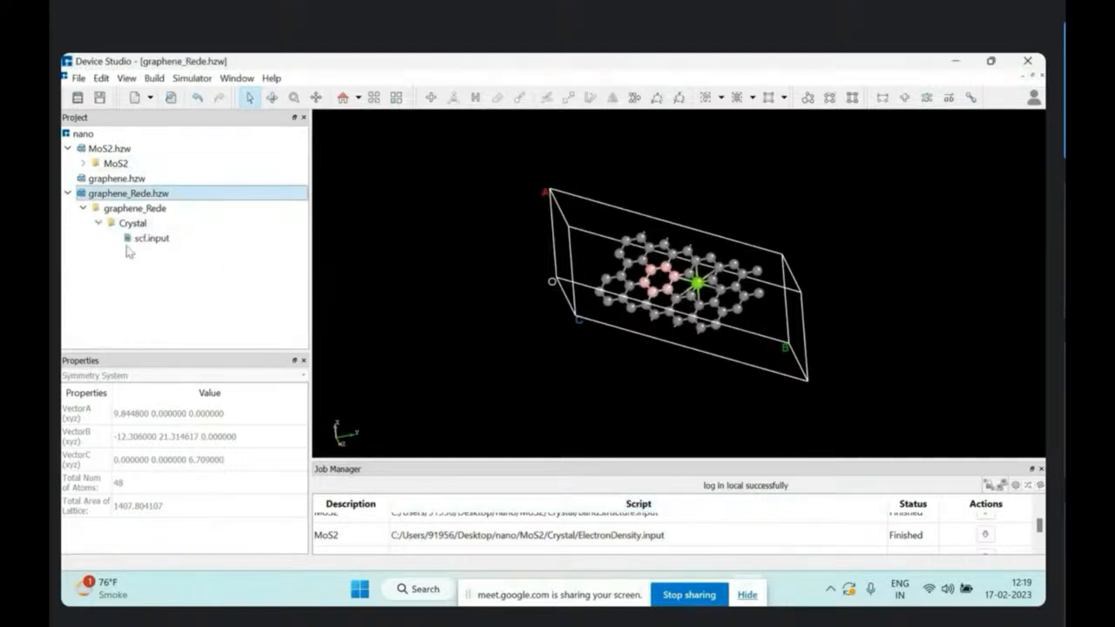
Step: Run graphene_Rede's scf.input and enlarge the Job Manager to check the status of that job
right_click(143, 239)
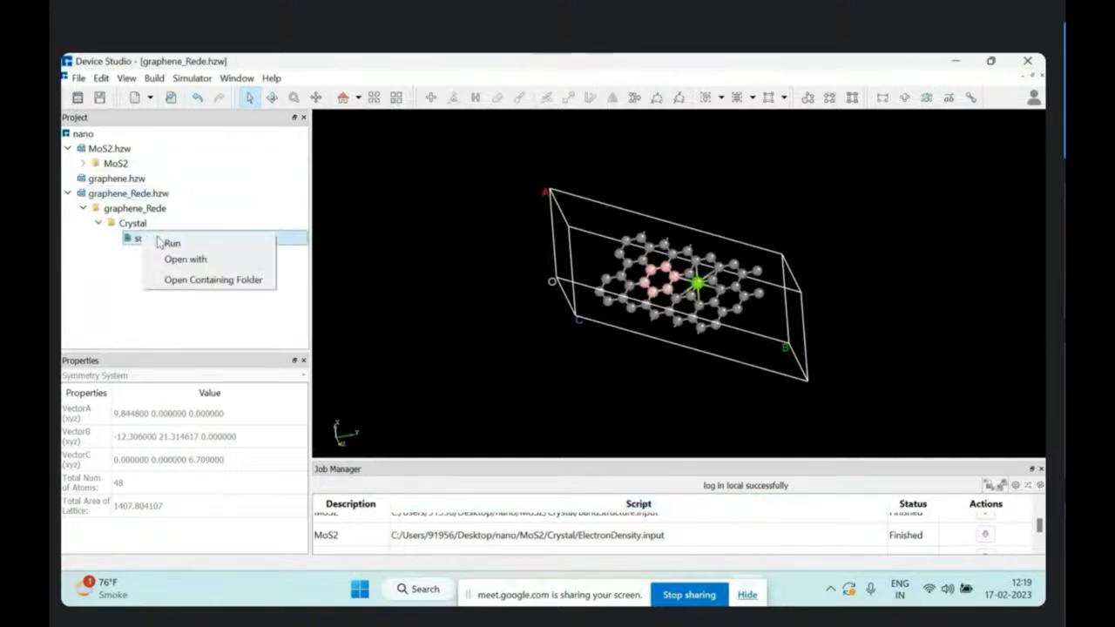
left_click(187, 250)
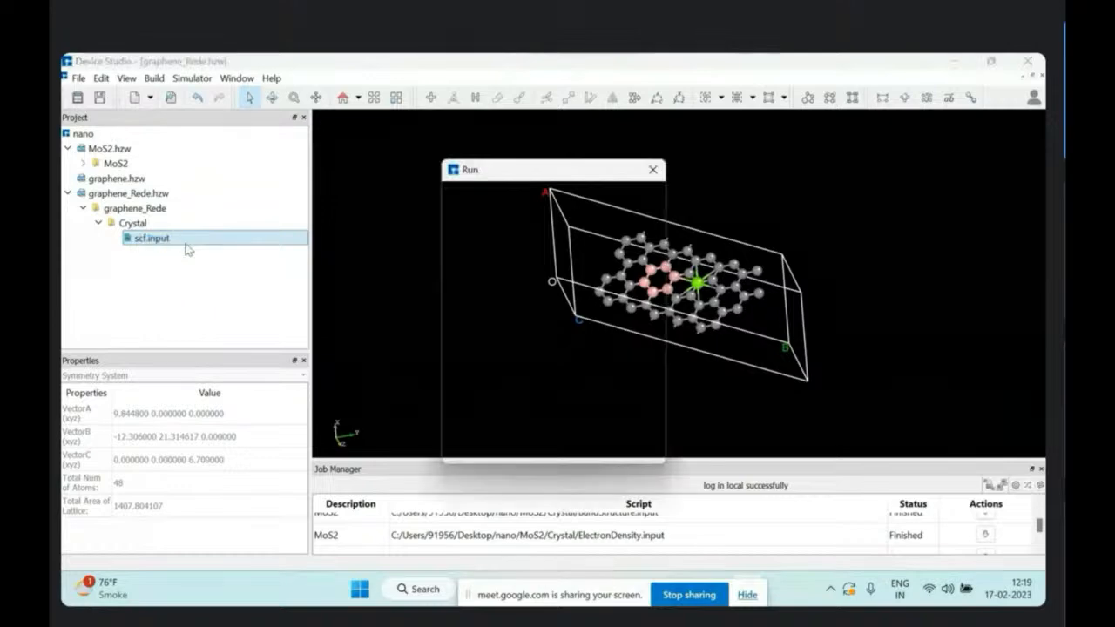
left_click(564, 448)
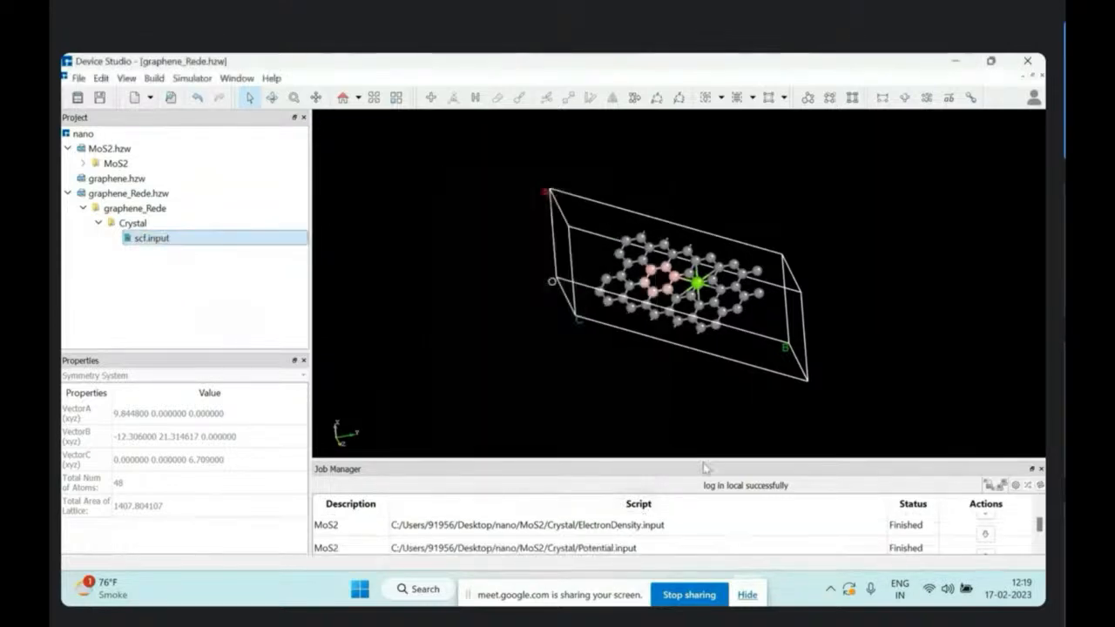
left_click_drag(704, 468, 700, 277)
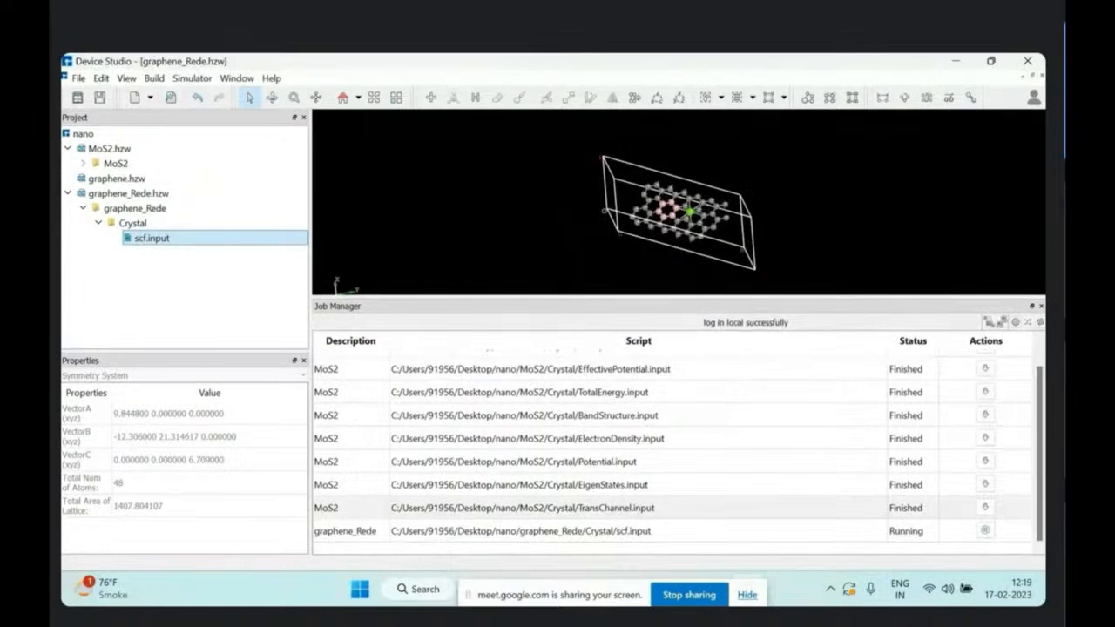
left_click(906, 533)
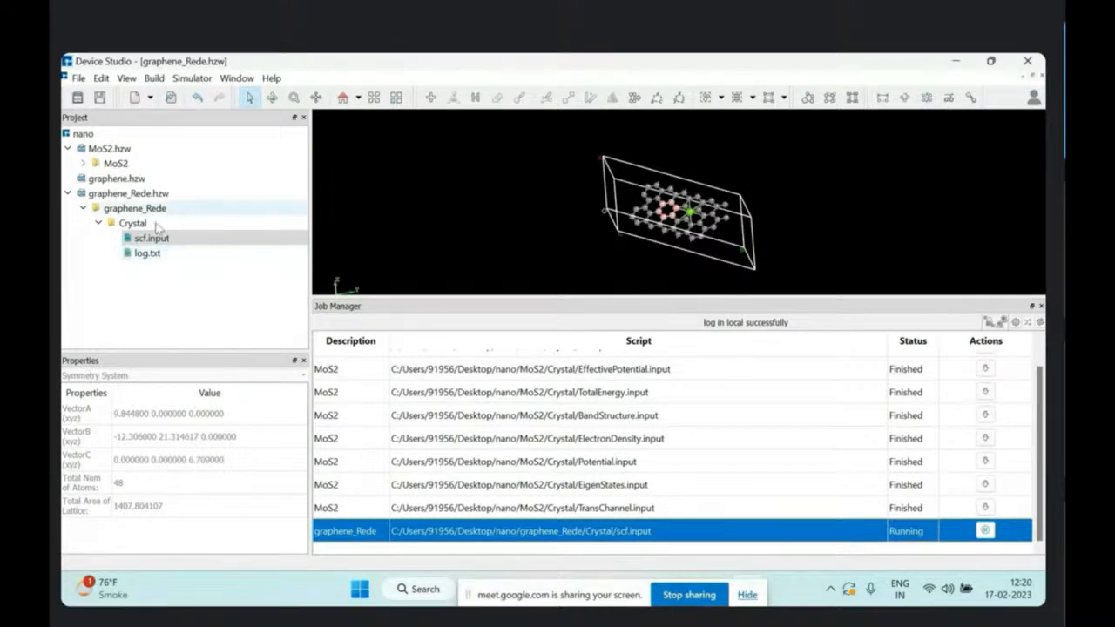
Step: Generate Nanodcal analysis input files for graphene_Rede covering BandStructure, ElectronDensity, Potential and EffectivePotential
left_click(192, 77)
mouse_move(214, 99)
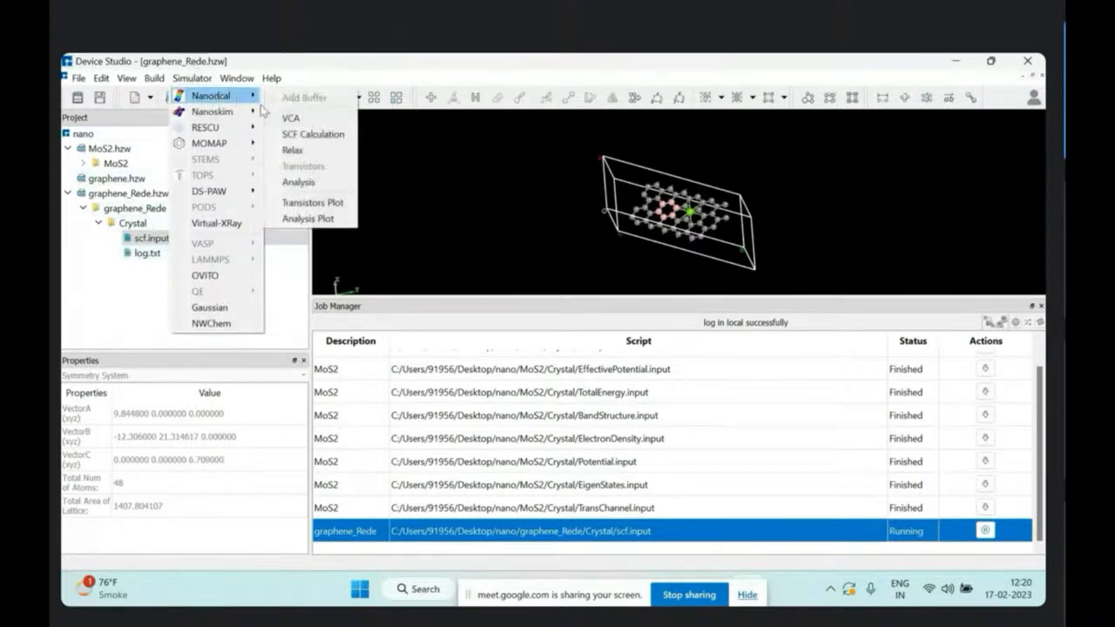
left_click(301, 182)
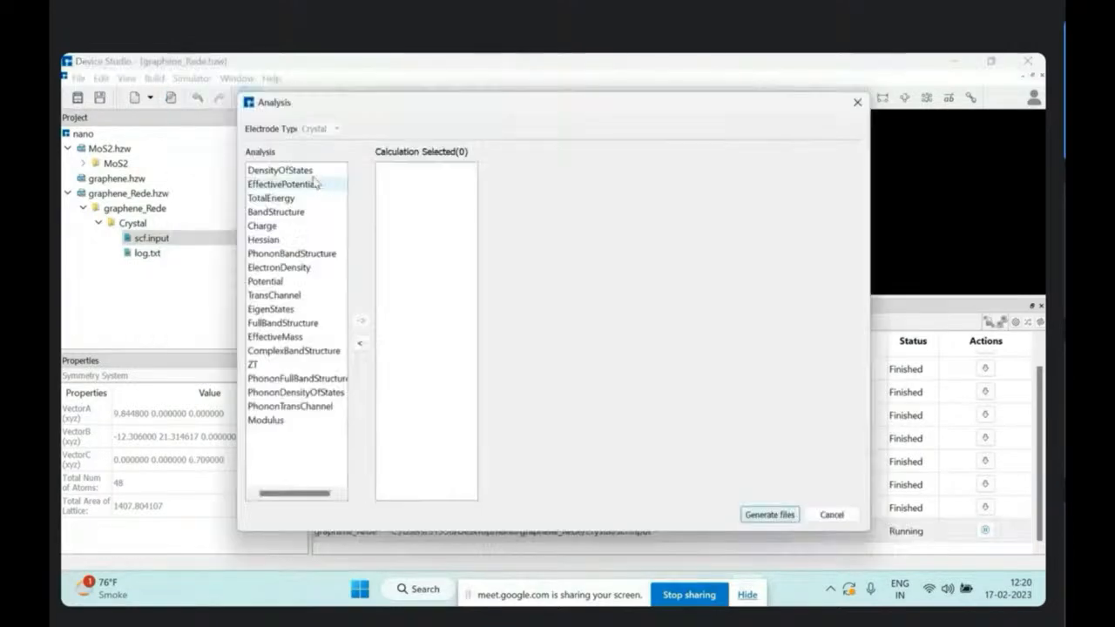
left_click(277, 213)
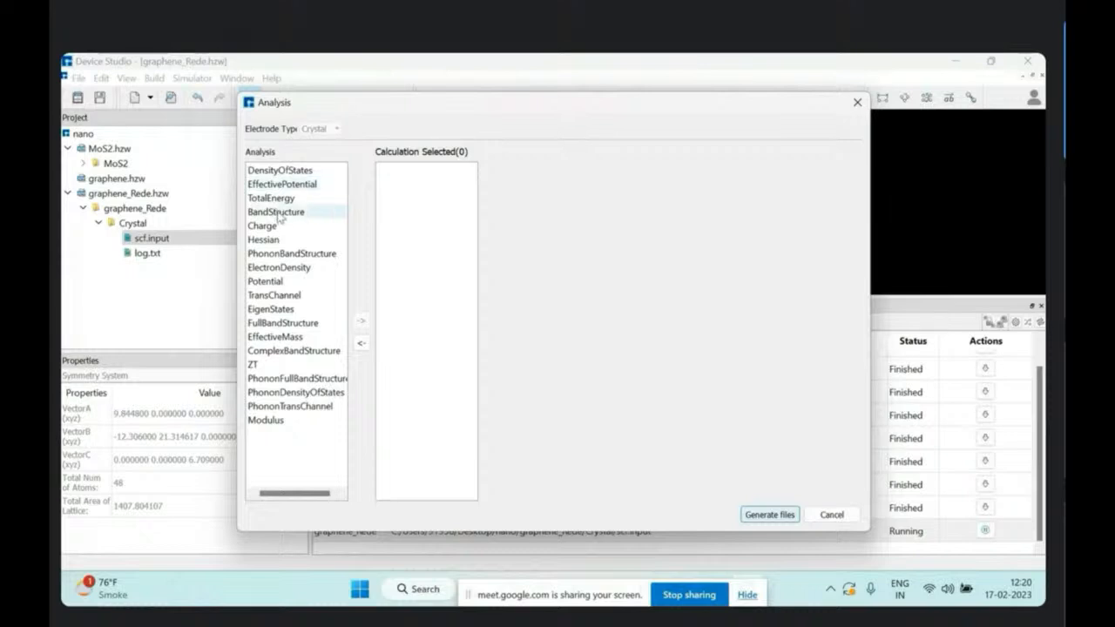
double_click(277, 213)
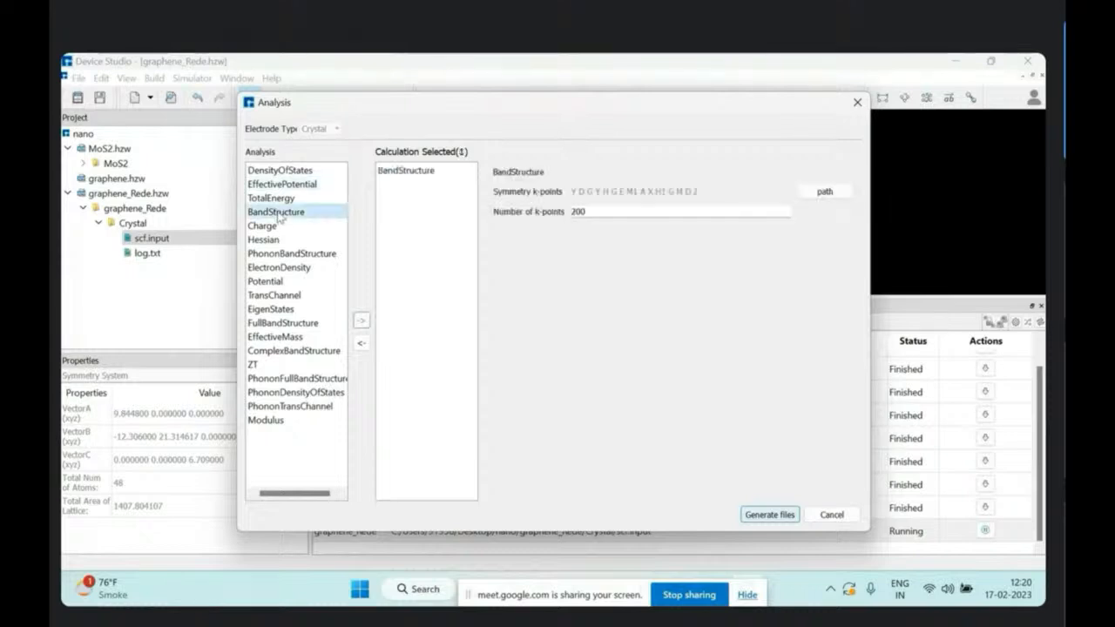
double_click(276, 269)
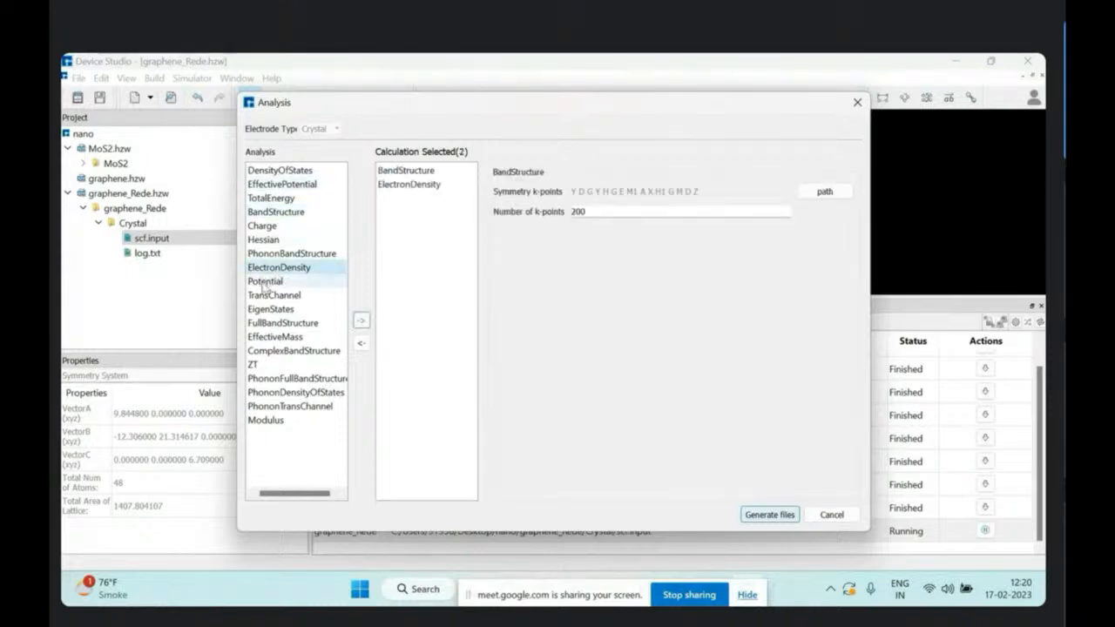
double_click(265, 282)
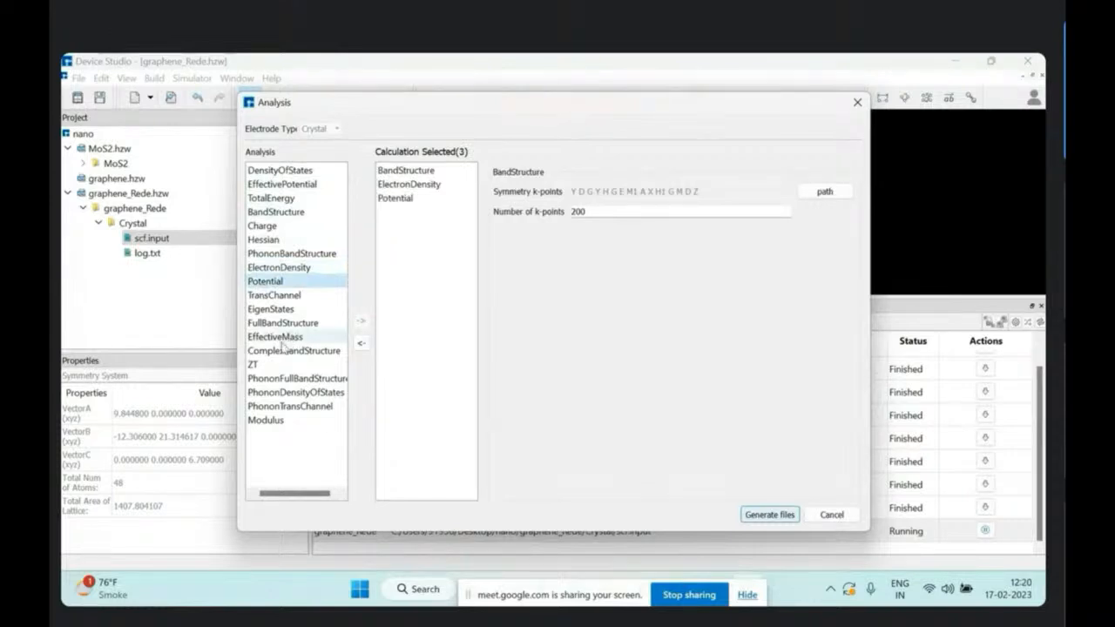
double_click(281, 184)
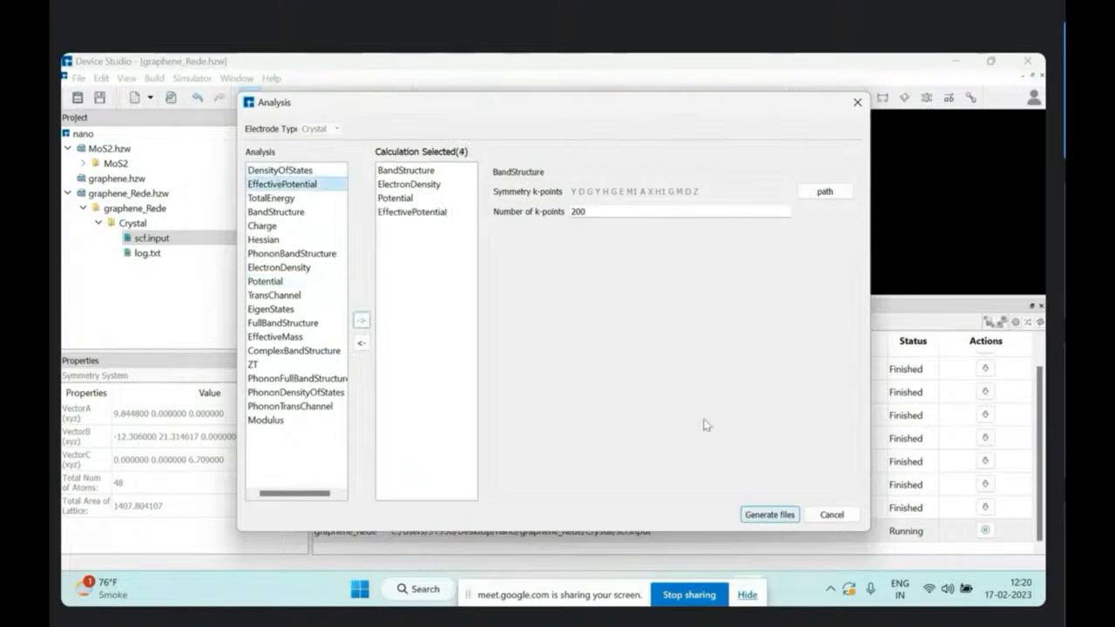
left_click(772, 515)
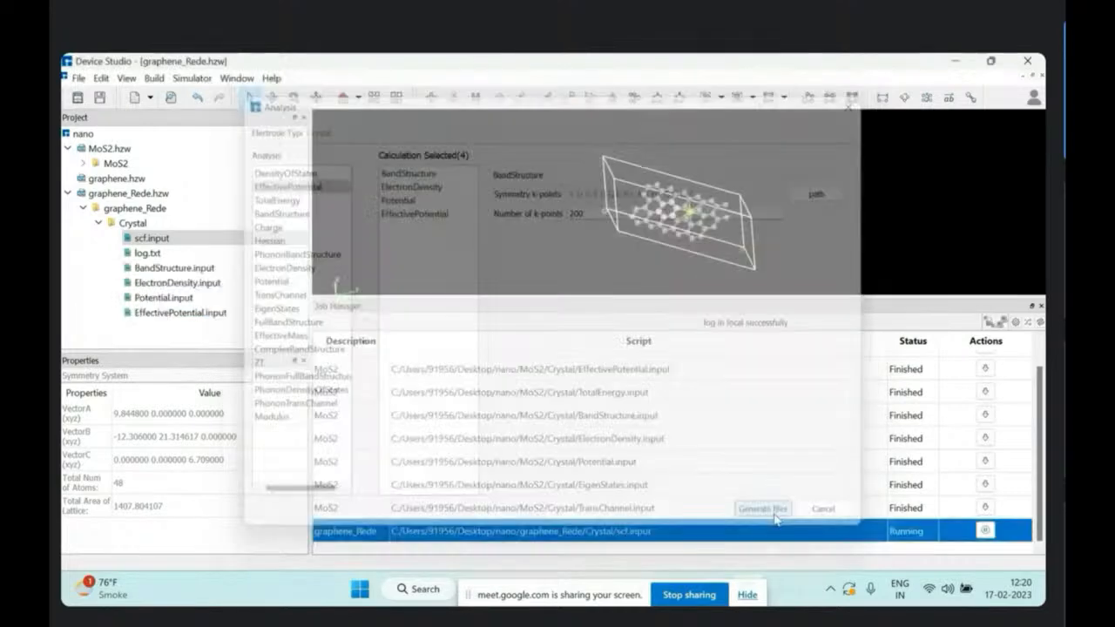
Step: Submit graphene_Rede's BandStructure.input and ElectronDensity.input as jobs on the local computer with the default run settings
right_click(192, 270)
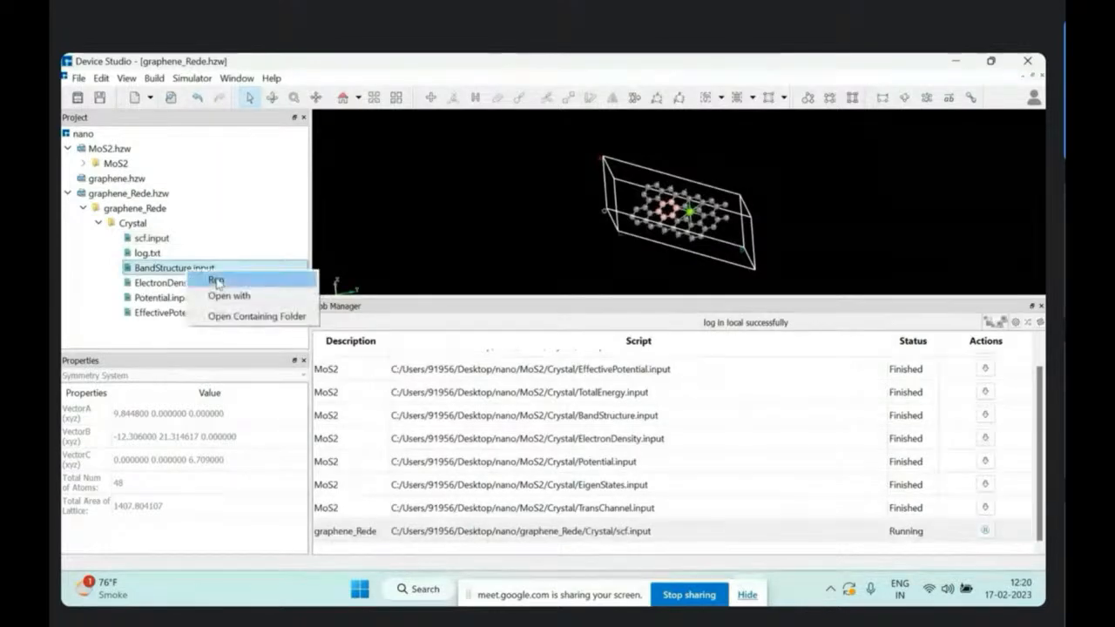
left_click(218, 281)
left_click(566, 447)
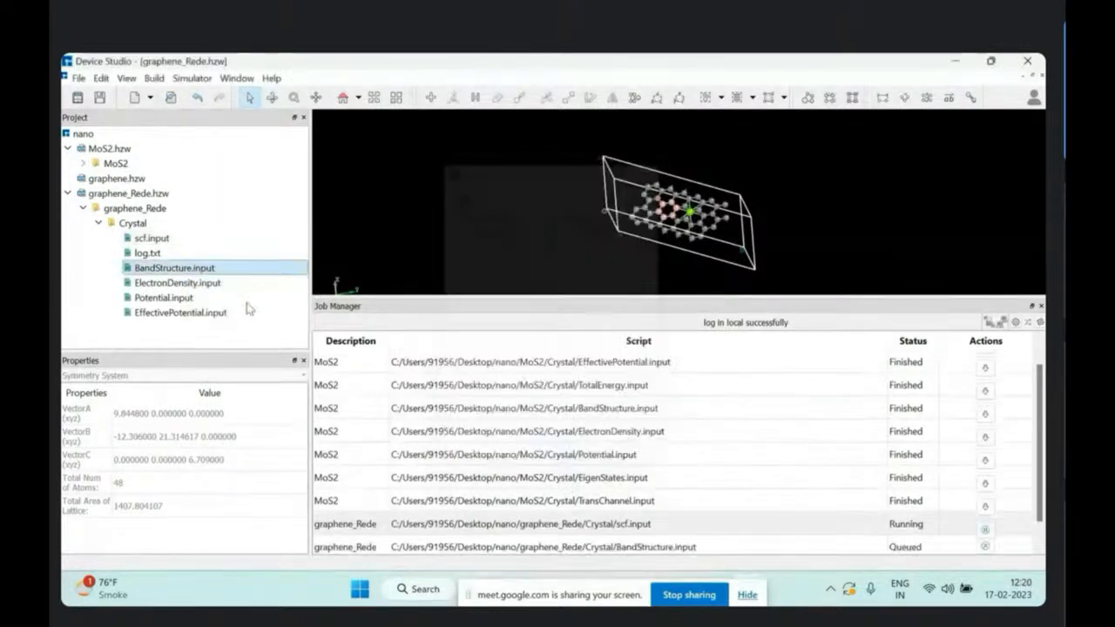
right_click(166, 284)
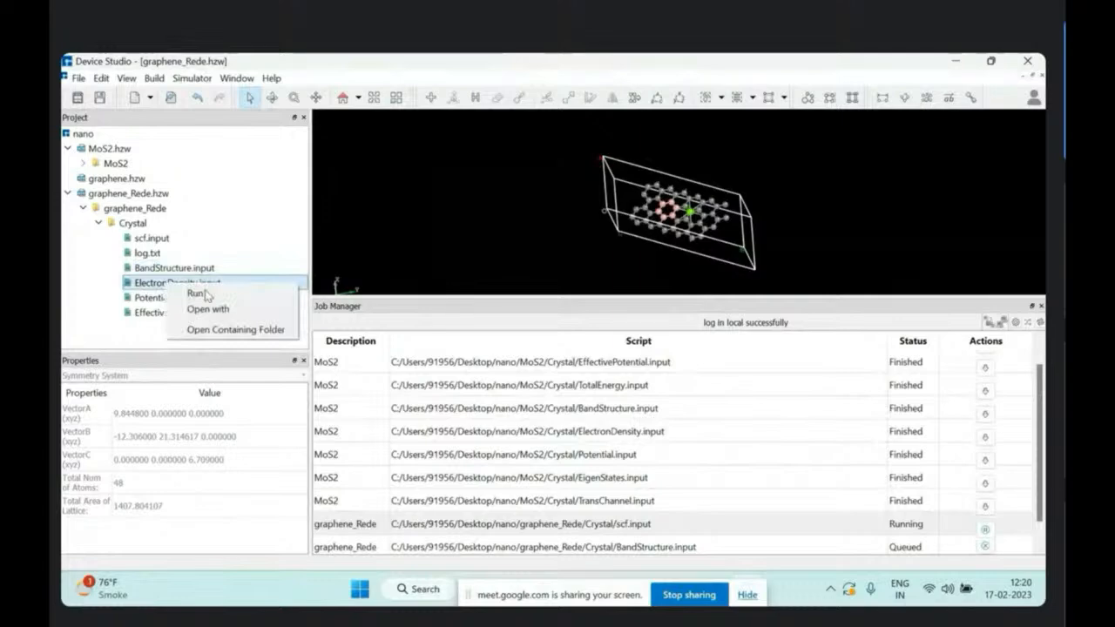
left_click(190, 292)
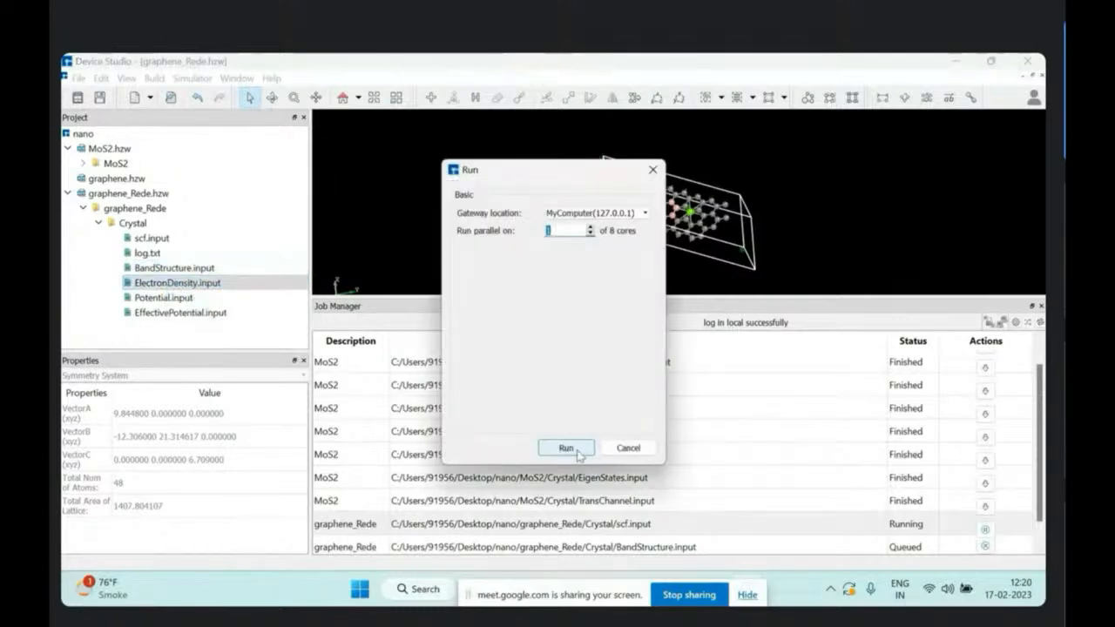
left_click(566, 448)
Step: Submit graphene_Rede's Potential.input and EffectivePotential.input as jobs on the local computer with the default run settings
right_click(164, 298)
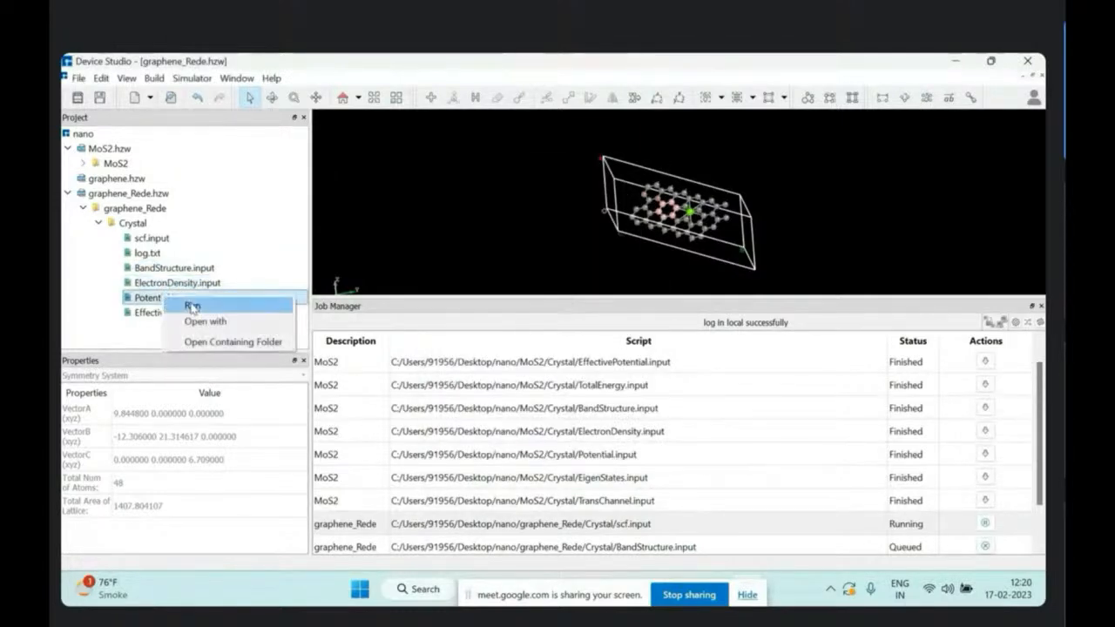
left_click(192, 307)
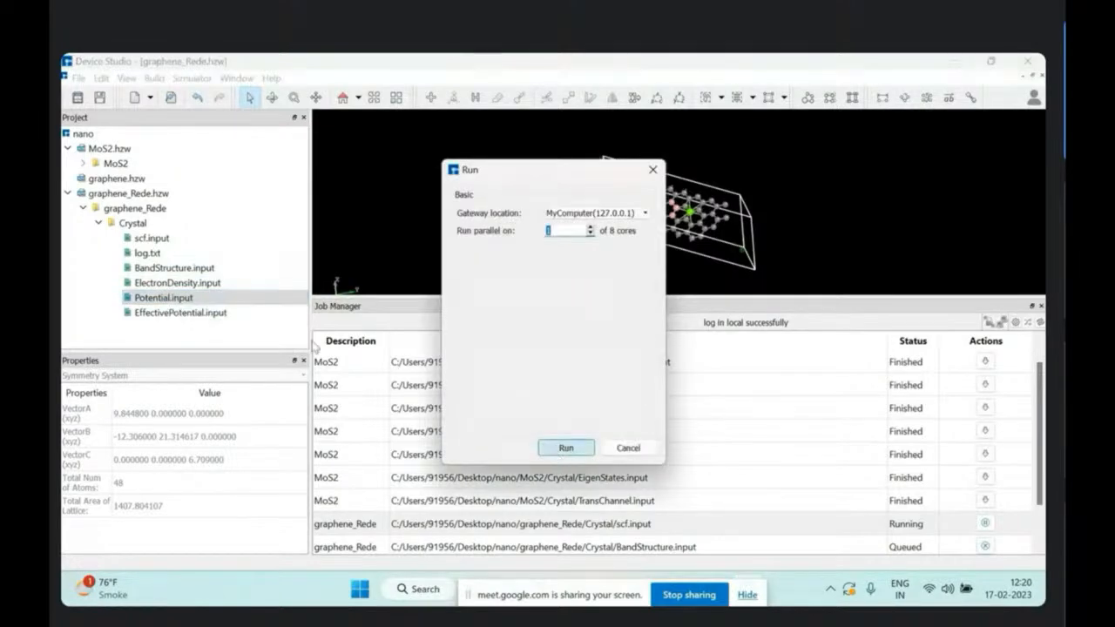
left_click(560, 452)
right_click(203, 319)
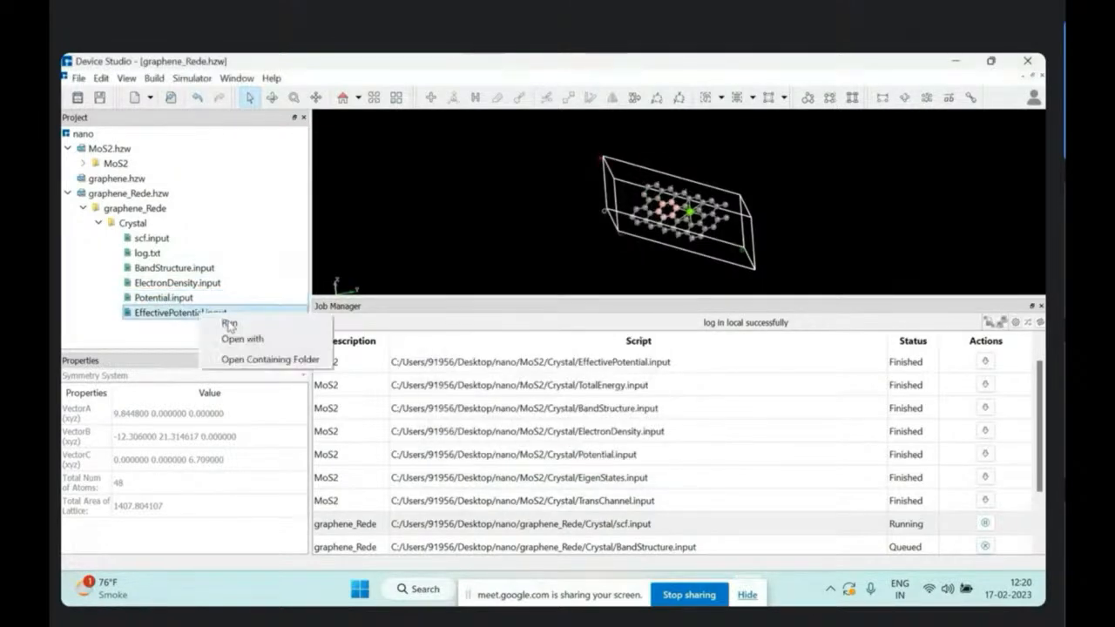
left_click(228, 322)
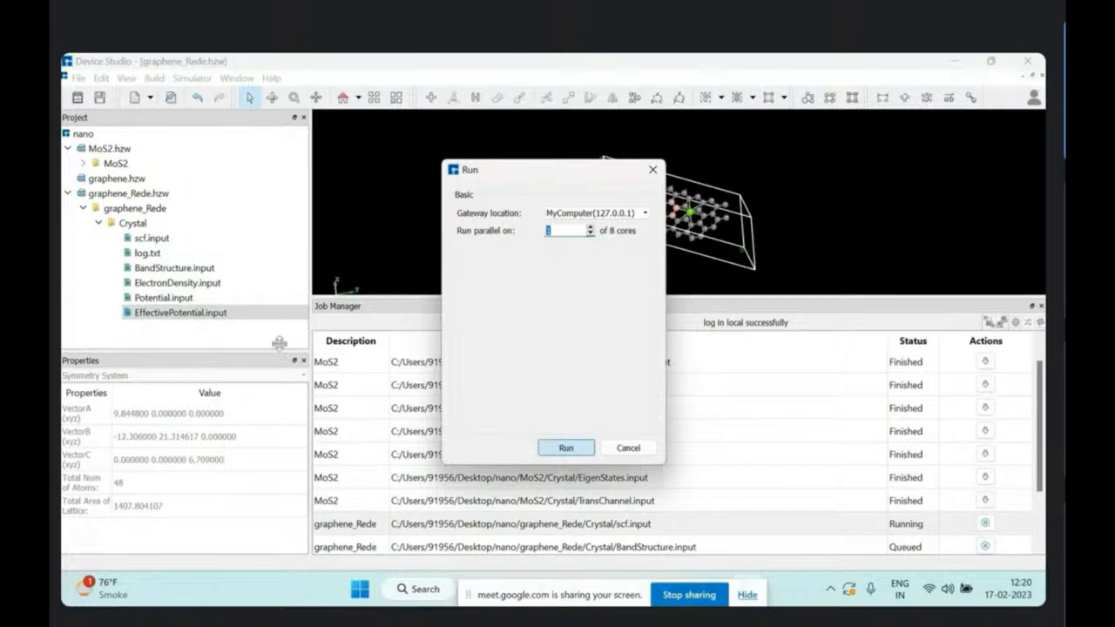
left_click(562, 448)
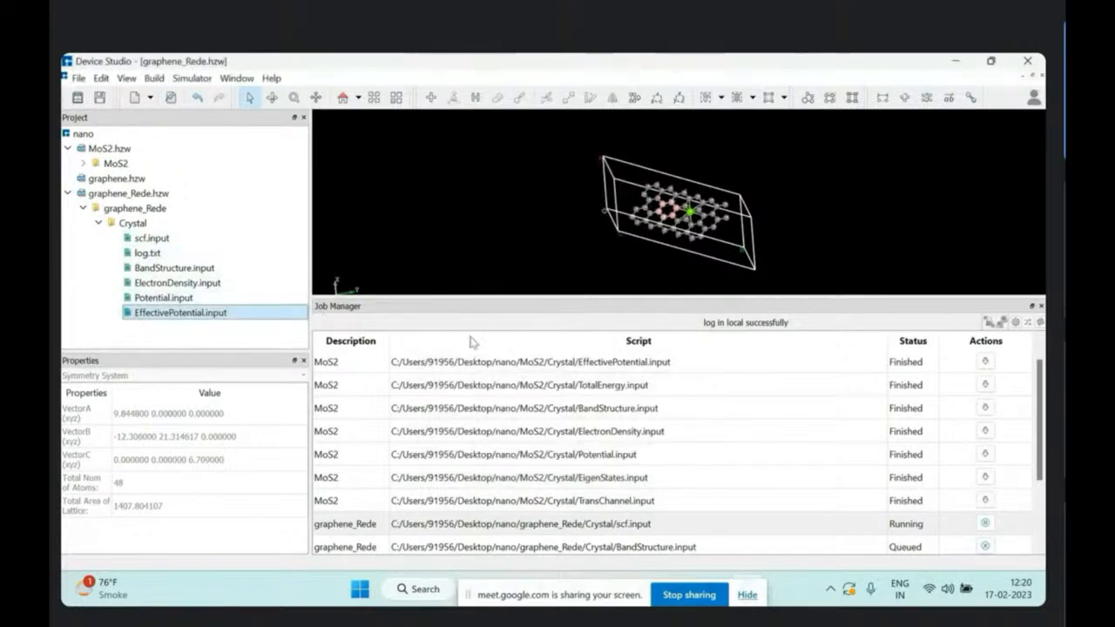
Step: Examine the status of each graphene_Rede job in the Job Manager, from the SCF run to the four analysis runs
scroll(1040, 507, "down", 1)
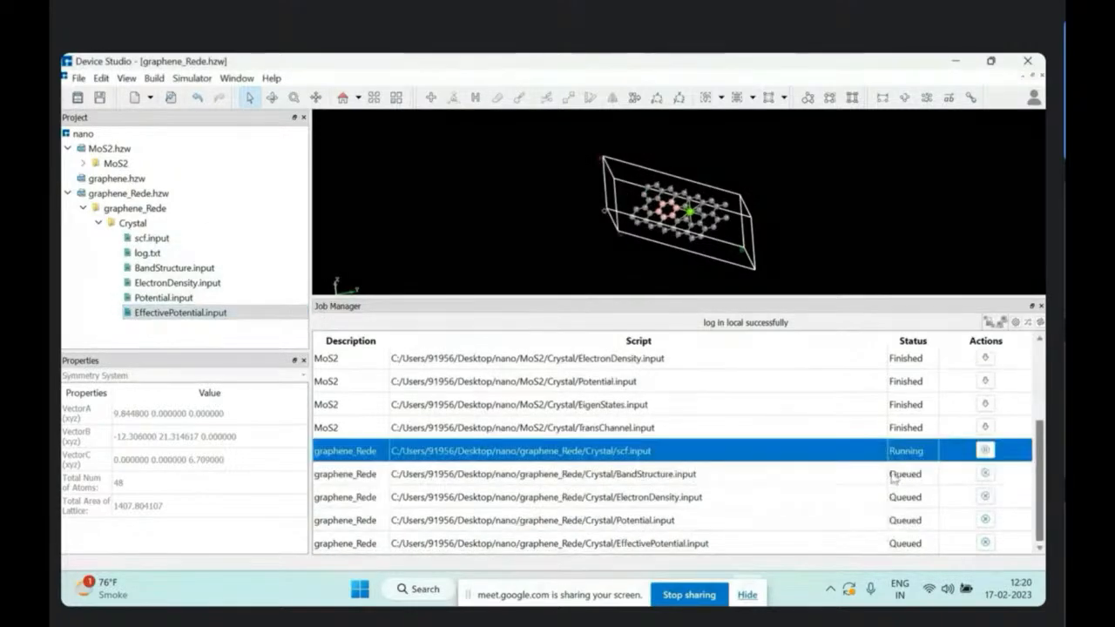
left_click(893, 474)
left_click(900, 458)
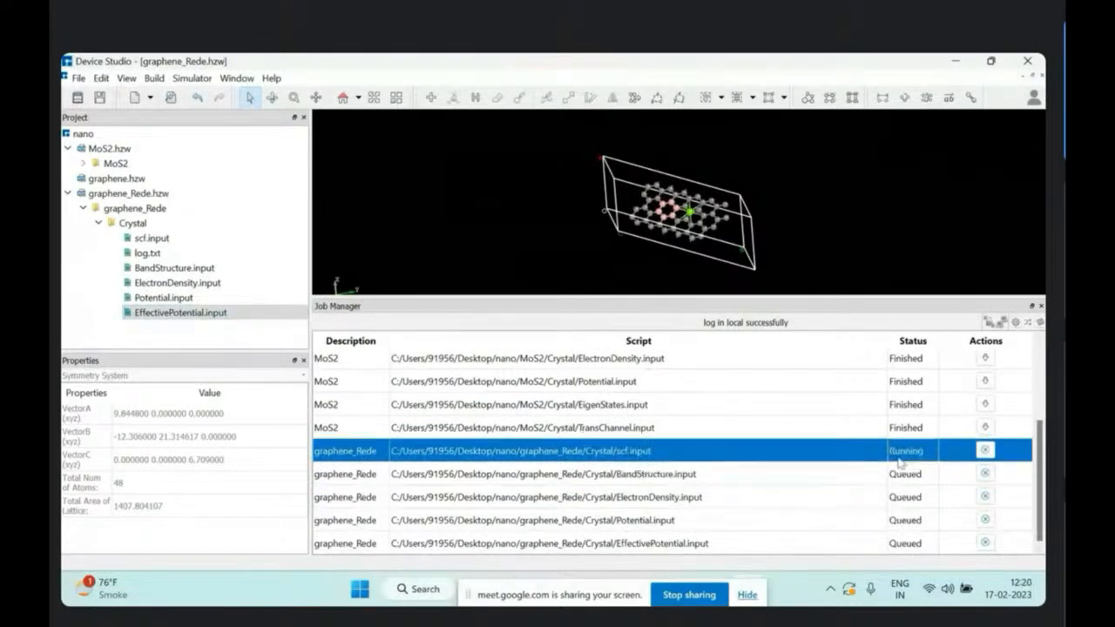
left_click(905, 484)
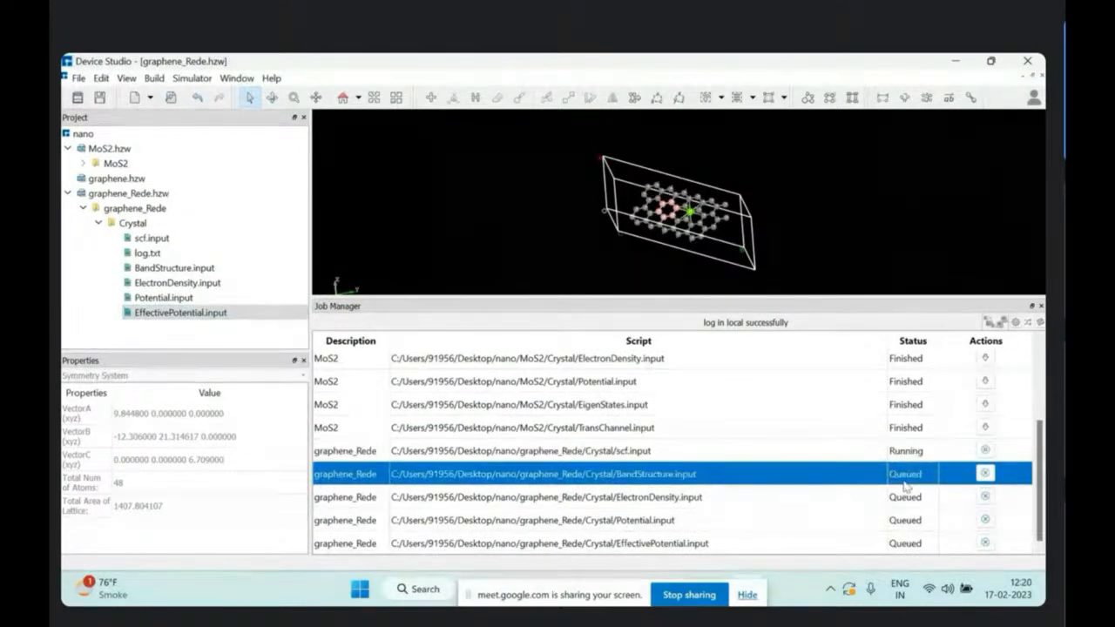
left_click(902, 495)
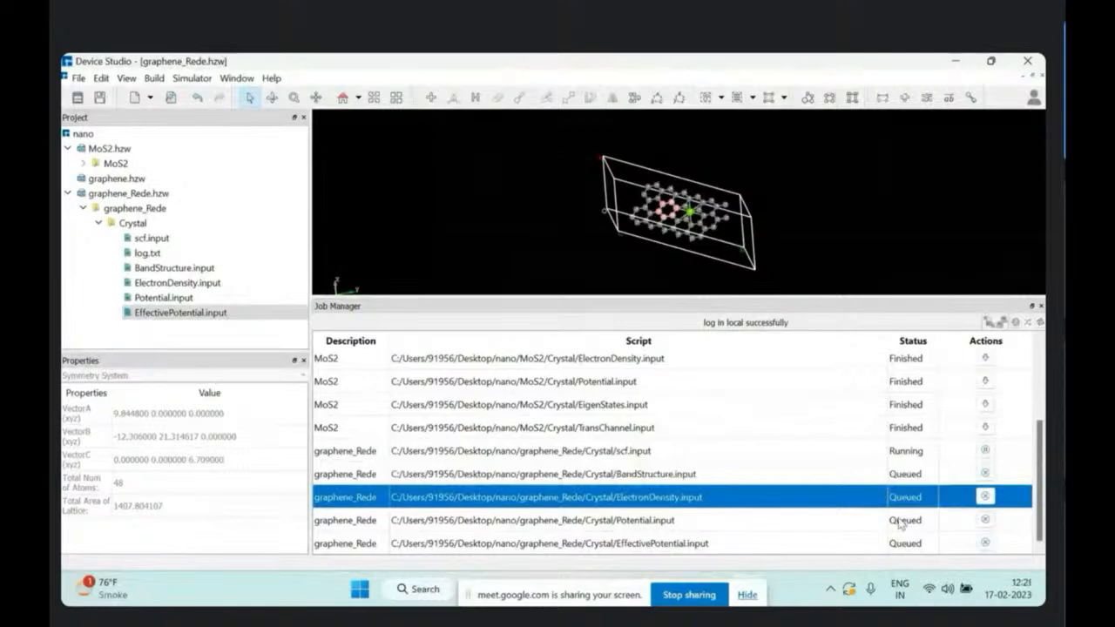
left_click(902, 523)
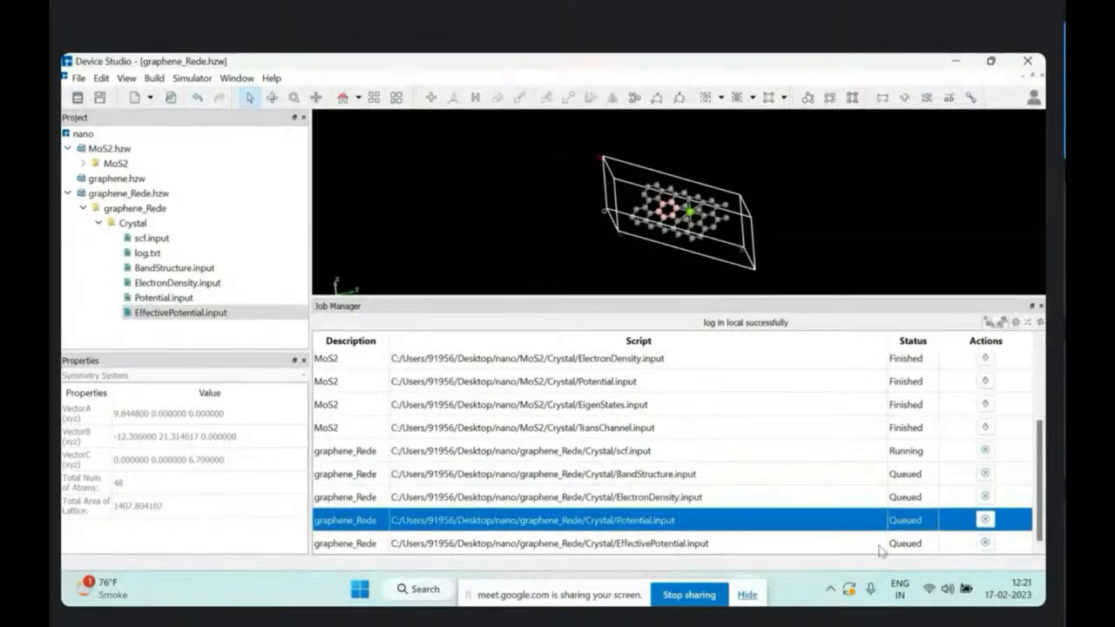
left_click(881, 545)
left_click(902, 476)
left_click(909, 451)
left_click(905, 475)
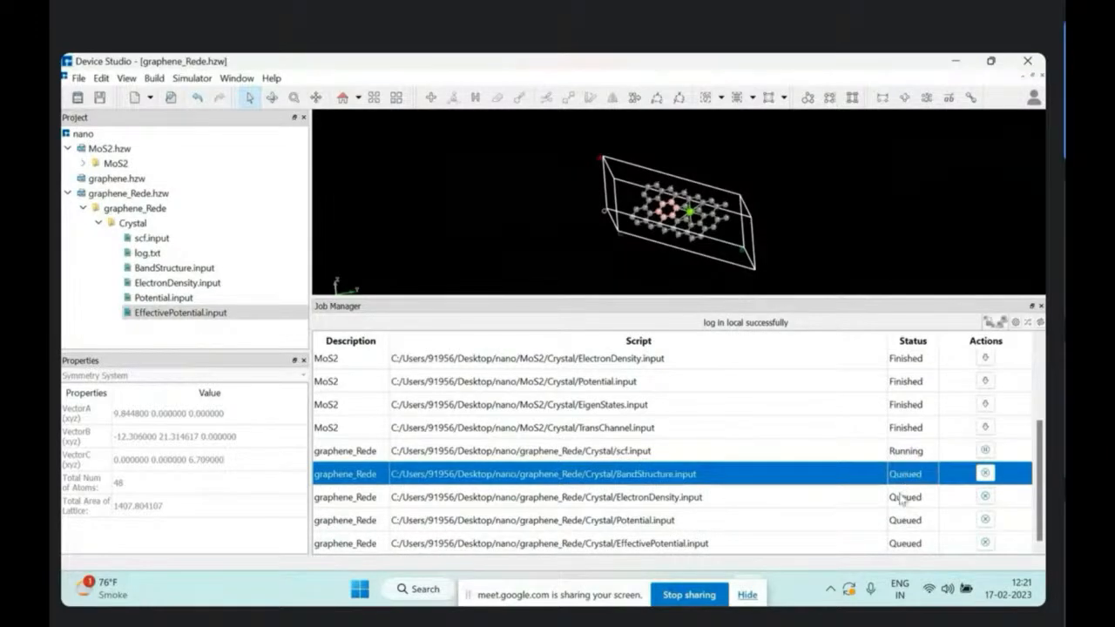
left_click(902, 498)
left_click(891, 521)
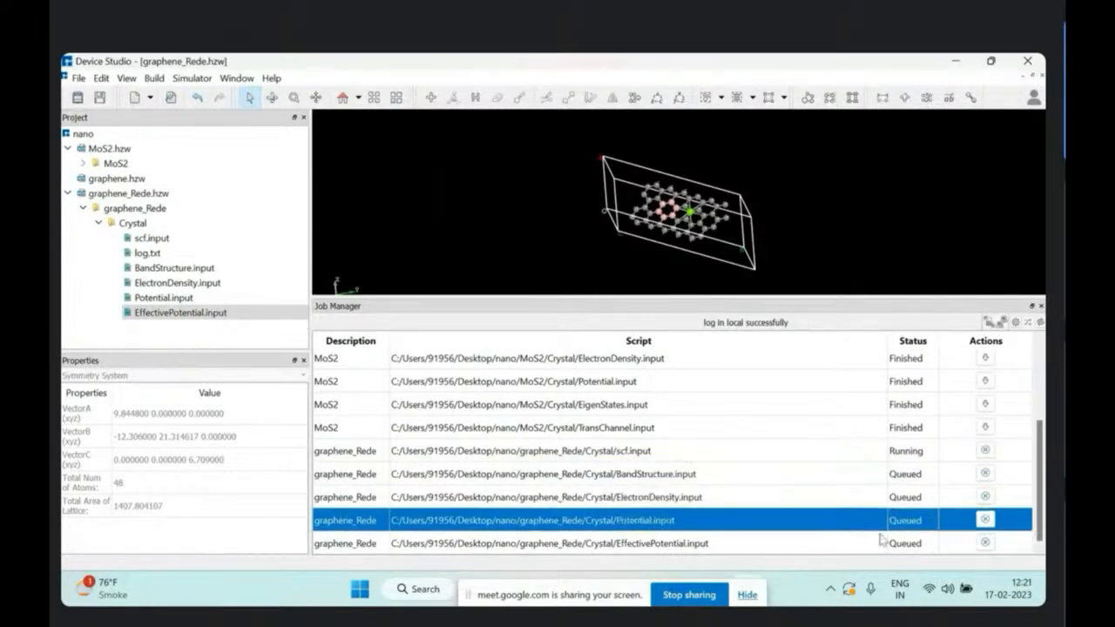
left_click(882, 541)
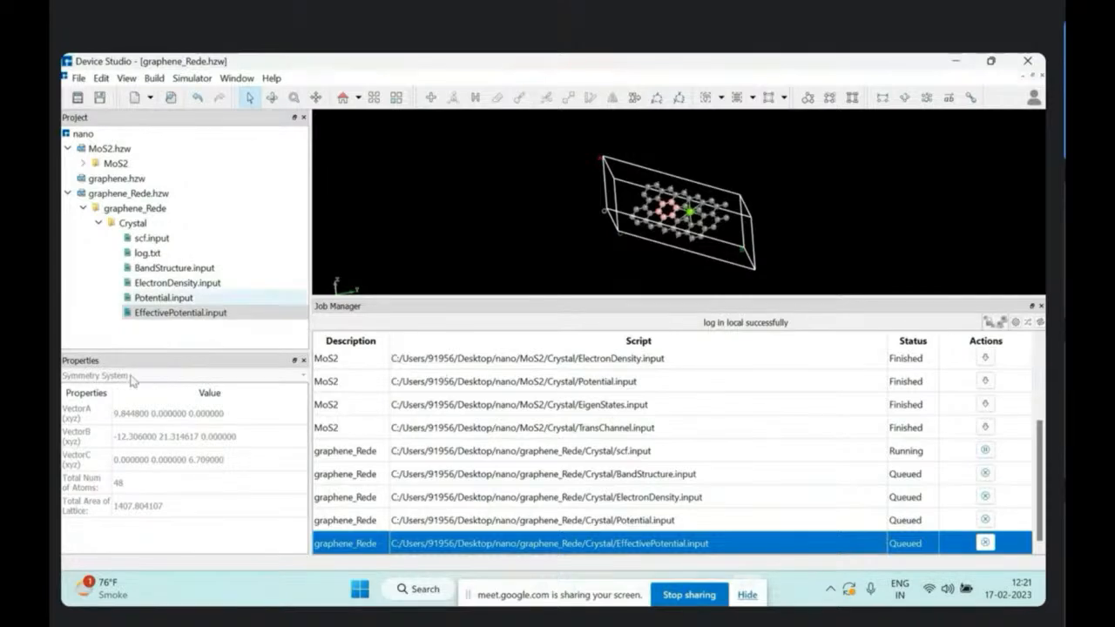
Step: Enlarge the project tree and the 3D view, and collapse the graphene_Rede.hzw branch
left_click_drag(127, 350, 128, 390)
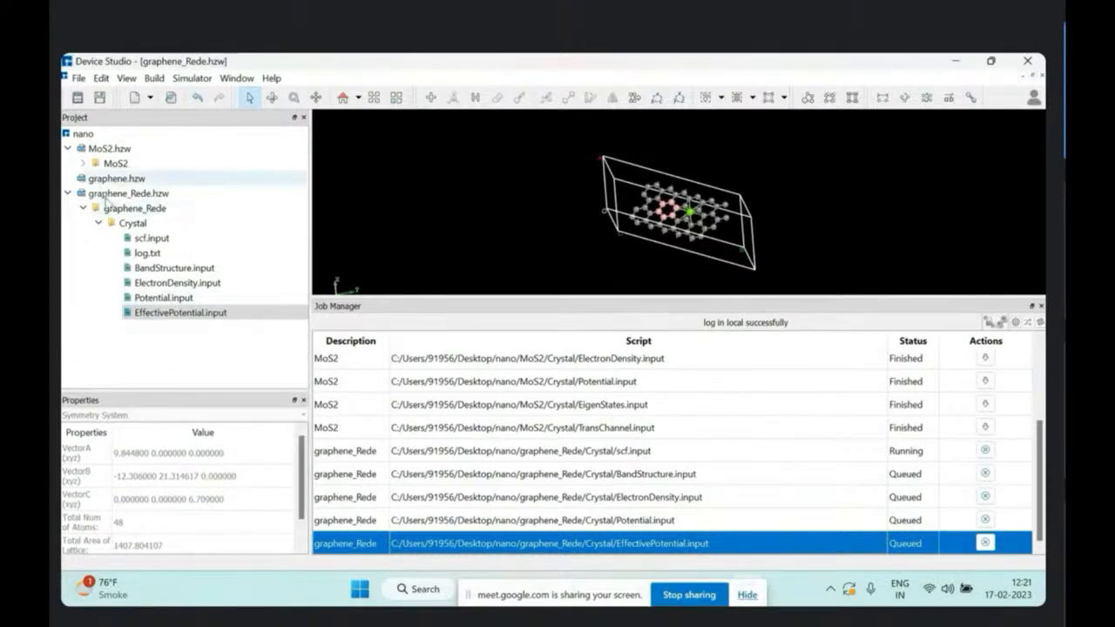
left_click_drag(449, 296, 452, 433)
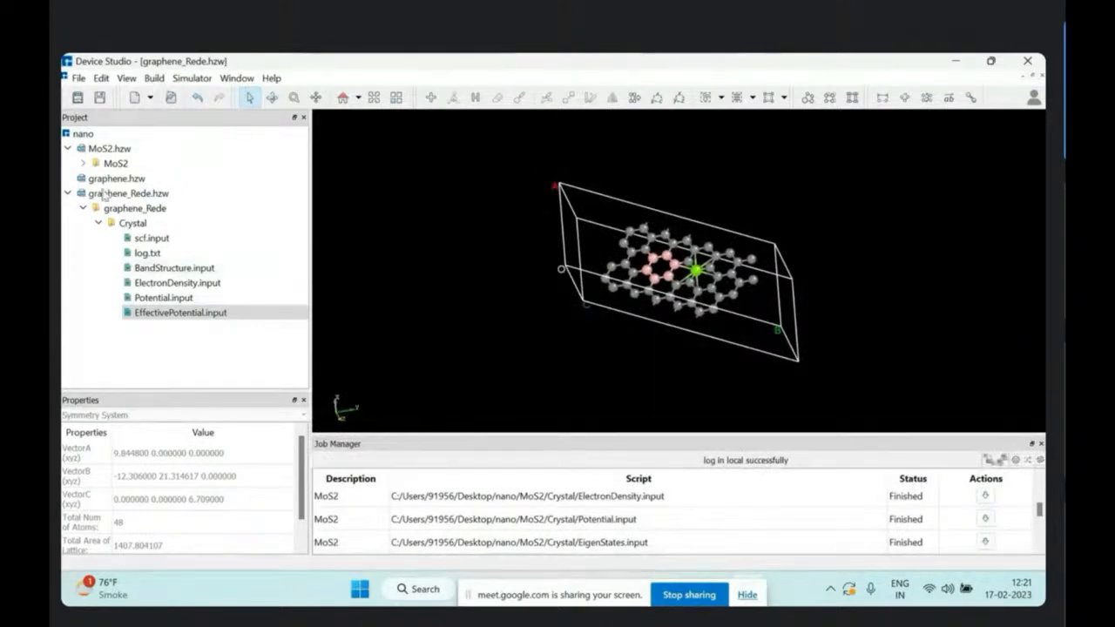
left_click(67, 192)
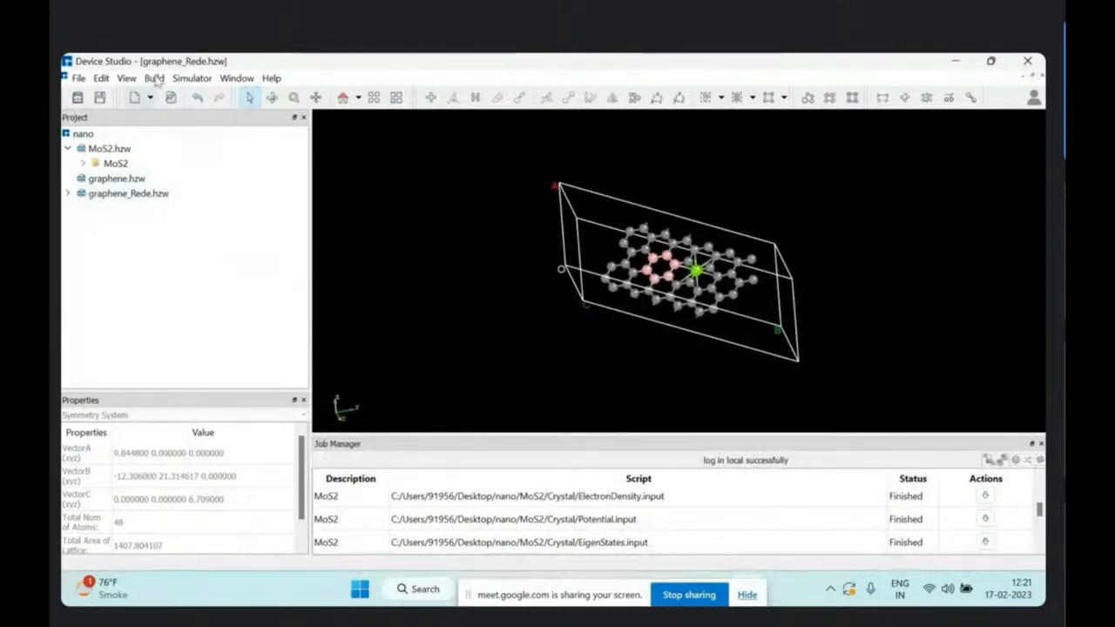
Step: Open the Gr_Nanoribbon builder and examine the element choices for Site A and Site B, keeping both as carbon
left_click(155, 79)
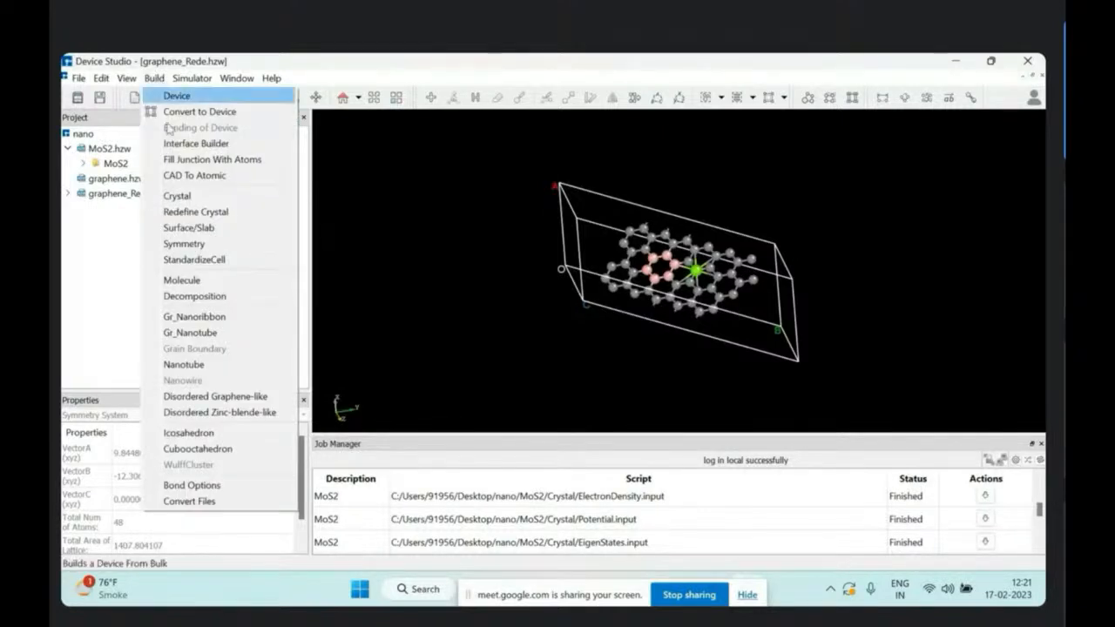
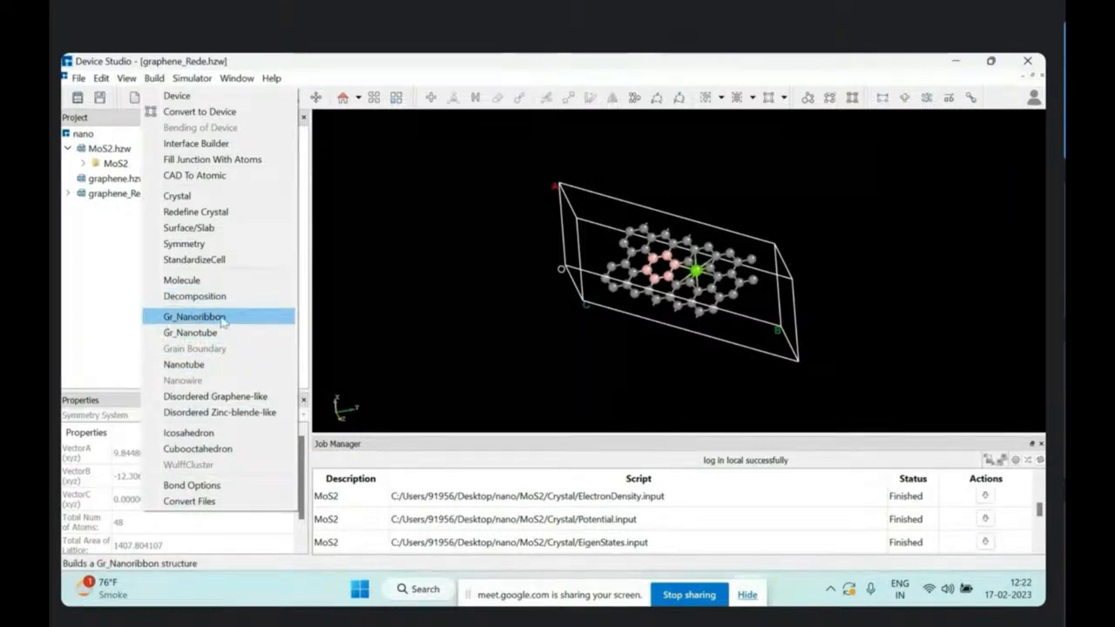
left_click(224, 322)
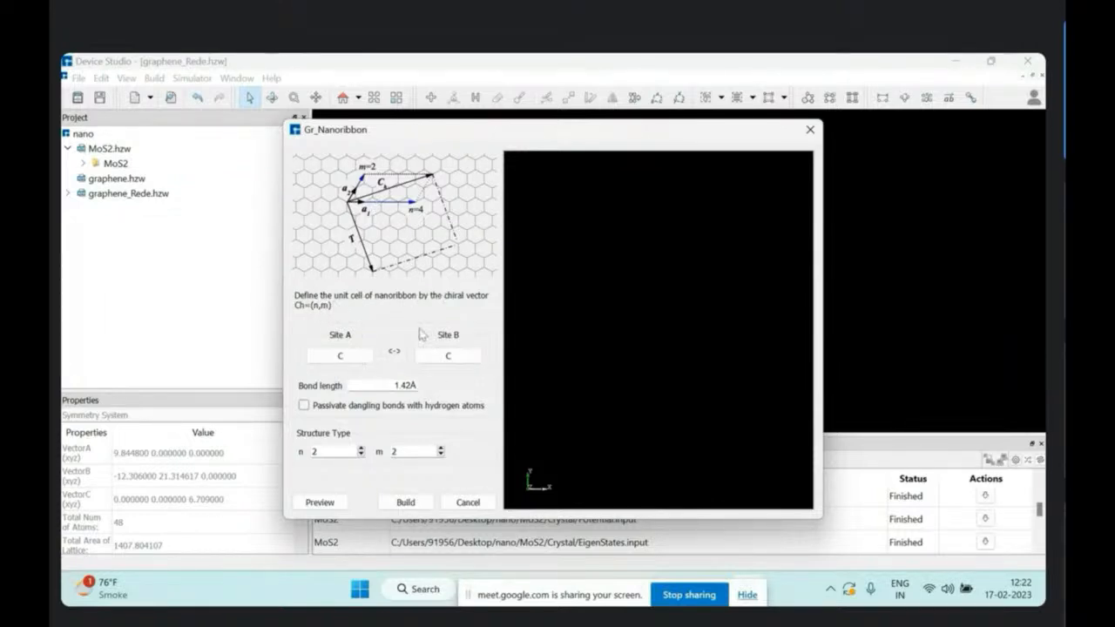
left_click(341, 356)
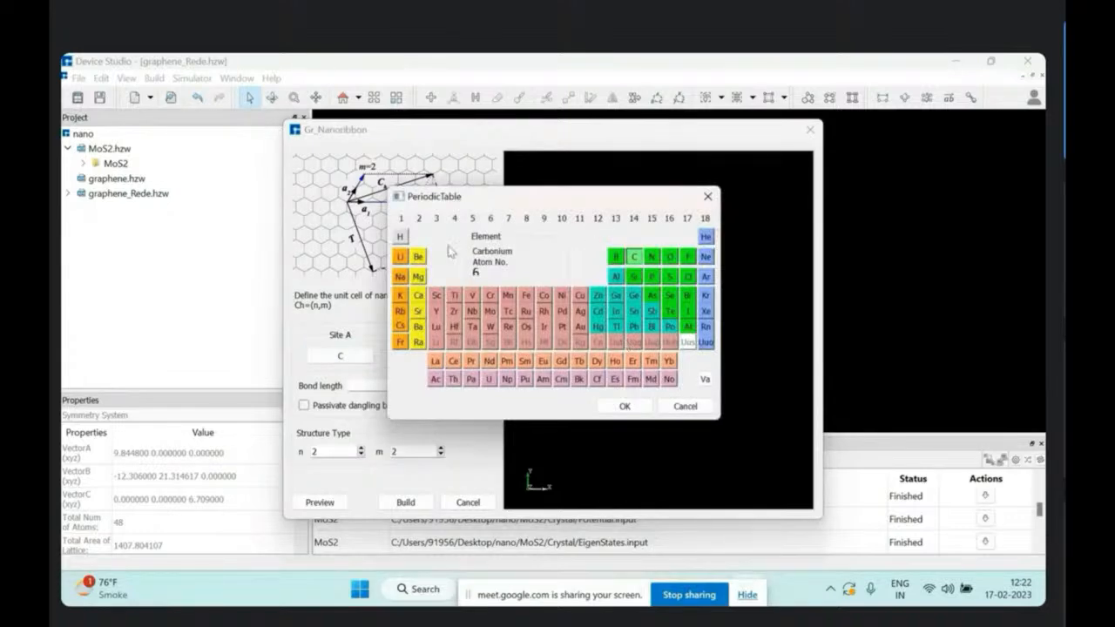
left_click(707, 200)
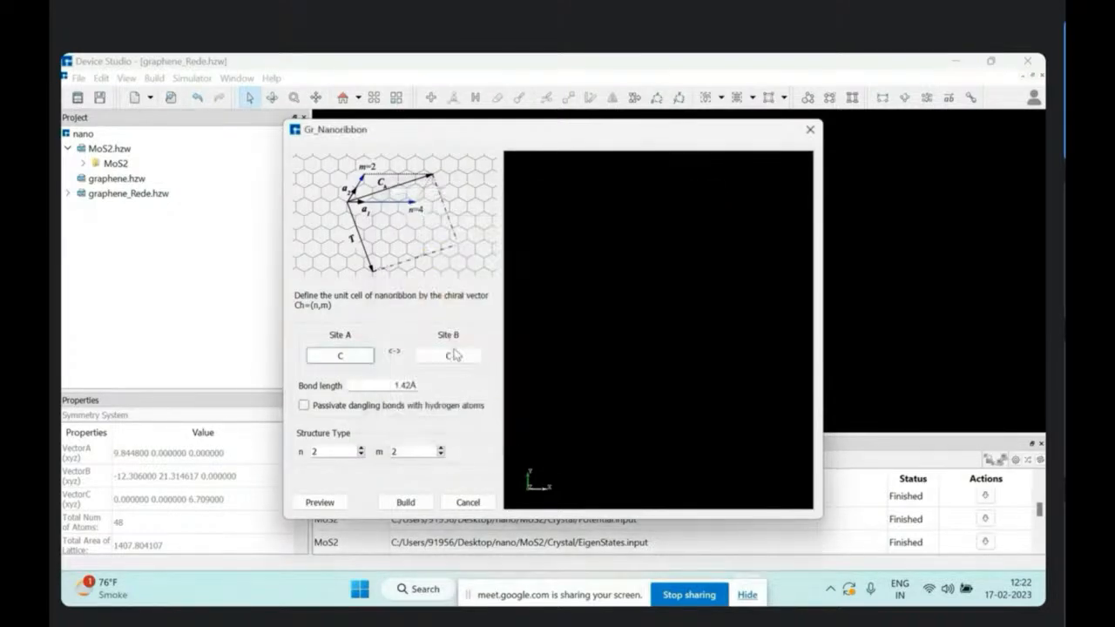
left_click(451, 356)
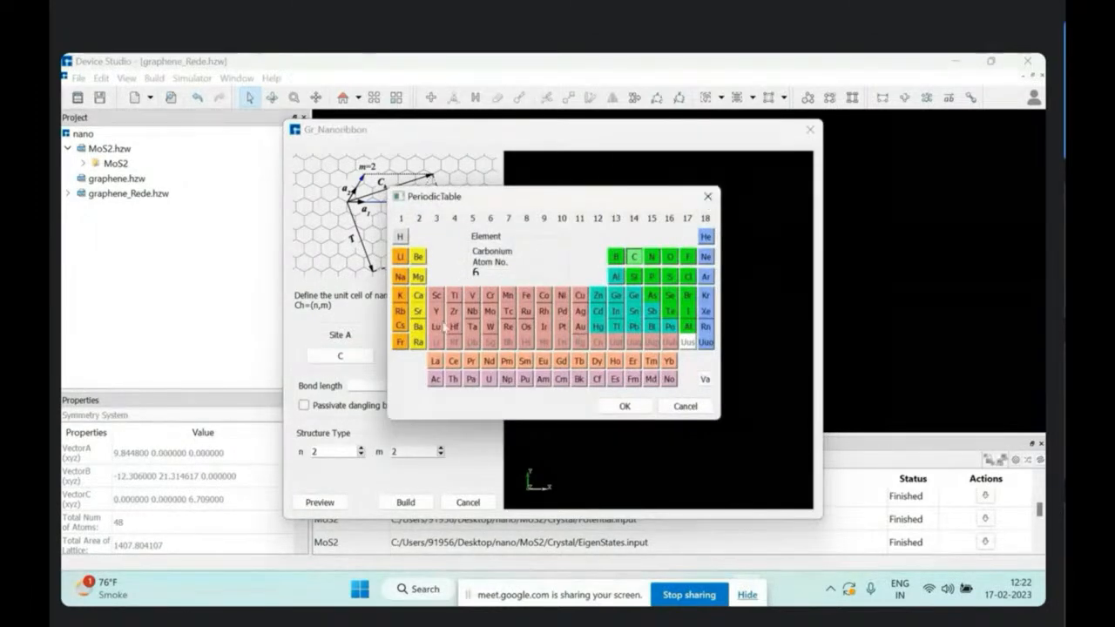
left_click(707, 196)
left_click(341, 361)
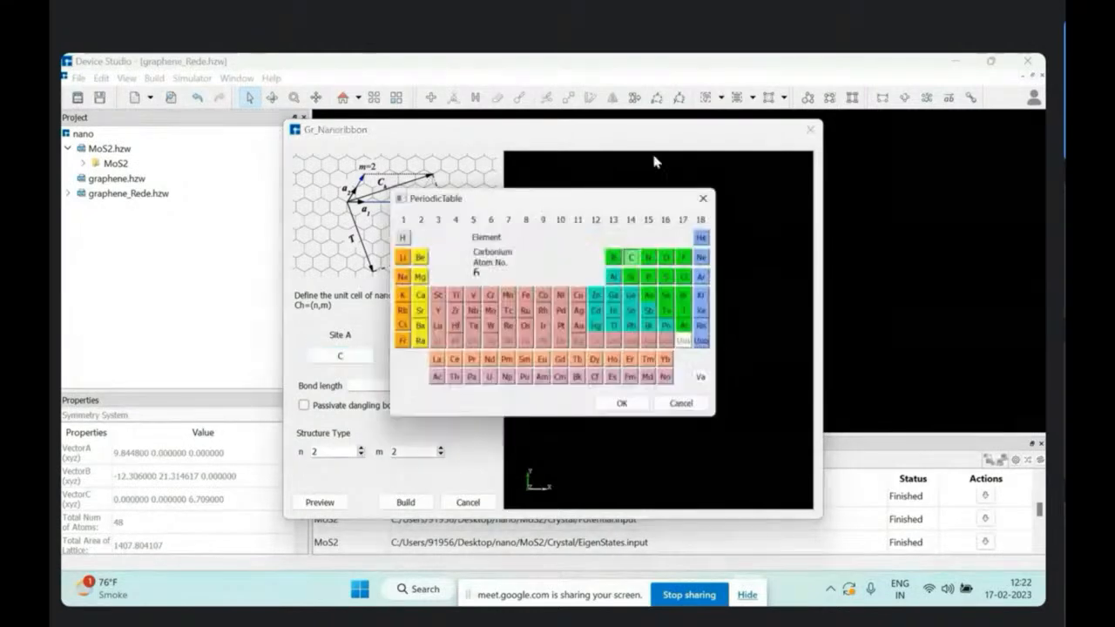
left_click(707, 197)
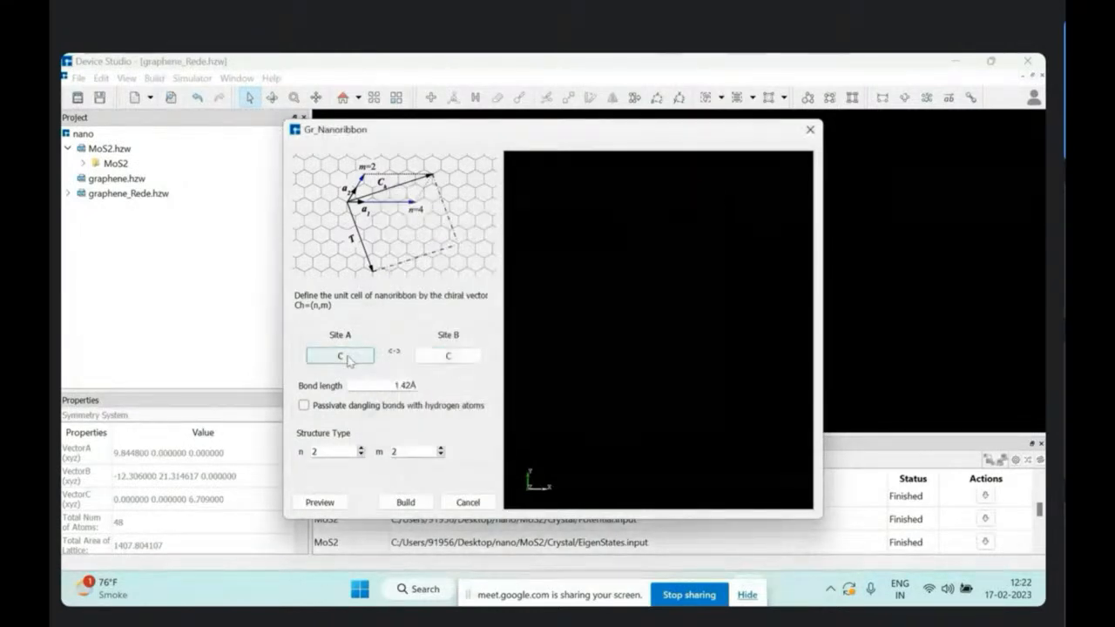
left_click(616, 258)
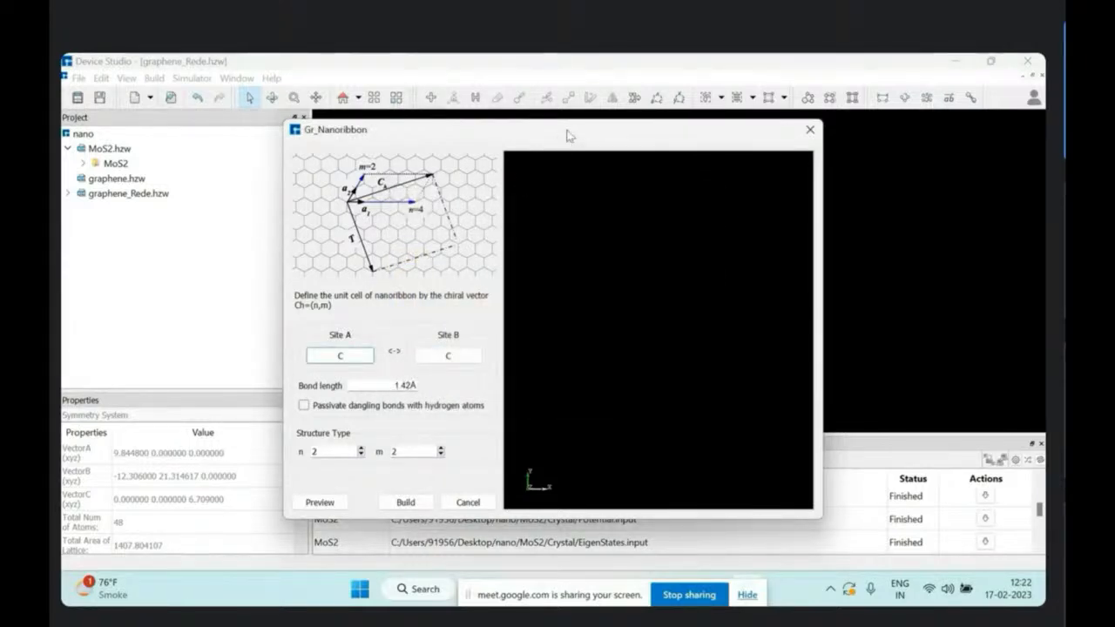
Step: Passivate the nanoribbon's dangling bonds with hydrogen atoms and preview the structure with n = 3 and m = 3
left_click_drag(567, 130, 616, 85)
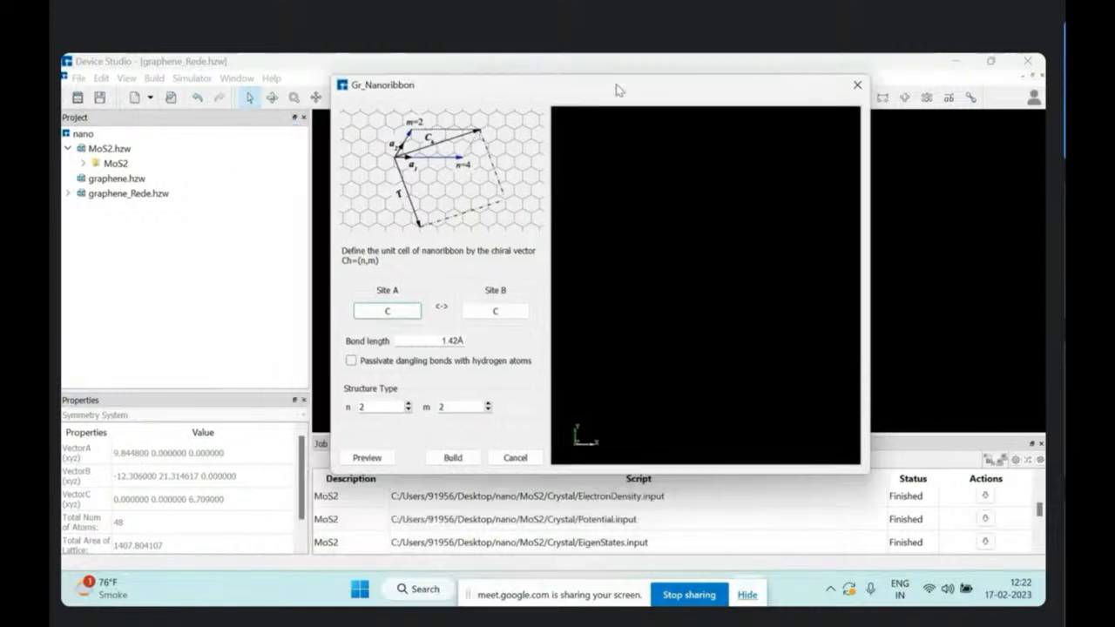
left_click(438, 340)
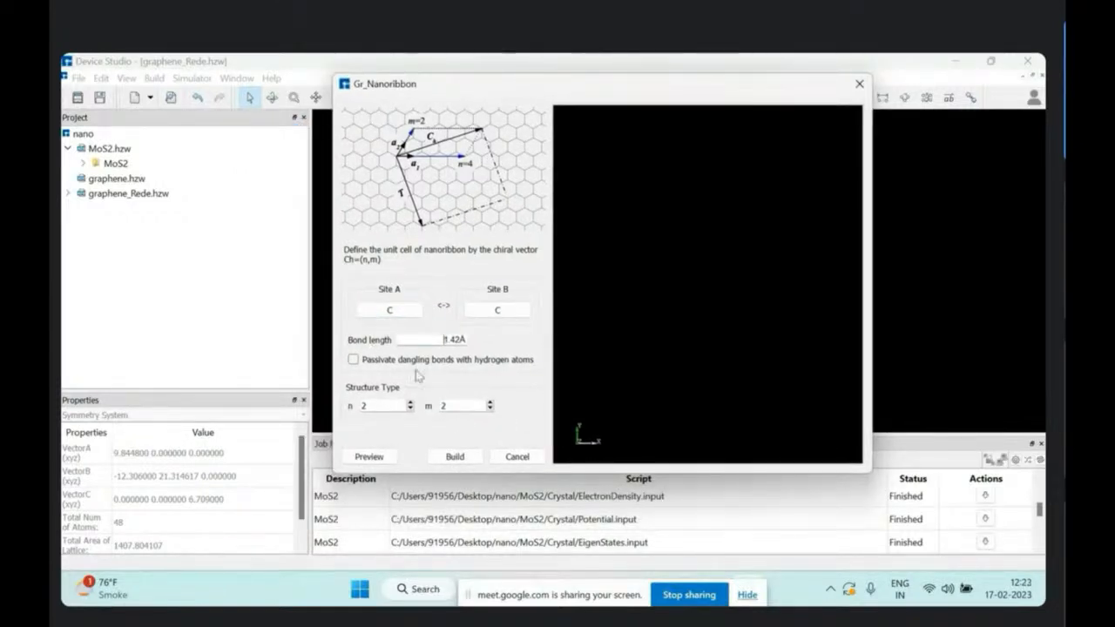
left_click(354, 360)
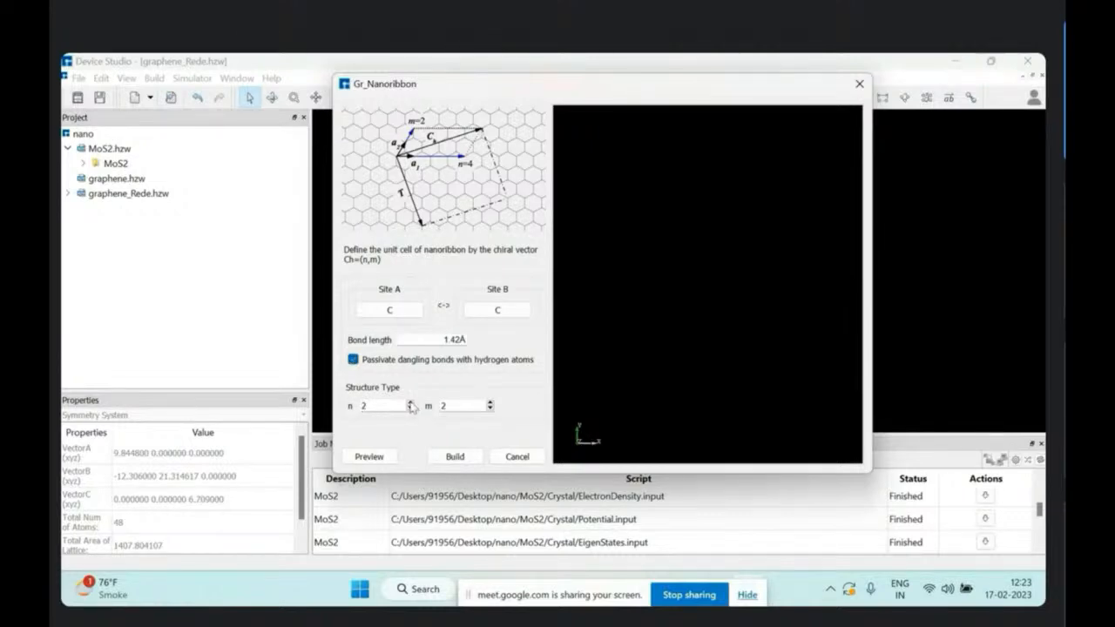
type("3")
key("Tab")
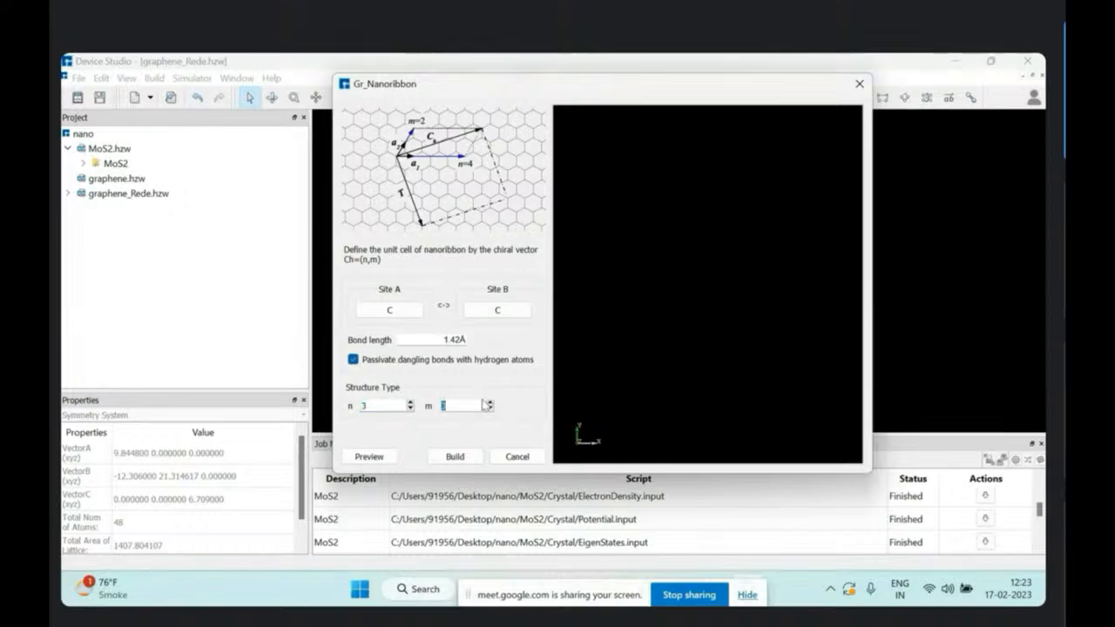
left_click(368, 457)
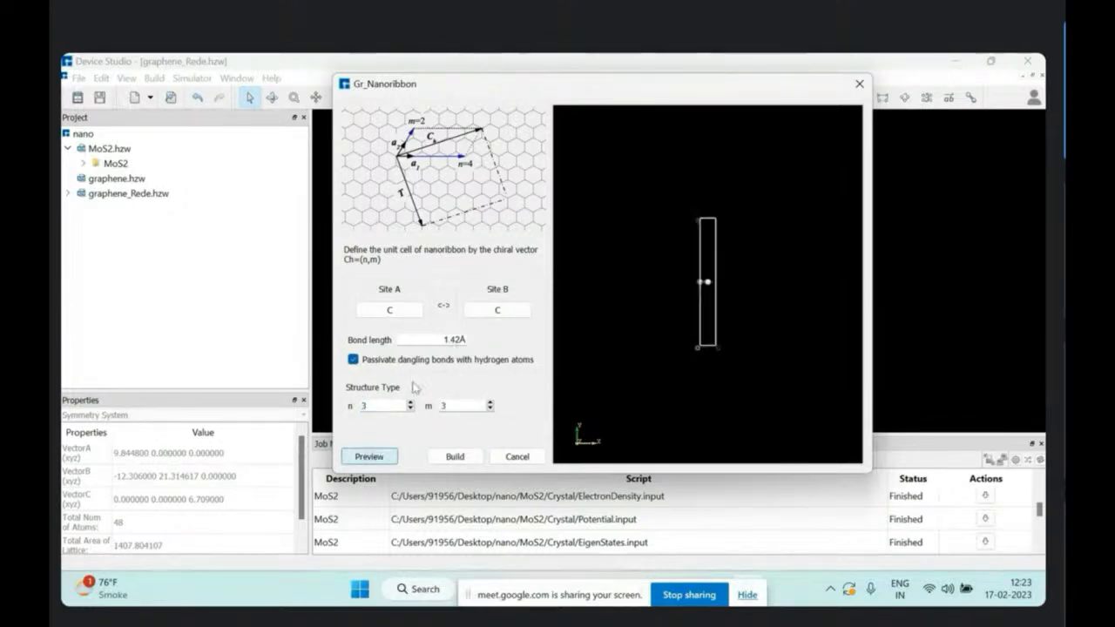
left_click_drag(746, 326, 557, 366)
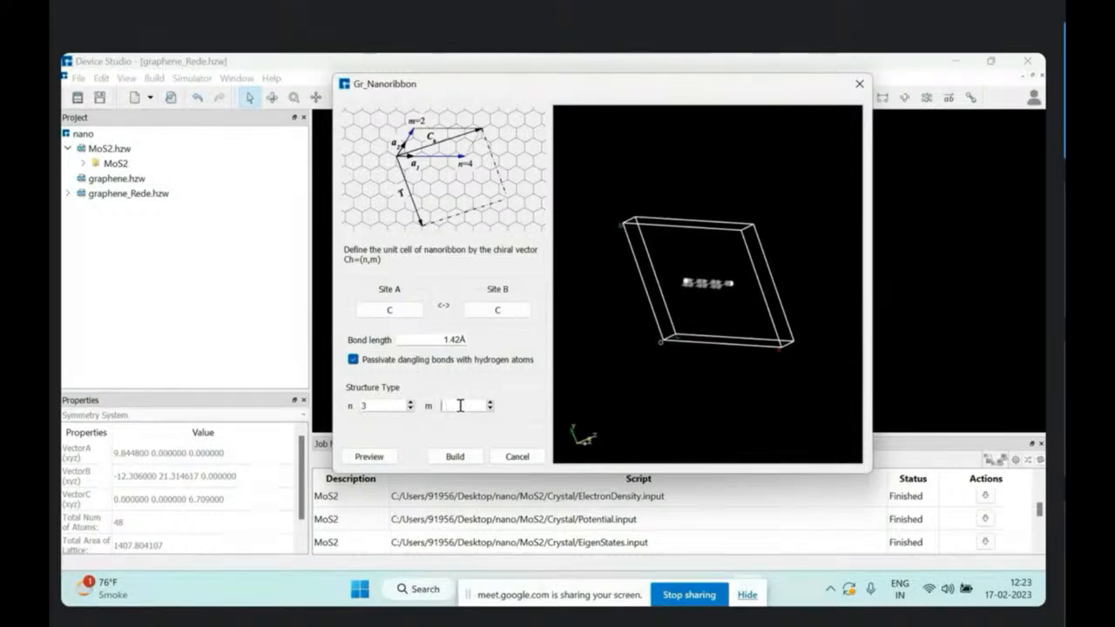
Step: Set the nanoribbon's m index to 5 and inspect the new preview from several angles
type("5")
left_click(368, 457)
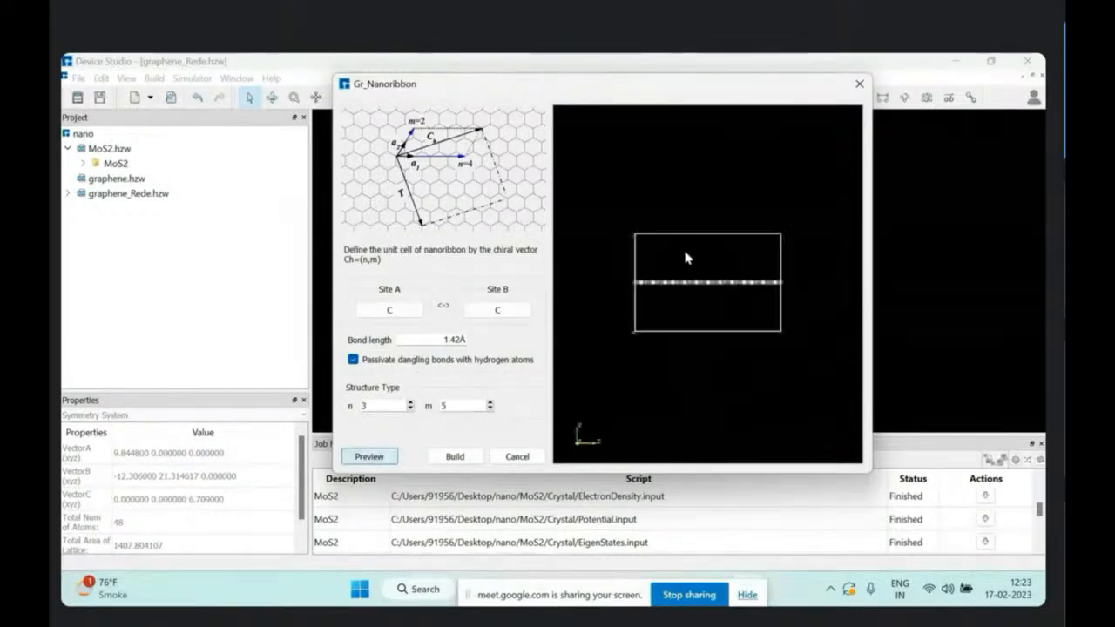
left_click_drag(709, 301, 691, 414)
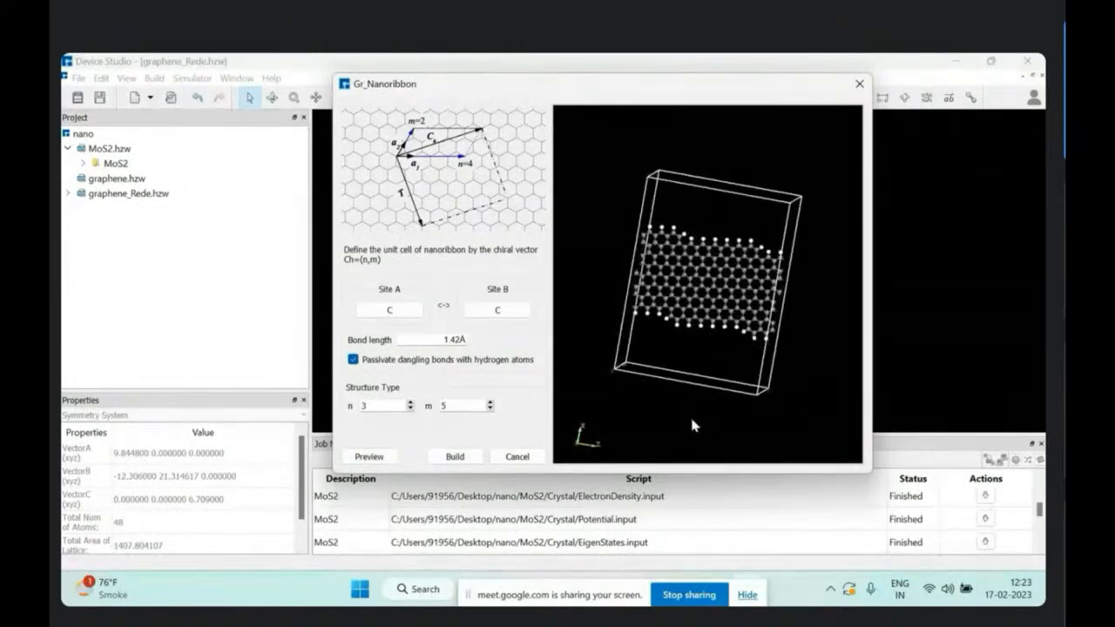
left_click_drag(664, 270, 581, 242)
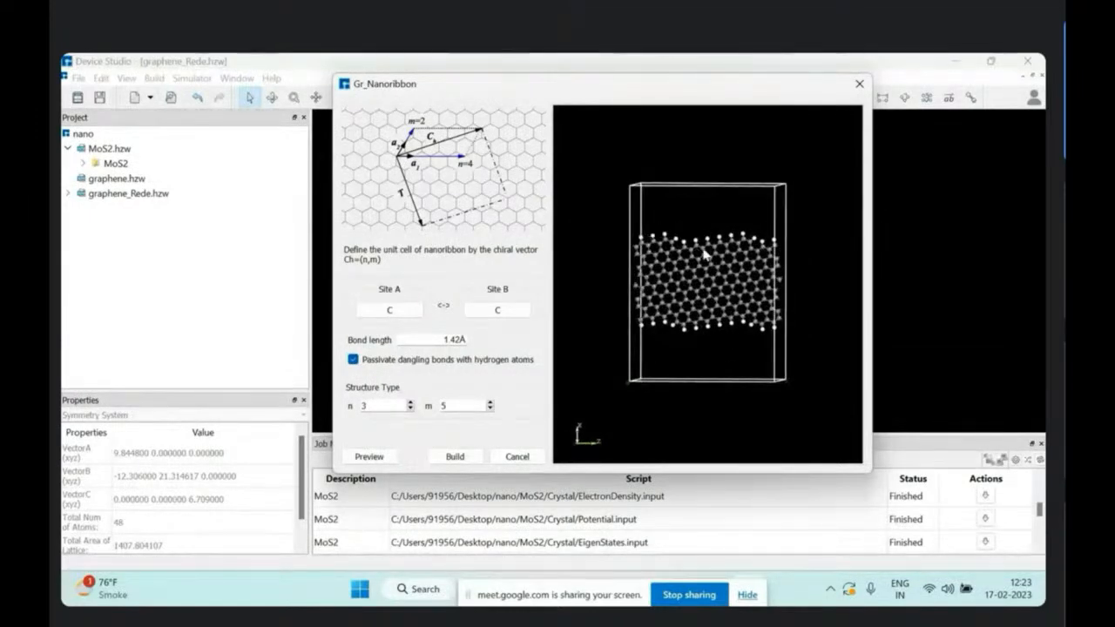
left_click_drag(737, 324, 673, 366)
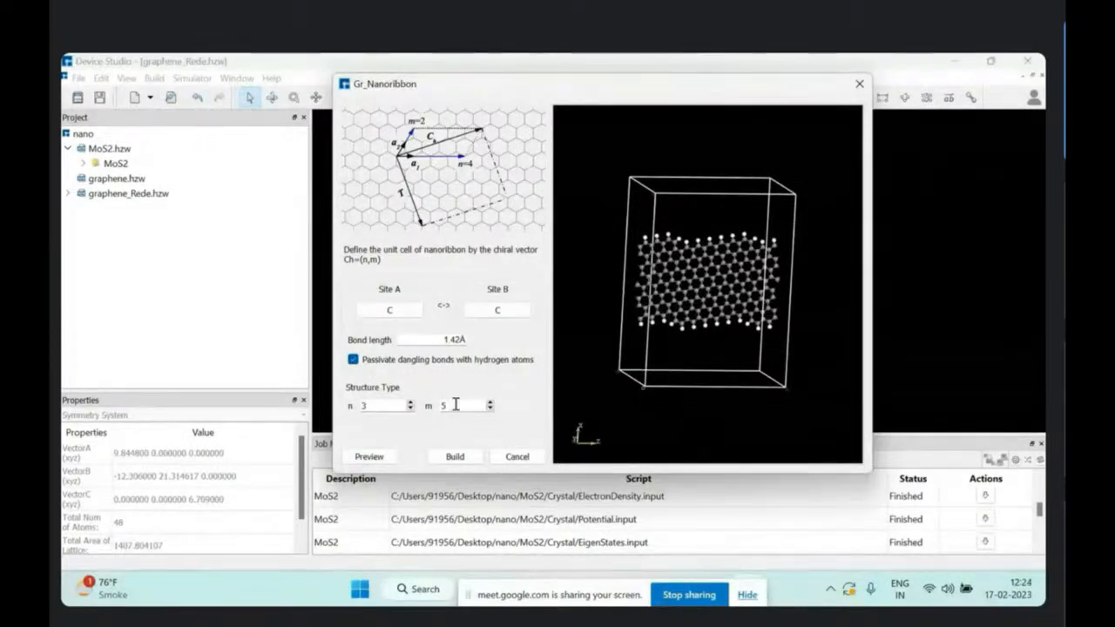
Step: Set the nanoribbon's n index to 4, preview the structure and build it
key("BackSpace")
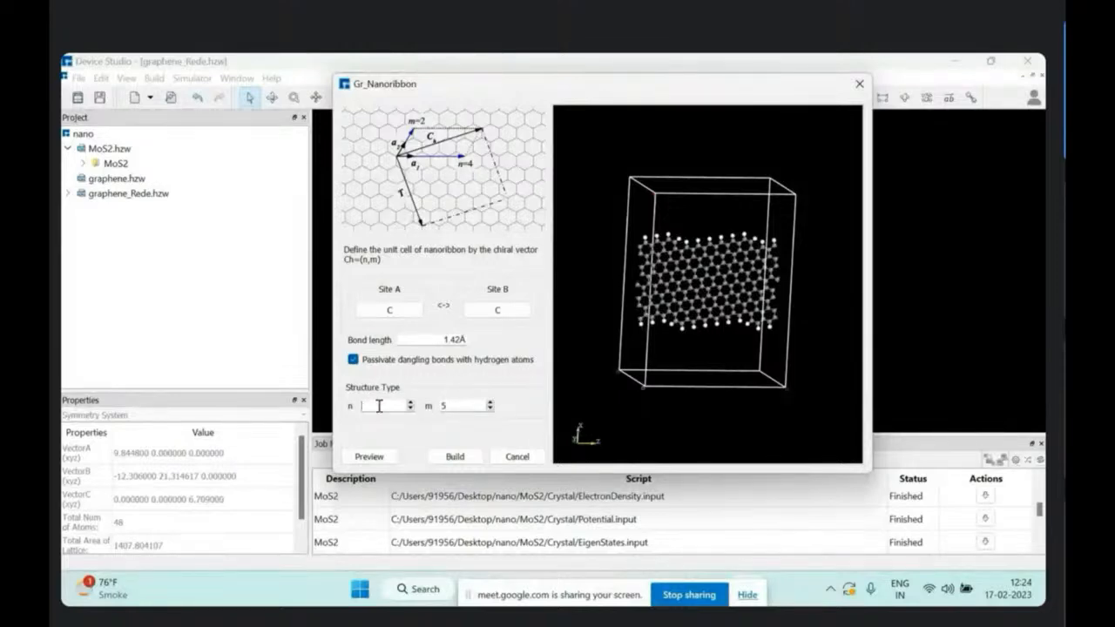
type("4")
left_click(373, 458)
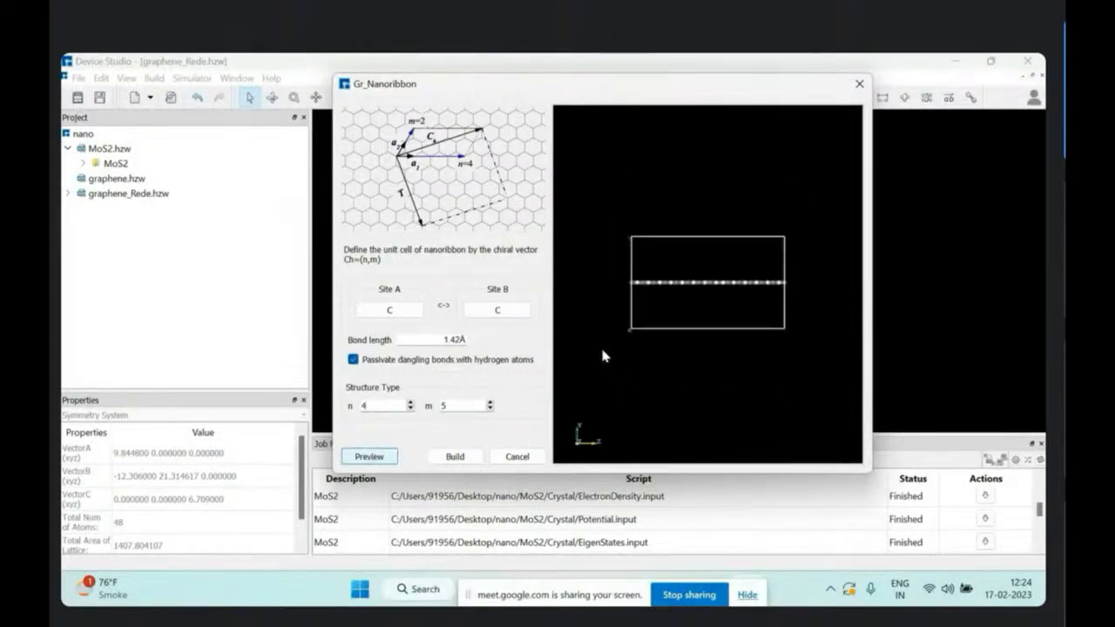
left_click_drag(696, 345, 673, 459)
left_click(446, 459)
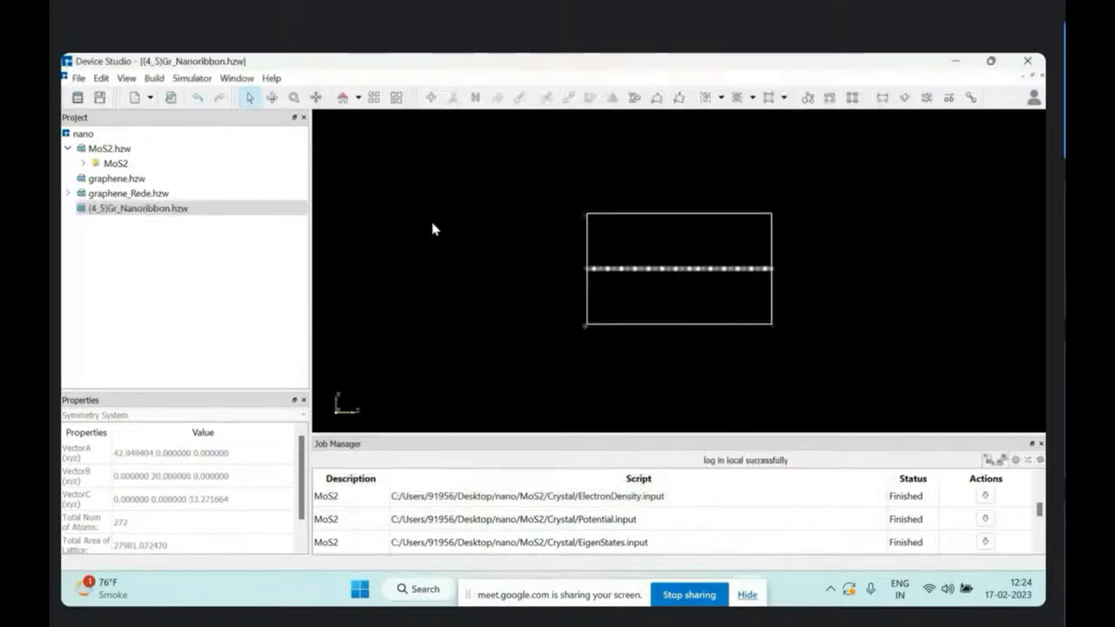
Step: Examine the built (4,5) graphene nanoribbon up close, including its hydrogen-passivated edges, and finish on a full face-on view
left_click_drag(654, 319, 630, 384)
left_click(293, 97)
left_click_drag(652, 194, 649, 424)
right_click_drag(691, 304, 732, 187)
right_click_drag(824, 262, 794, 304)
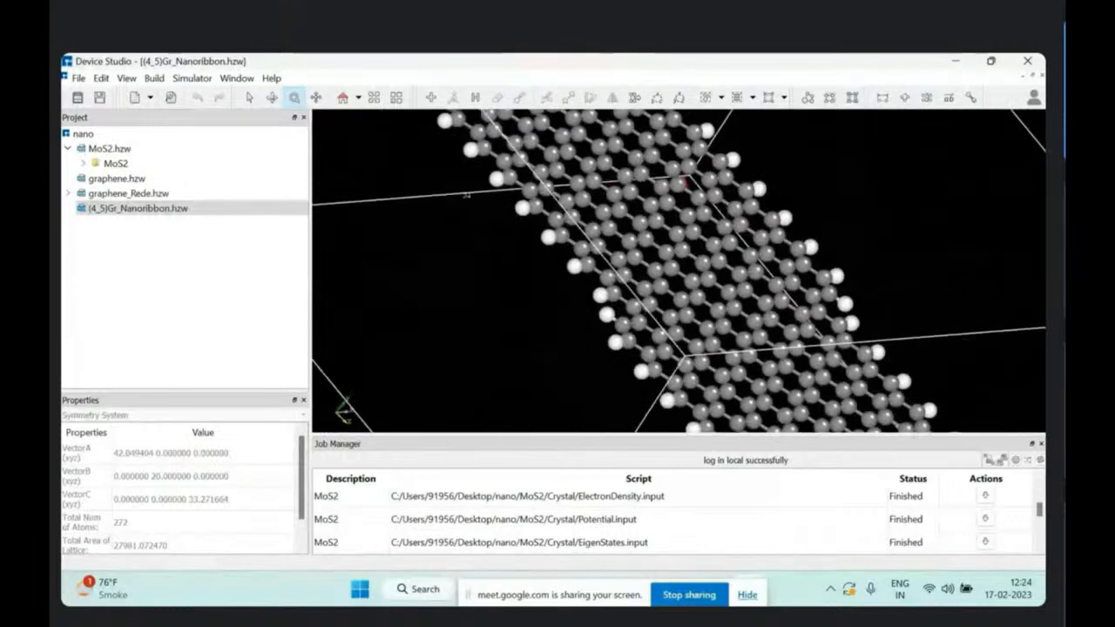
right_click_drag(433, 228, 380, 122)
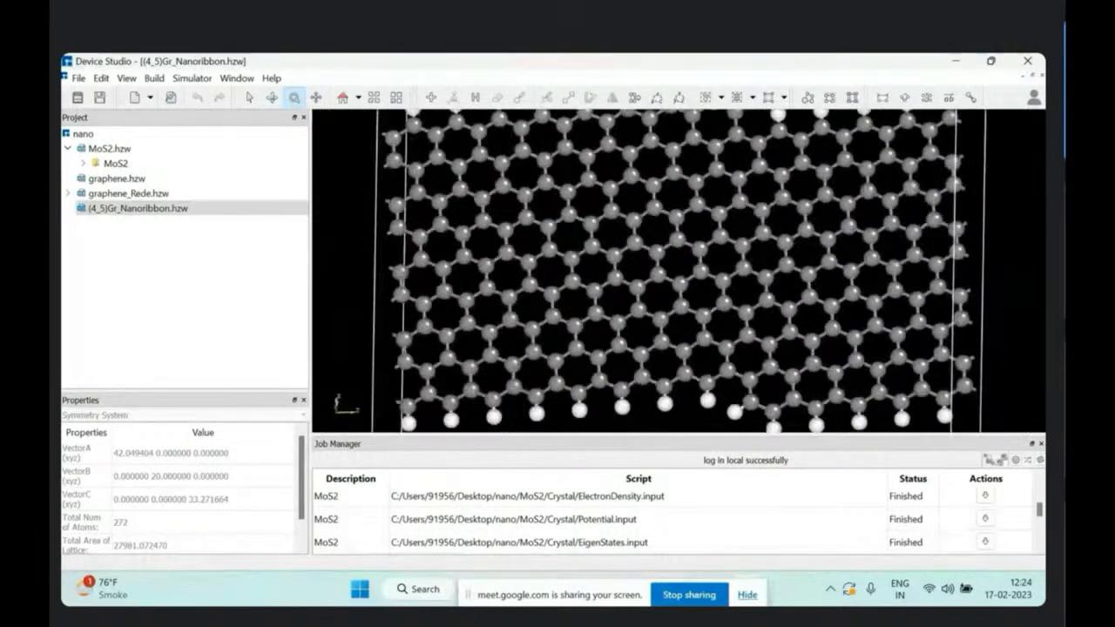
left_click(343, 97)
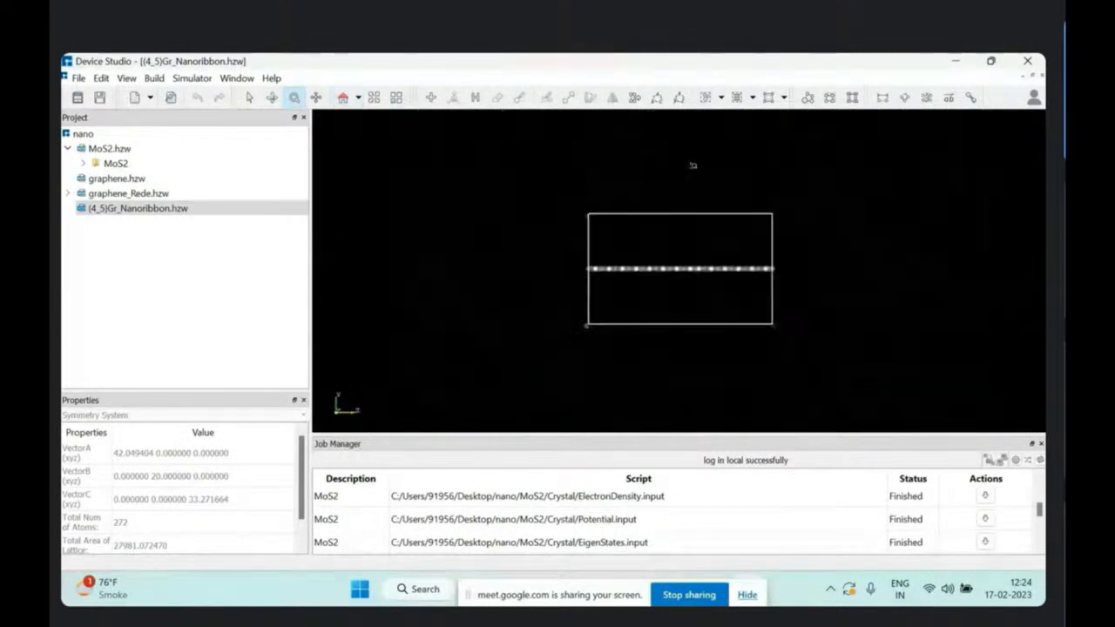
right_click_drag(673, 323, 654, 362)
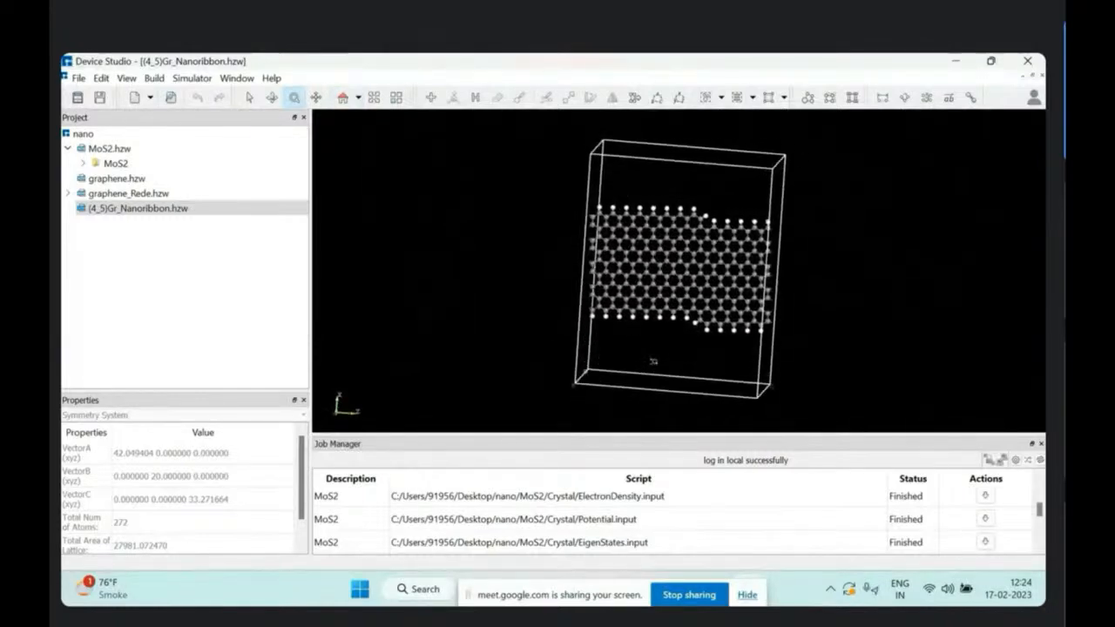
Step: Delete the rectangular block of atoms in the nanoribbon's lower-left part
left_click(238, 80)
left_click(287, 59)
left_click(249, 97)
left_click_drag(574, 275, 679, 332)
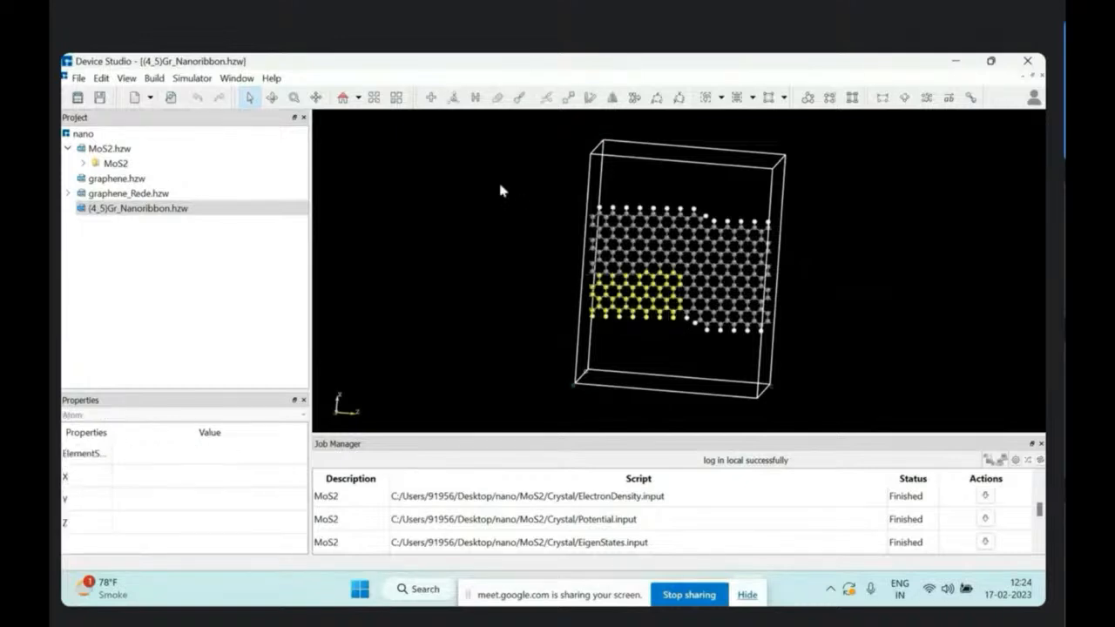
left_click(497, 97)
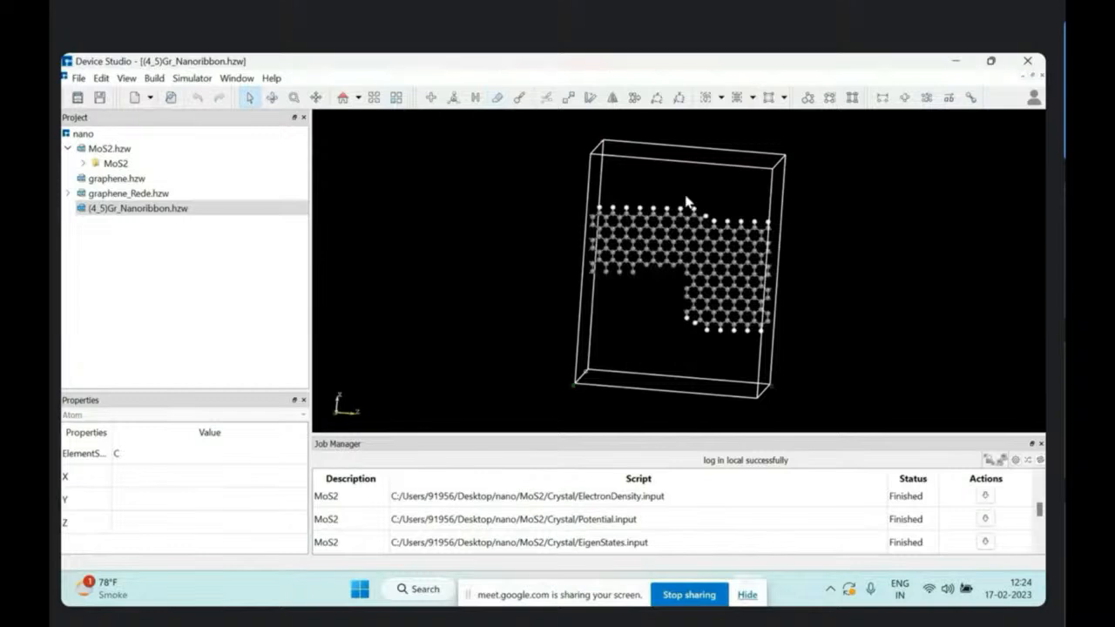
Step: Delete the strip of atoms along the nanoribbon's upper-right edge and inspect the Z-shaped ribbon from other angles
left_click_drag(686, 196, 783, 244)
left_click(498, 97)
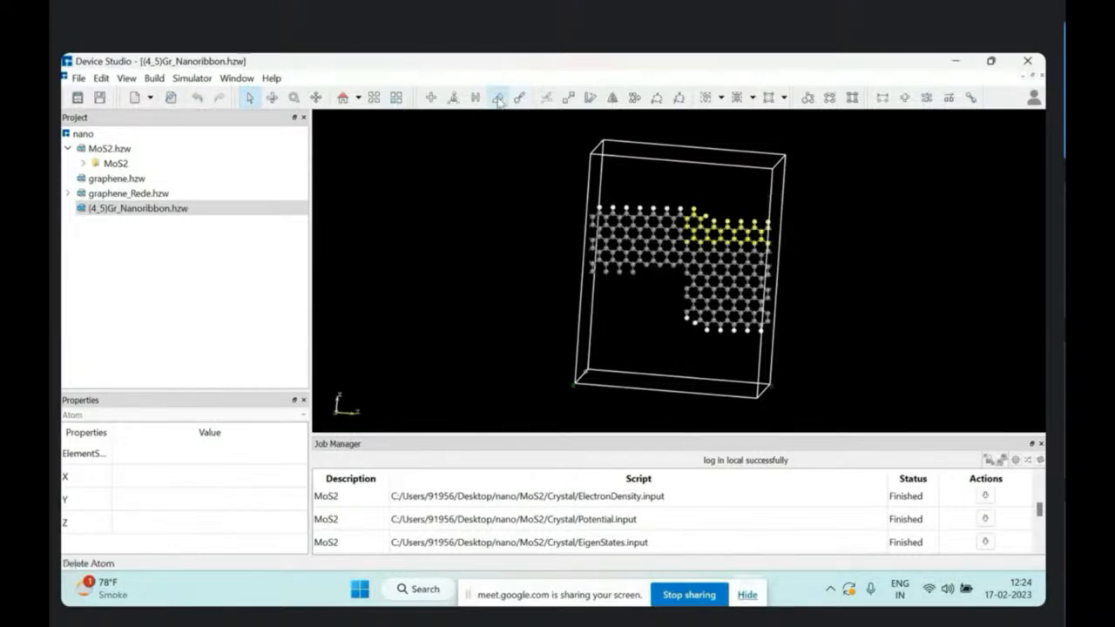
right_click_drag(571, 308, 890, 218)
right_click_drag(904, 289, 621, 215)
right_click_drag(671, 273, 608, 193)
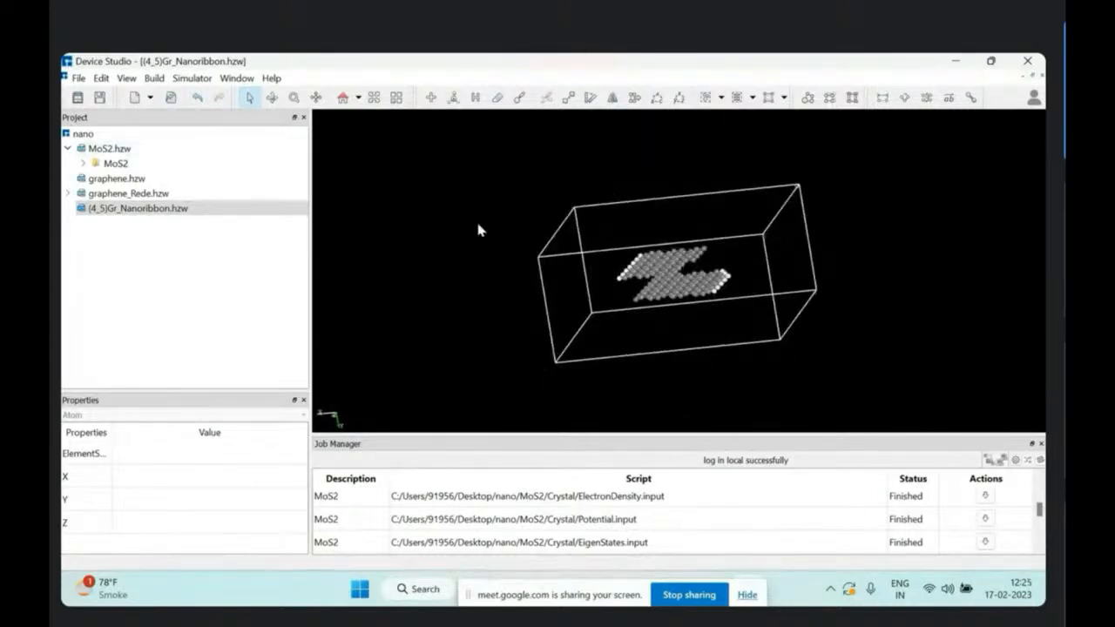
Step: Start a graphene nanotube with chiral indices n = 3 and m = 4, preview it and view it at an angle
left_click(182, 80)
mouse_move(154, 78)
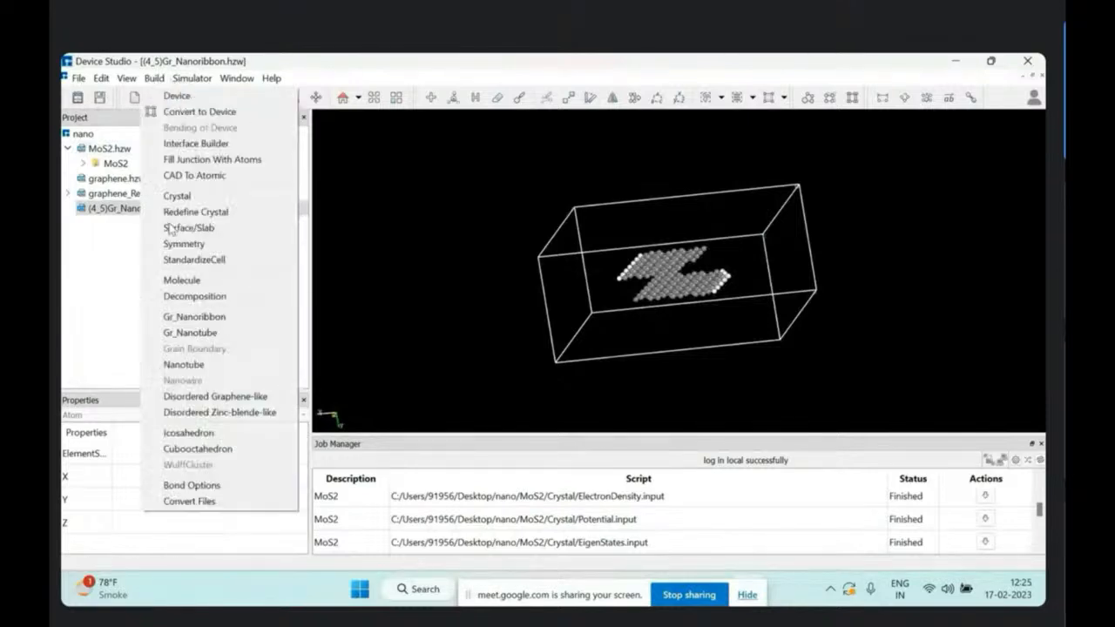
left_click(189, 334)
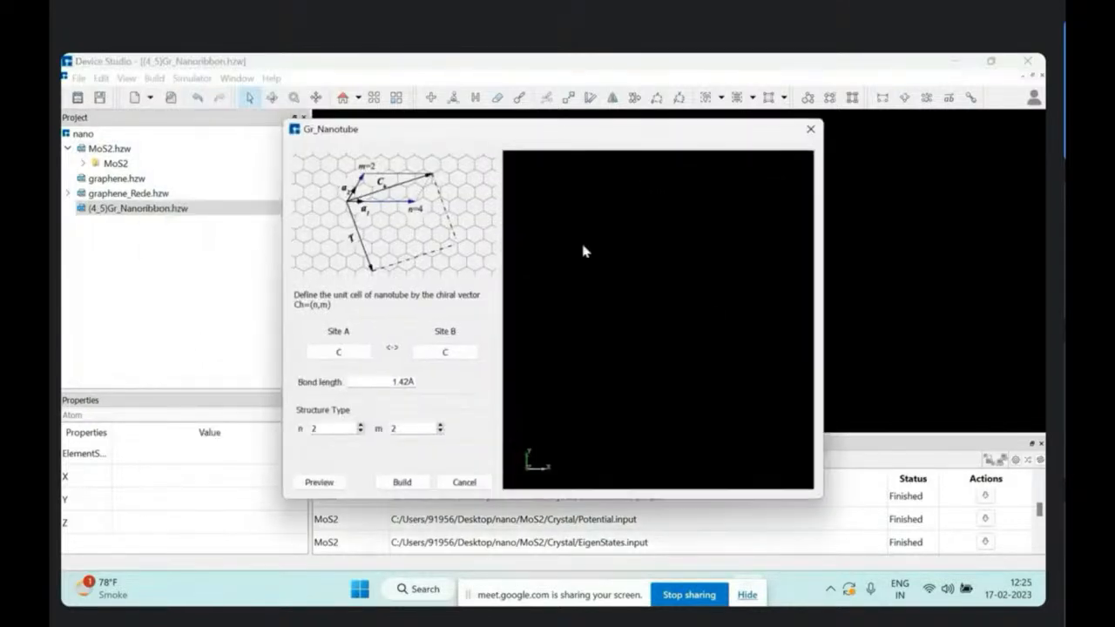
left_click(360, 429)
left_click(442, 429)
left_click(338, 484)
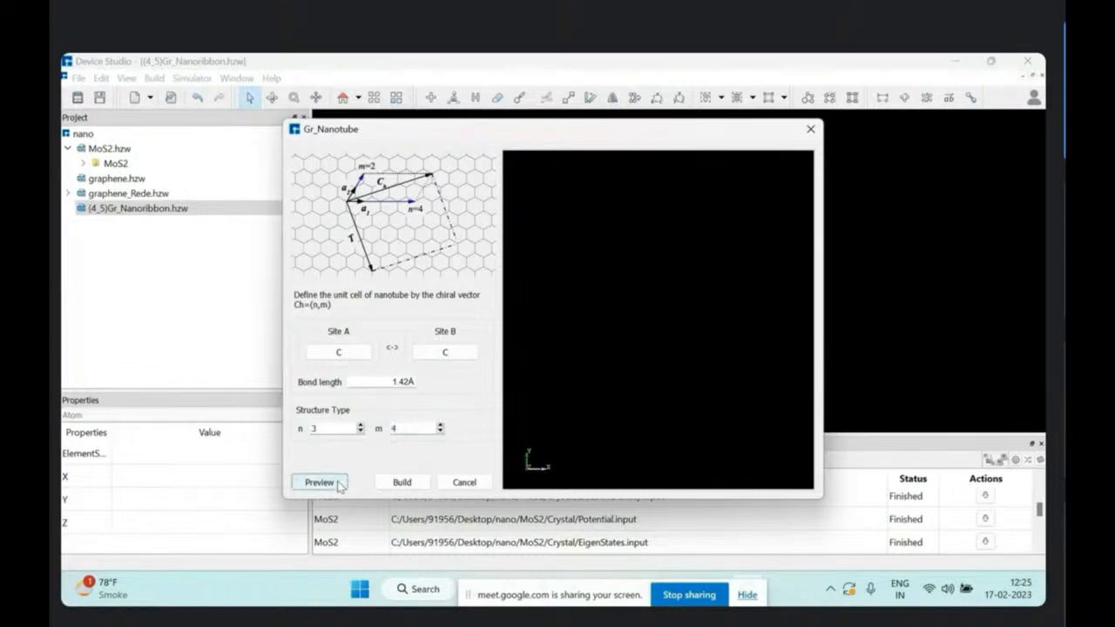
left_click_drag(760, 334, 635, 297)
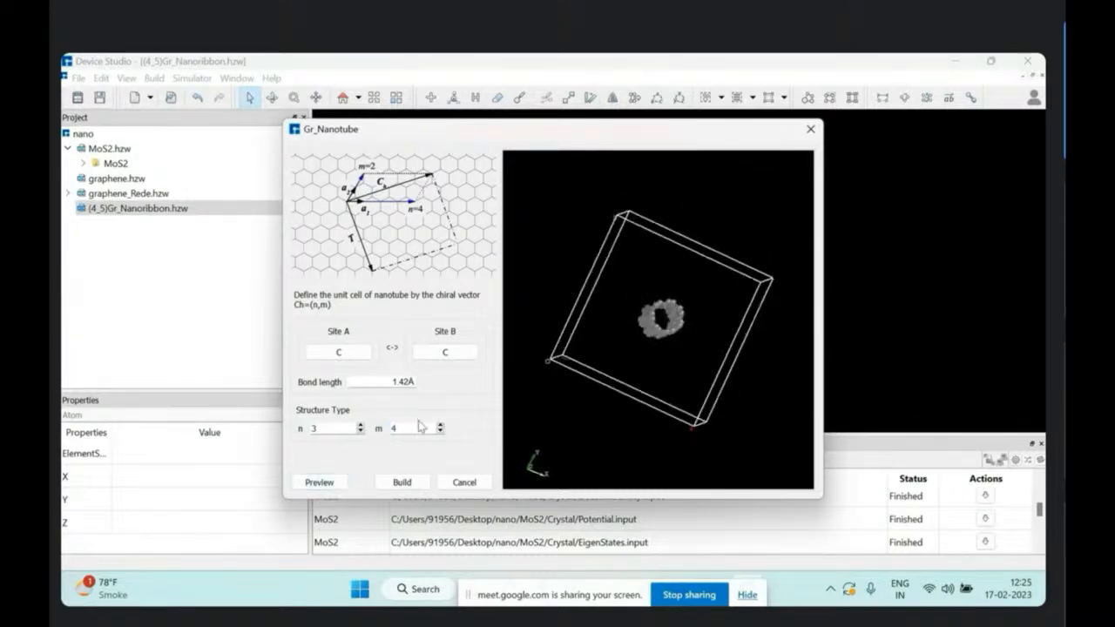
Step: Change the nanotube's Site B element to boron (B), preview the structure and build it
left_click(457, 352)
left_click(614, 277)
left_click(625, 407)
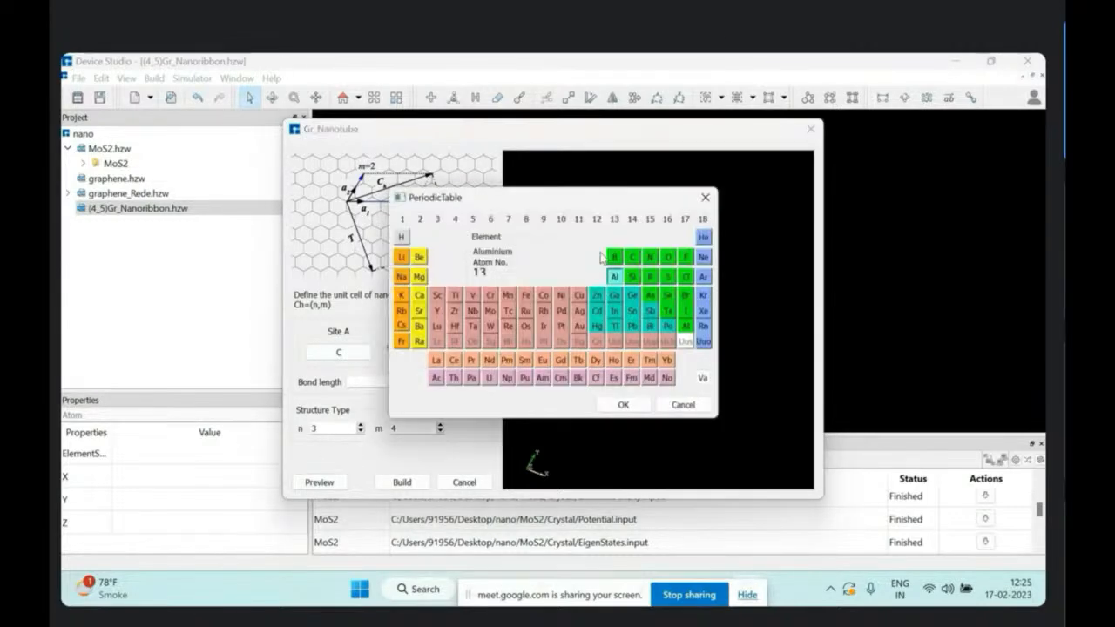
left_click(614, 257)
left_click(623, 404)
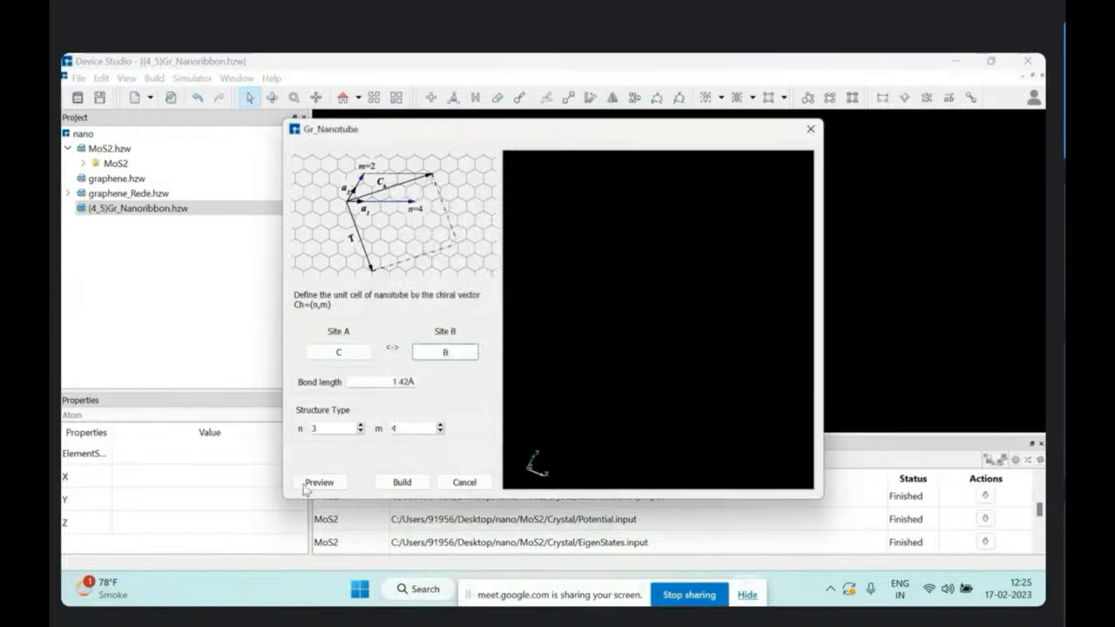
left_click(307, 487)
left_click_drag(570, 364, 351, 386)
left_click(407, 485)
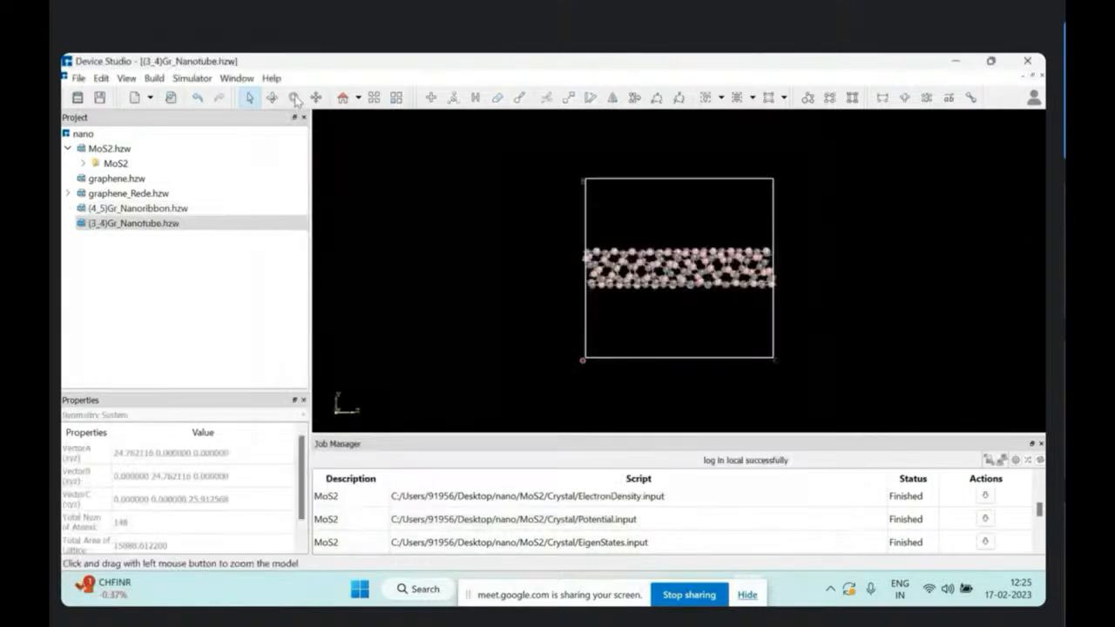
Step: Examine the built (3,4) nanotube from the side and along its axis, including a close-up of its open end
left_click(296, 100)
left_click_drag(735, 187, 719, 314)
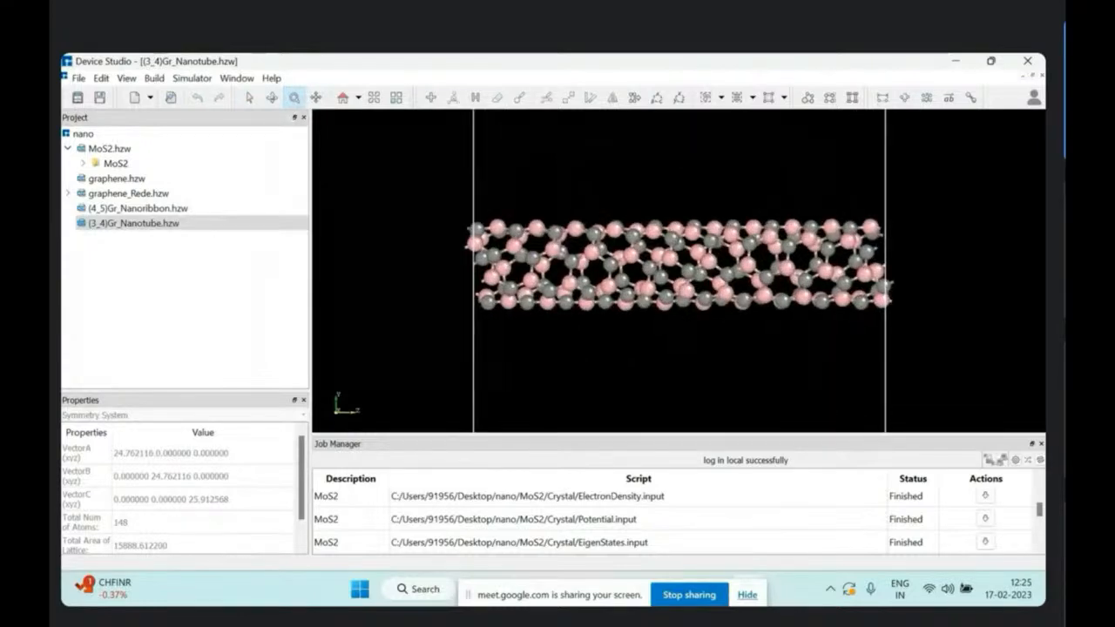
left_click(271, 96)
left_click_drag(615, 215, 311, 157)
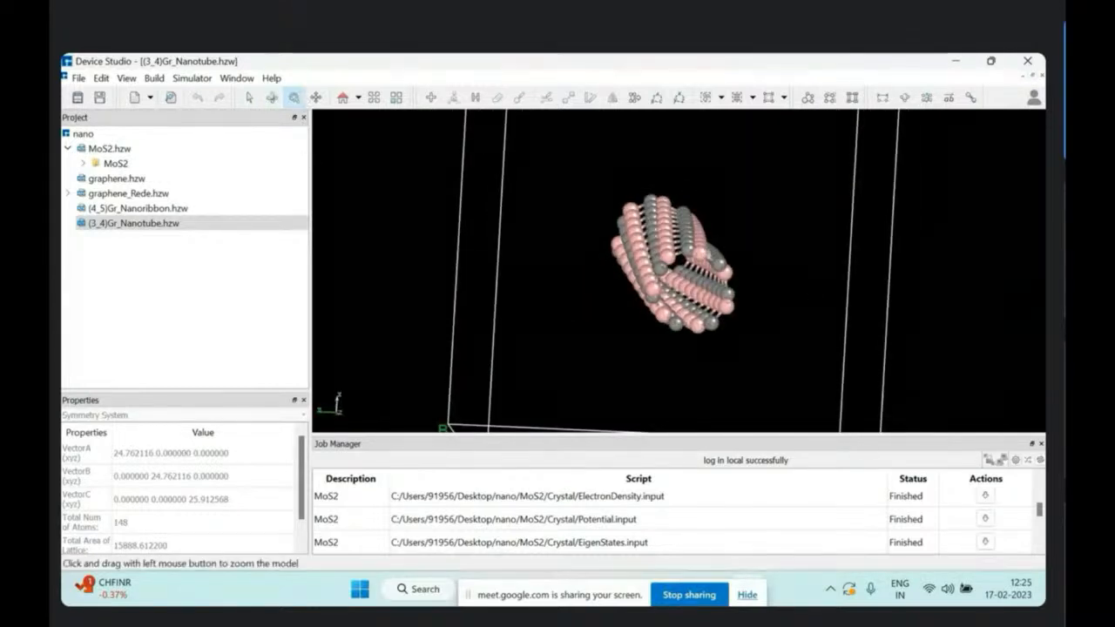
left_click(295, 98)
left_click_drag(376, 202, 437, 342)
middle_click_drag(608, 273, 1026, 221)
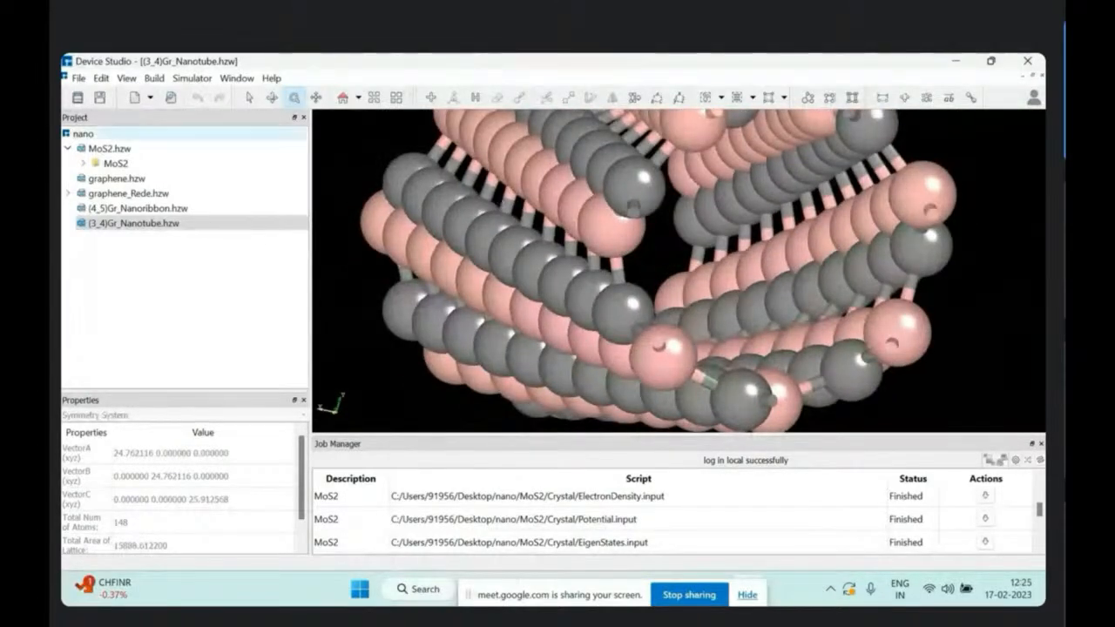
left_click(250, 96)
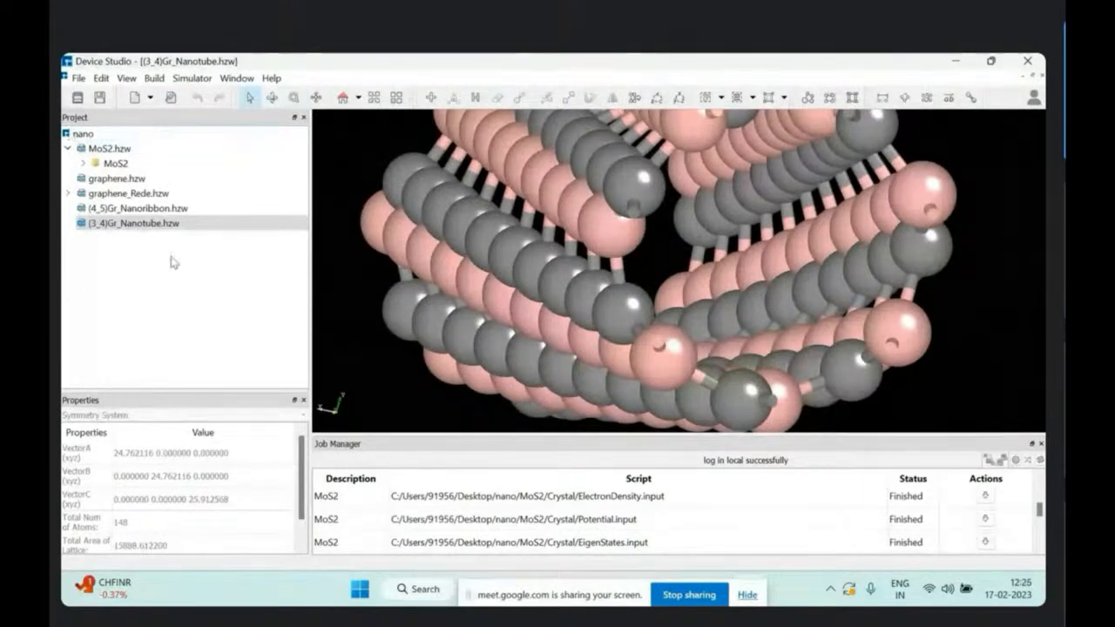
Step: Check the status of the graphene_Rede jobs and select graphene_Rede.hzw in the project
left_click_drag(1041, 514, 1040, 523)
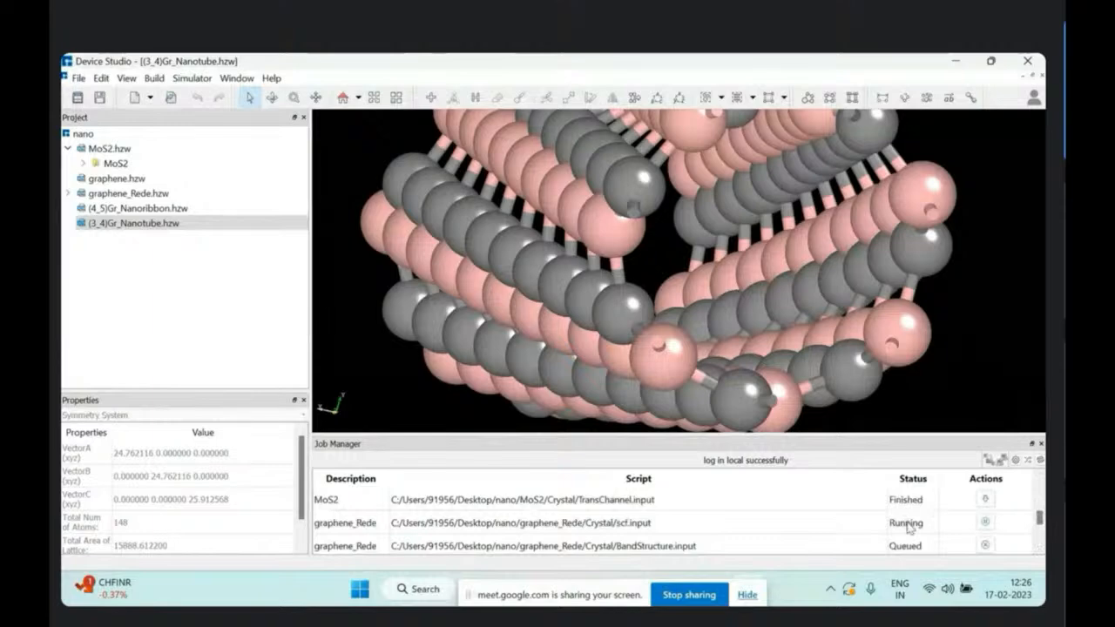
left_click(909, 524)
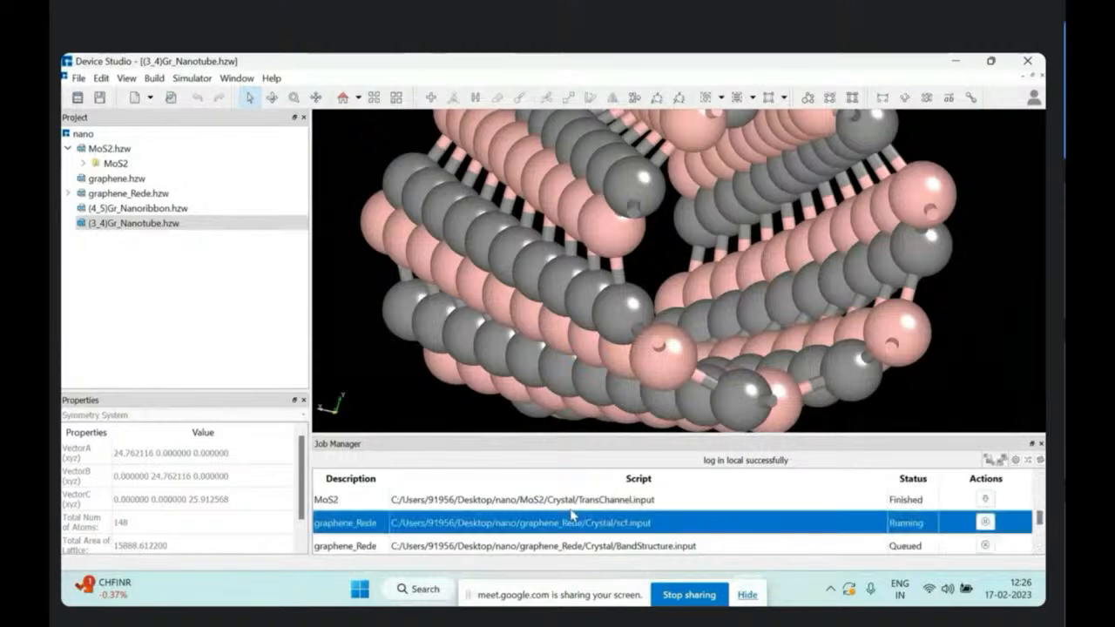
left_click(126, 193)
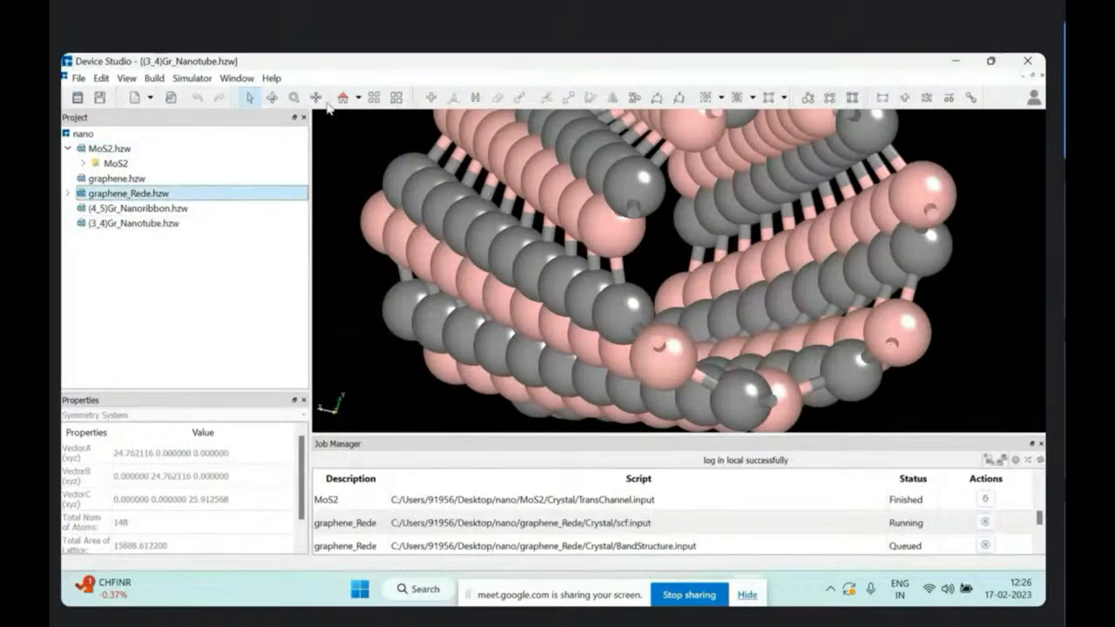
Step: Bring up the graphene.hzw structure and start the Surface/Slab builder on it
left_click(155, 78)
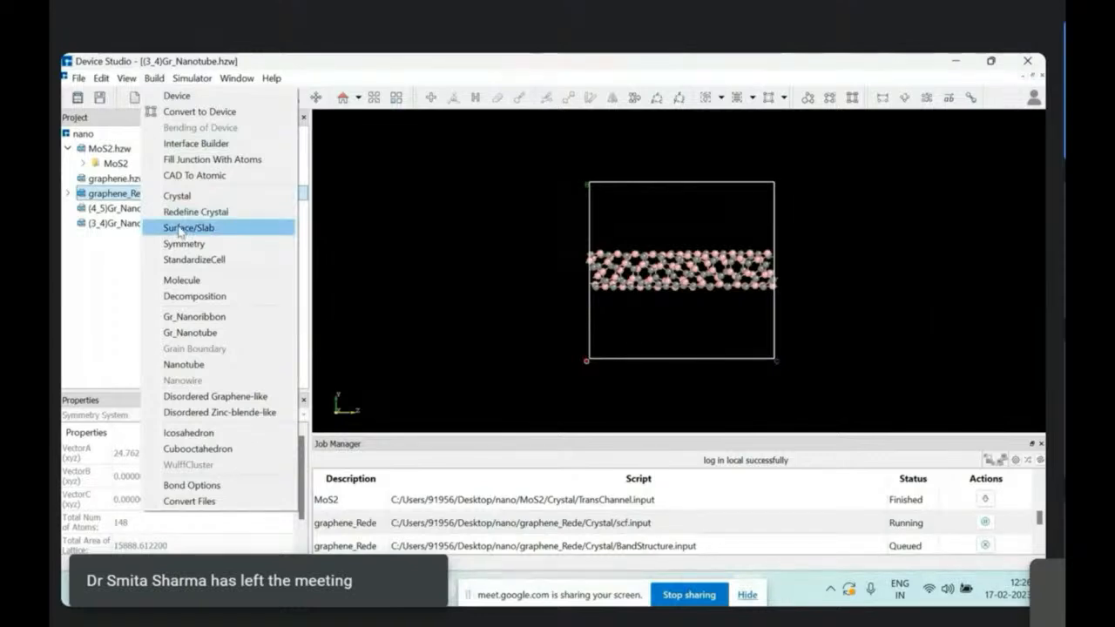
left_click(108, 178)
left_click(153, 79)
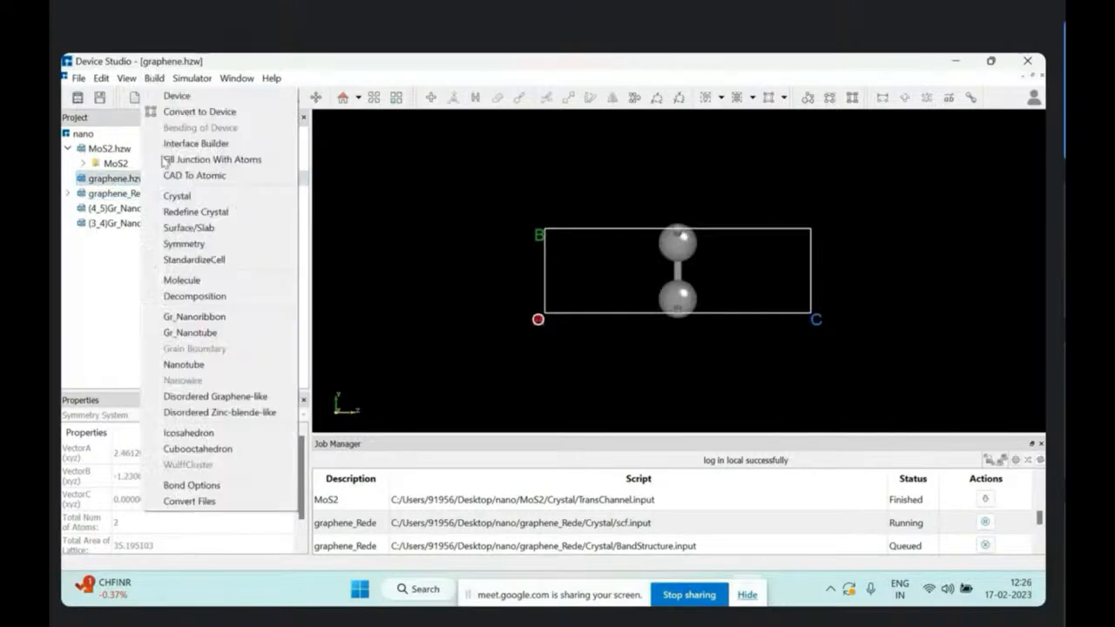
left_click(183, 230)
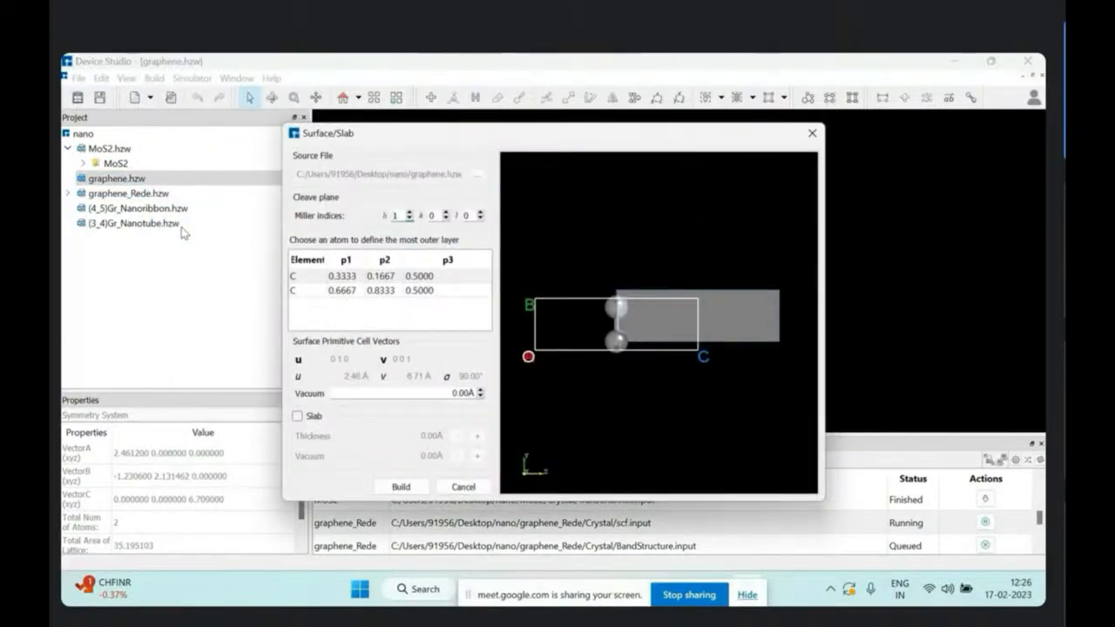
Step: Set the cleave plane's Miller index k to 1 and inspect the plane from an oblique angle
left_click(439, 214)
key("BackSpace")
type("1")
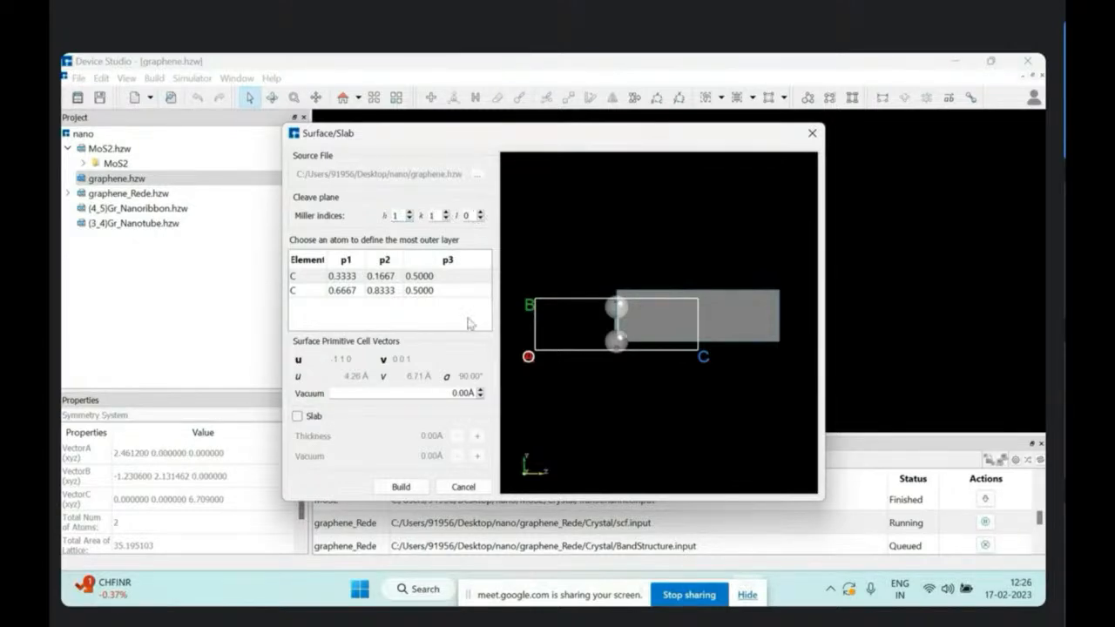
left_click_drag(587, 337, 523, 349)
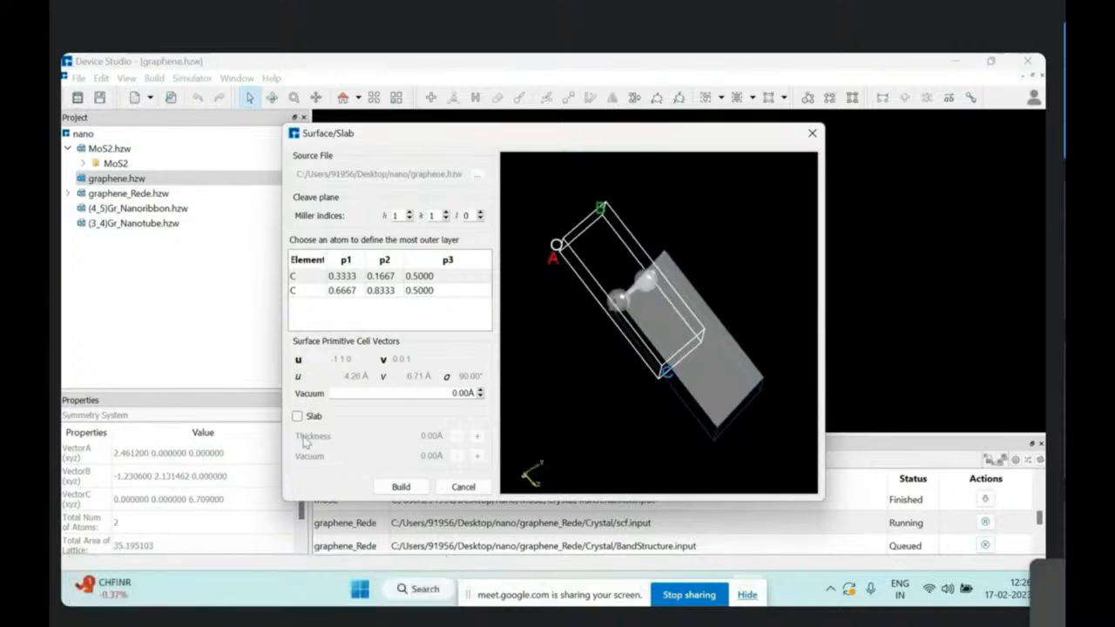
Step: Set the Miller index k to 0 and build the graphene (100) surface
left_click(445, 219)
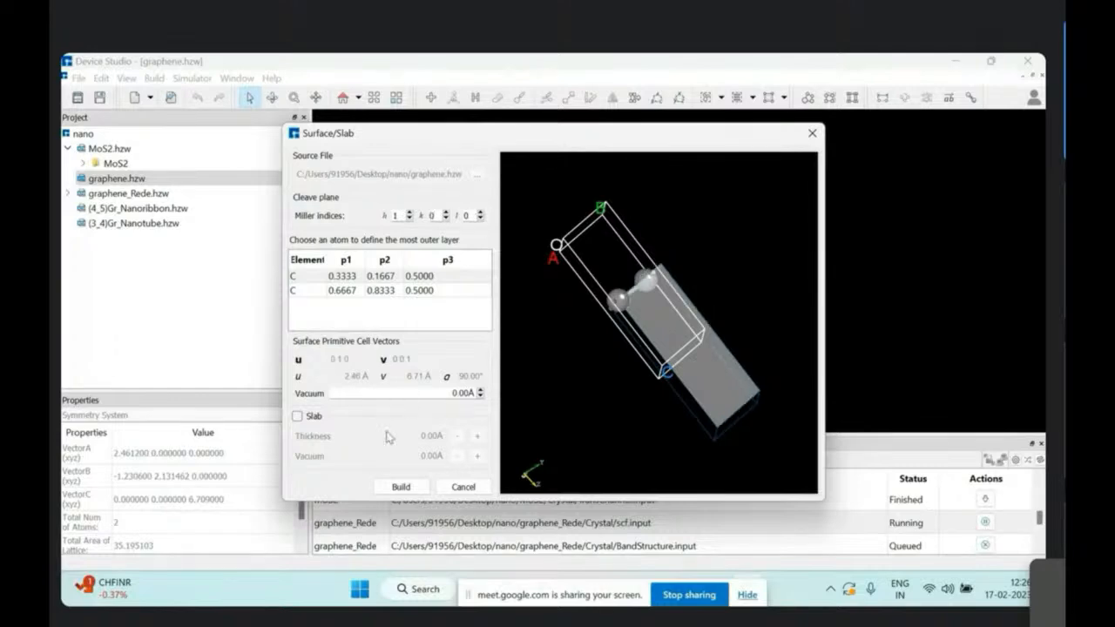
left_click(396, 488)
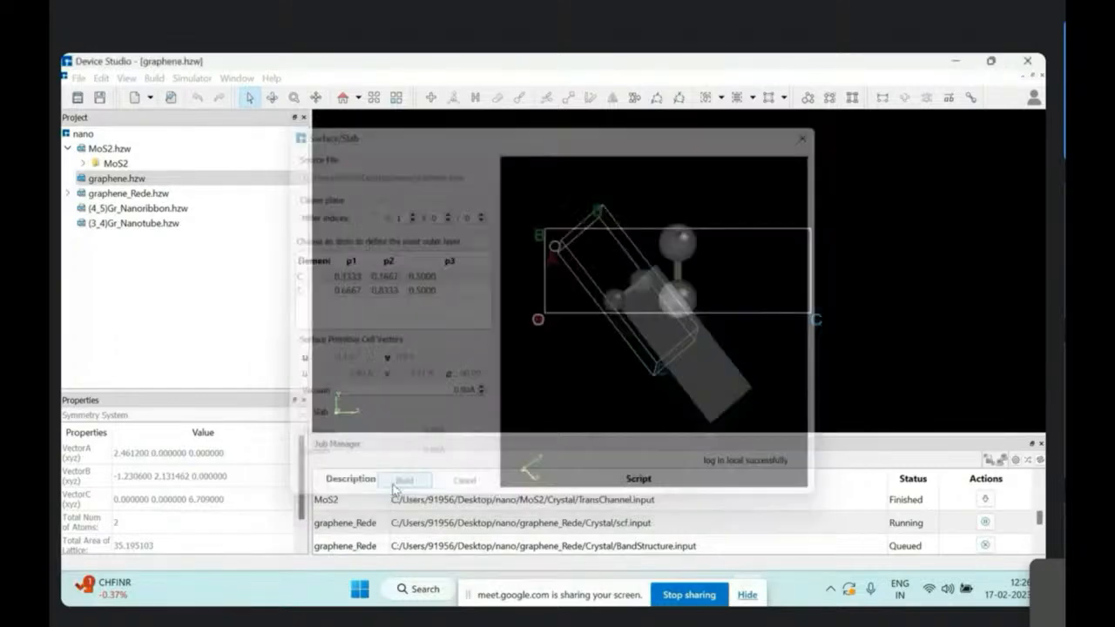
Step: View the graphene_Rede.hzw structure, then return to graphene.hzw
left_click(155, 78)
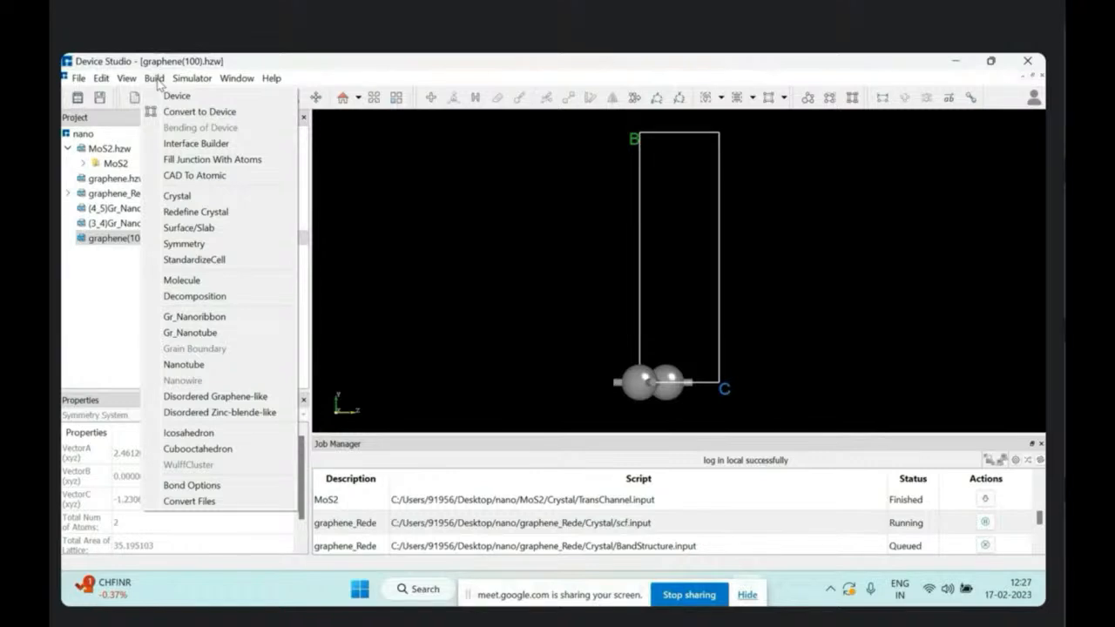
double_click(103, 197)
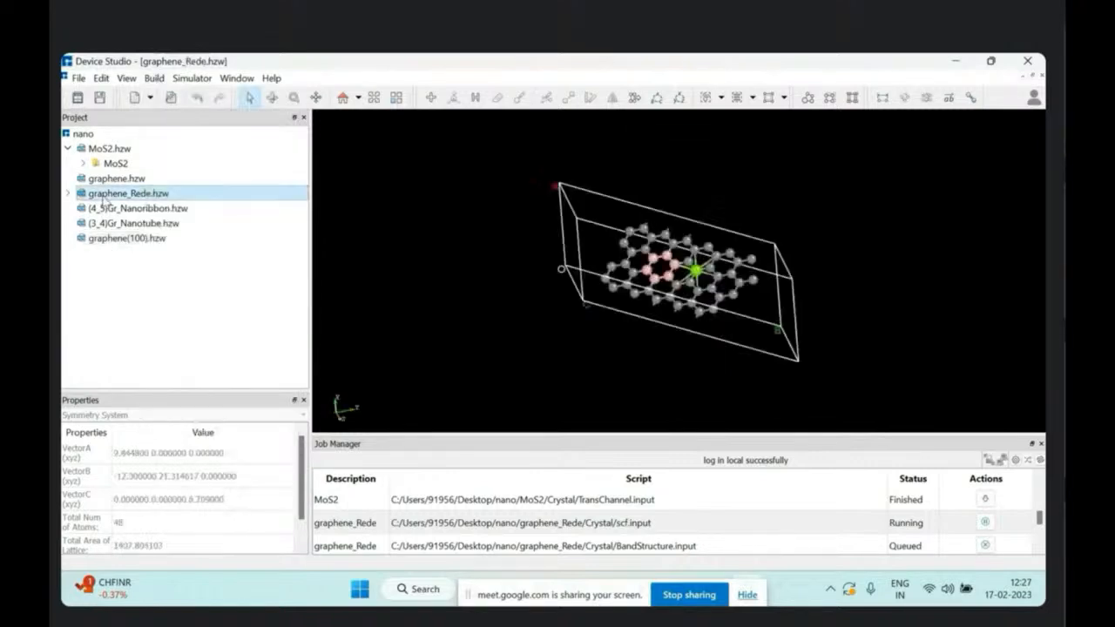
left_click(128, 179)
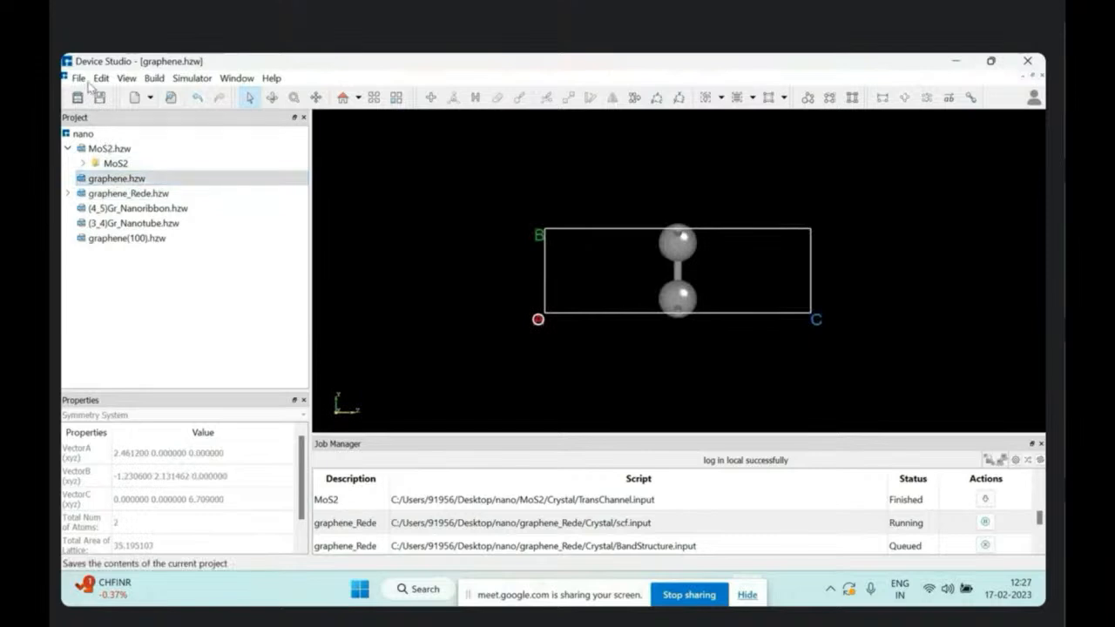
Step: Create a new crystal structure and reposition and enlarge the Crystal window
left_click(79, 78)
mouse_move(139, 148)
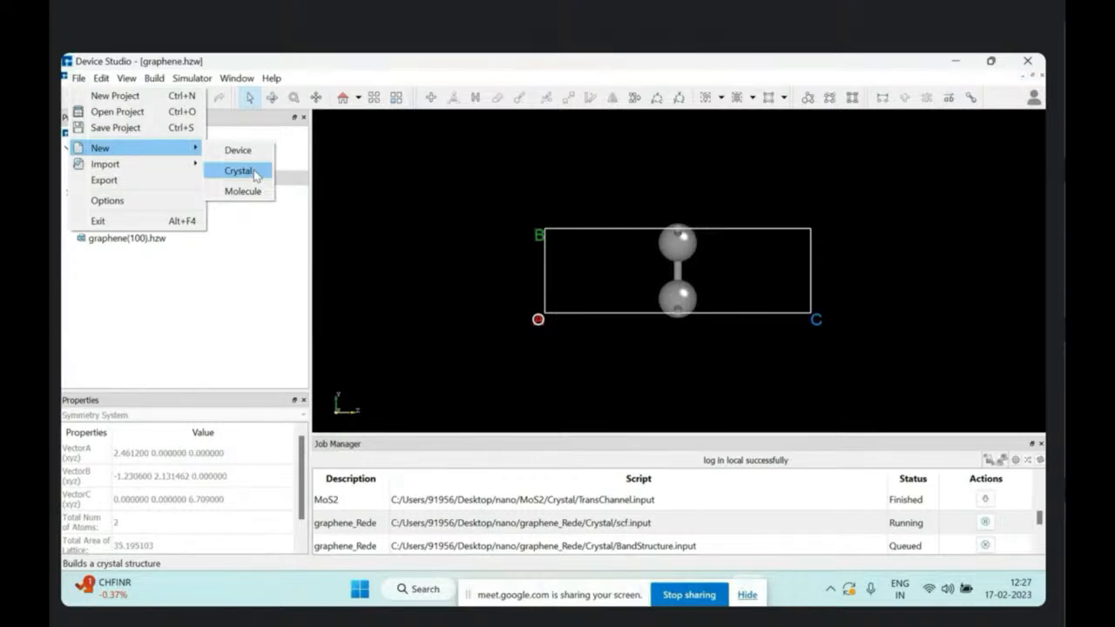
left_click(79, 78)
left_click(78, 78)
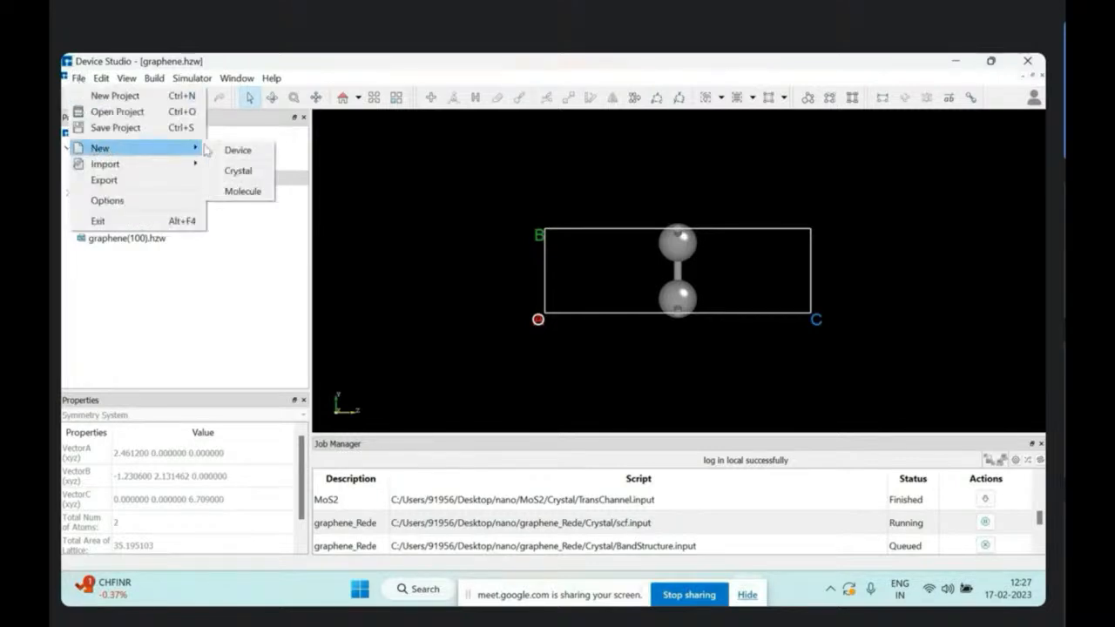
left_click(251, 172)
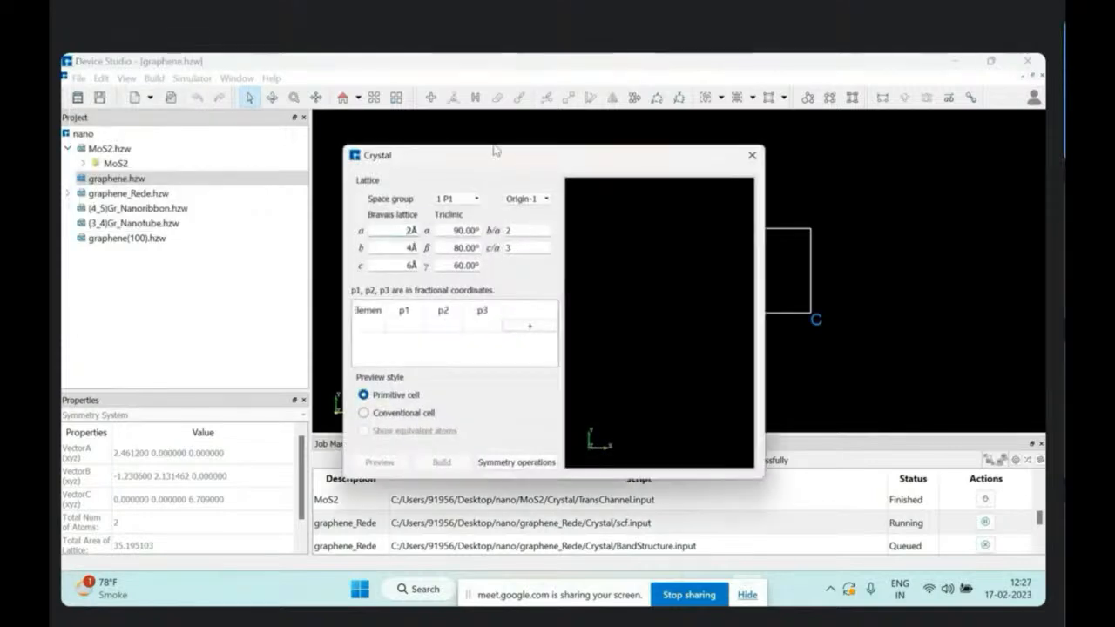
left_click_drag(518, 155, 486, 114)
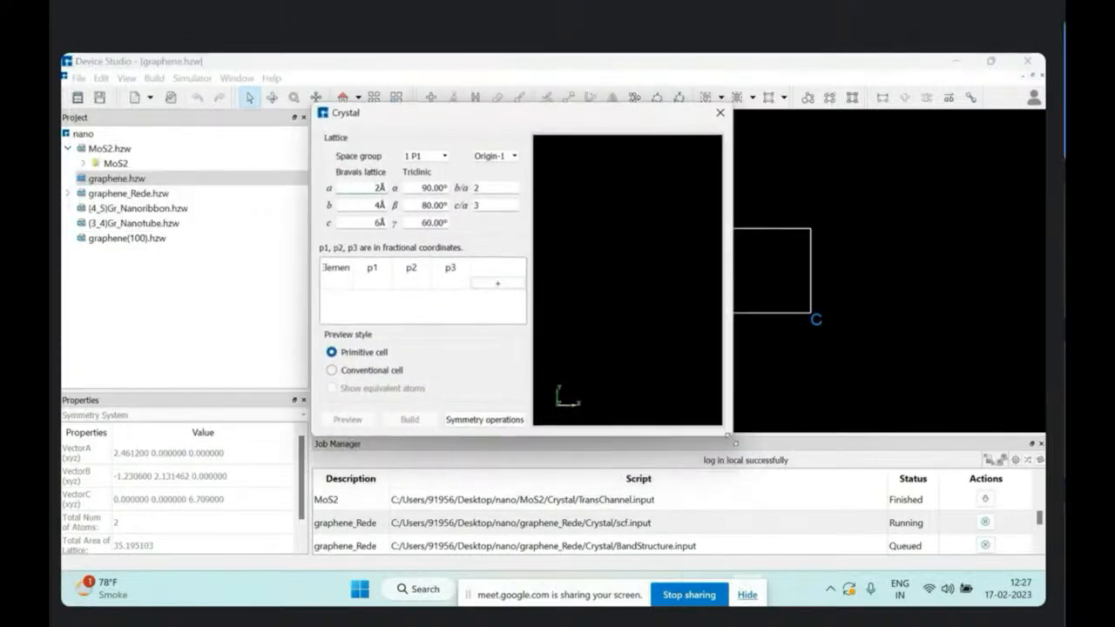
left_click_drag(812, 490, 820, 512)
Step: Try space group 225 and then space group 184 P6CC for the new crystal's lattice
left_click(426, 159)
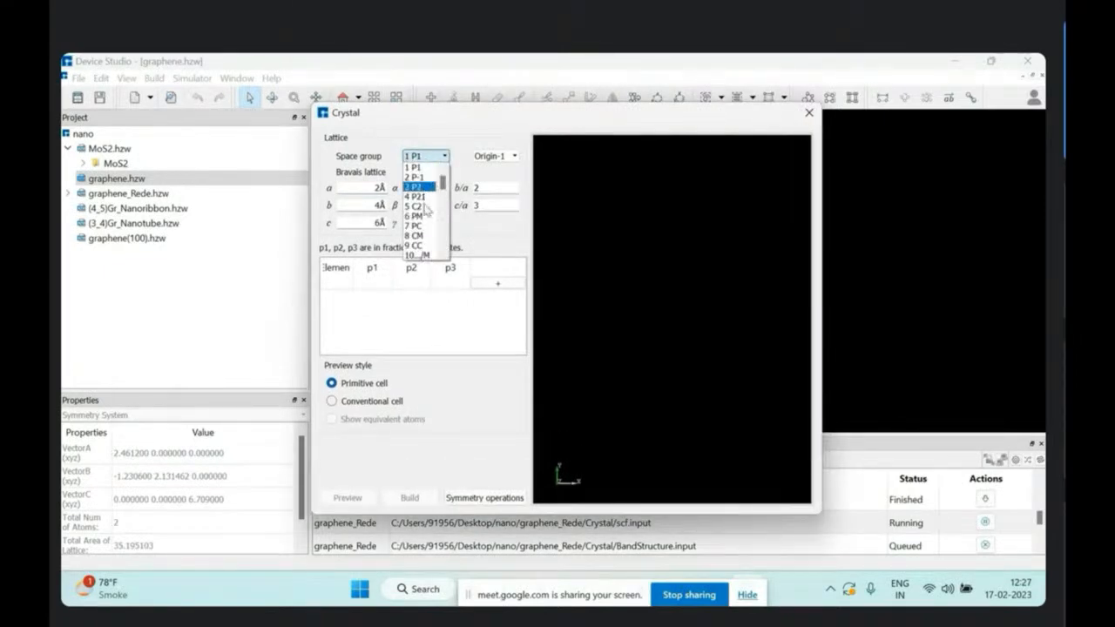
left_click_drag(444, 185, 443, 258)
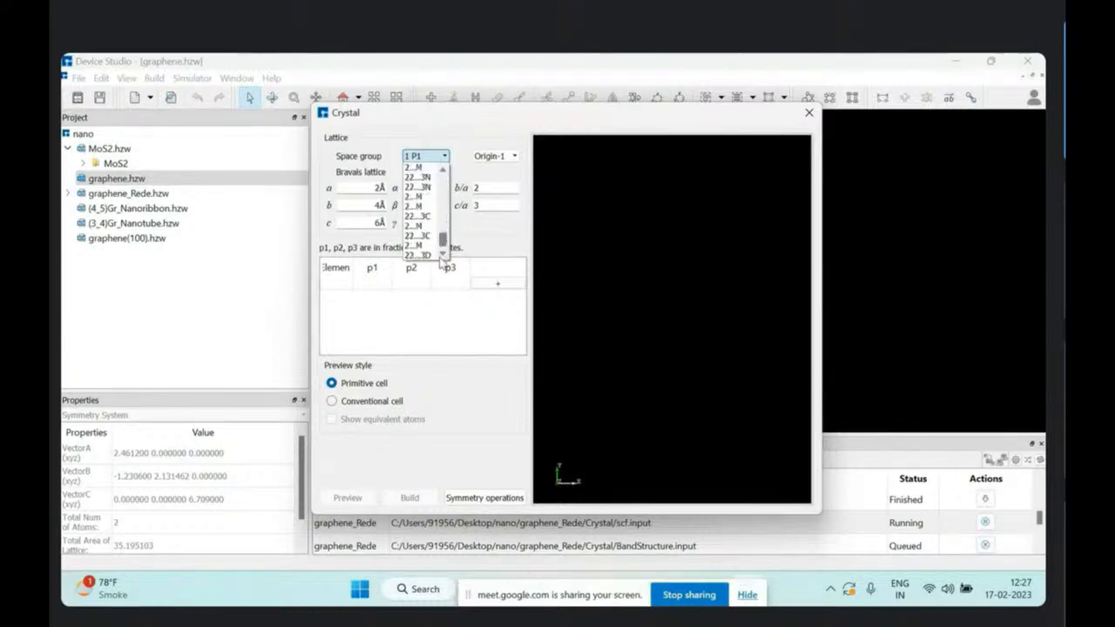
left_click(419, 206)
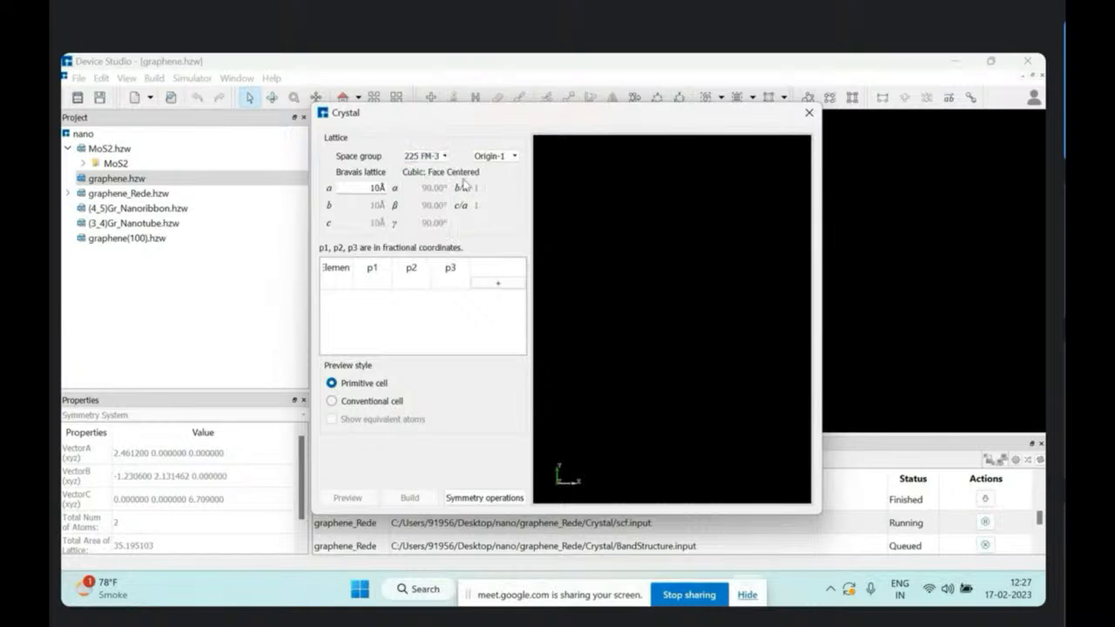
left_click(438, 159)
scroll(443, 181, "up", 5)
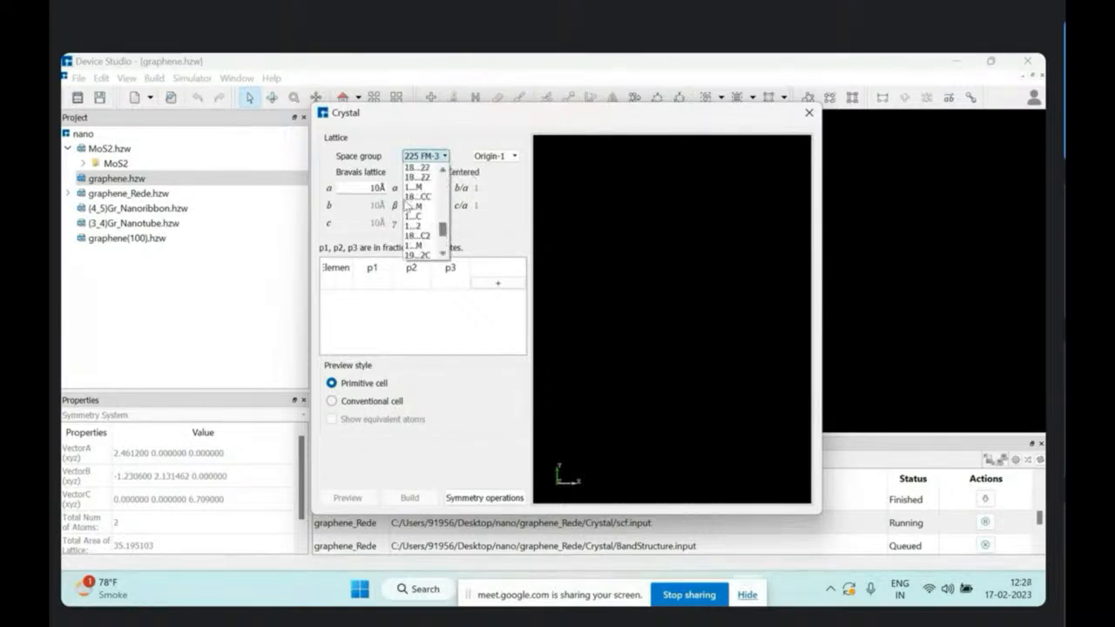
left_click(431, 207)
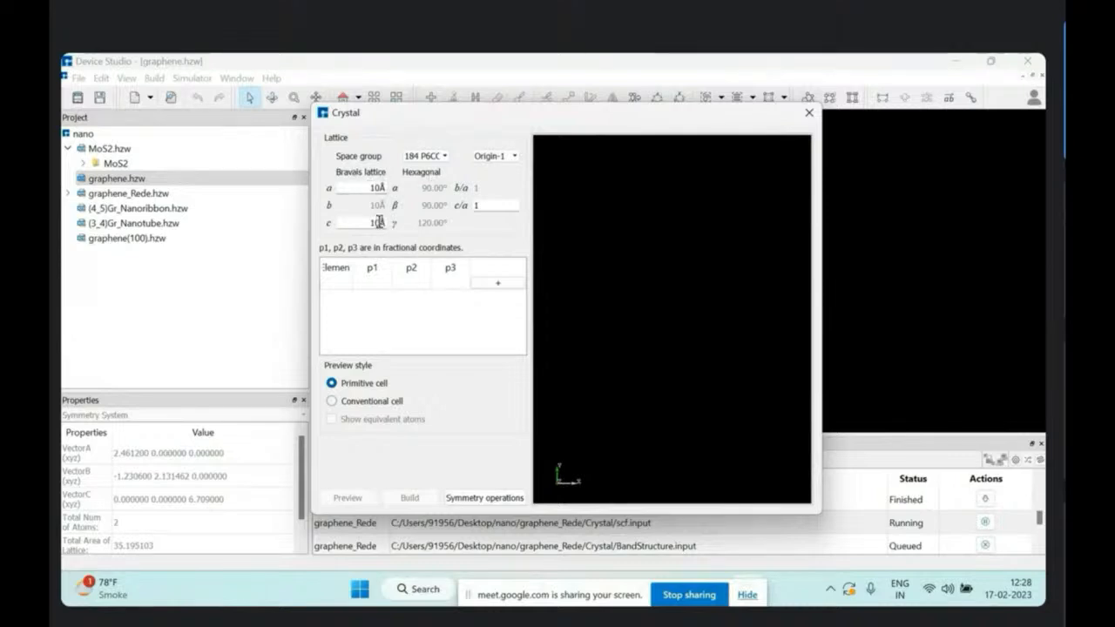
Step: Set the new crystal's space group to number 152
left_click(431, 157)
scroll(422, 201, "up", 3)
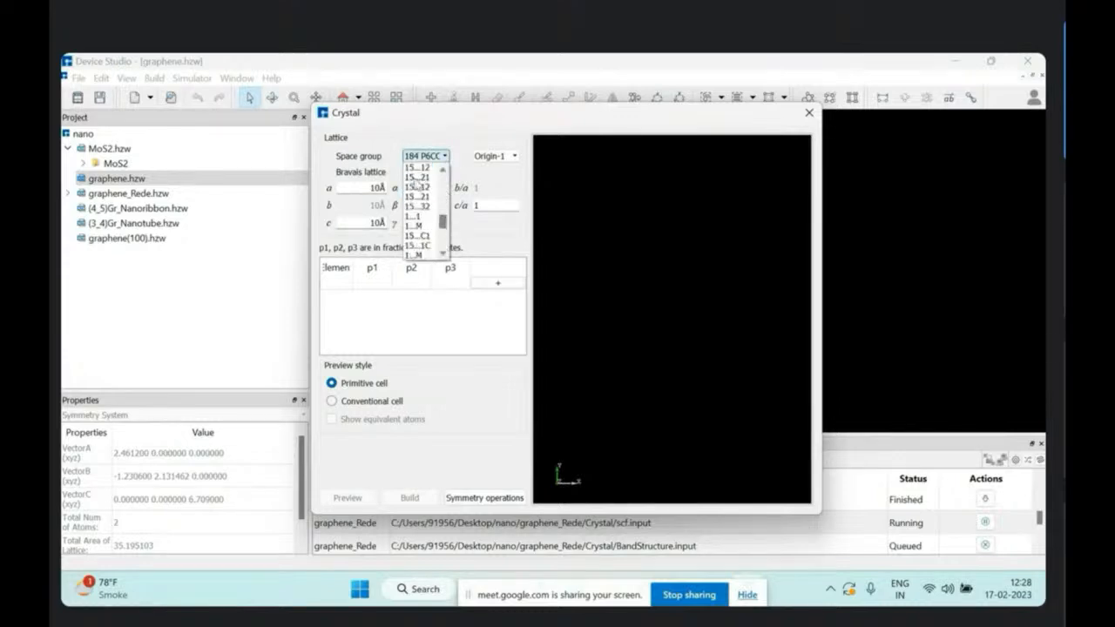
left_click(419, 177)
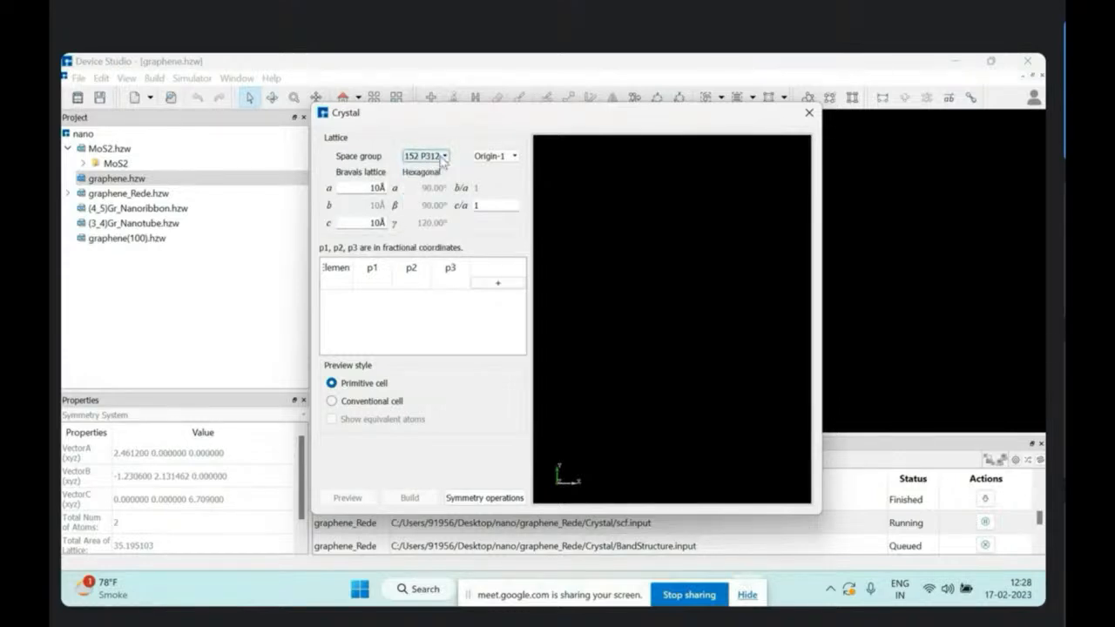
Step: Set the crystal's space group to 93 P4222, with lattice constant a at 5 Å and c at 6 Å
left_click(427, 155)
scroll(440, 191, "up", 5)
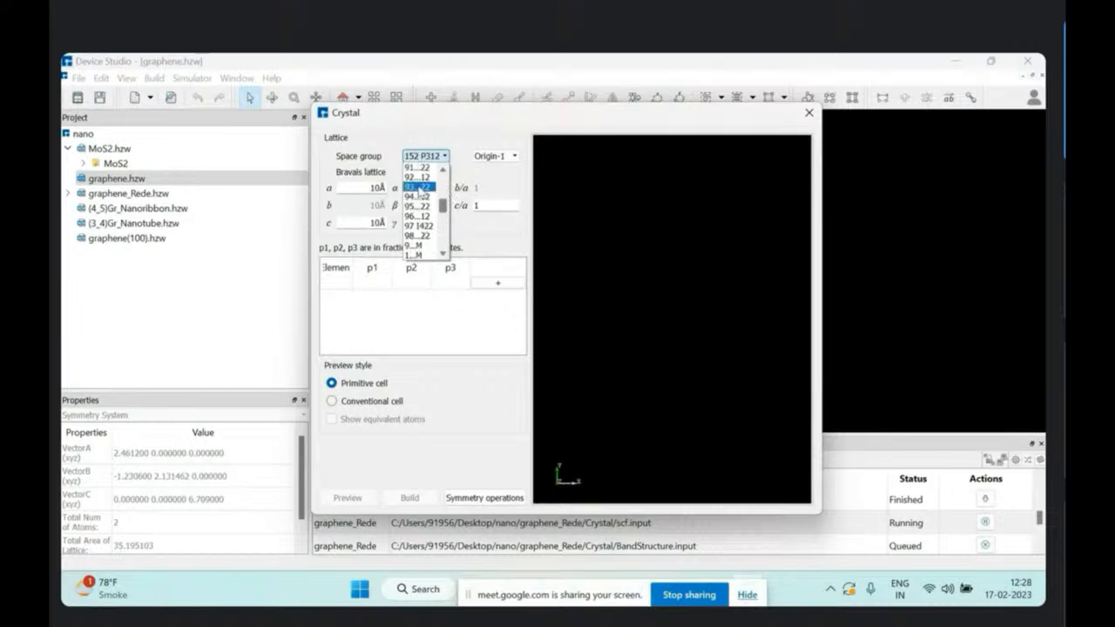
left_click(420, 188)
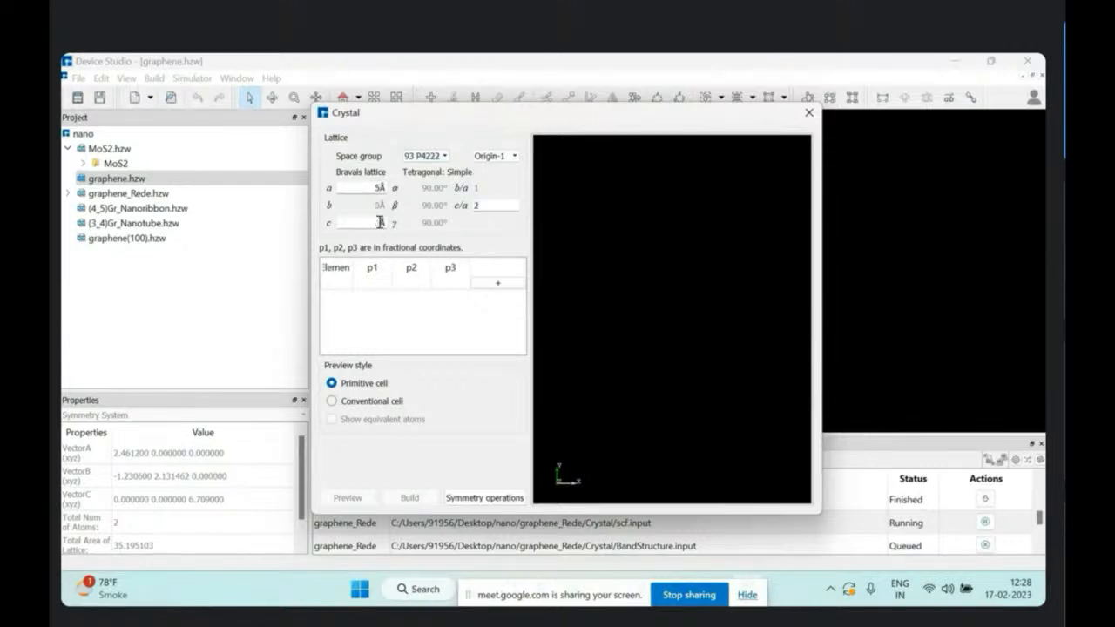
type("6")
Step: Add a carbon atom at fractional coordinates 0.5, 0.5, 0.5 and preview the primitive cell from an angle
left_click(494, 286)
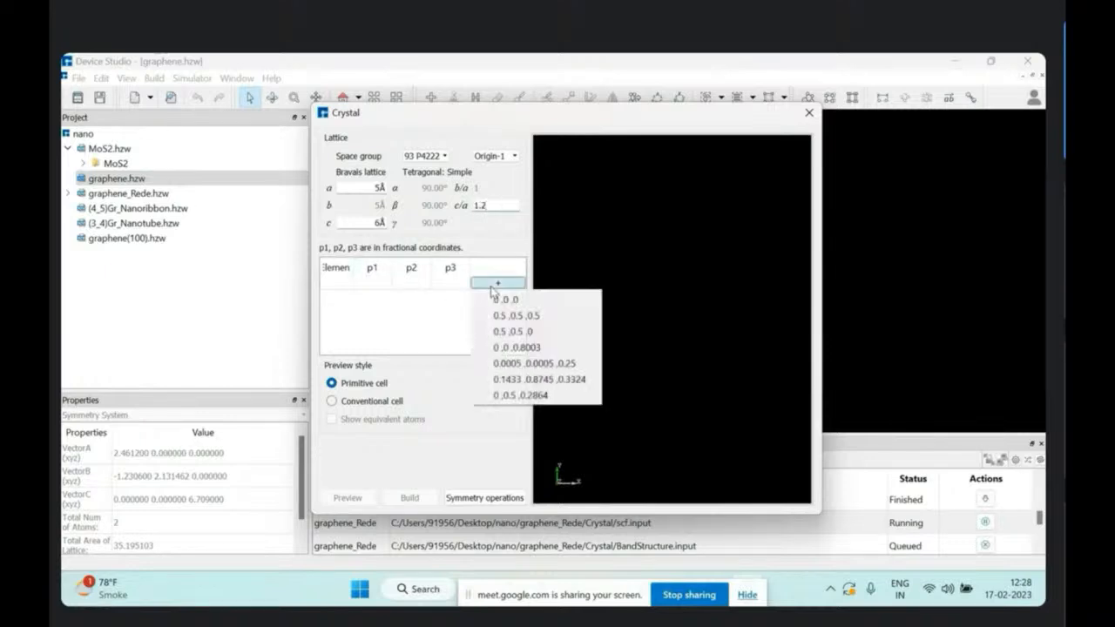
left_click(534, 316)
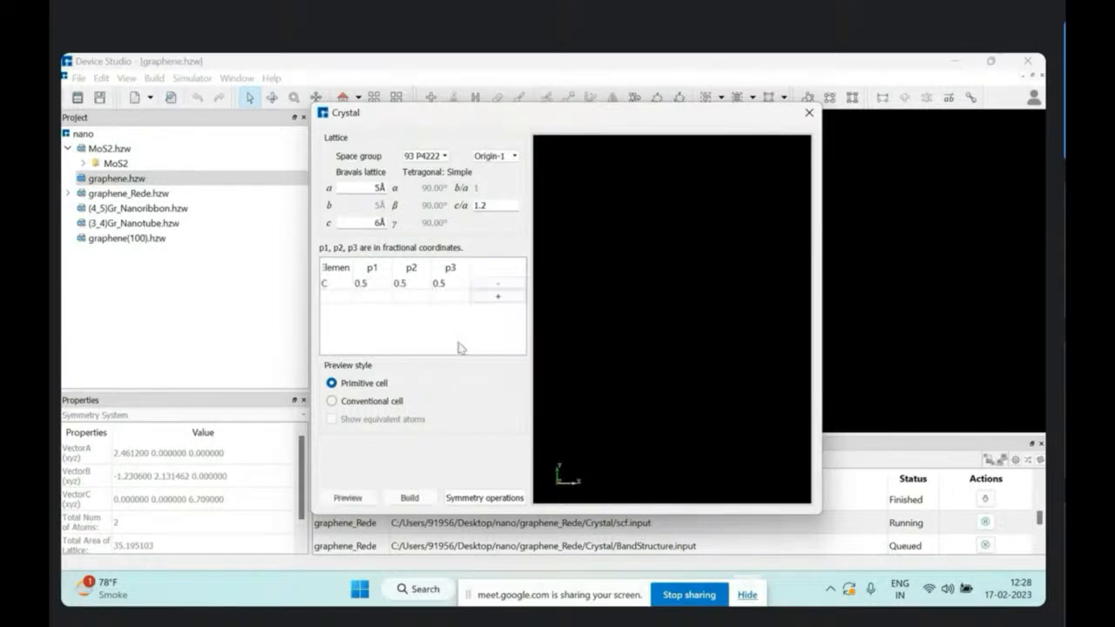
left_click(347, 498)
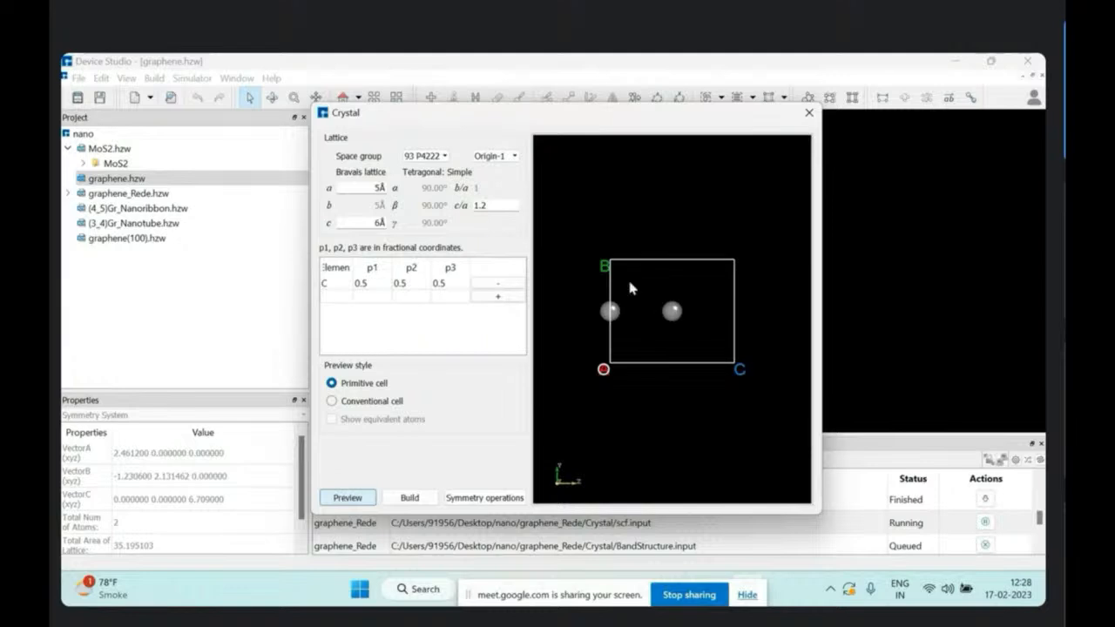
left_click_drag(696, 313, 523, 225)
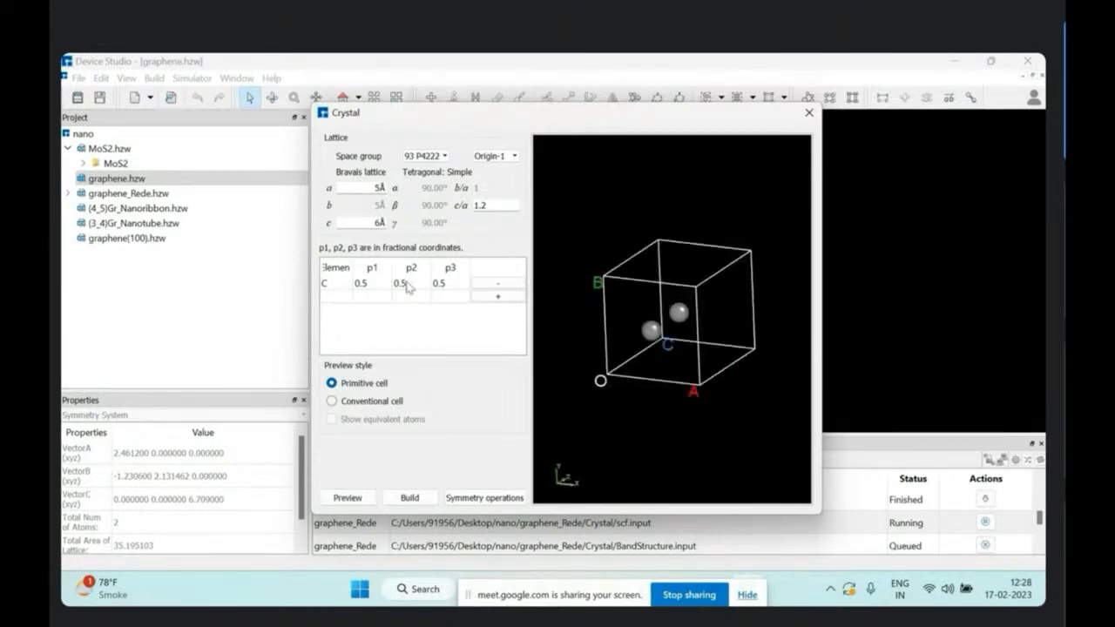
Step: Add carbon atoms at (0.5, 0.5, 0), (0.0005, 0.0005, 0.25) and (0.1433, 0.8745, 0.3324), and preview the crystal
left_click(498, 296)
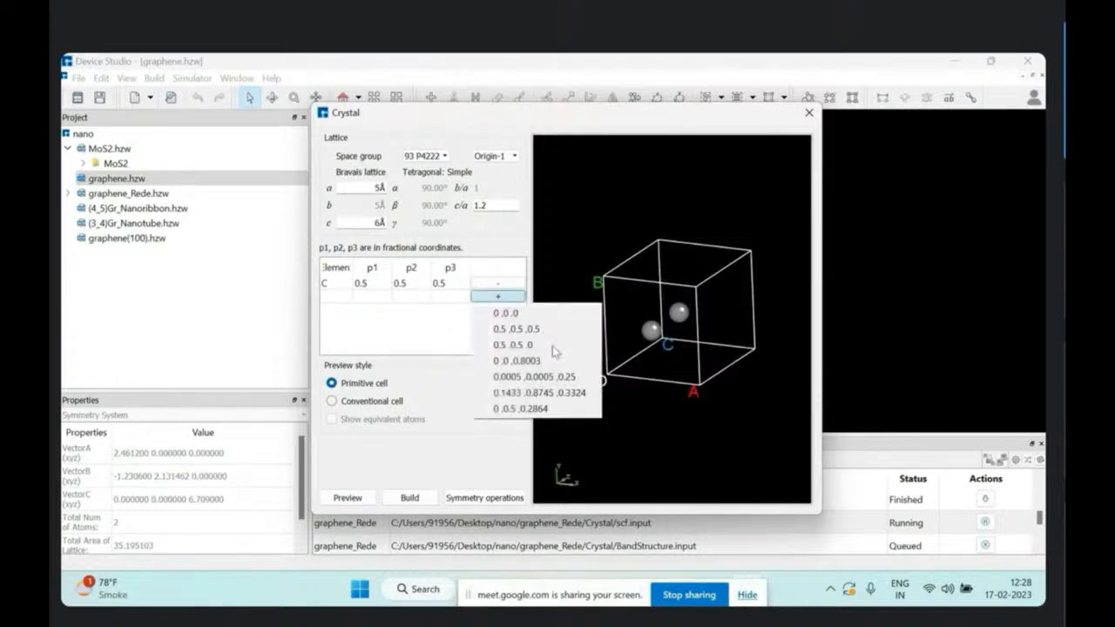
left_click(556, 346)
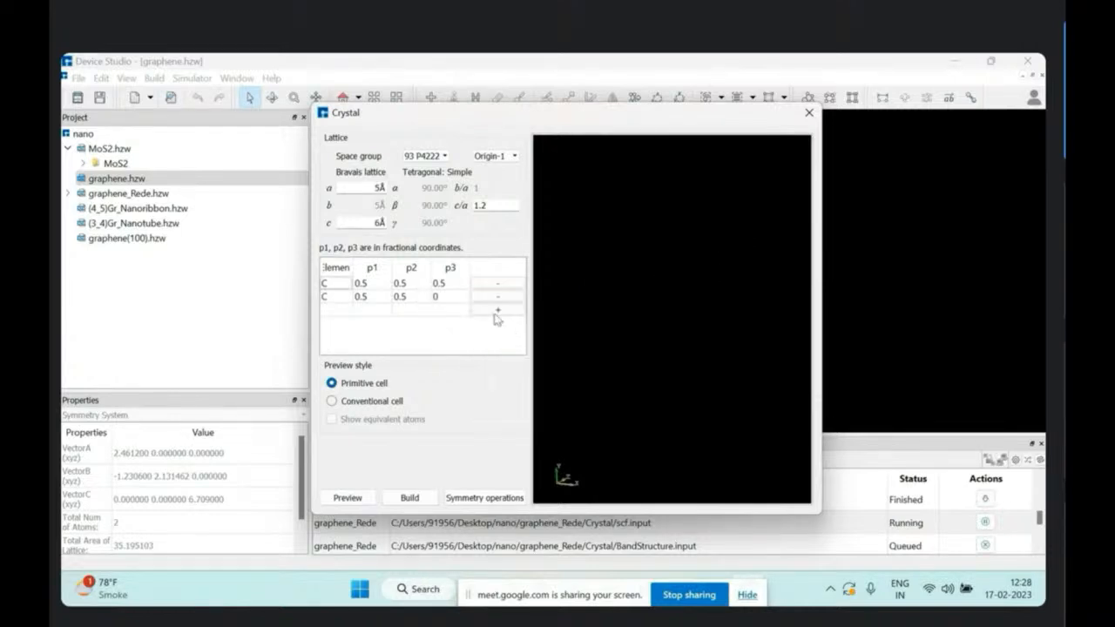
left_click(498, 310)
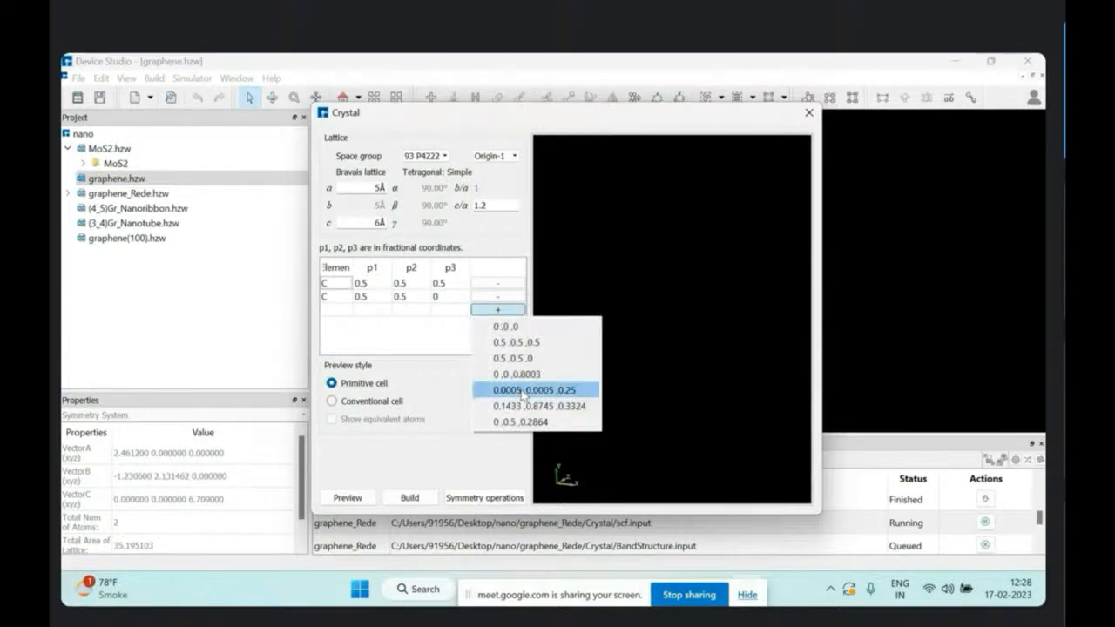
left_click(523, 392)
left_click(499, 322)
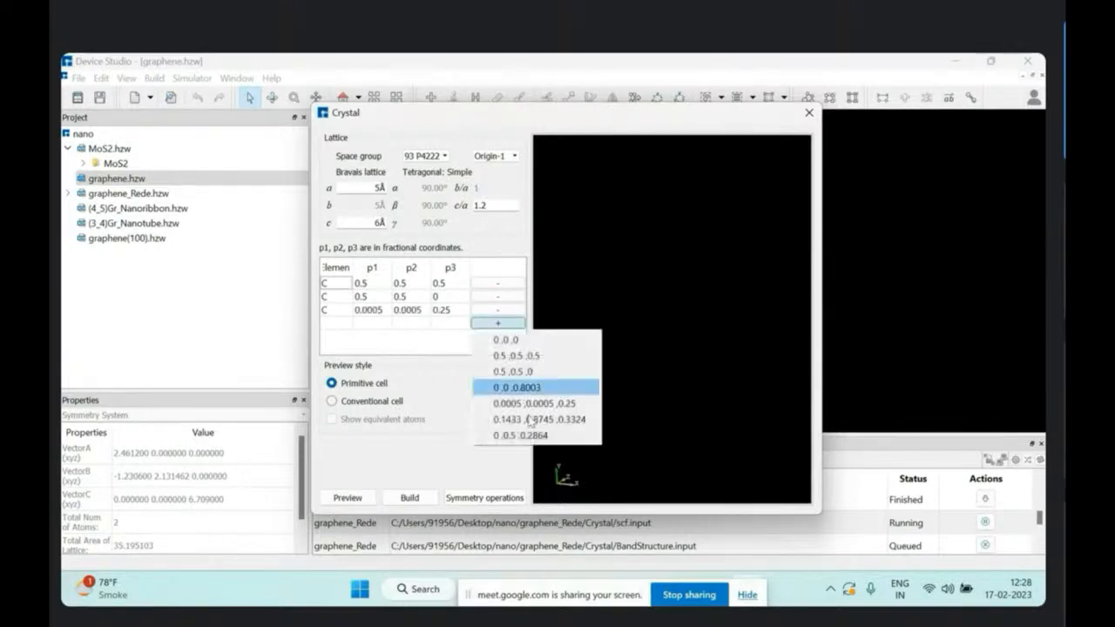
left_click(530, 420)
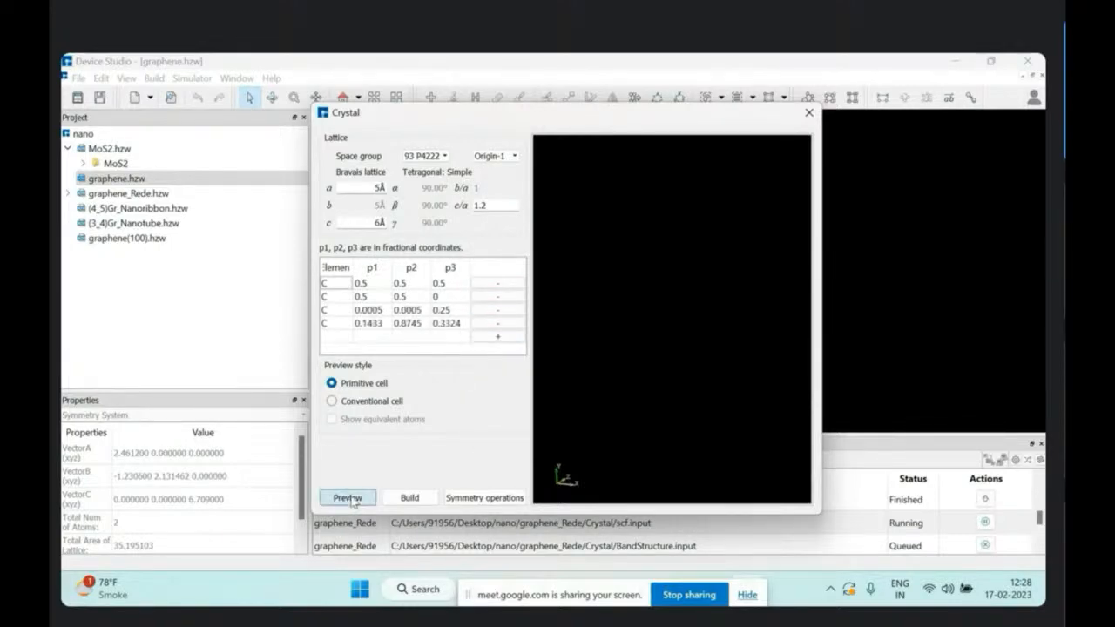
left_click(348, 498)
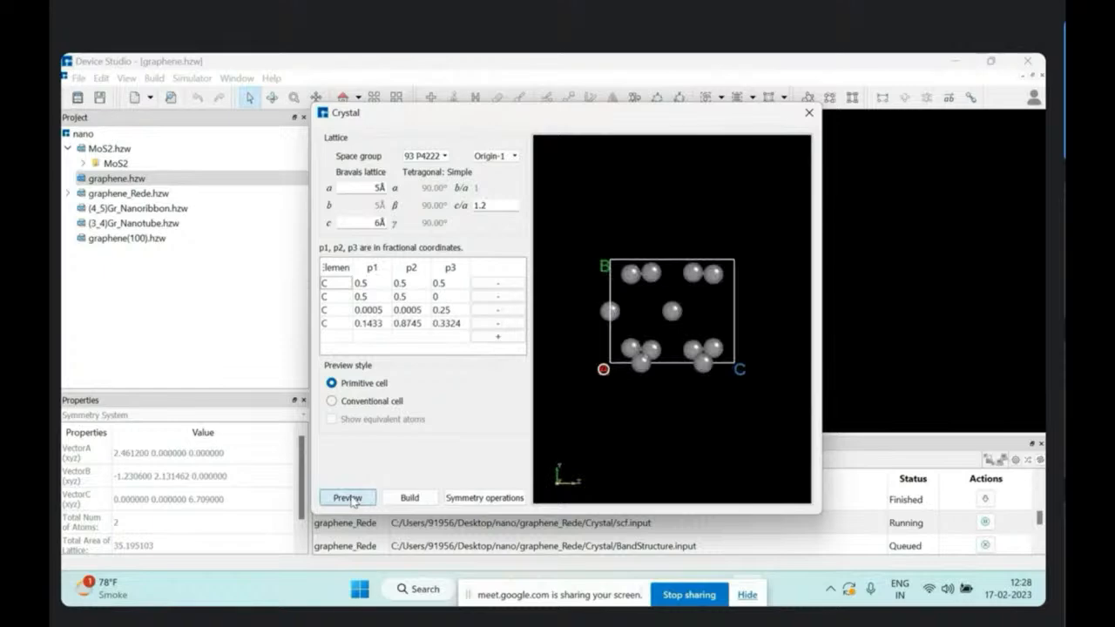
Step: Change the first atom's element to boron (B) and the second atom's element to aluminium (Al)
double_click(334, 295)
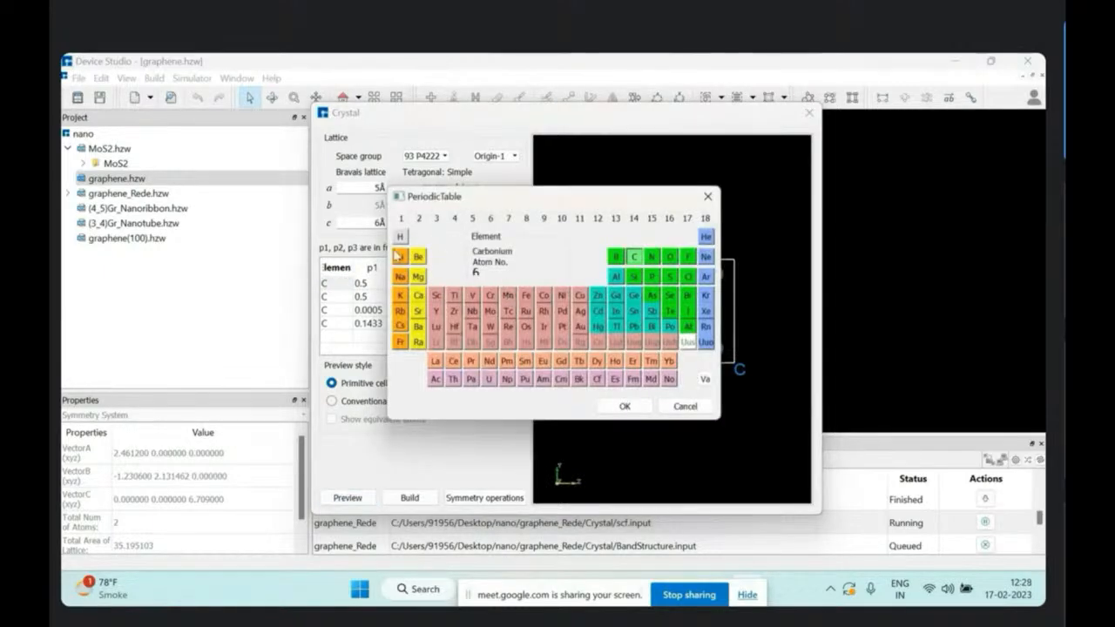
left_click(616, 256)
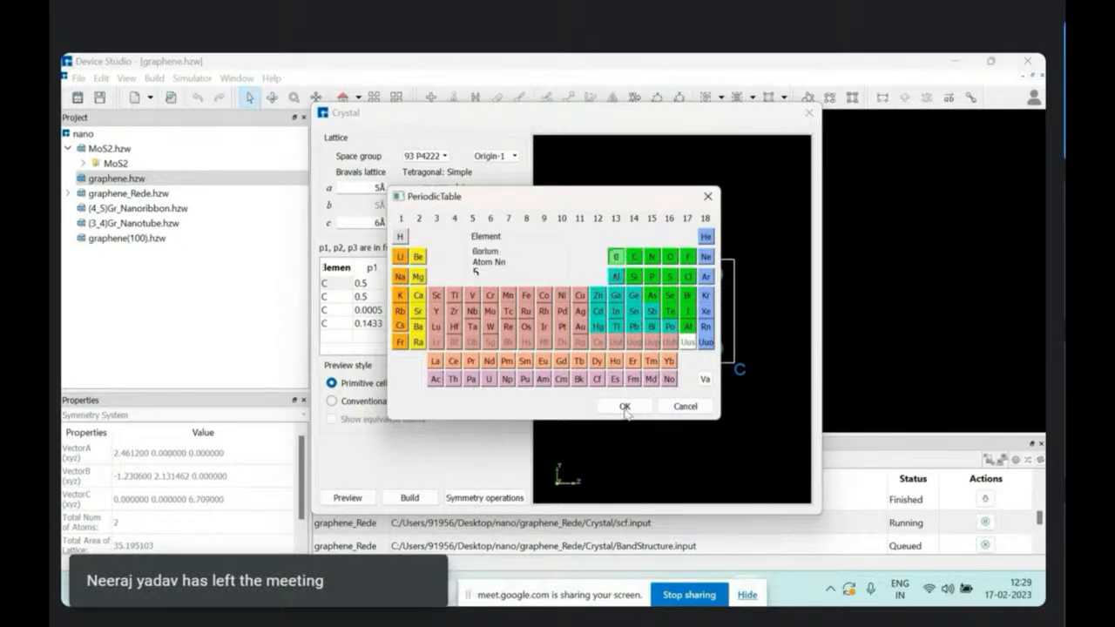
left_click(625, 406)
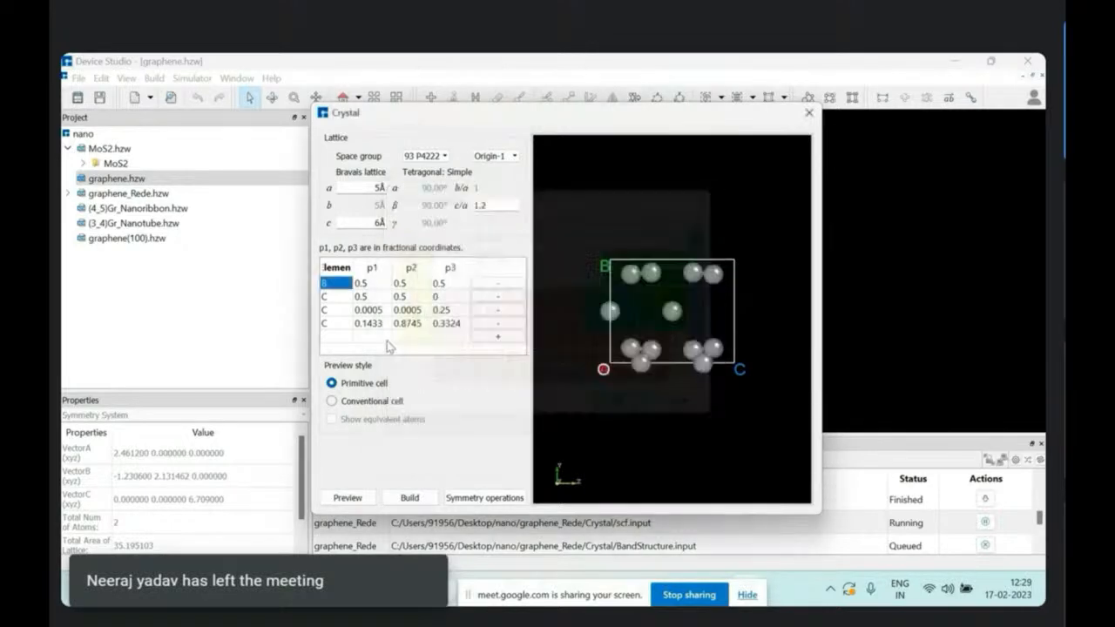
left_click(337, 298)
double_click(336, 300)
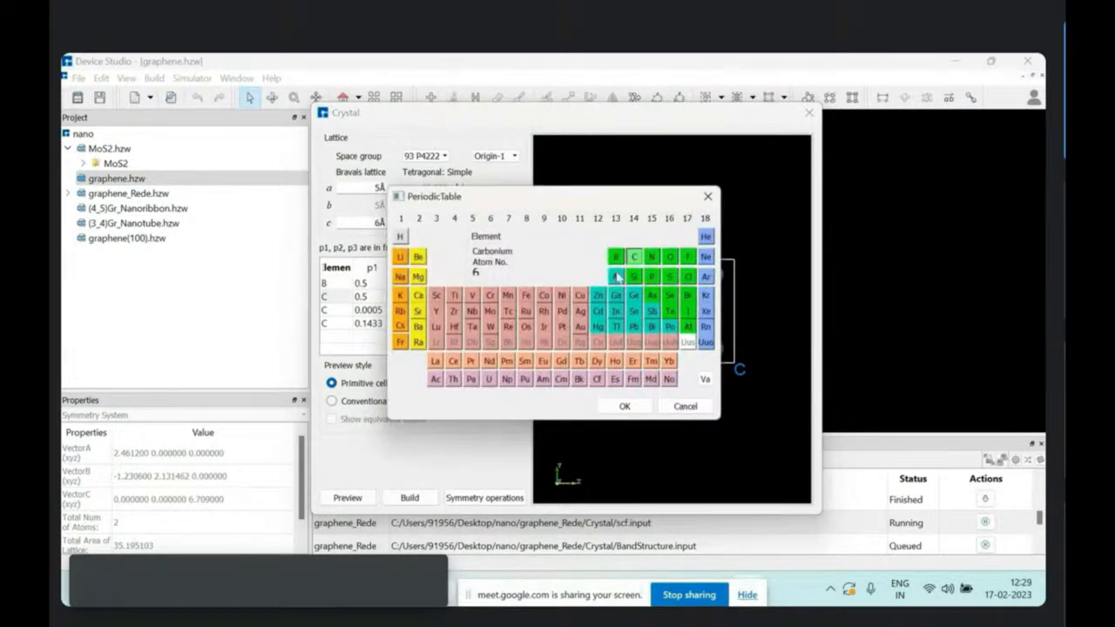
left_click(616, 276)
left_click(624, 406)
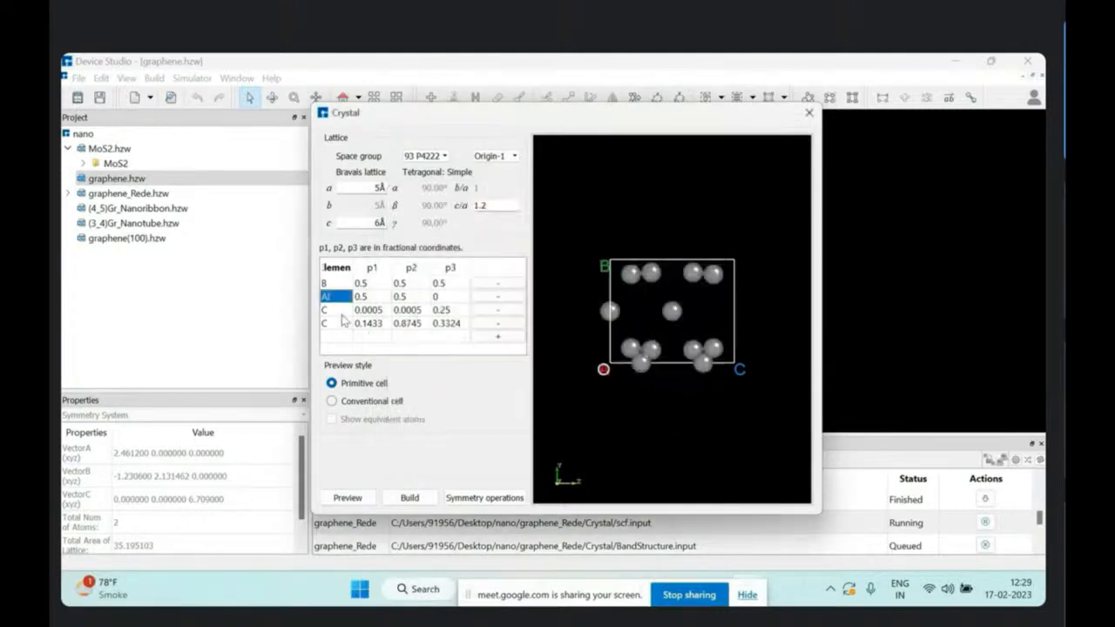
Step: Change the third atom's element to indium (In) and preview the updated crystal from several angles
double_click(342, 318)
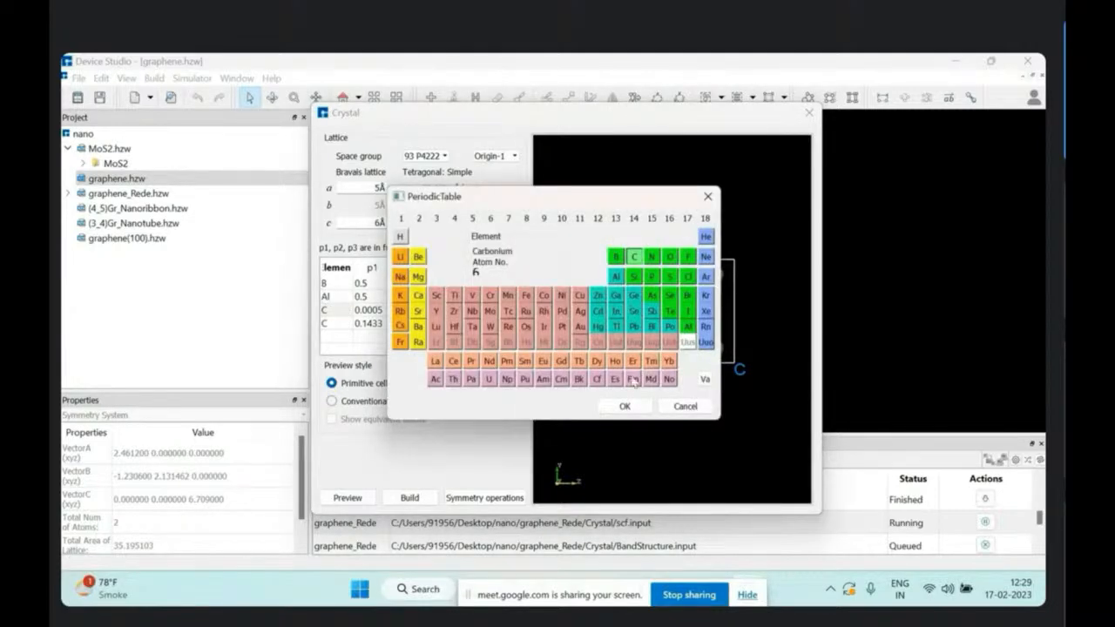
left_click(616, 311)
left_click(635, 406)
left_click(417, 311)
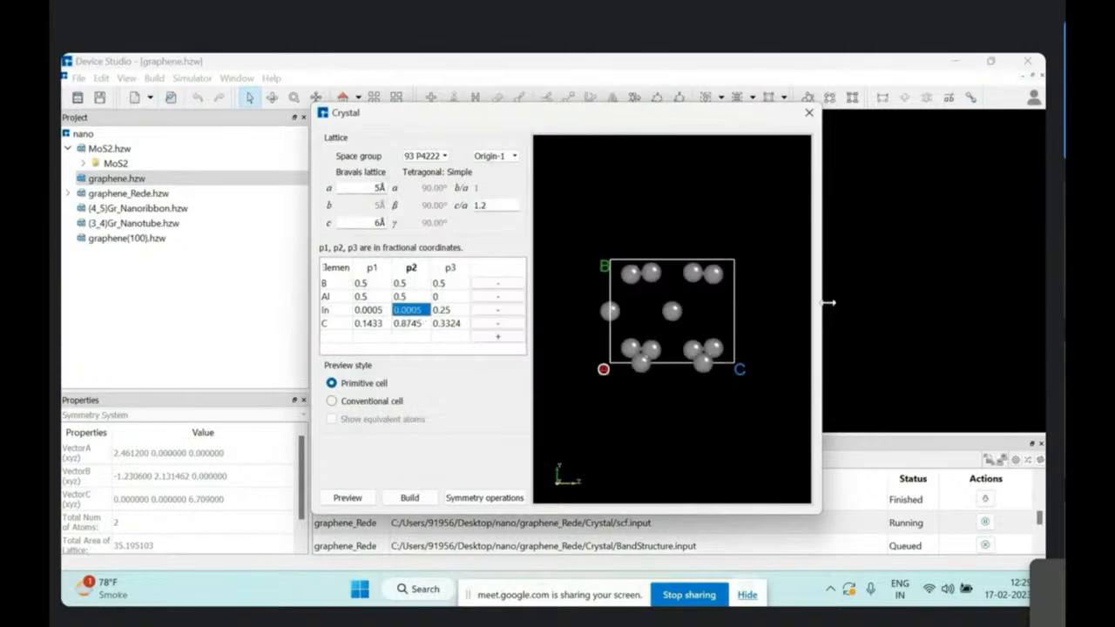
left_click(347, 497)
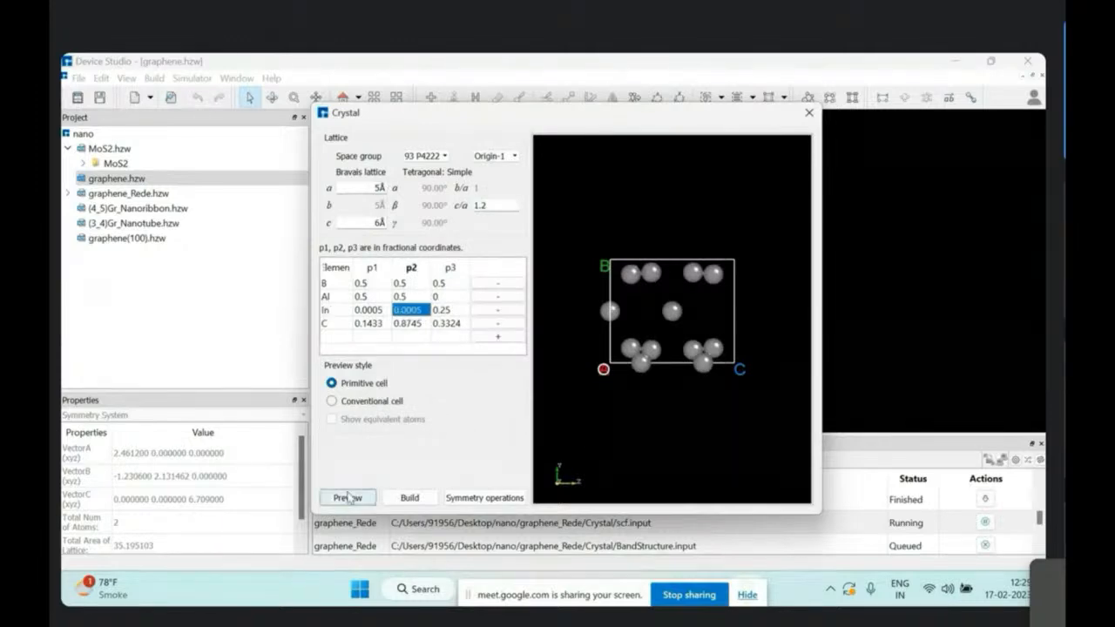
left_click_drag(686, 363, 556, 366)
left_click_drag(752, 335, 621, 320)
left_click_drag(658, 245, 583, 366)
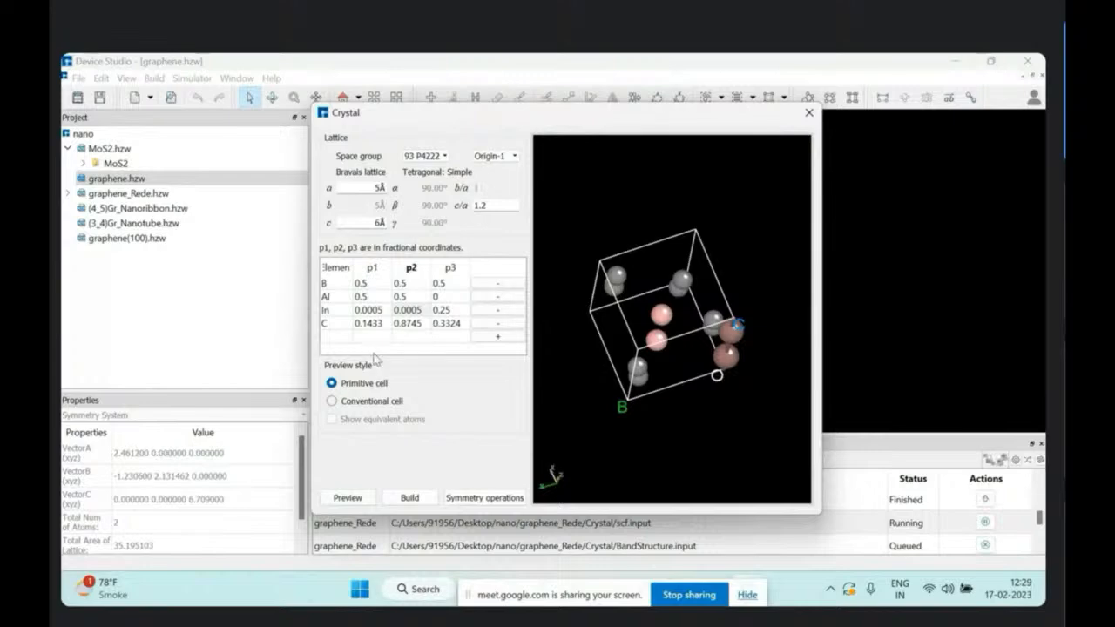
Step: Preview the crystal as a conventional cell and build it into the project
left_click(360, 403)
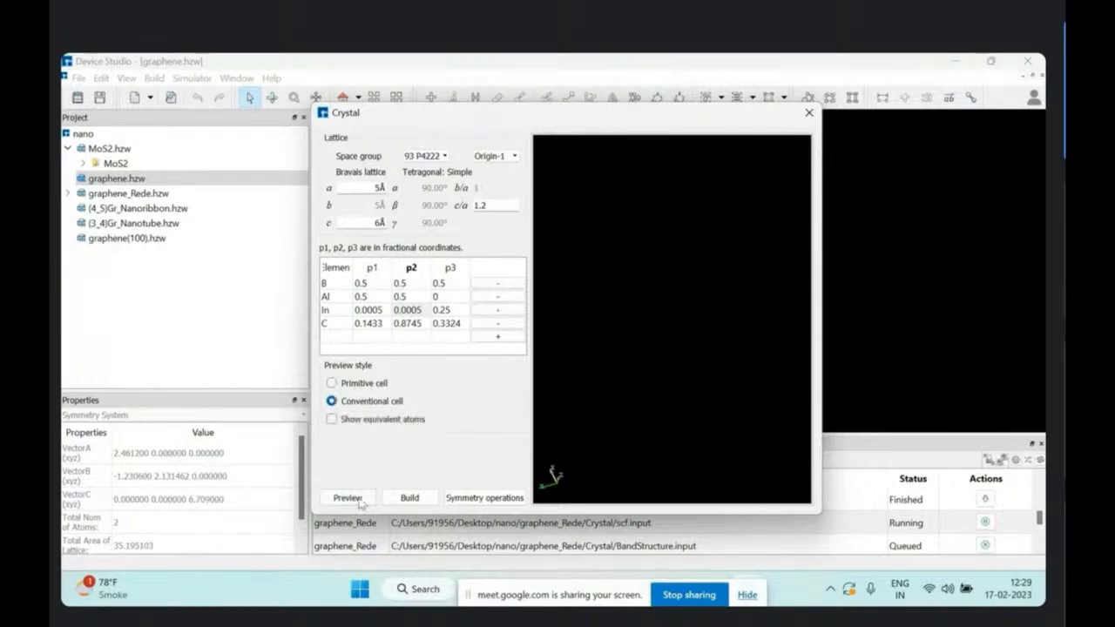
left_click(360, 500)
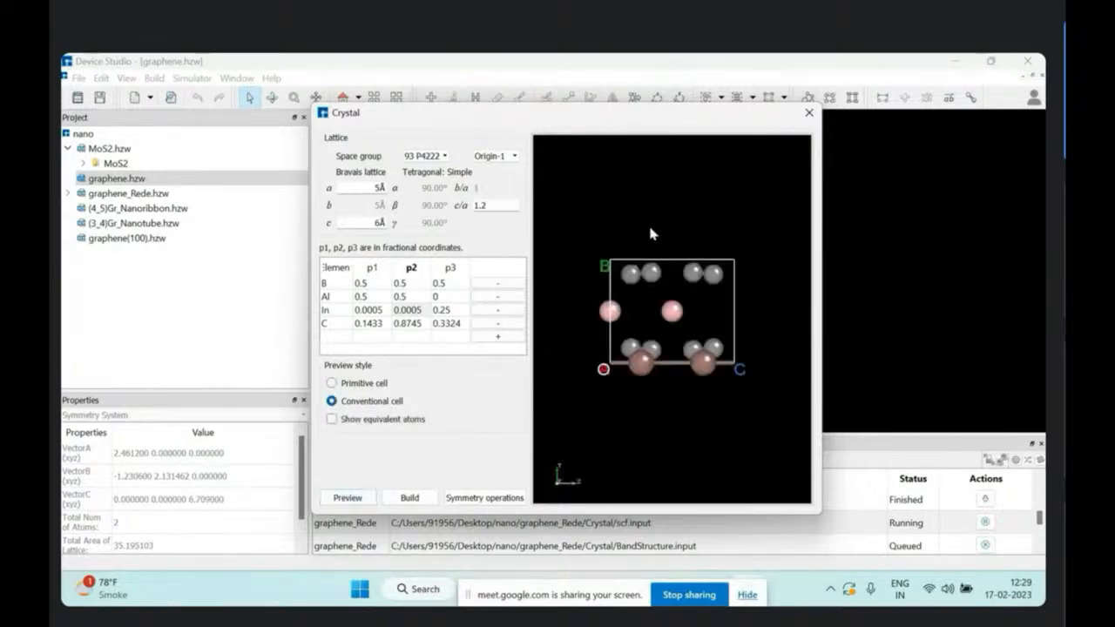
left_click_drag(647, 223, 636, 136)
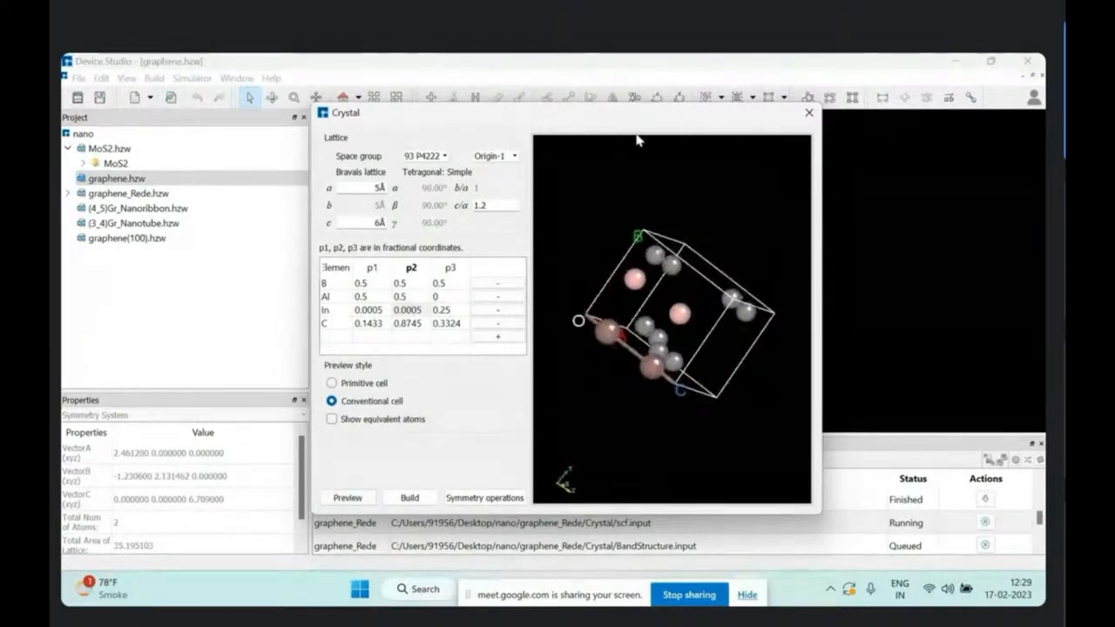
left_click(409, 499)
right_click_drag(725, 256, 667, 228)
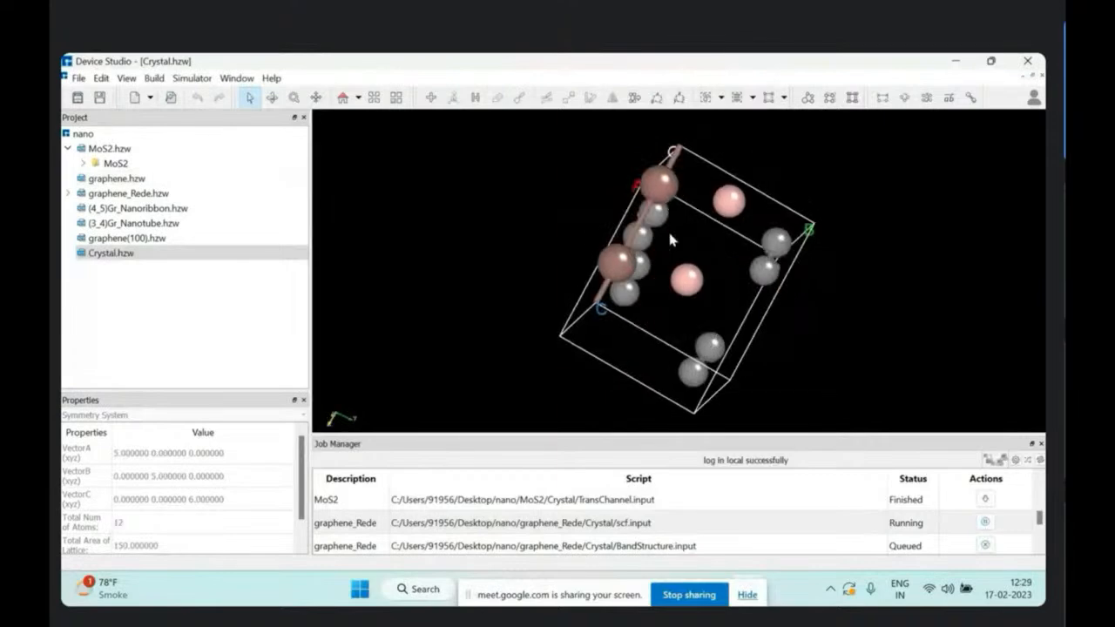
Step: Create a new molecule structure and add a hydrogen atom at coordinates 0, 0, 0
left_click(78, 80)
mouse_move(105, 149)
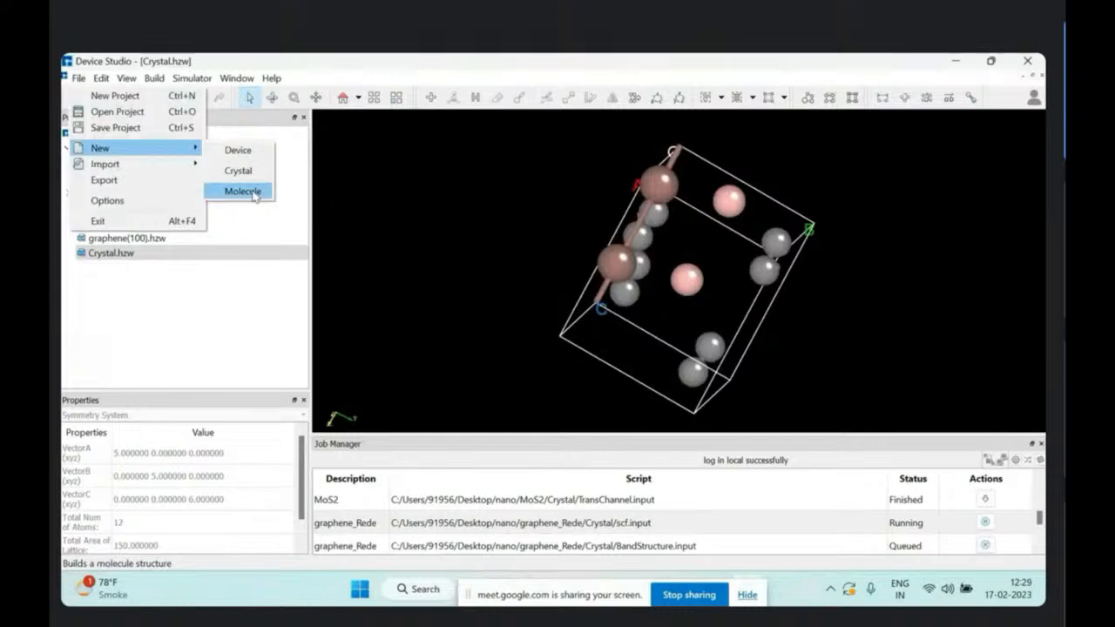
left_click(243, 191)
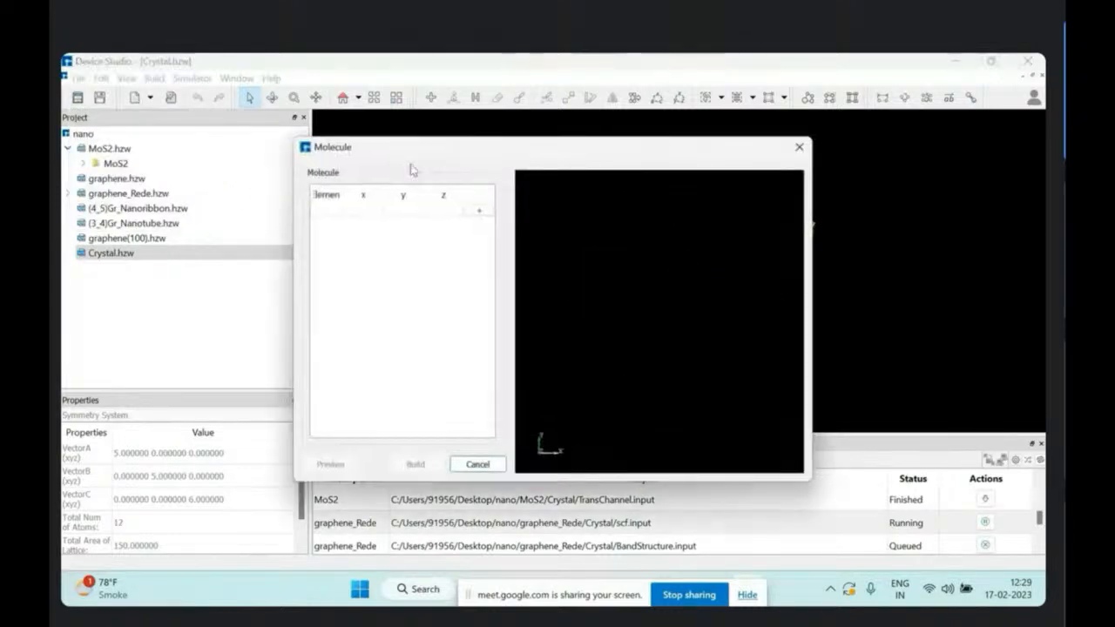
left_click(481, 212)
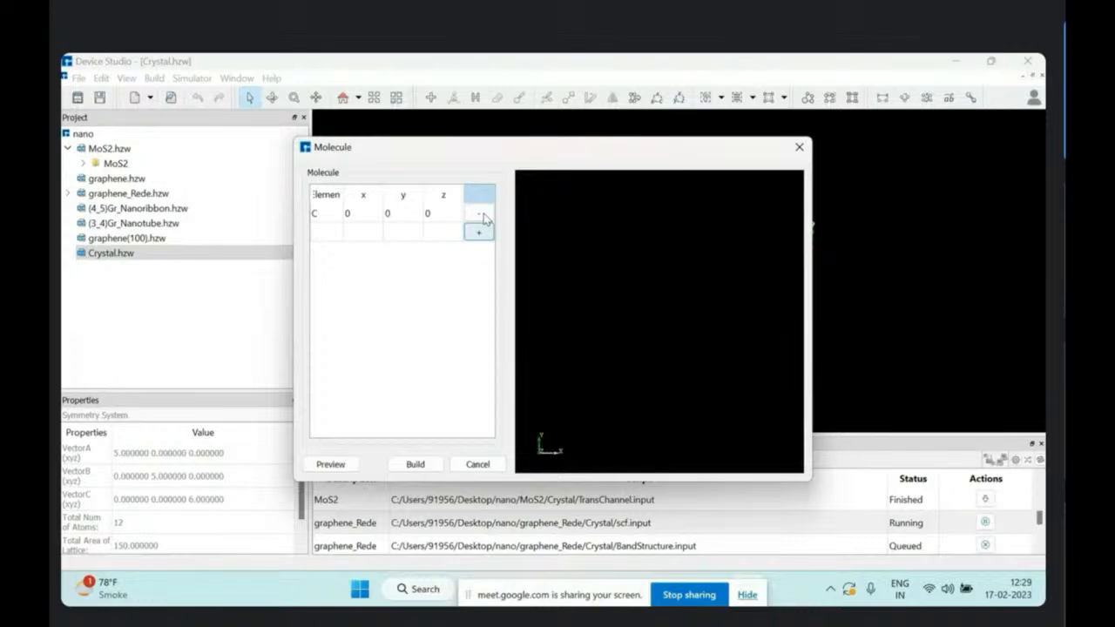
left_click(329, 214)
left_click(330, 215)
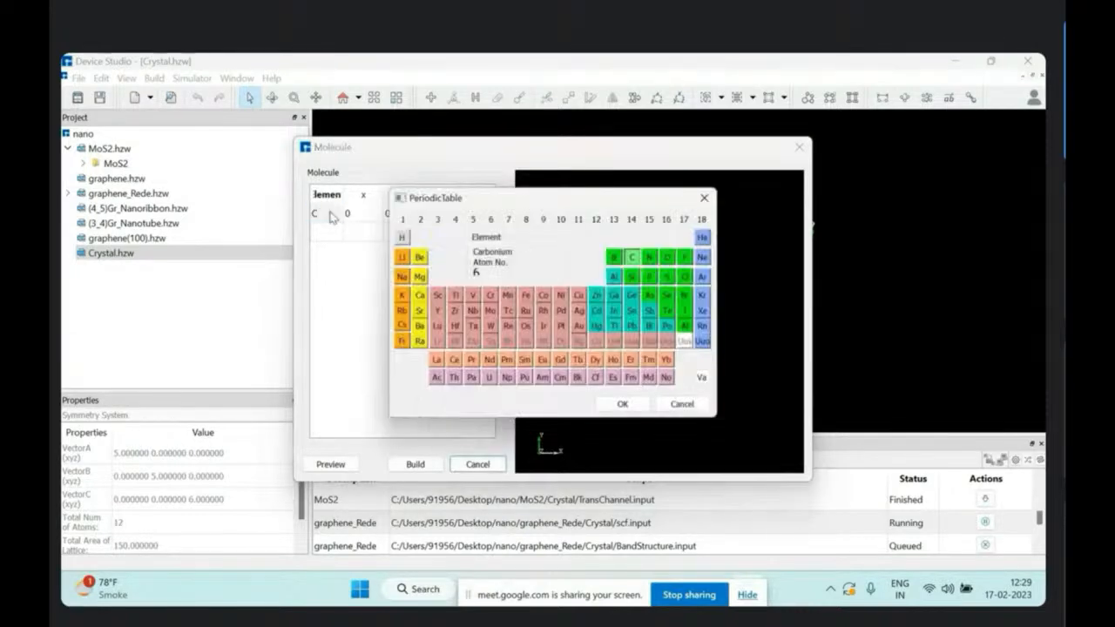
left_click(400, 238)
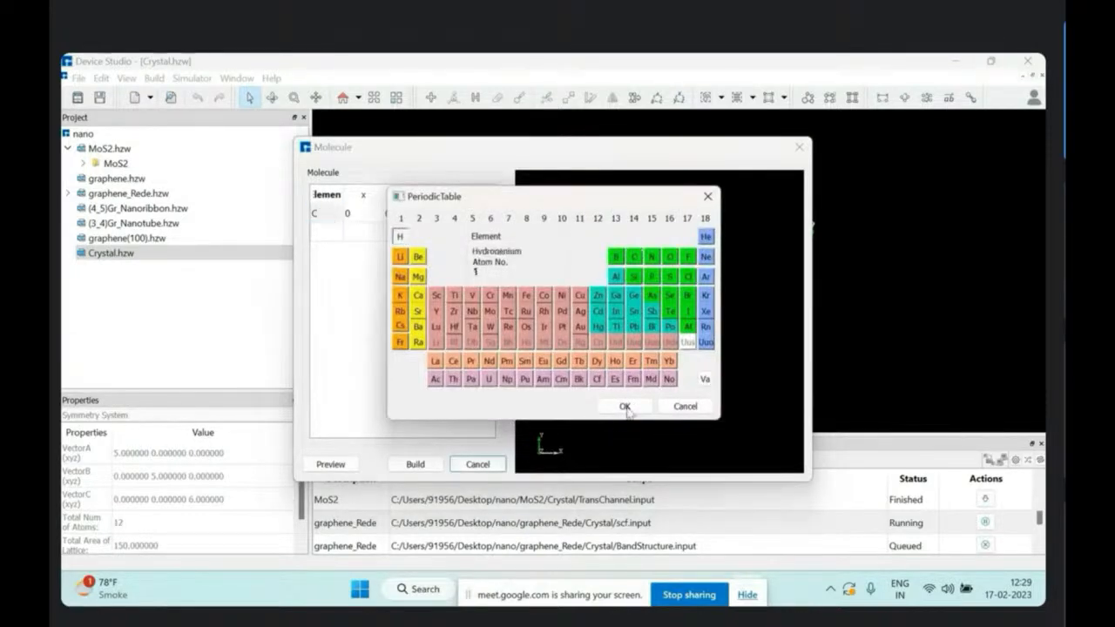
left_click(624, 406)
Step: Add a second hydrogen atom and an oxygen atom to the molecule, both at coordinates 0, 0, 0
left_click(478, 234)
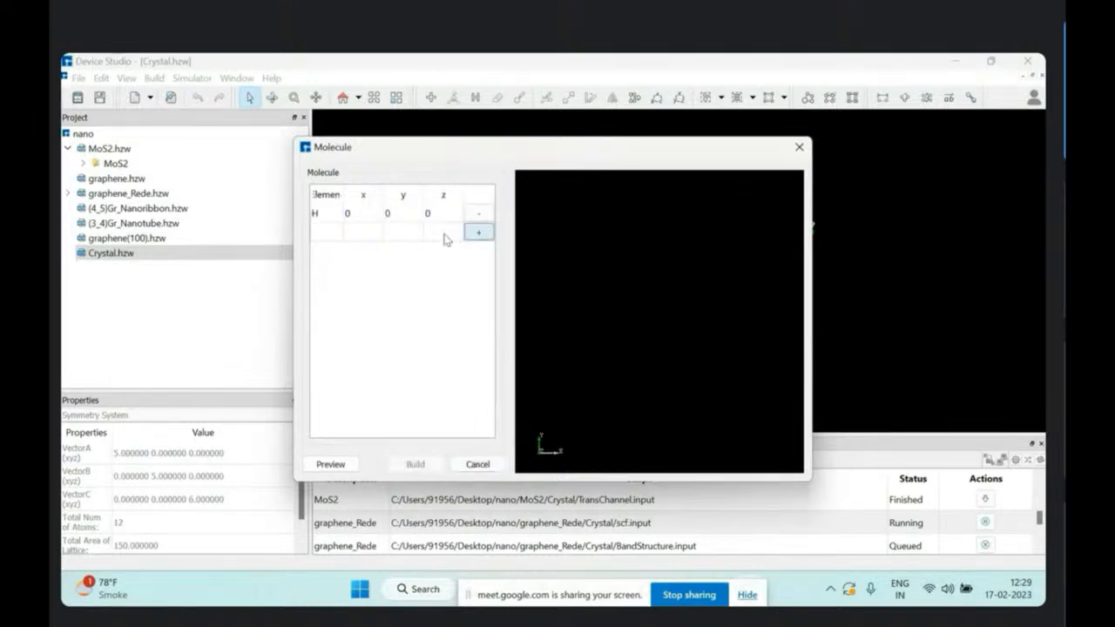
left_click(328, 231)
left_click(328, 232)
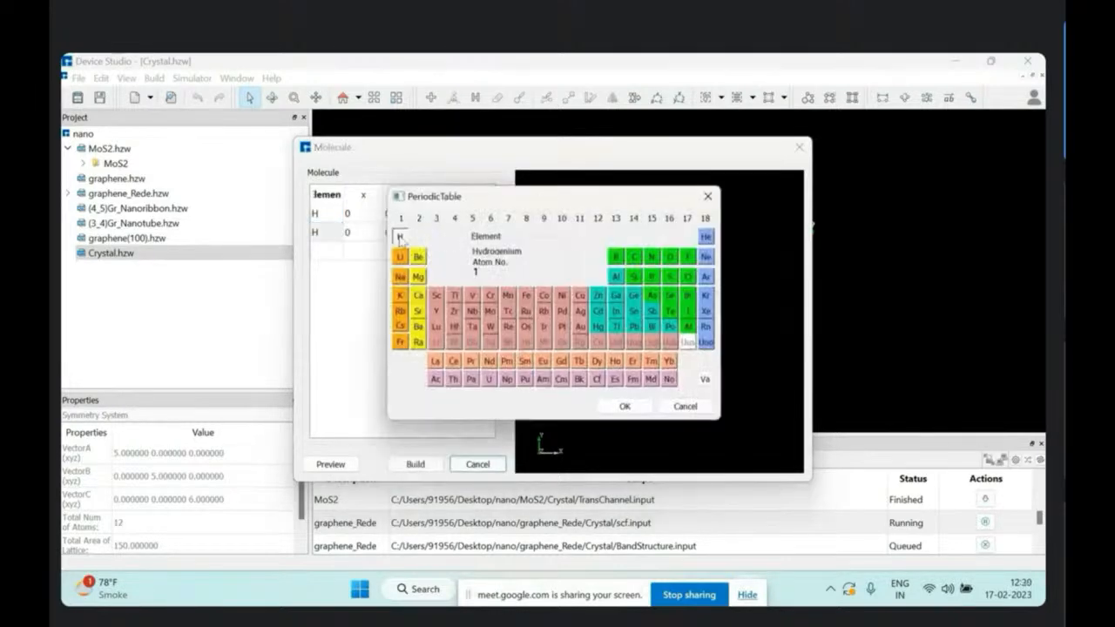
left_click(626, 408)
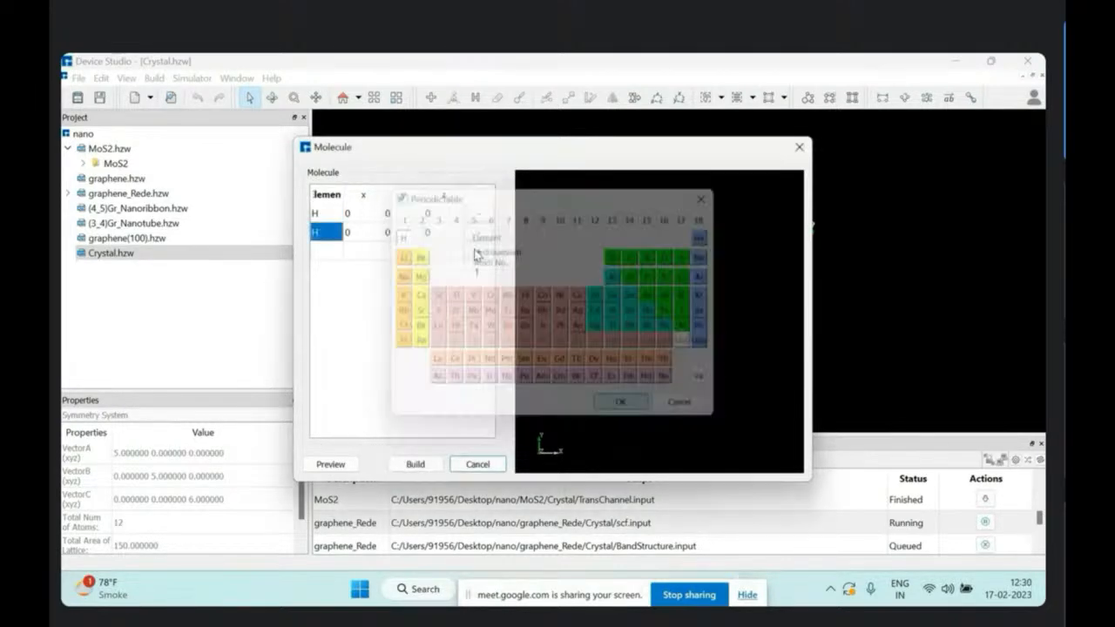
left_click(478, 252)
double_click(328, 251)
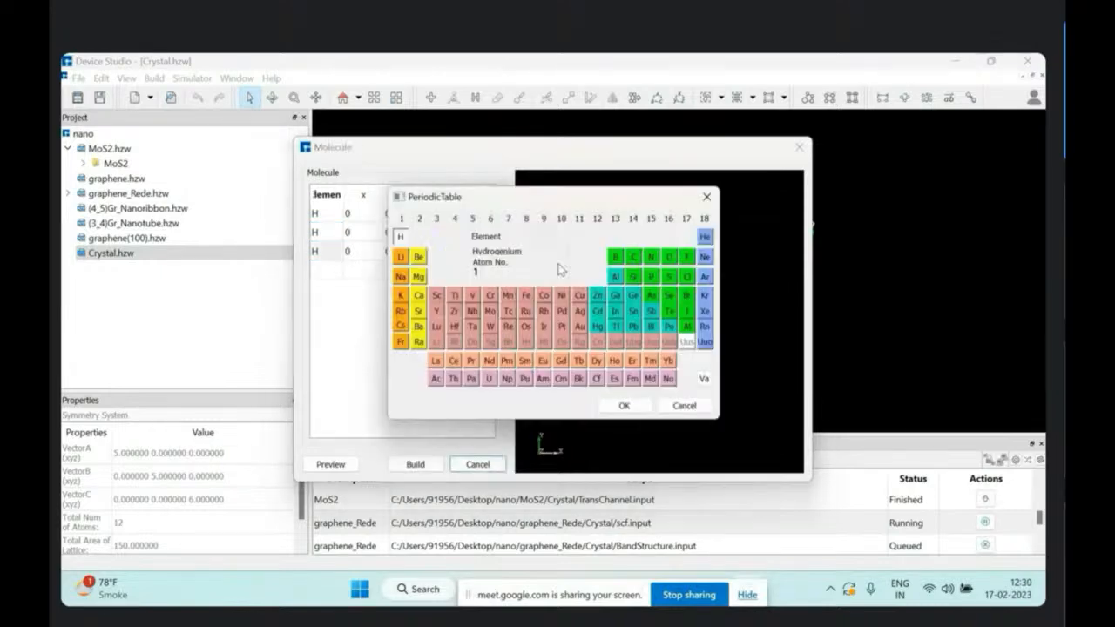
left_click(672, 259)
left_click(644, 409)
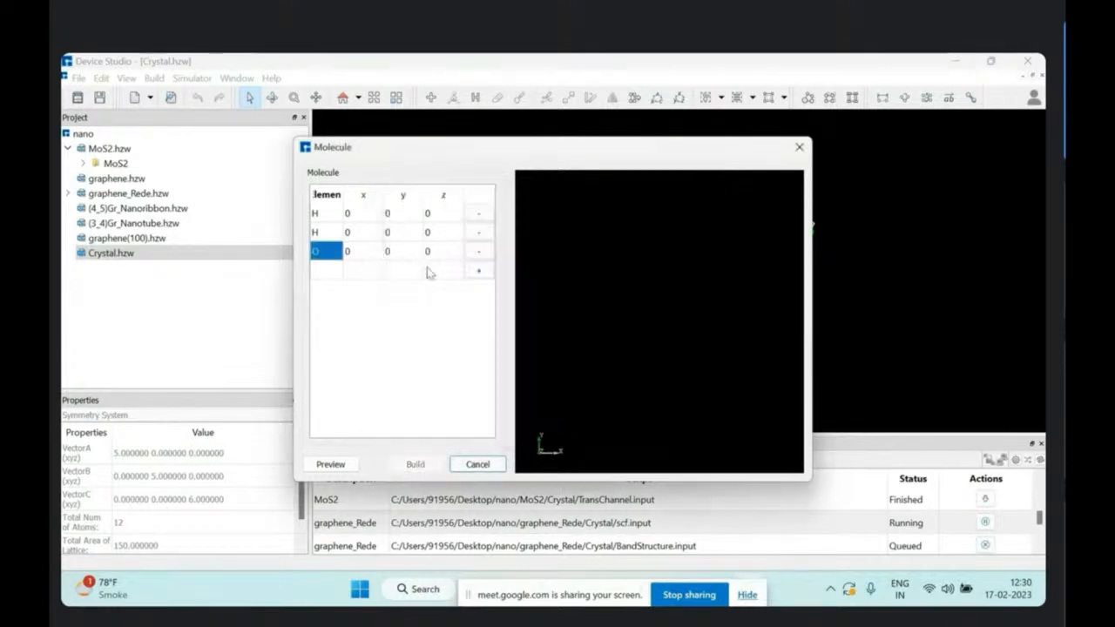
Step: Set the second hydrogen atom's y coordinate and the oxygen atom's z coordinate to 0.9584
double_click(402, 232)
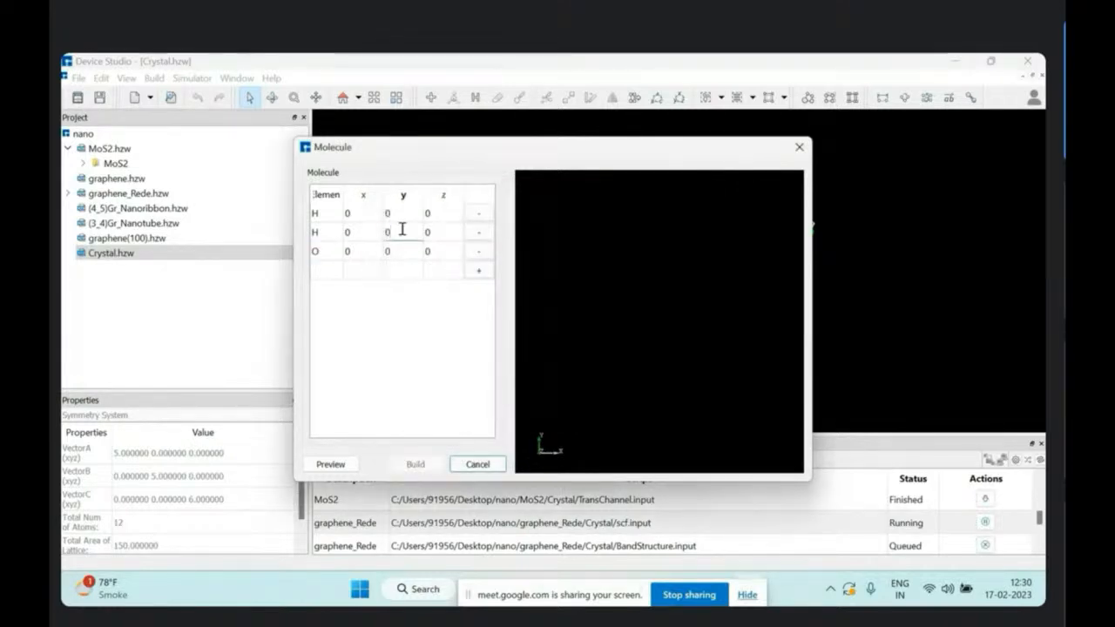
type(".9584")
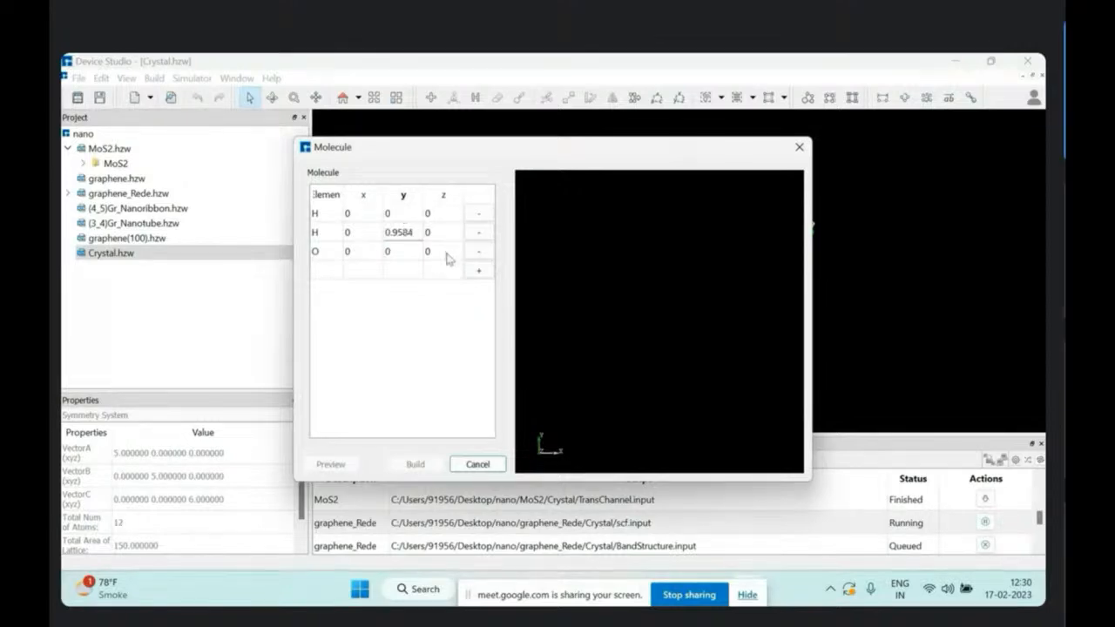
double_click(444, 252)
type(".9584")
left_click(444, 233)
Step: Preview the H-H-O molecule and build it into the project
left_click(331, 463)
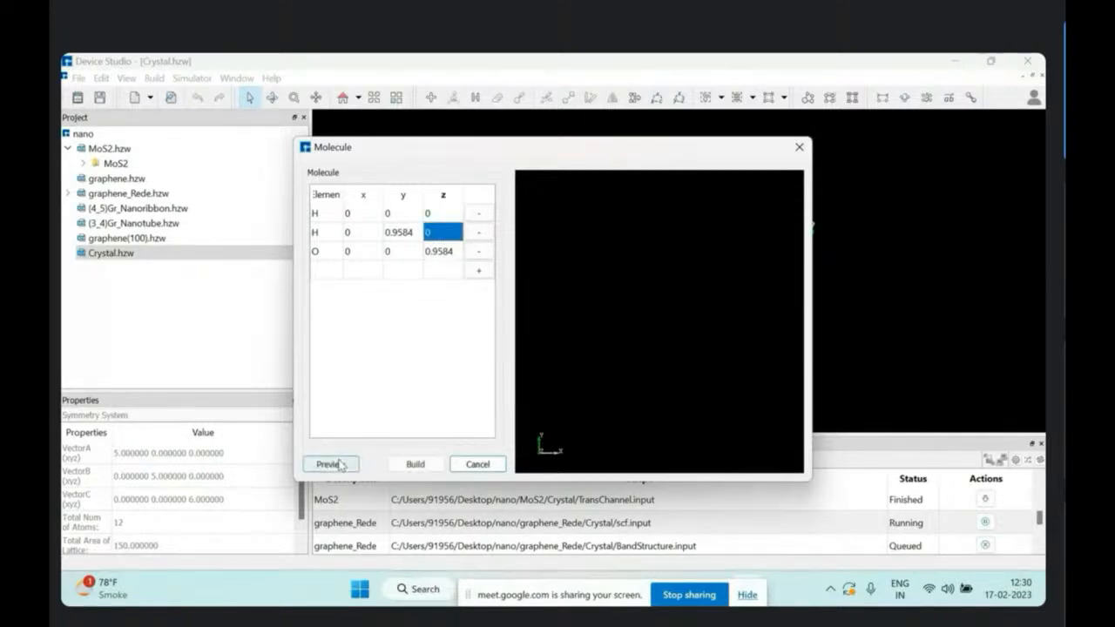
left_click_drag(614, 348, 579, 373)
left_click(414, 463)
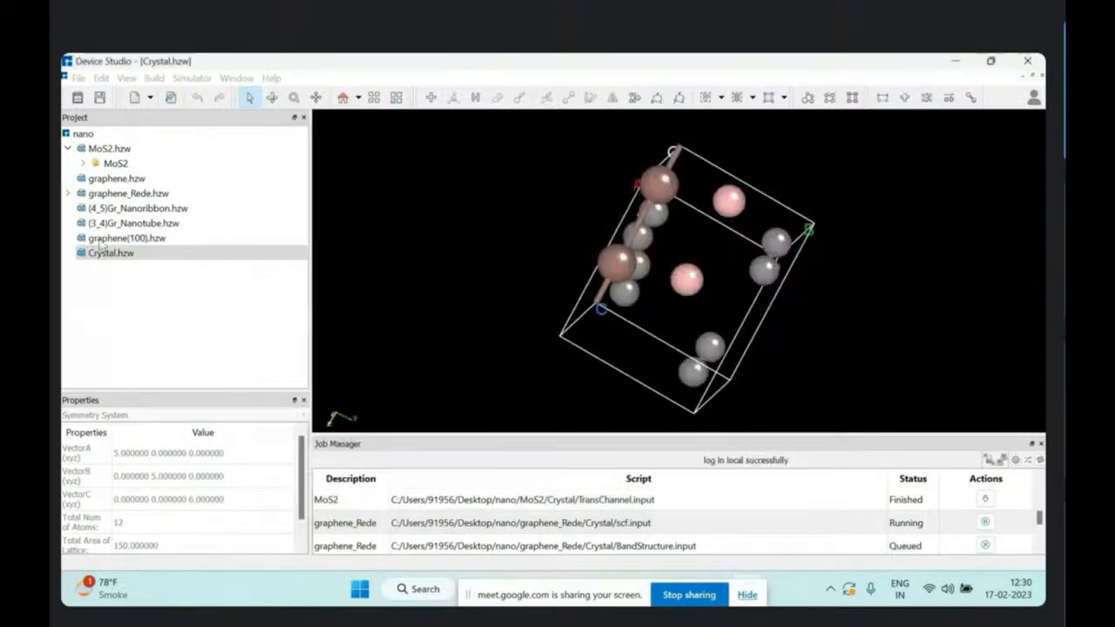
Step: View the graphene(100) surface and then the Crystal structure, trying a selection on the crystal's atoms
double_click(103, 240)
double_click(109, 253)
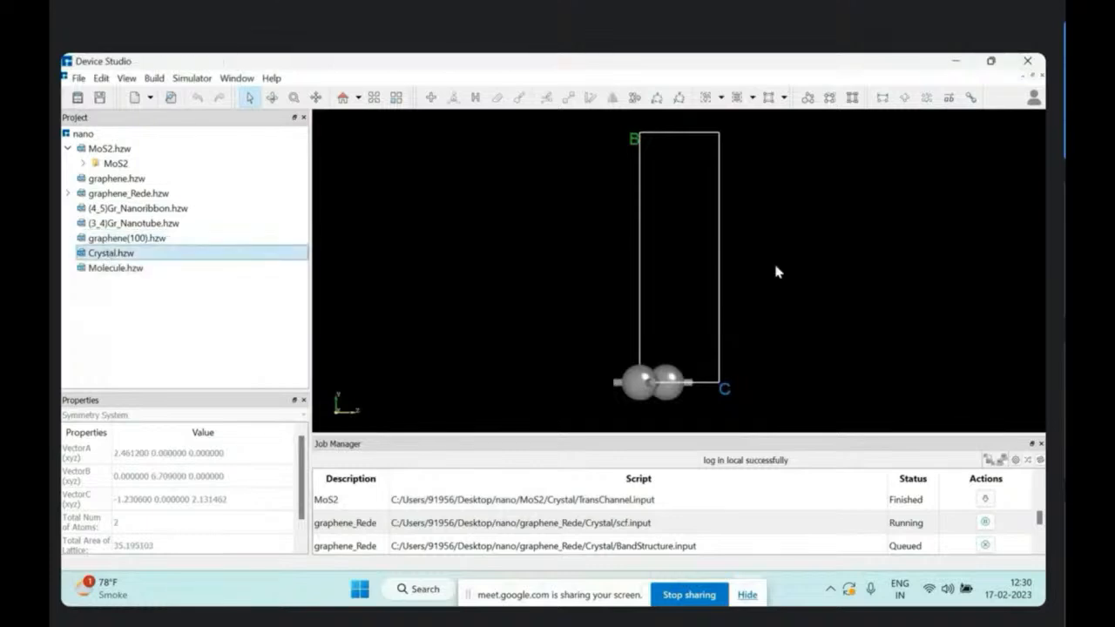
left_click_drag(564, 208, 701, 338)
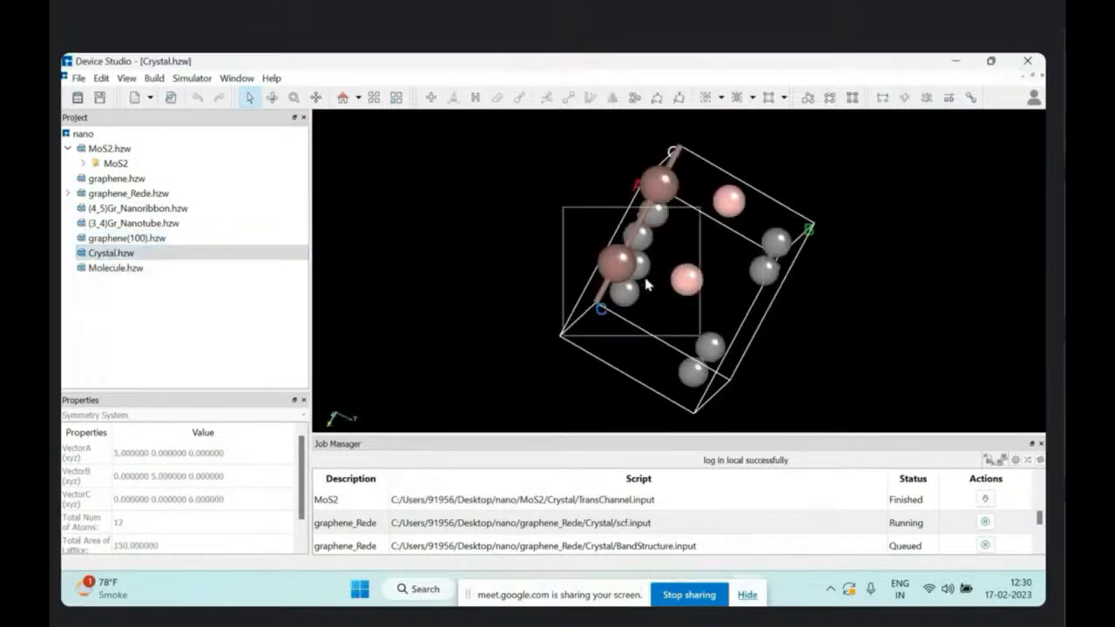
left_click(577, 243)
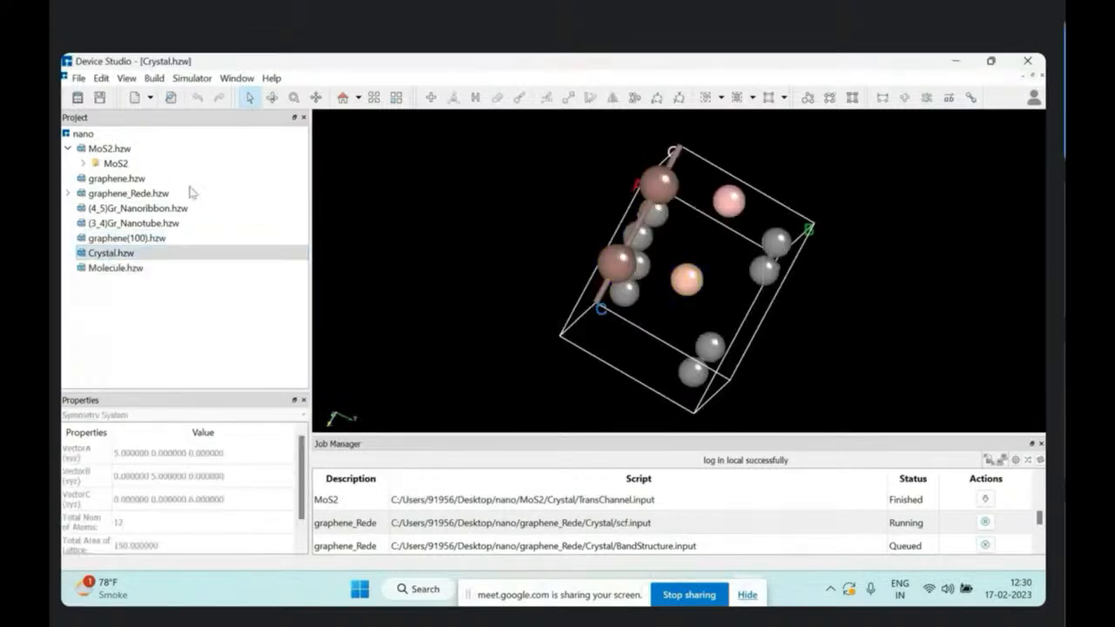
Step: Convert the MoS2 structure and the (4_5)Gr_Nanoribbon structure to molecules
double_click(122, 149)
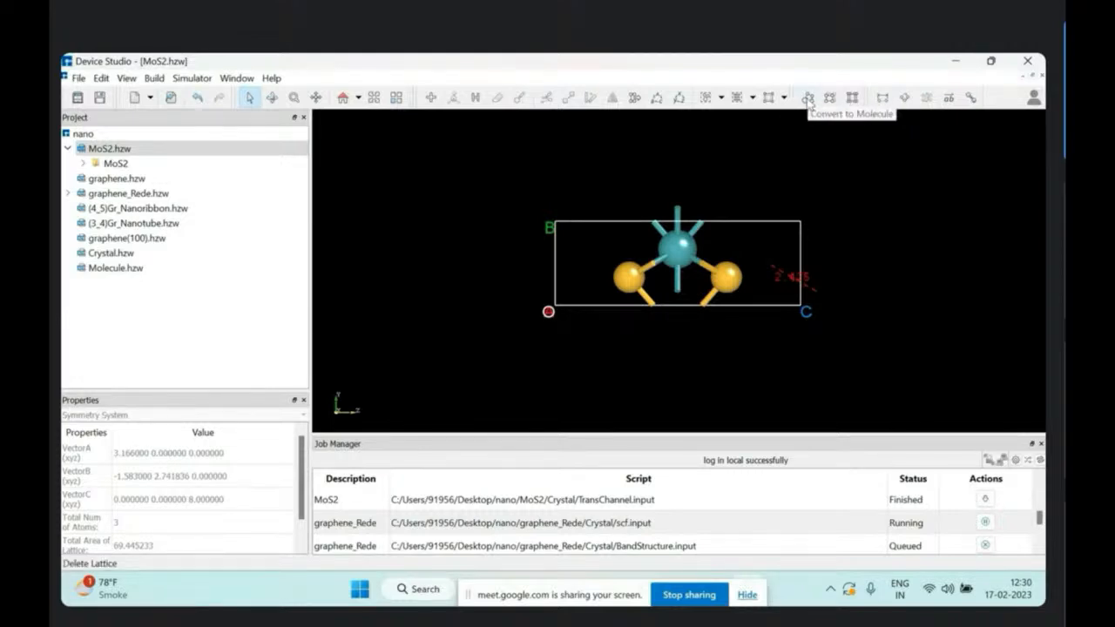
left_click(809, 99)
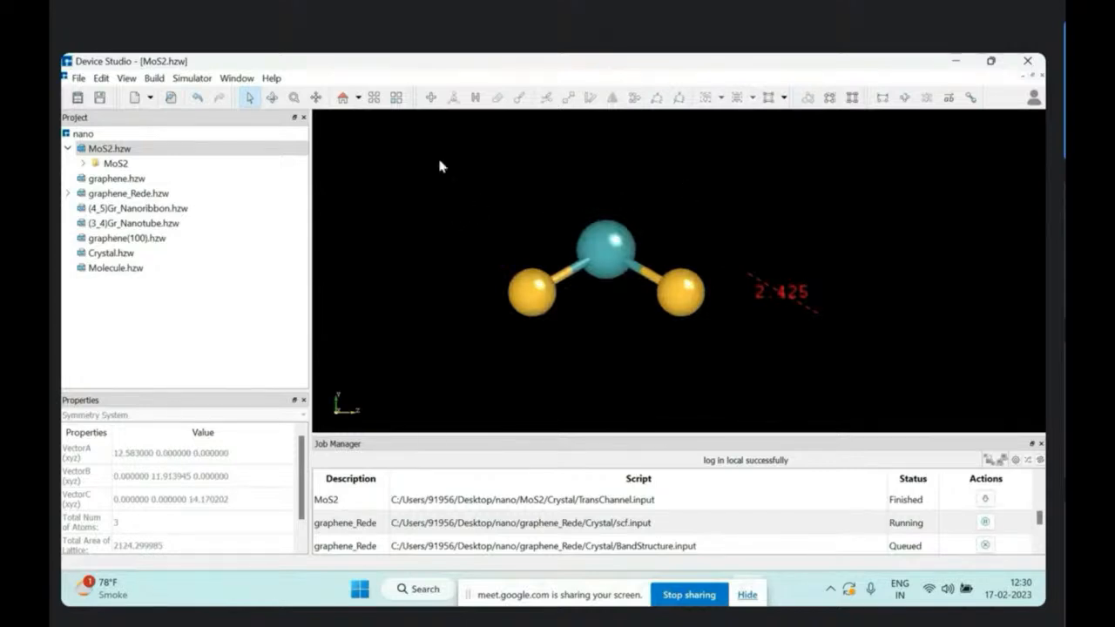
left_click(124, 180)
left_click(127, 195)
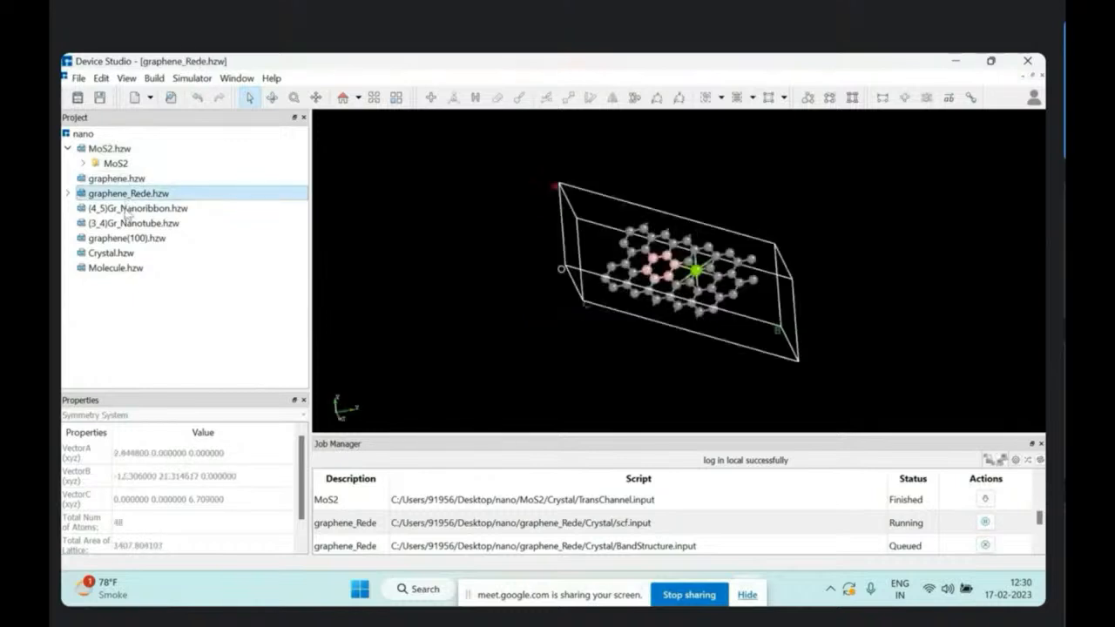
left_click(127, 210)
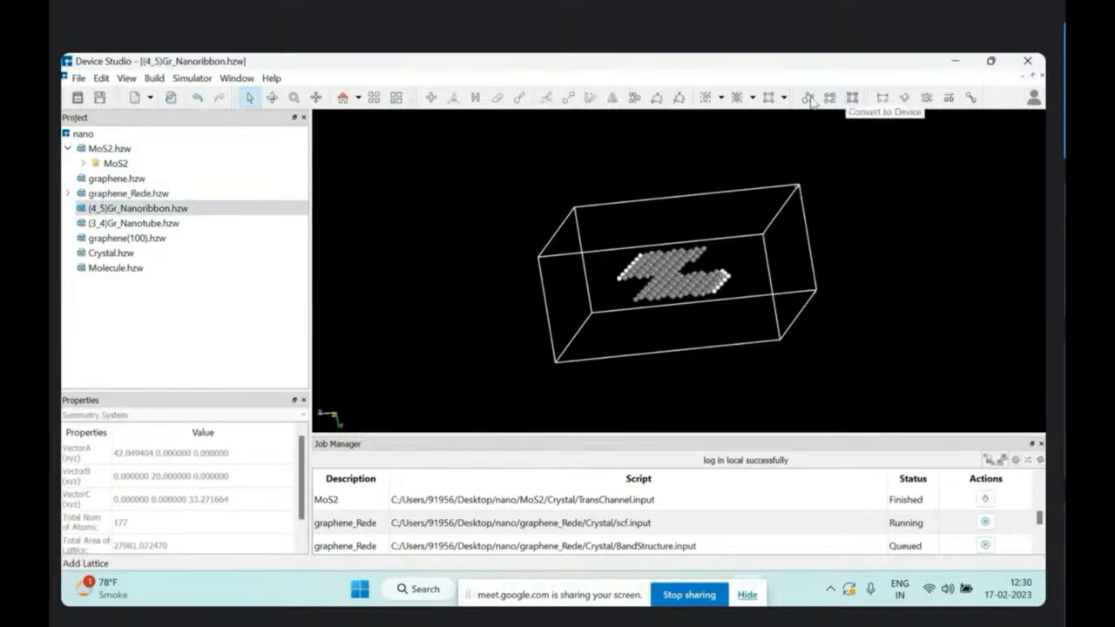
left_click(809, 98)
right_click_drag(657, 305, 785, 209)
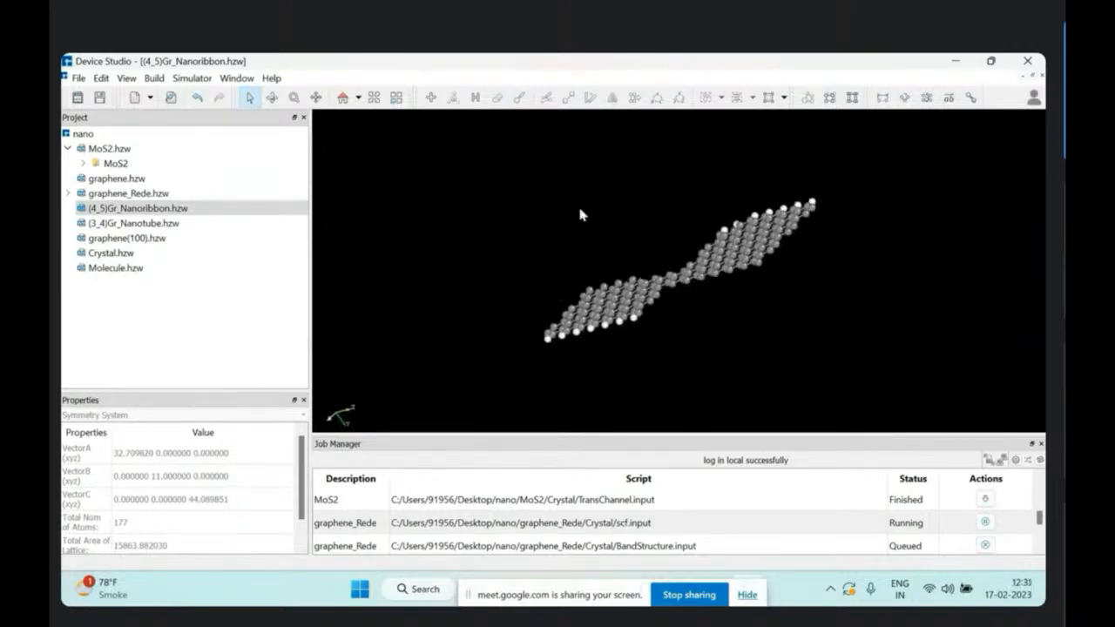
right_click_drag(732, 245, 779, 428)
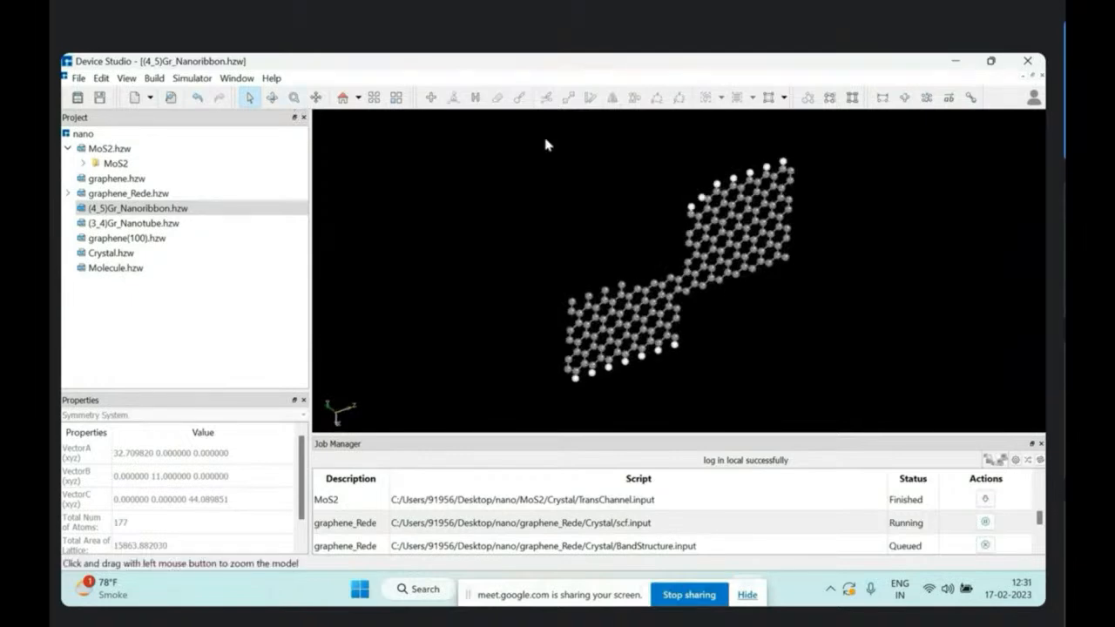
Step: Delete the atoms in the upper section of the converted nanoribbon
left_click_drag(657, 162, 881, 291)
key("Delete")
middle_click_drag(915, 423, 872, 179)
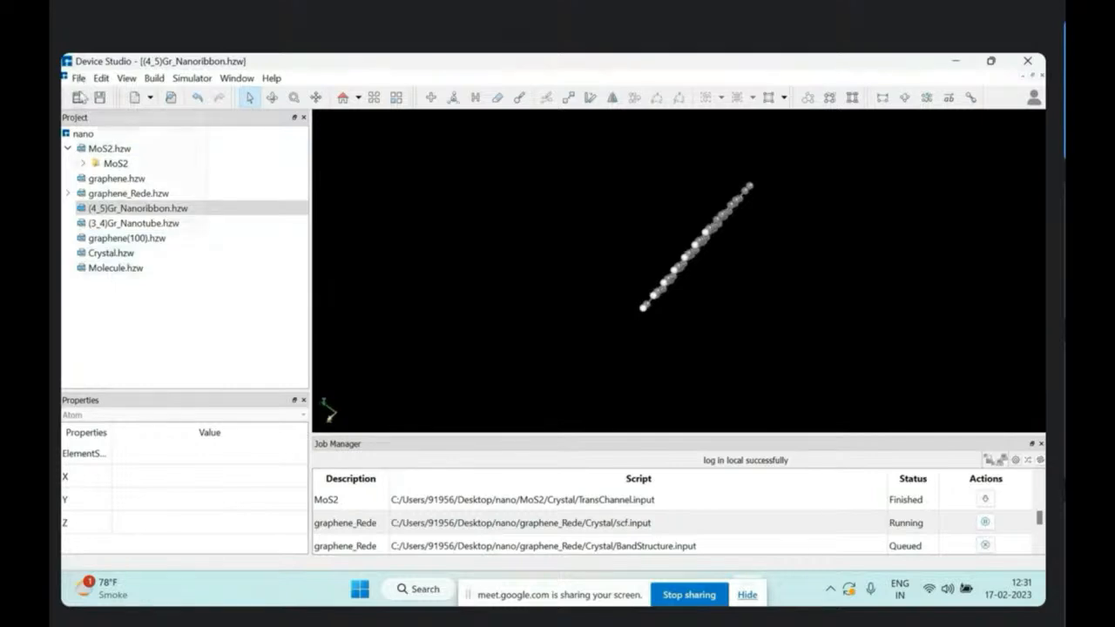
Step: Import the local file Ag.hzw from the material library's 3Dmaterials > Conductor > Pure_metal folder
left_click(78, 79)
mouse_move(105, 148)
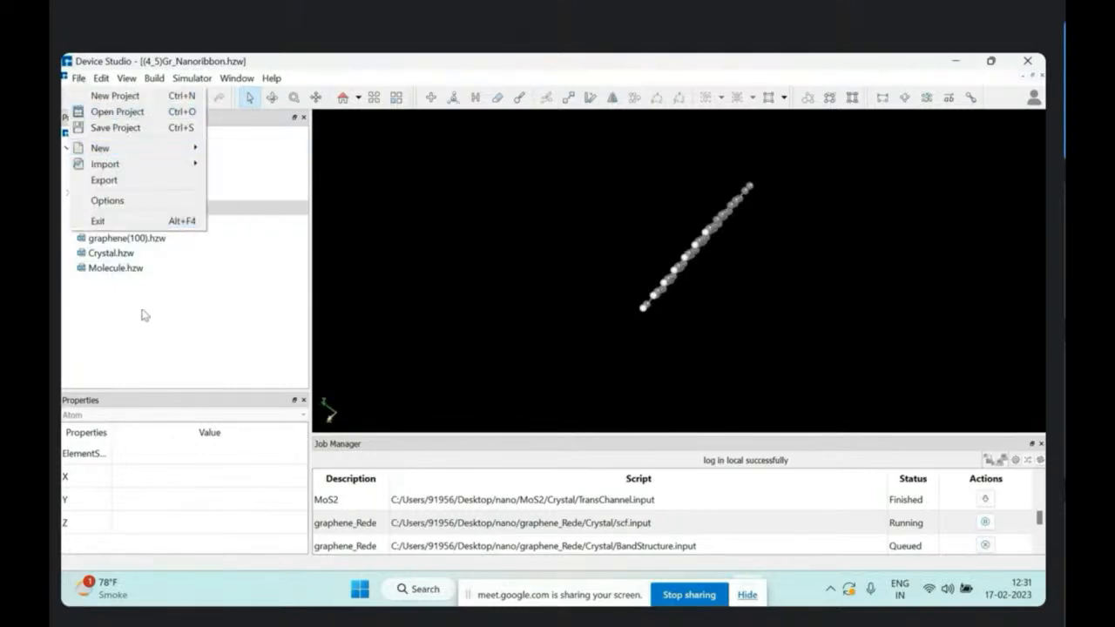
left_click(144, 315)
left_click(78, 80)
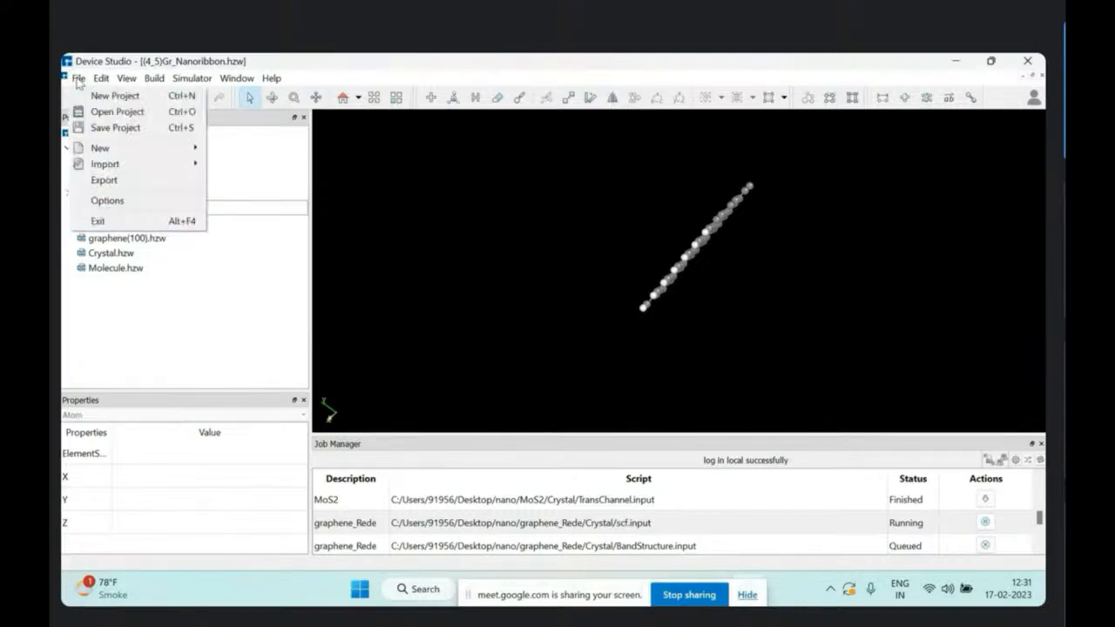
mouse_move(125, 173)
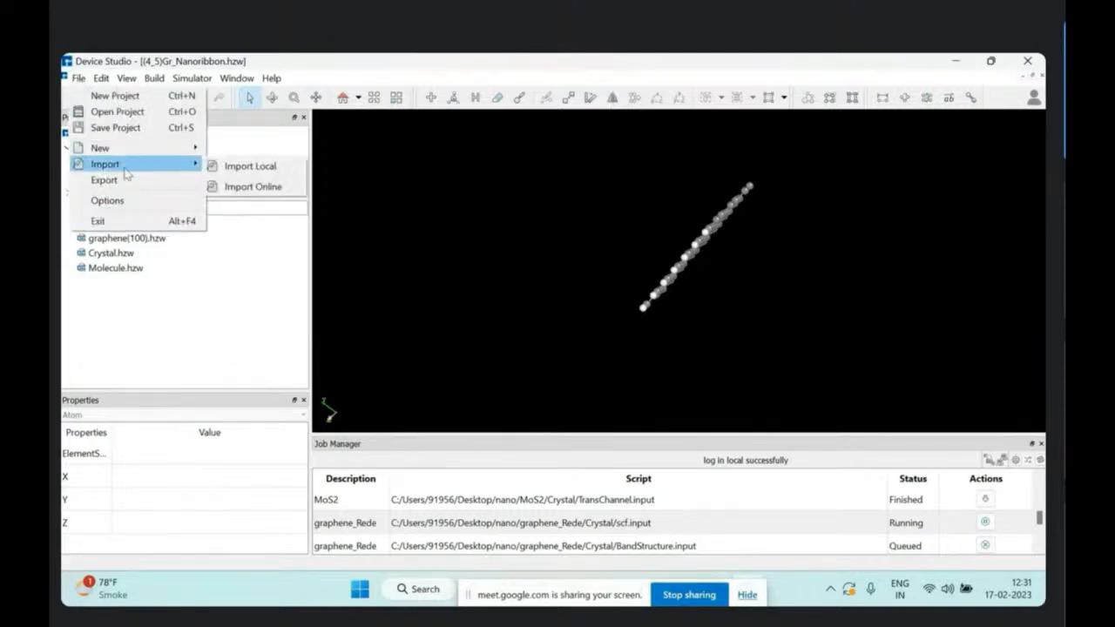
left_click(242, 167)
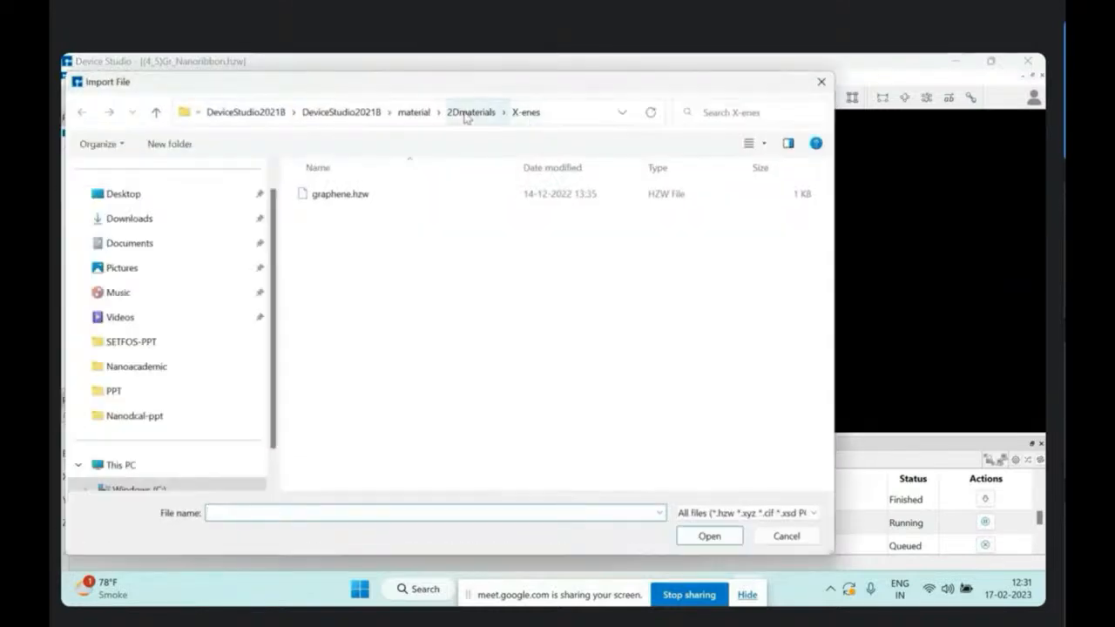
left_click(466, 113)
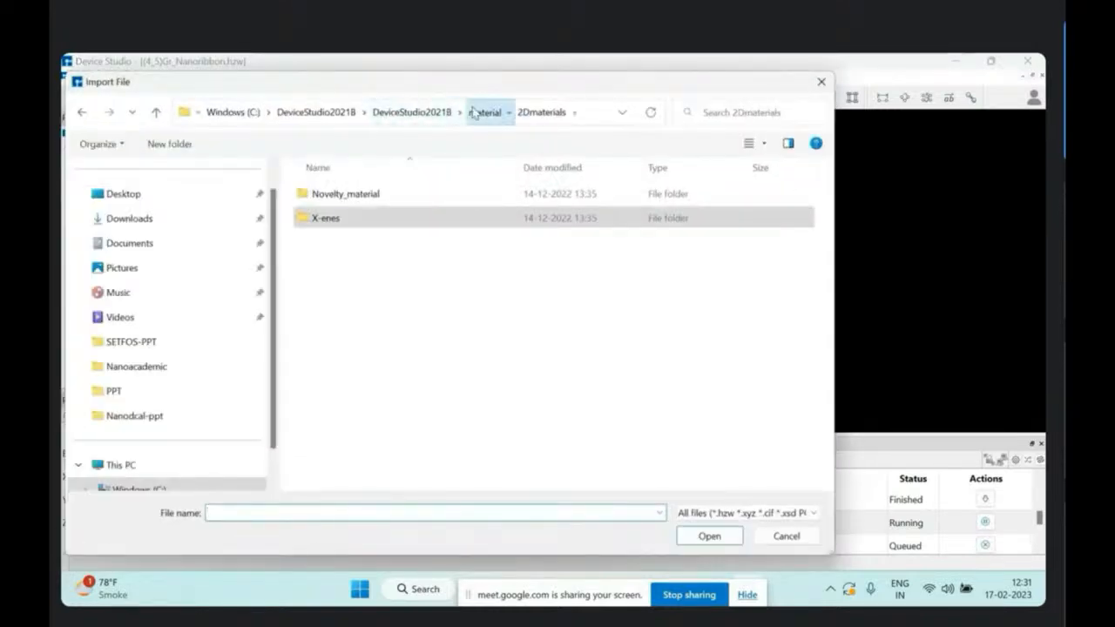
left_click(476, 113)
double_click(337, 268)
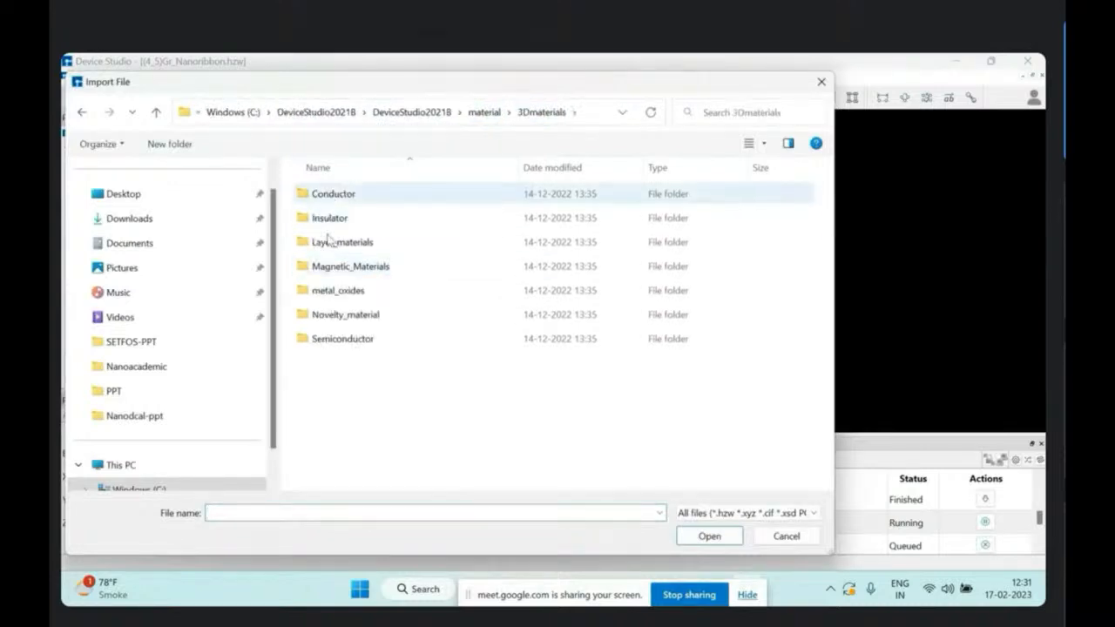
double_click(327, 194)
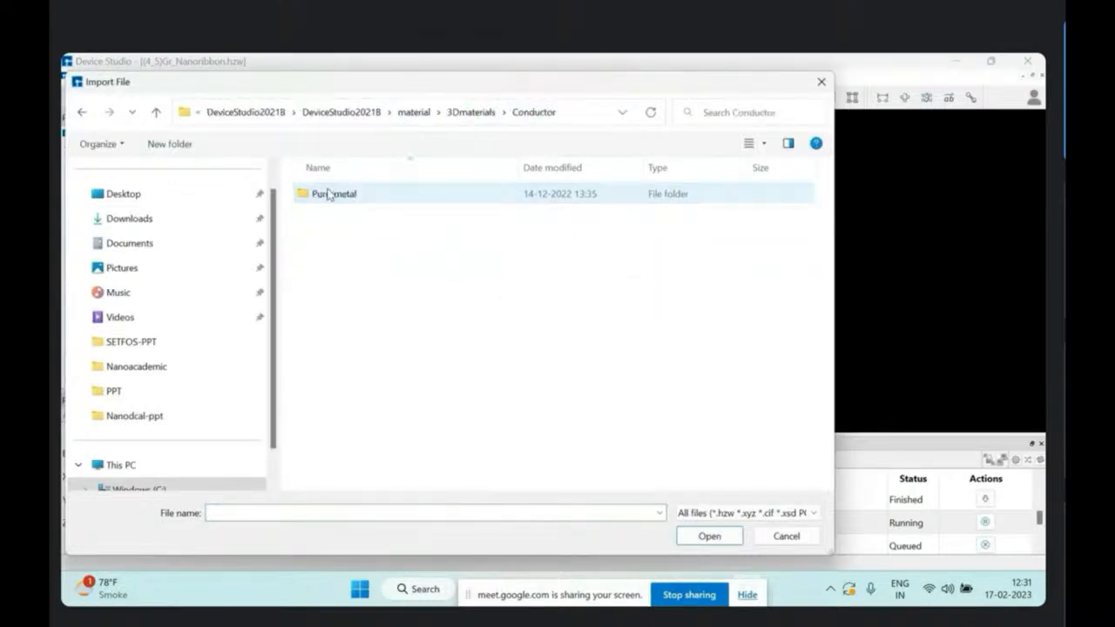
double_click(328, 194)
double_click(327, 221)
Step: Import the local file Au.hzw from the same Pure_metal folder
left_click(79, 77)
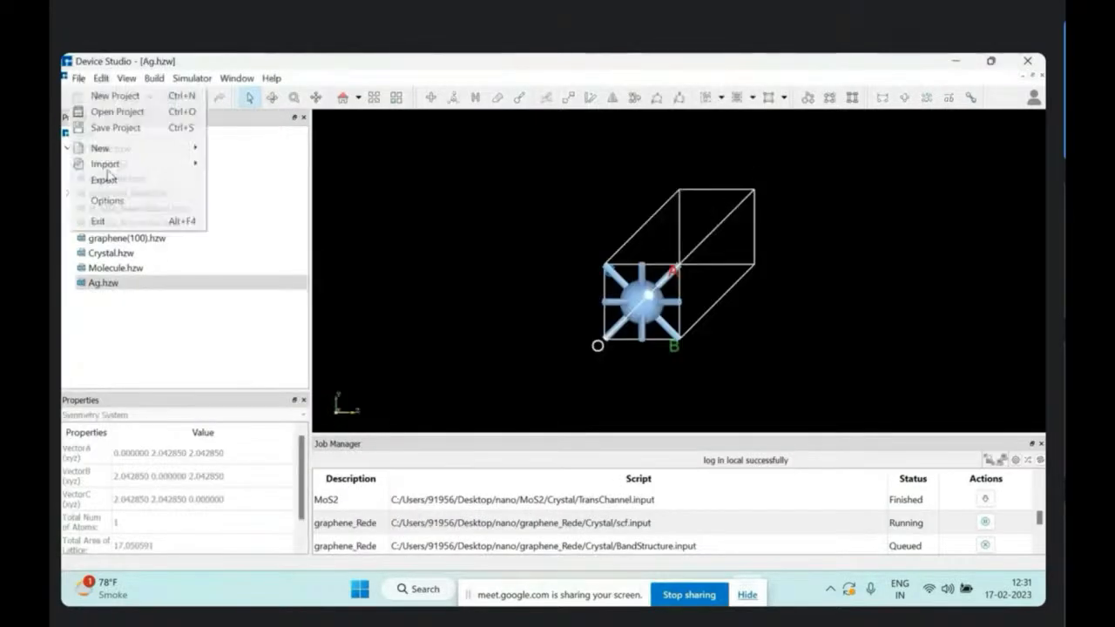
mouse_move(111, 165)
left_click(252, 166)
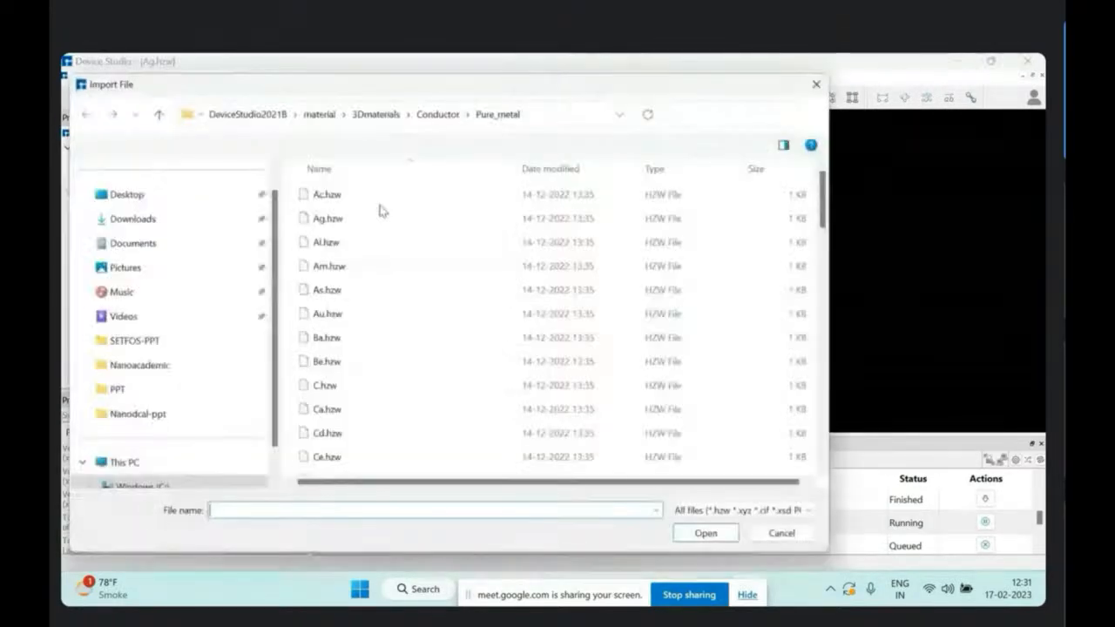
left_click(318, 315)
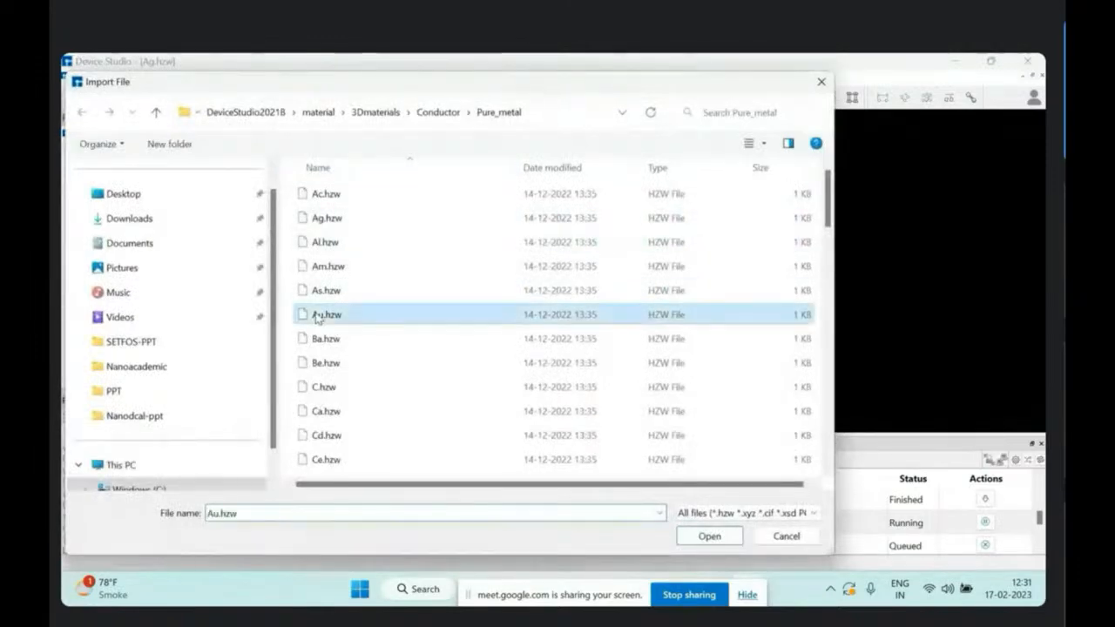
double_click(318, 315)
Step: View the imported Ag and Au structures one after the other
left_click(112, 284)
double_click(115, 283)
double_click(106, 299)
left_click(99, 290)
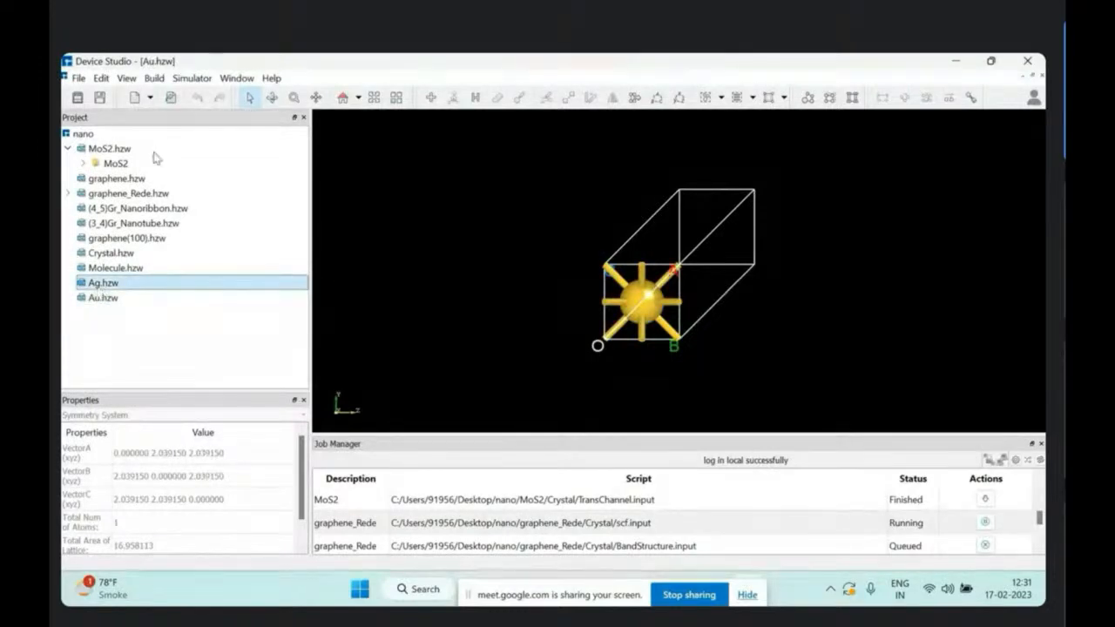
Step: Start the Interface Builder with Ag.hzw as structure A and Au.hzw as structure B
left_click(154, 78)
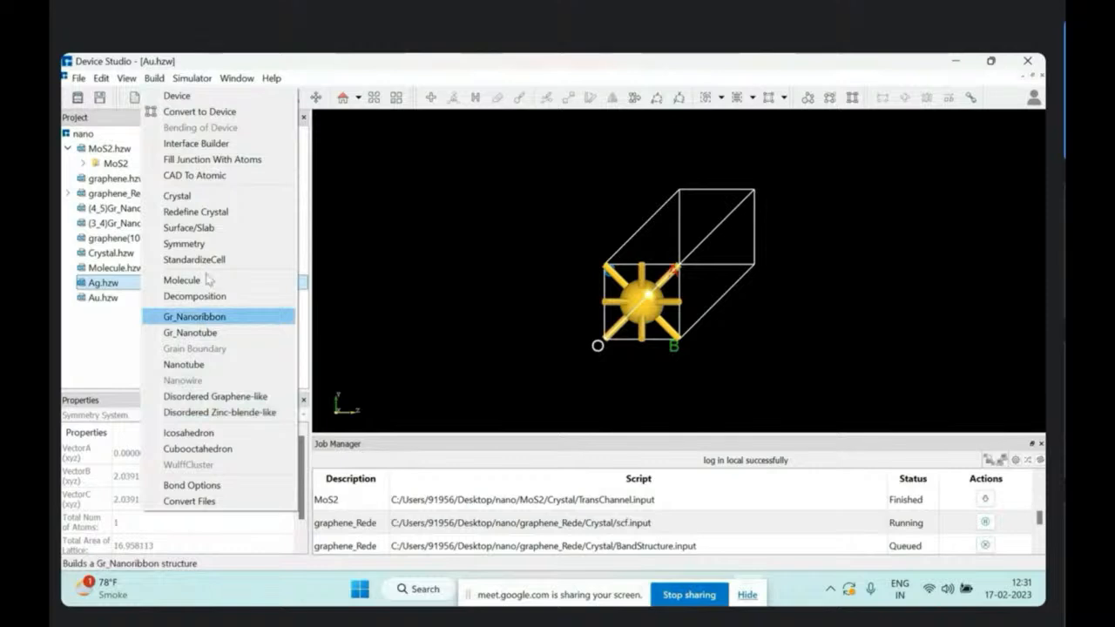
left_click(202, 147)
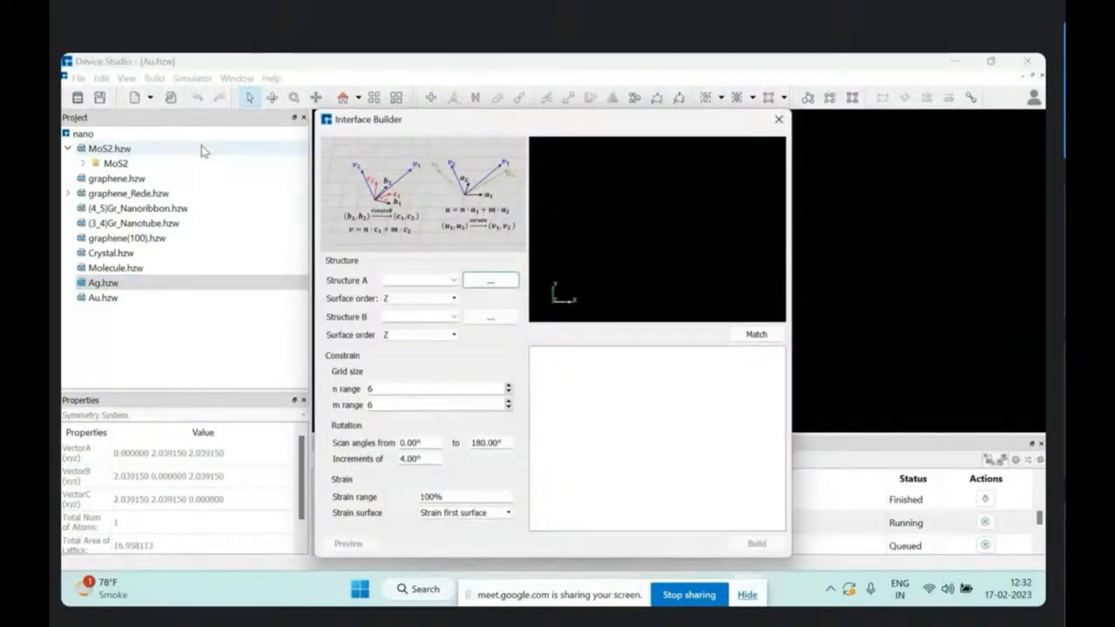
left_click(448, 280)
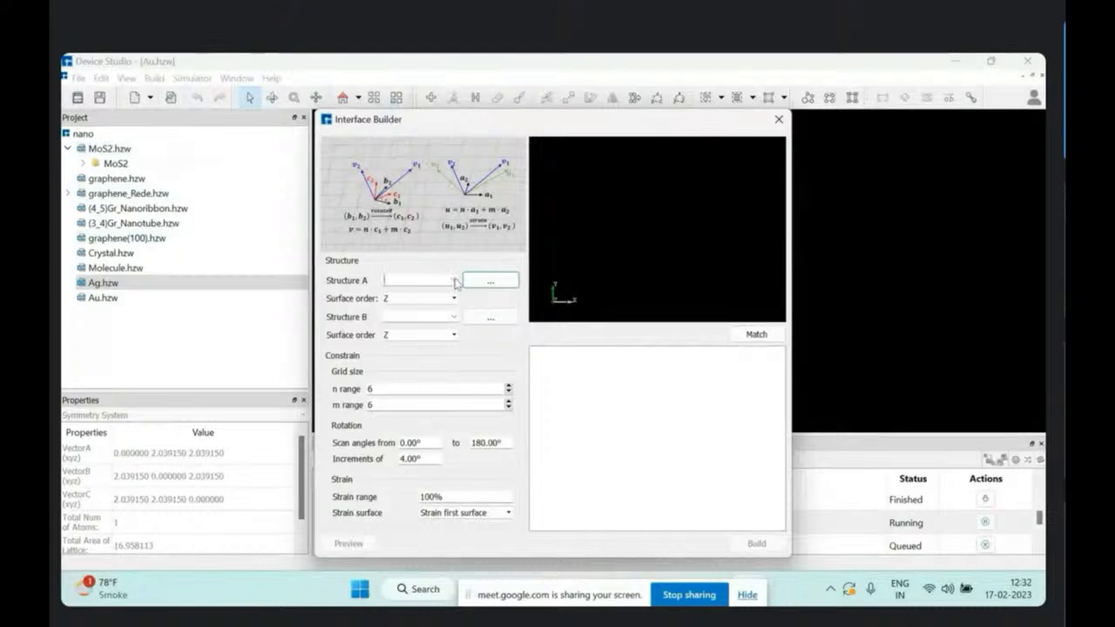
left_click(455, 281)
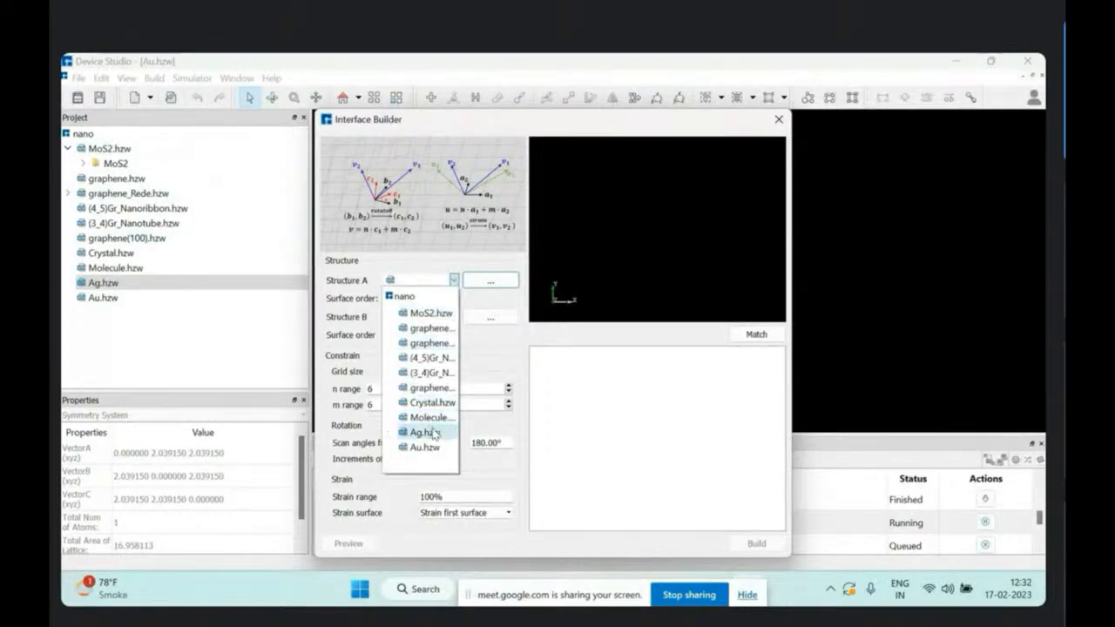
left_click(435, 435)
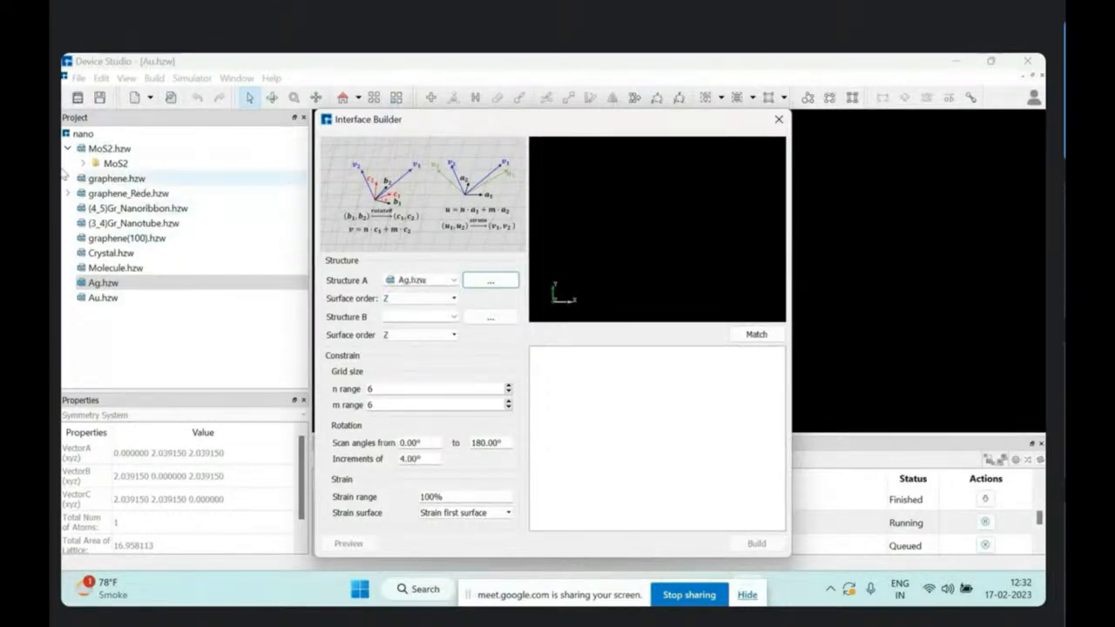
left_click(454, 318)
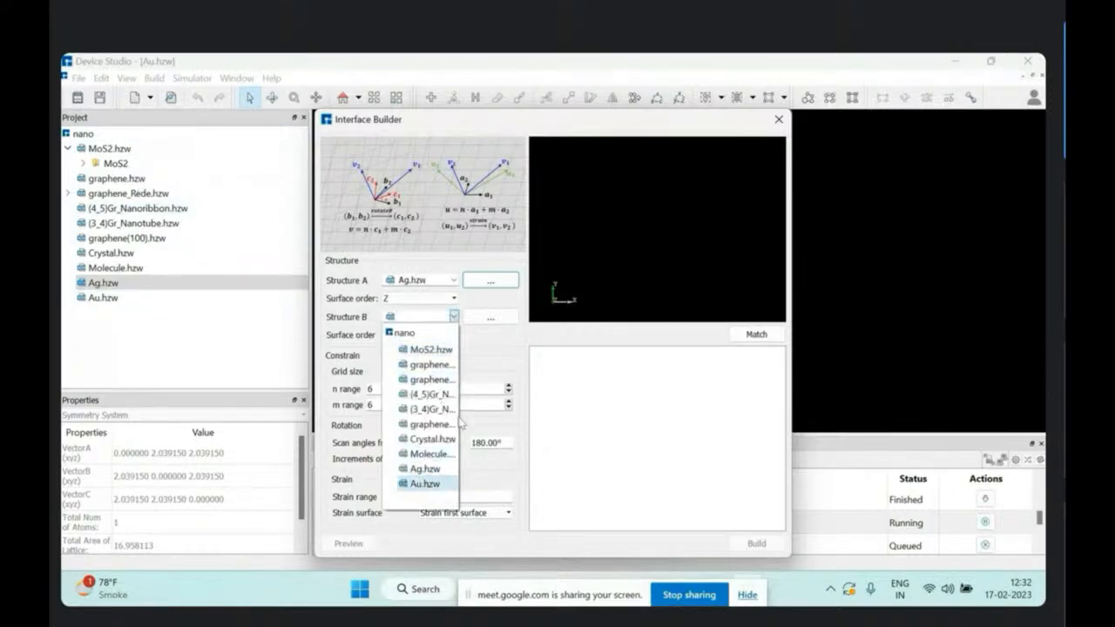
left_click(433, 472)
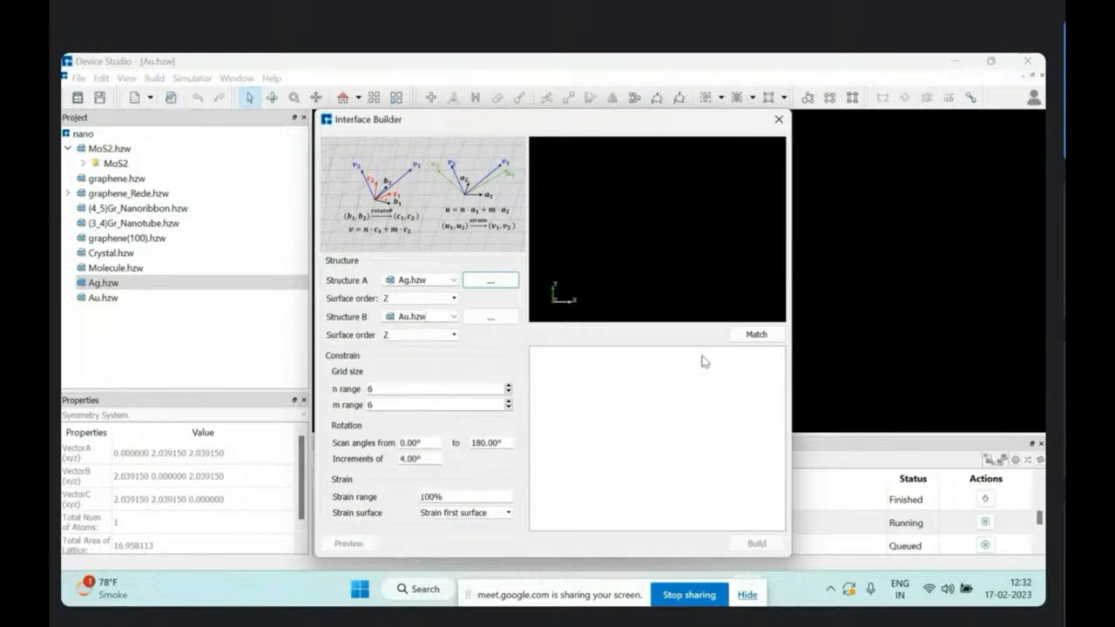
Step: Match the Ag and Au surfaces and preview the interface in an enlarged builder window
left_click(757, 337)
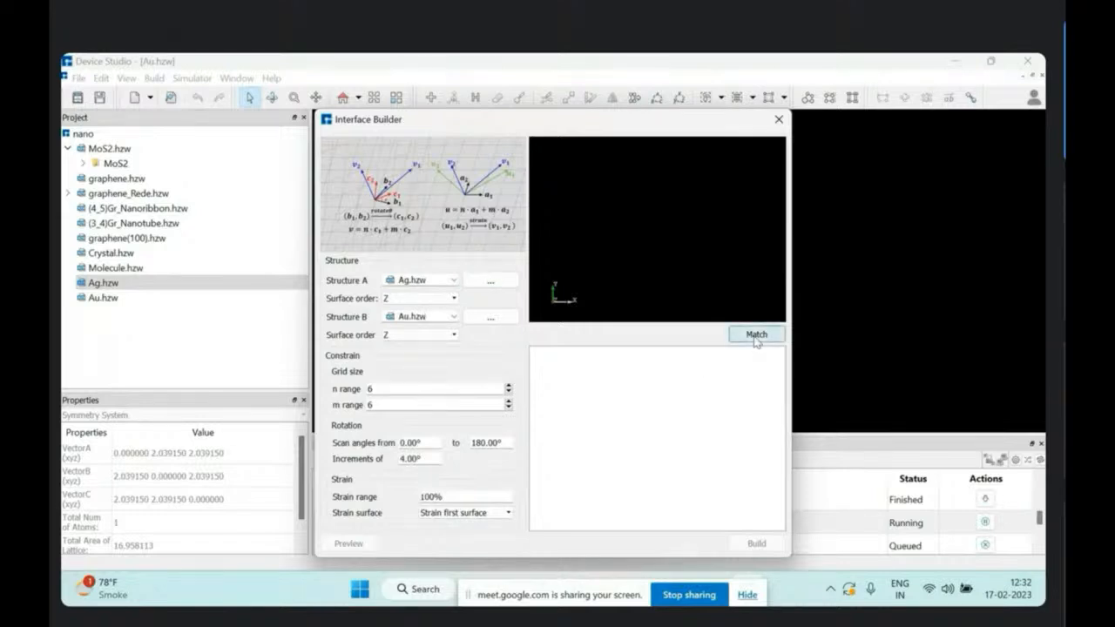
left_click(349, 545)
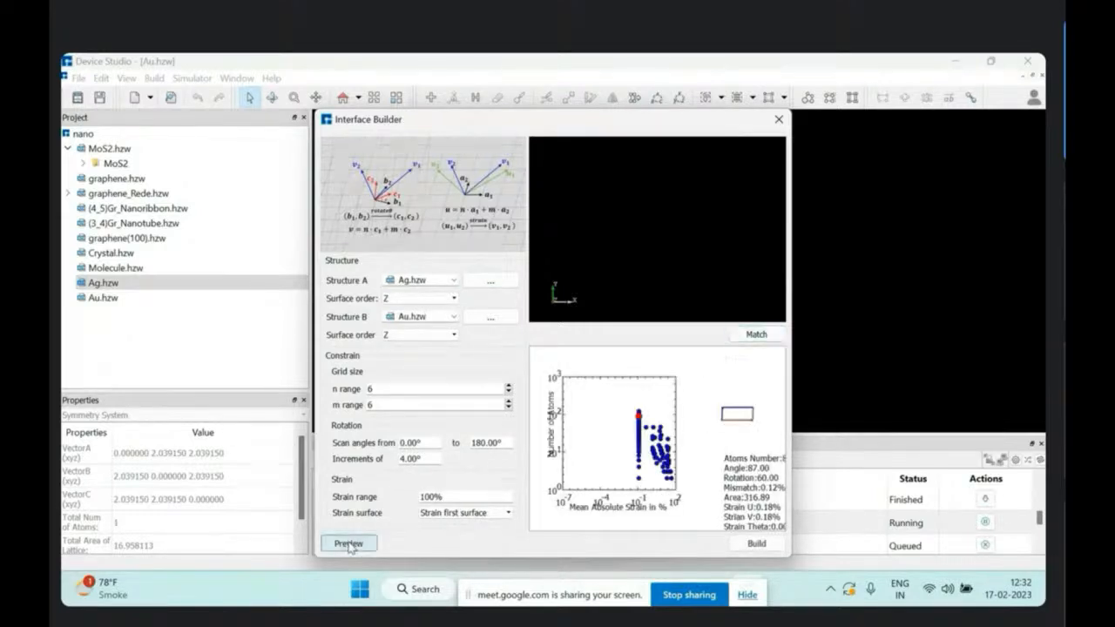
left_click_drag(655, 177, 910, 366)
left_click_drag(652, 117, 566, 58)
left_click_drag(809, 504, 879, 553)
Step: Set the strain surface to Strain both surface, rematch the Ag and Au surfaces and preview the interface
left_click(477, 502)
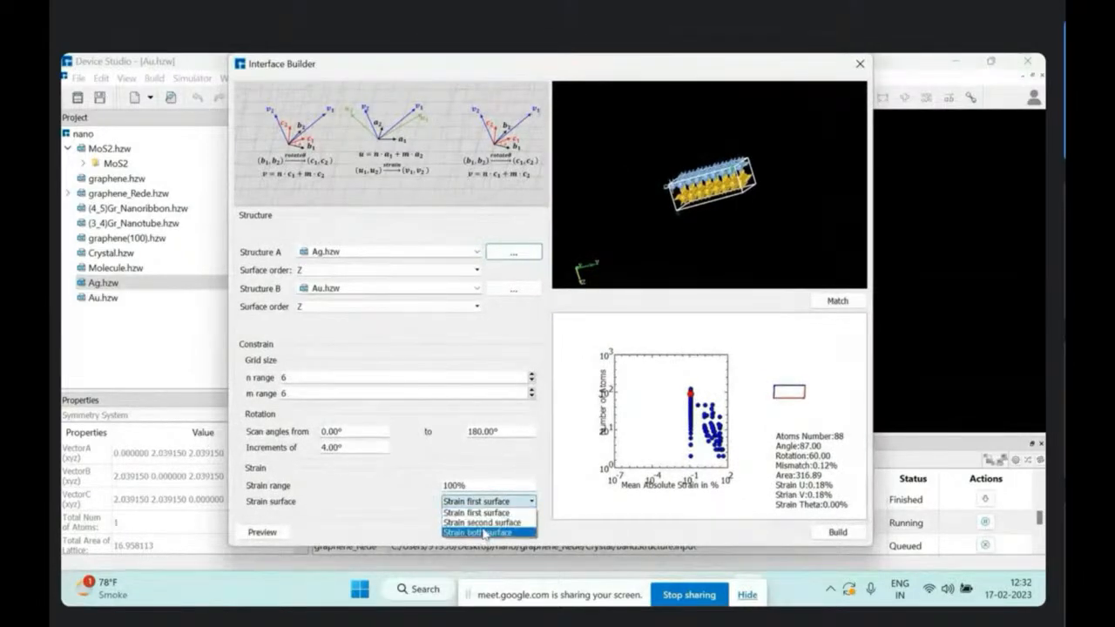
left_click(484, 532)
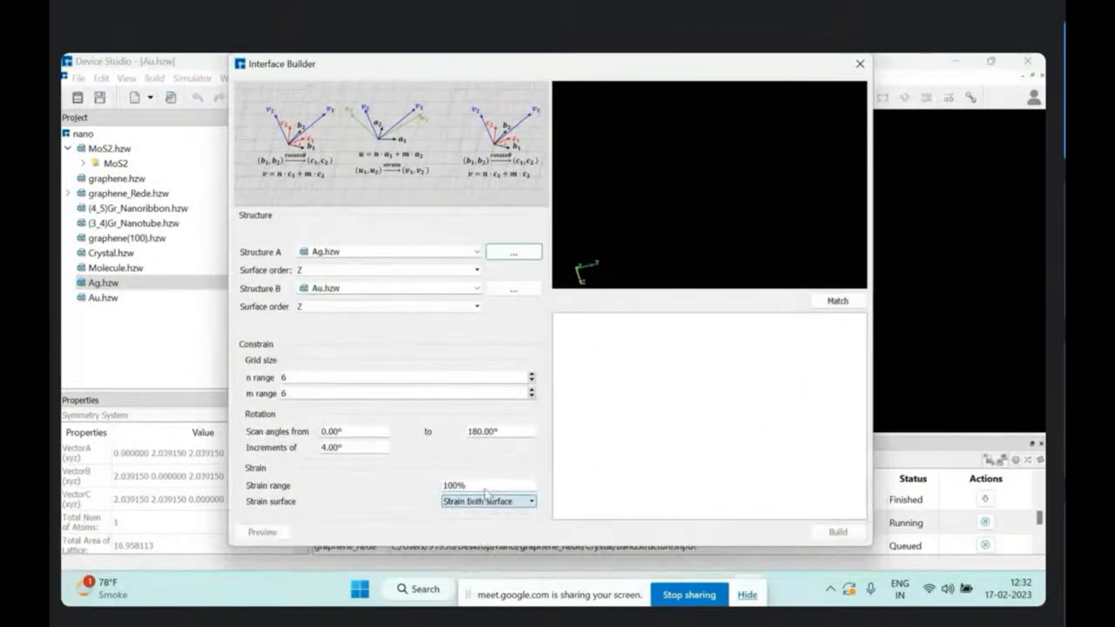
left_click(841, 304)
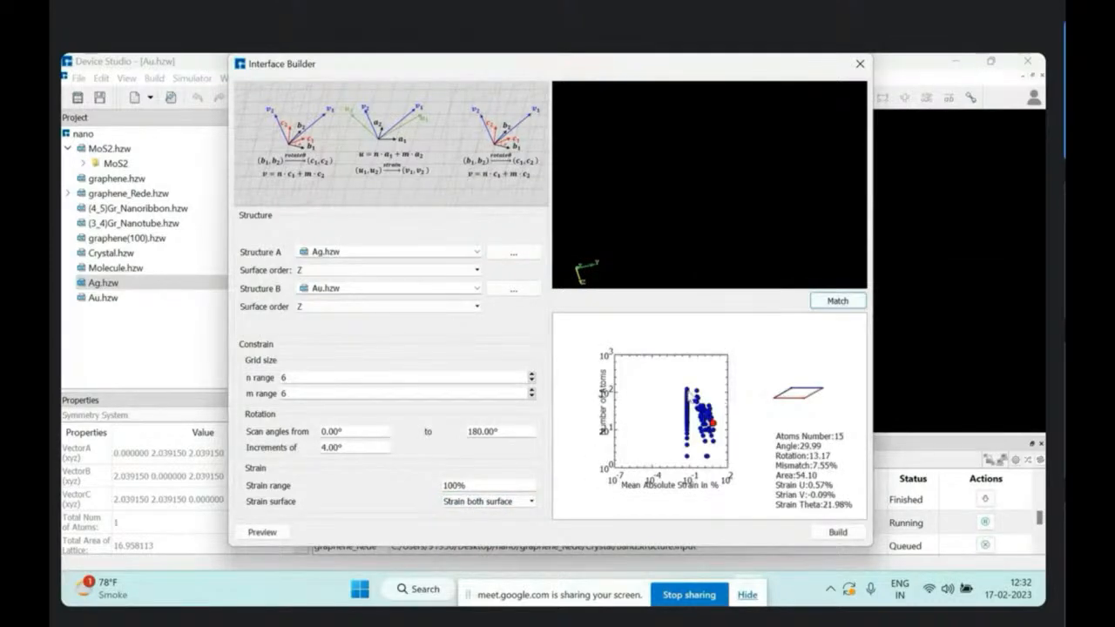
left_click(262, 533)
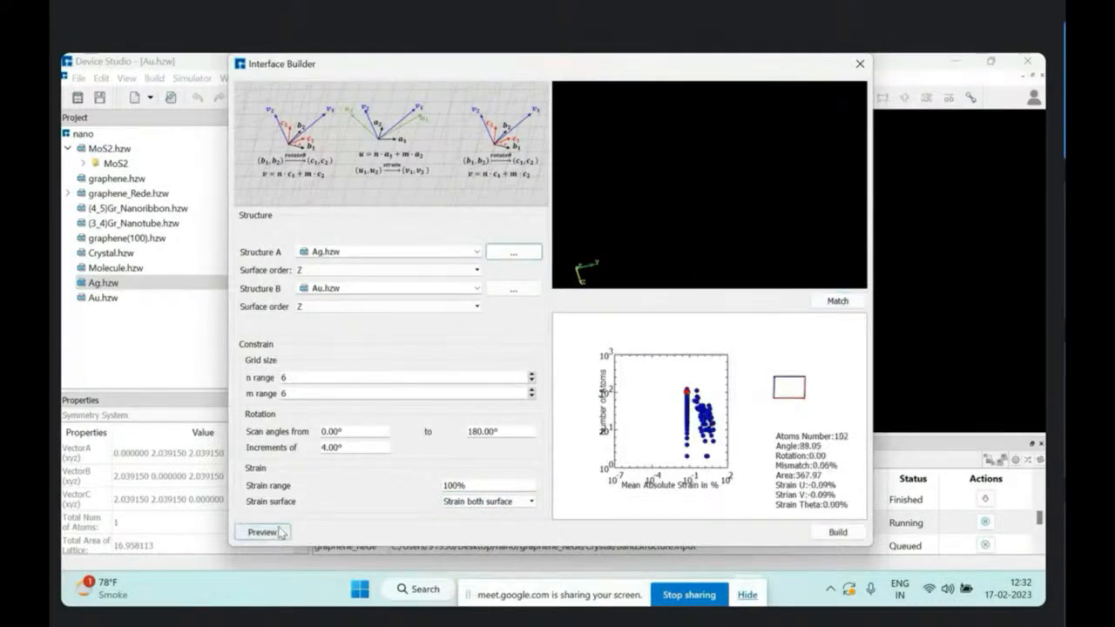
left_click_drag(706, 214, 817, 428)
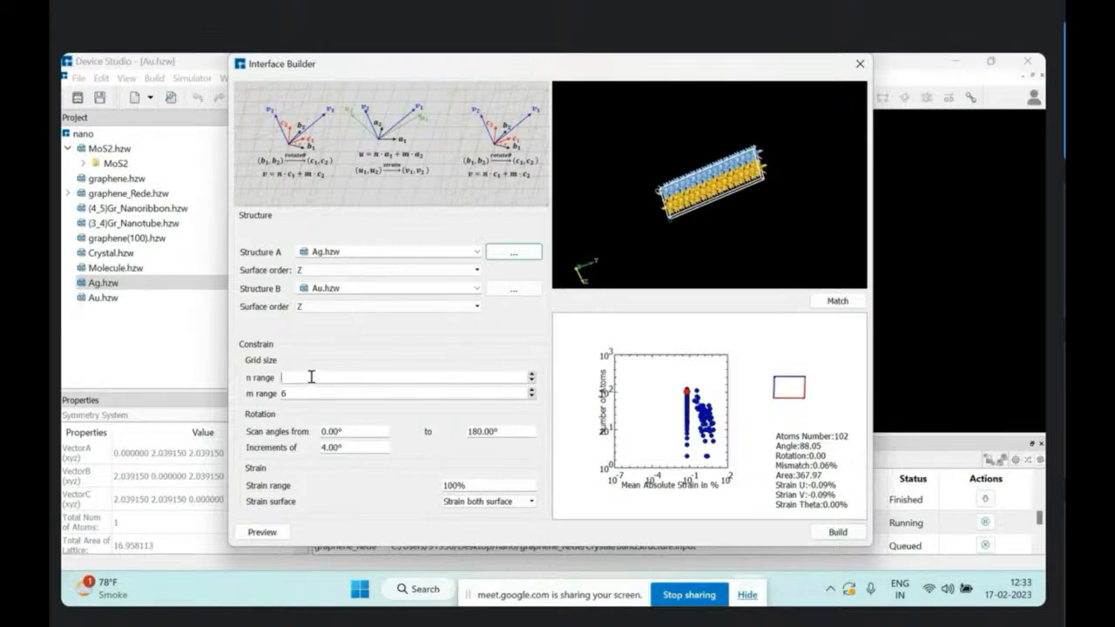
Step: Set the grid size to n range 10 and m range 8, rematch the surfaces and build the previewed interface
type("10")
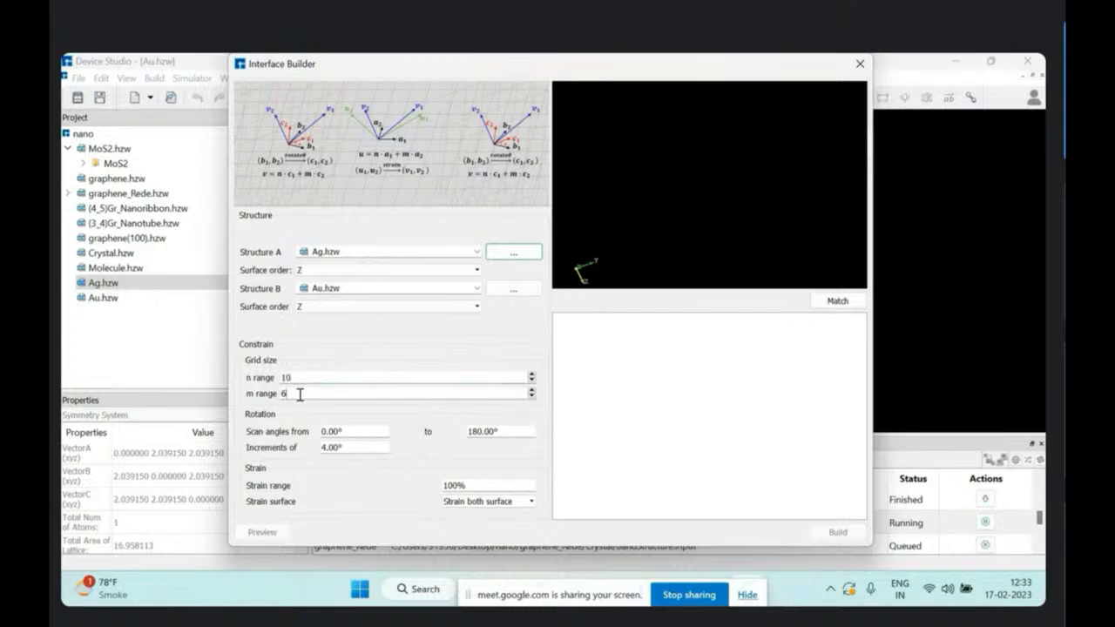
left_click(837, 301)
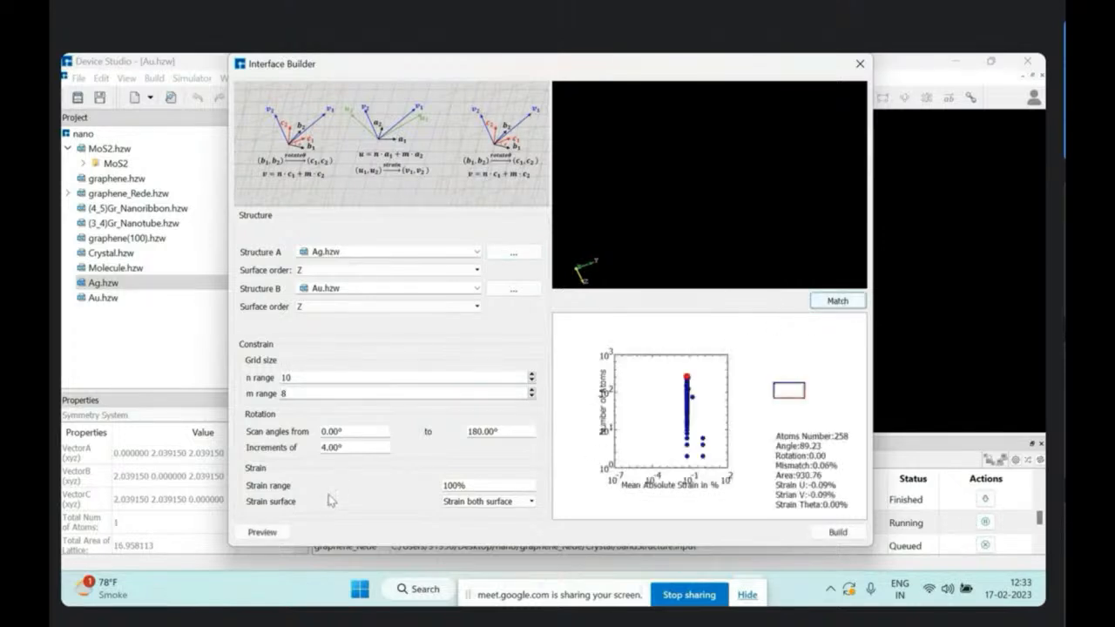
left_click(261, 534)
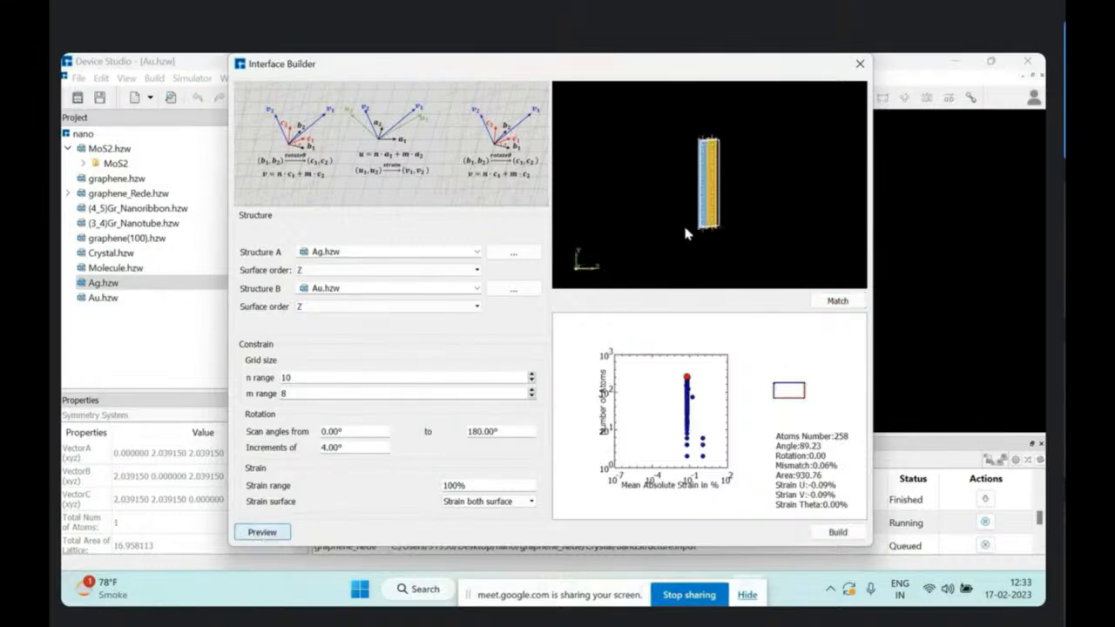
left_click_drag(717, 181, 842, 210)
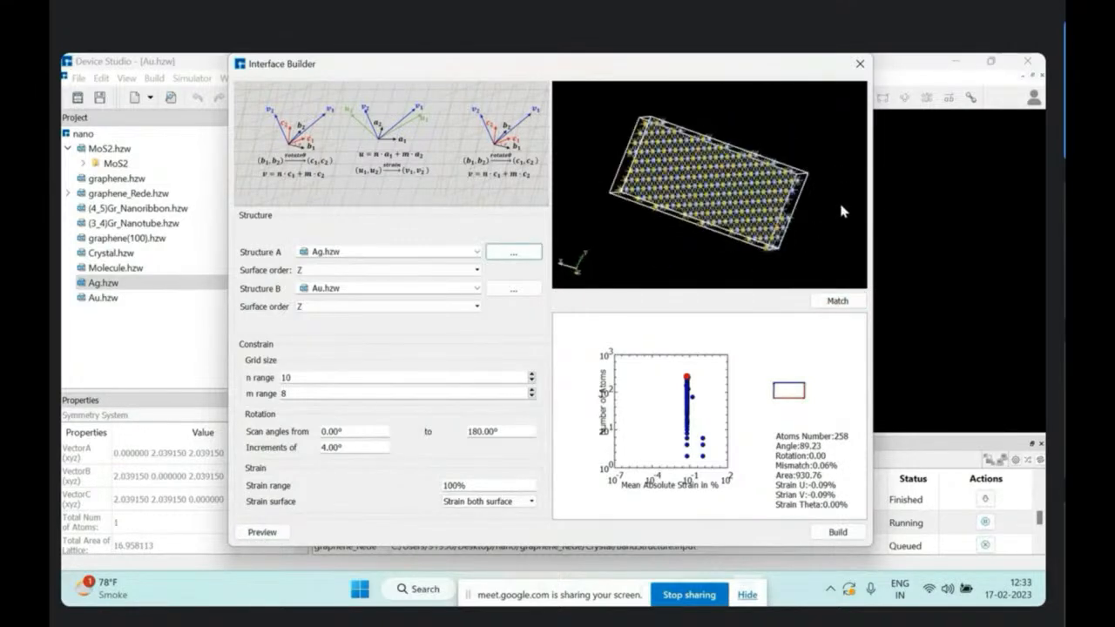
left_click(852, 538)
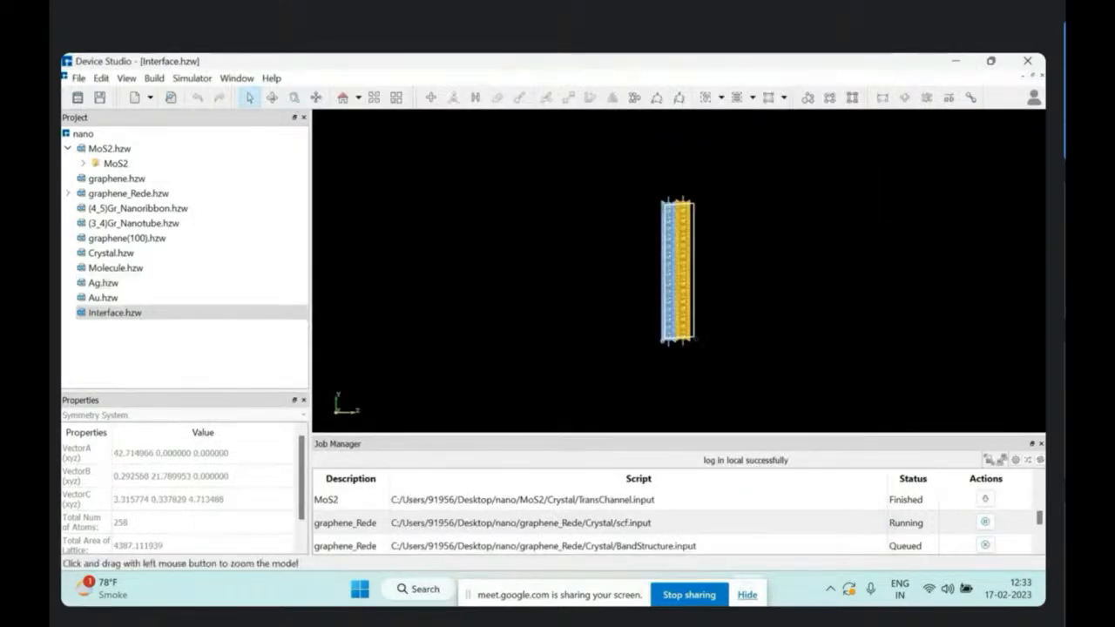
Step: Inspect the boundary between the Ag and Au layers of the built interface up close, ending in the original view
left_click(294, 97)
left_click_drag(700, 191, 723, 432)
left_click_drag(879, 155, 890, 325)
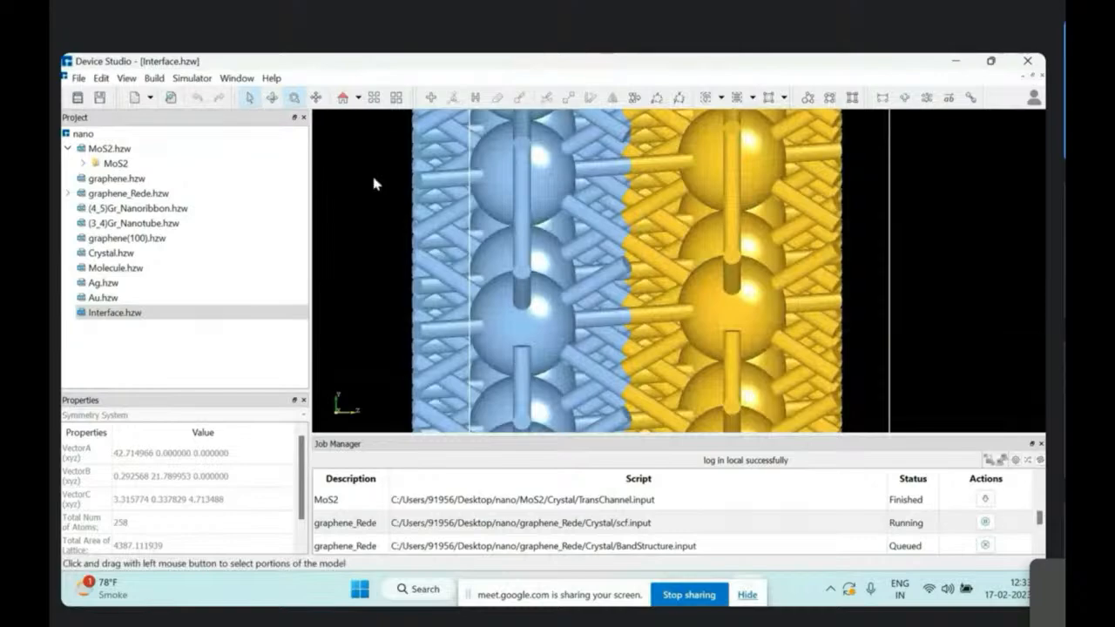
left_click(249, 99)
right_click_drag(797, 188, 794, 300)
right_click_drag(768, 257, 359, 144)
left_click(342, 101)
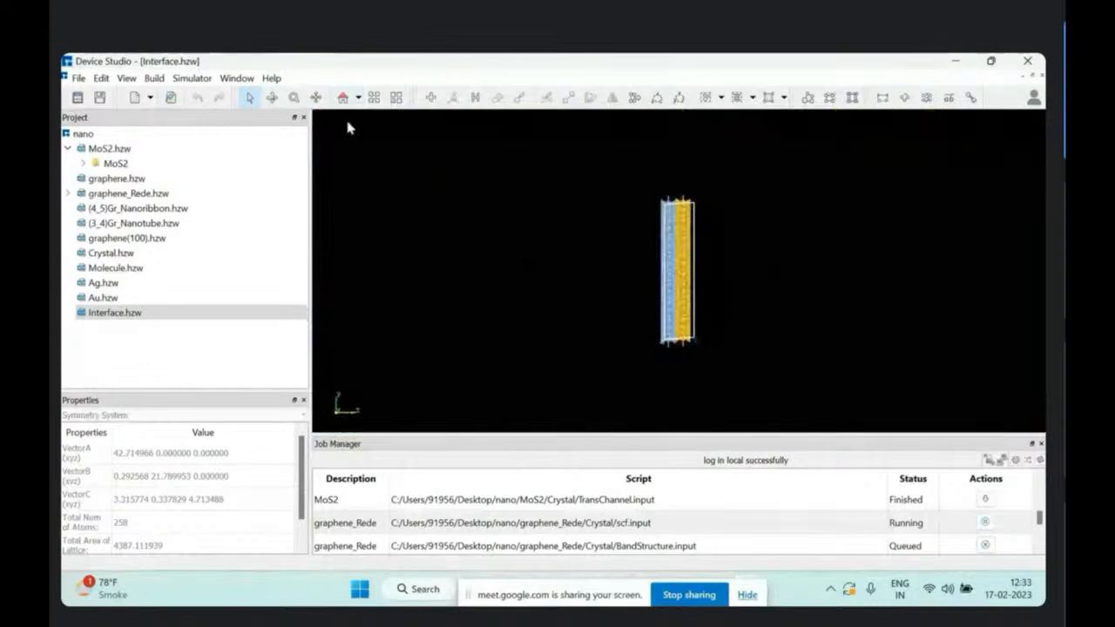
Step: Examine the stacking of the Ag and Au layers in the interface from several angles and at close range
left_click(293, 99)
left_click_drag(671, 229, 671, 346)
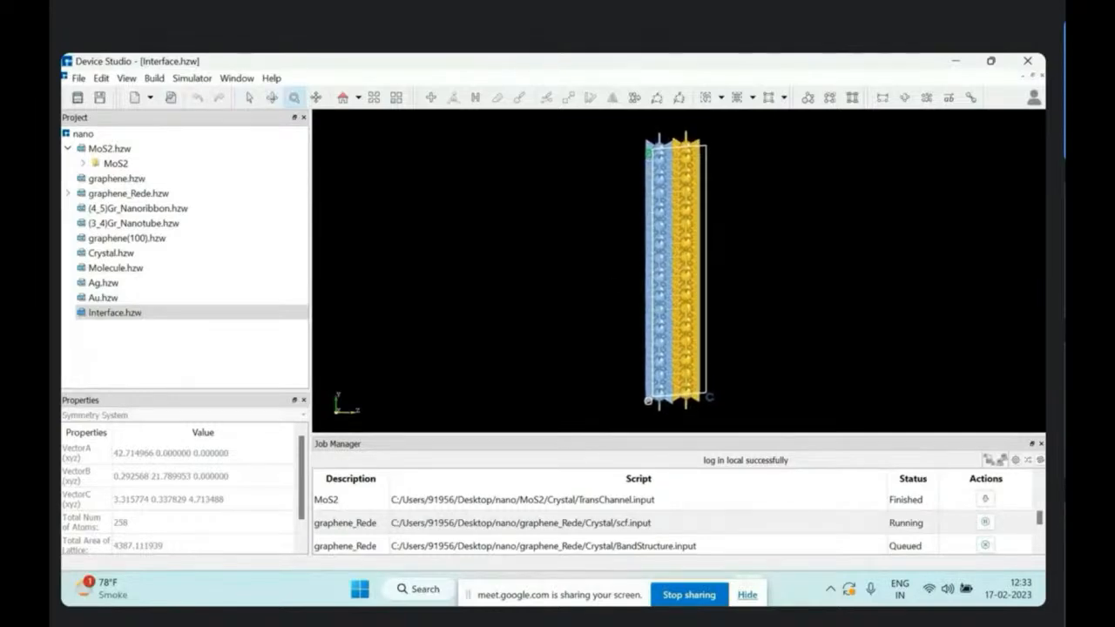
left_click(252, 98)
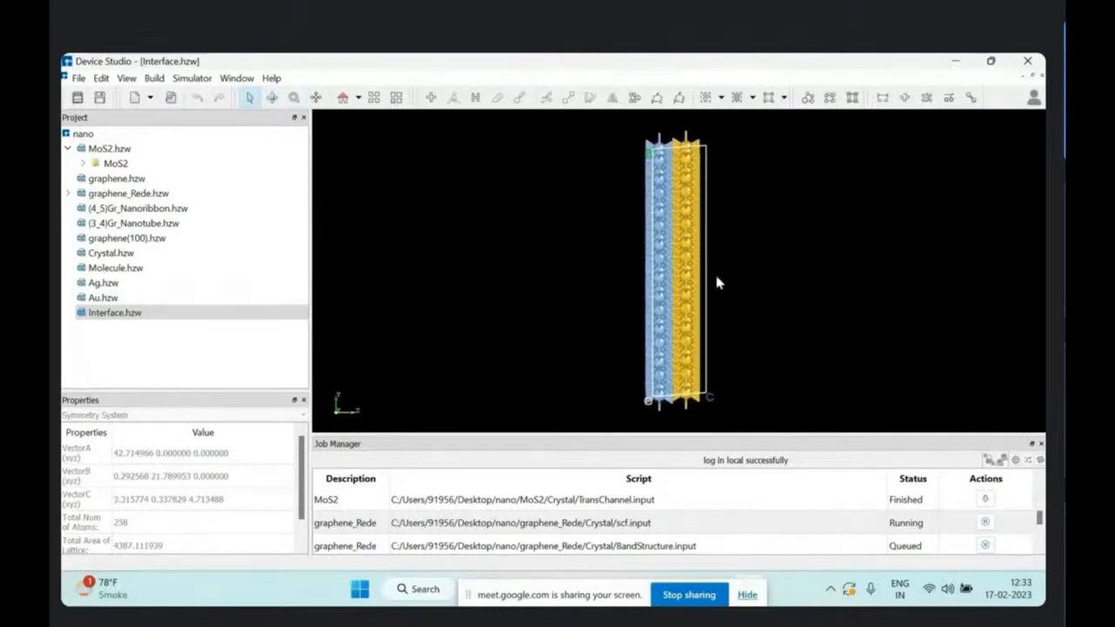
right_click_drag(684, 245, 847, 281)
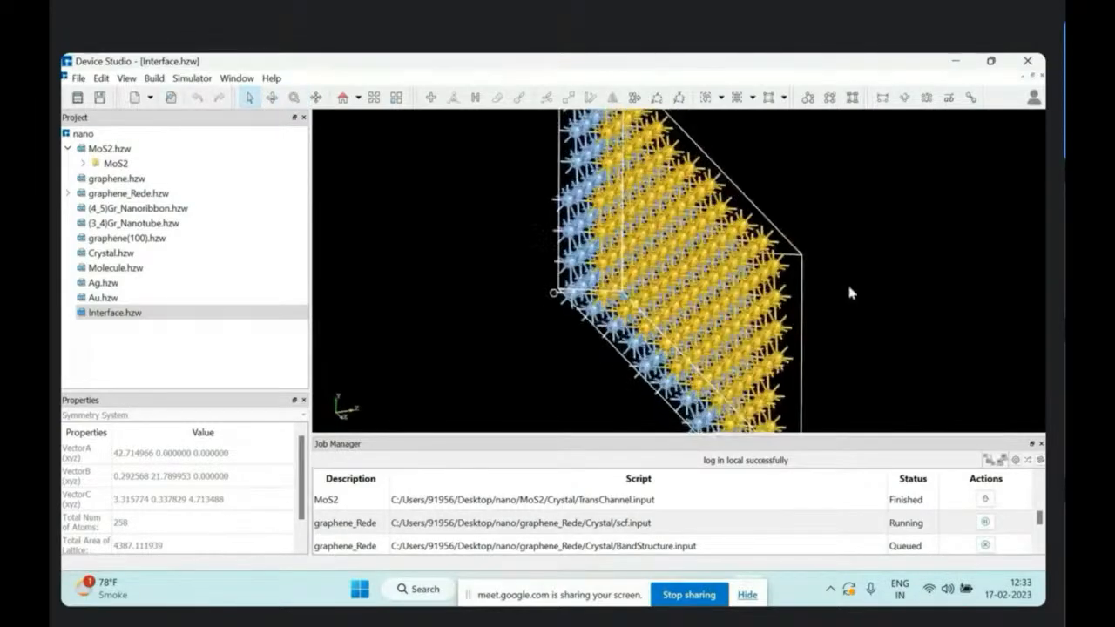
right_click_drag(783, 242, 612, 153)
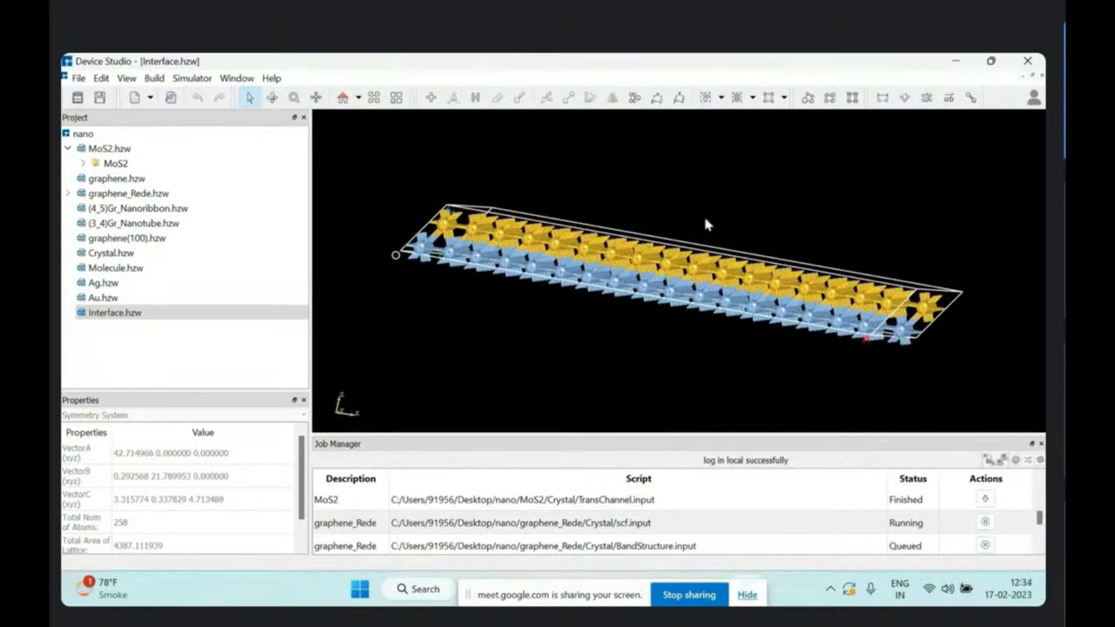
right_click_drag(699, 272, 418, 155)
left_click(294, 97)
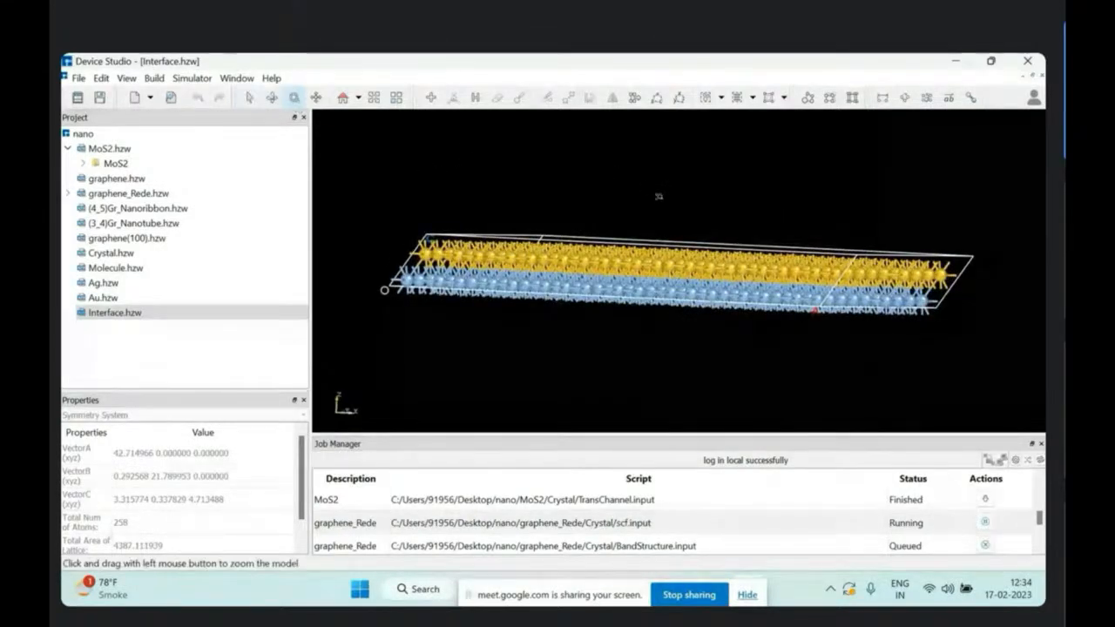
left_click_drag(658, 240, 789, 369)
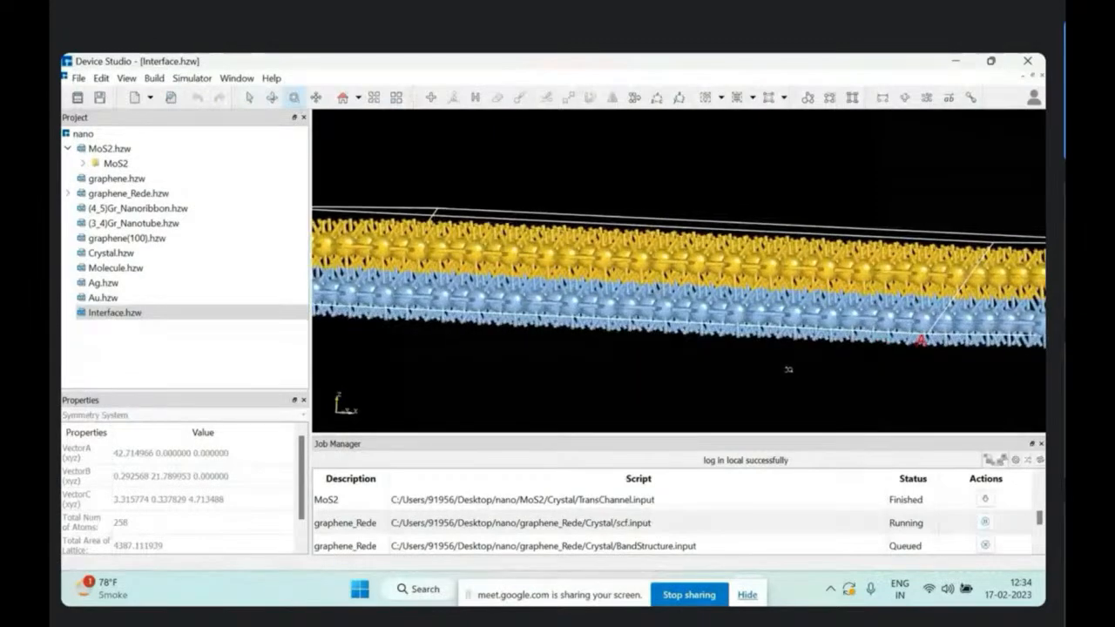
right_click_drag(698, 375, 806, 323)
right_click_drag(859, 207, 704, 365)
scroll(704, 364, "up", 5)
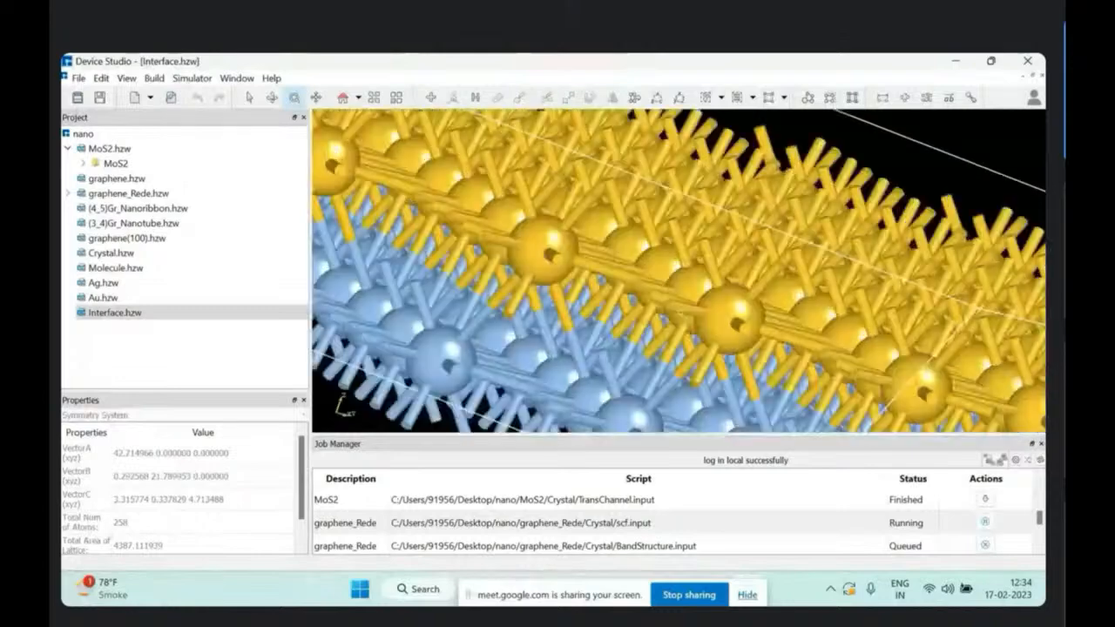
left_click(343, 96)
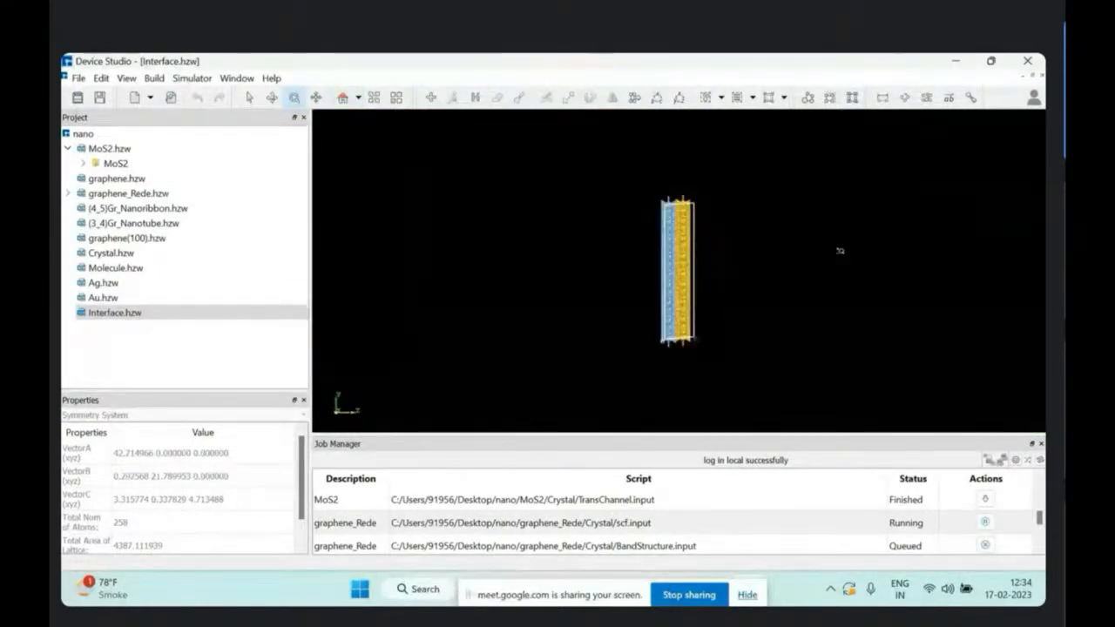
Step: Measure the distance between two Ag atoms near opposite ends of the interface and enlarge the measurement
left_click_drag(839, 250, 917, 279)
left_click_drag(962, 180, 952, 218)
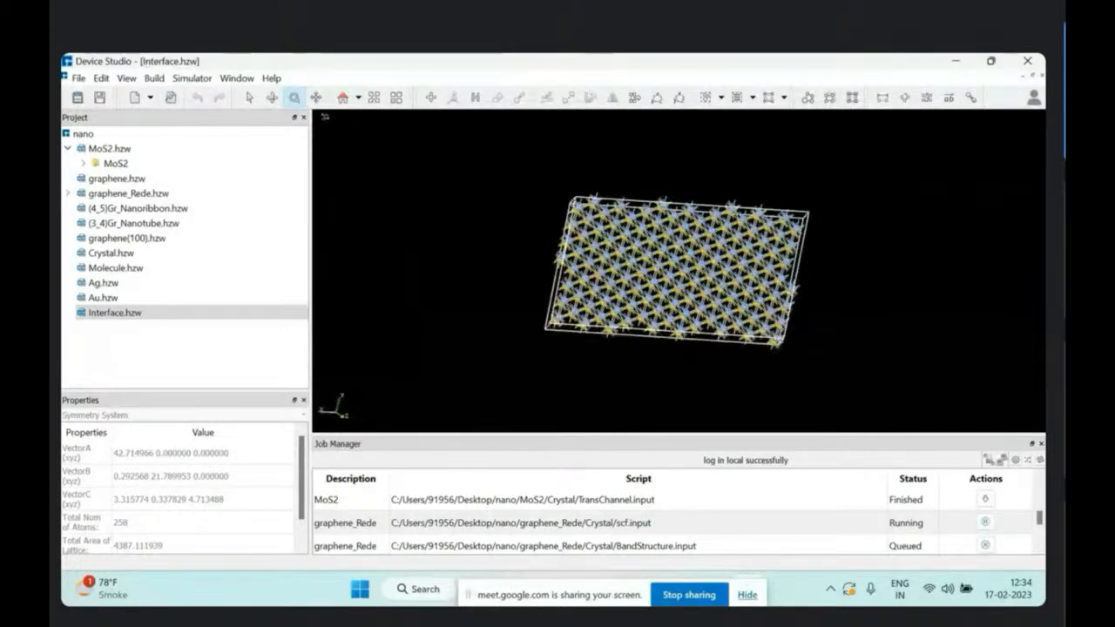
left_click_drag(567, 185, 579, 322)
left_click(249, 97)
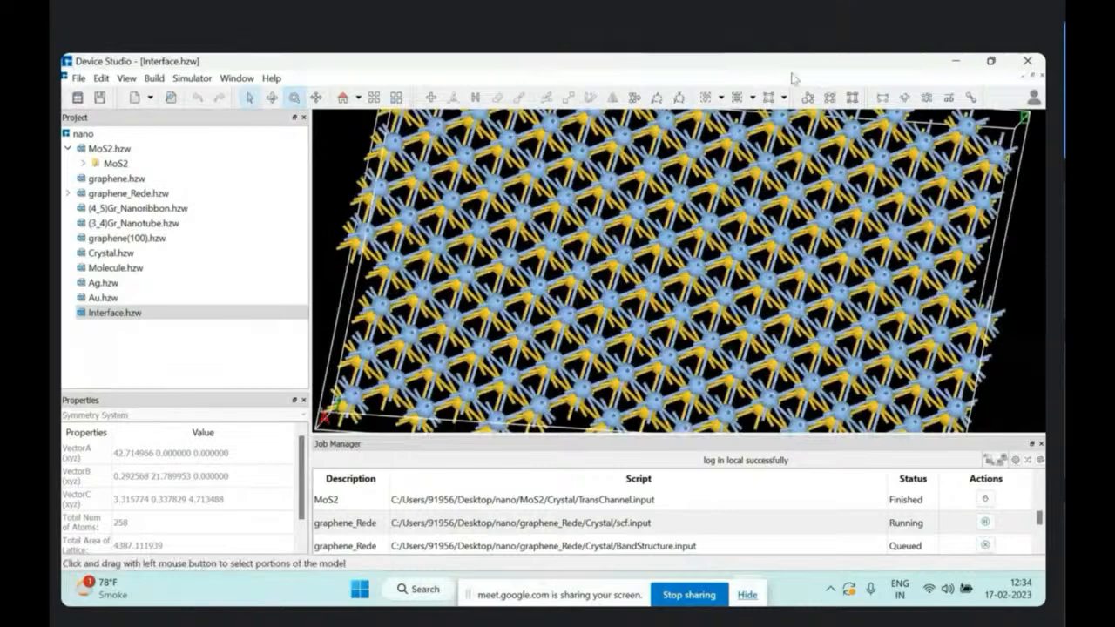
left_click(882, 97)
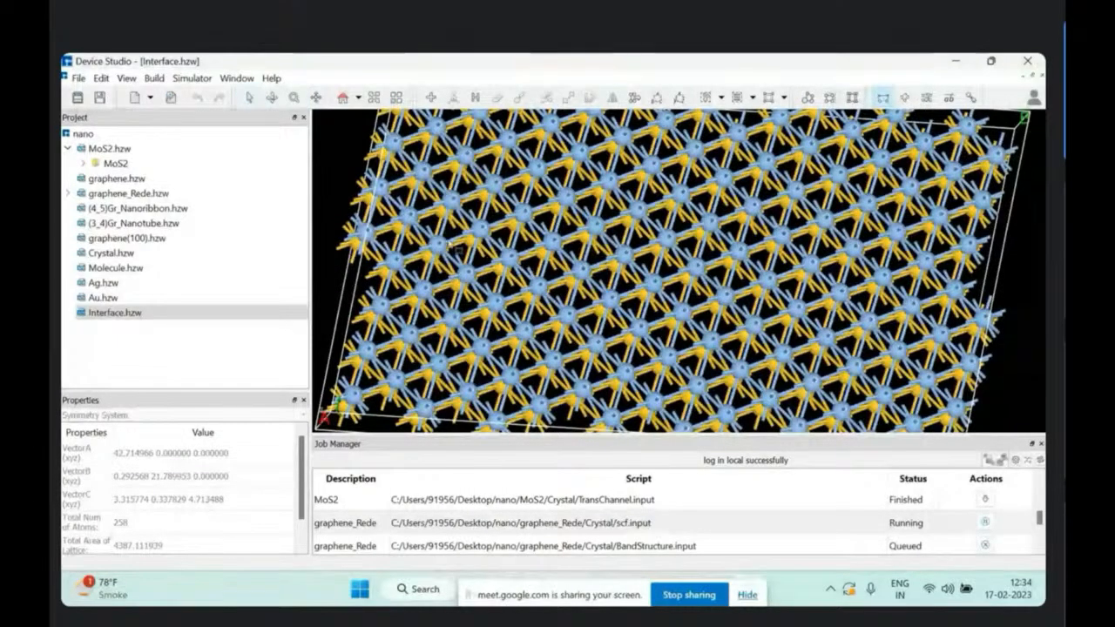
left_click(438, 245)
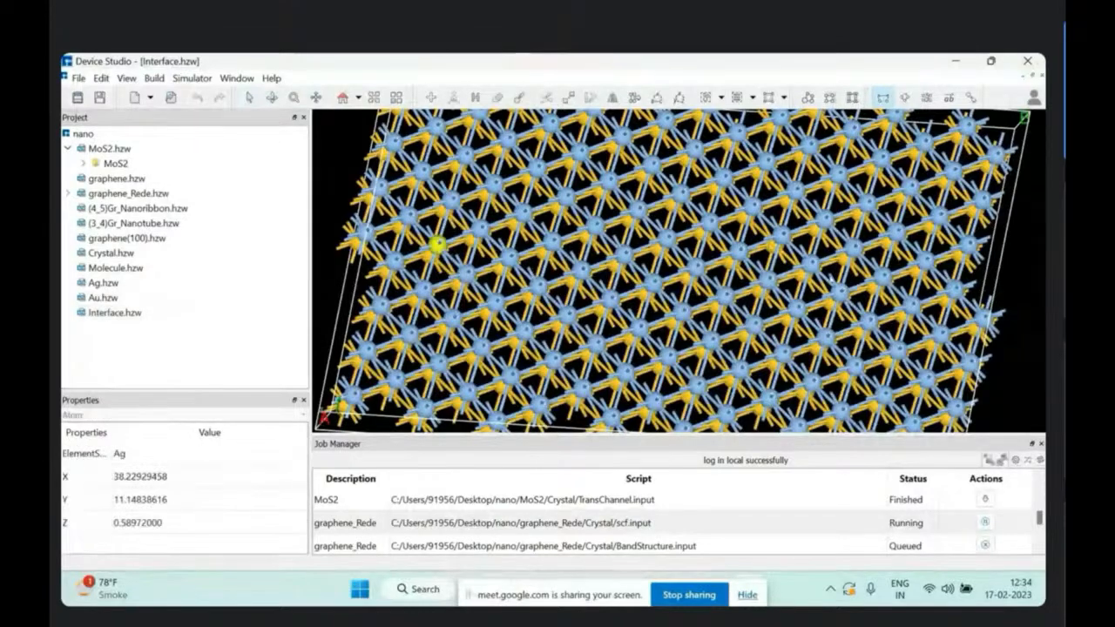
left_click(841, 293)
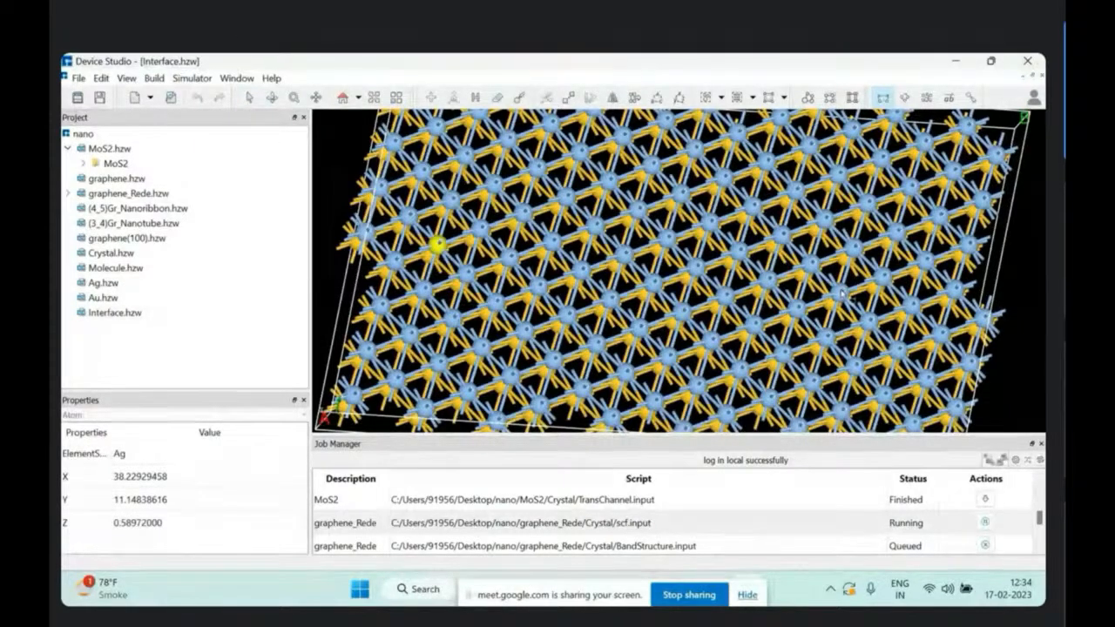
left_click(294, 98)
left_click_drag(668, 269, 668, 122)
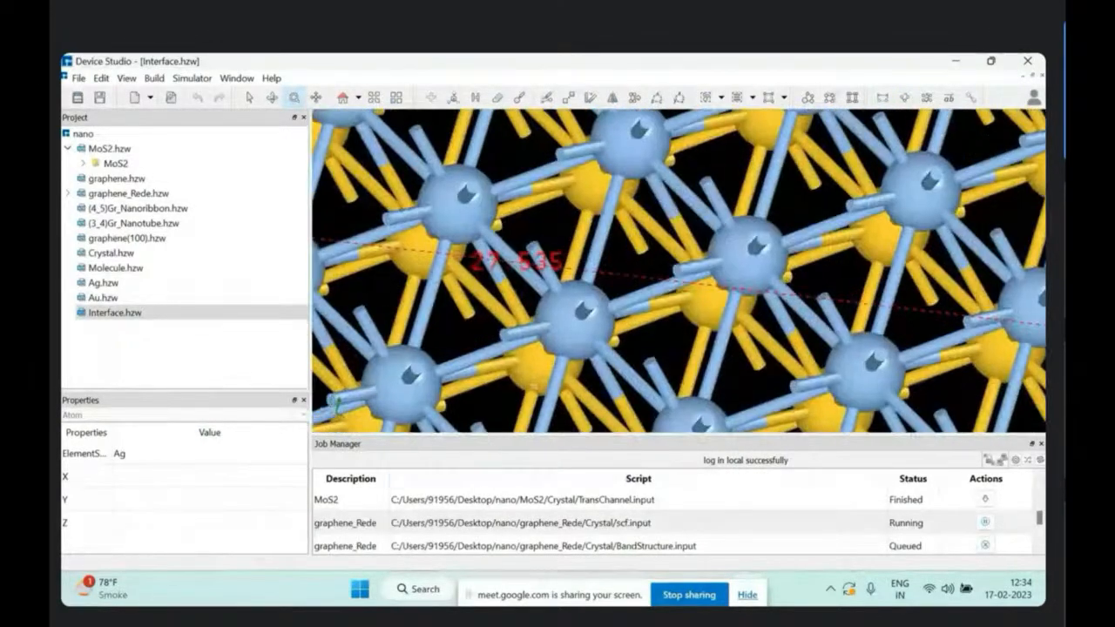
left_click_drag(668, 268, 669, 200)
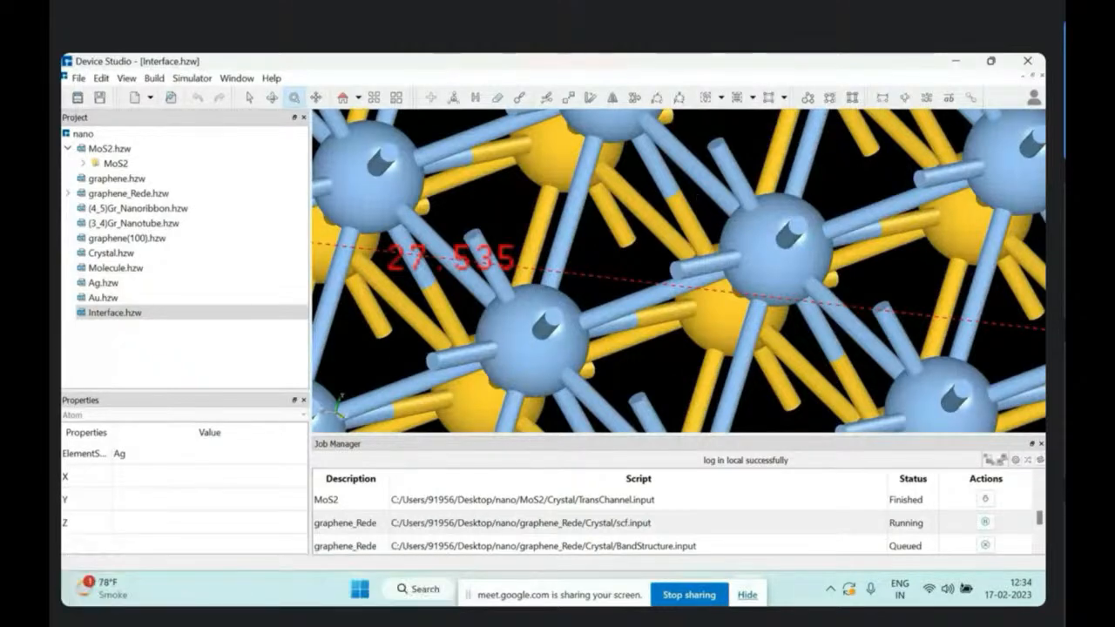
Step: Measure the angle formed by the two already measured Ag atoms and a third Ag atom, and enlarge the measurement
left_click(343, 97)
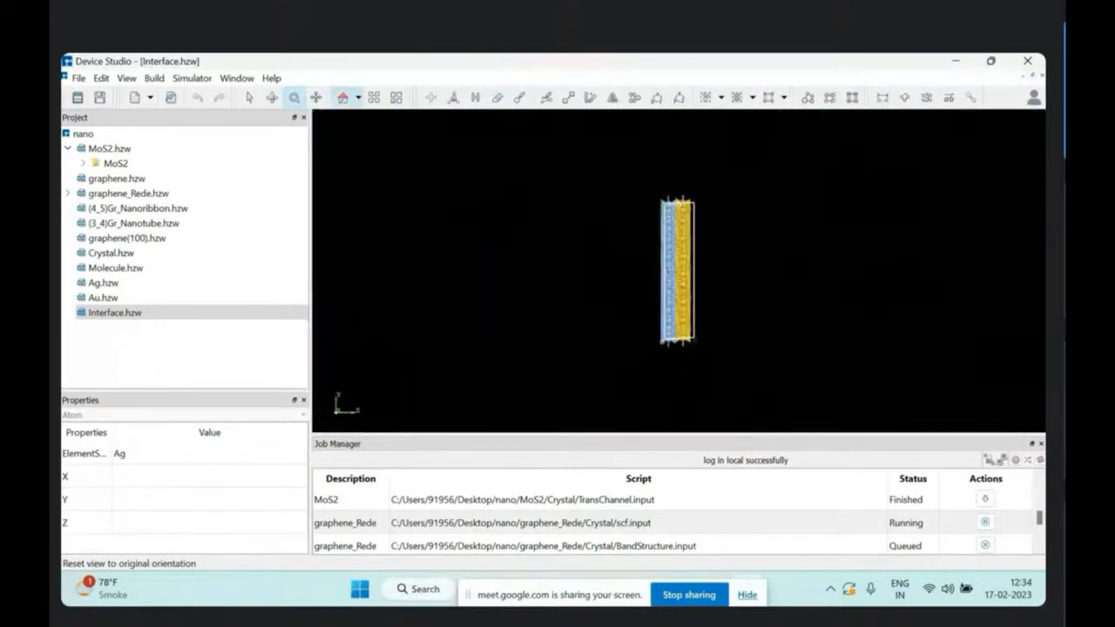
right_click_drag(453, 224, 639, 580)
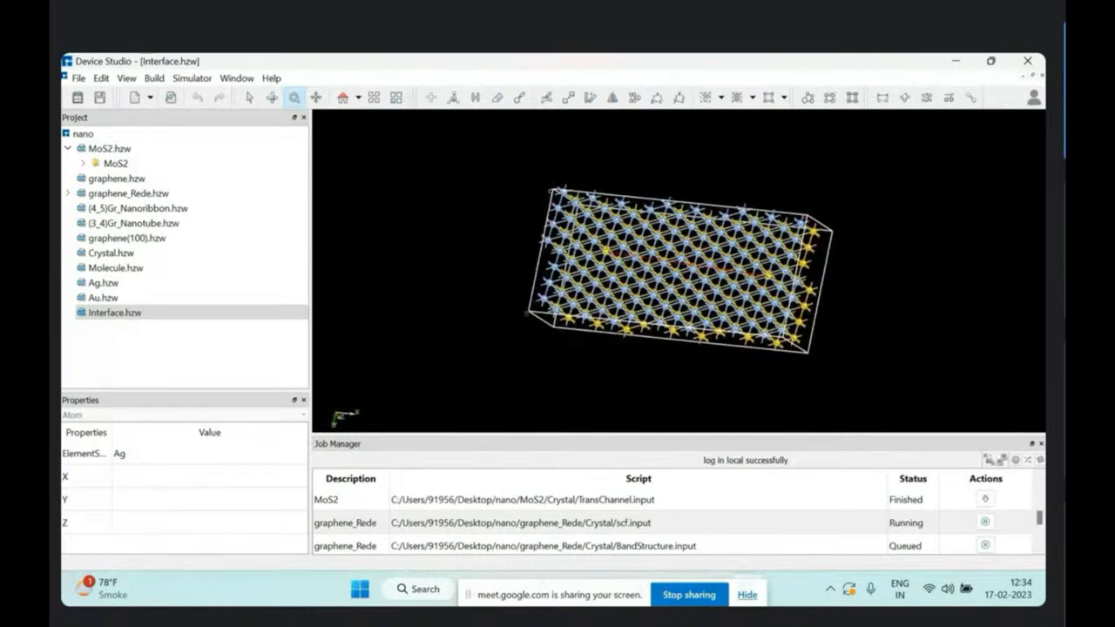
right_click_drag(536, 315, 523, 355)
scroll(523, 356, "up", 5)
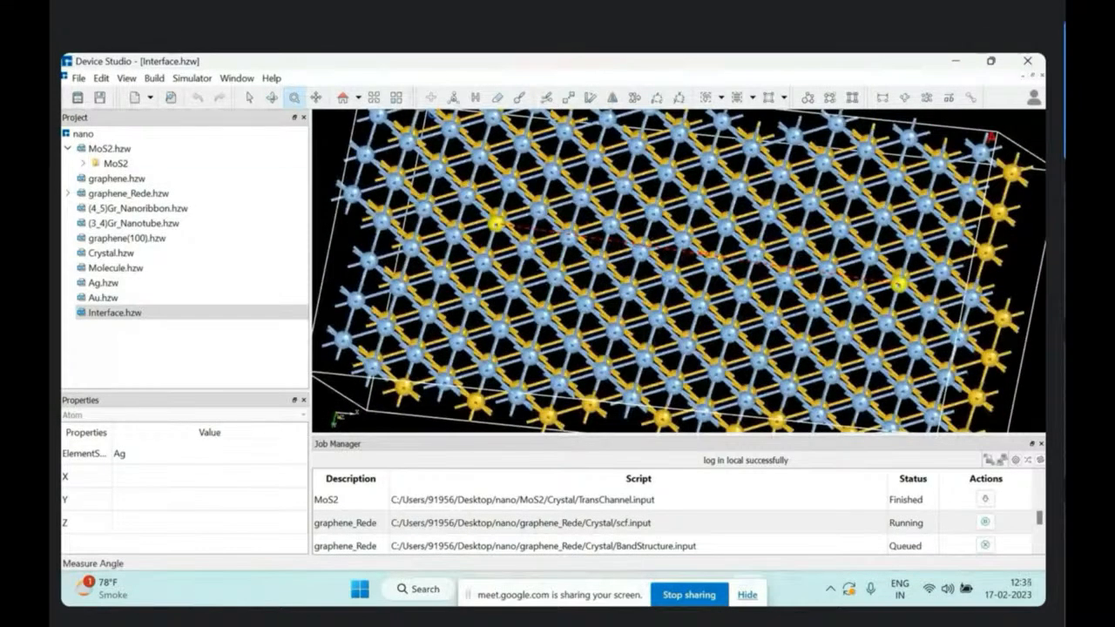
left_click(904, 99)
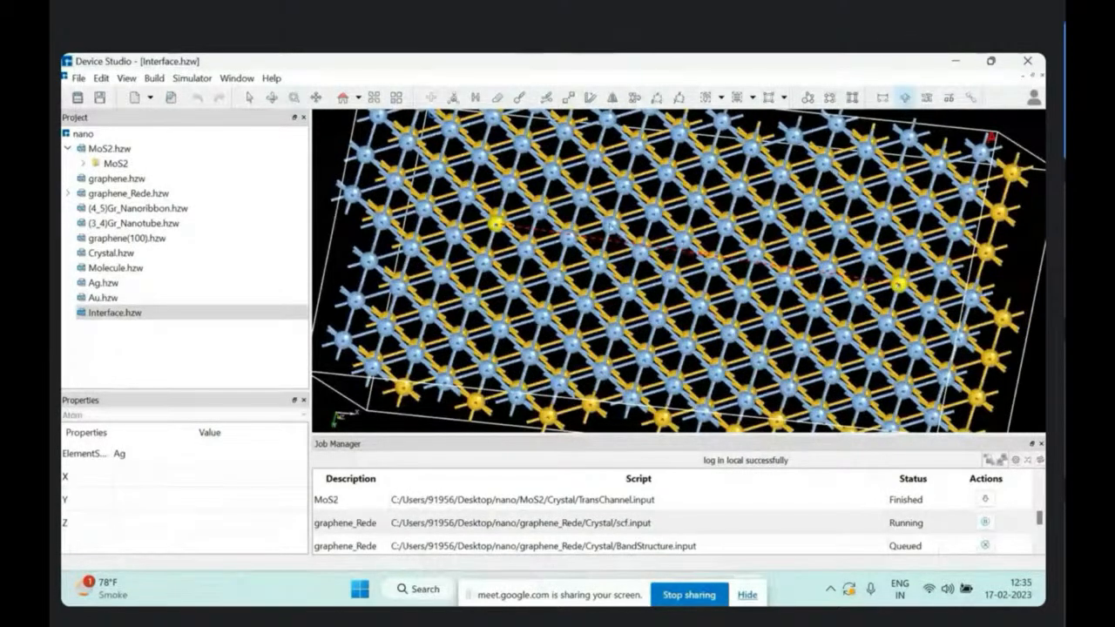
left_click(586, 303)
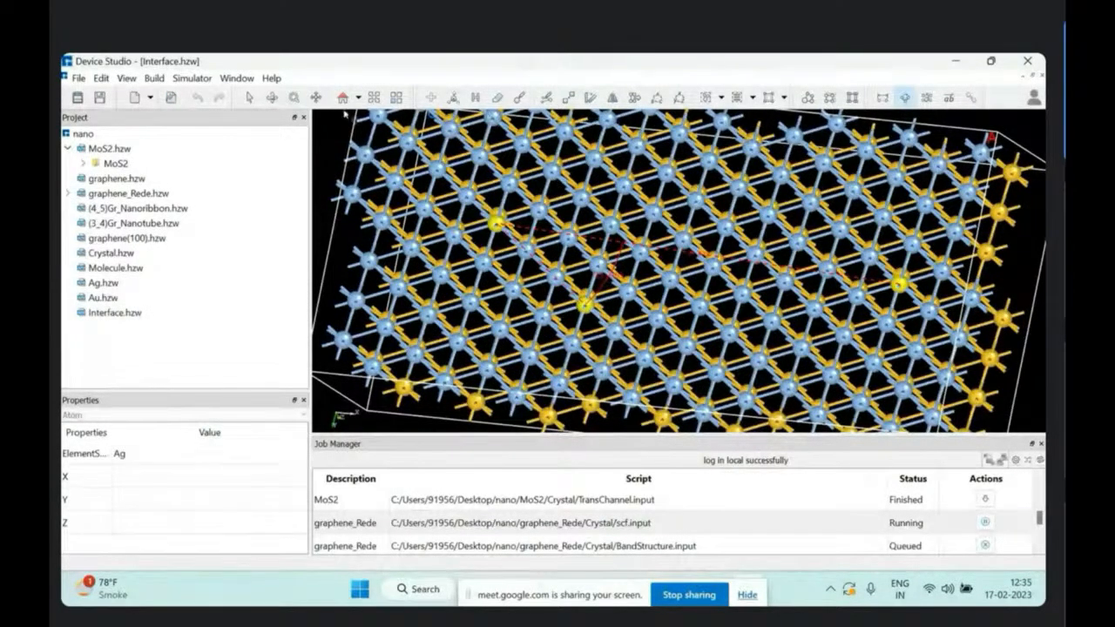
left_click(295, 98)
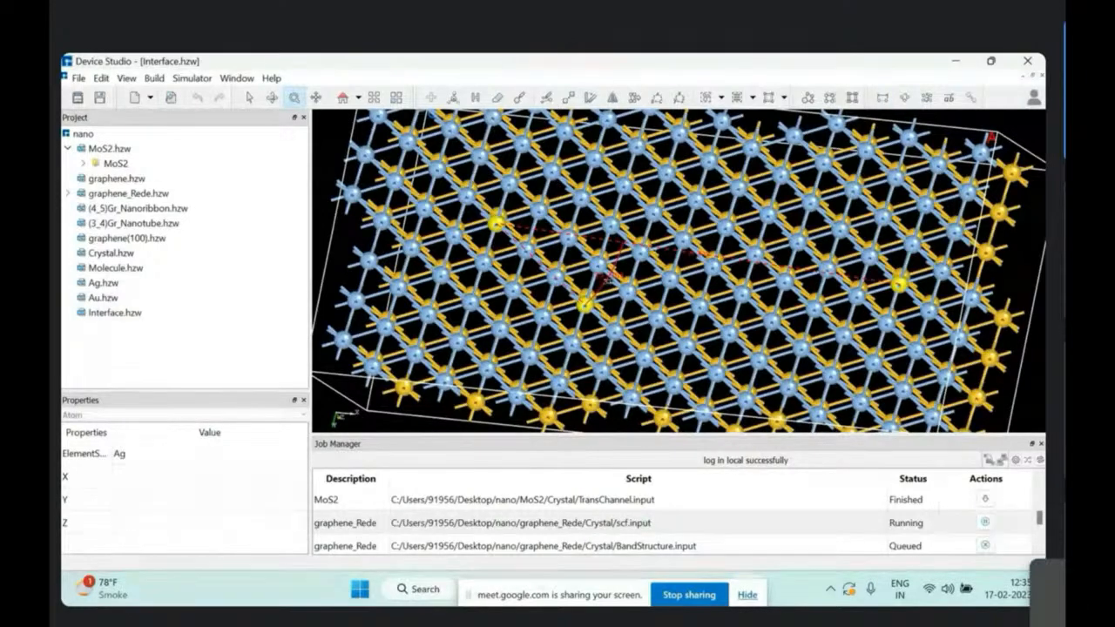
left_click_drag(586, 314, 587, 528)
left_click(316, 98)
left_click_drag(383, 244, 411, 243)
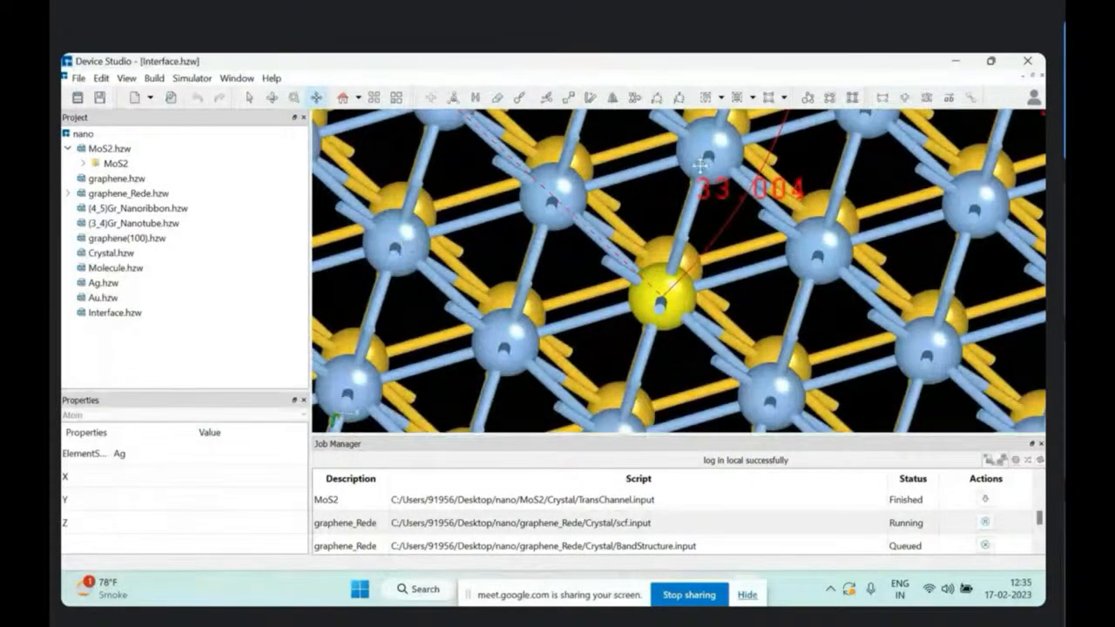
mouse_move(597, 139)
left_mouse_down()
mouse_move(598, 154)
mouse_move(607, 147)
left_mouse_up()
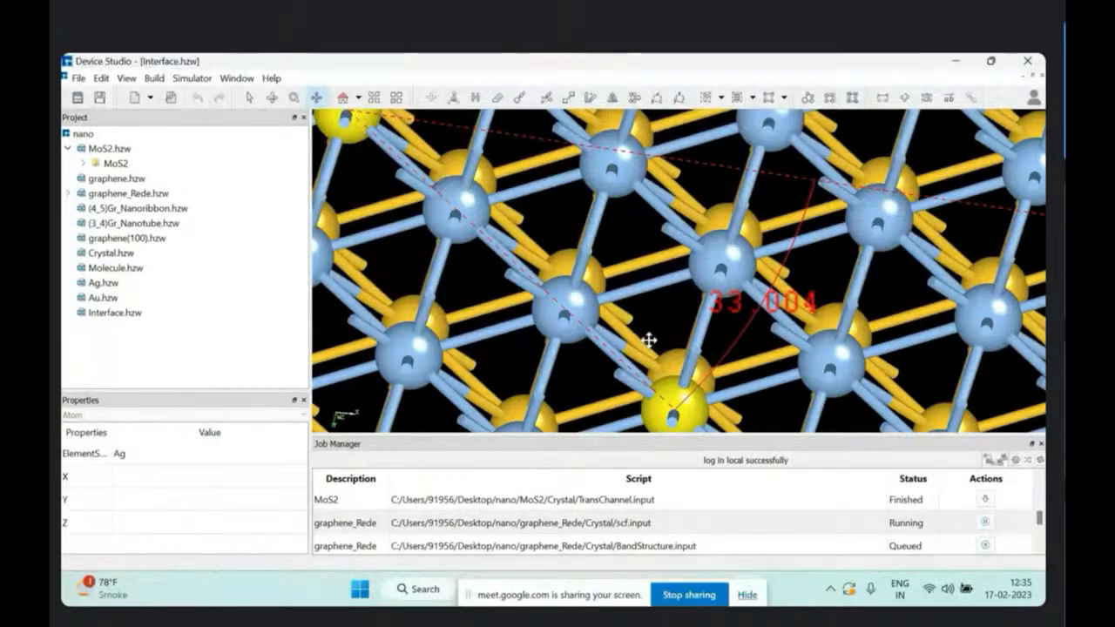
Step: Open MoS2.hzw and undo its recent modifications to bring back the periodic crystal cell
double_click(109, 149)
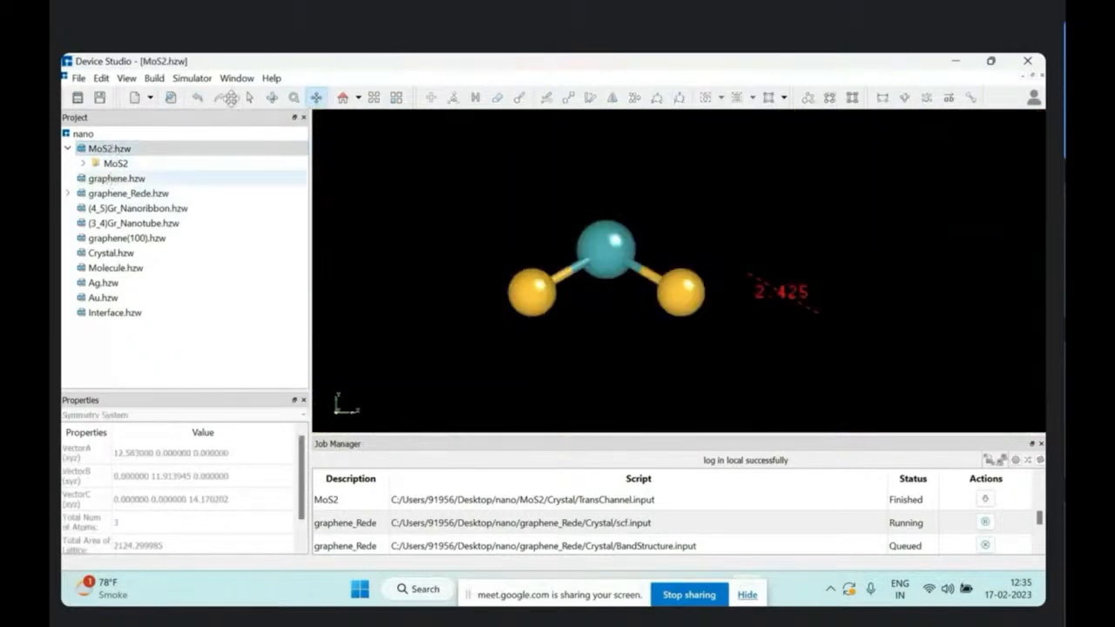
left_click(194, 96)
left_click(193, 96)
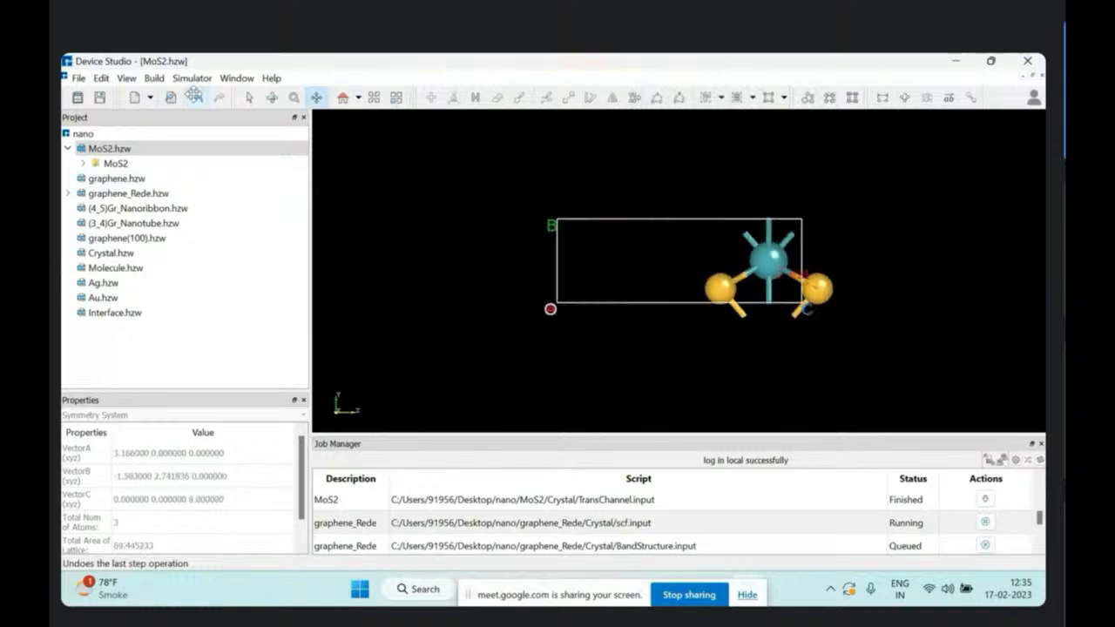